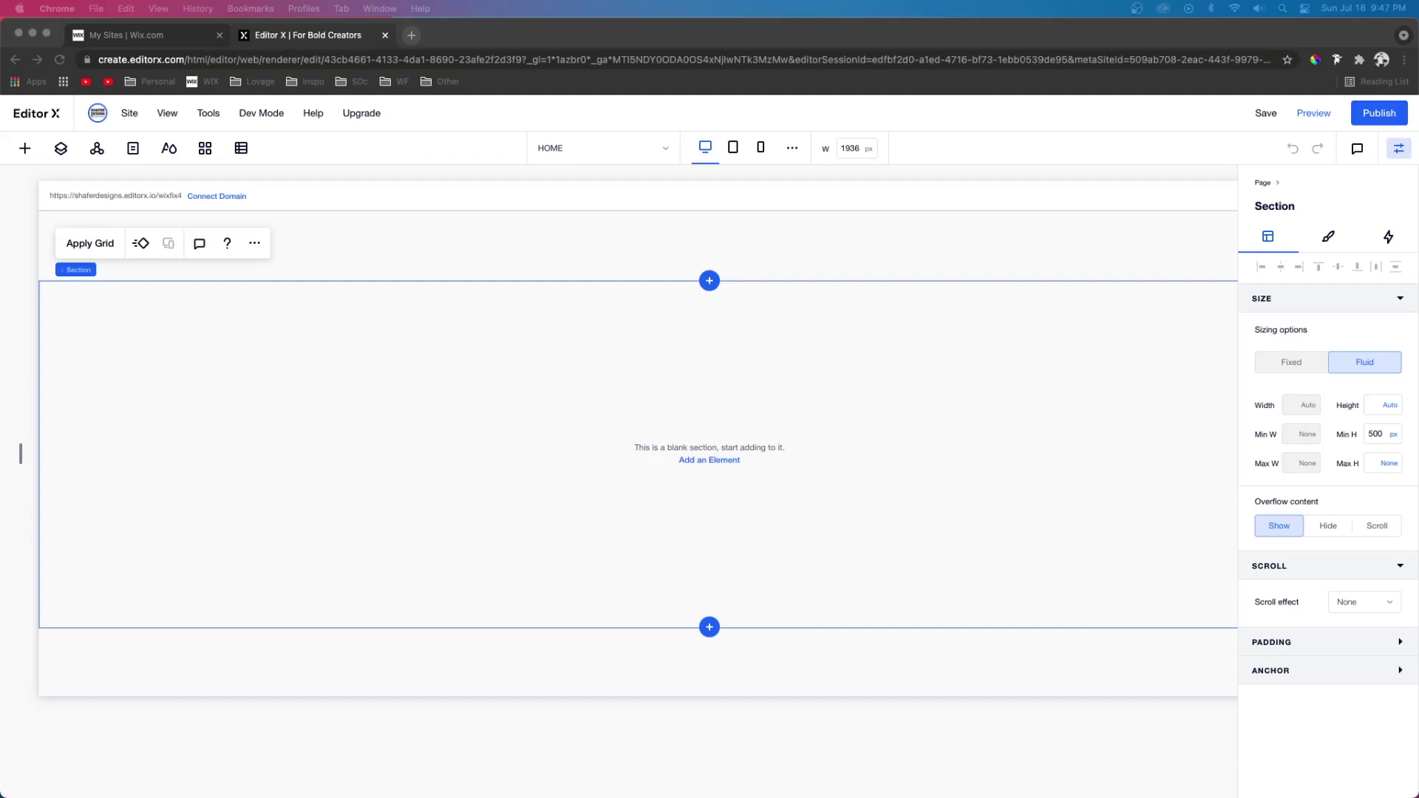
- Examine the home page layout in the WIX FIX 2021 mockup in Adobe XD, from the header down to the footer
left_click(1399, 148)
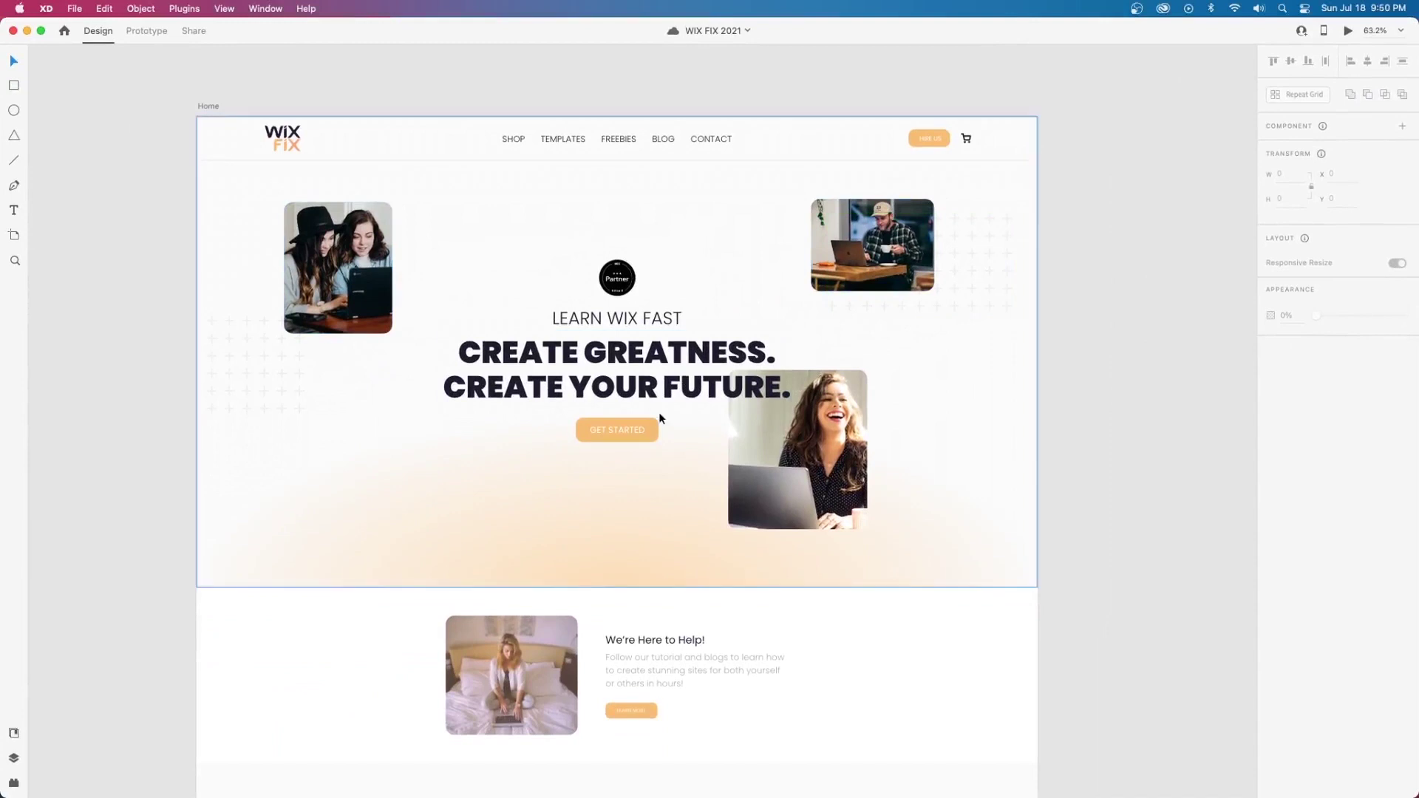
scroll(660, 418, "down", 10)
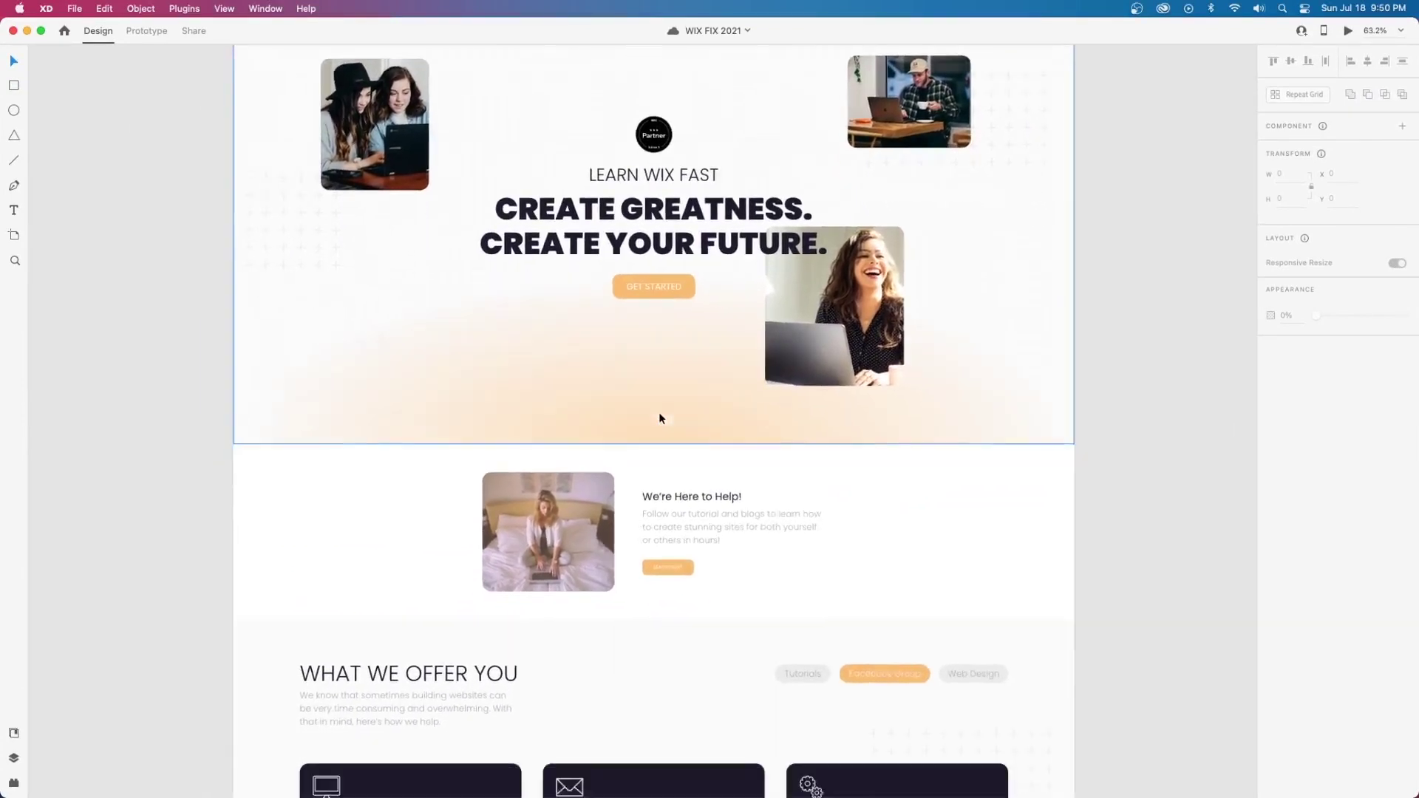
scroll(660, 418, "down", 10)
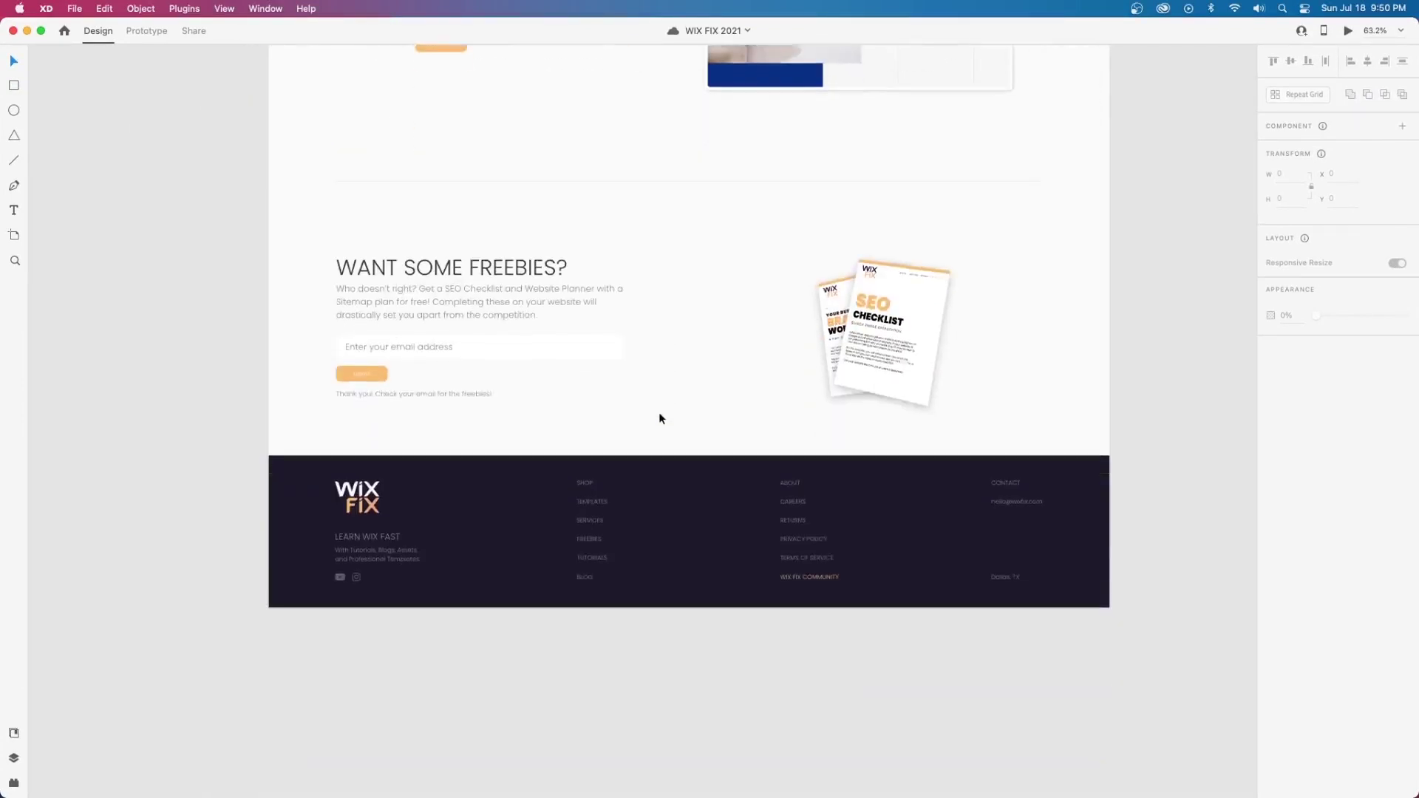
scroll(660, 419, "up", 10)
scroll(658, 418, "up", 10)
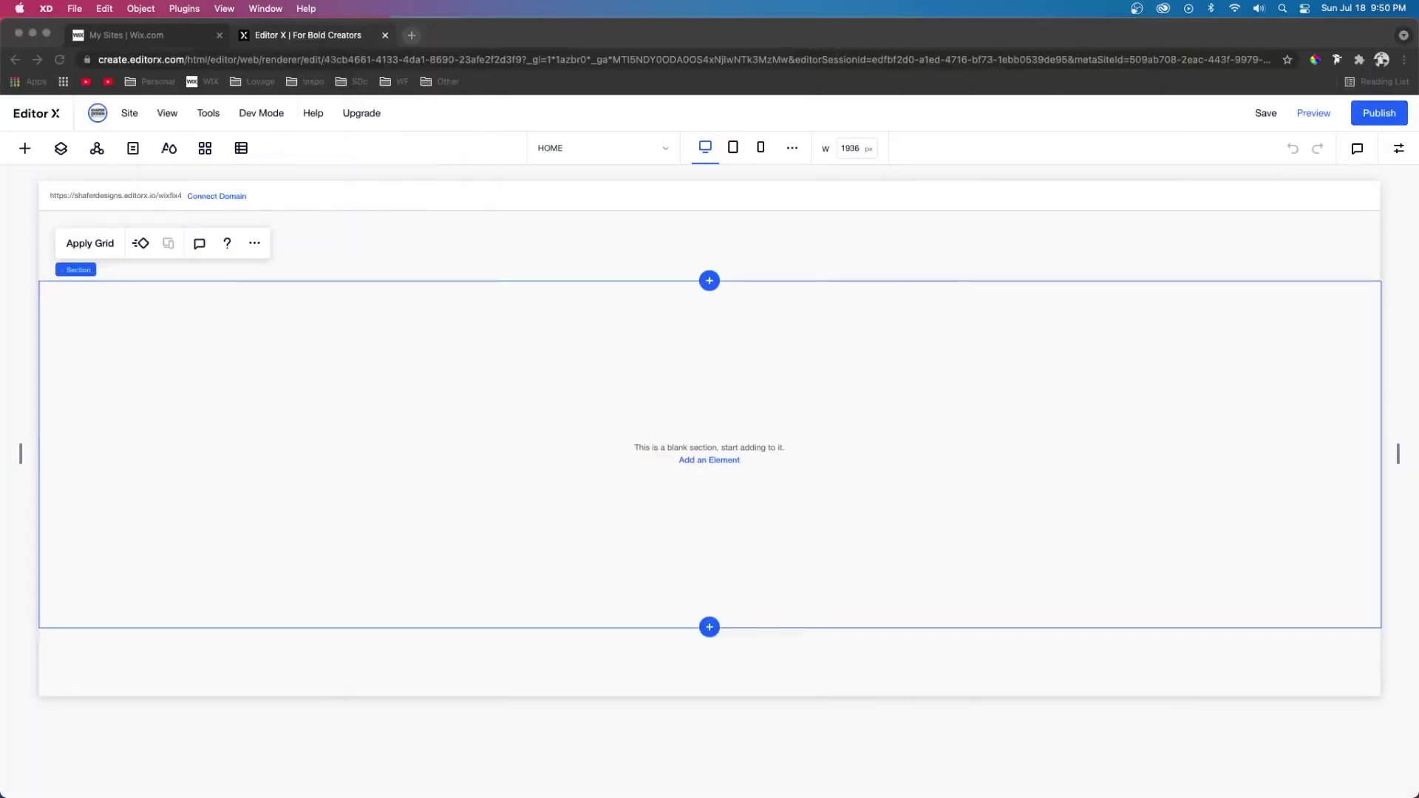
- Switch to Editor X and review the site's uploaded media, page list and theme styles
left_click(24, 152)
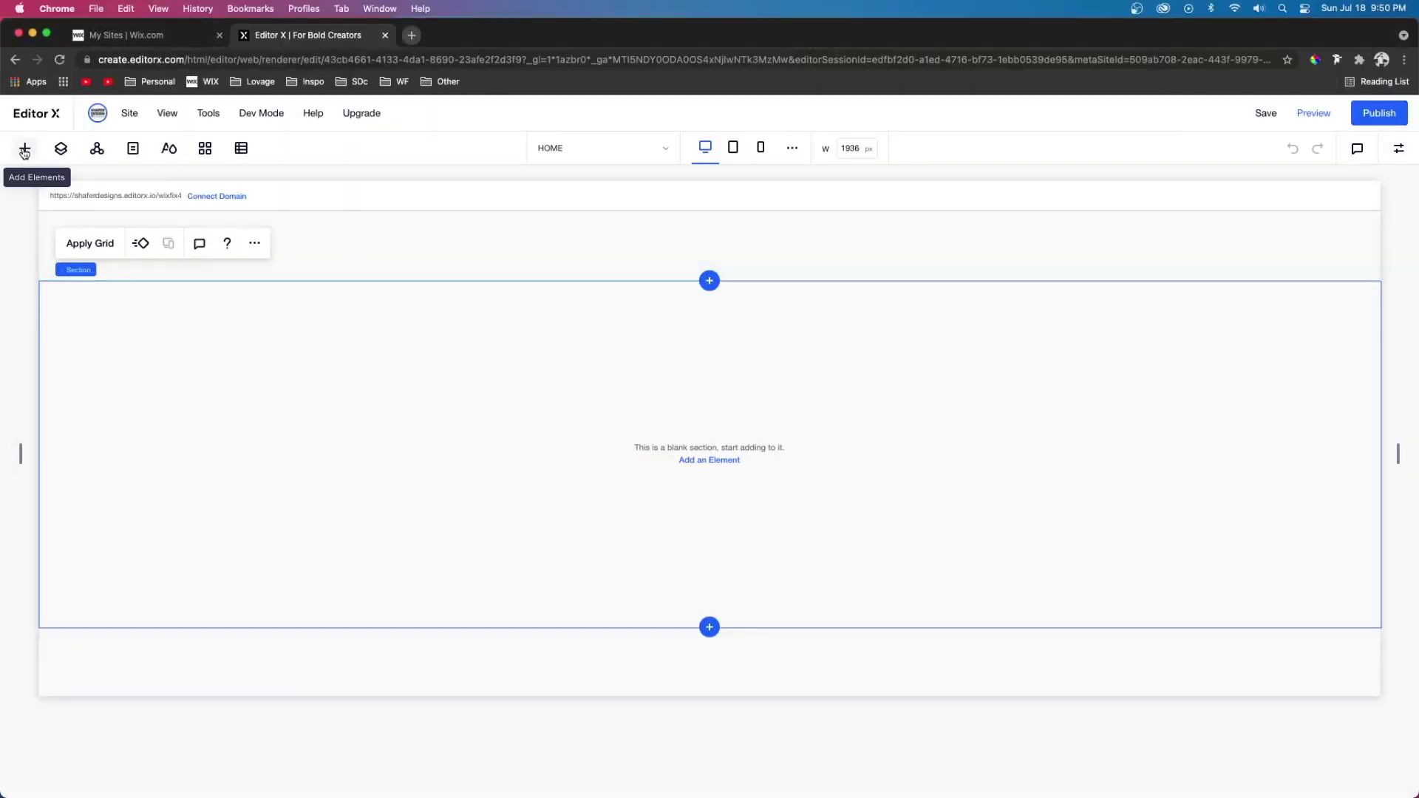
left_click(24, 150)
left_click(44, 387)
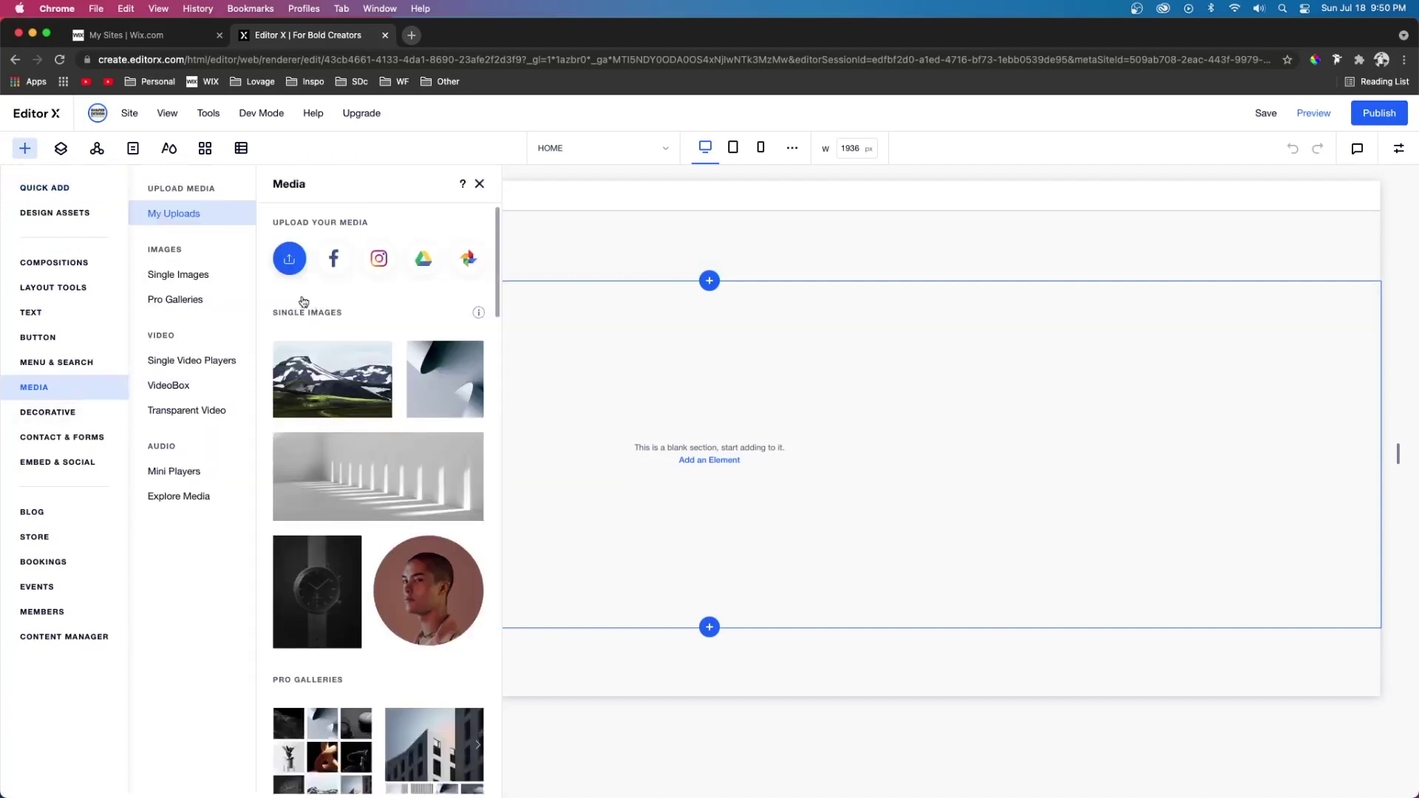
left_click(631, 152)
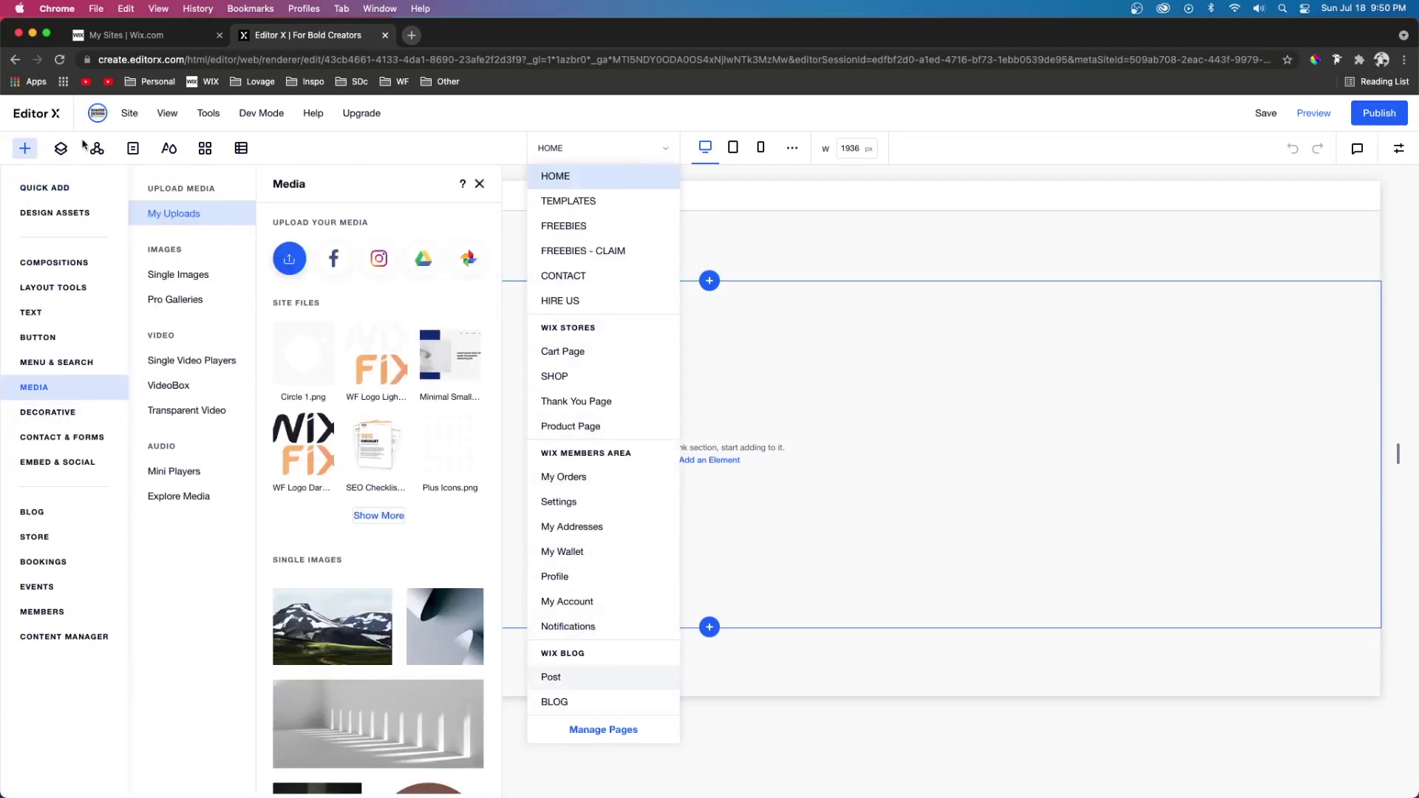
left_click(169, 148)
left_click(37, 188)
left_click(34, 219)
left_click(169, 155)
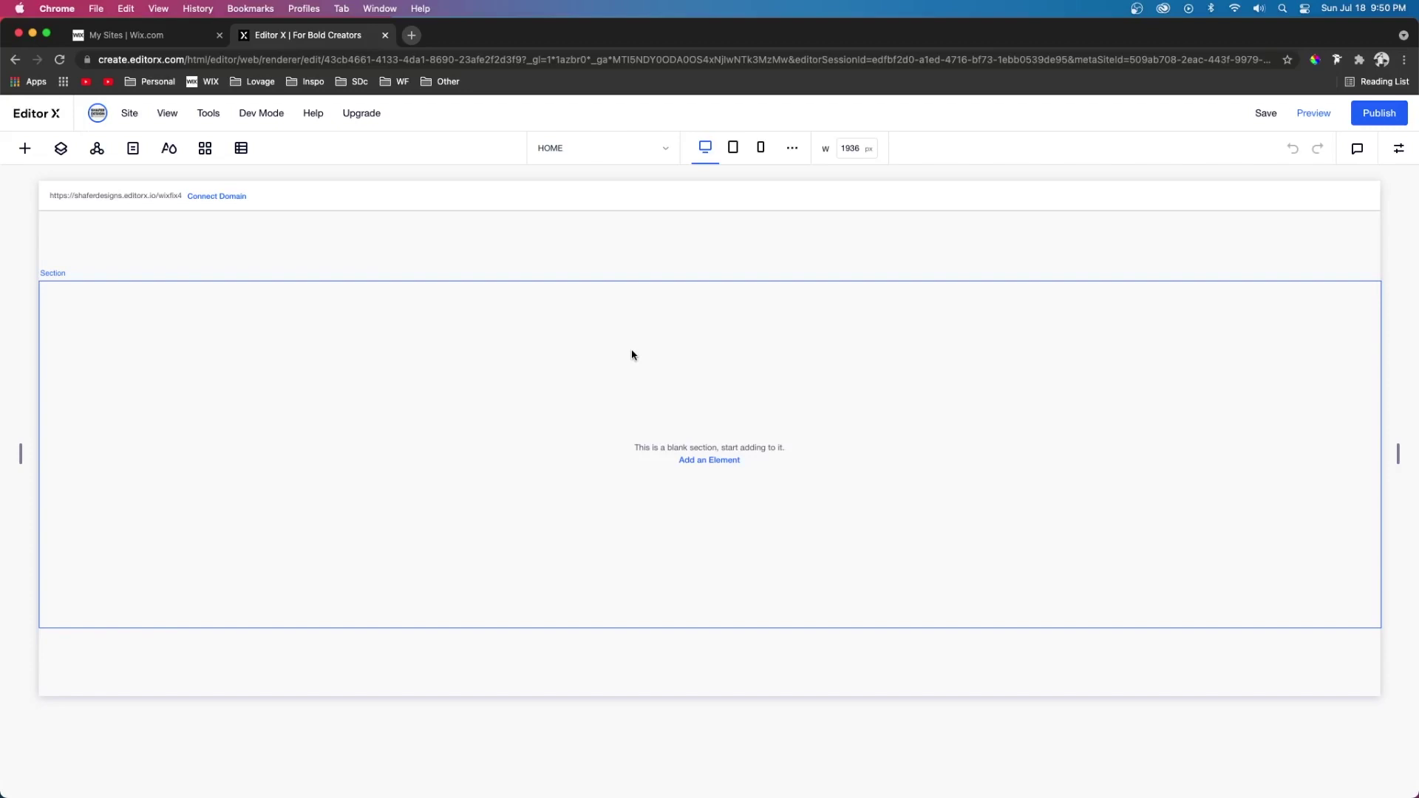
- Apply a 3x1 grid layout to the empty header
left_click(570, 264)
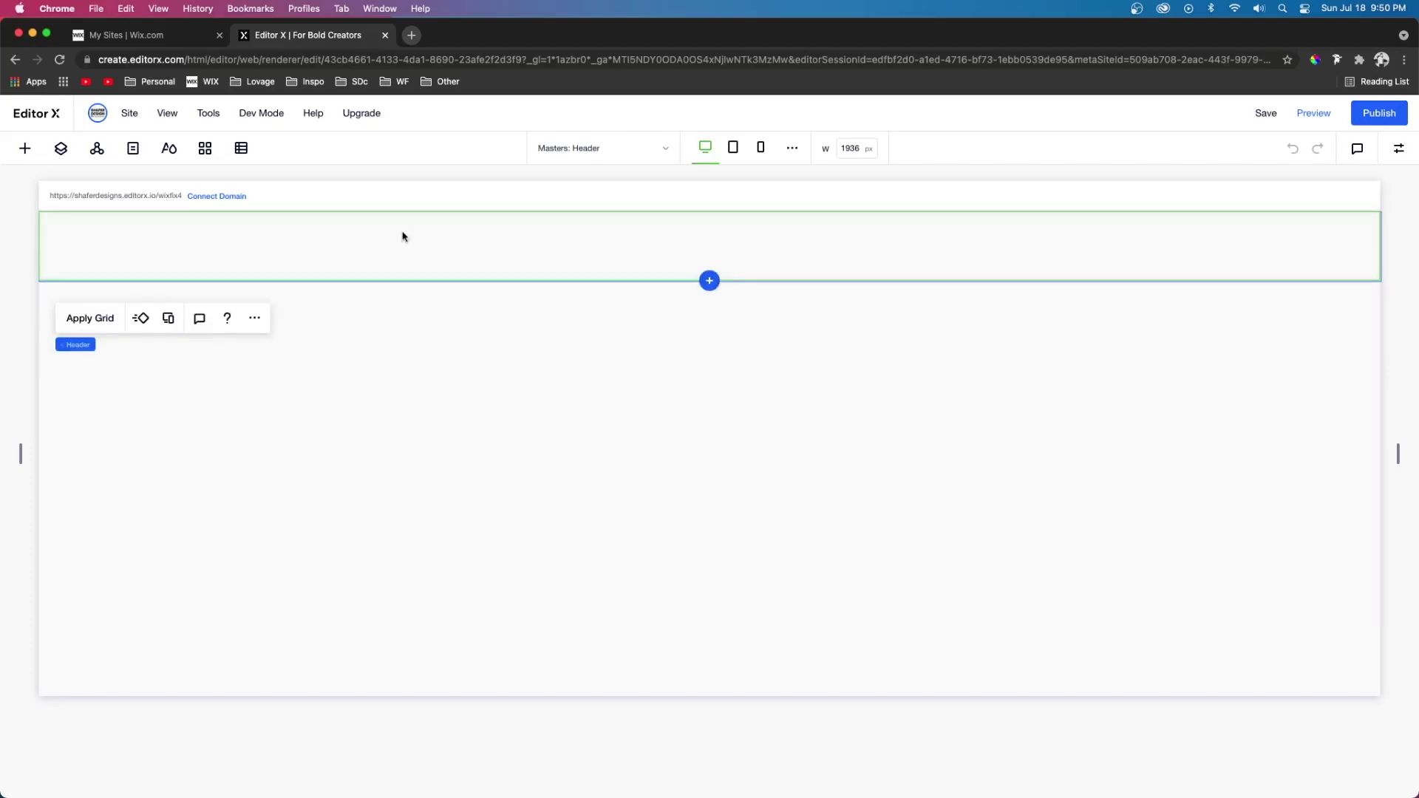
key("super+Tab")
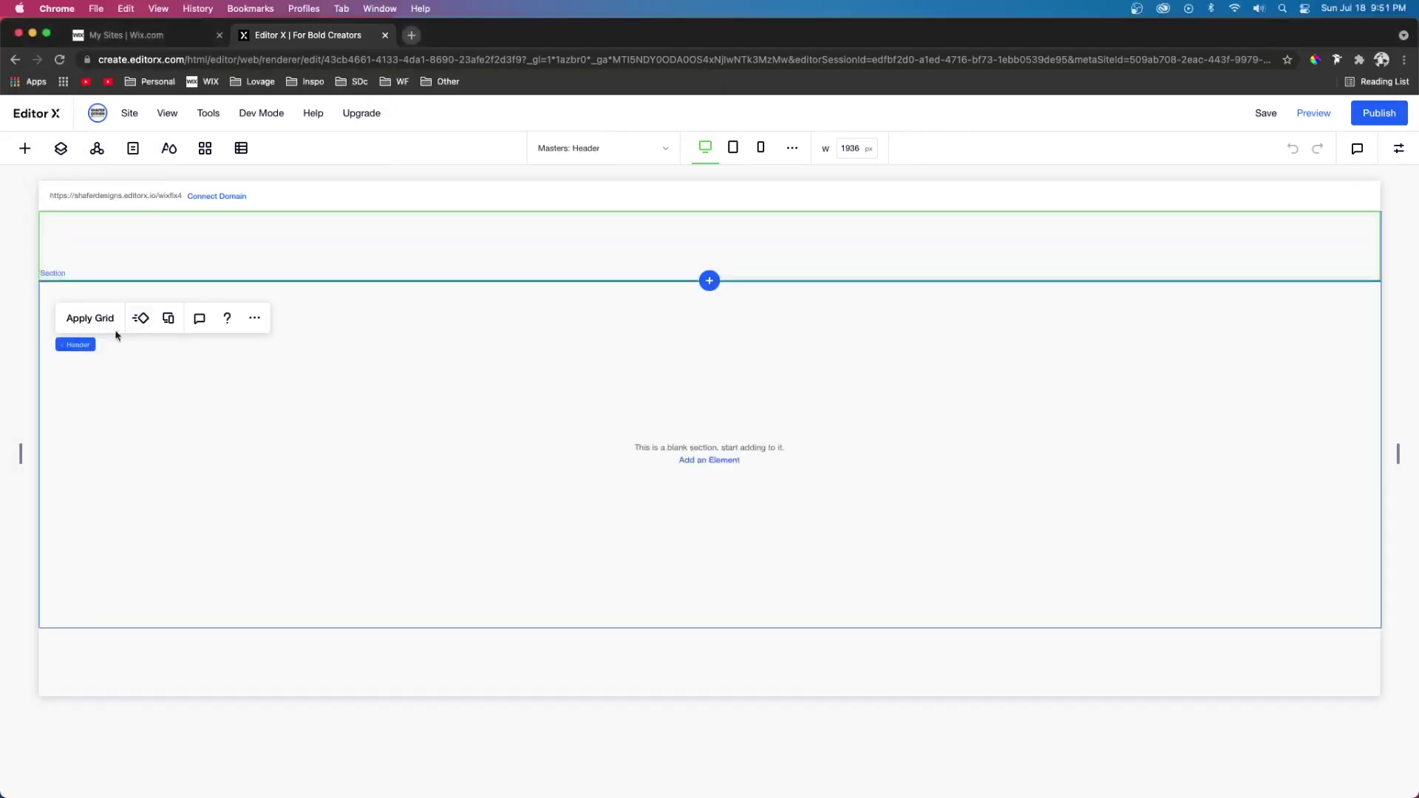
left_click(77, 321)
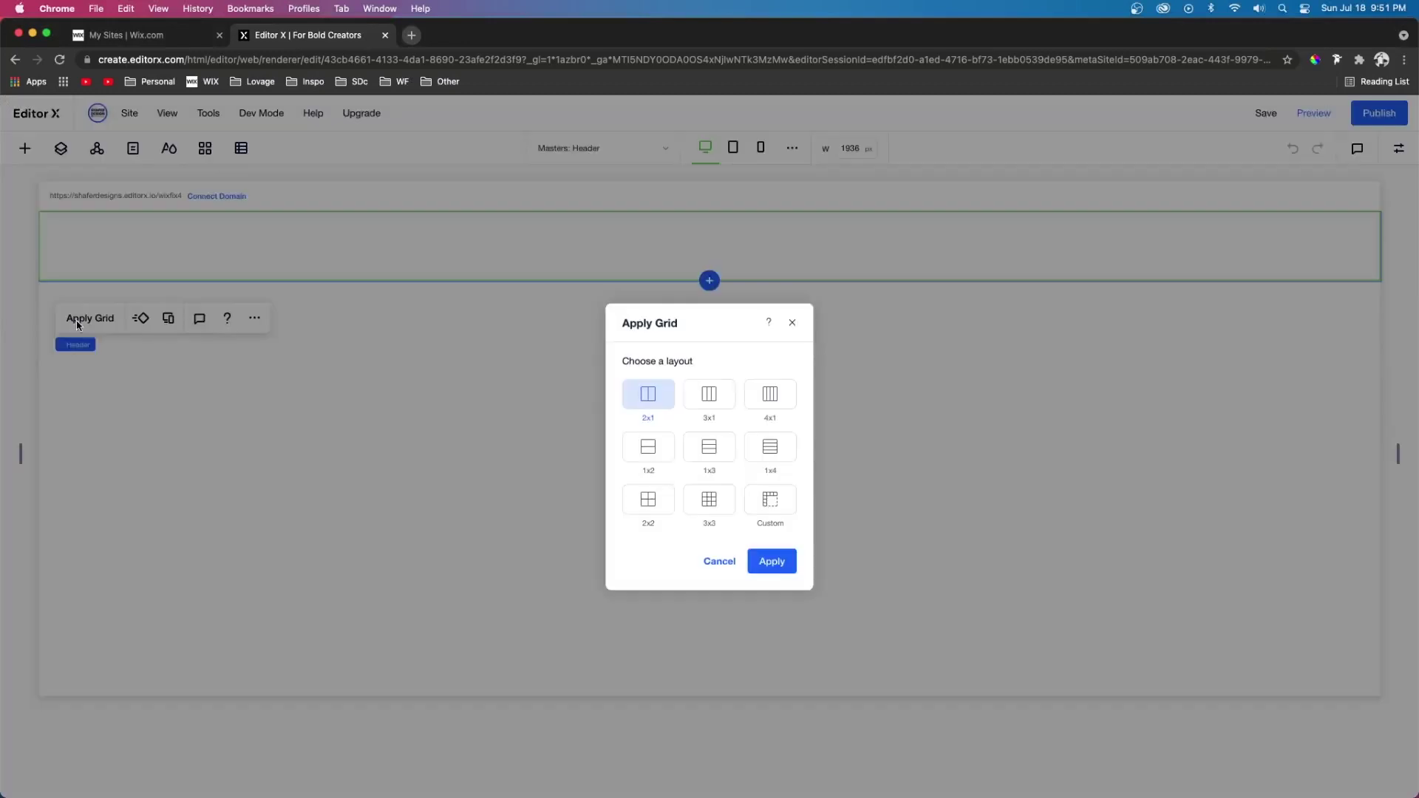
left_click(713, 394)
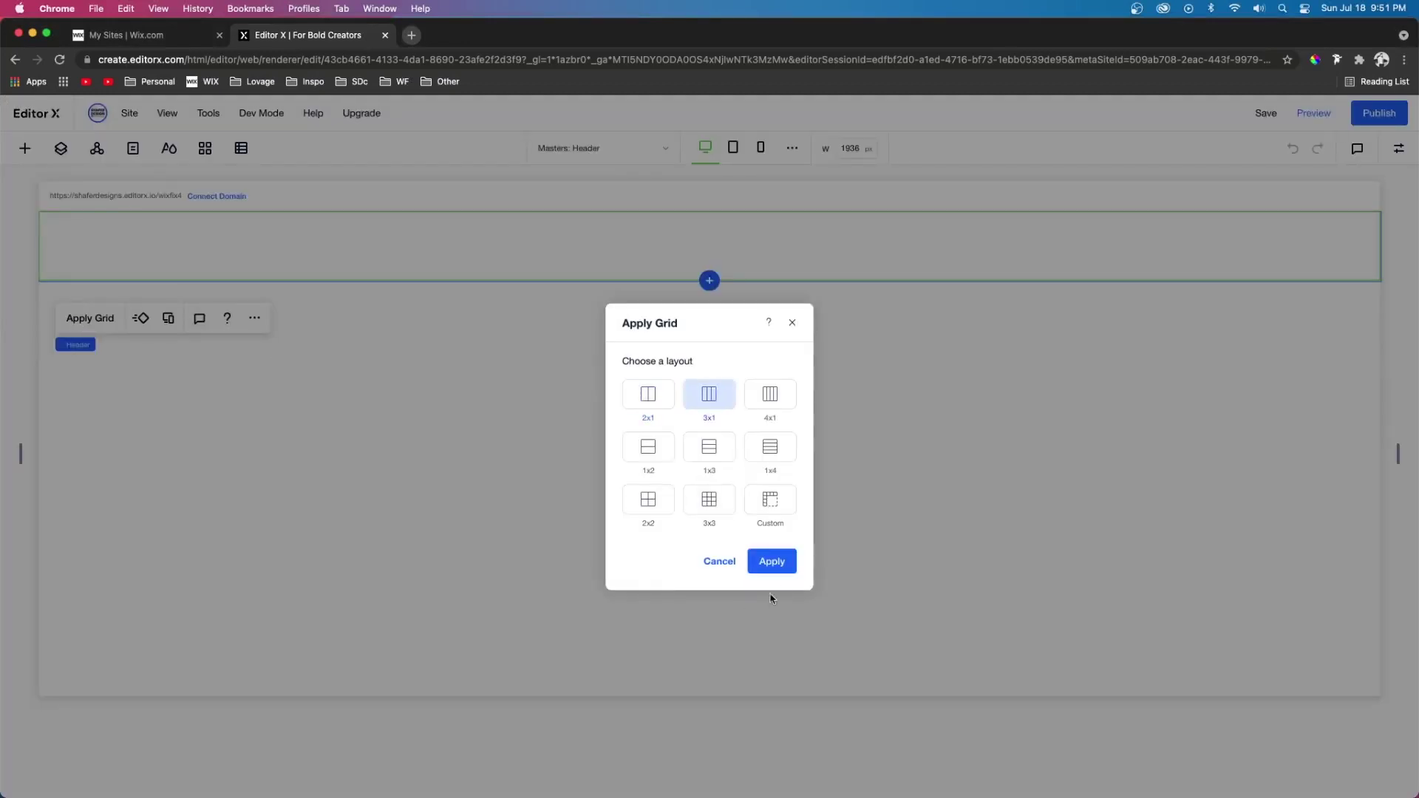
left_click(773, 562)
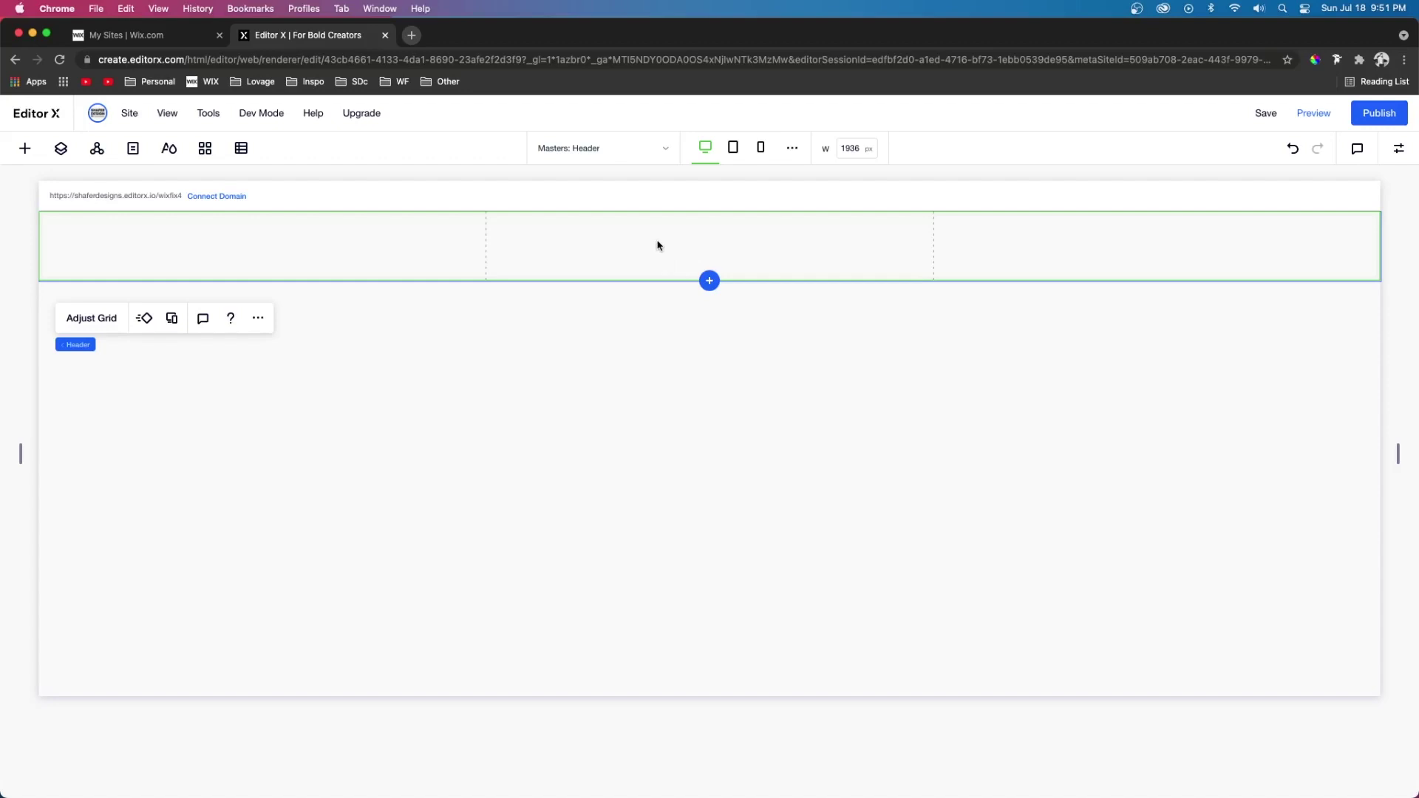
- Edit the header grid so that the middle column is 3fr wide
left_click(114, 322)
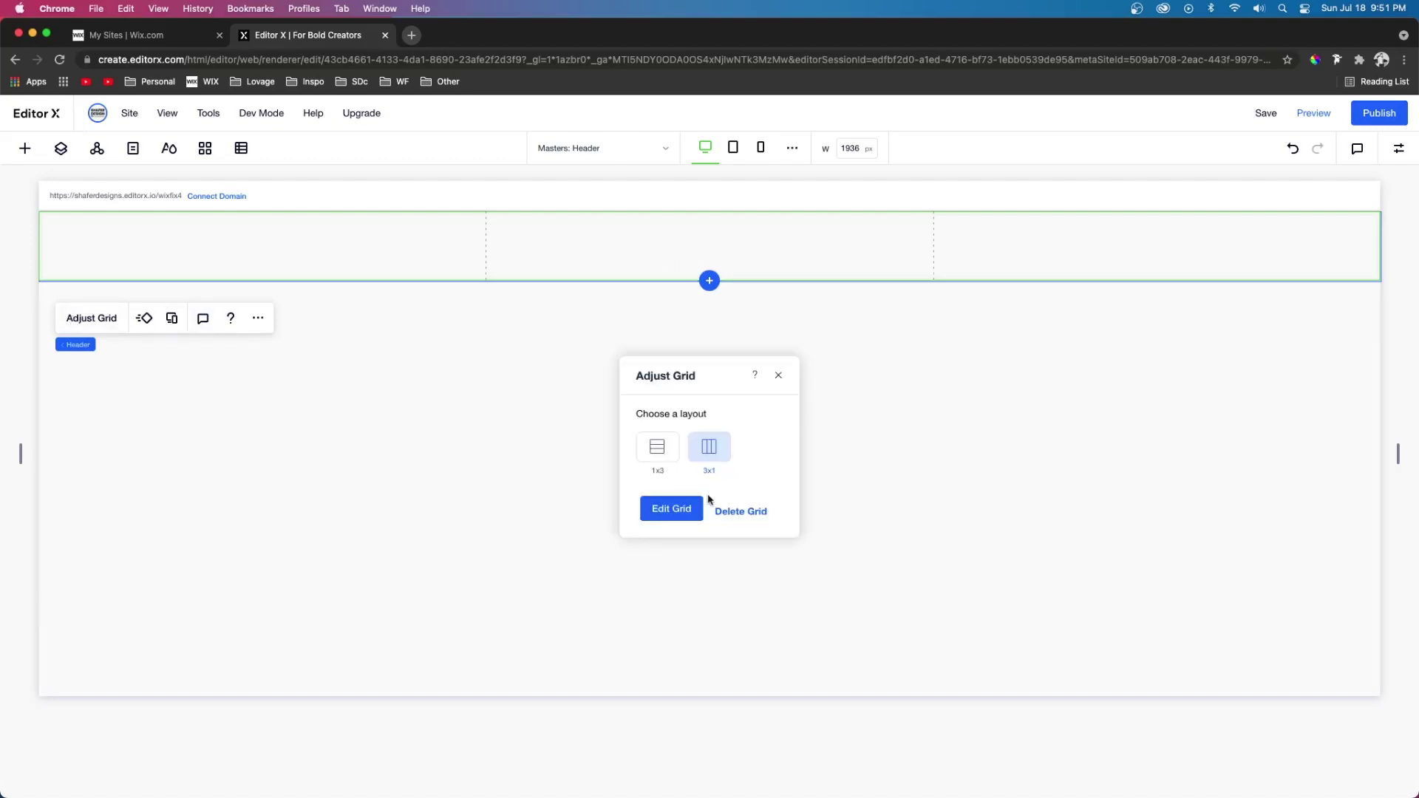
left_click(675, 507)
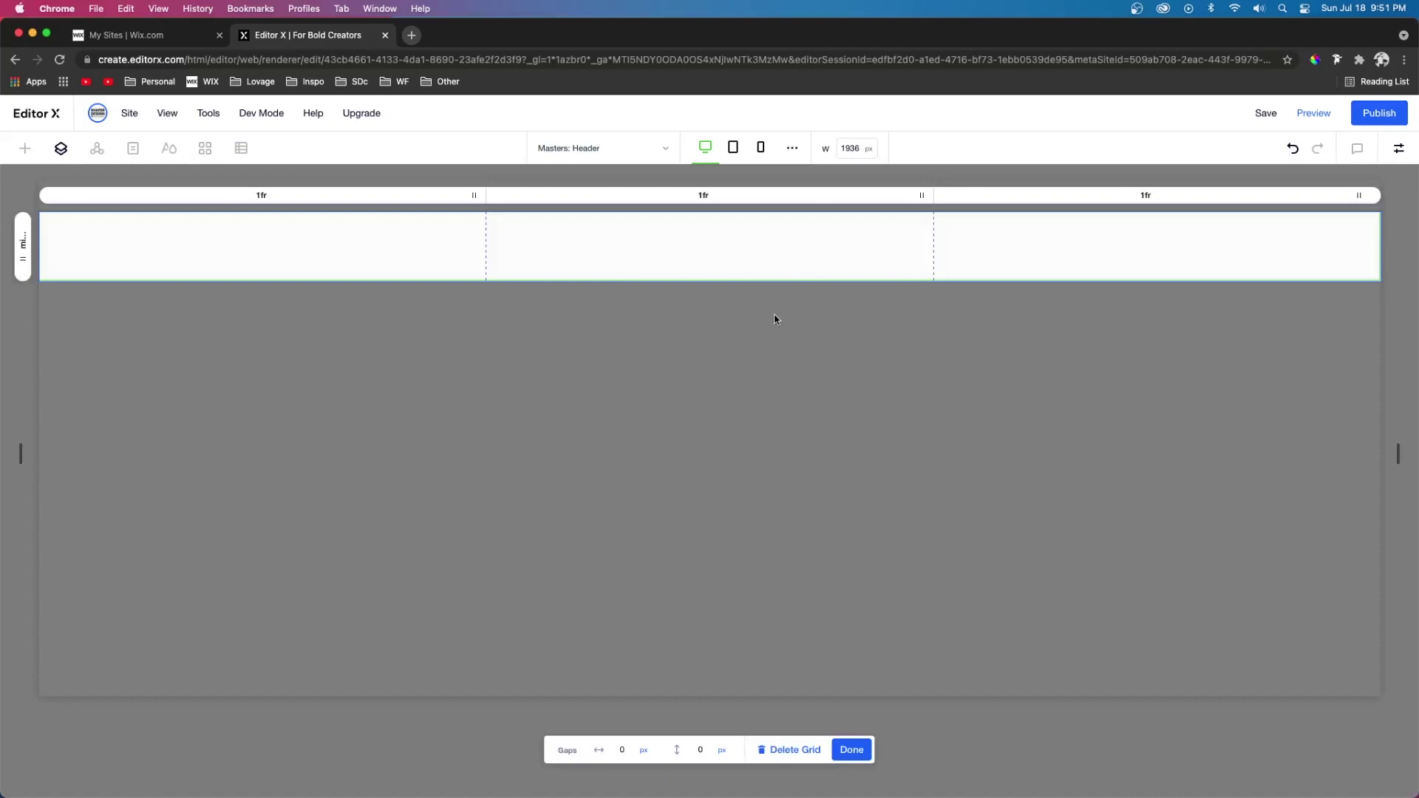
left_click(702, 195)
left_click(747, 238)
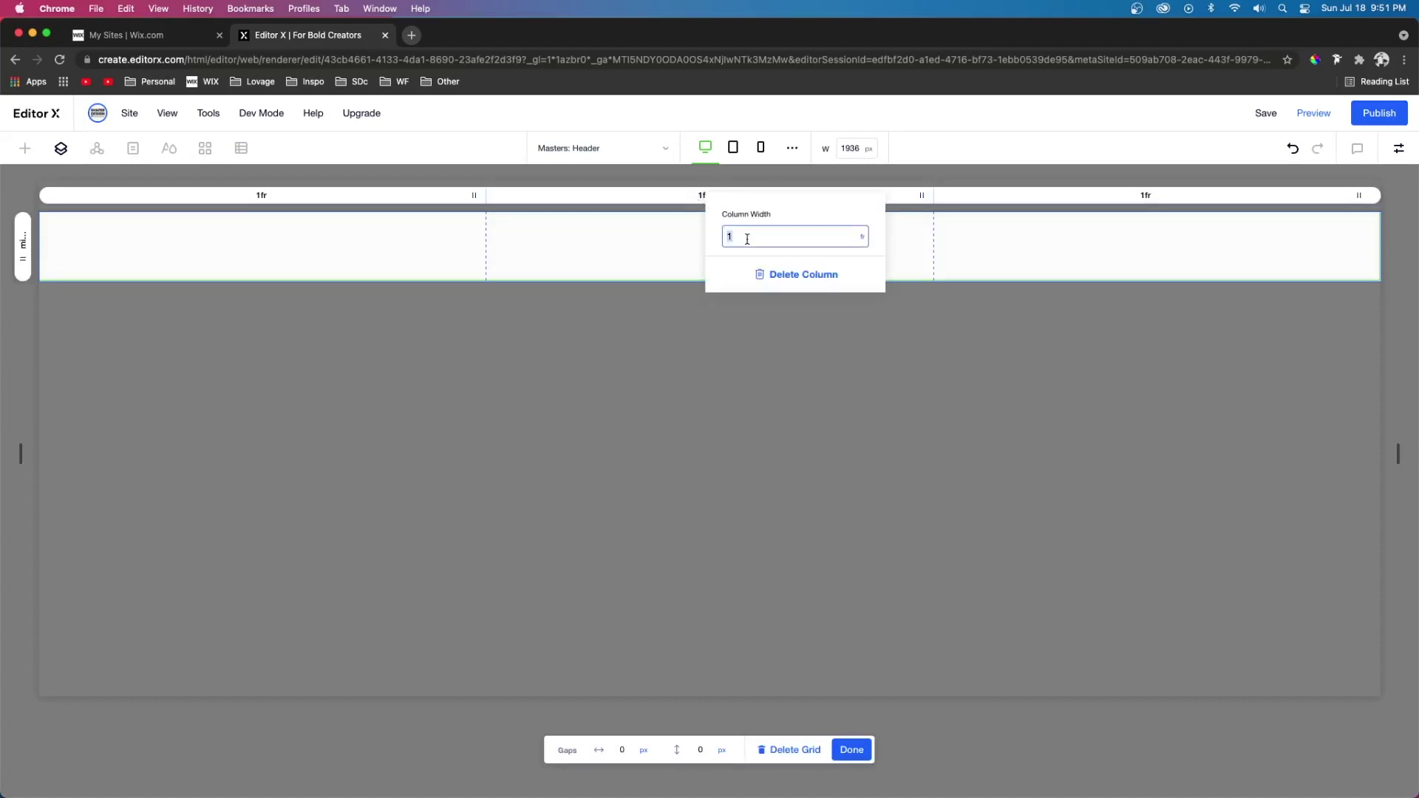
type("3")
key("Return")
left_click(848, 754)
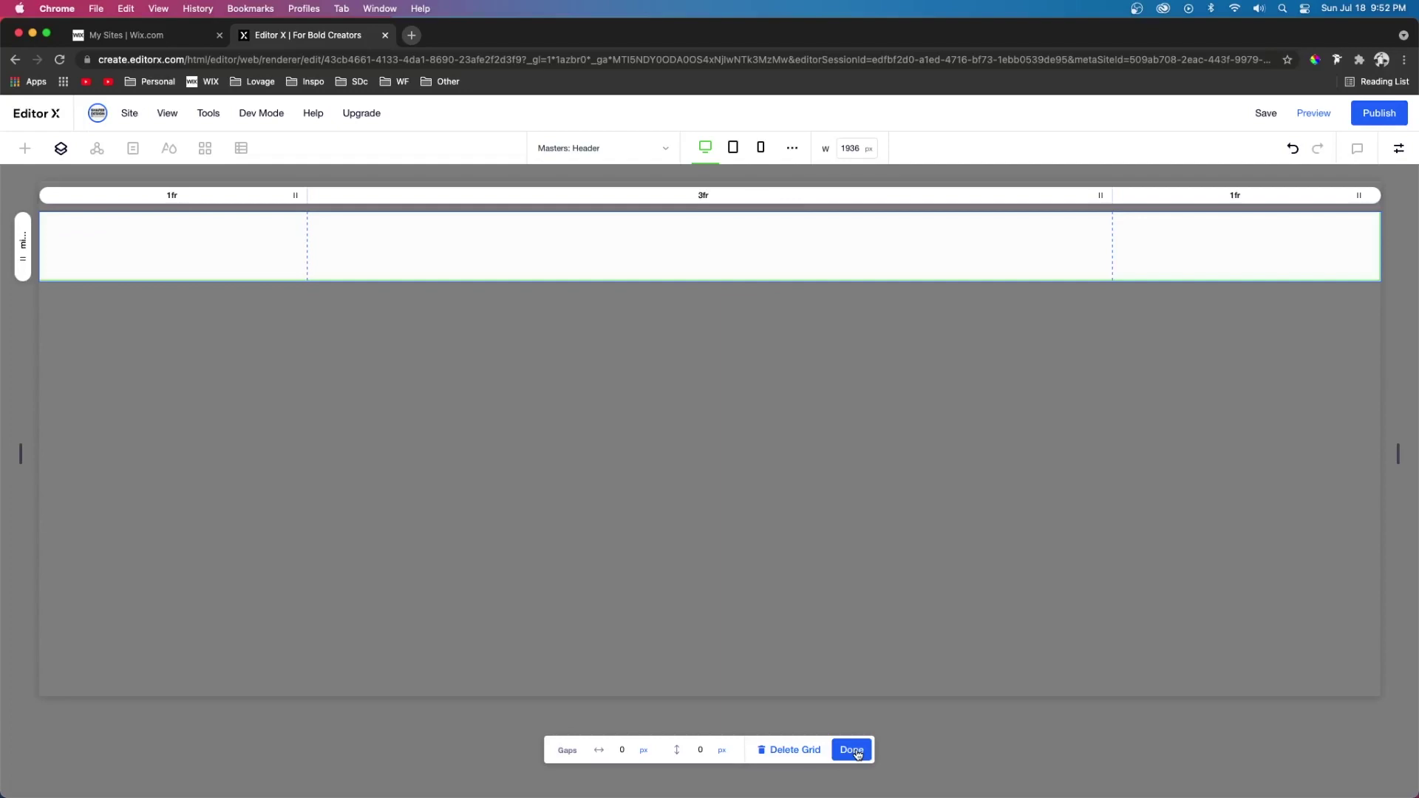
left_click(855, 752)
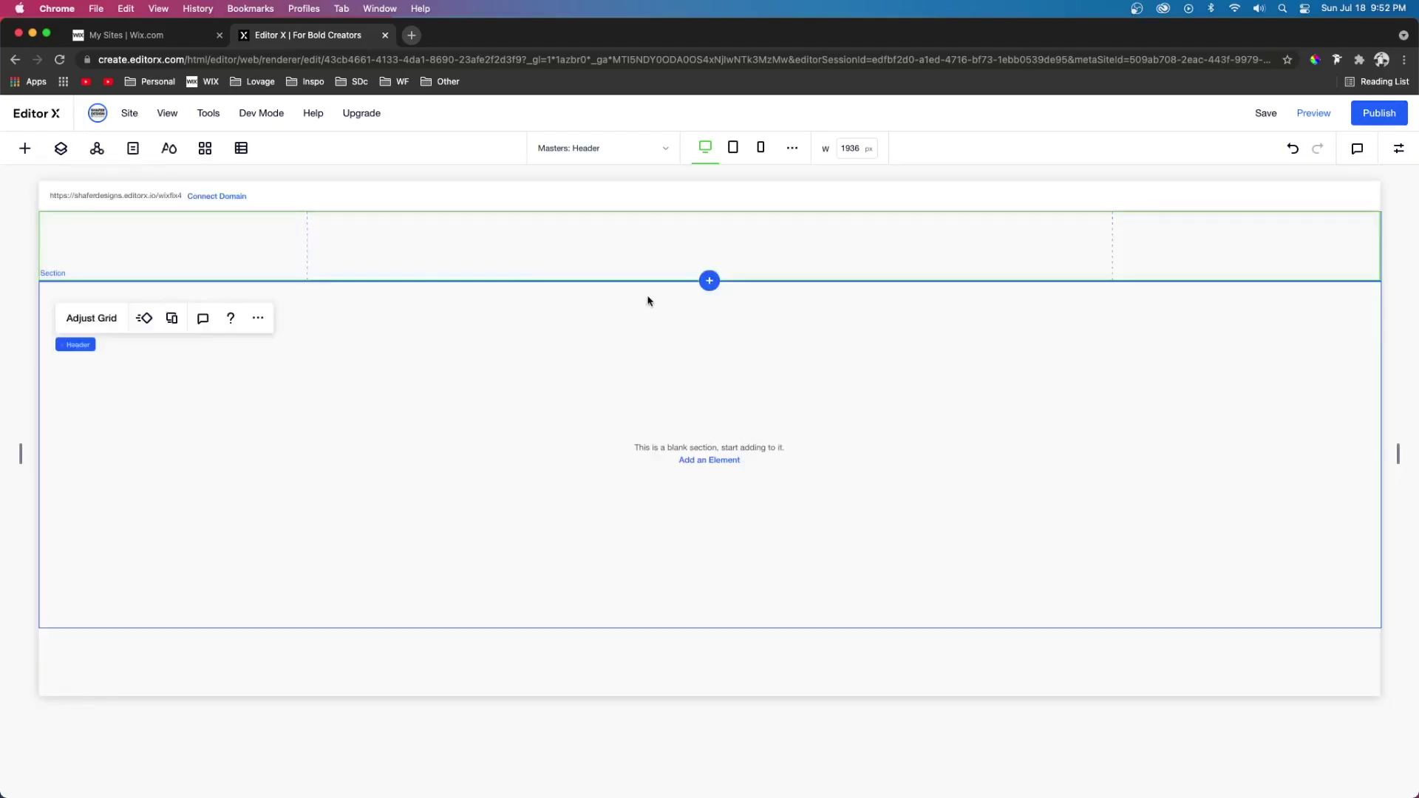
- Add the dark WF logo from the site files to the blank section and shrink it to about 5.2% width
left_click(24, 148)
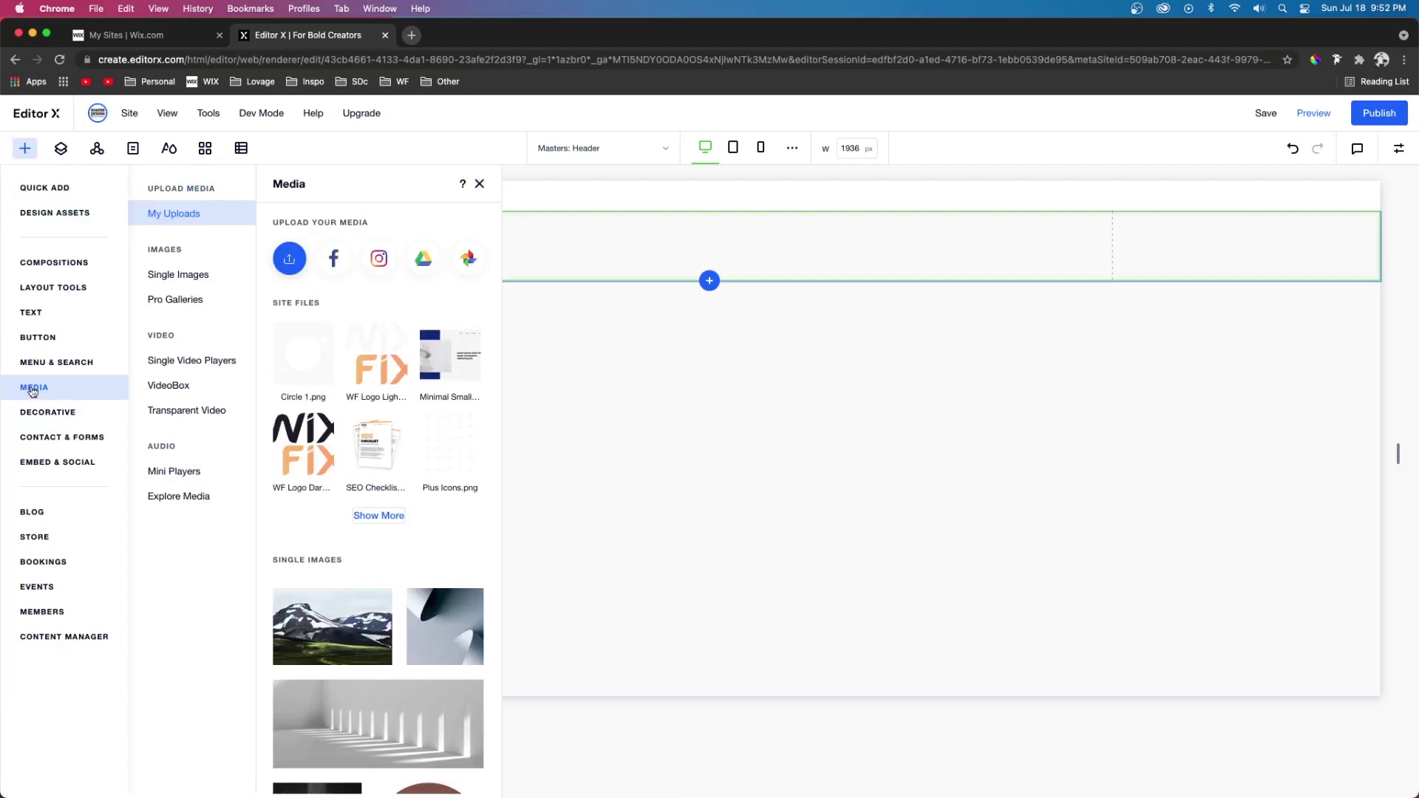
mouse_move(311, 453)
left_click_drag(312, 454, 707, 451)
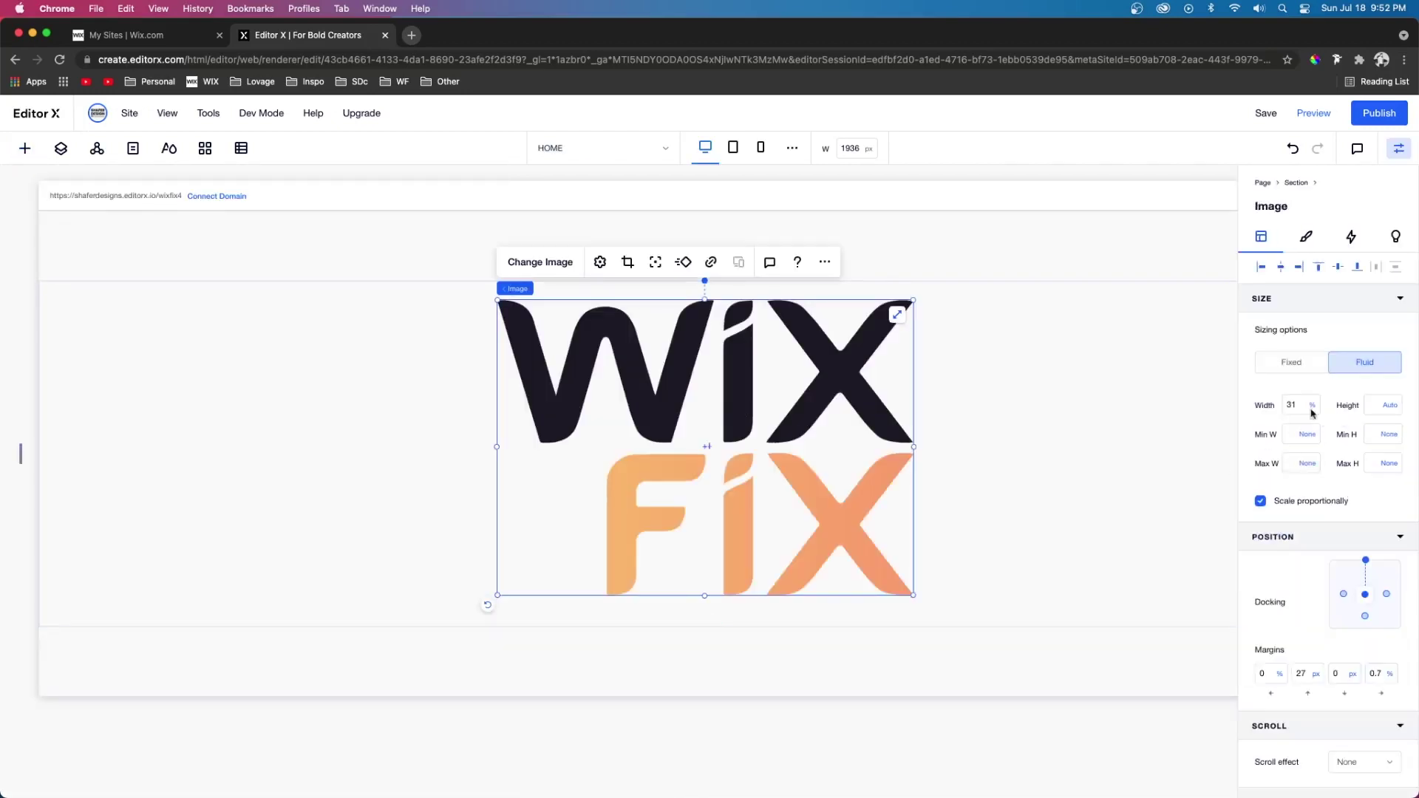
left_click_drag(913, 594, 552, 370)
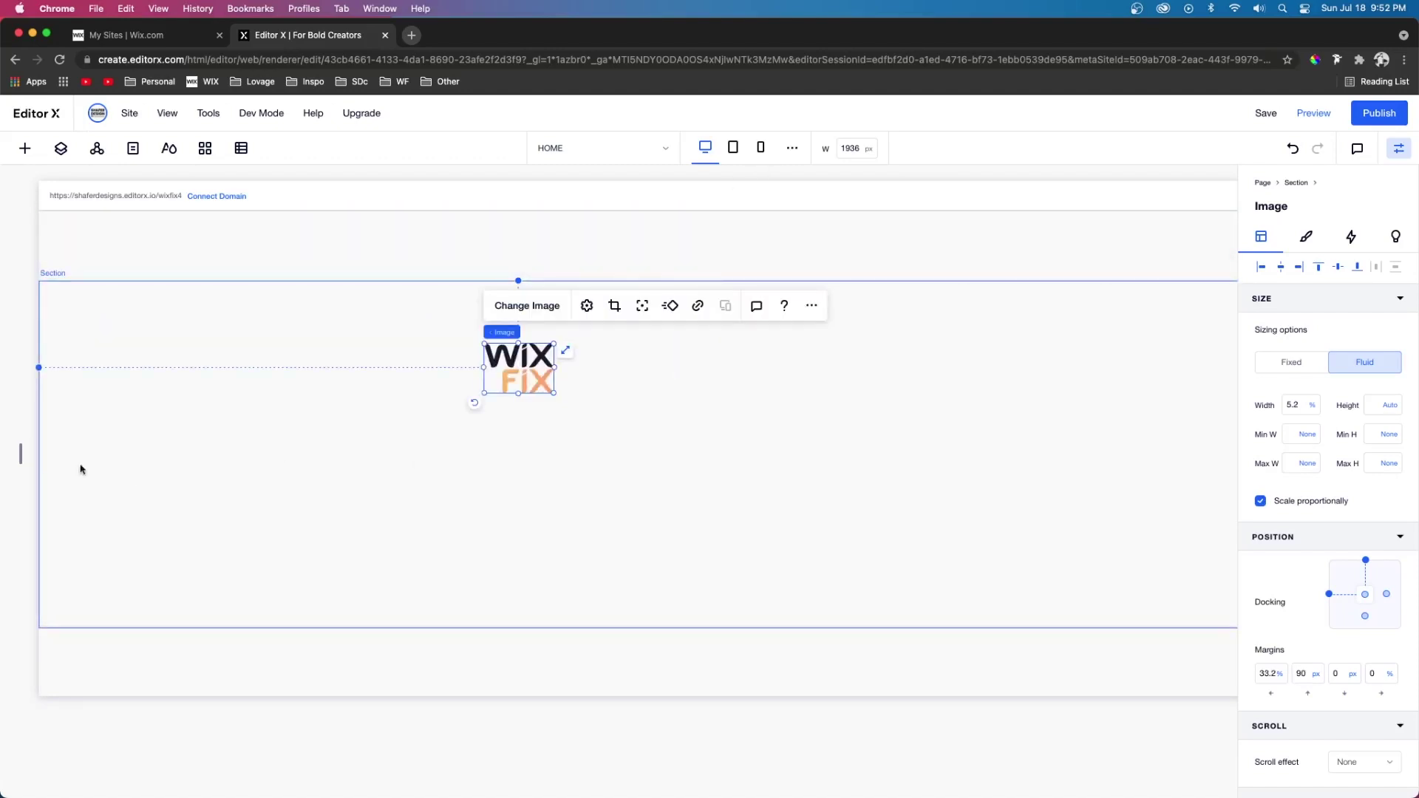
- Set the logo's minimum width to 80 px and maximum width to 110 px, checking its scaling on a wider canvas
mouse_move(21, 456)
left_mouse_down()
mouse_move(571, 453)
mouse_move(20, 453)
left_mouse_up()
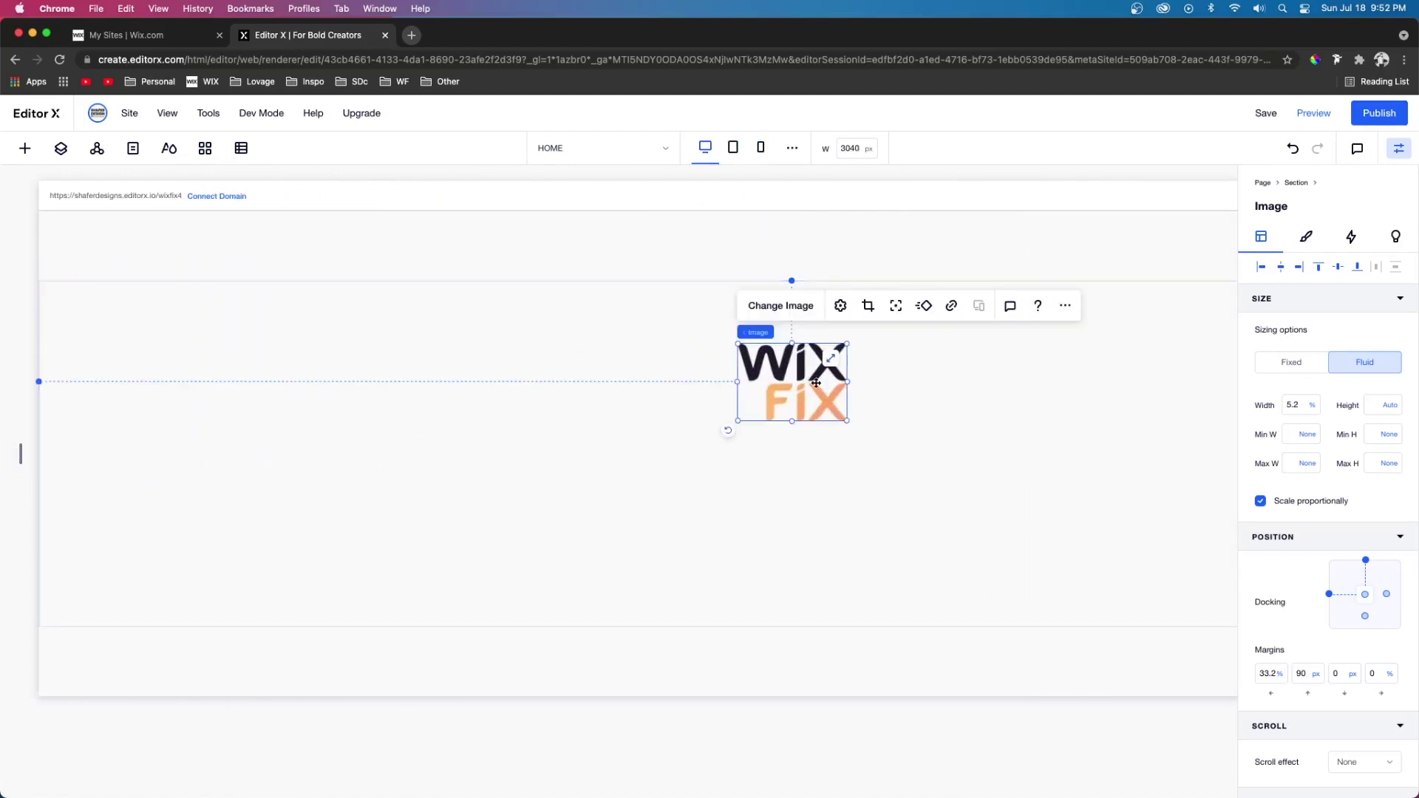
left_click(705, 148)
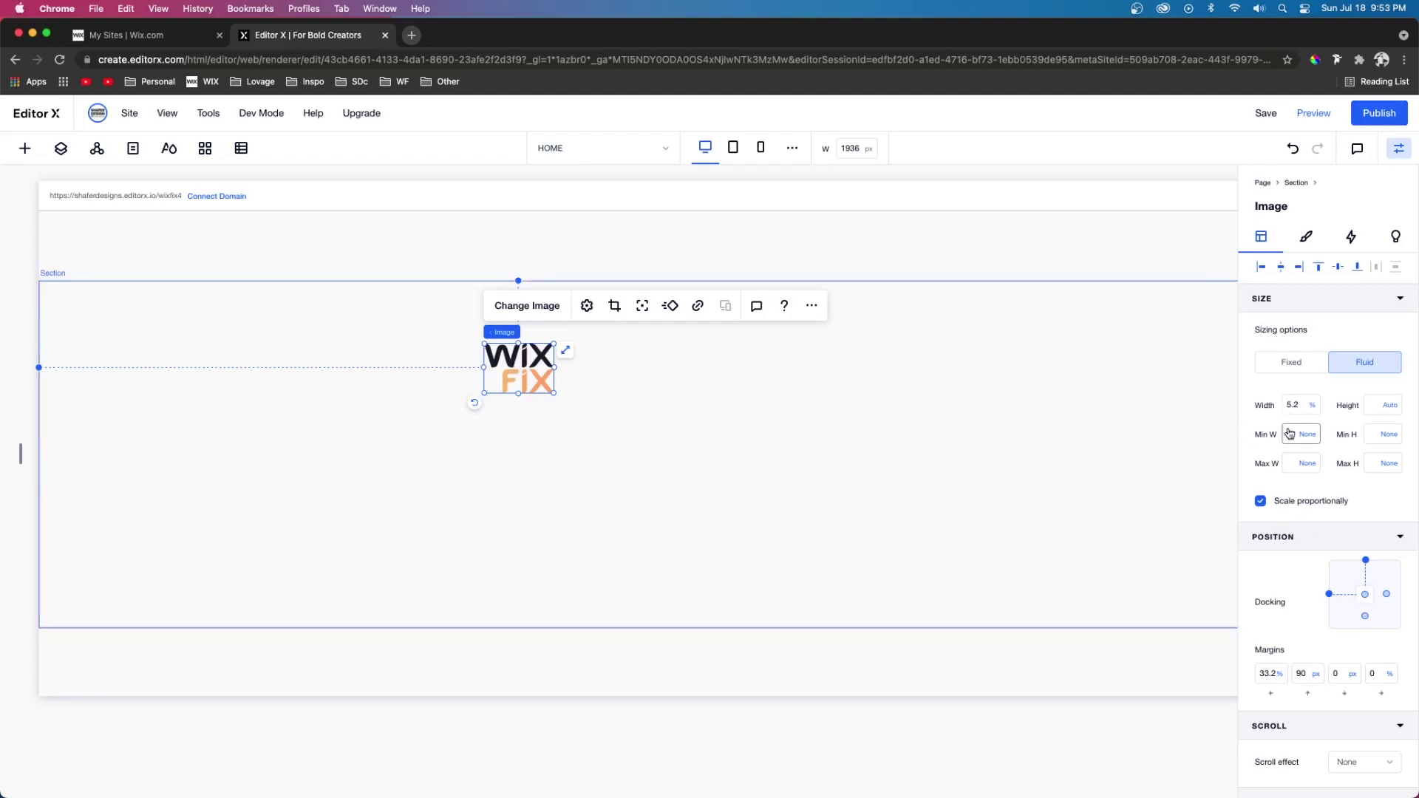
type("80")
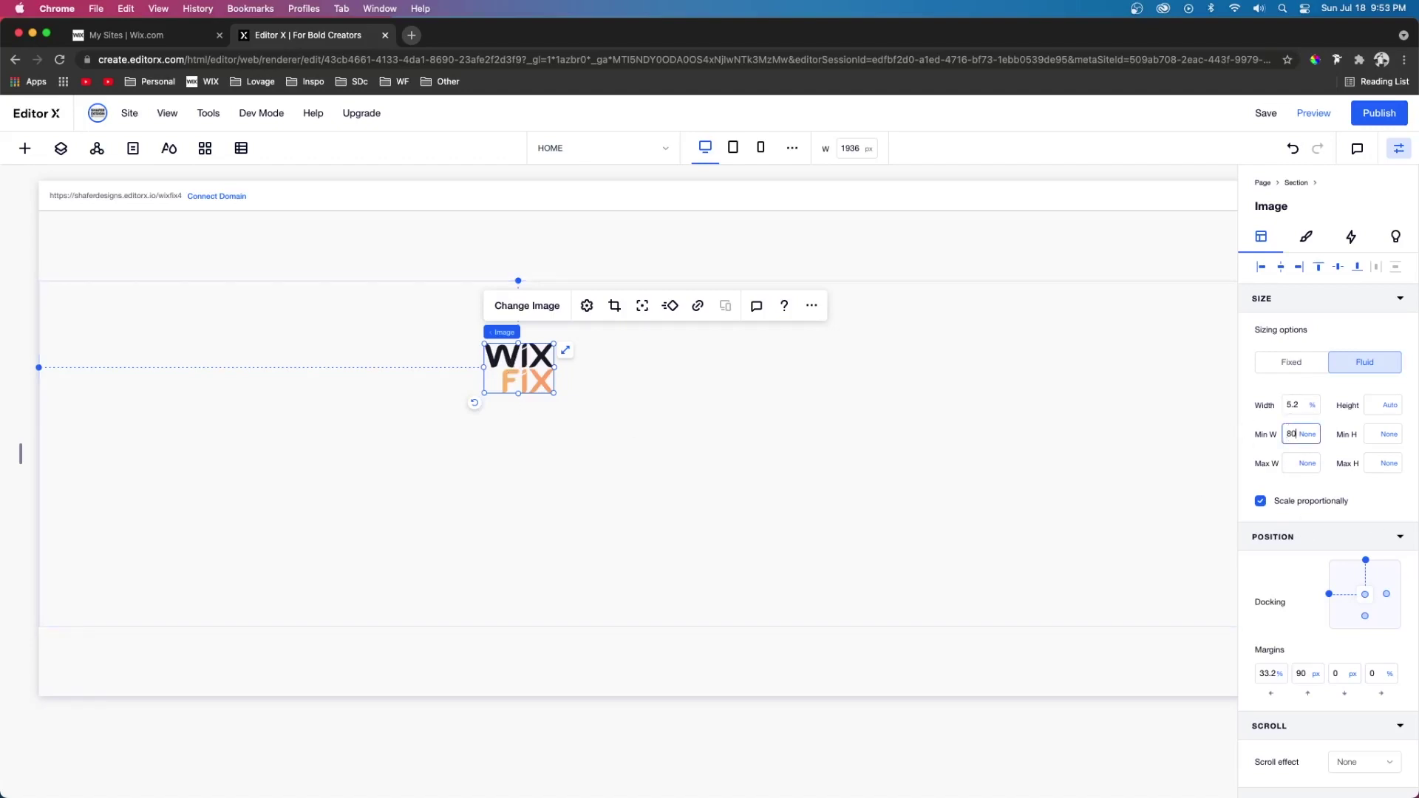
type("px")
left_click(1311, 471)
type("110px")
mouse_move(22, 453)
left_mouse_down()
mouse_move(347, 447)
mouse_move(140, 436)
mouse_move(196, 436)
mouse_move(16, 453)
left_mouse_up()
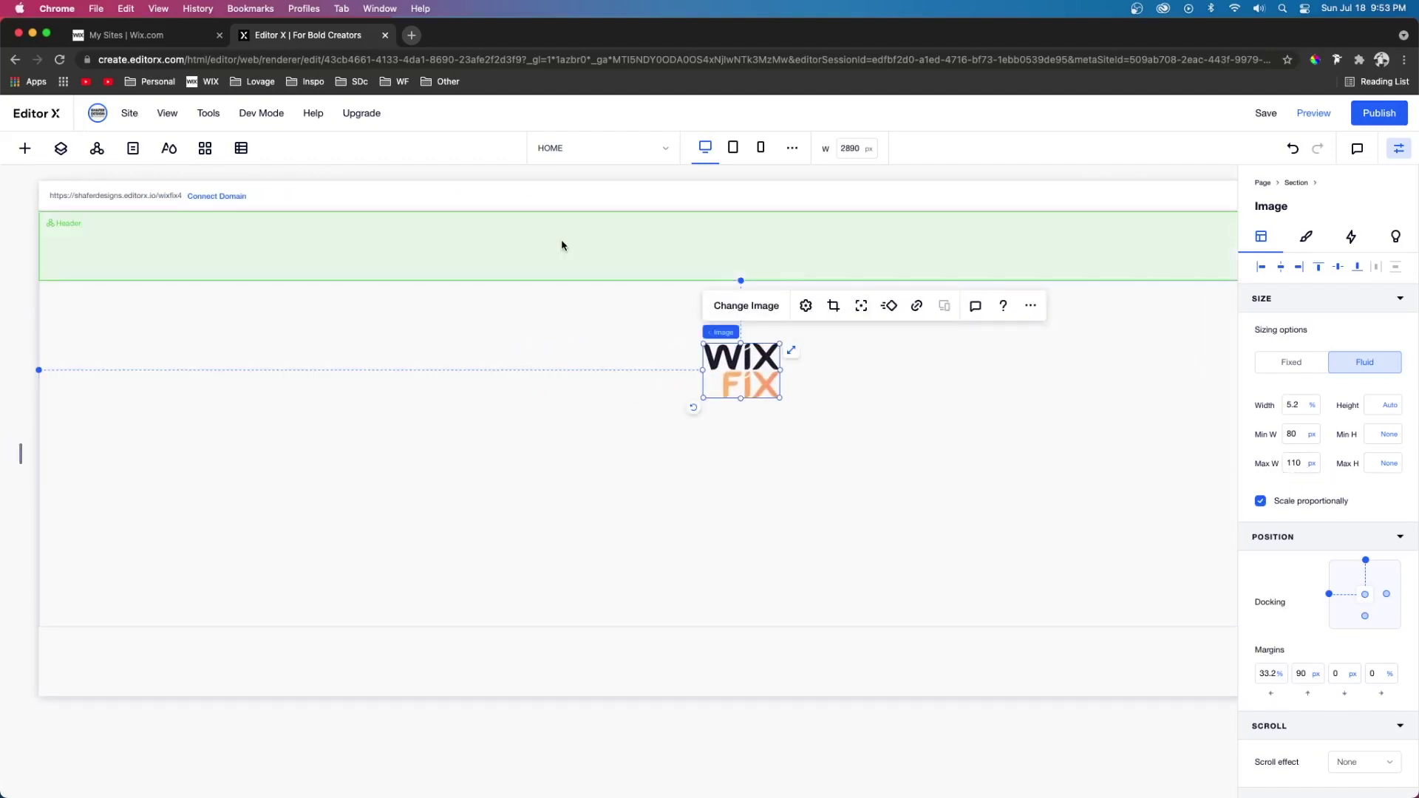
left_click(705, 147)
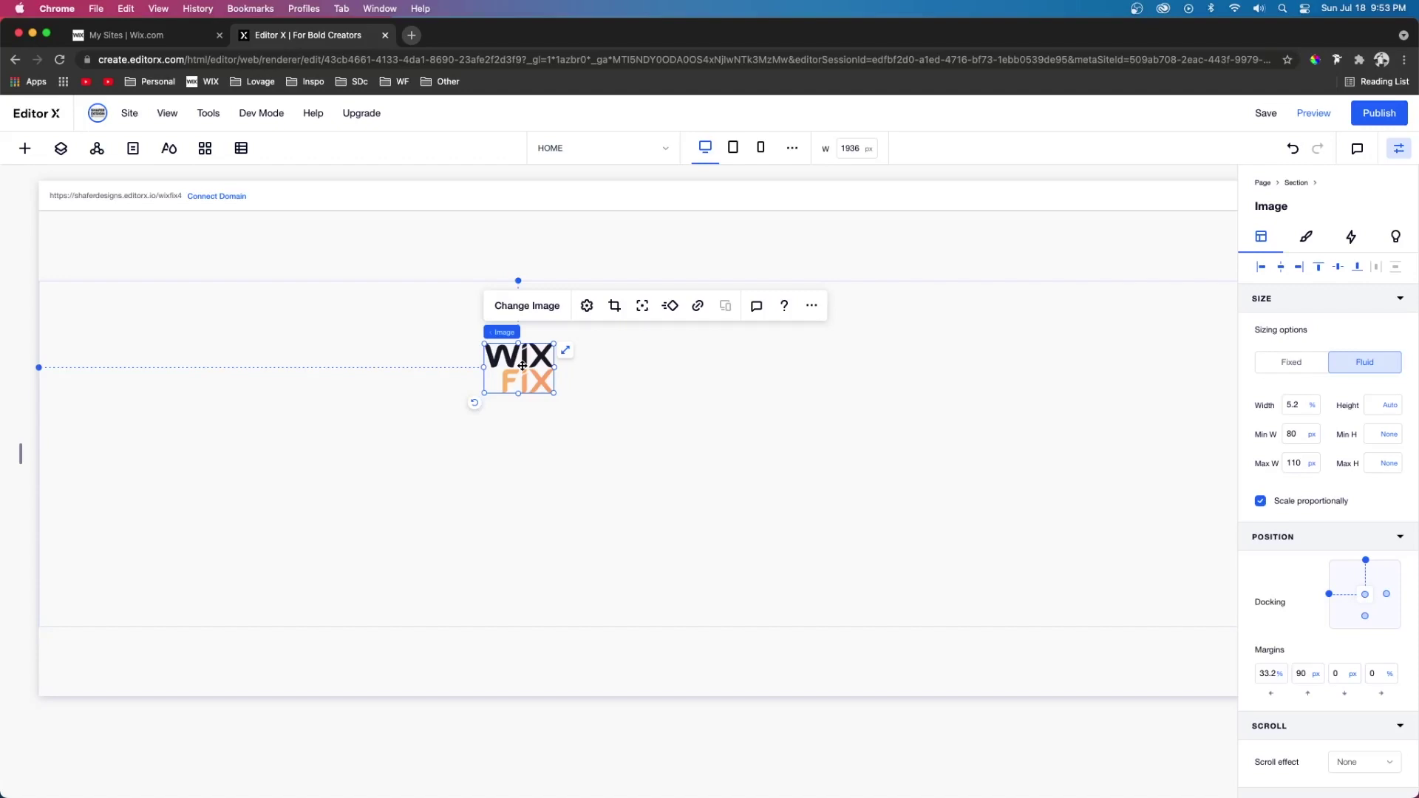
- Try stretching the logo to fill its section and turning off proportional scaling, undoing both changes
left_click(565, 350)
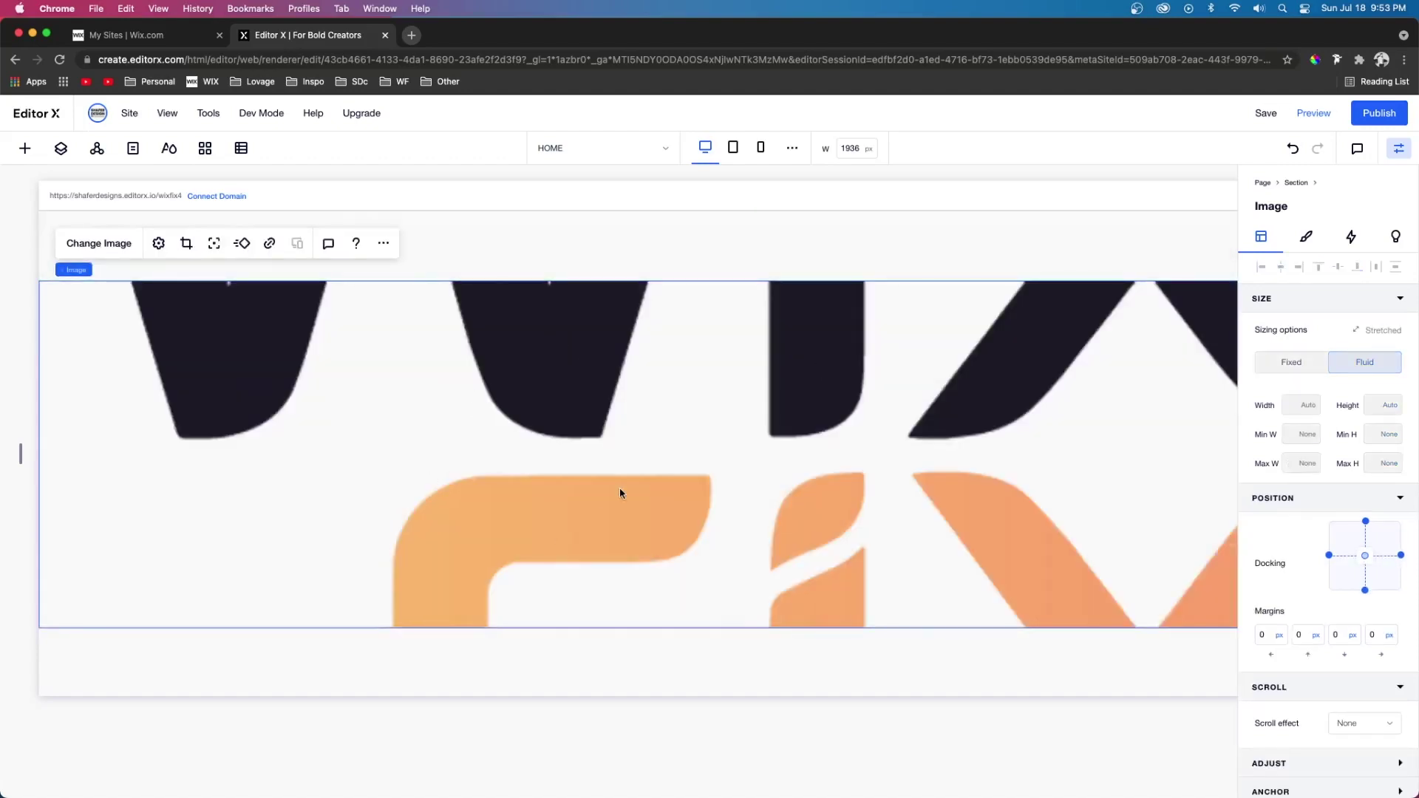
left_click(1293, 150)
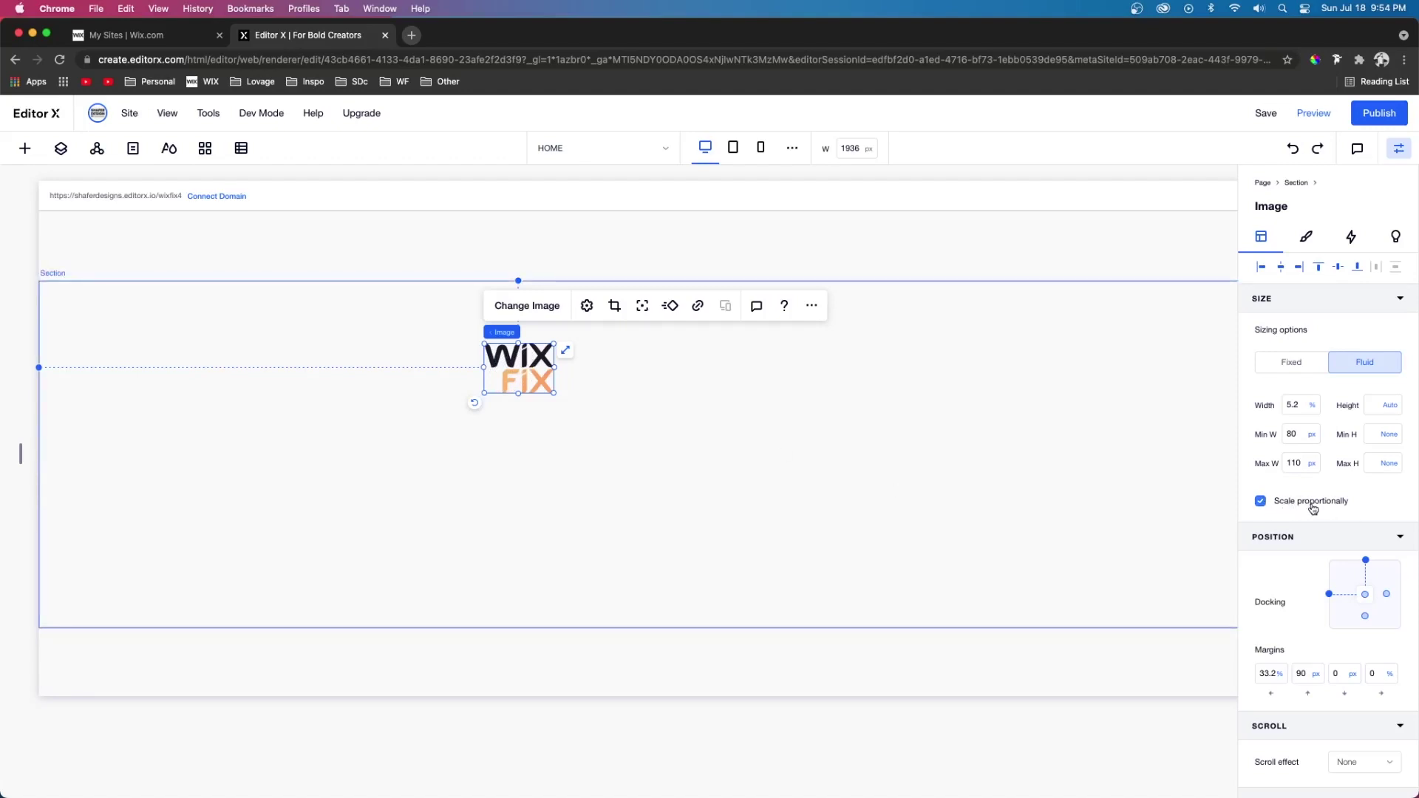
left_click(1260, 502)
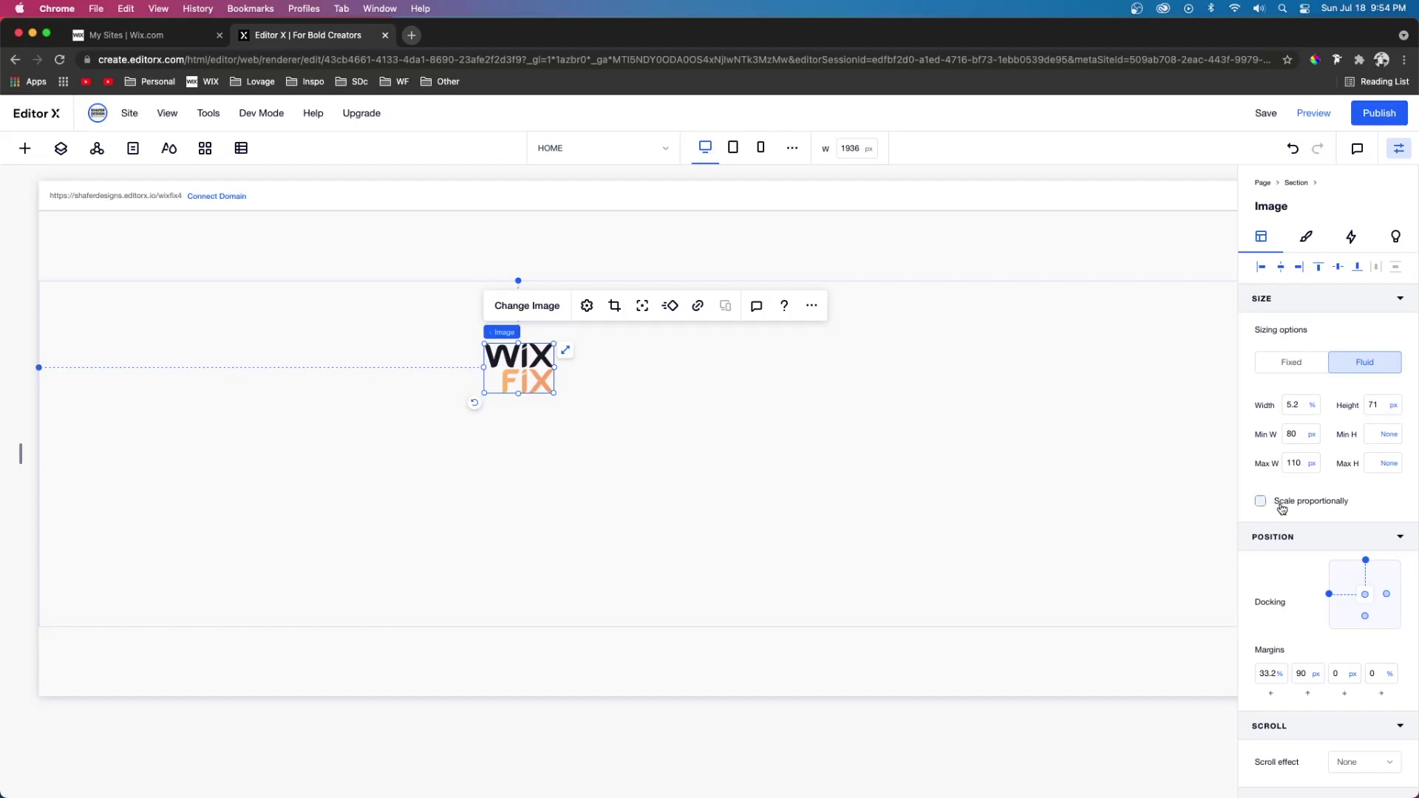
left_click_drag(22, 454, 185, 441)
left_click(1293, 149)
left_click(701, 150)
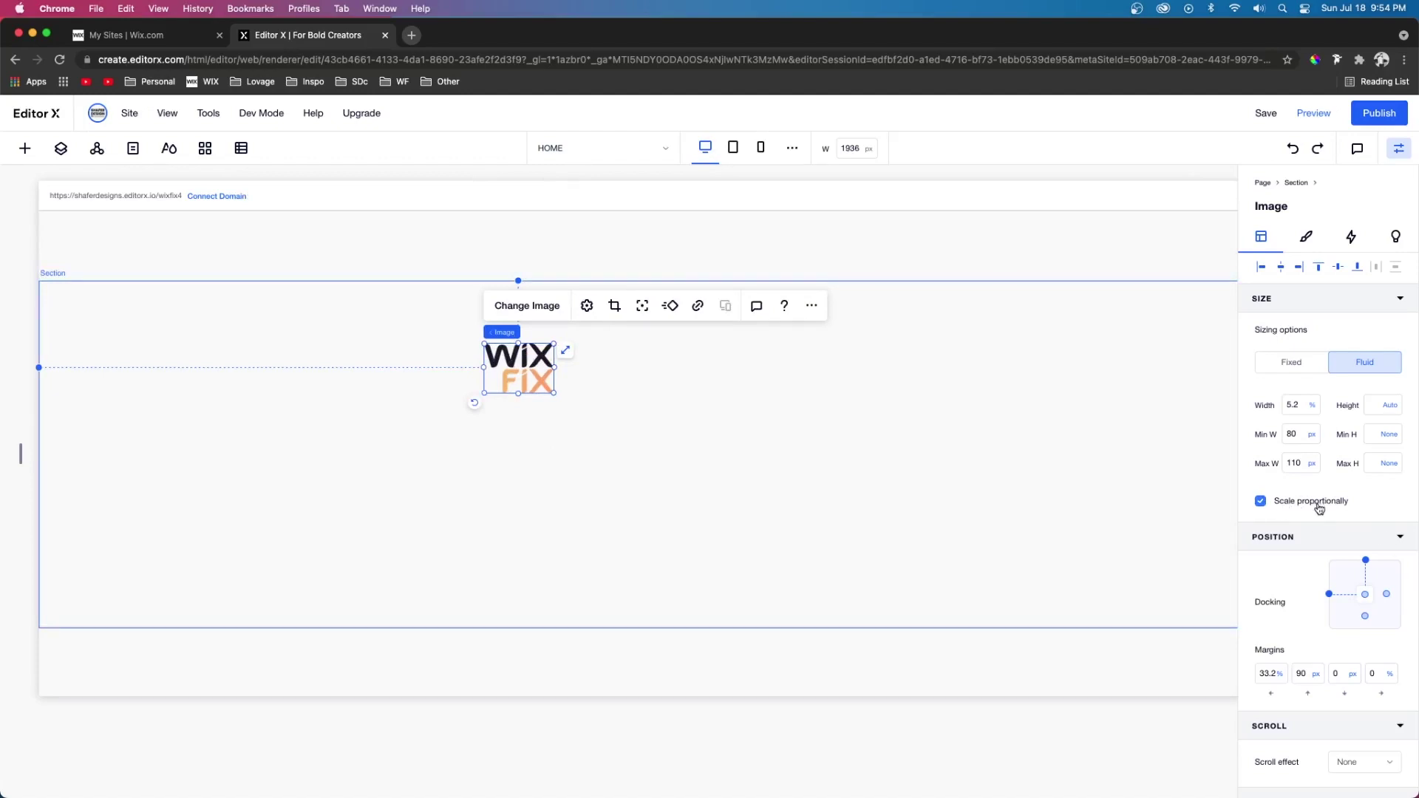
- Move the logo into the header's first grid column, with a maximum width of 100 px
left_click_drag(509, 365, 139, 246)
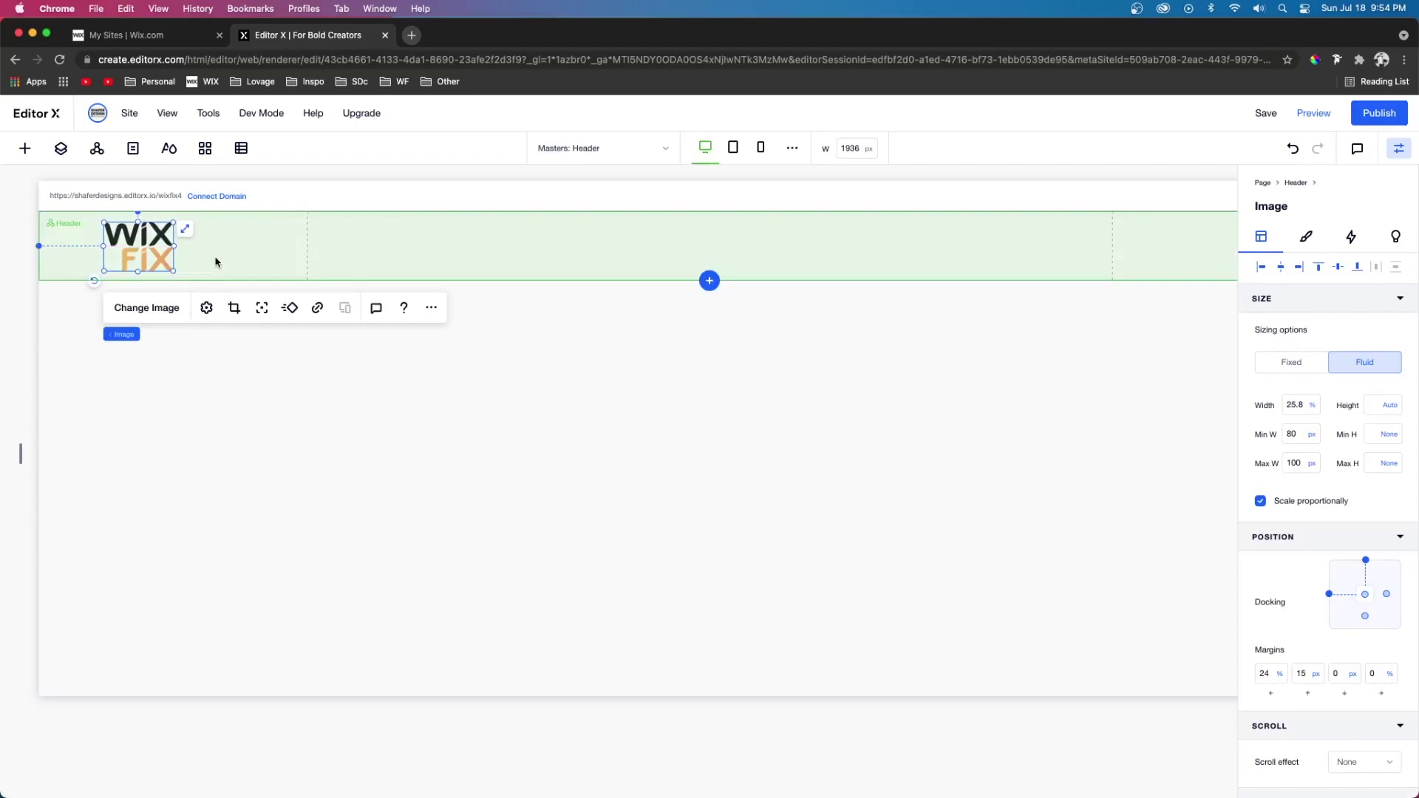
left_click(204, 262)
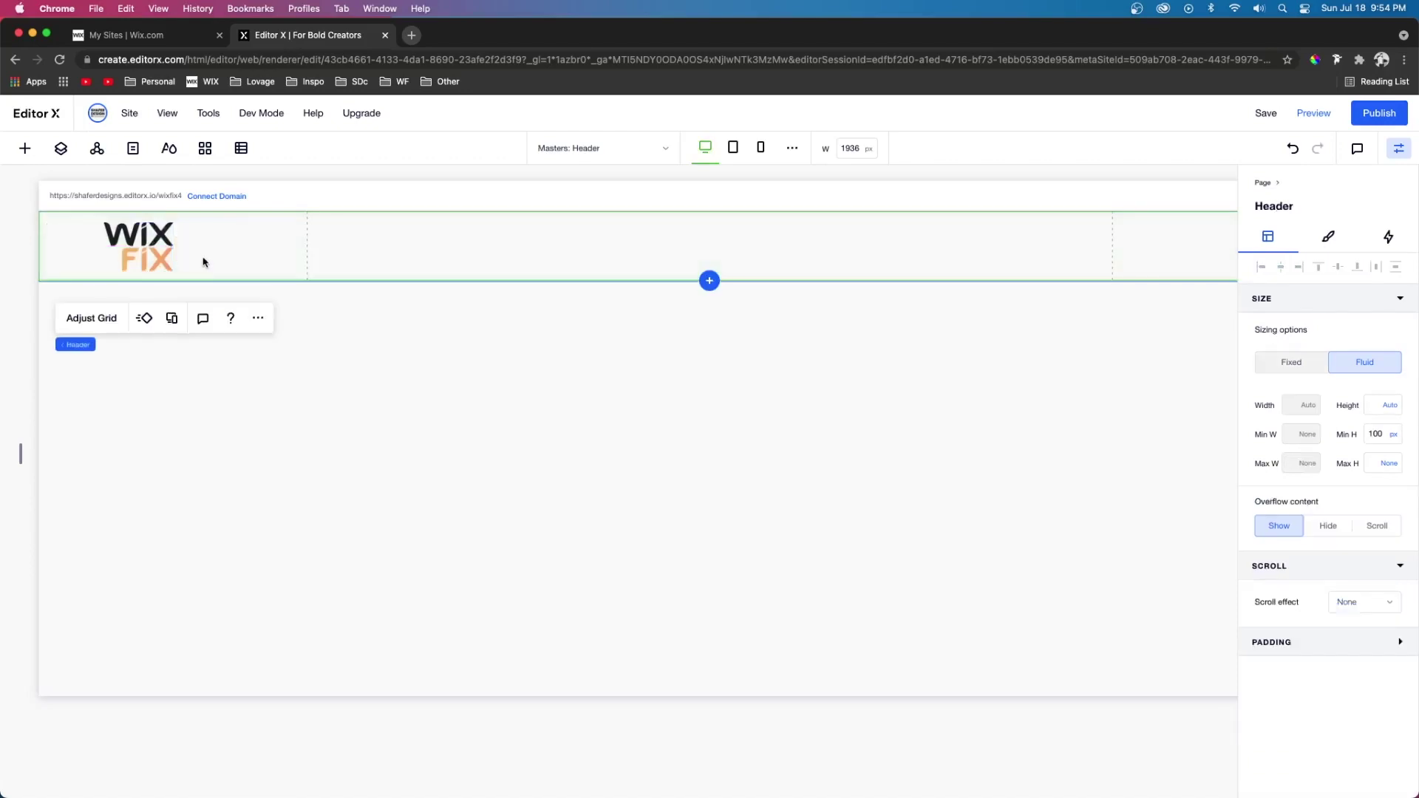
- Dock the logo left and vertically centred in its header cell, with a left margin of 80 px
left_click(134, 254)
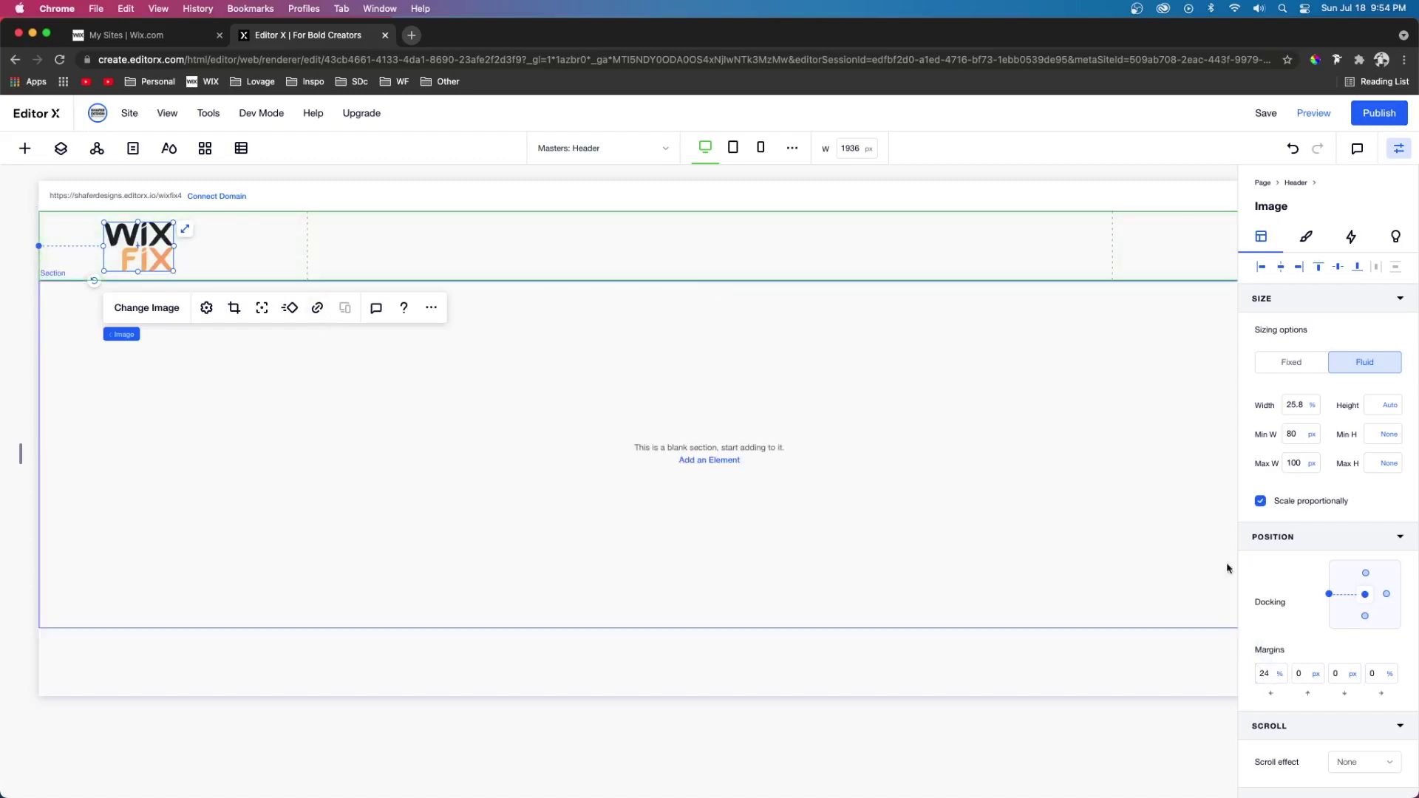
left_click(1280, 674)
left_click(1307, 725)
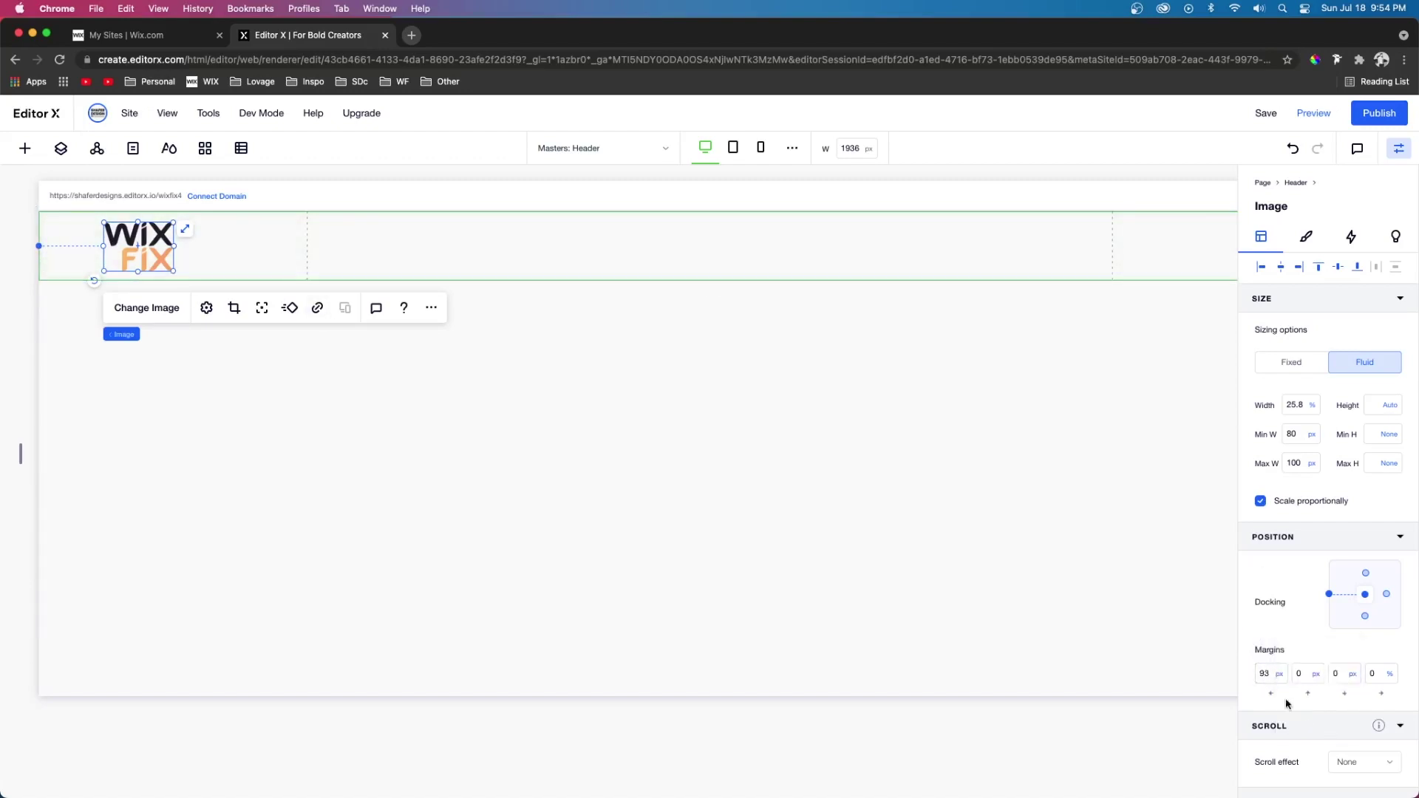
left_click(1269, 676)
type("80")
key("Return")
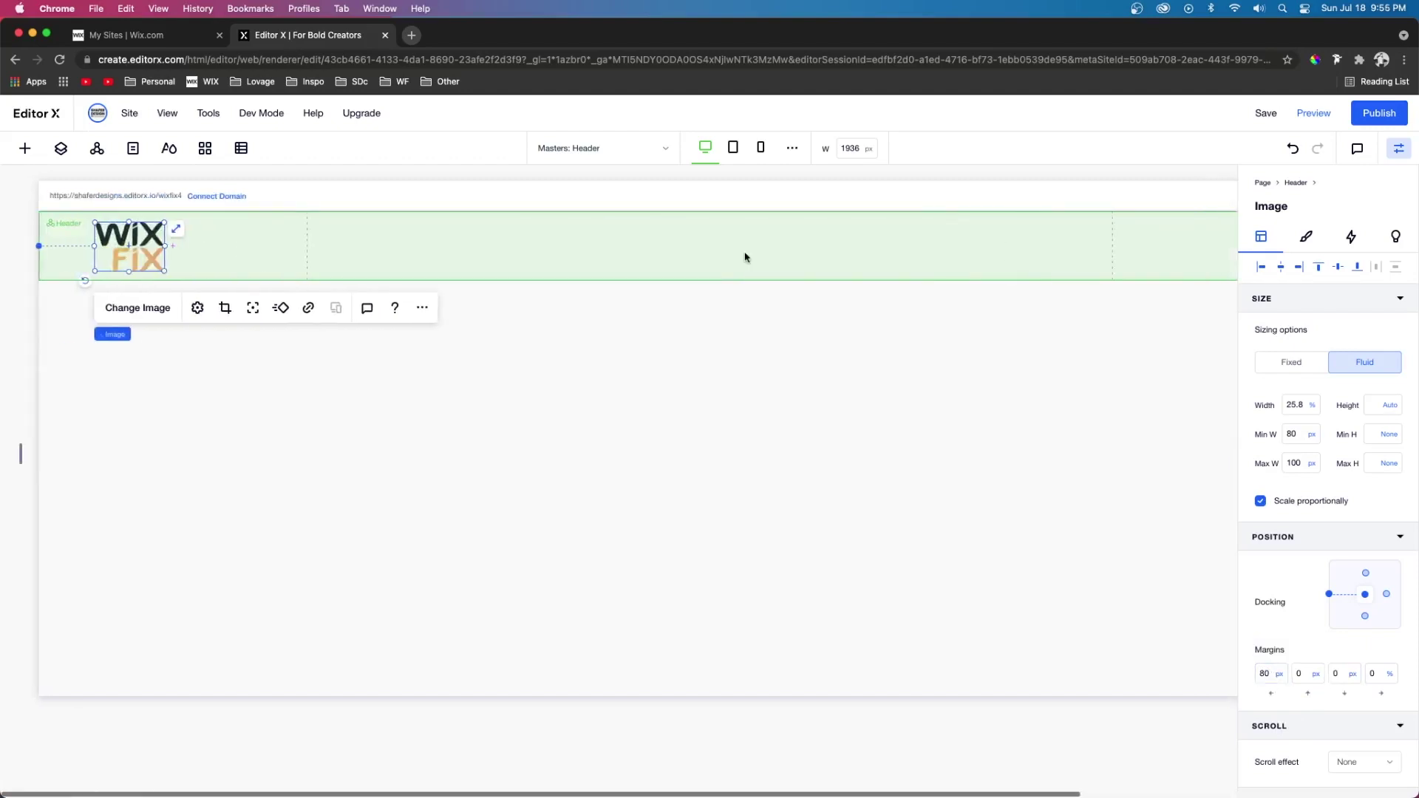
- Add the first preset horizontal menu to the header's middle grid column, centred horizontally in it
left_click(536, 250)
left_click(24, 148)
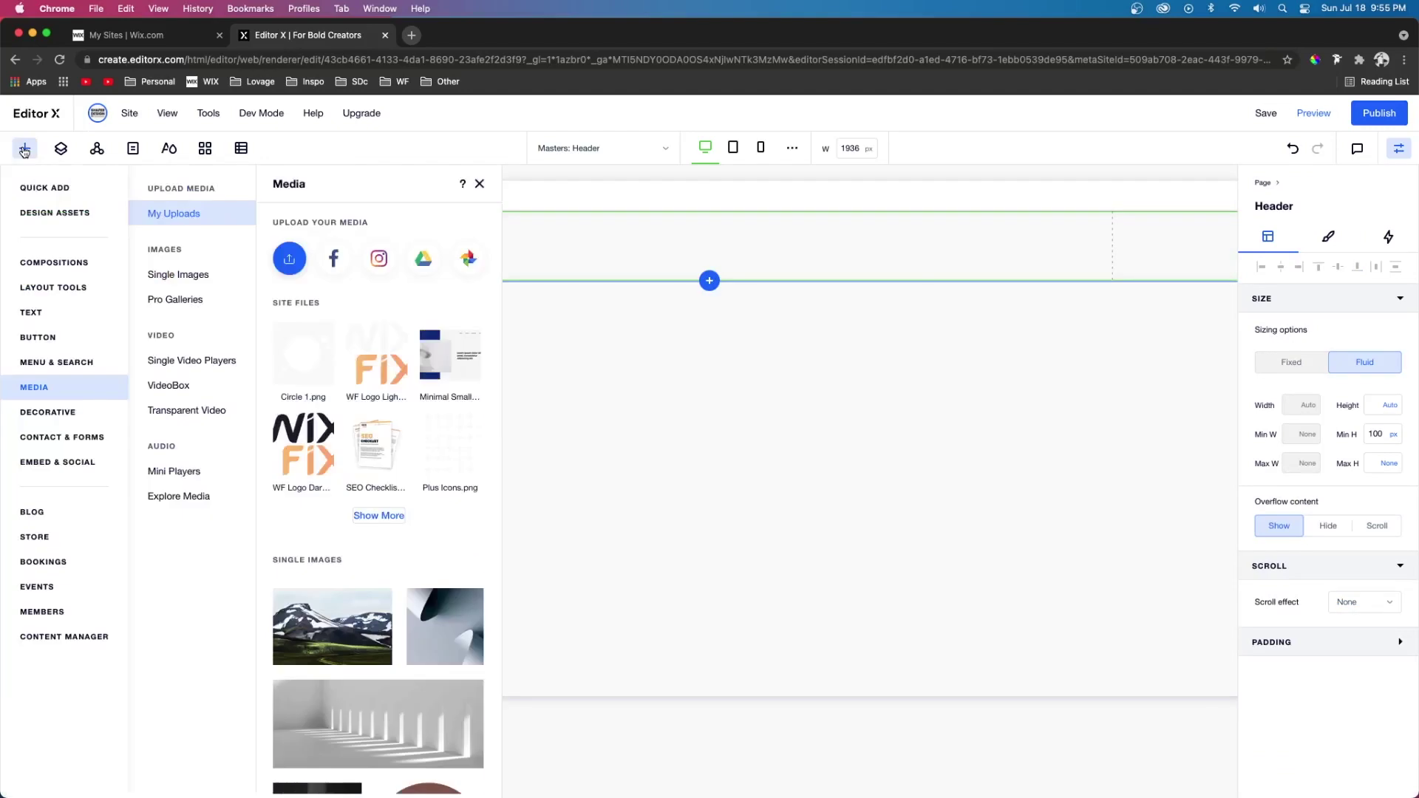
left_click(44, 362)
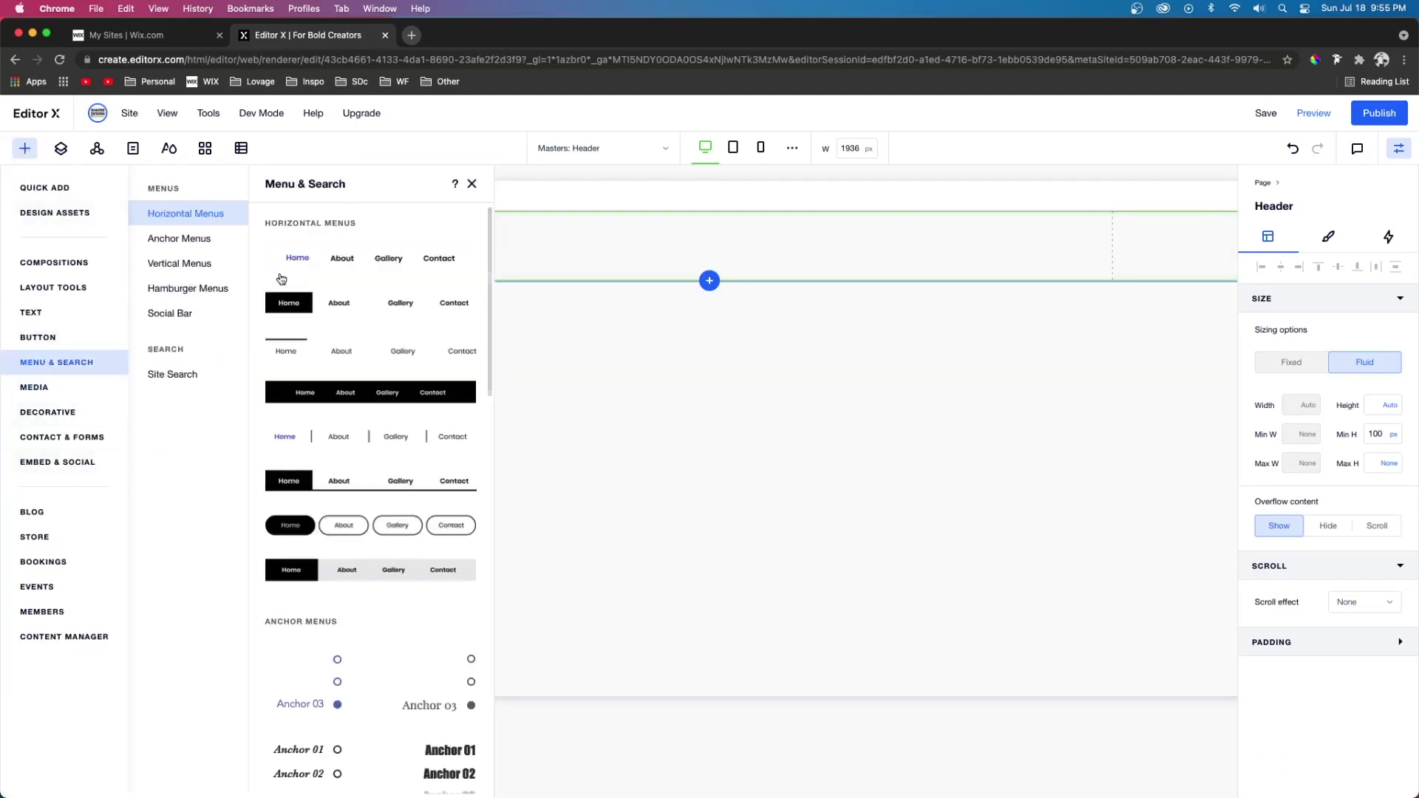
left_click_drag(309, 268, 716, 247)
left_click_drag(600, 248, 678, 242)
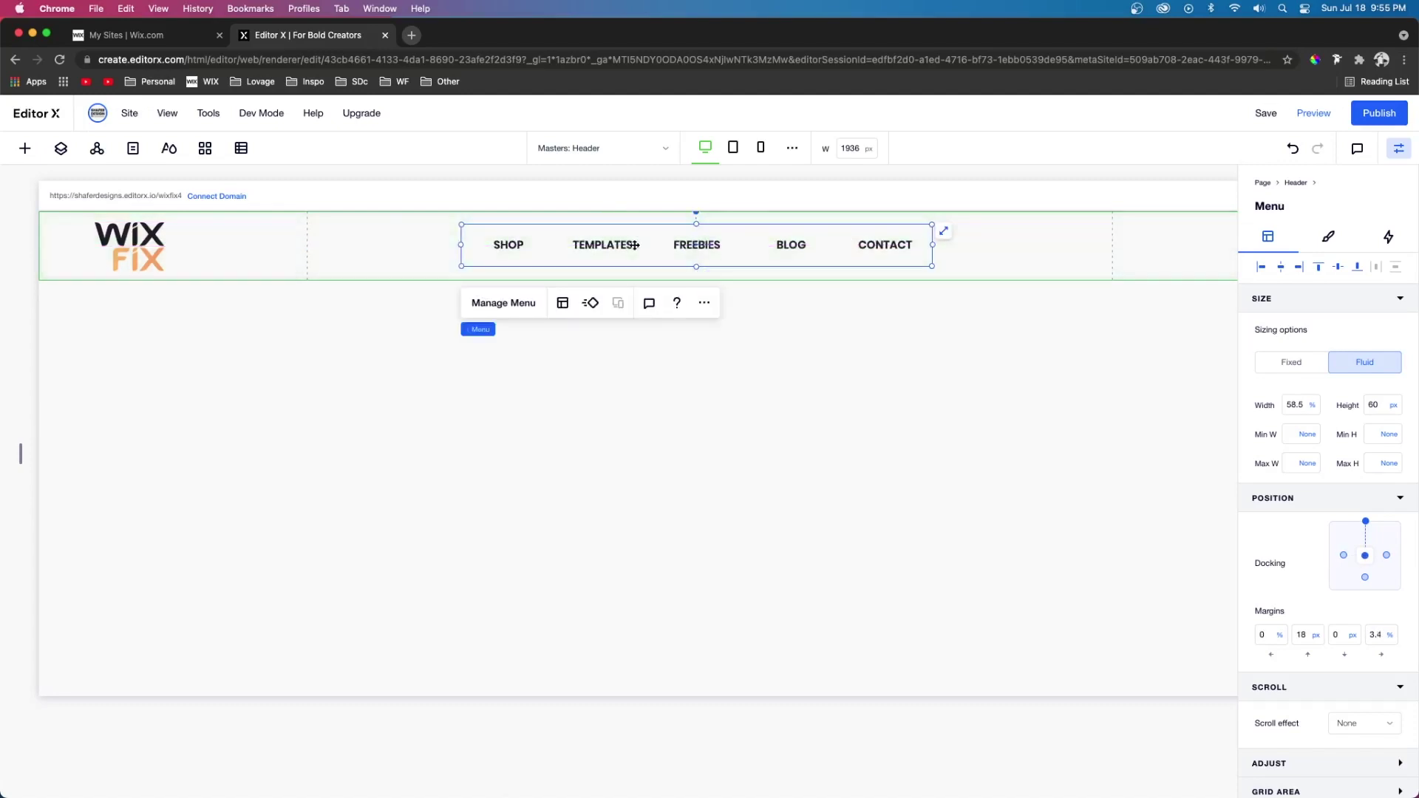
- Examine the menu's management options for adding items, selecting site pages, and switching or creating site menus
left_click(511, 308)
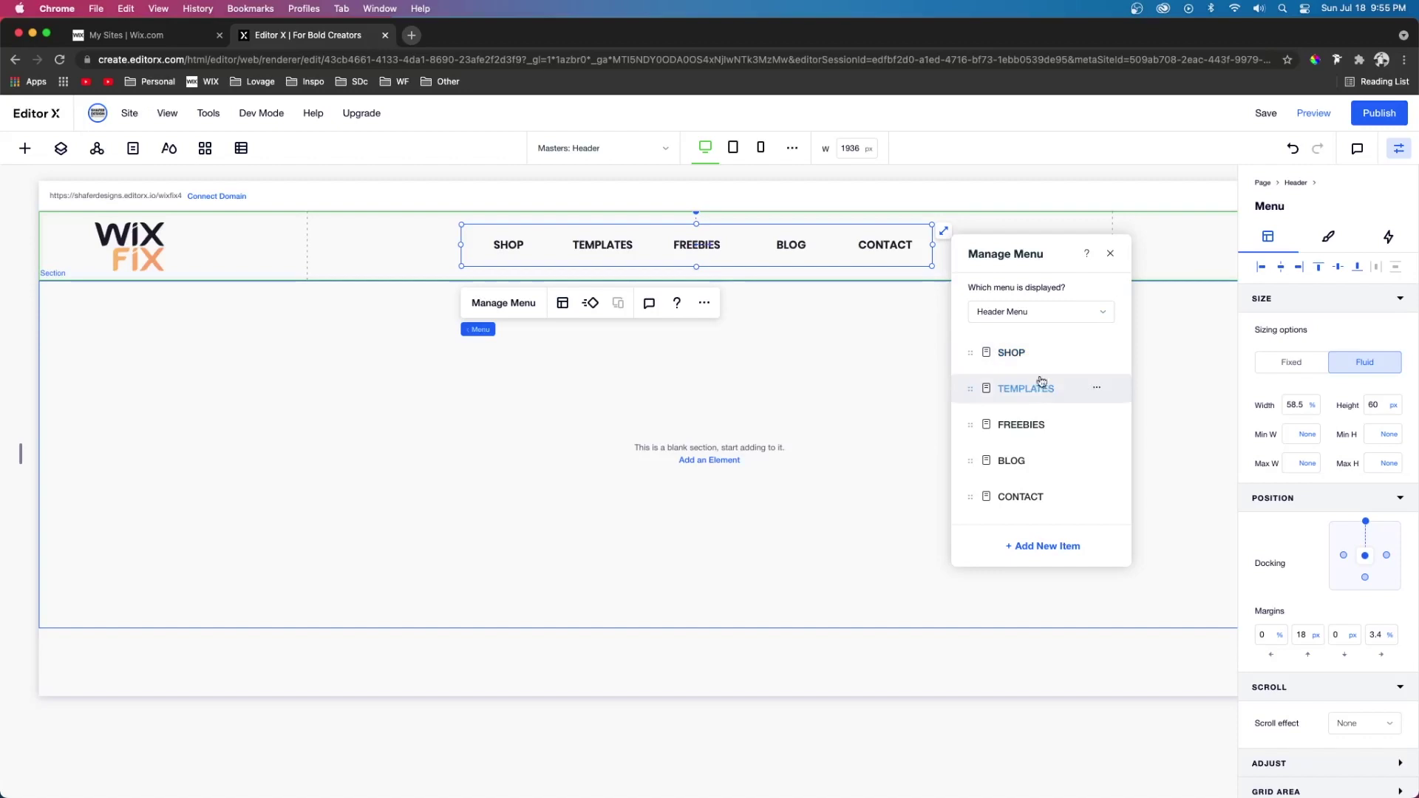
left_click(1041, 547)
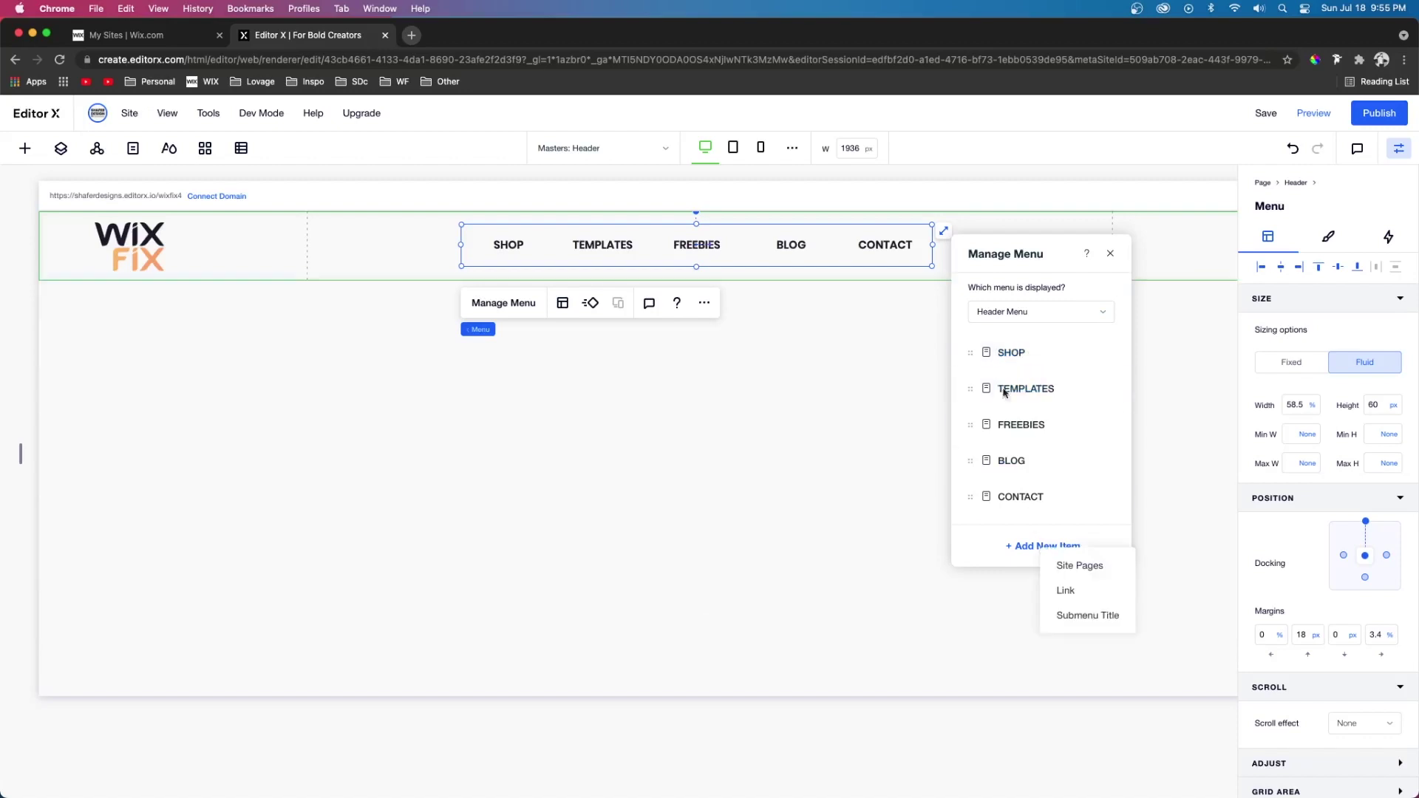
left_click(1081, 567)
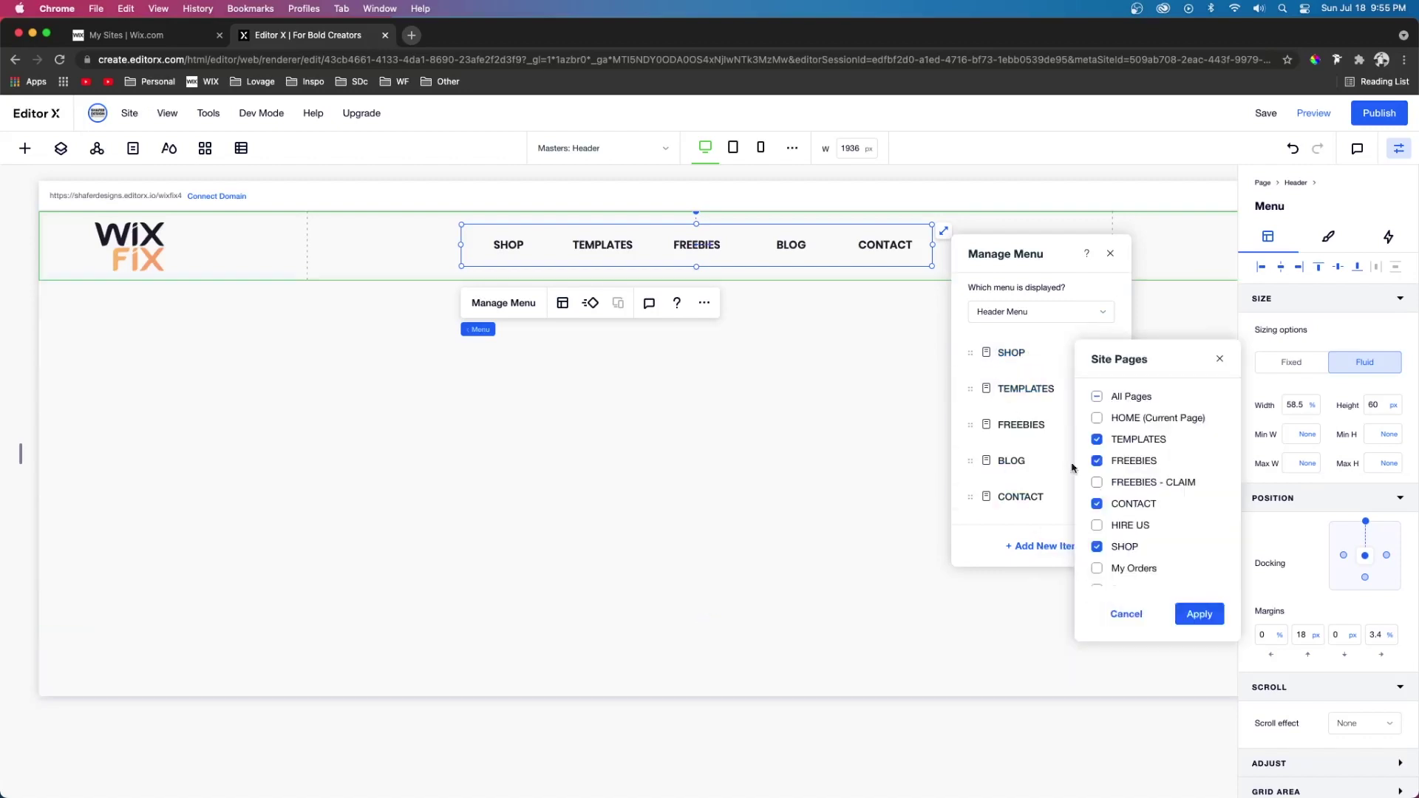
left_click(1120, 613)
left_click(1025, 549)
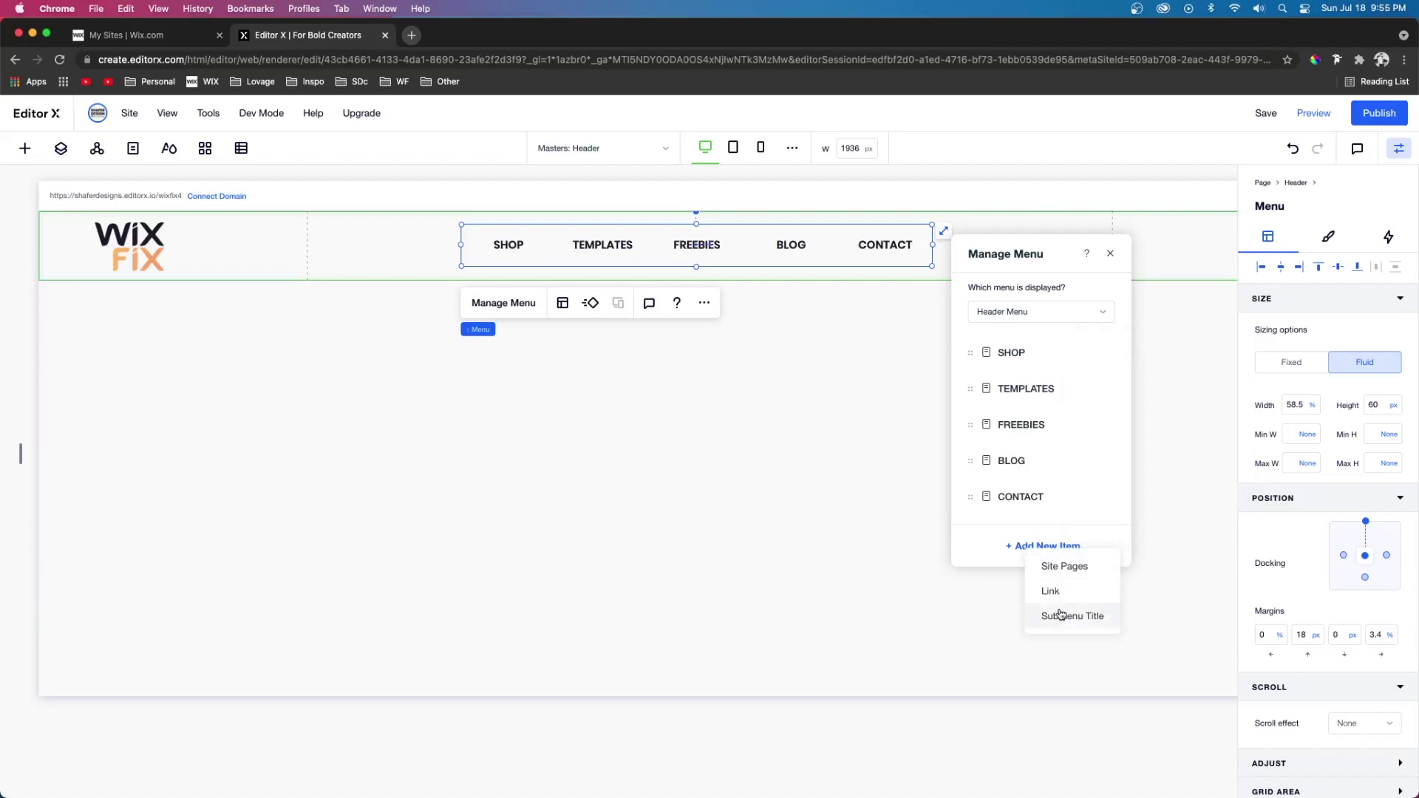
left_click(1017, 311)
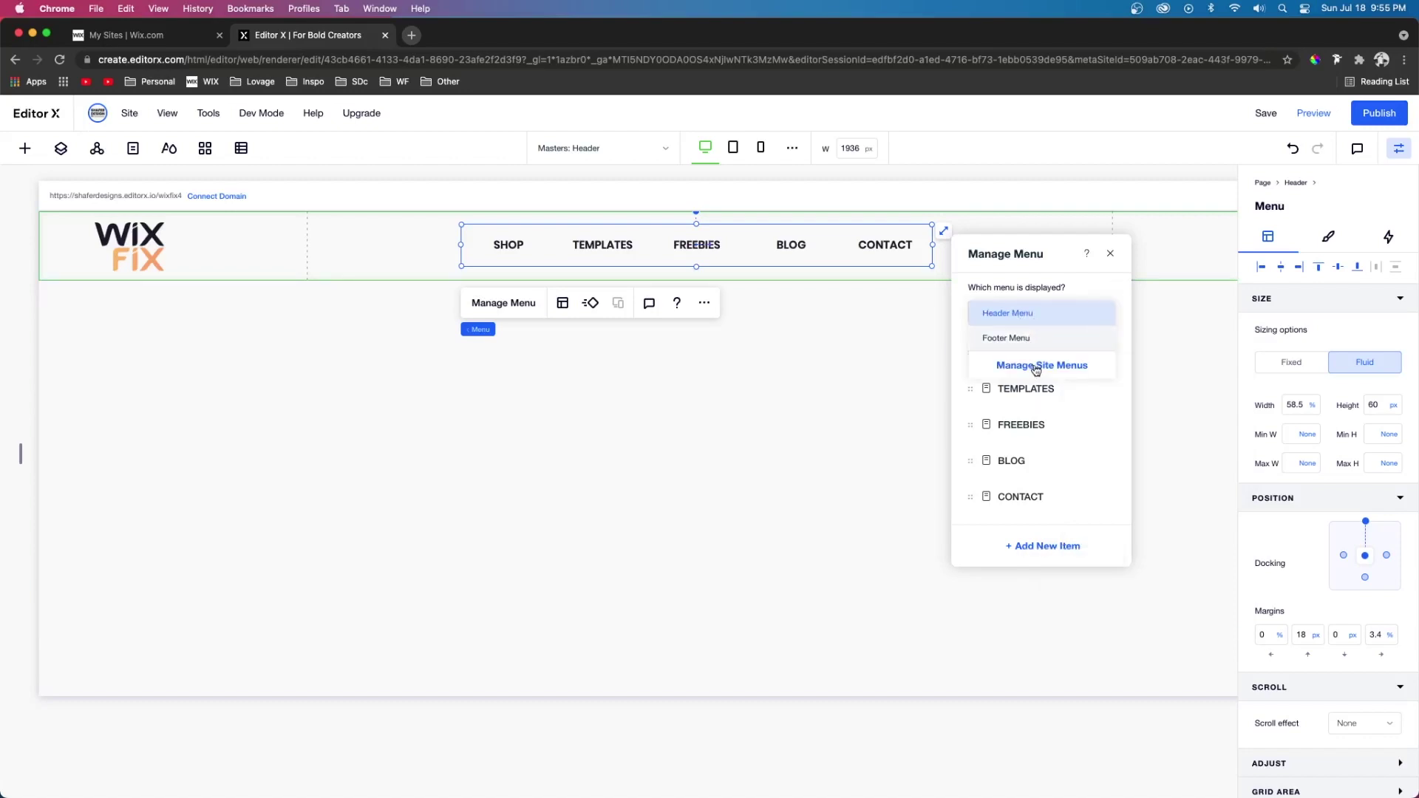
left_click(1019, 325)
left_click(1105, 314)
left_click(1040, 367)
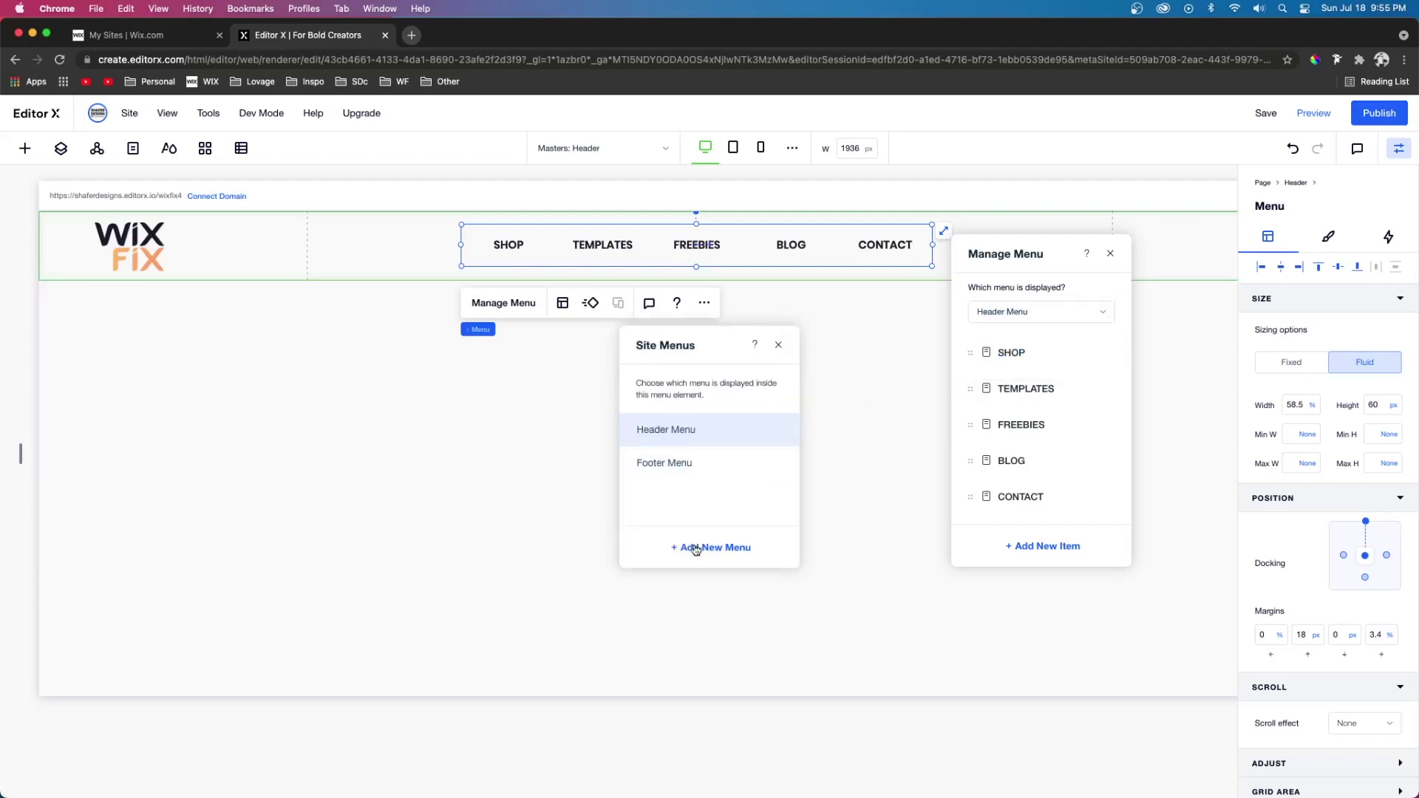
left_click(779, 344)
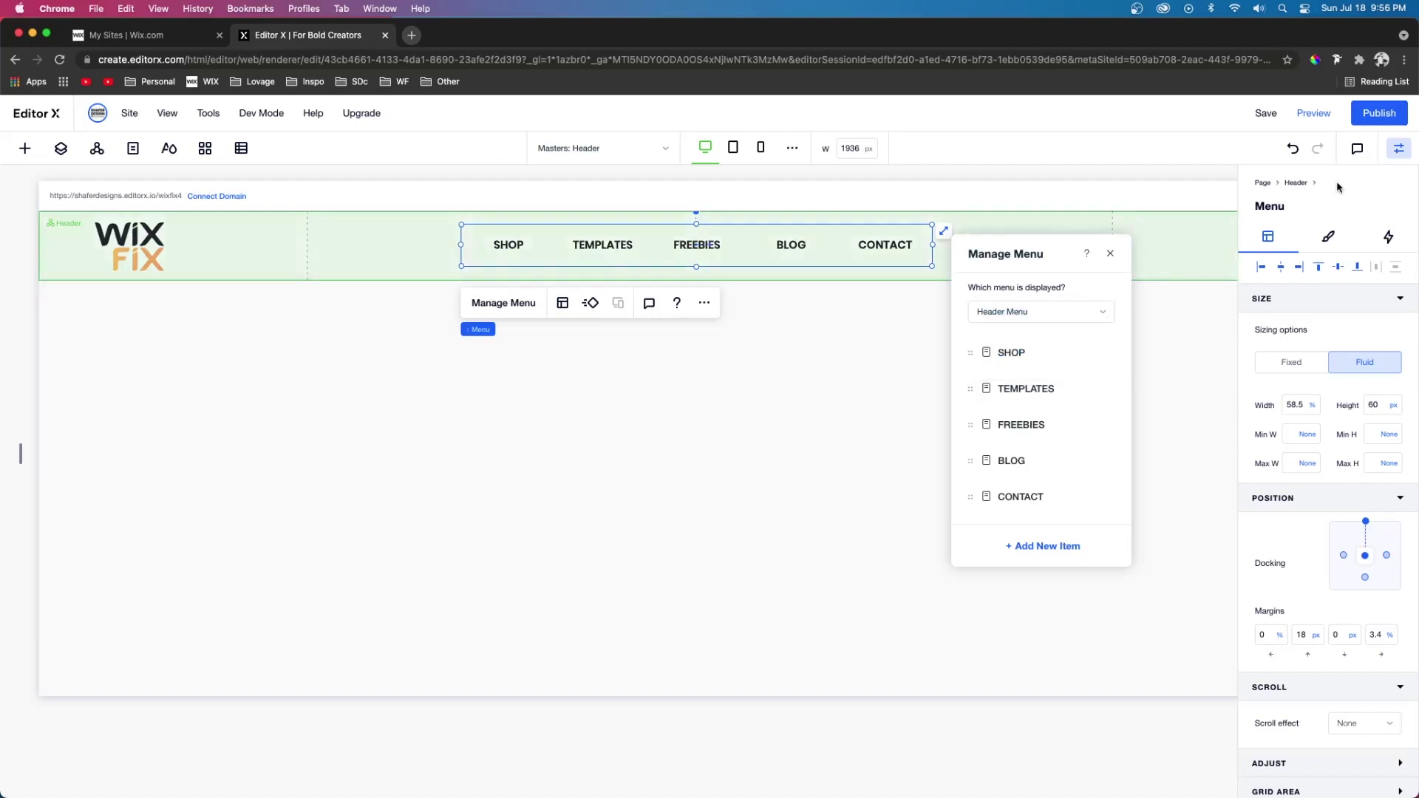
- Give the menu's regular text a lighter font at 14 px
left_click(1329, 238)
left_click(1379, 466)
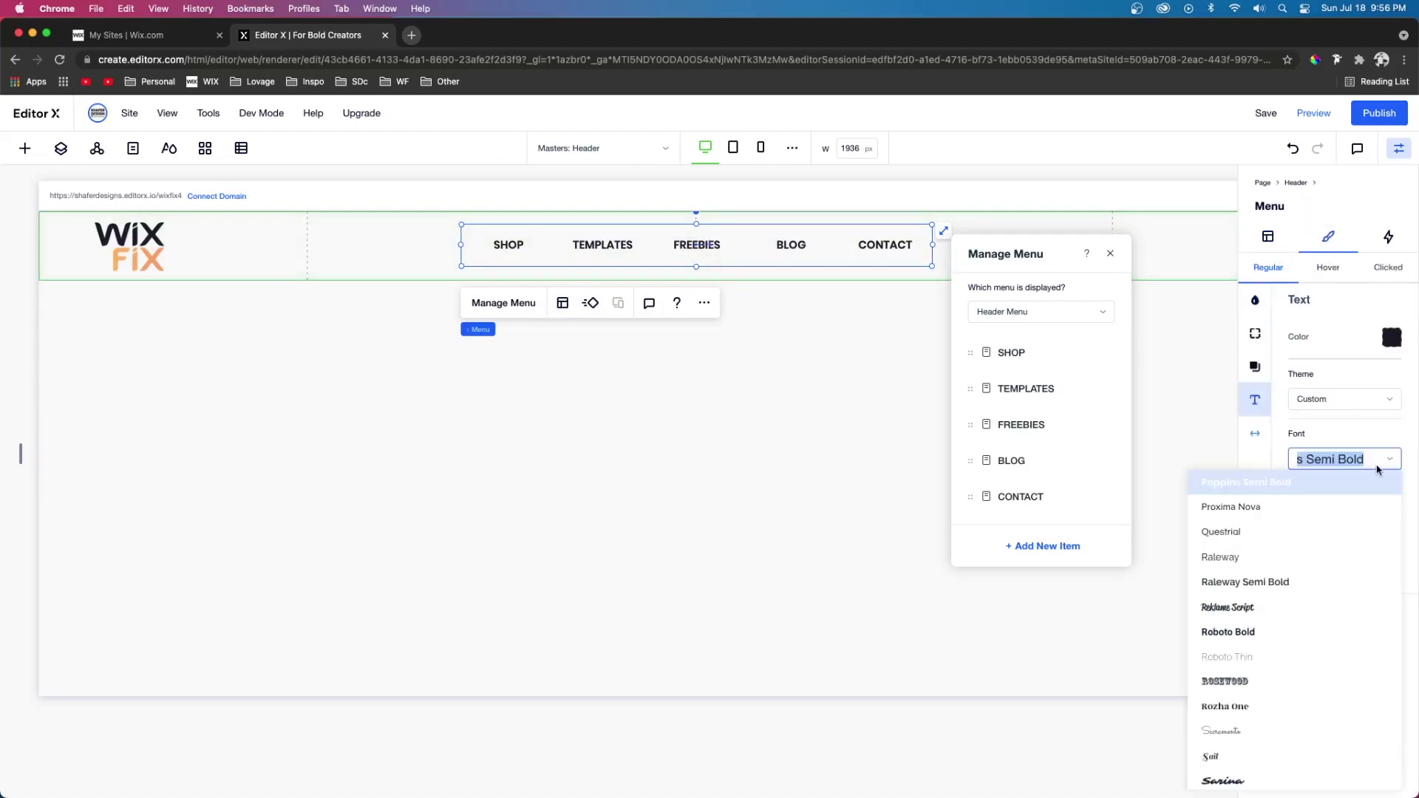
left_click(1305, 532)
left_click(1377, 523)
type("14")
key("Return")
- Set the menu's hover text to an orange theme colour and its clicked text to the dark theme colour #1E1A2B
left_click(1391, 338)
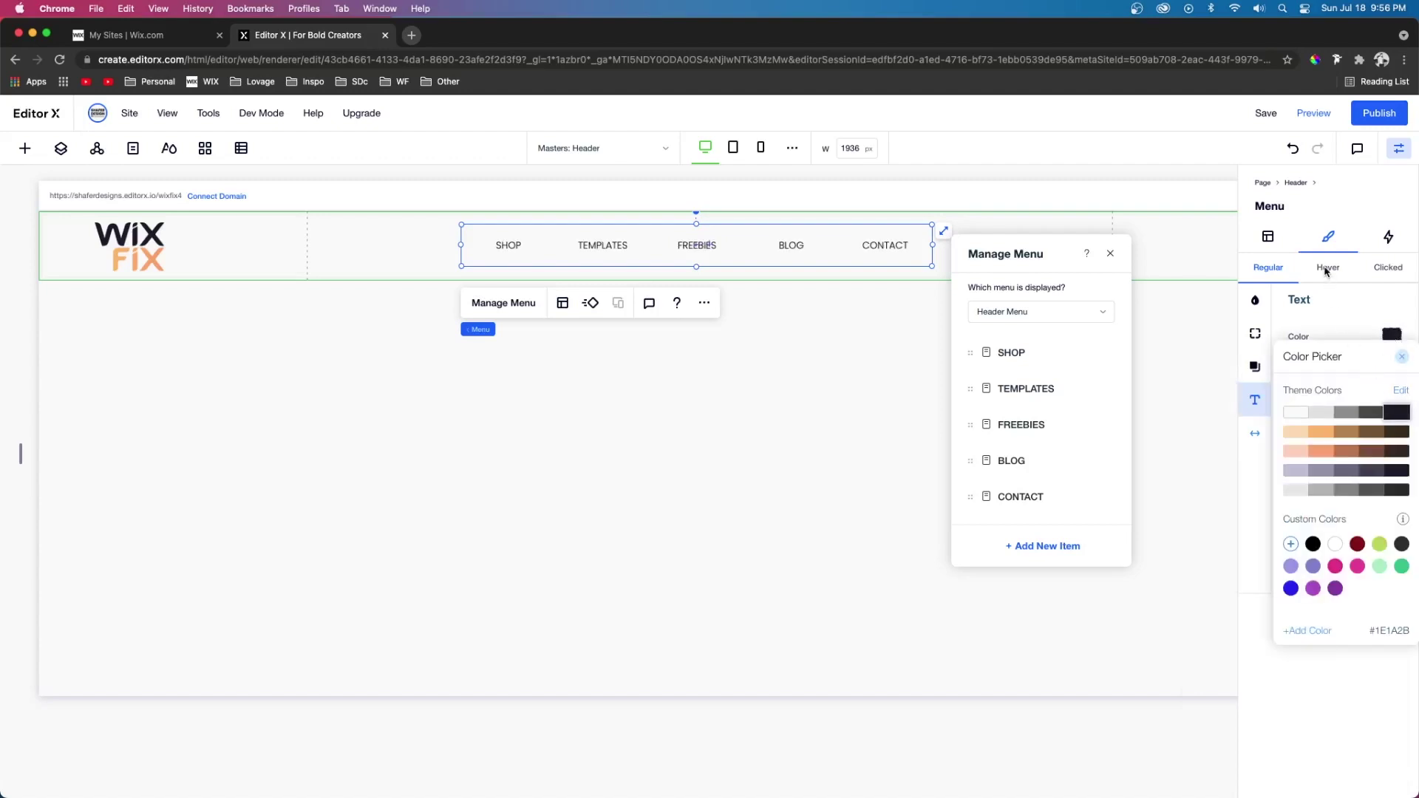
left_click(1326, 270)
left_click(1392, 336)
left_click(1372, 432)
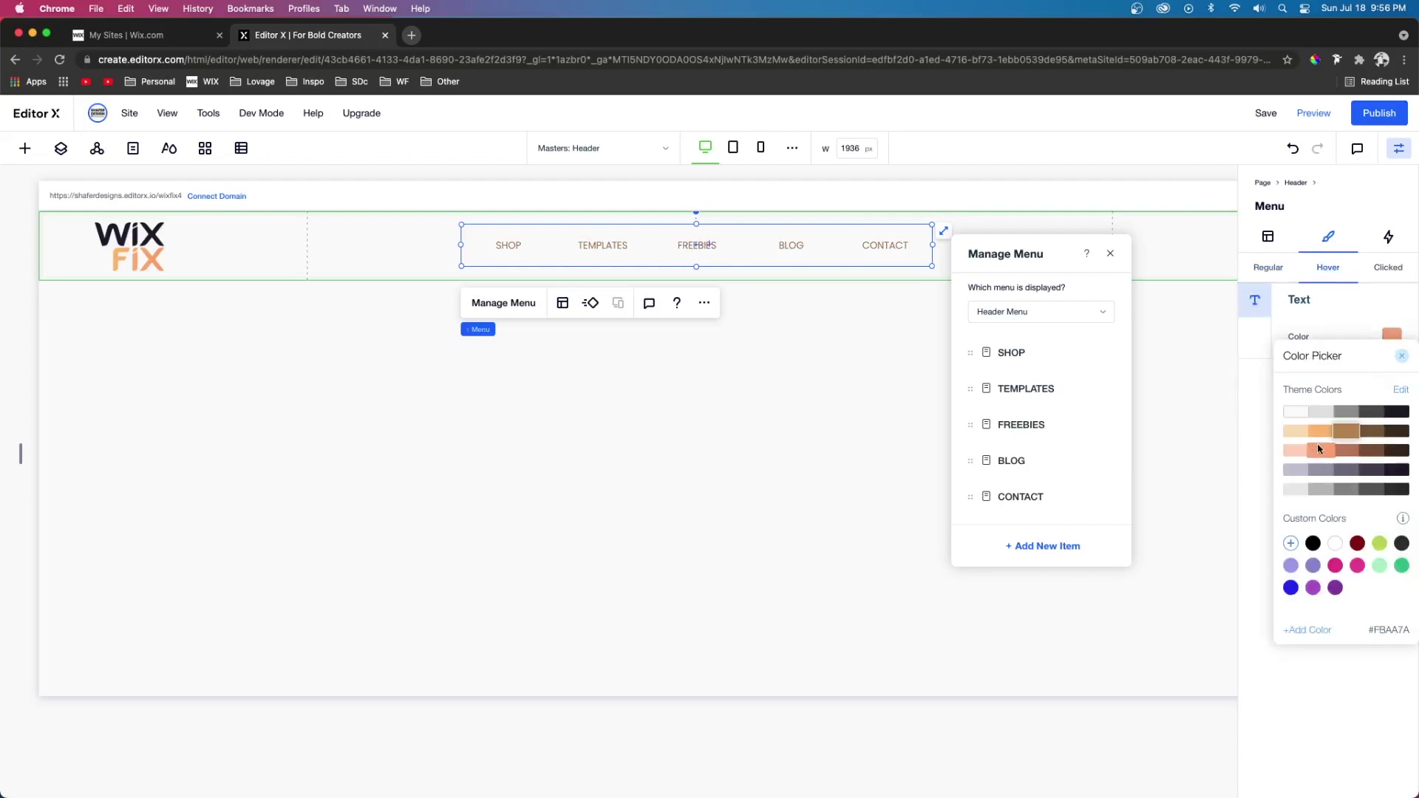
left_click(1389, 268)
left_click(1393, 340)
left_click(1399, 414)
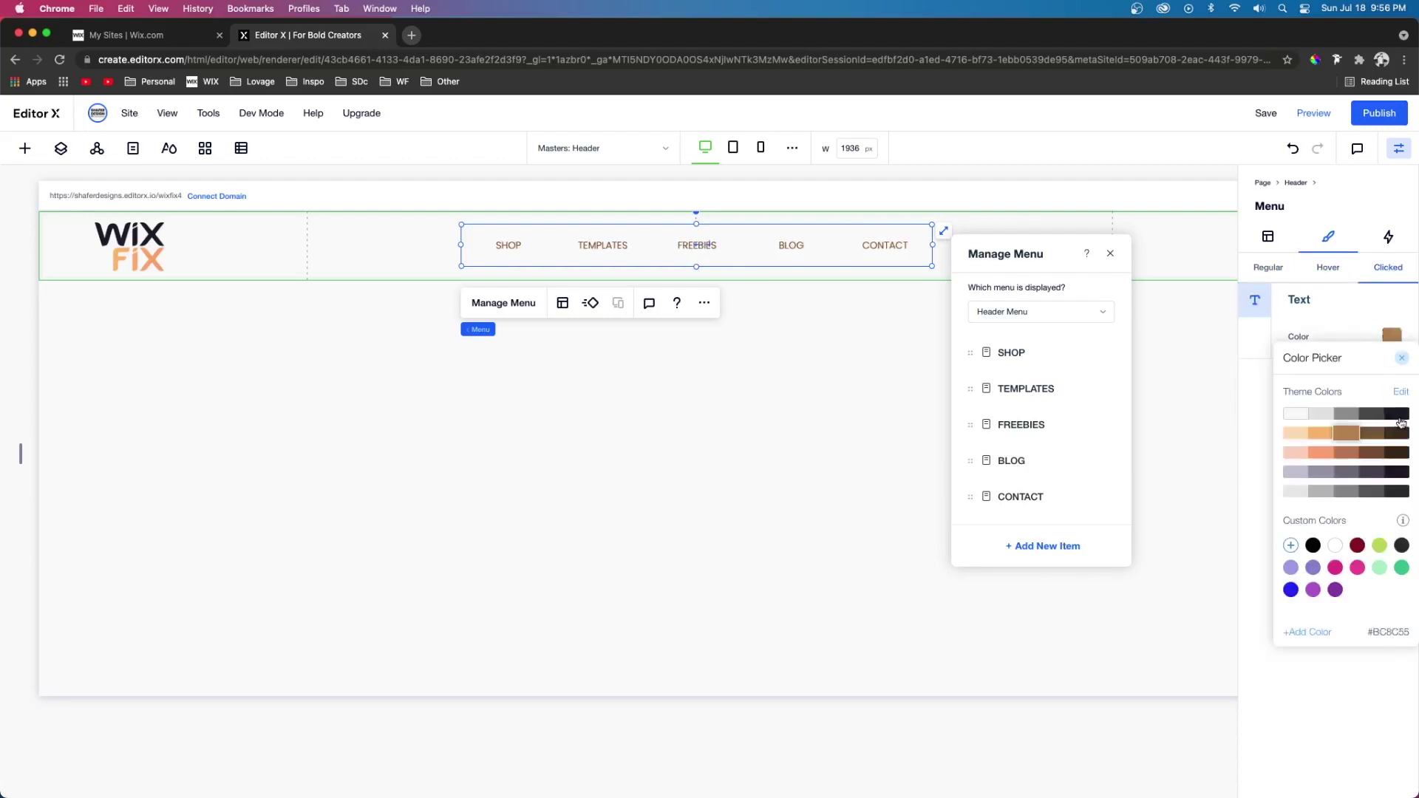
left_click(838, 411)
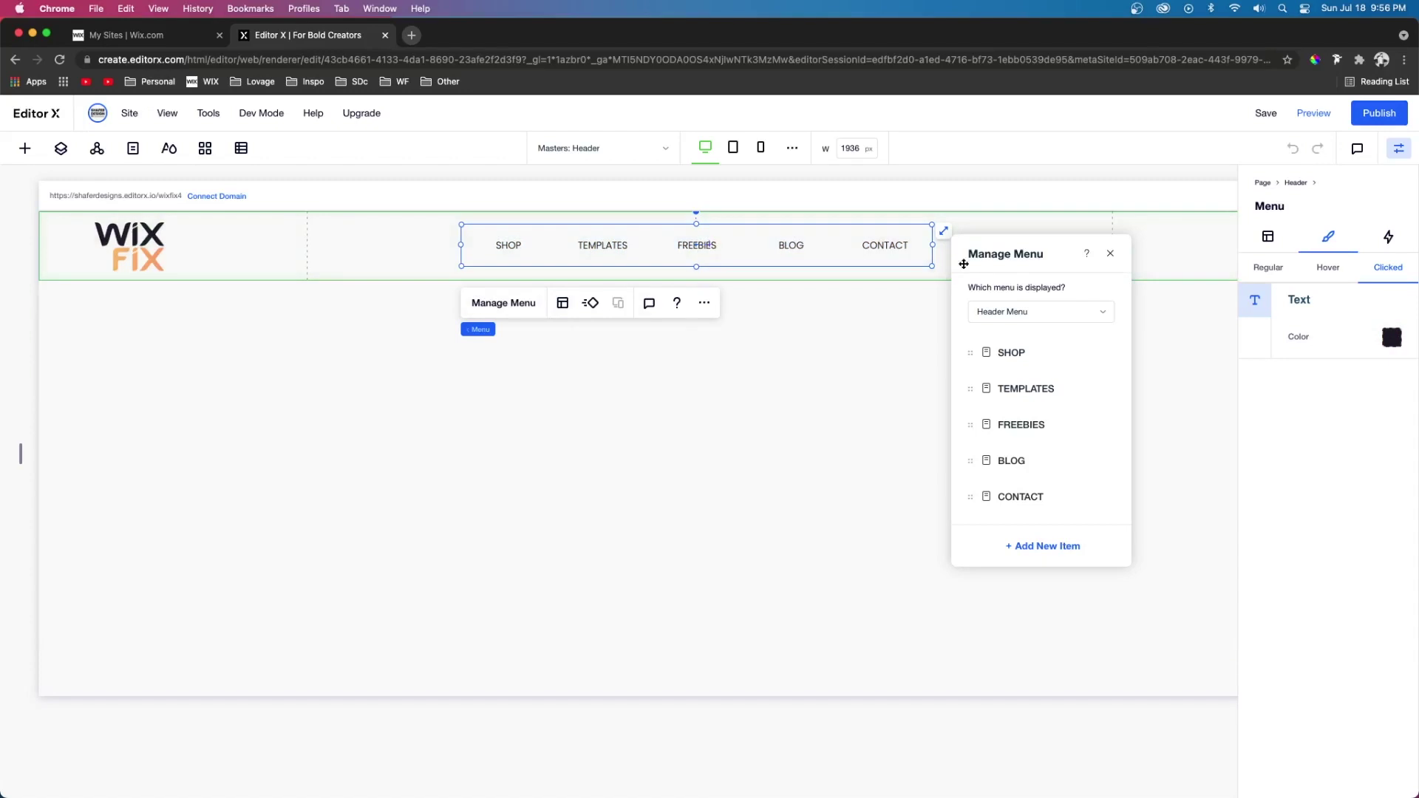
- Turn off equal sizing for the menu items, checking how they fit at a canvas width of about 1001 px
left_click_drag(21, 453, 345, 454)
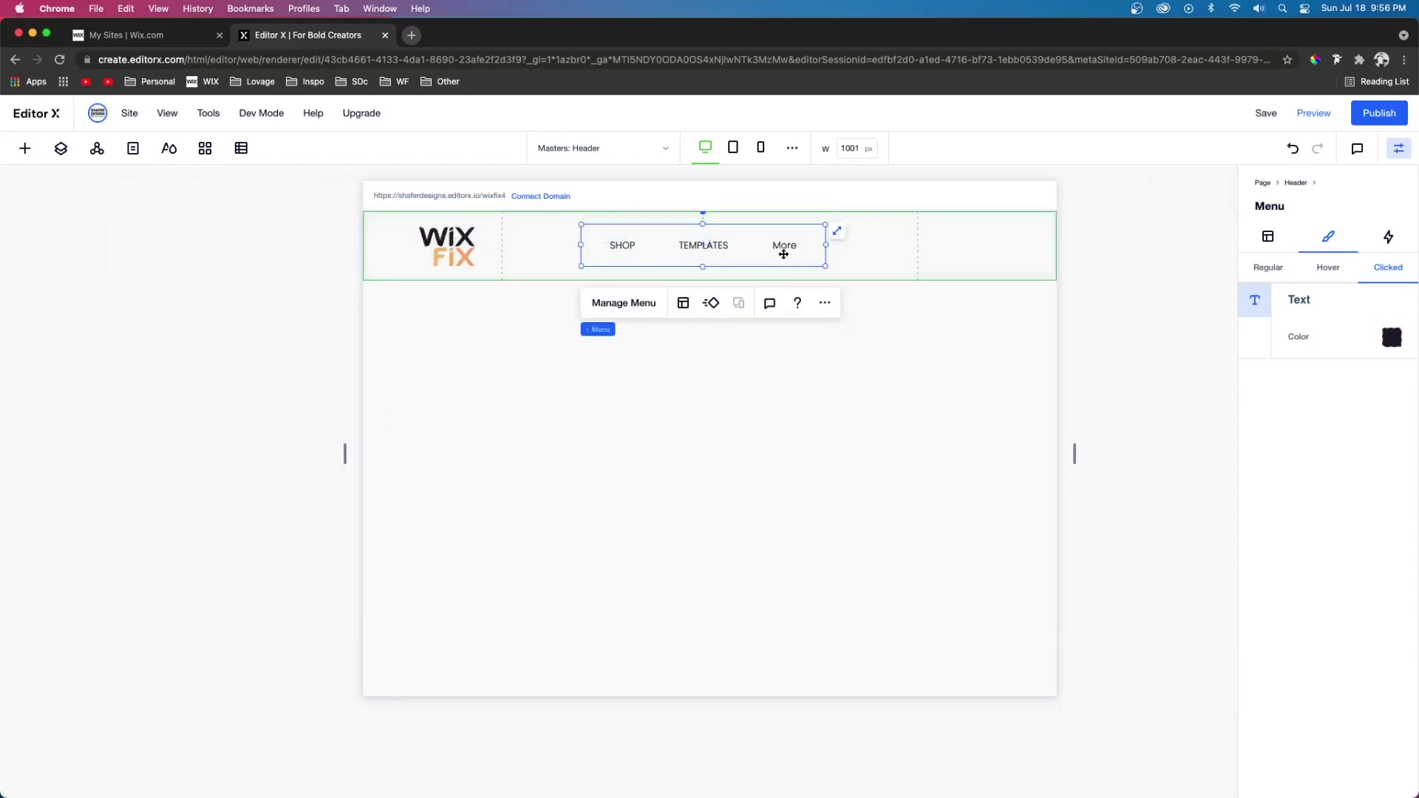
left_click(683, 304)
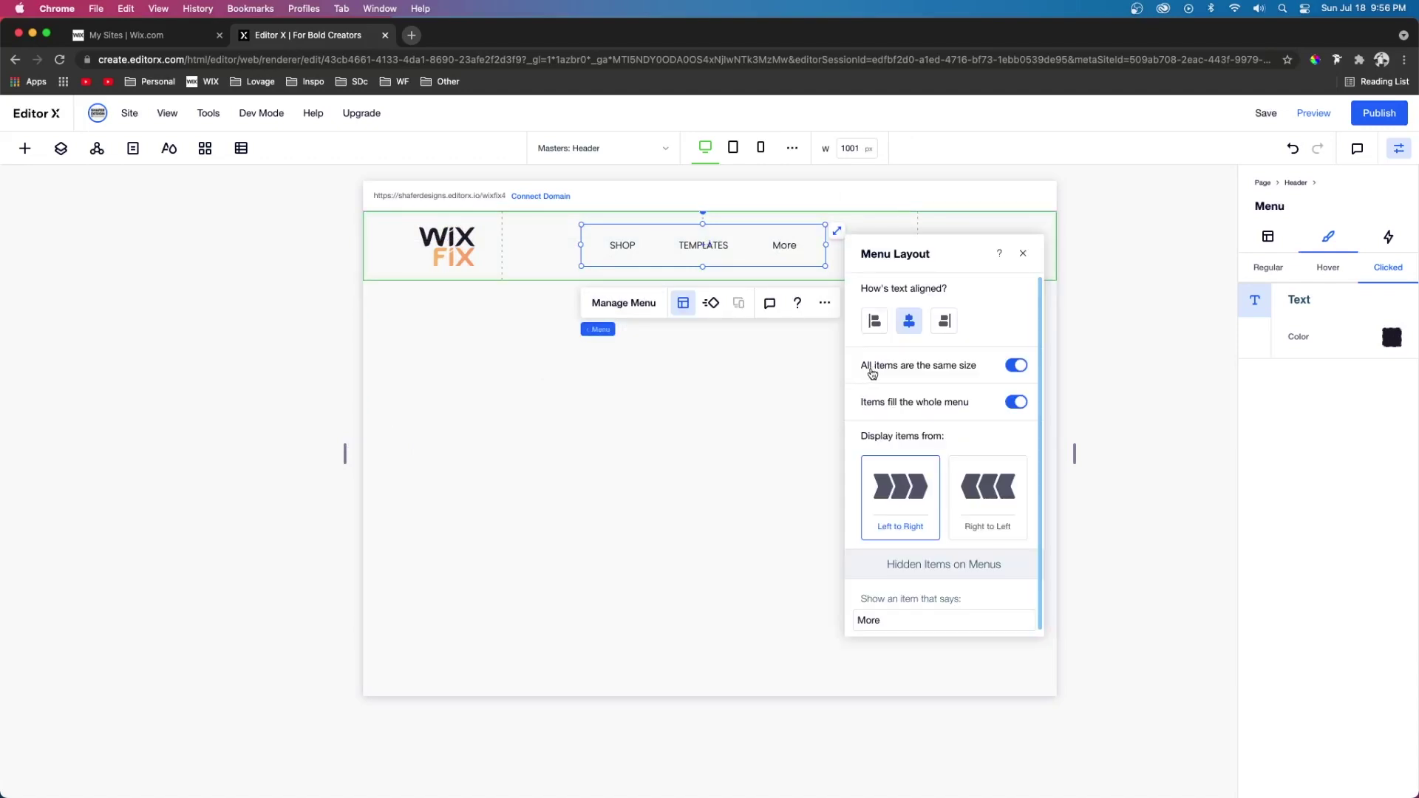
left_click(1017, 366)
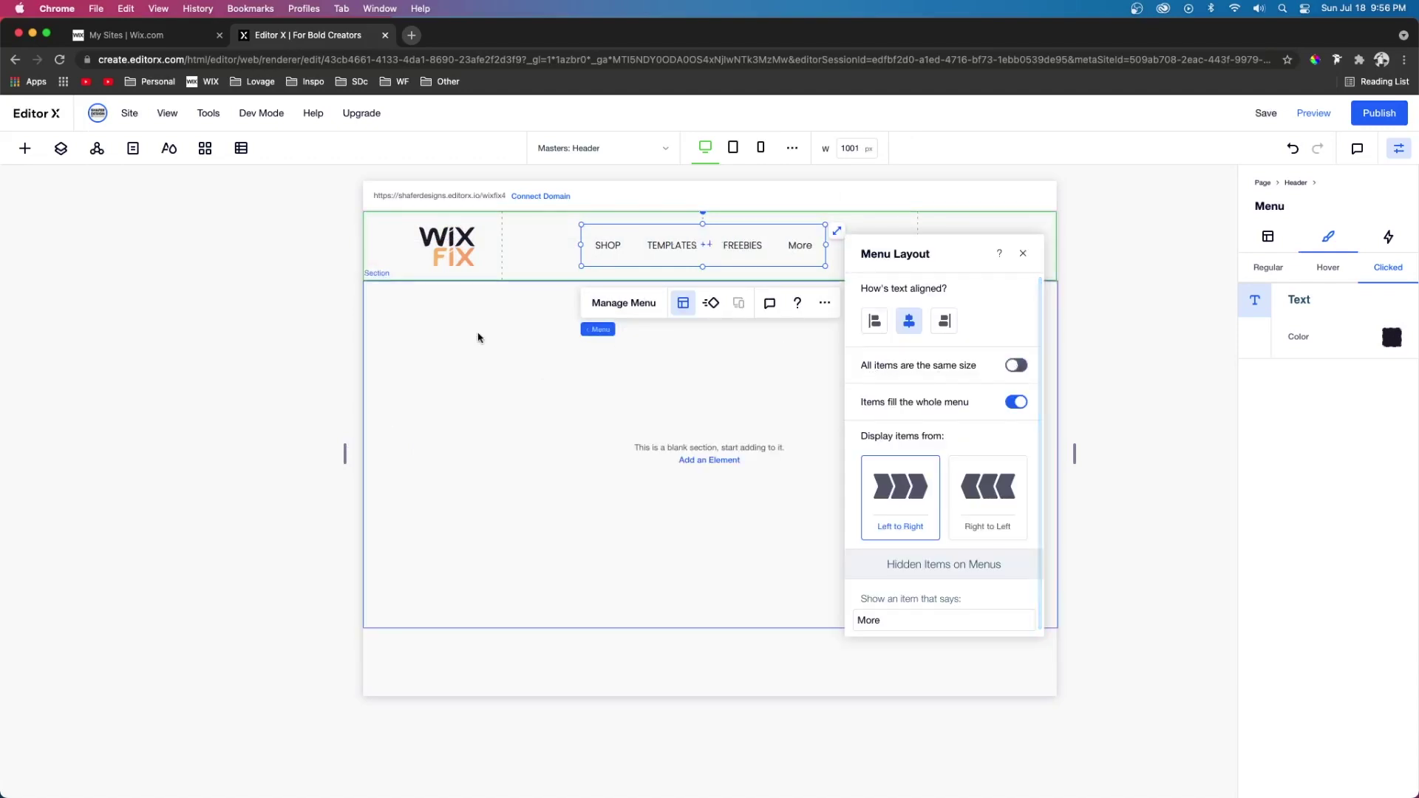
left_click(705, 148)
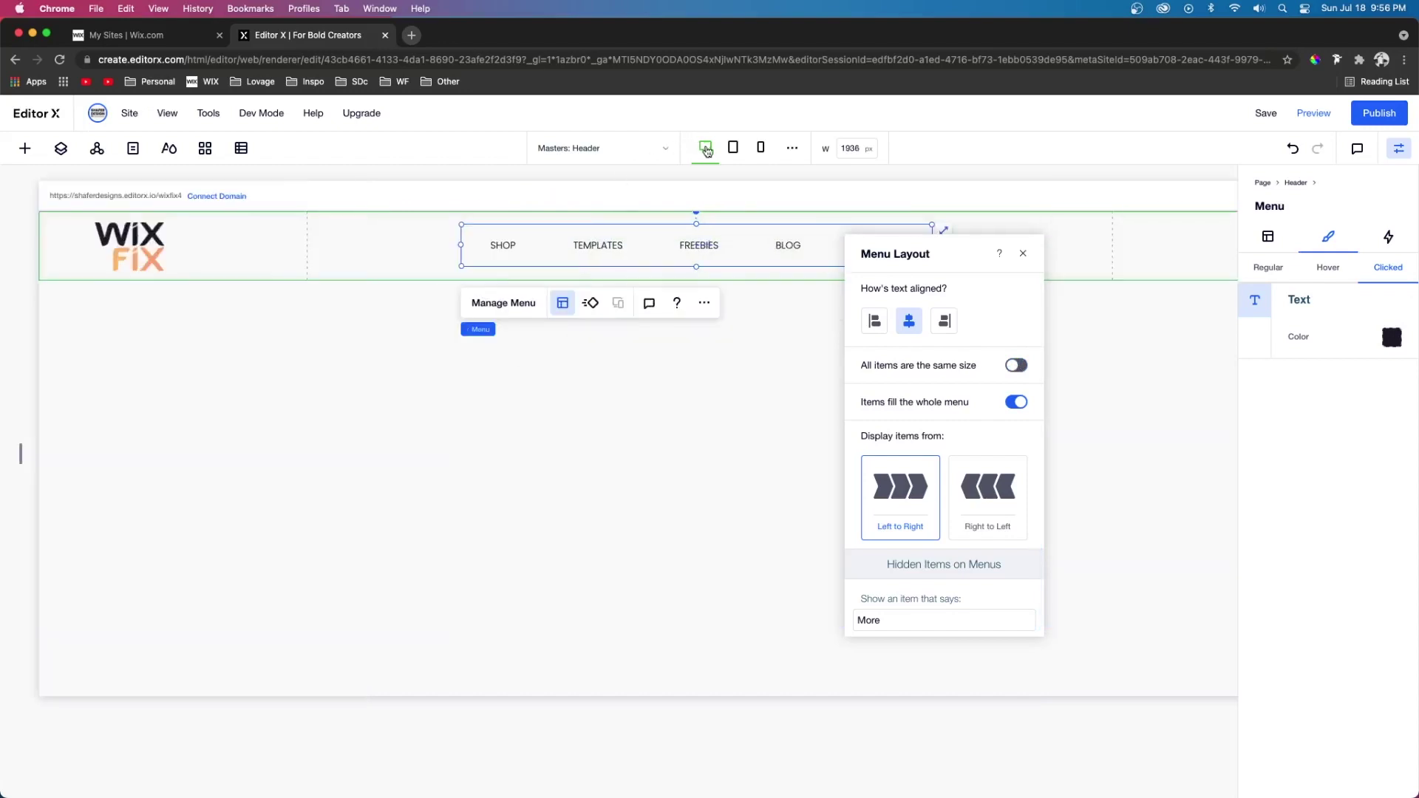
- Set the menu's width to 70 % after trying 80 %
left_click(1269, 238)
left_click(1306, 405)
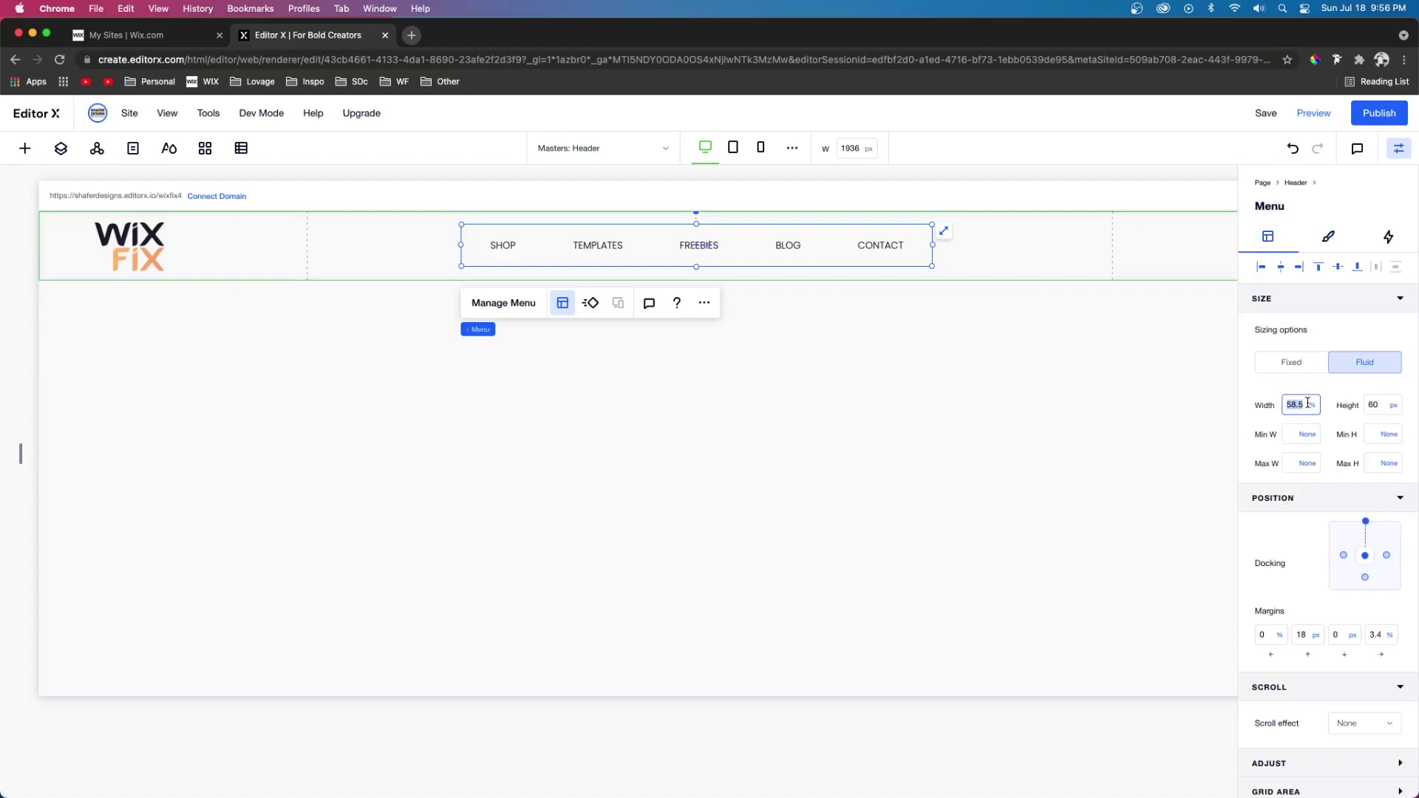
type("80")
key("Return")
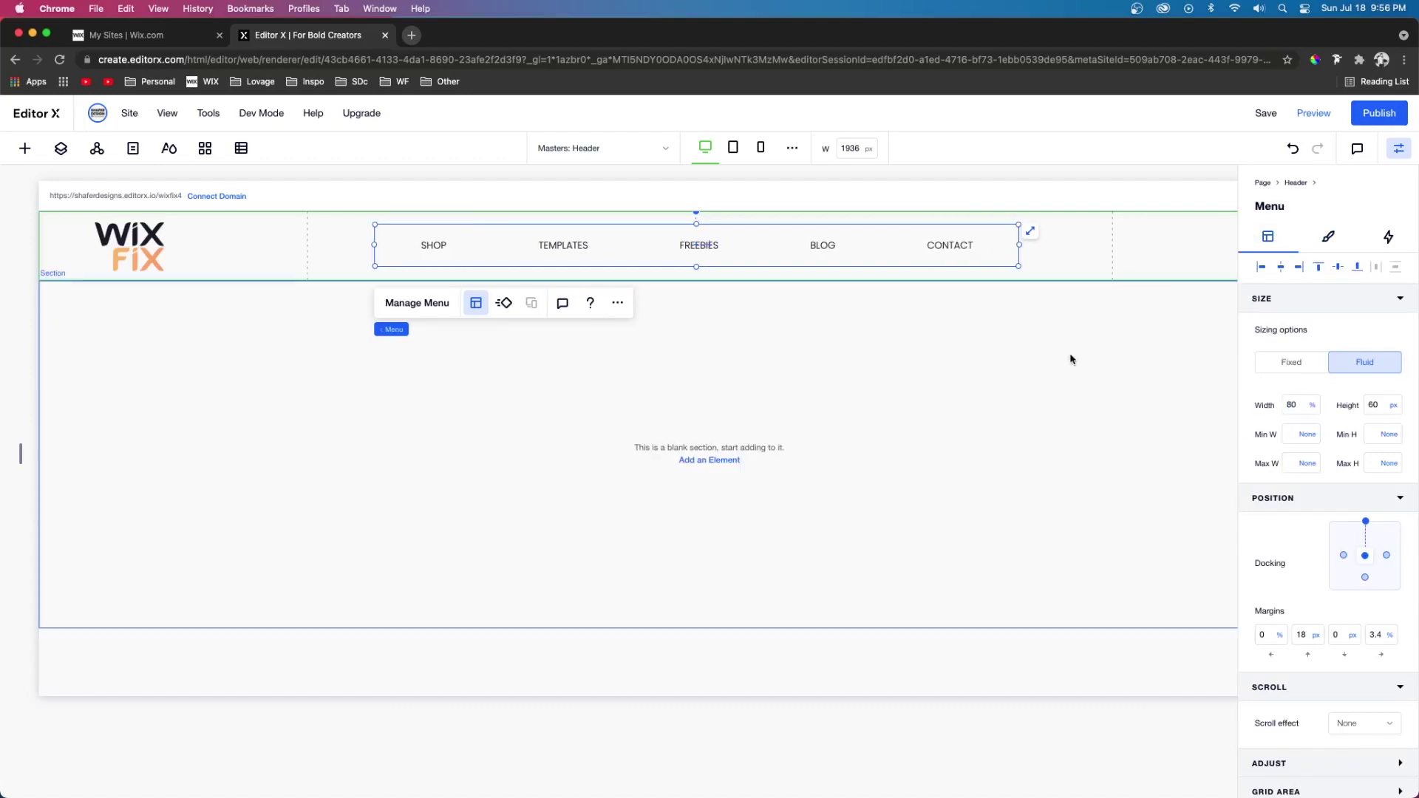
key("Return")
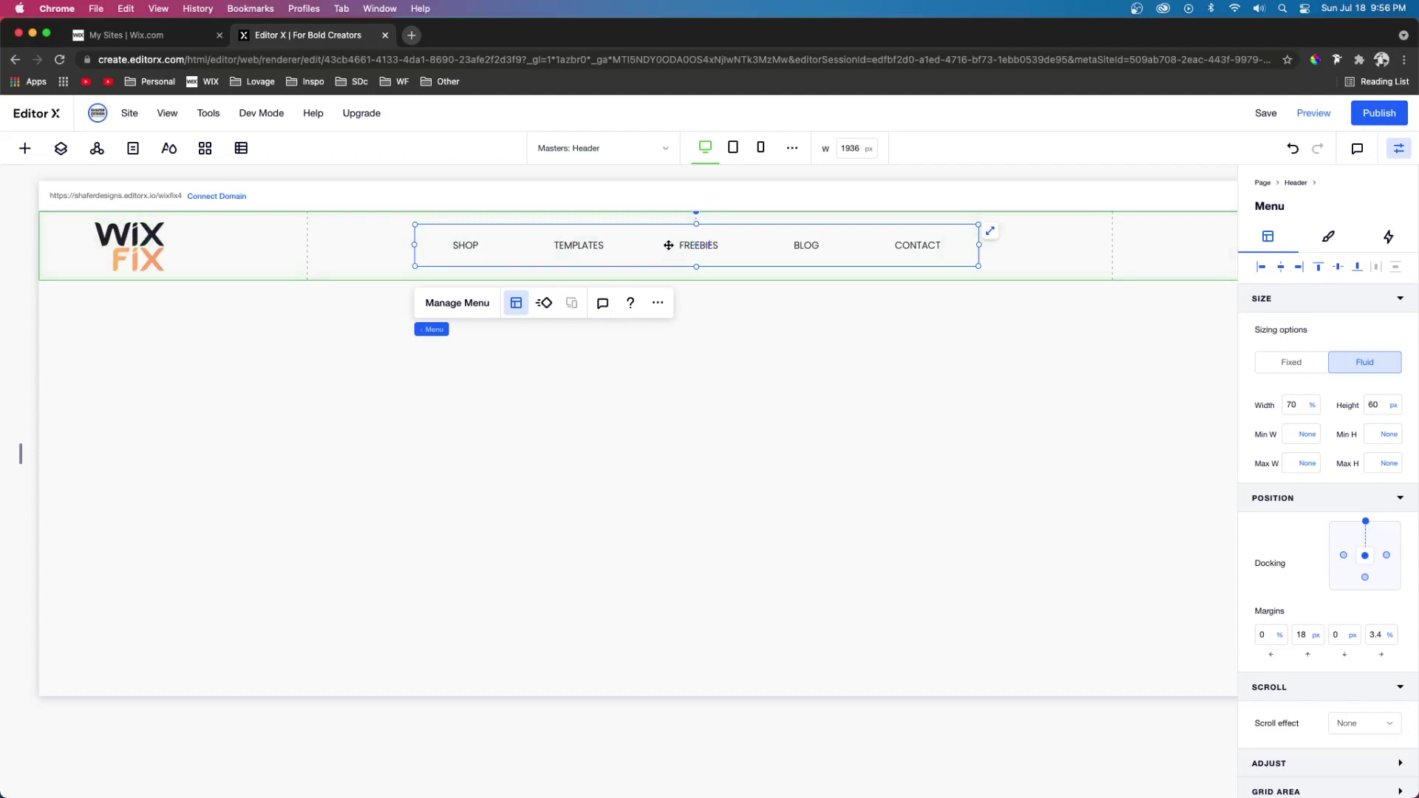
- Align the menu vertically in the middle of its header cell and check it at a canvas width of about 1054 px
left_click(1339, 269)
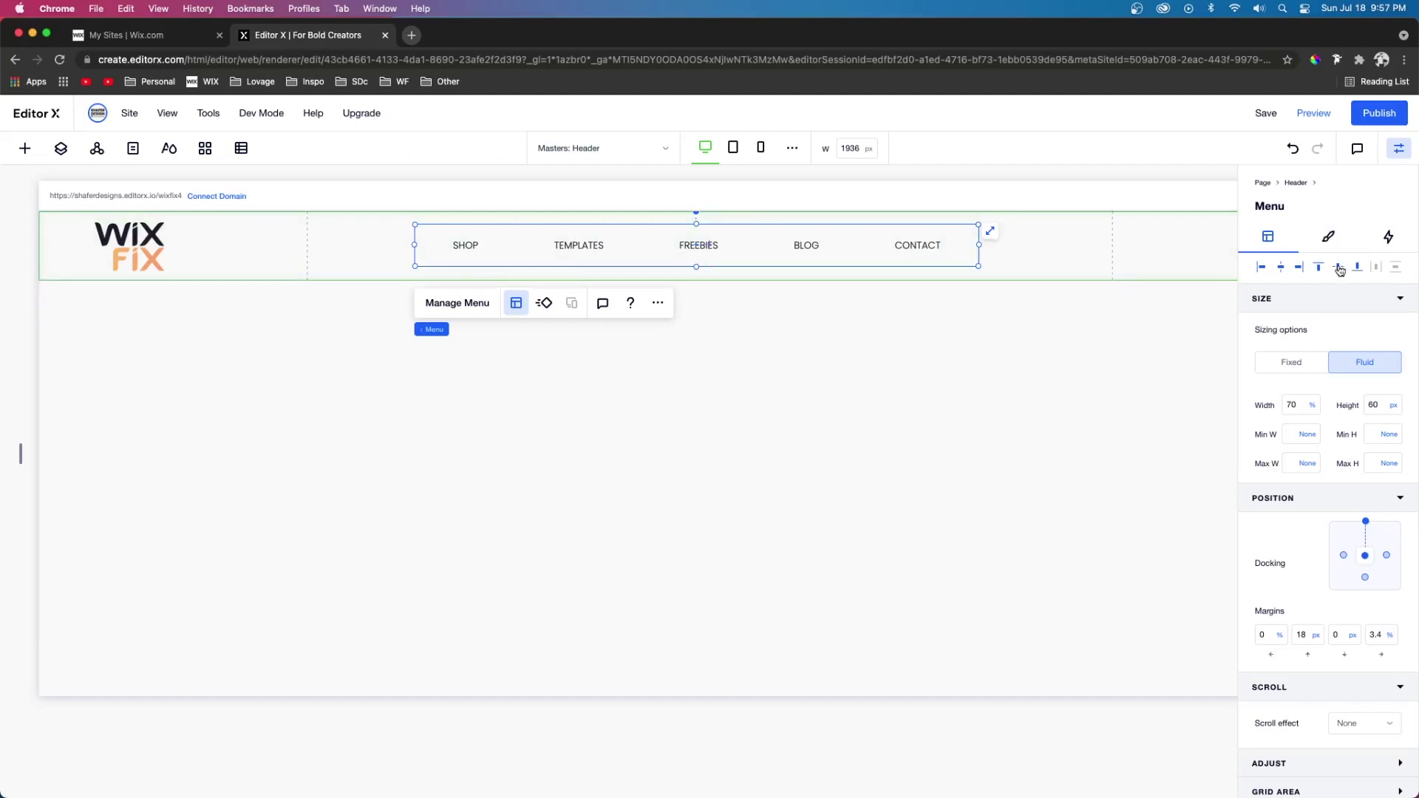
left_click(1368, 535)
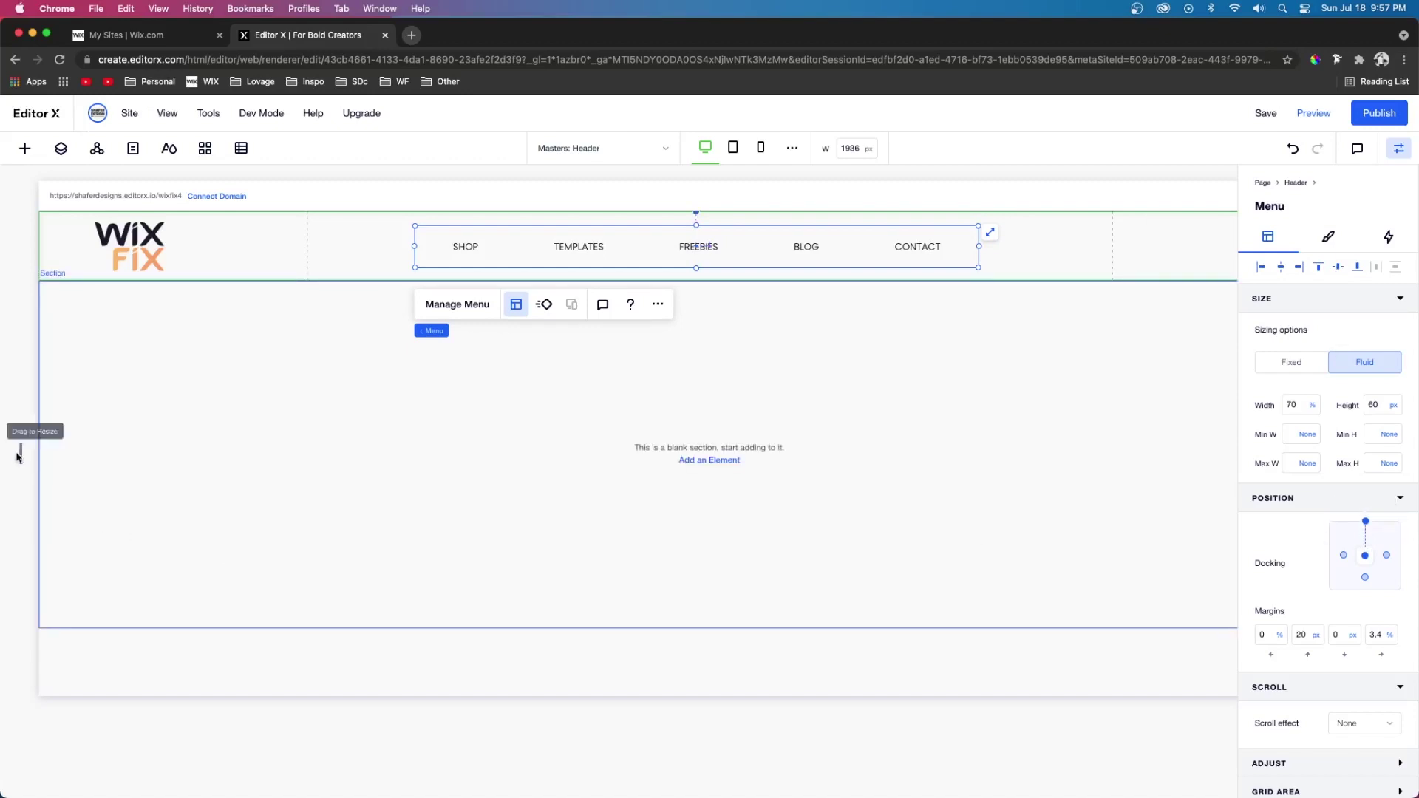
left_click_drag(21, 453, 326, 453)
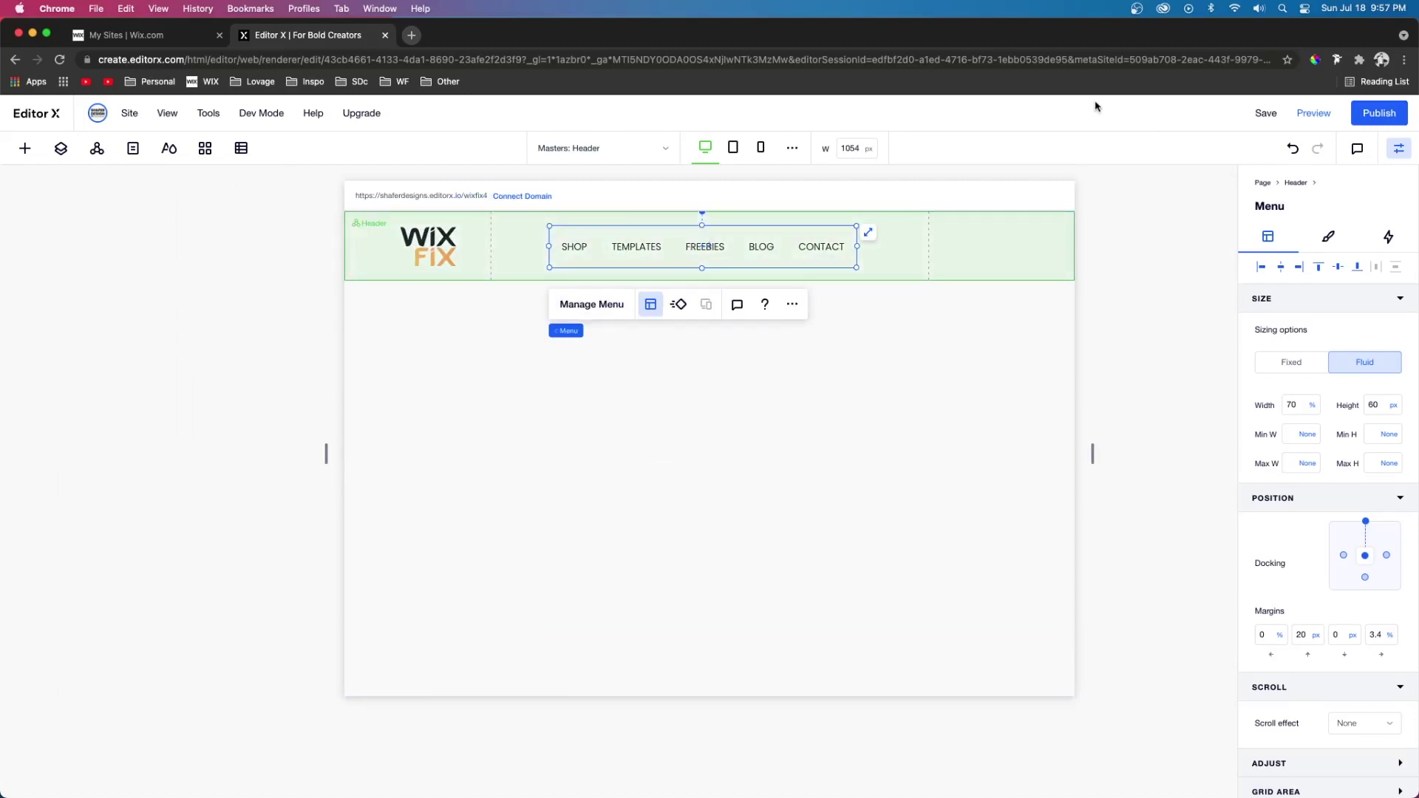
left_click(1340, 268)
left_click(706, 146)
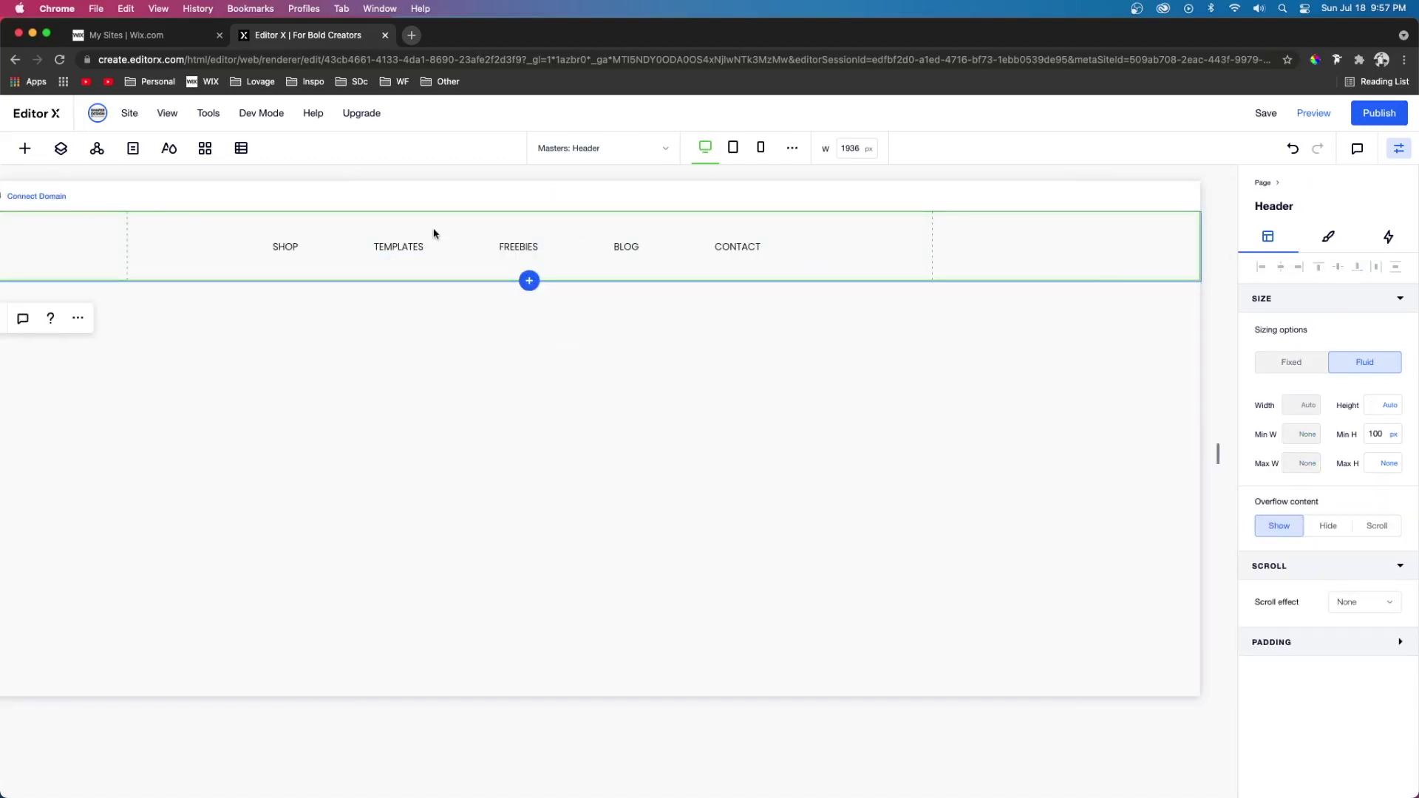
- Insert a store shopping cart icon into the page
left_click(25, 148)
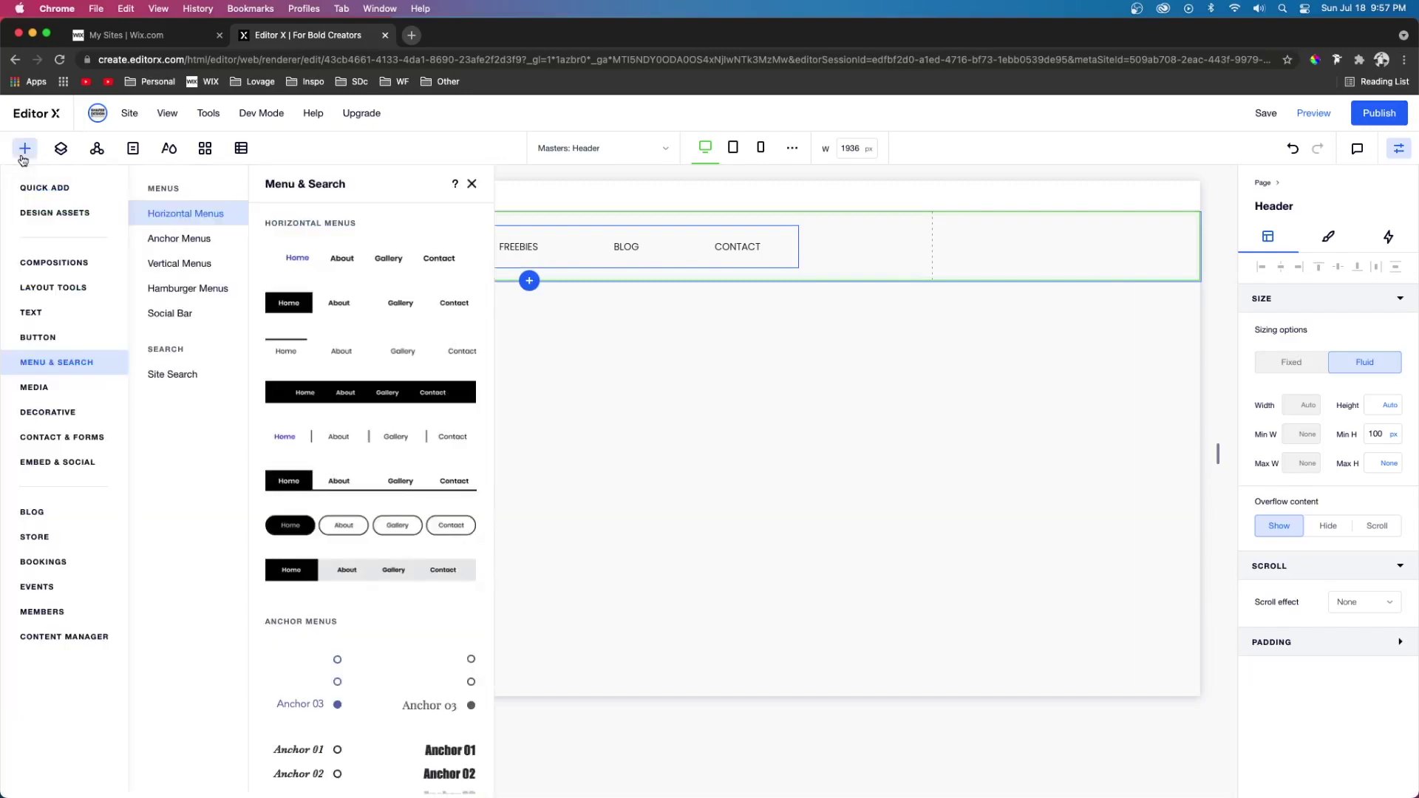
left_click(46, 538)
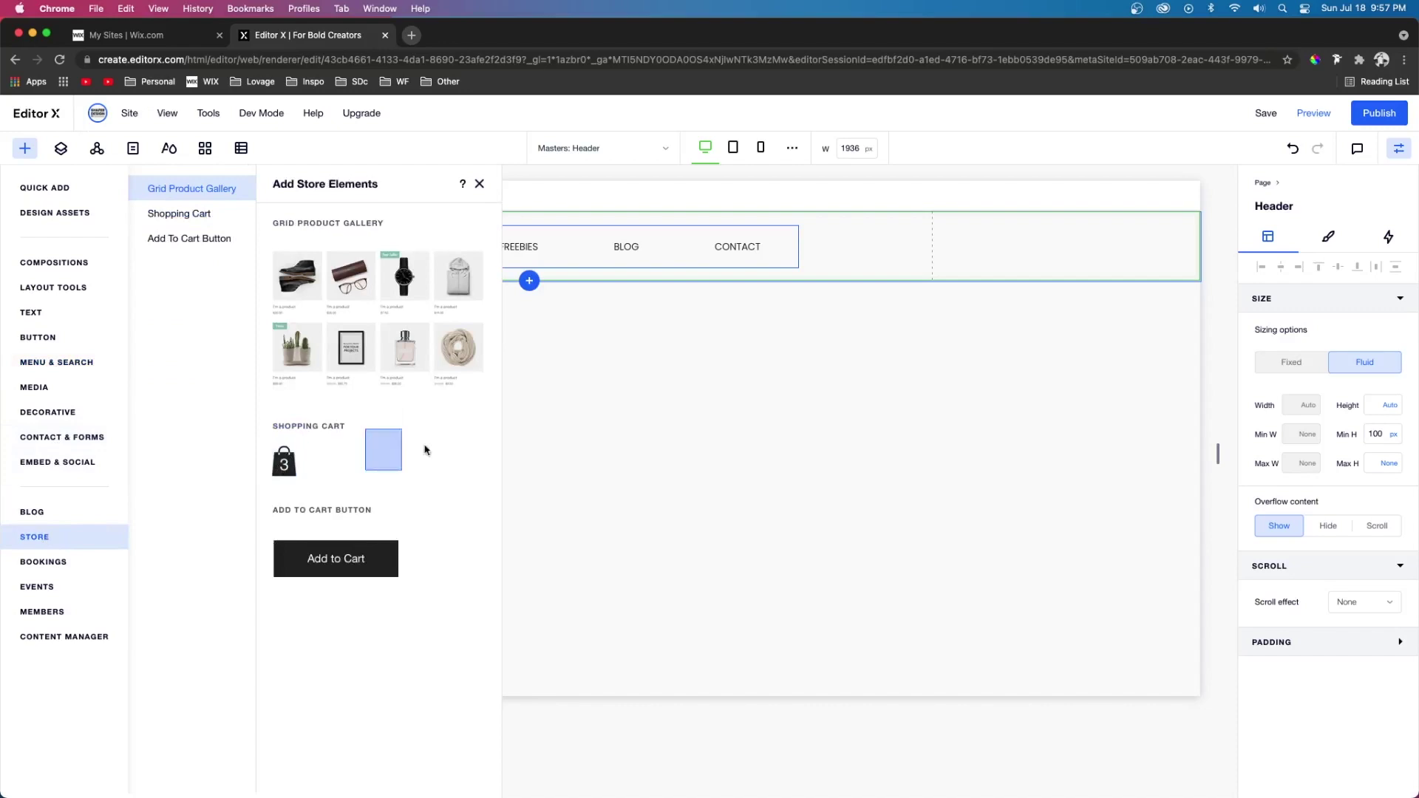
left_click(284, 462)
- Place a Start Now button in the blank section beside the shopping cart icon
left_click(24, 149)
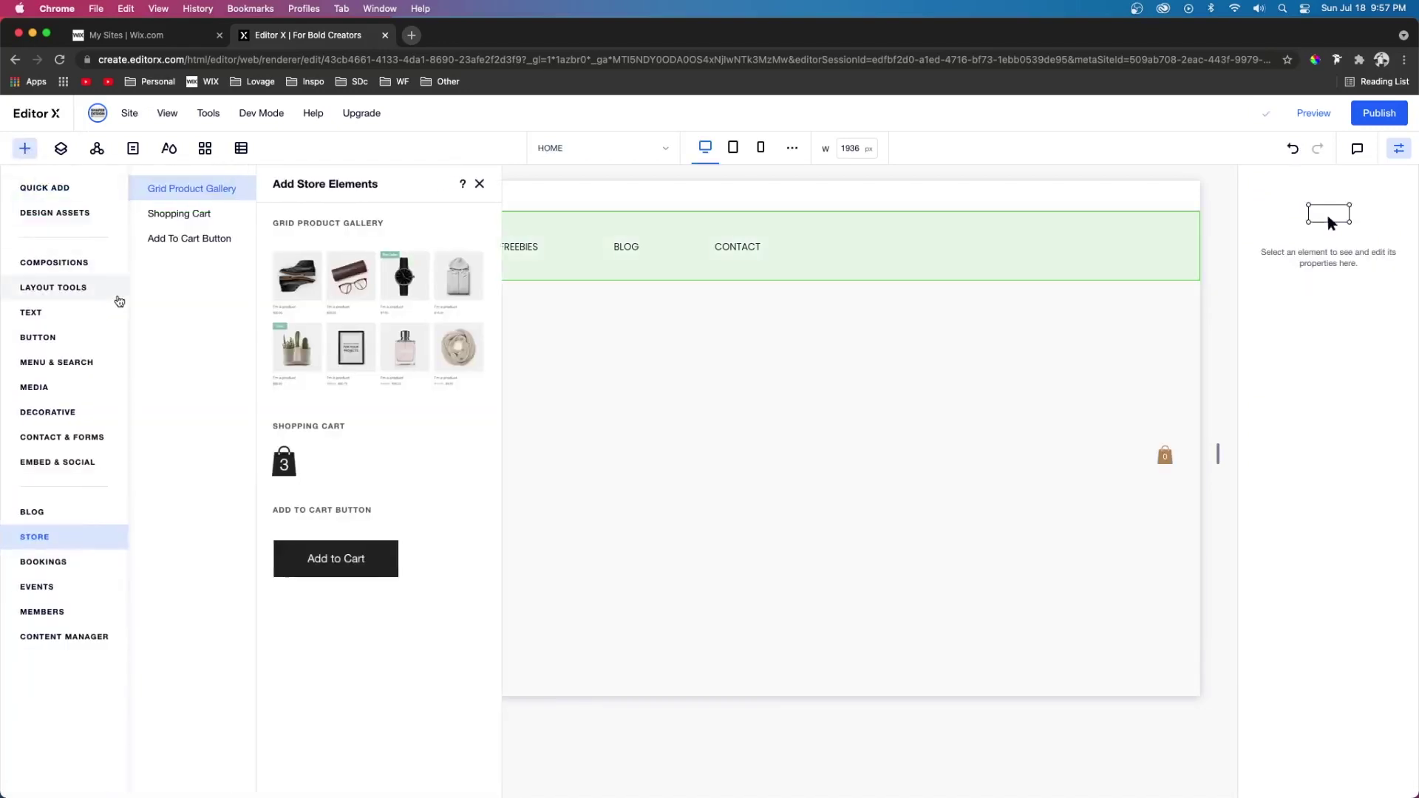
left_click(39, 200)
left_click_drag(318, 262, 1004, 458)
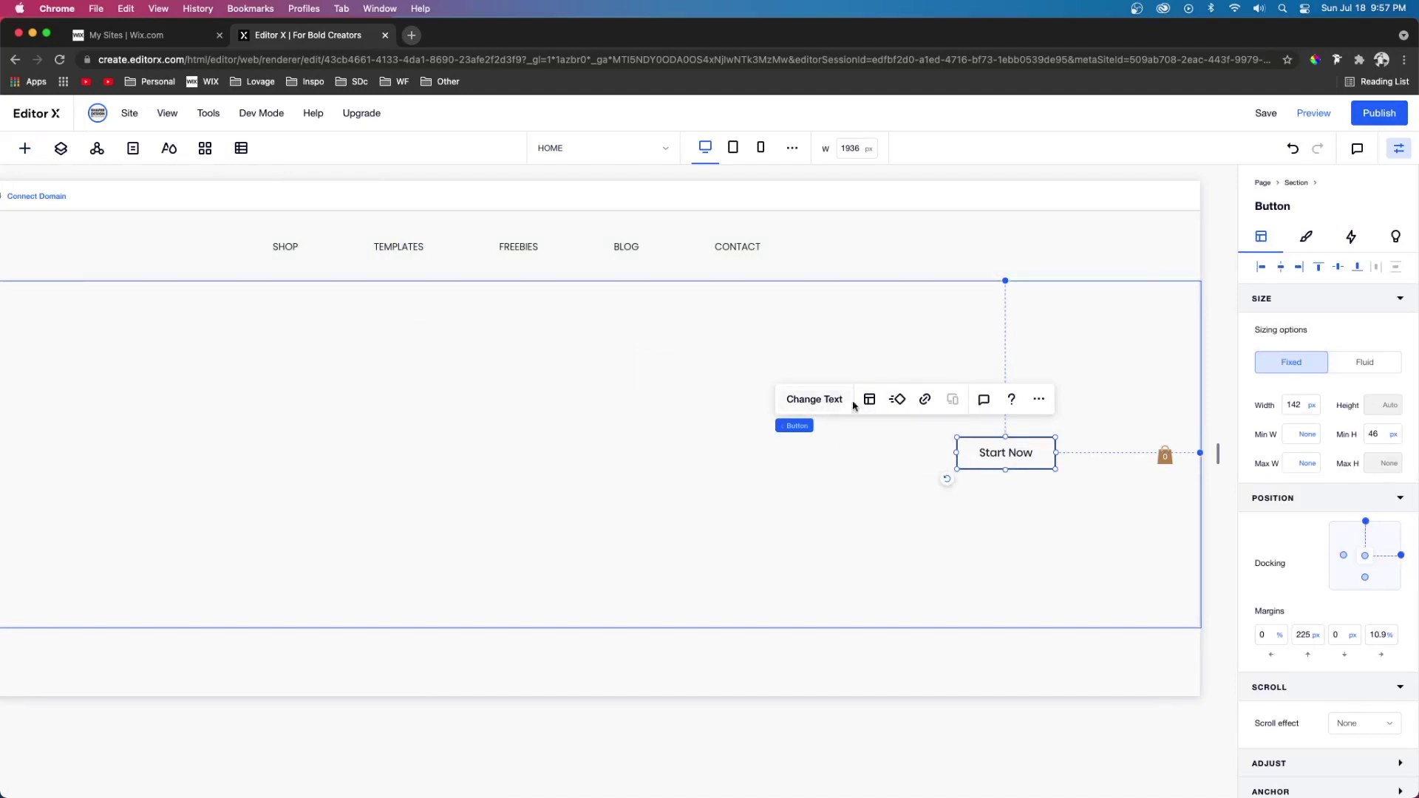
- Fill the Start Now button with the light orange theme colour and remove its dark border
left_click(1306, 236)
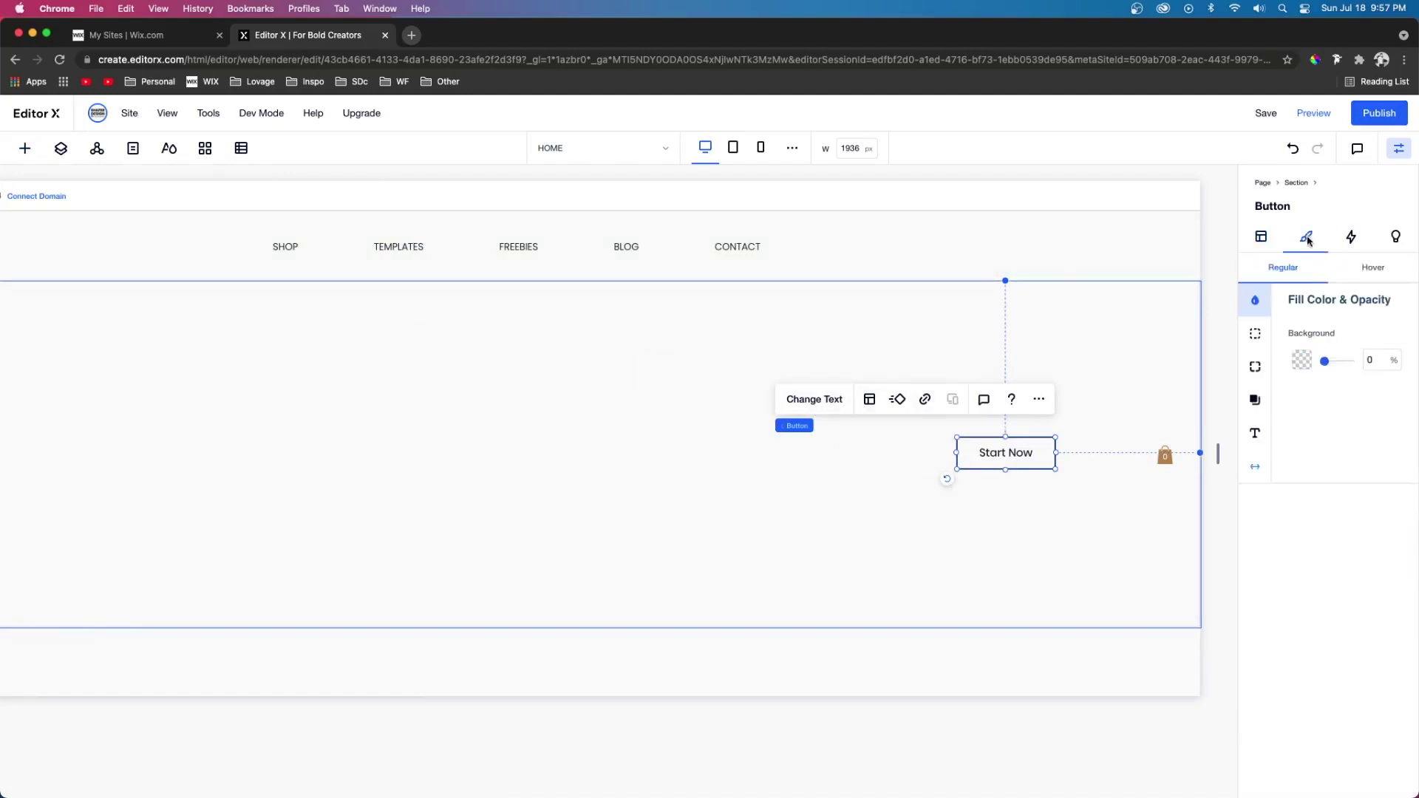
left_click(1306, 360)
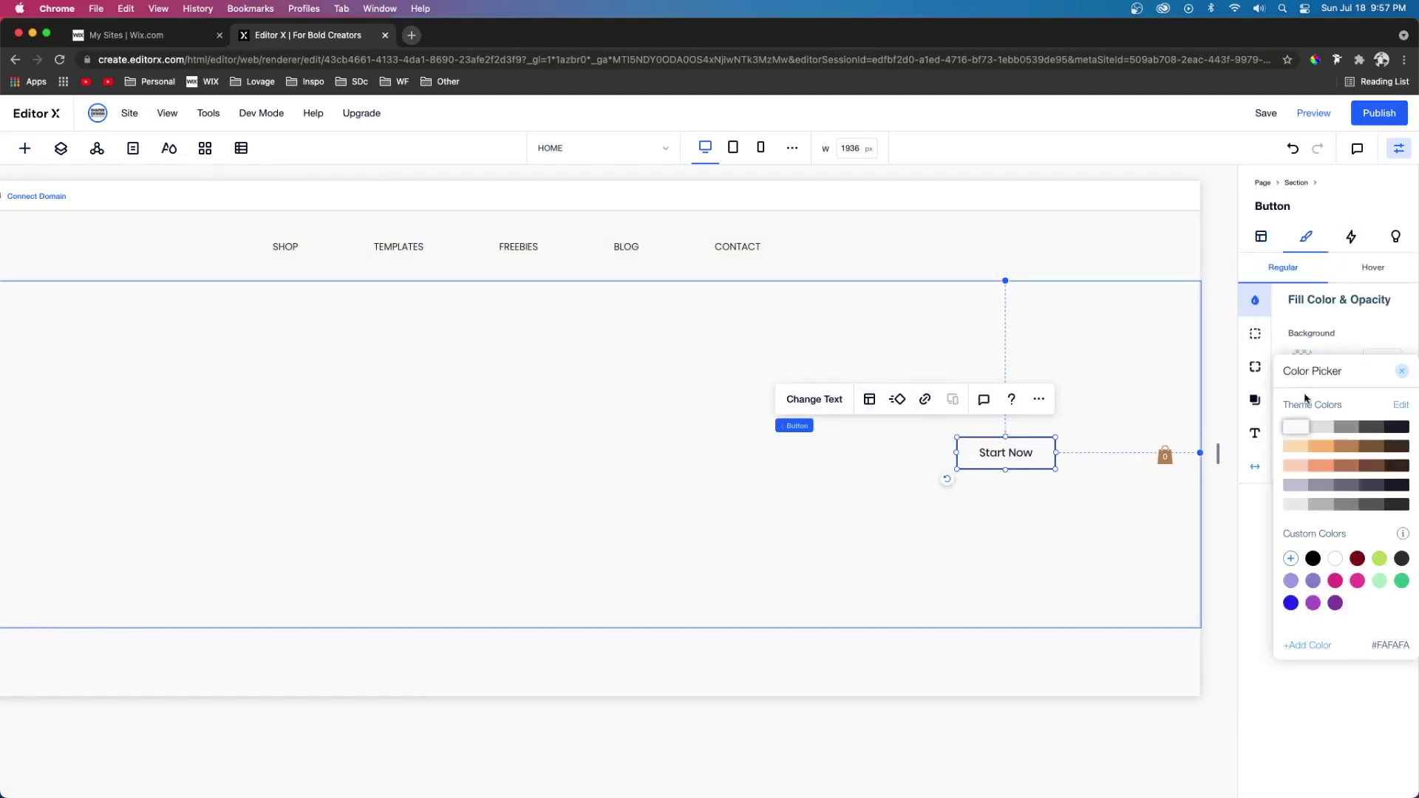
left_click(1321, 445)
left_click(1256, 333)
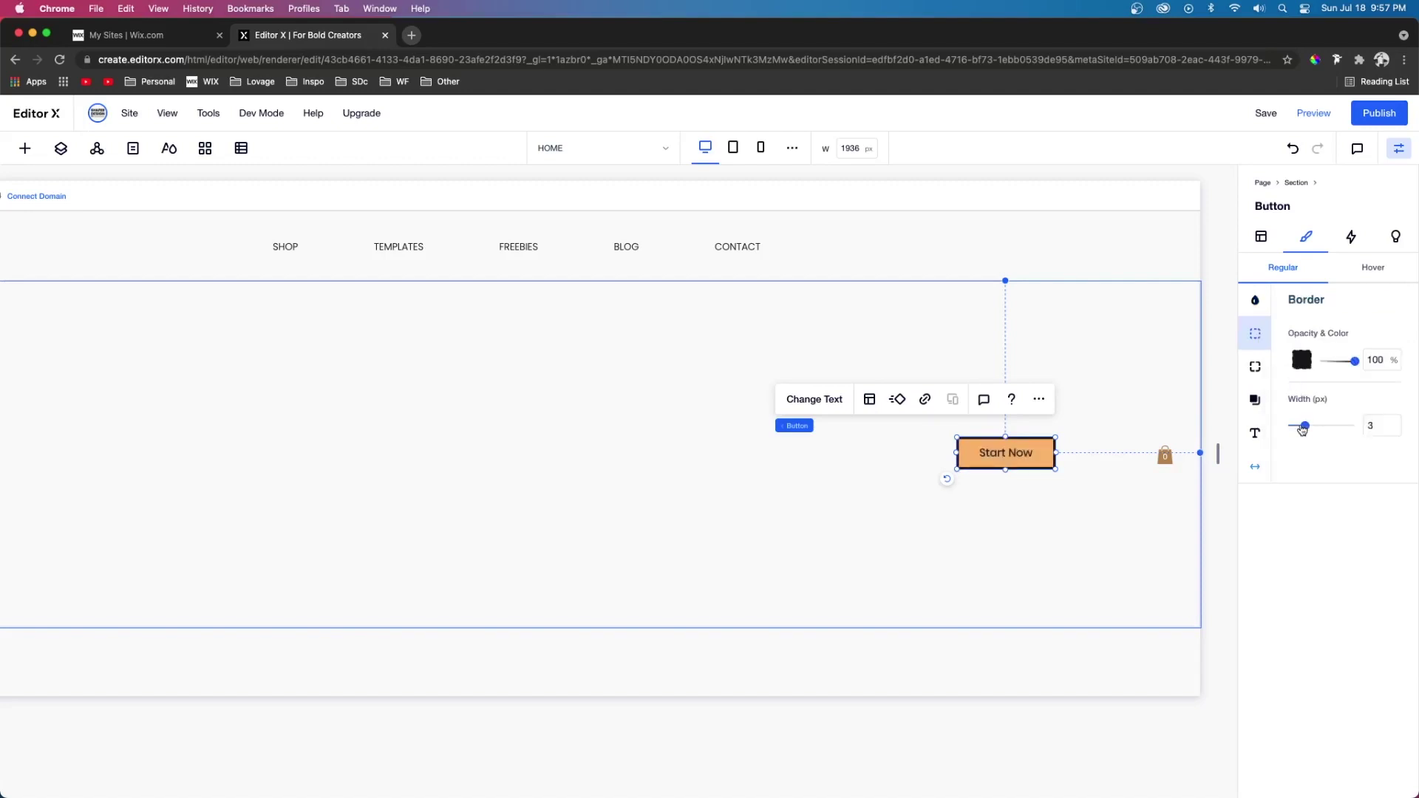
- Set the Start Now button's corner radius to 10
left_click(1255, 367)
left_click(1303, 353)
type("10")
- Give the Start Now button's text a lighter, non-bold font and the off-white theme colour #FAFAFA
left_click(1256, 433)
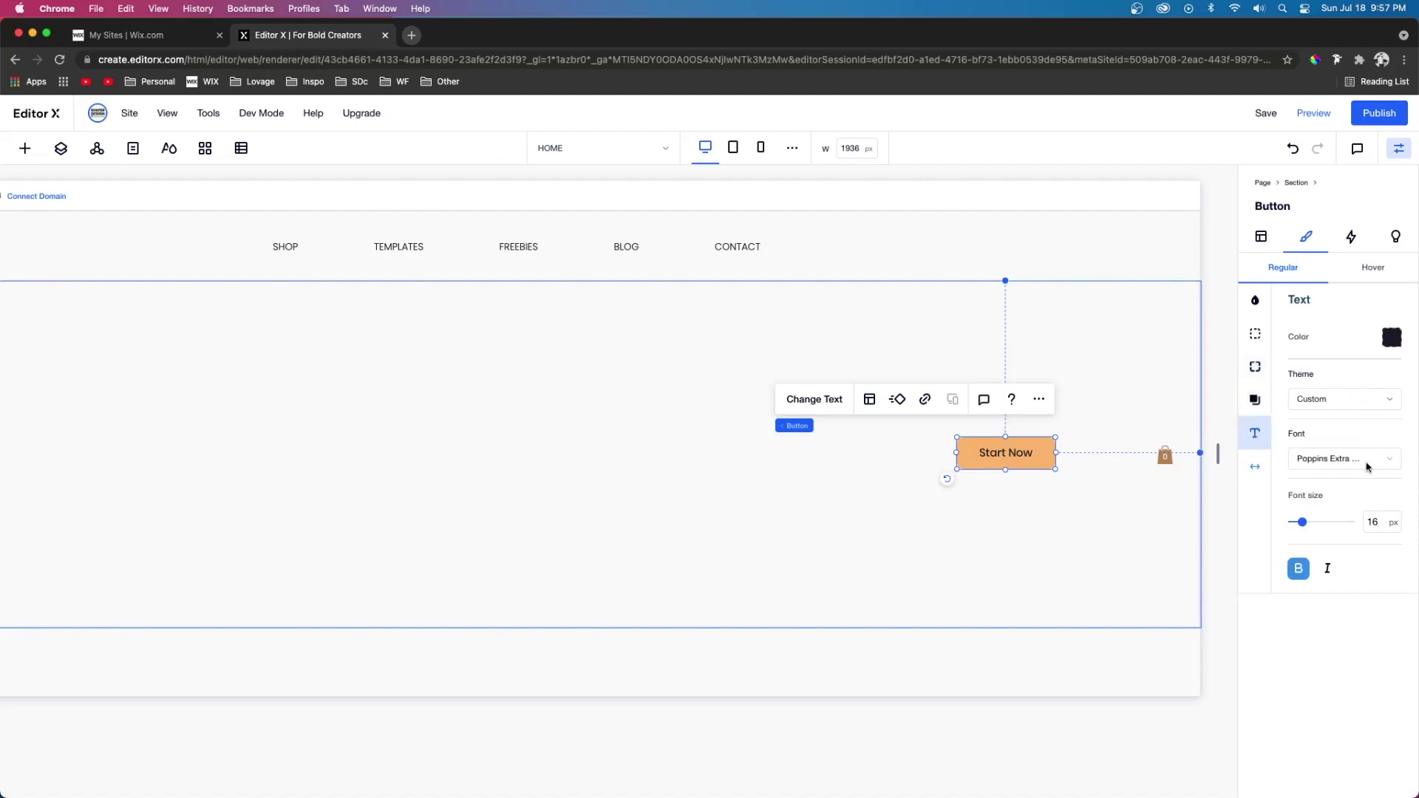
left_click(1368, 466)
scroll(1353, 518, "up", 3)
left_click(1352, 529)
left_click(1299, 569)
left_click(1395, 337)
left_click(1295, 409)
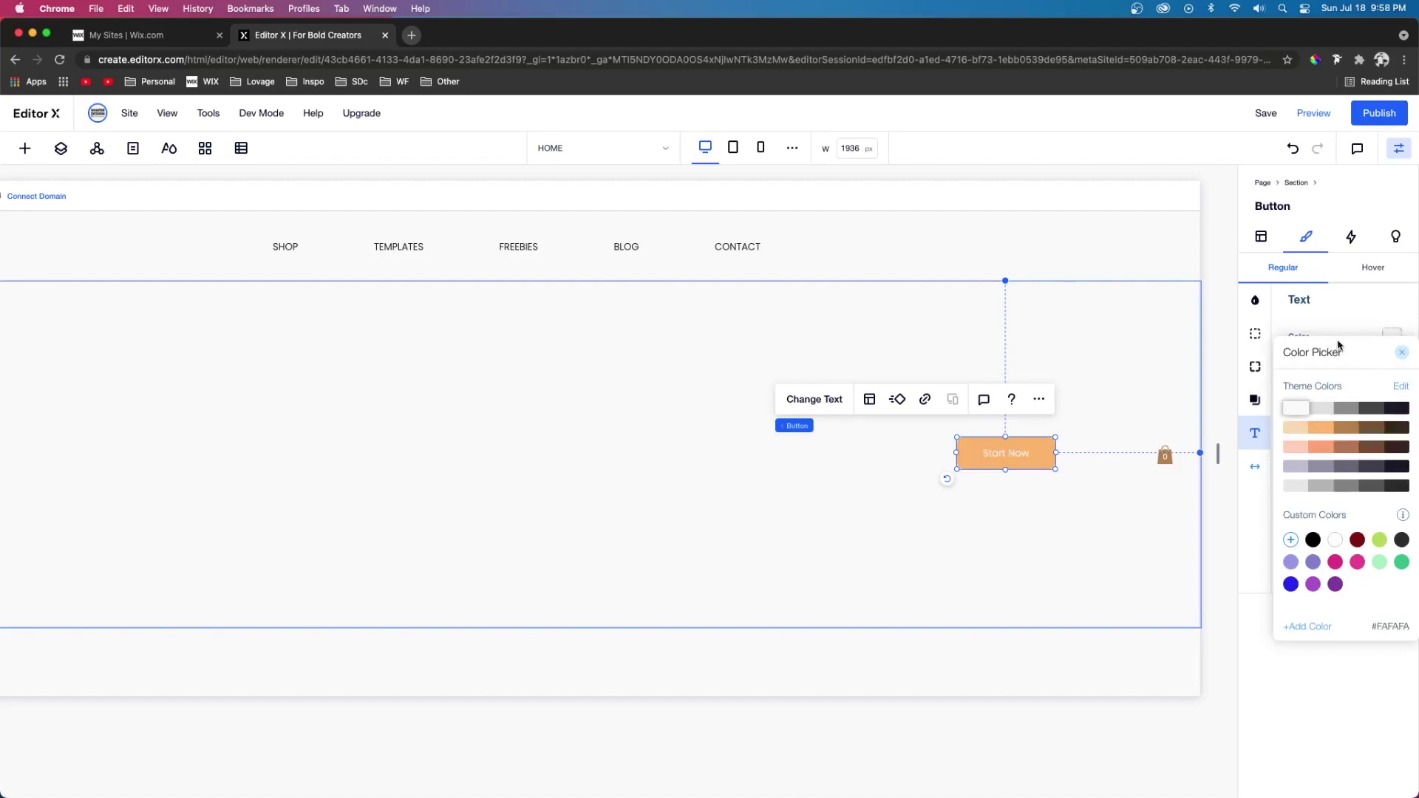
- Set the Start Now button's hover background to the salmon theme colour
left_click(1373, 268)
left_click(1256, 299)
left_click(1303, 357)
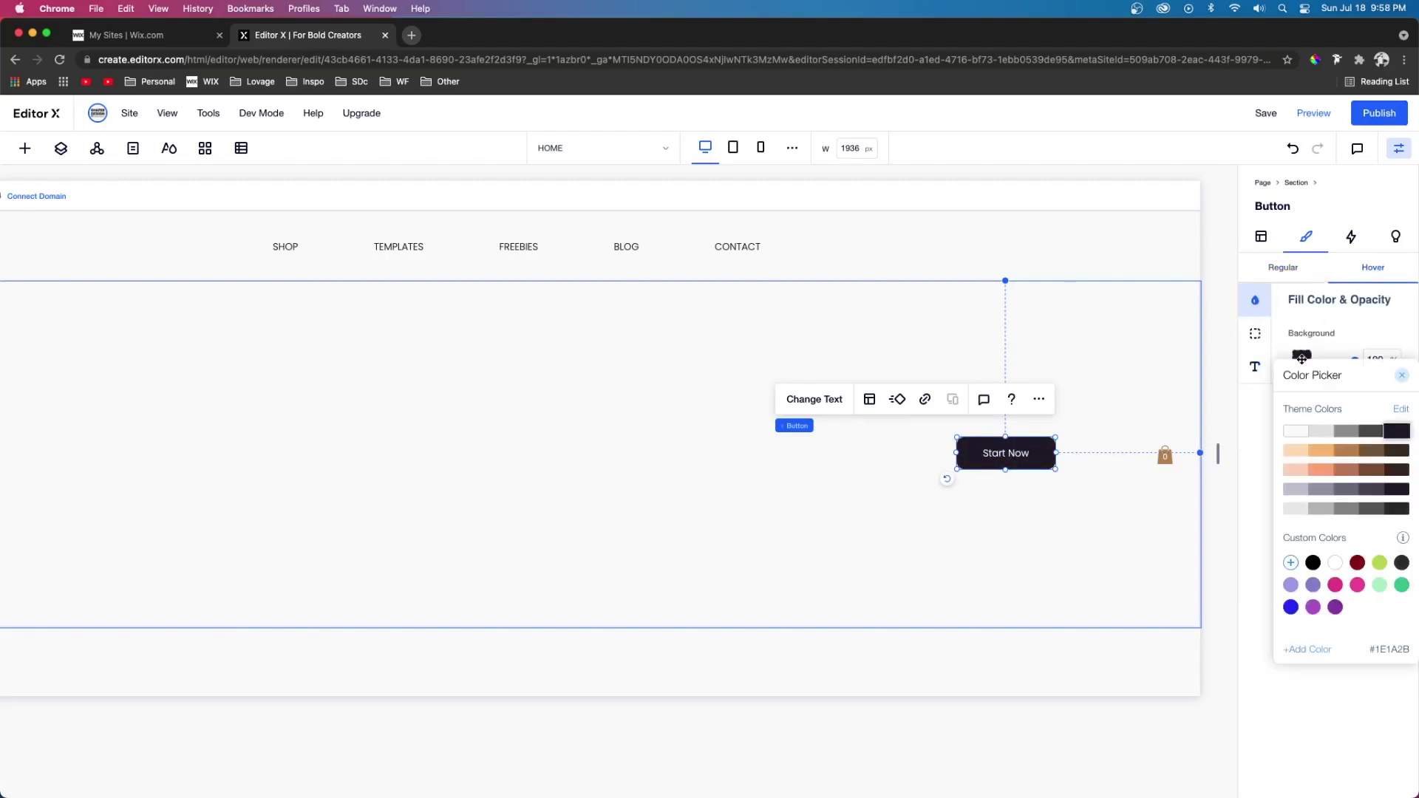
left_click(1321, 473)
left_click(1044, 512)
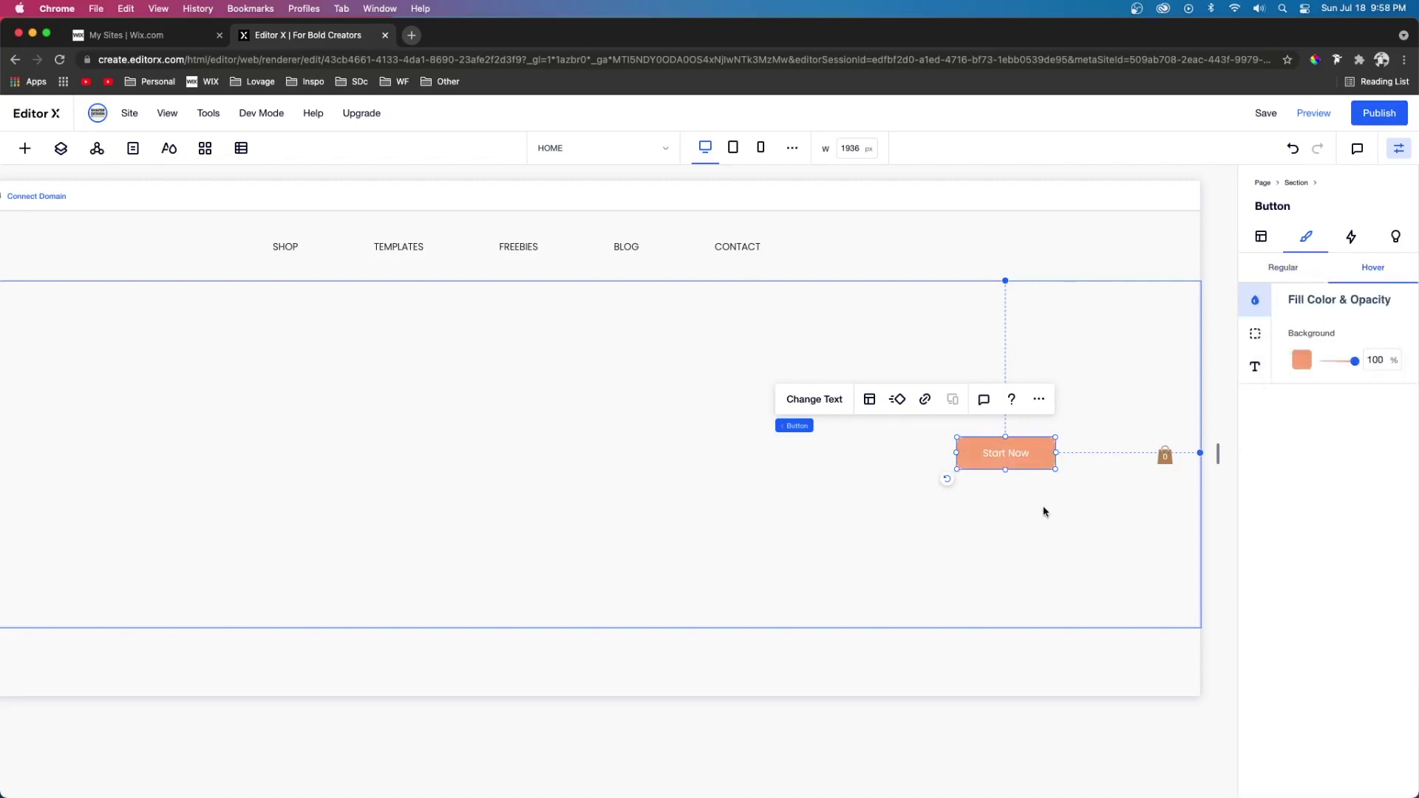
- Move the shopping cart closer to the Hire Us button and change its icon to the circular number bubble
left_click_drag(1166, 456, 1101, 455)
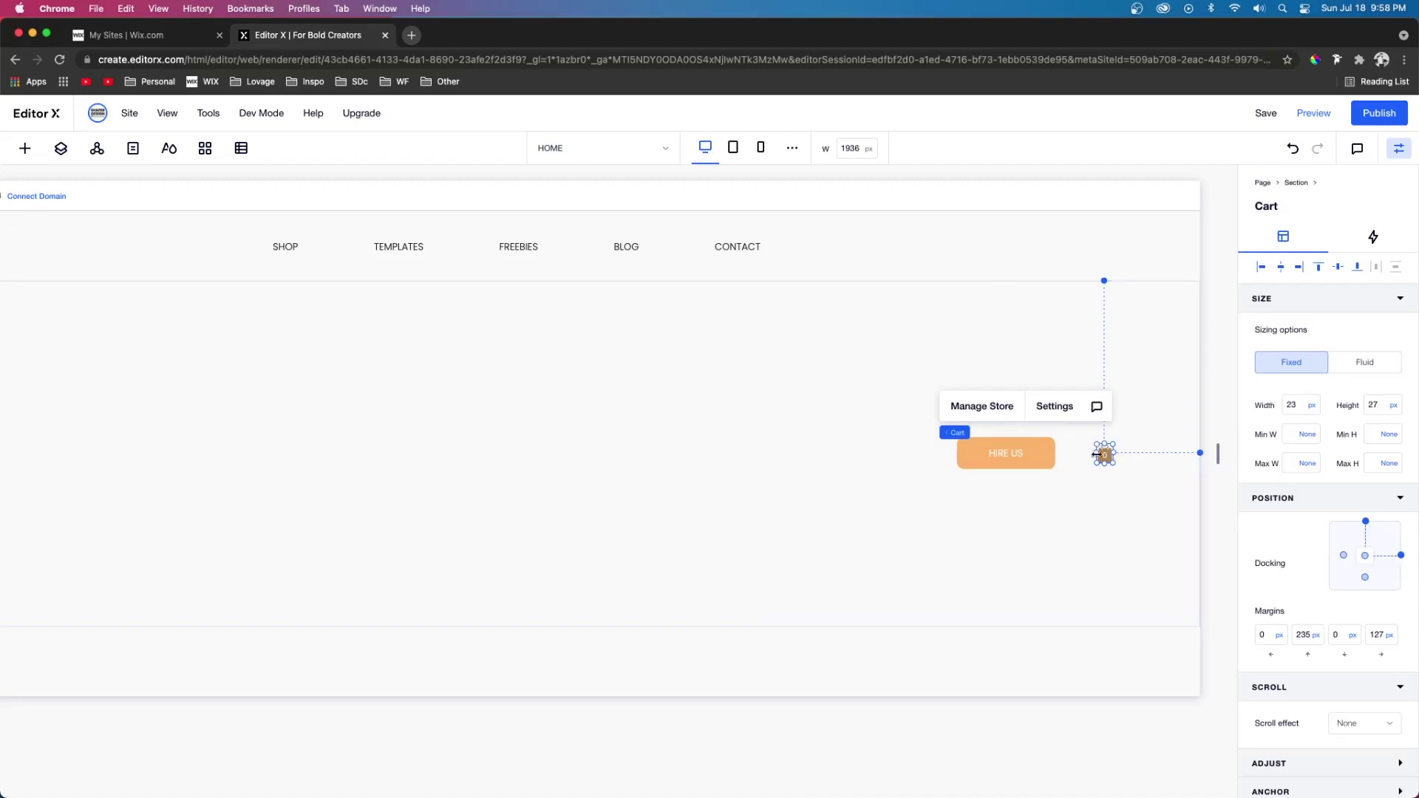
left_click(1053, 406)
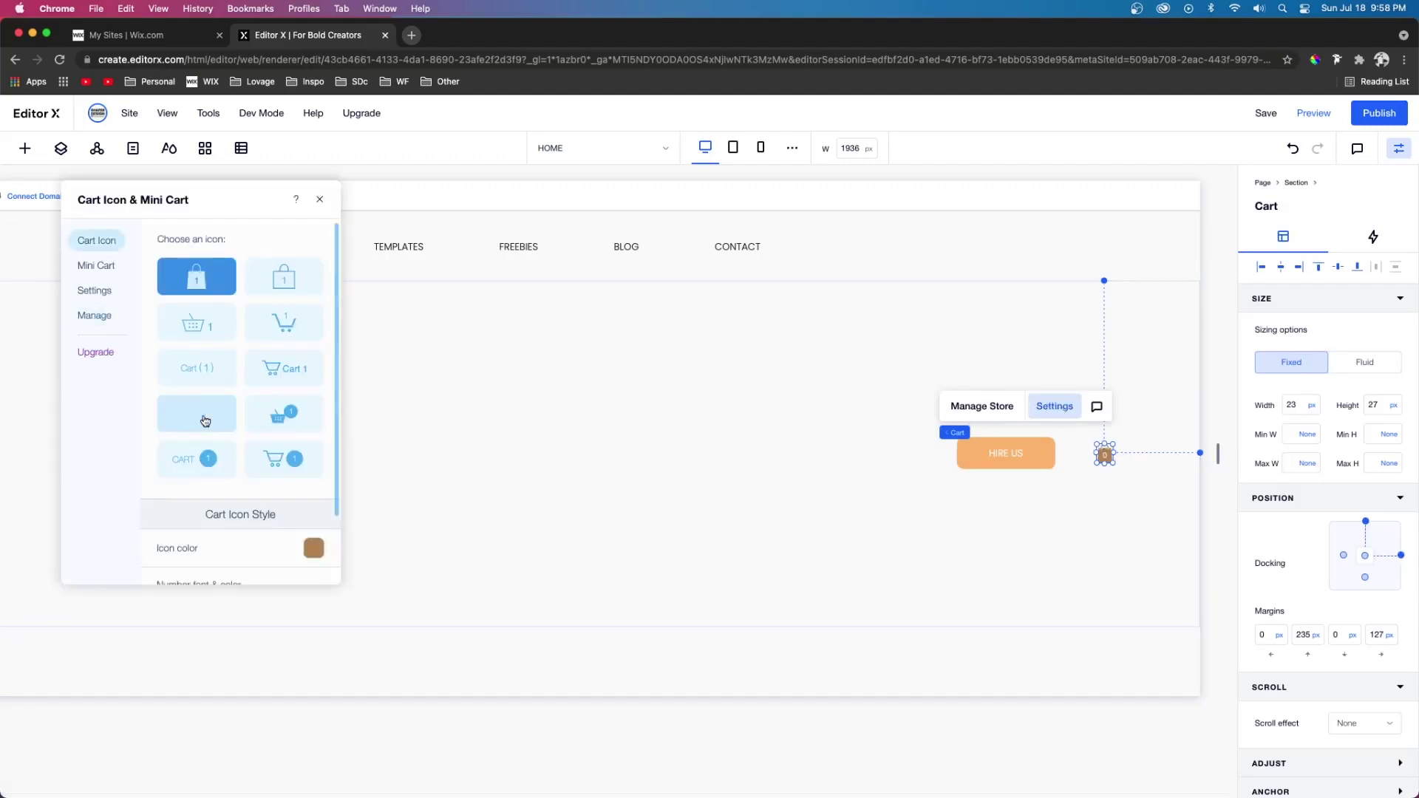
left_click(180, 425)
scroll(298, 553, "down", 2)
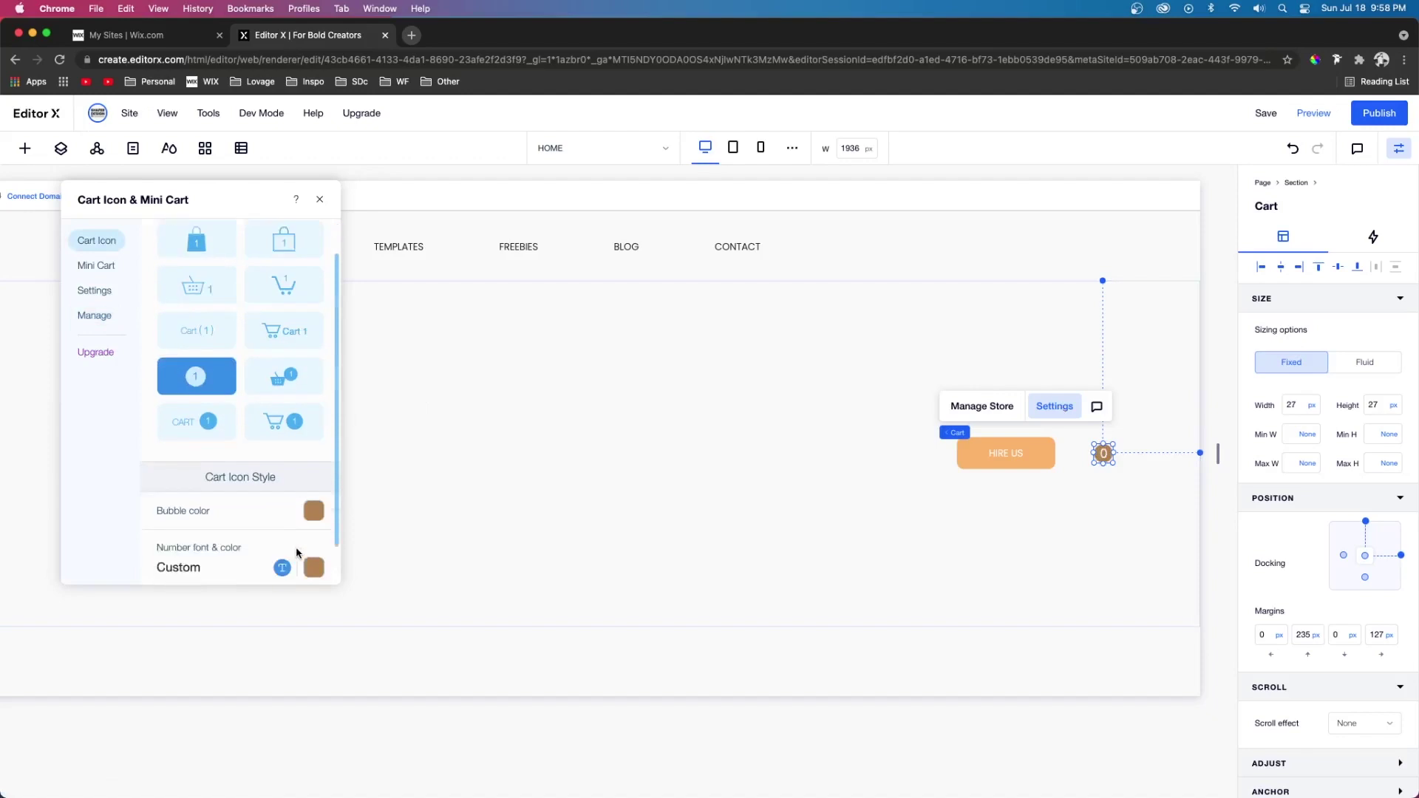
- Give the cart bubble the near-black theme colour and its number the off-white theme colour #FAFAFA
left_click(314, 470)
left_click(453, 531)
left_click(282, 526)
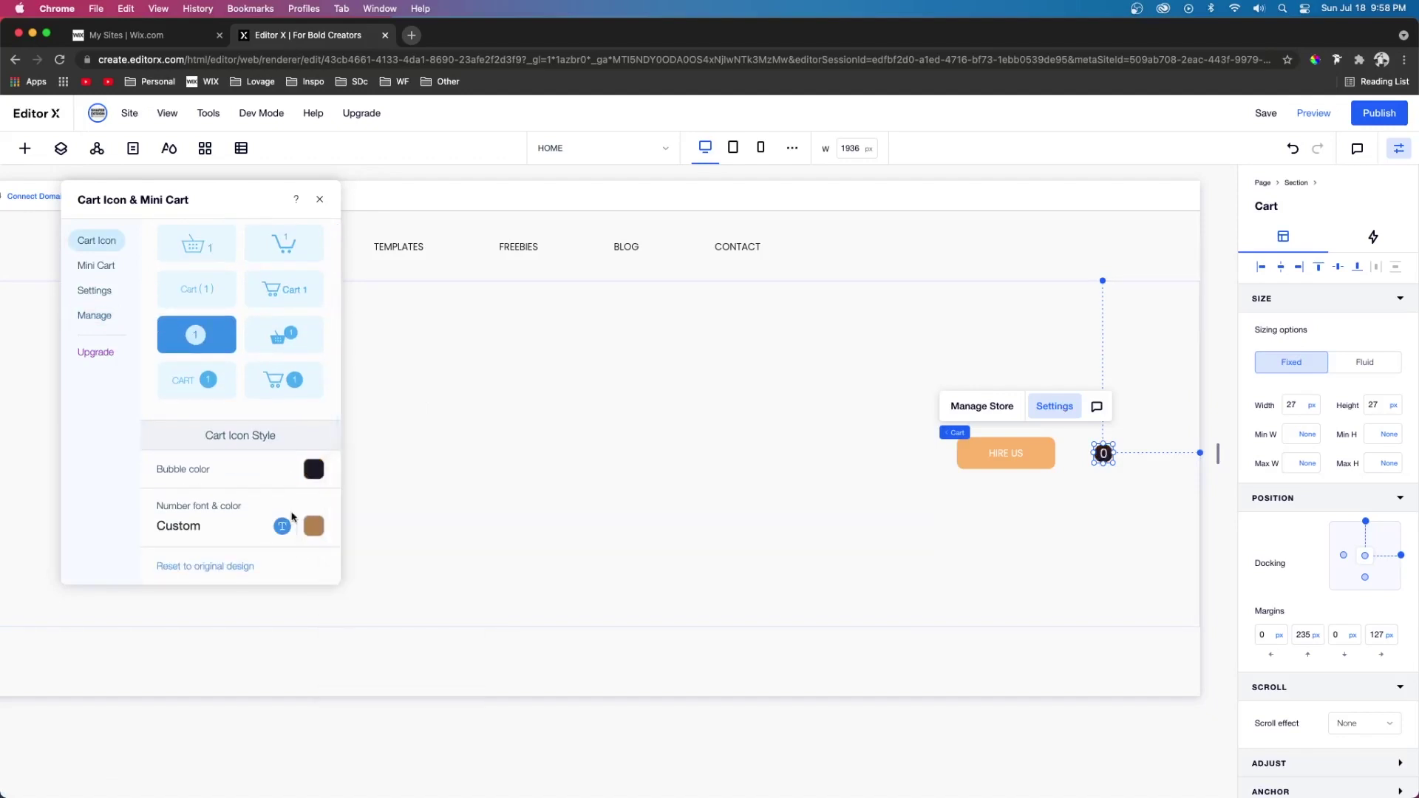
left_click(478, 533)
left_click(314, 525)
left_click(355, 566)
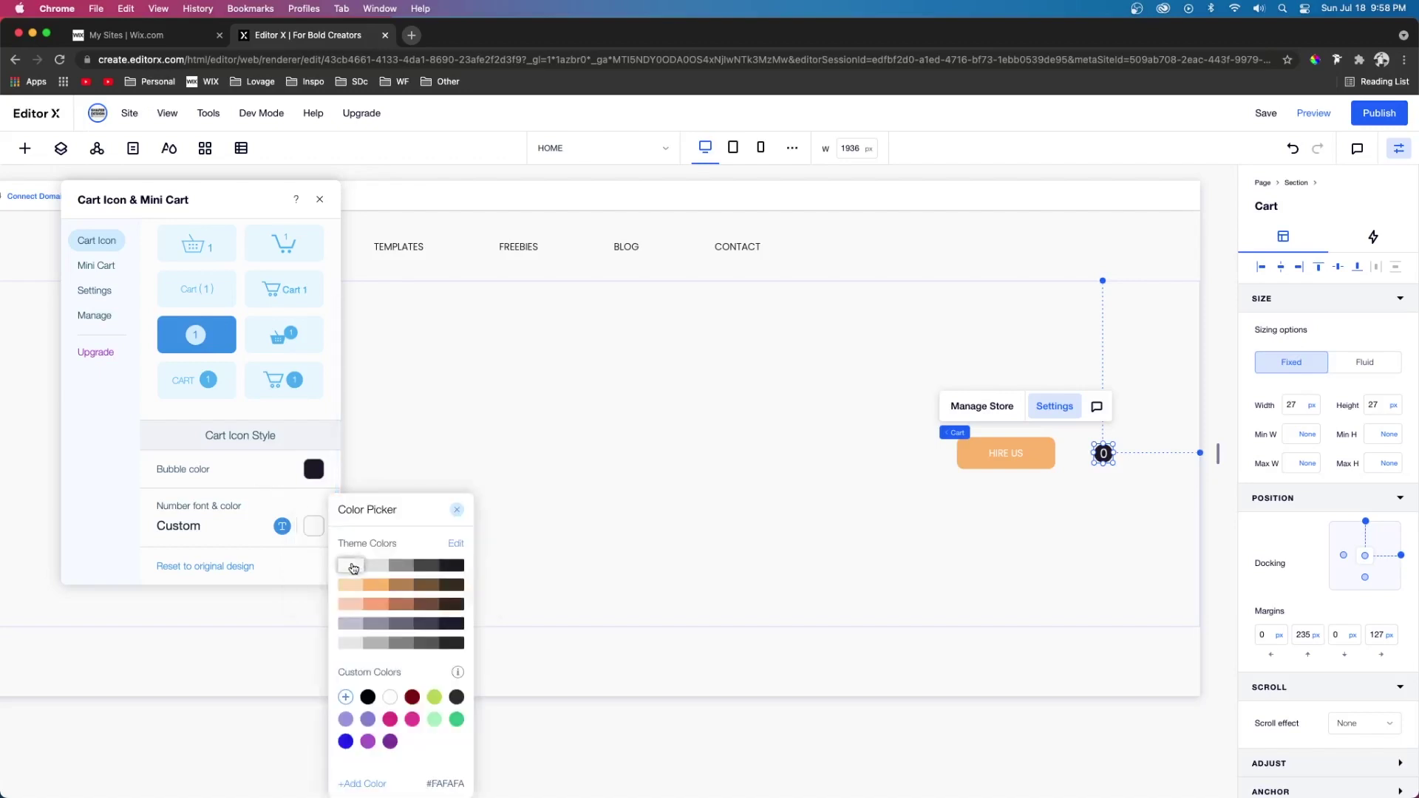
left_click(458, 510)
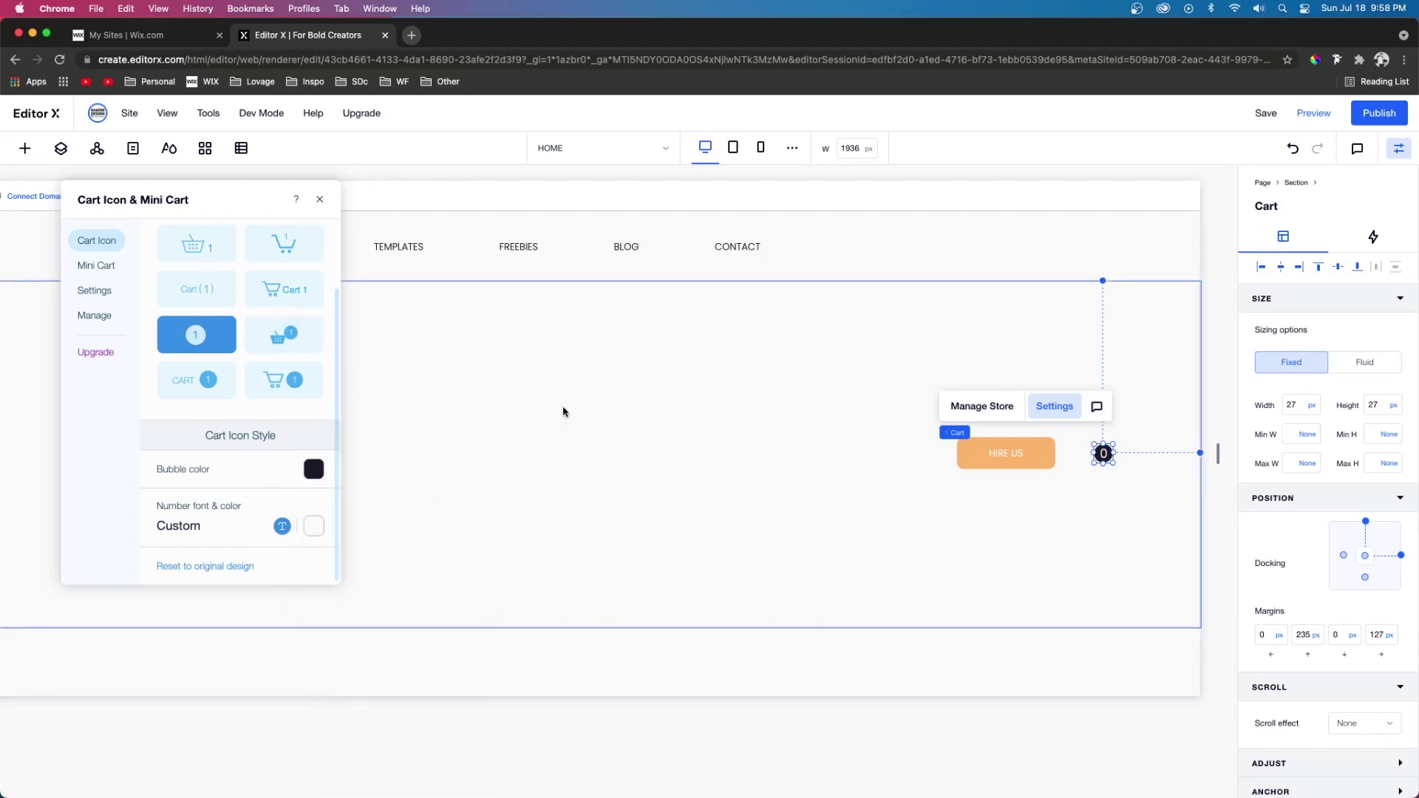
- Try placing the cart and the Hire Us button directly in the header's last column, testing a narrower canvas of 1494 px
left_click_drag(1103, 453, 1147, 245)
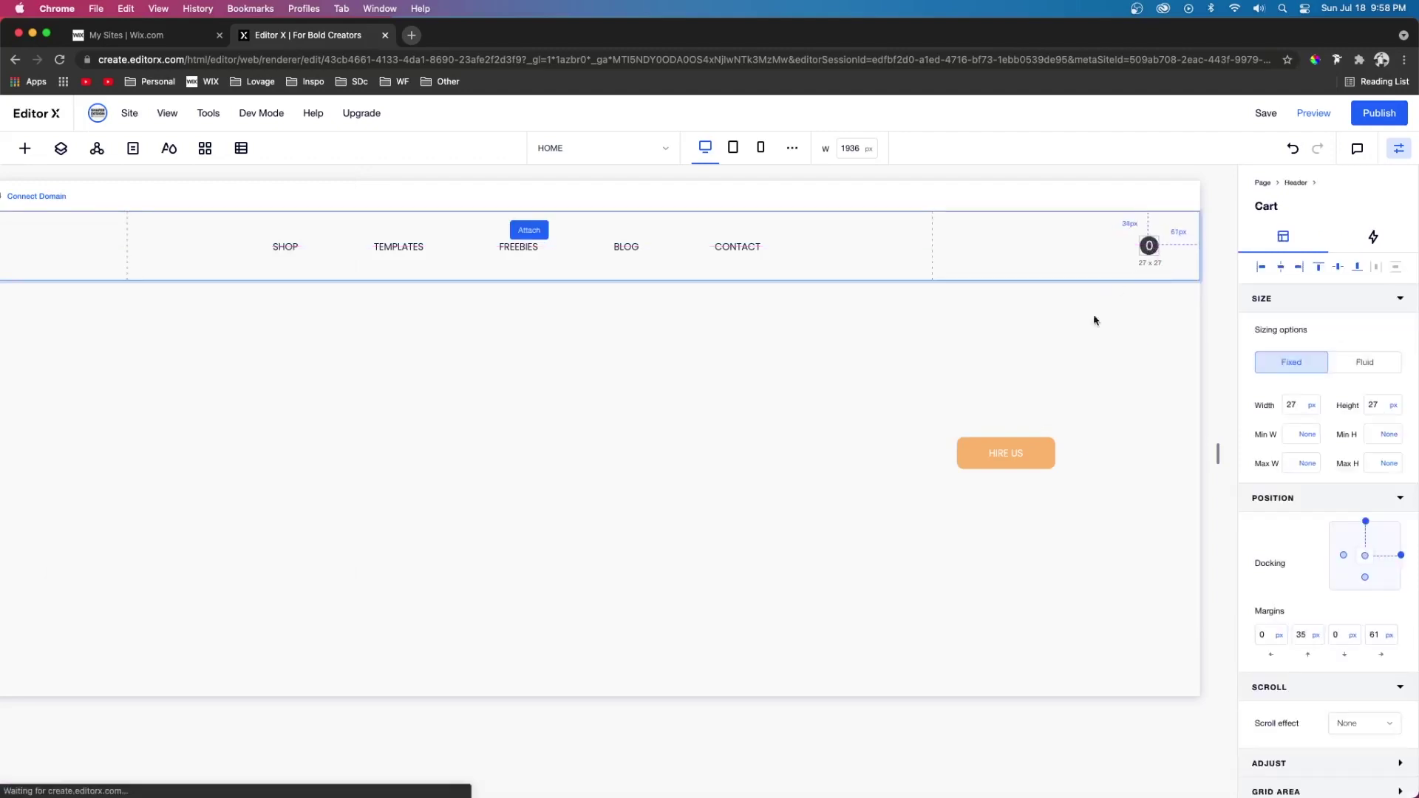
left_click(1002, 455)
left_click_drag(1004, 457, 1061, 253)
left_click_drag(1217, 453, 1065, 449)
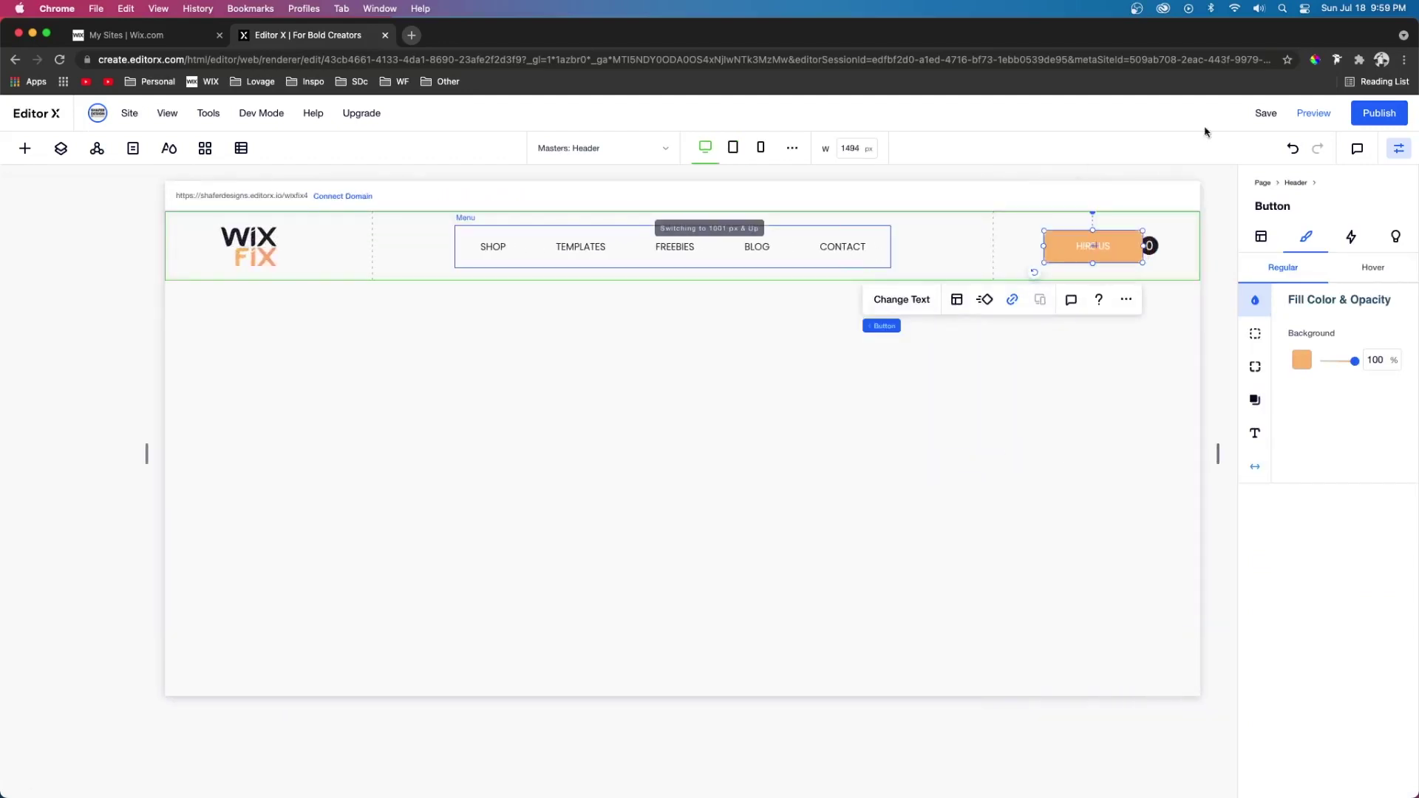
left_click(1293, 149)
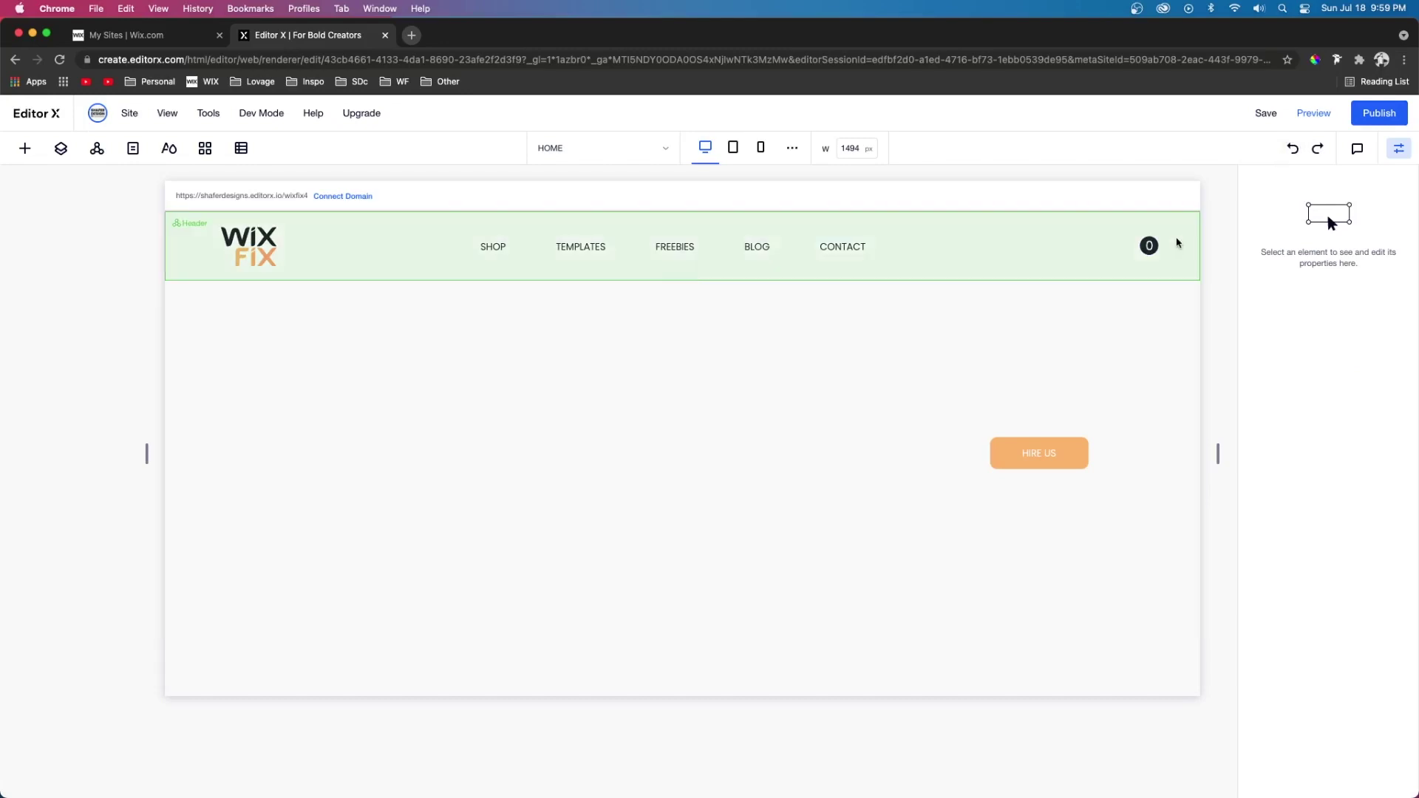
left_click(1148, 246)
mouse_move(1148, 245)
left_mouse_down()
mouse_move(1128, 447)
mouse_move(1148, 245)
left_mouse_up()
- Add a slim container about 58 px high to the blank section and apply a 2x1 grid to it
left_click(24, 149)
left_click_drag(250, 403, 735, 454)
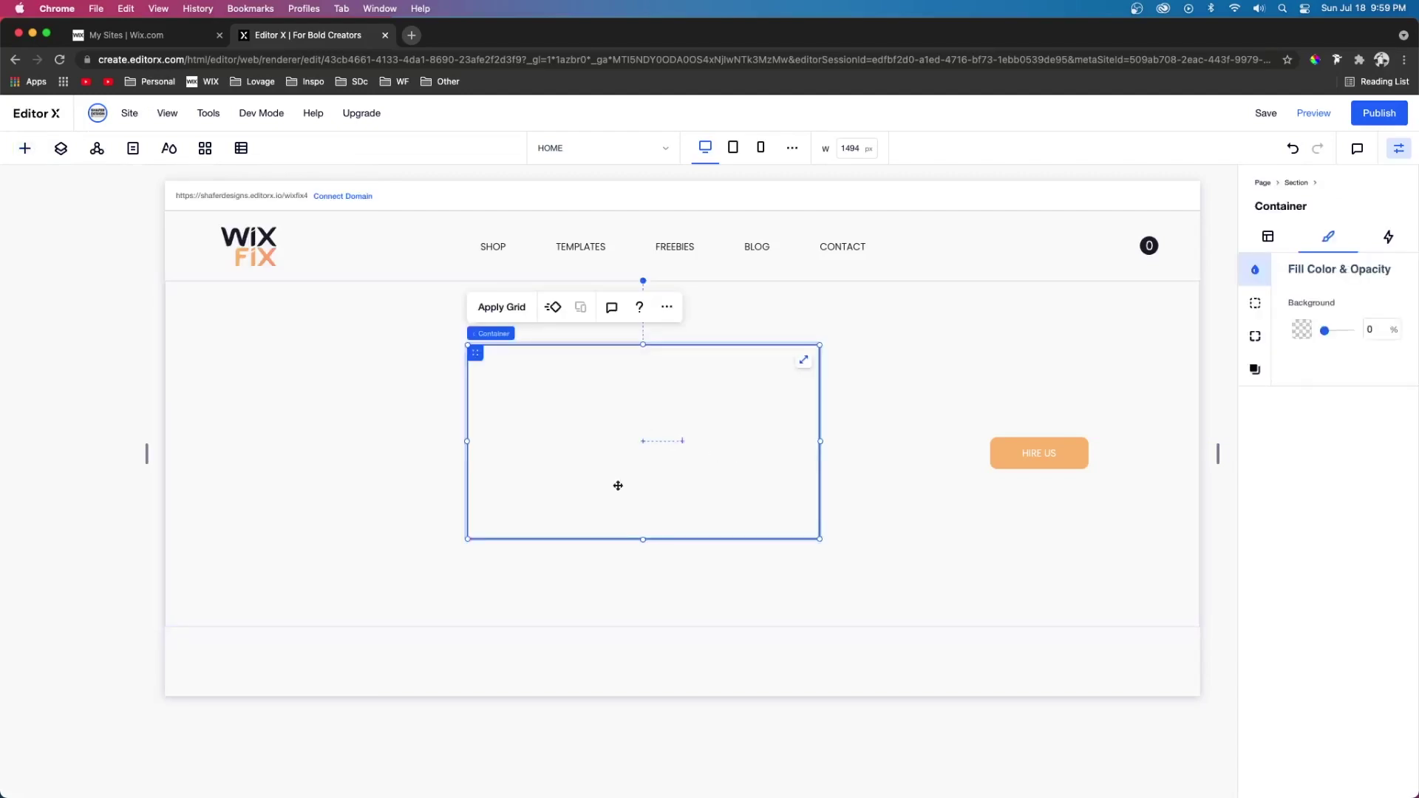
left_click_drag(644, 538, 640, 386)
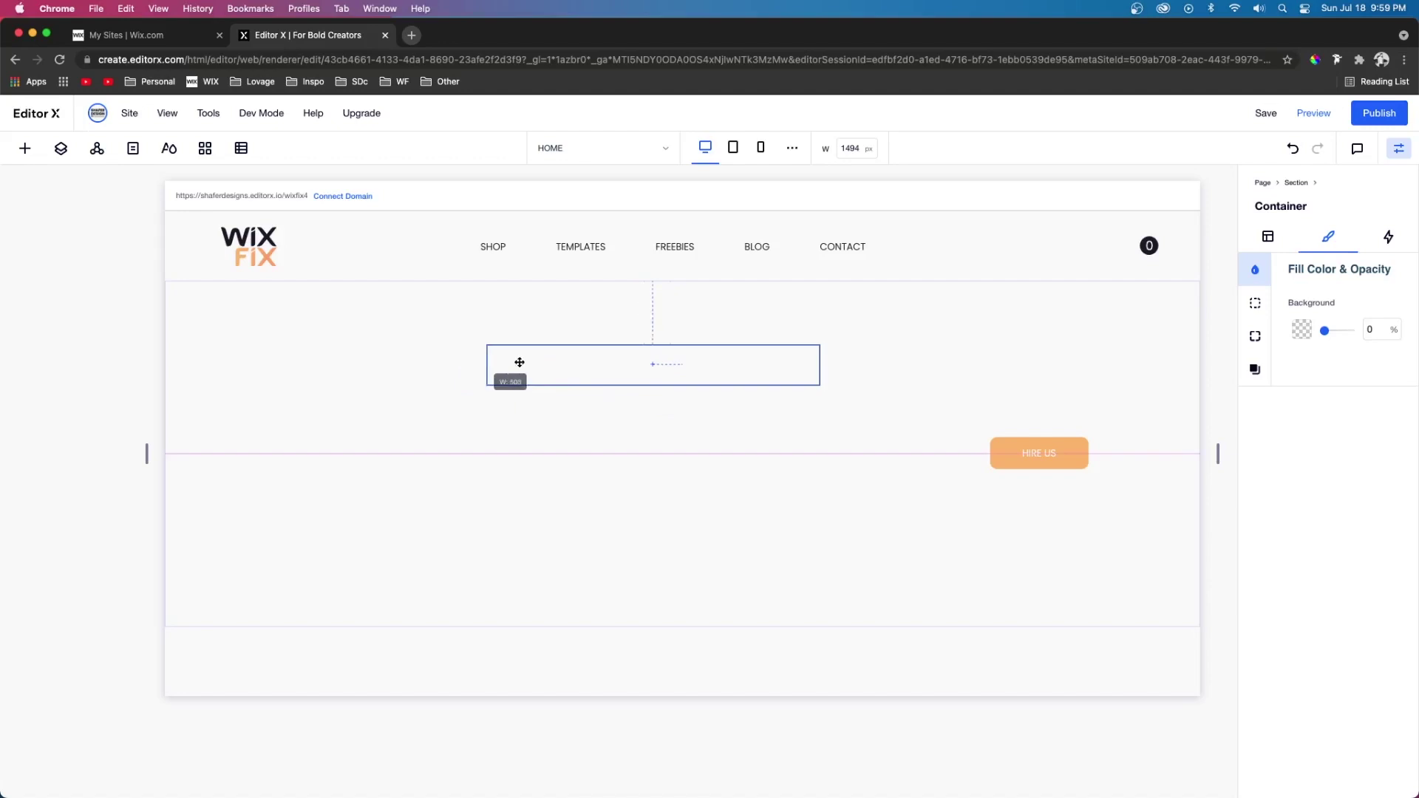
left_click(667, 306)
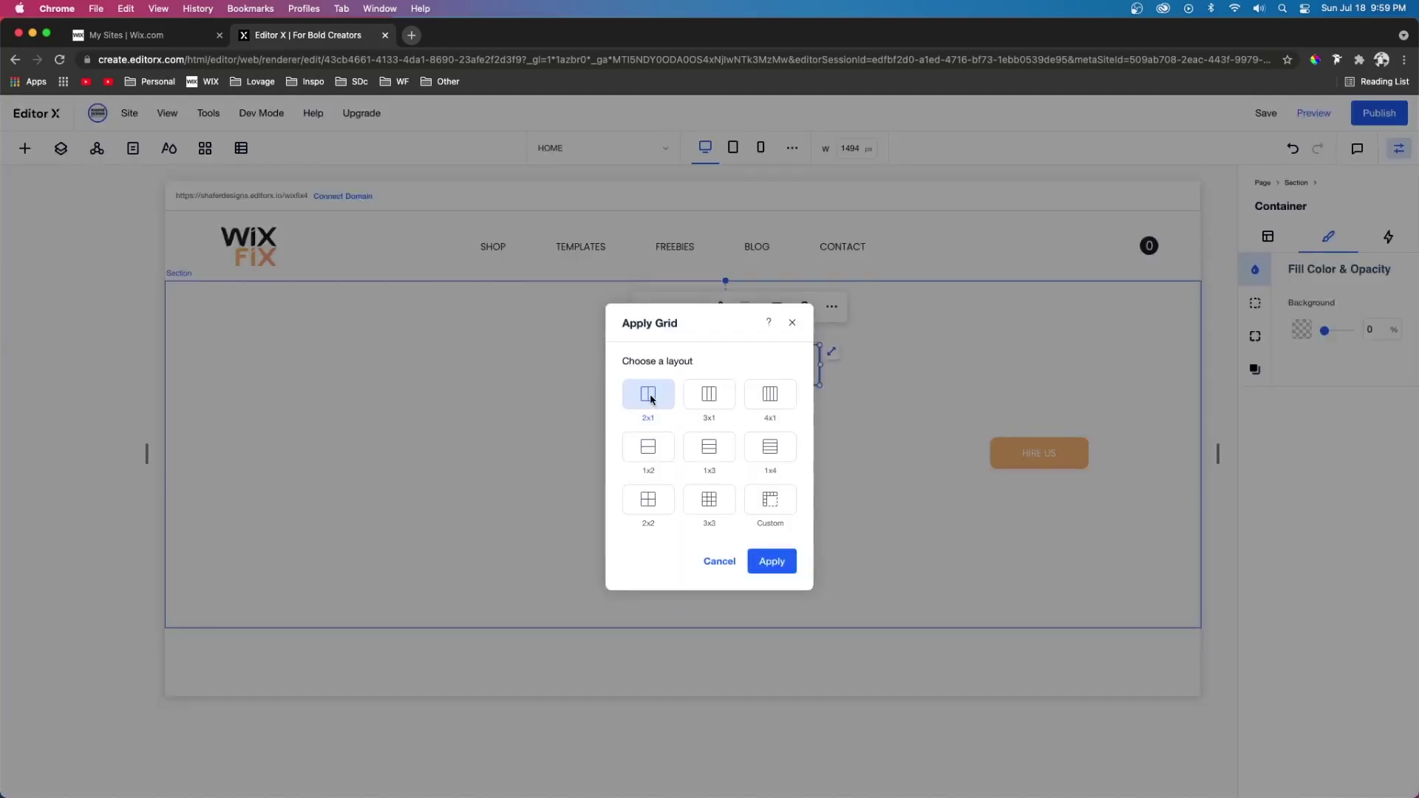
left_click(771, 566)
- Move the cart into the container's second column, docked right and vertically centred with a right margin of 0
left_click_drag(1149, 245, 813, 370)
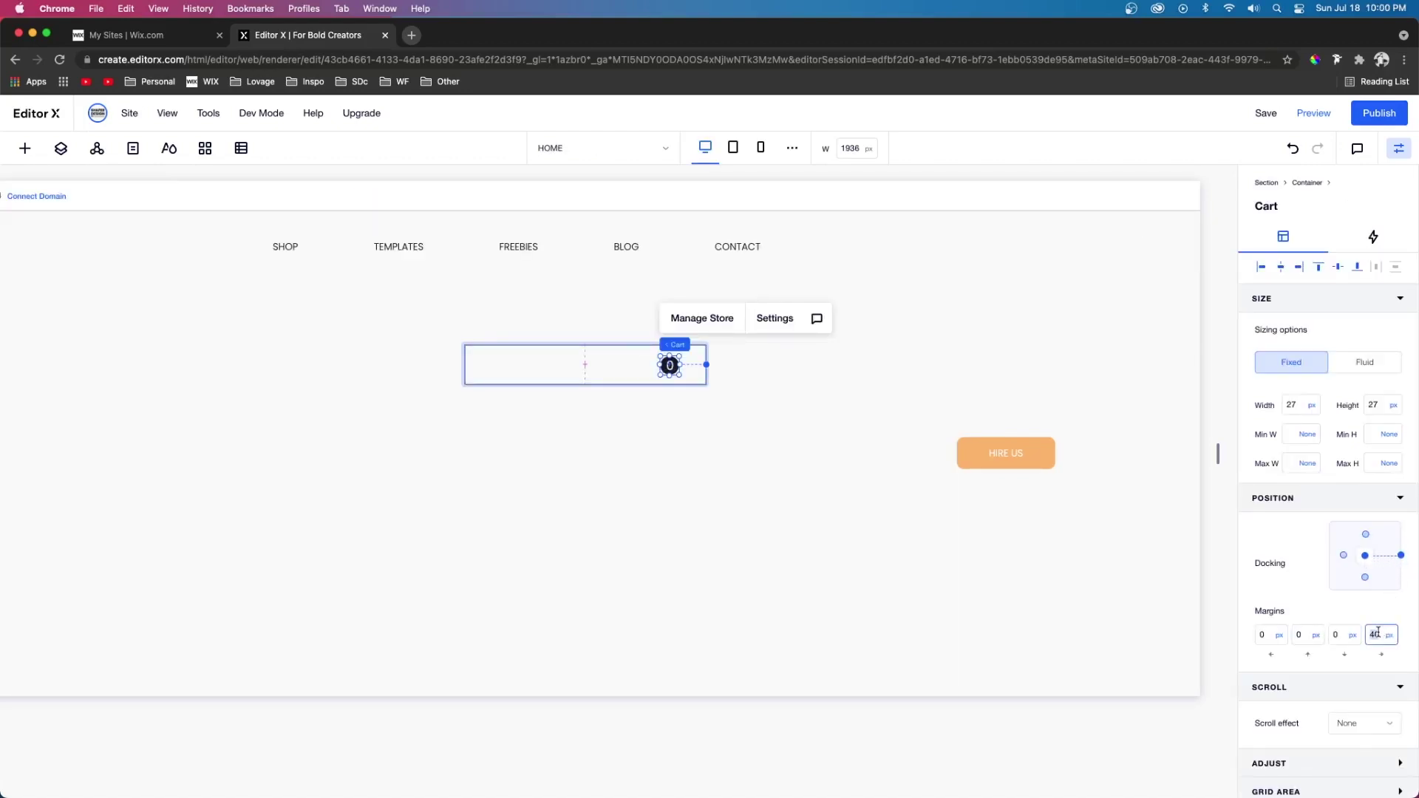
key("Return")
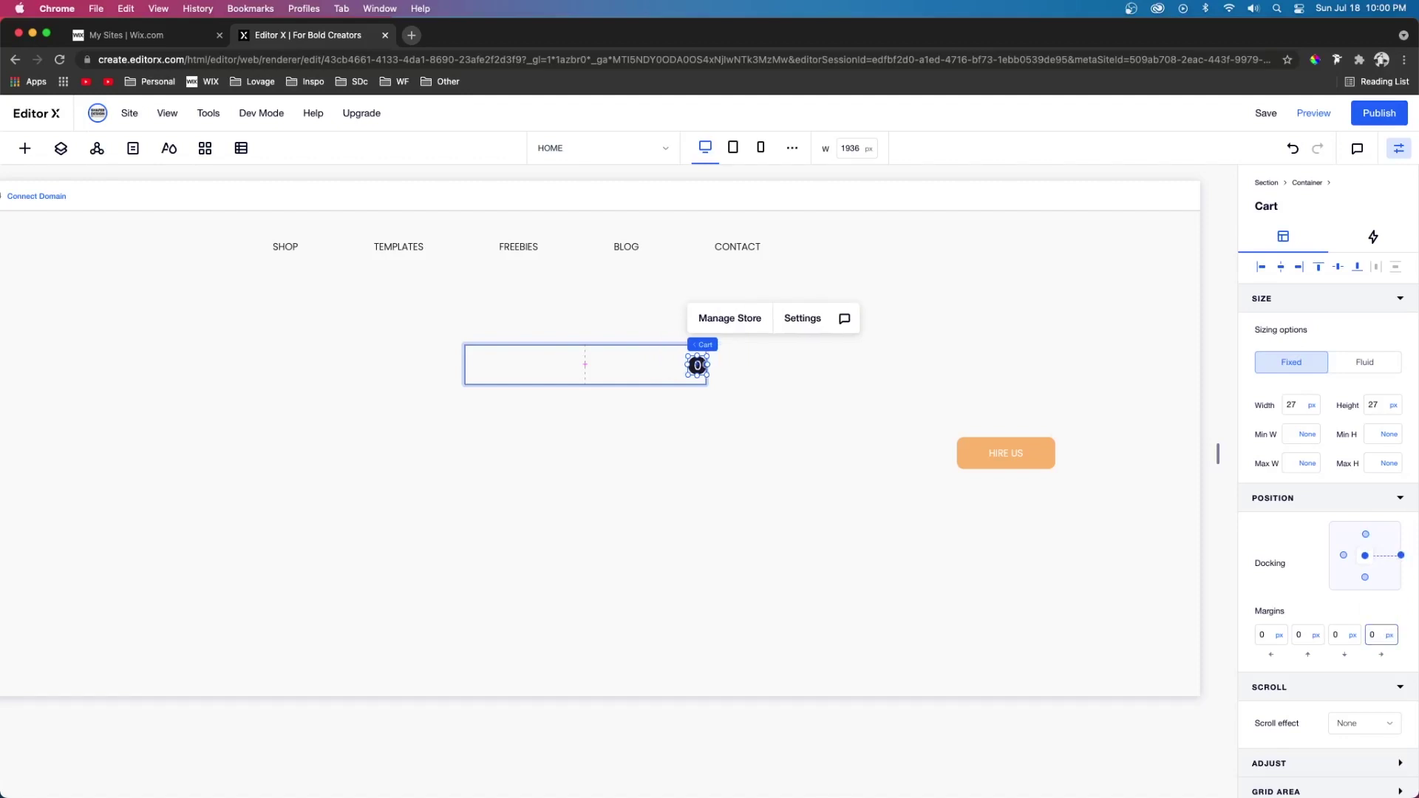
left_click(1265, 637)
- Place the Hire Us button in the container's first column, docked right and without top docking
left_click(989, 451)
left_click_drag(989, 453, 536, 365)
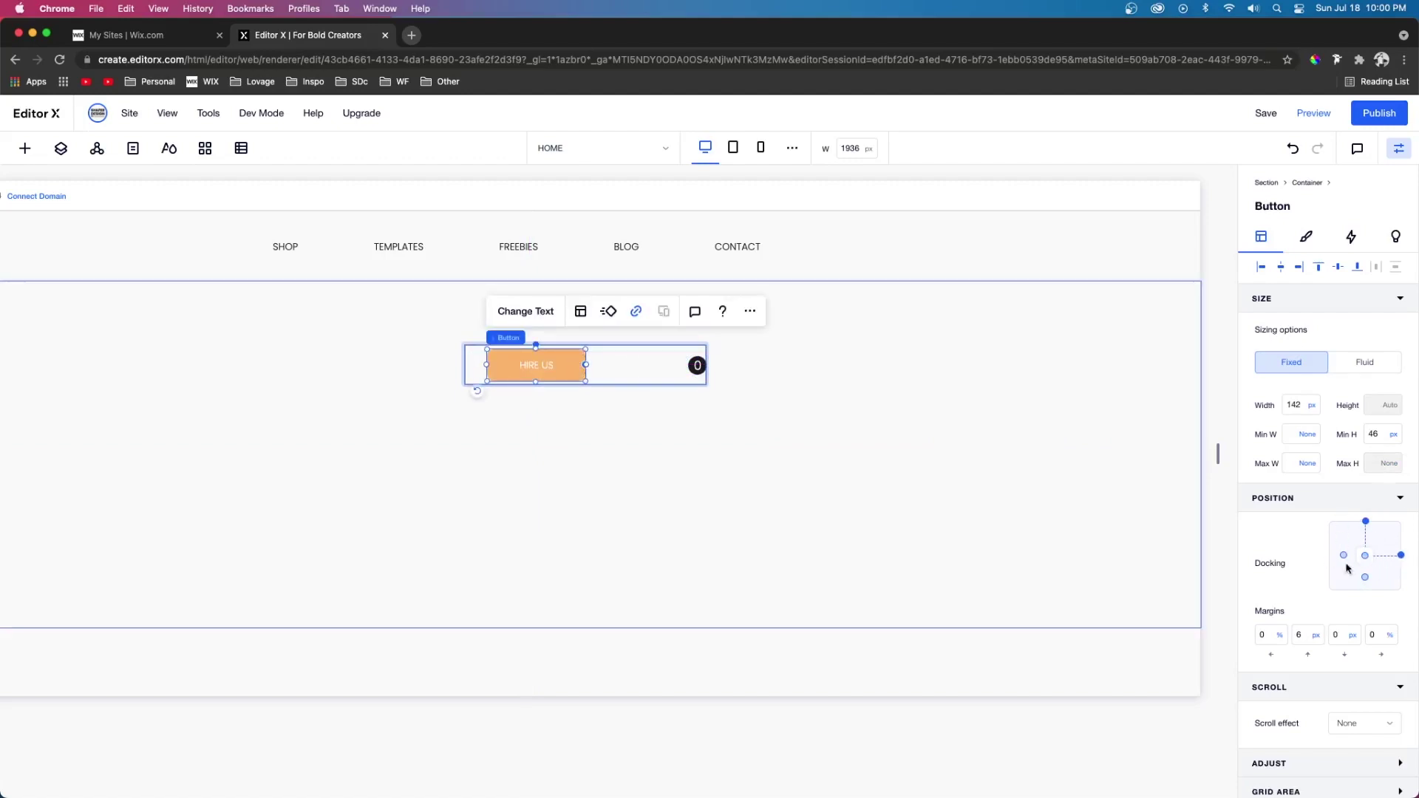
left_click(1367, 523)
- Set the width of the container grid's second column to Max Content
left_click(668, 367)
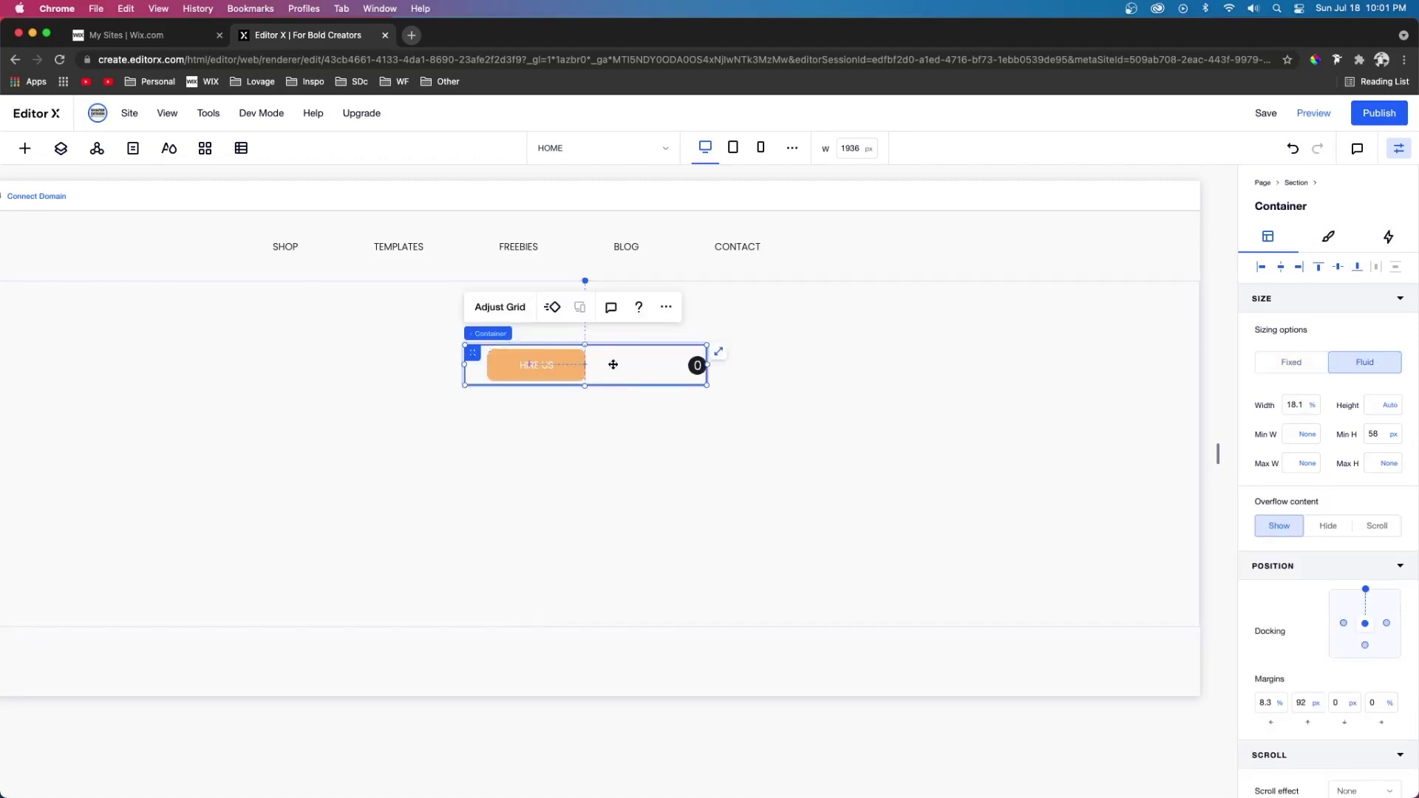
left_click(496, 310)
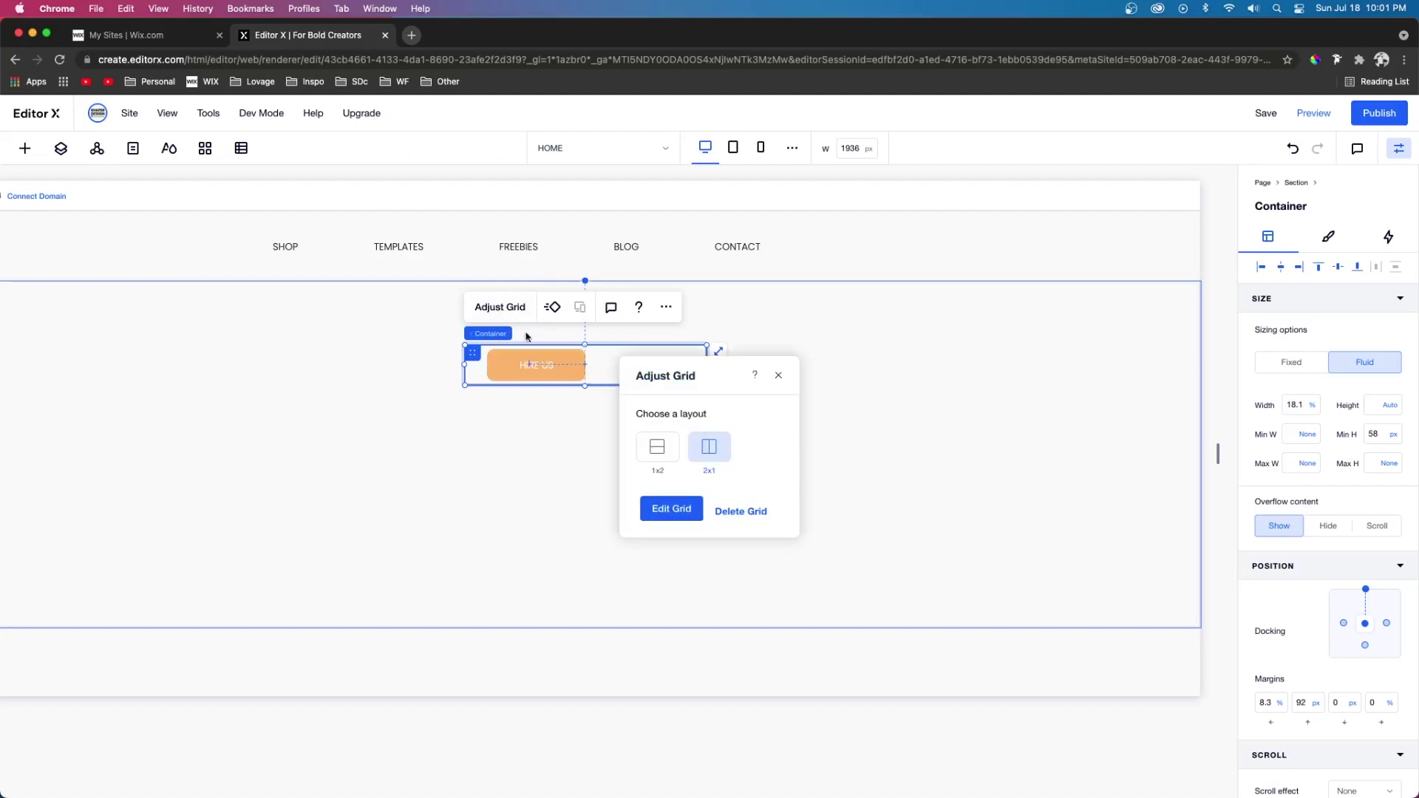
left_click(674, 511)
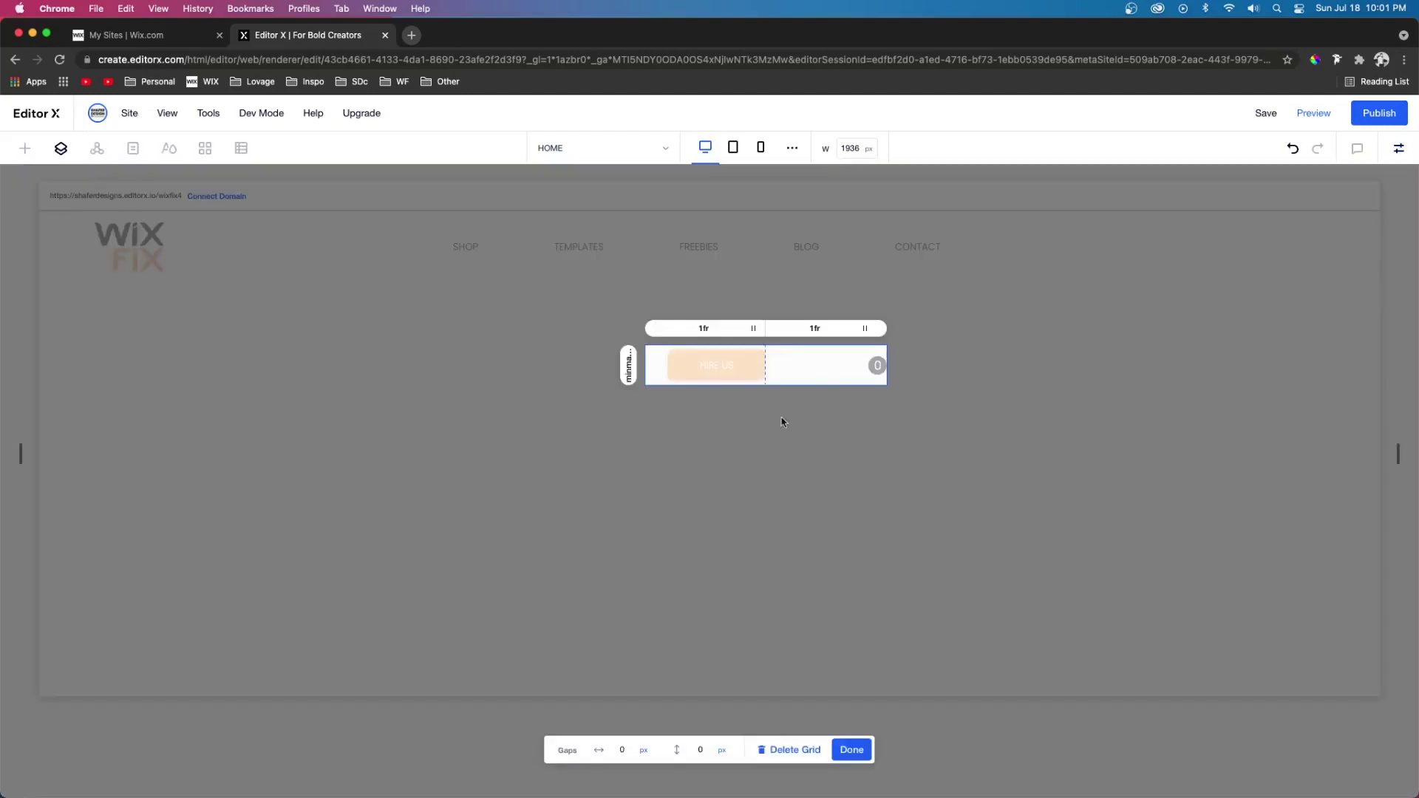
left_click(814, 328)
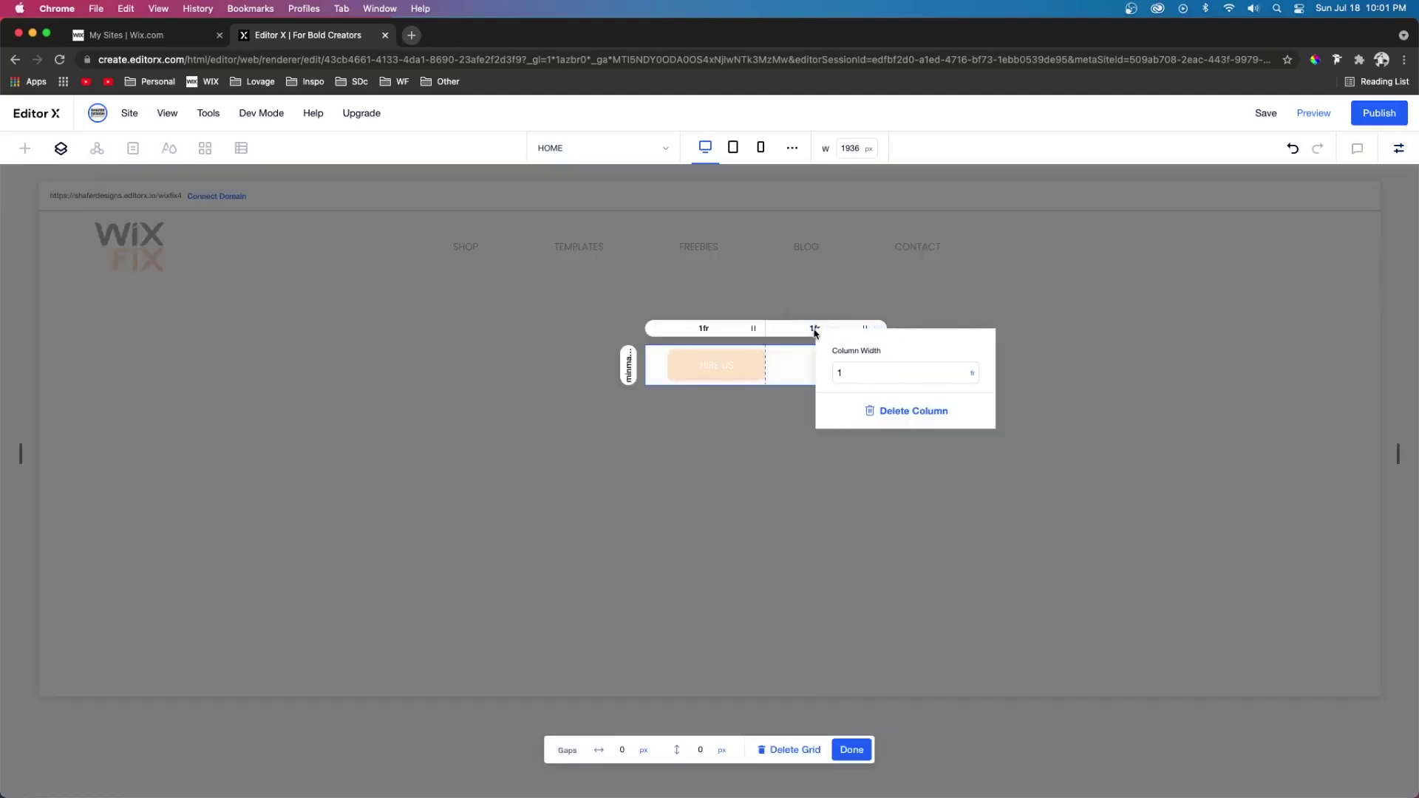
left_click(973, 375)
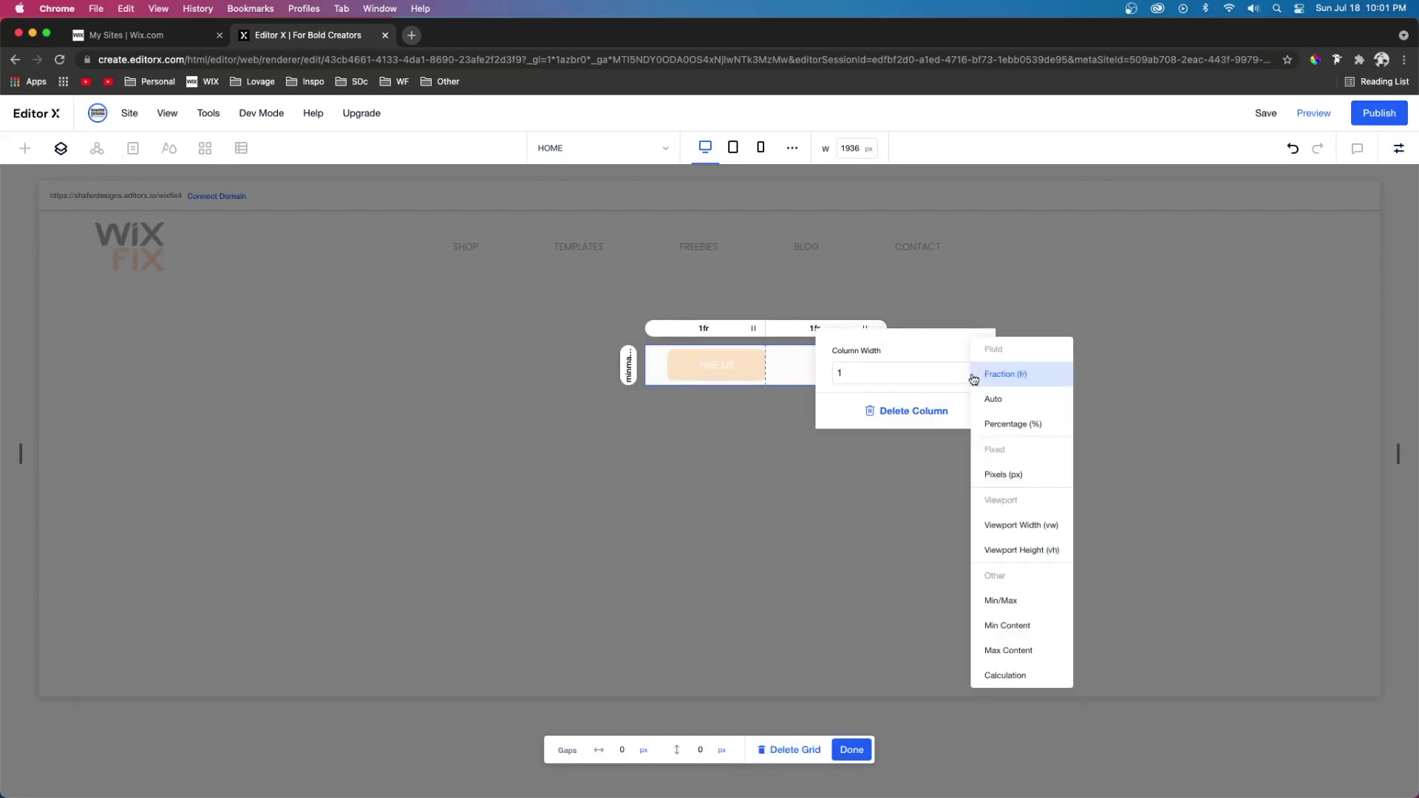
left_click(1014, 652)
left_click(805, 435)
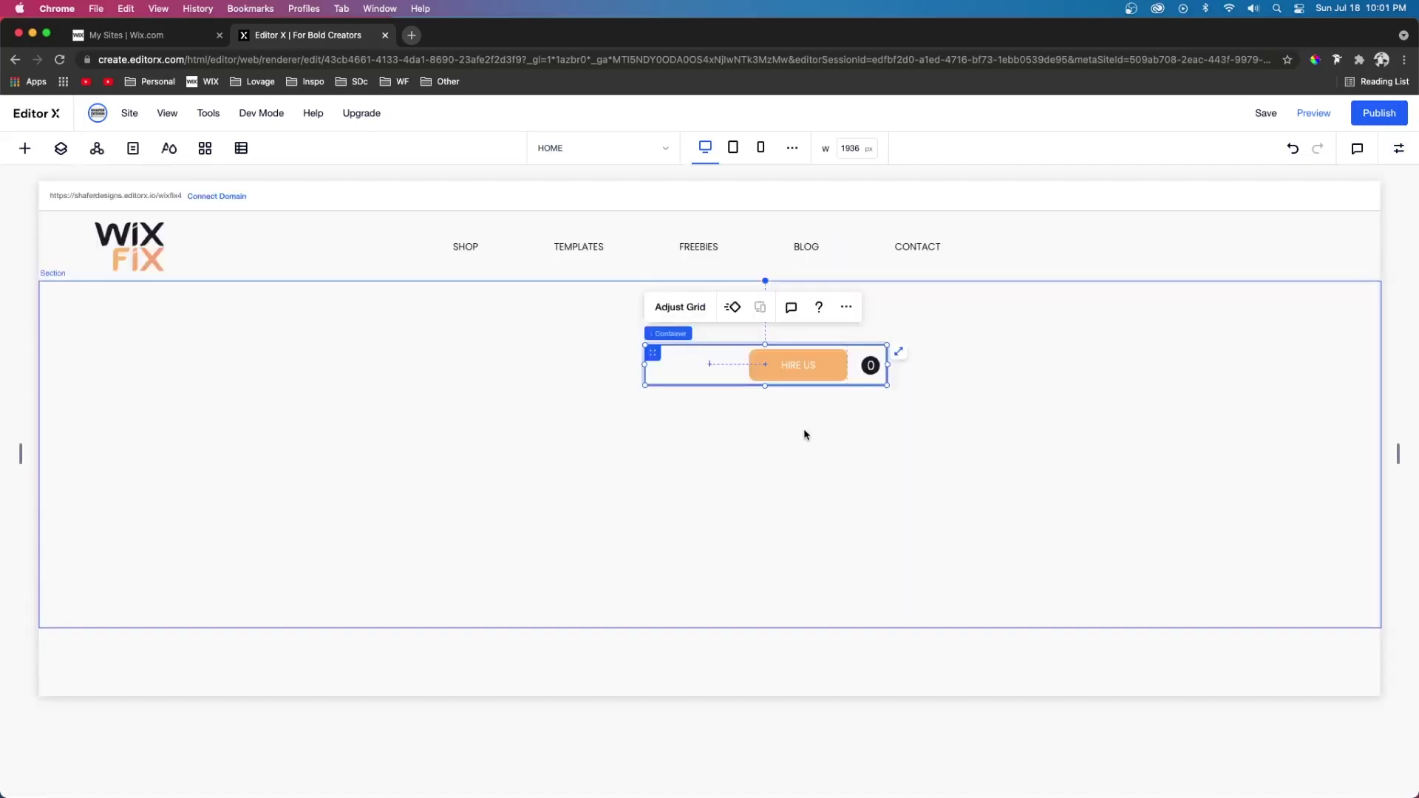
- Narrow the container to fit closely around the Hire Us button and cart, and remove its border
left_click(873, 366)
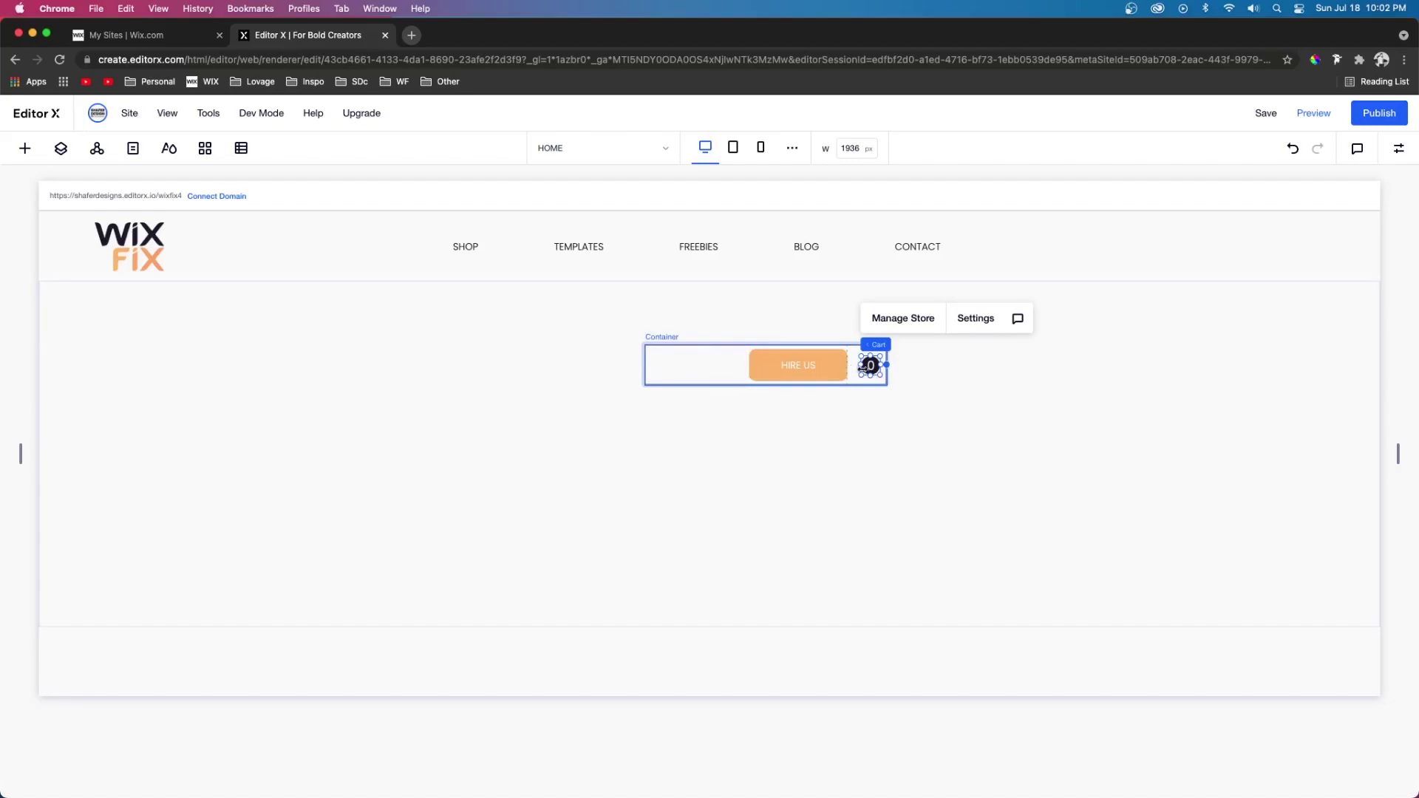
left_click(651, 364)
left_click(645, 365)
left_click_drag(645, 365, 733, 365)
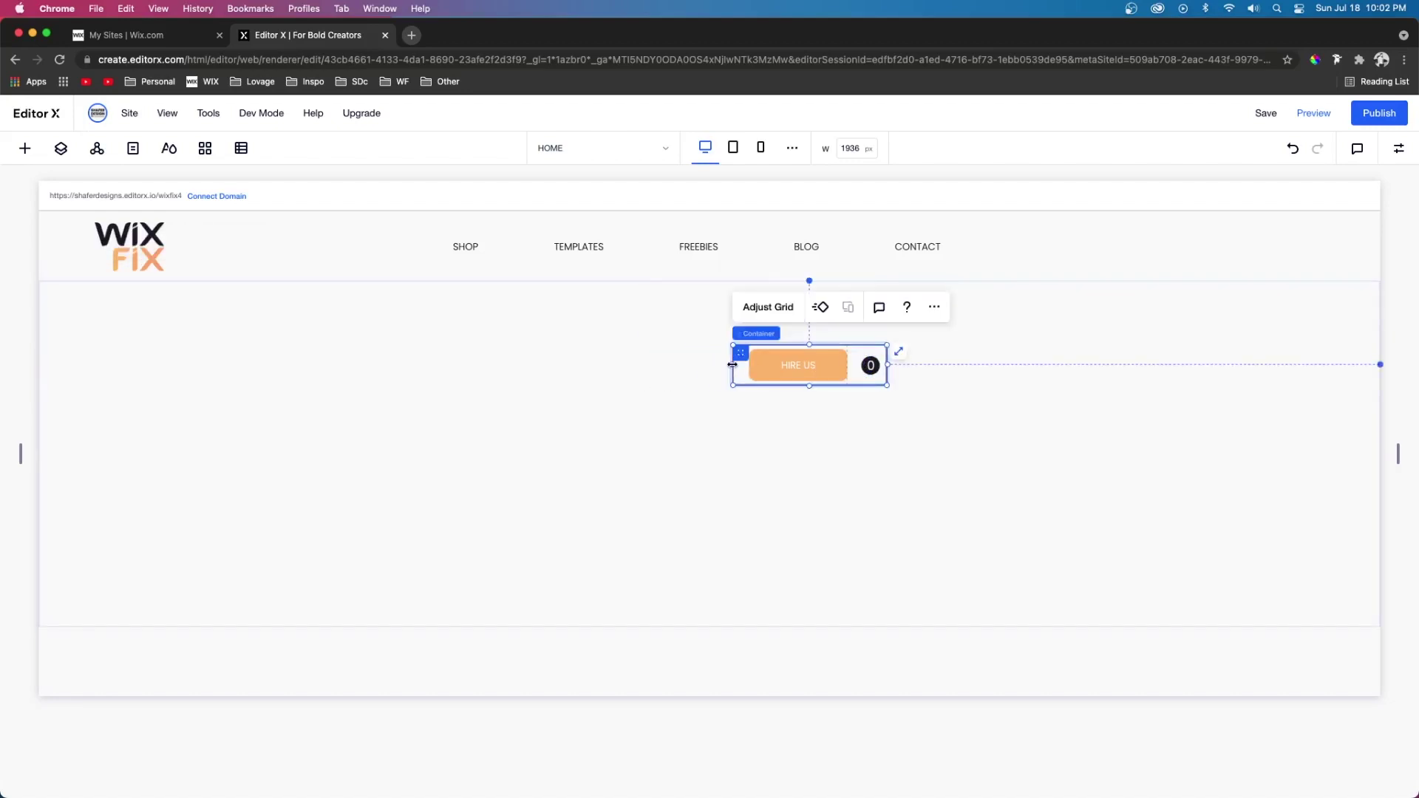
left_click(1399, 147)
left_click(1332, 235)
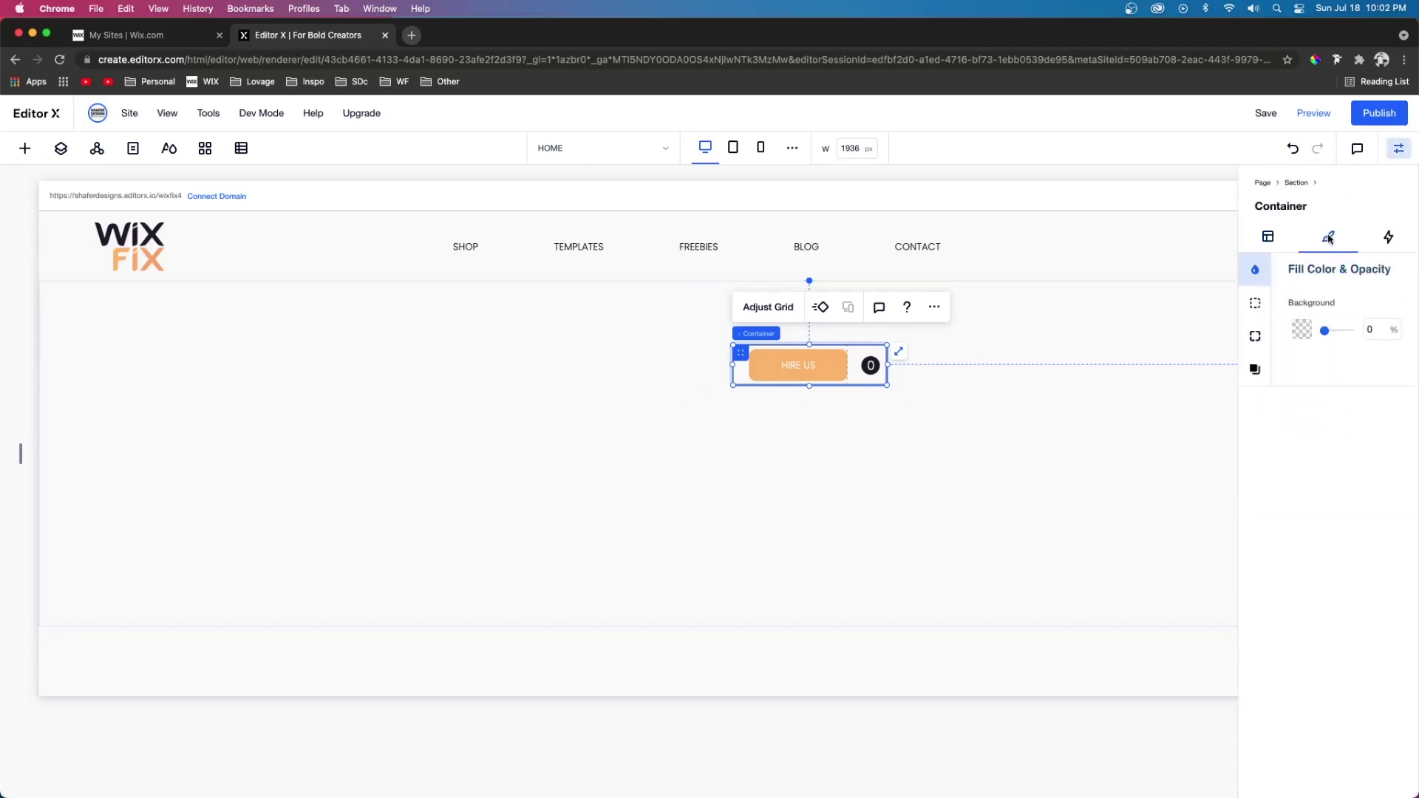
left_click(1255, 303)
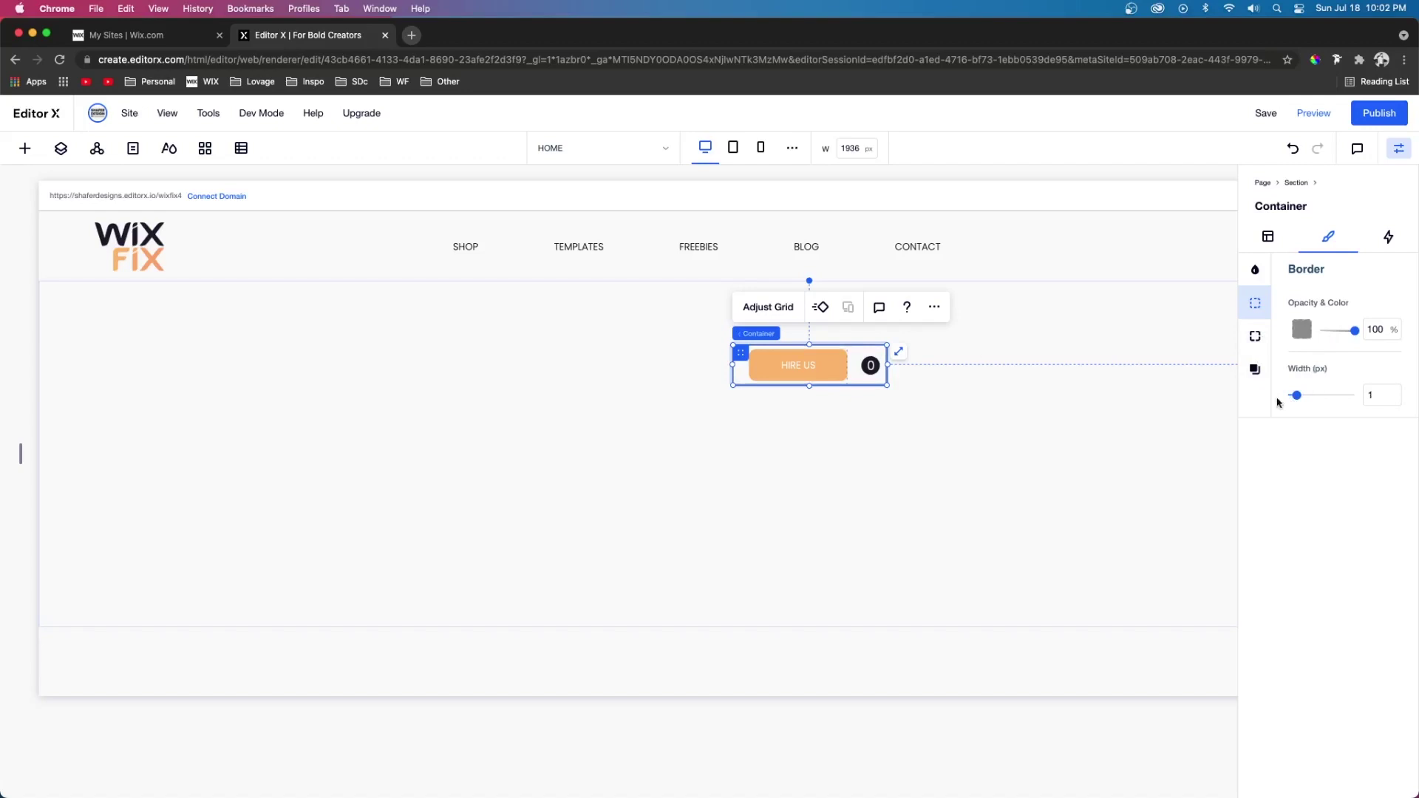
- Move the container with the Hire Us button and cart into the header's last column
left_click(736, 372)
left_click(738, 362)
left_click_drag(738, 362, 1142, 244)
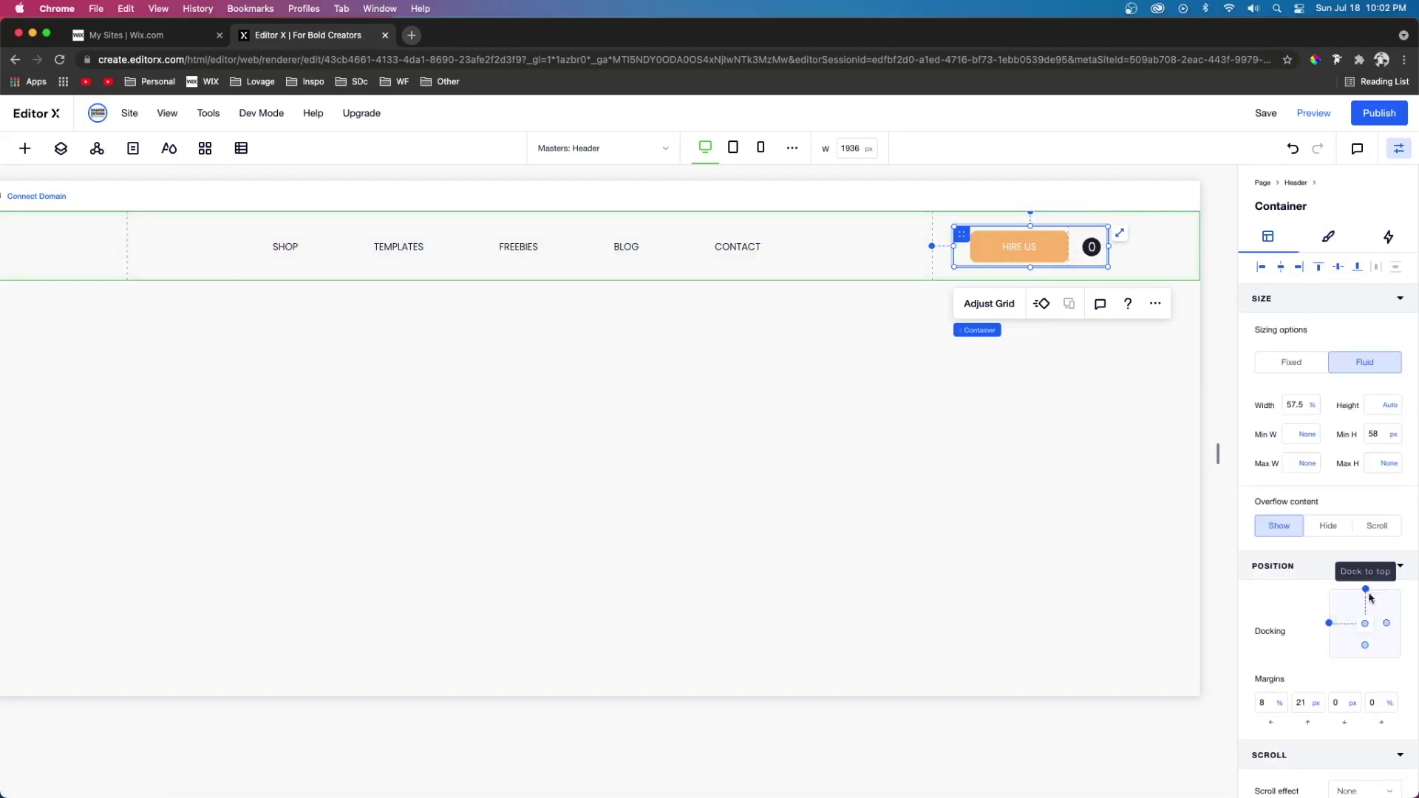
- Dock the container to the right of its header column, centre it vertically and adjust its right margin
left_click(1389, 626)
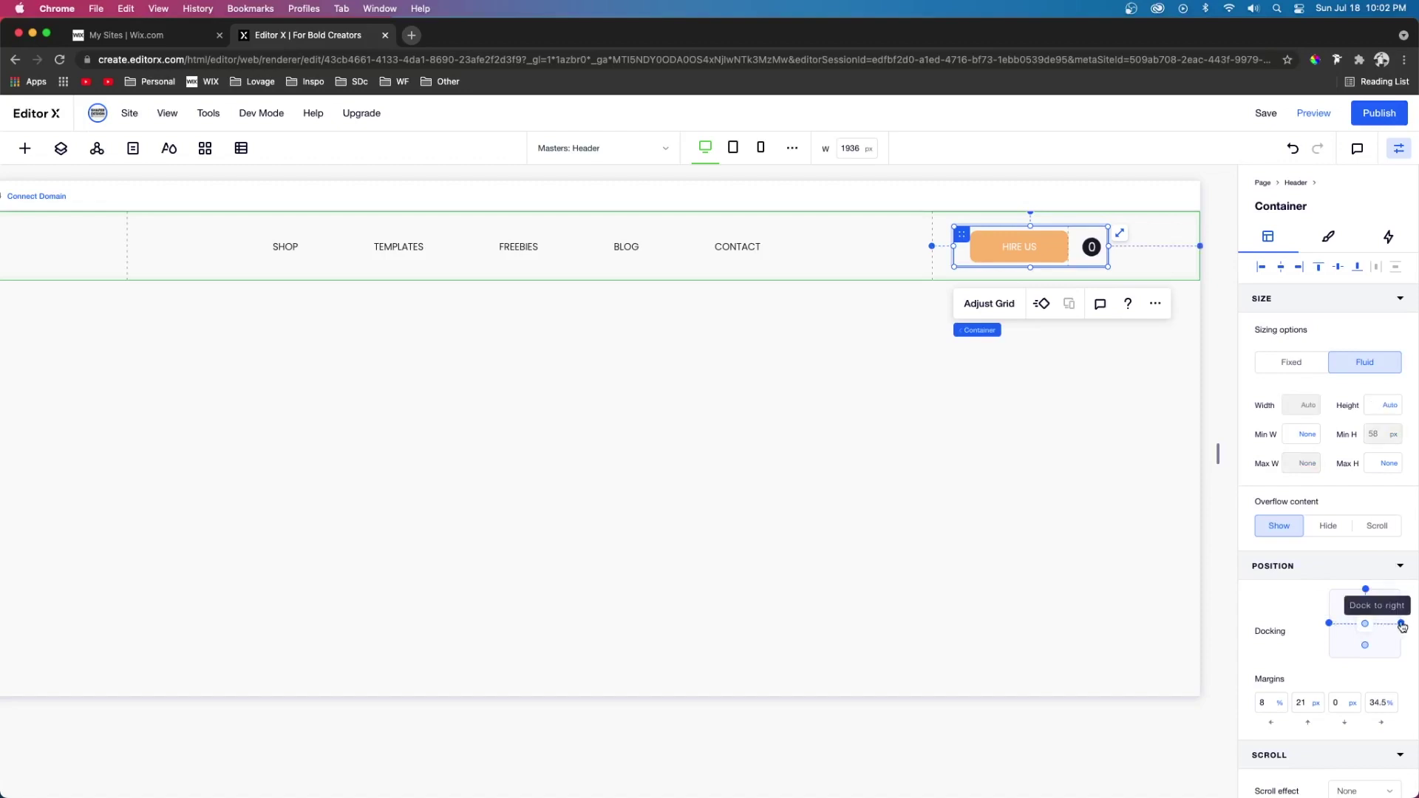
left_click(1365, 589)
left_click(1330, 625)
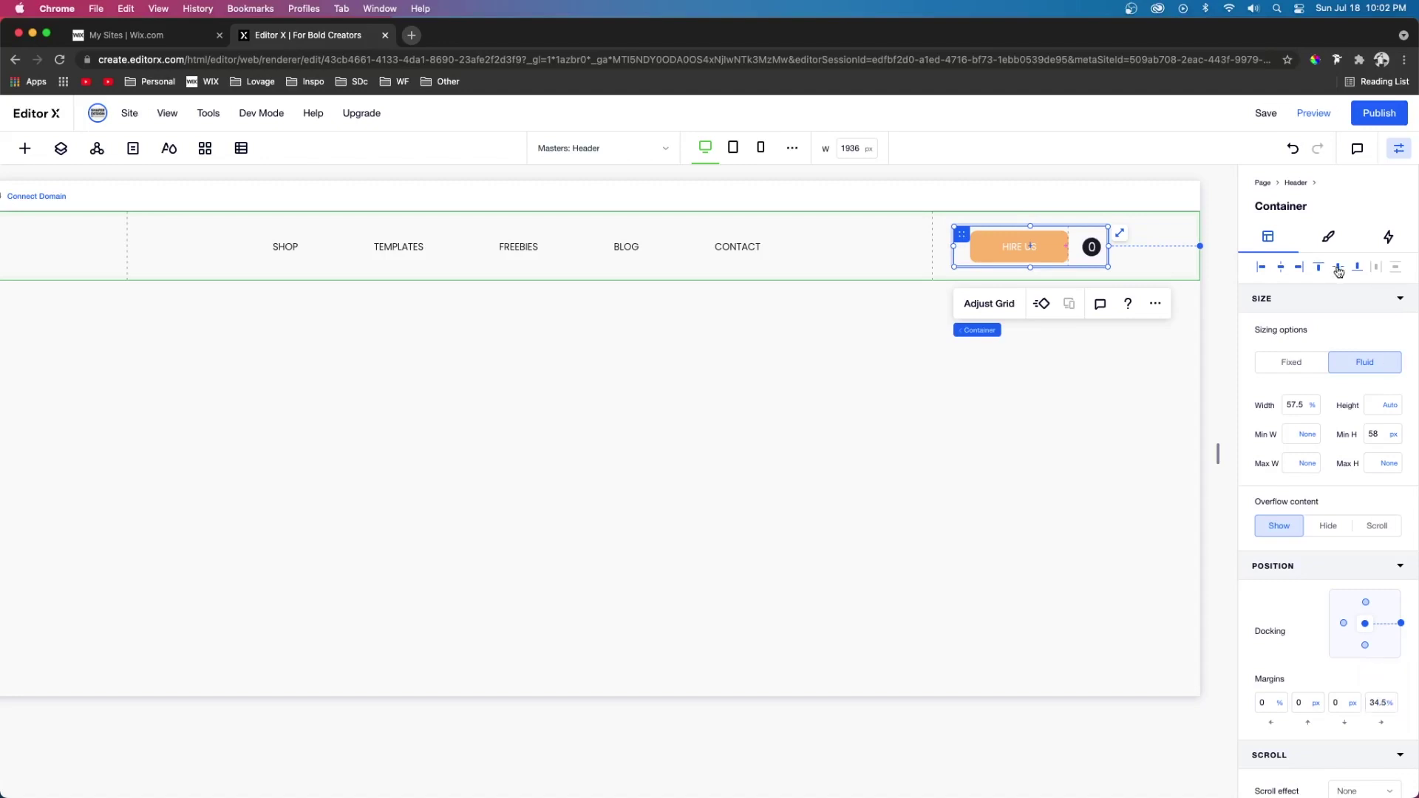
left_click(1392, 708)
left_click(1335, 754)
- Preview the site and narrow the preview width to check how the header responds
key("super+p")
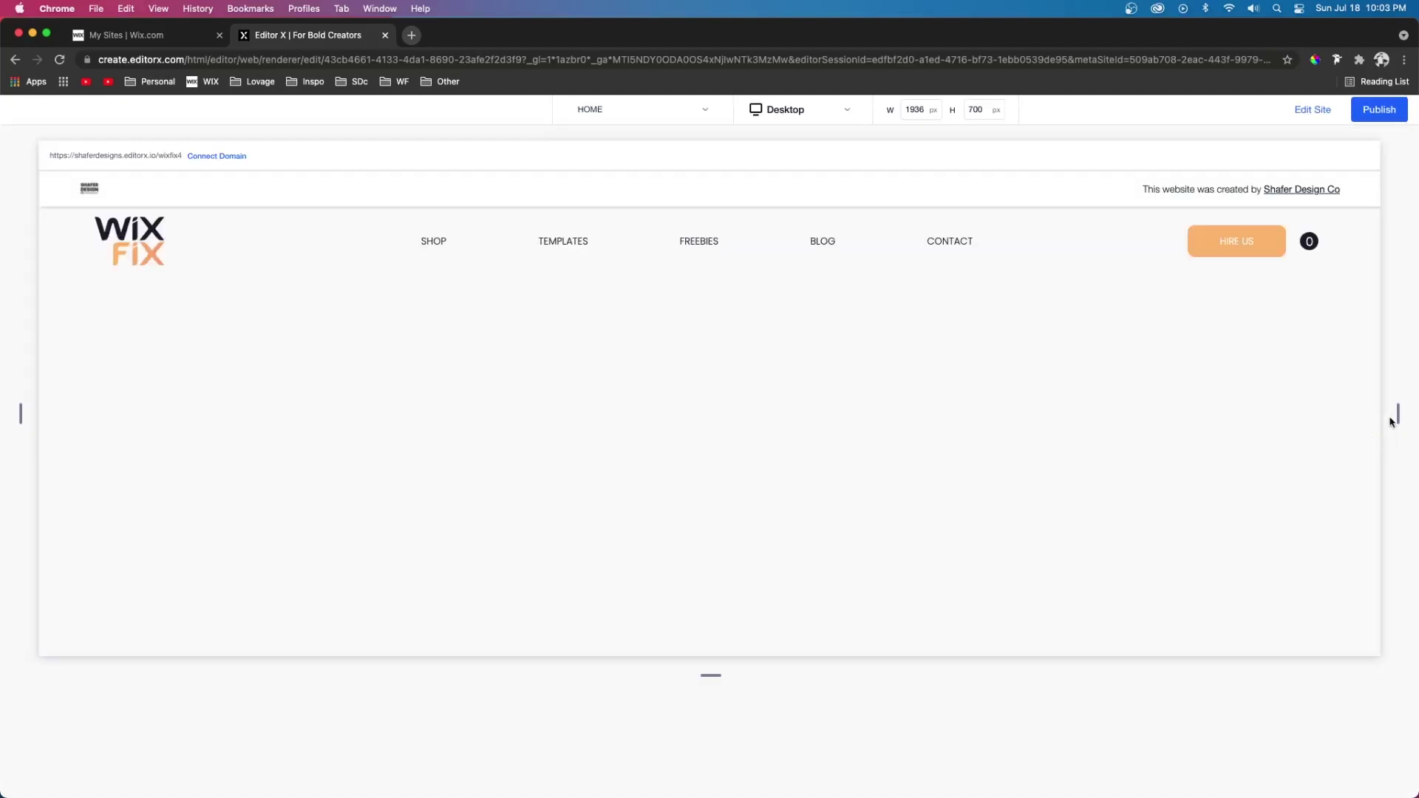
mouse_move(1374, 419)
left_mouse_down()
mouse_move(1072, 422)
mouse_move(1364, 418)
left_mouse_up()
key("super+p")
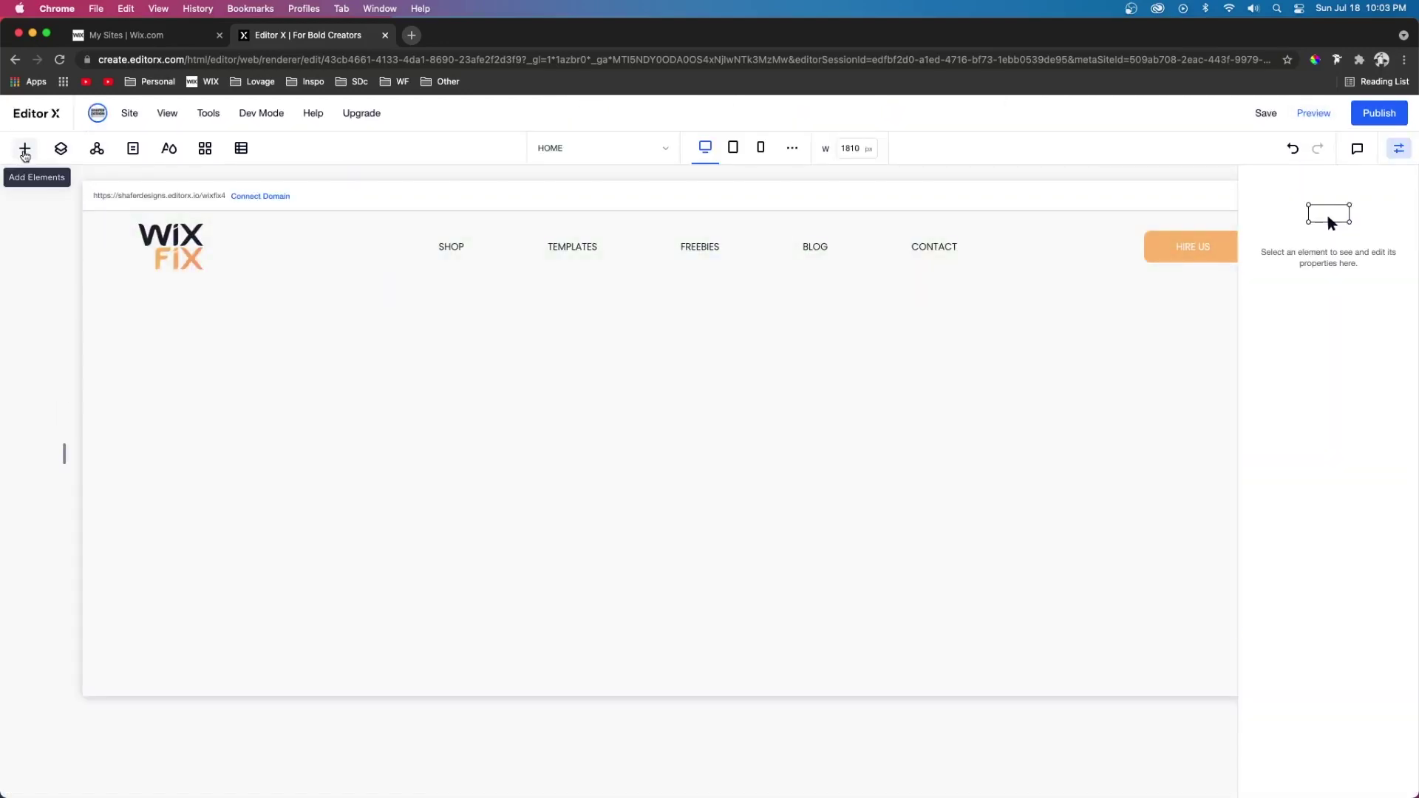
- Add a horizontal line along the header's lower edge and set its width to 100%
left_click(24, 150)
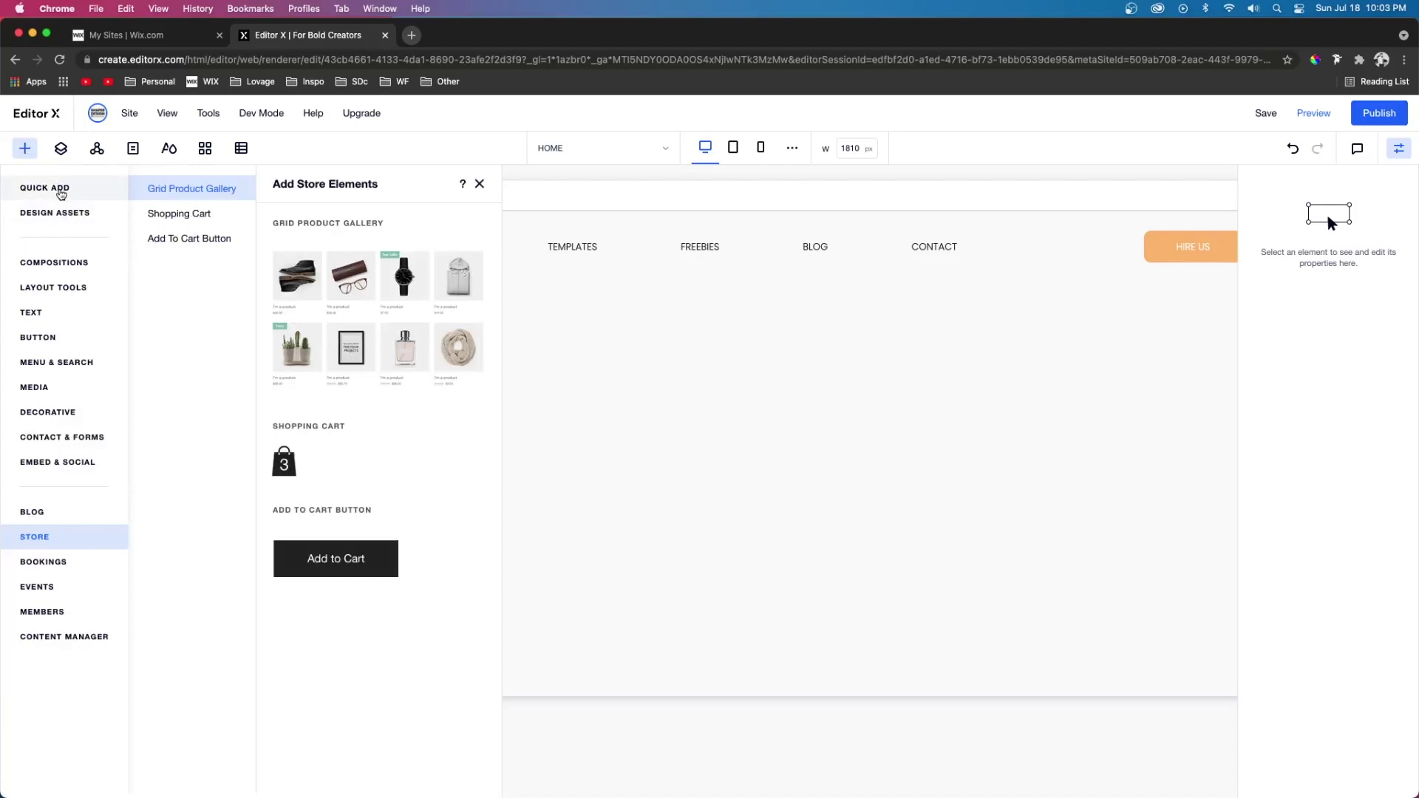
left_click(55, 188)
left_click_drag(250, 553, 1205, 275)
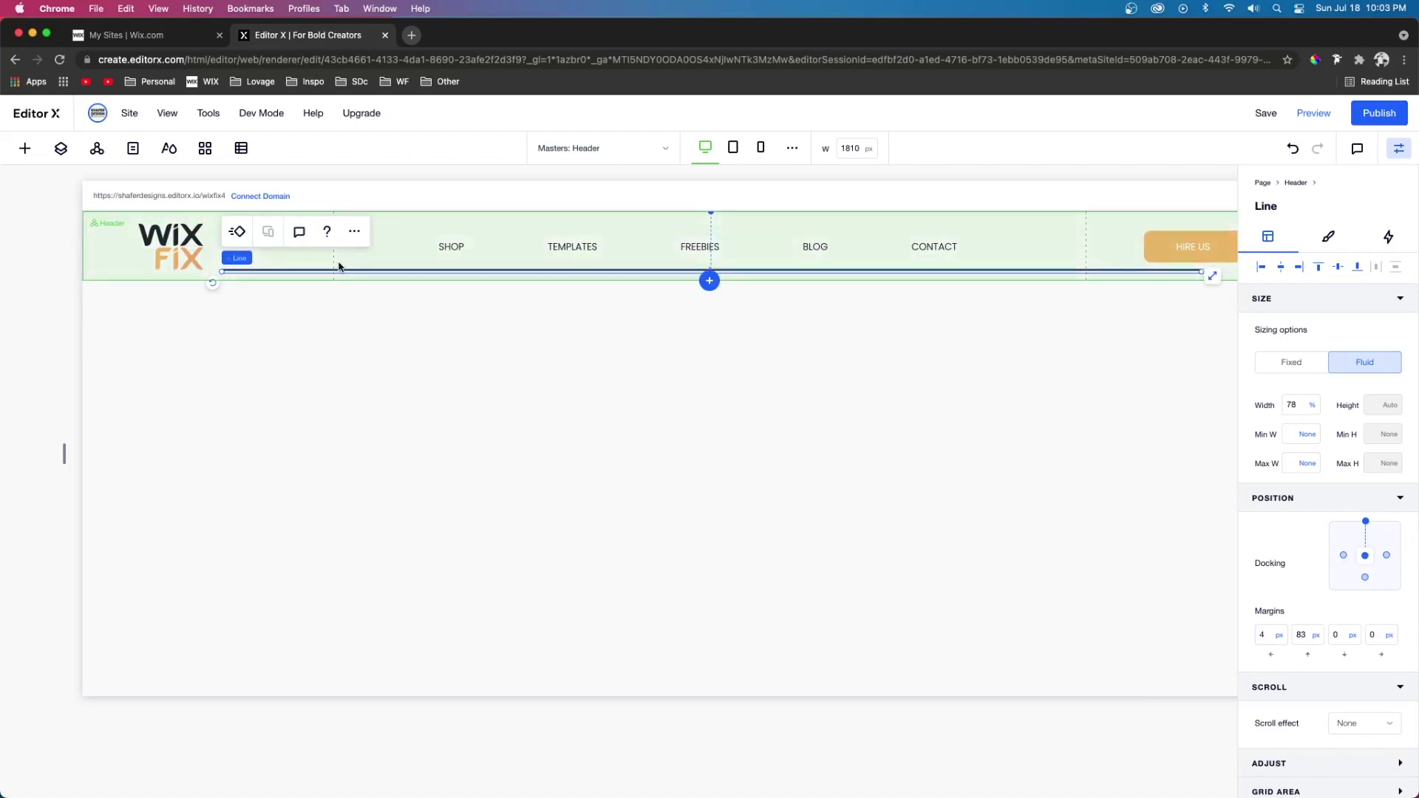
left_click(1299, 406)
key("Return")
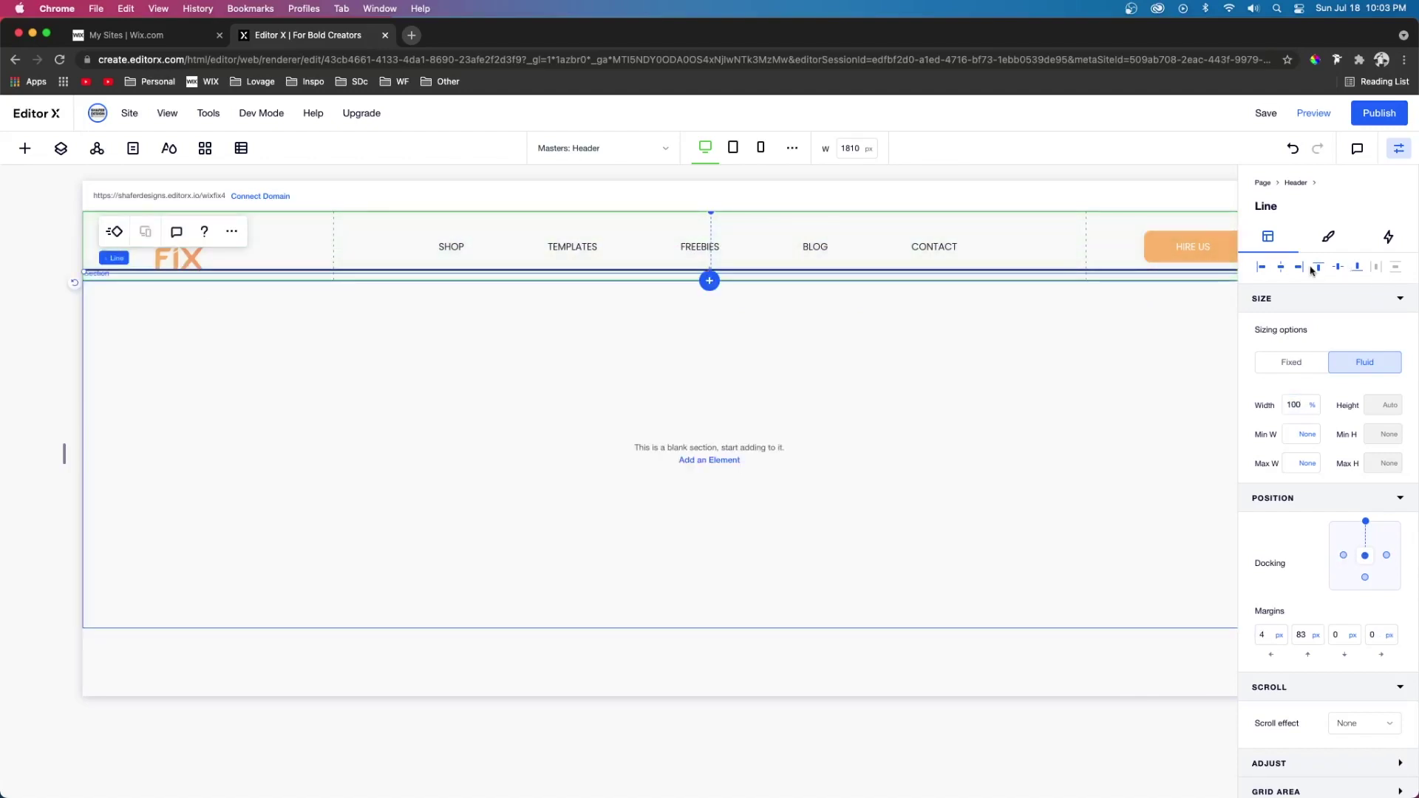
- Align the divider line to the header's bottom edge, with a line width of 1 px and a colour opacity of 20%
left_click(1358, 268)
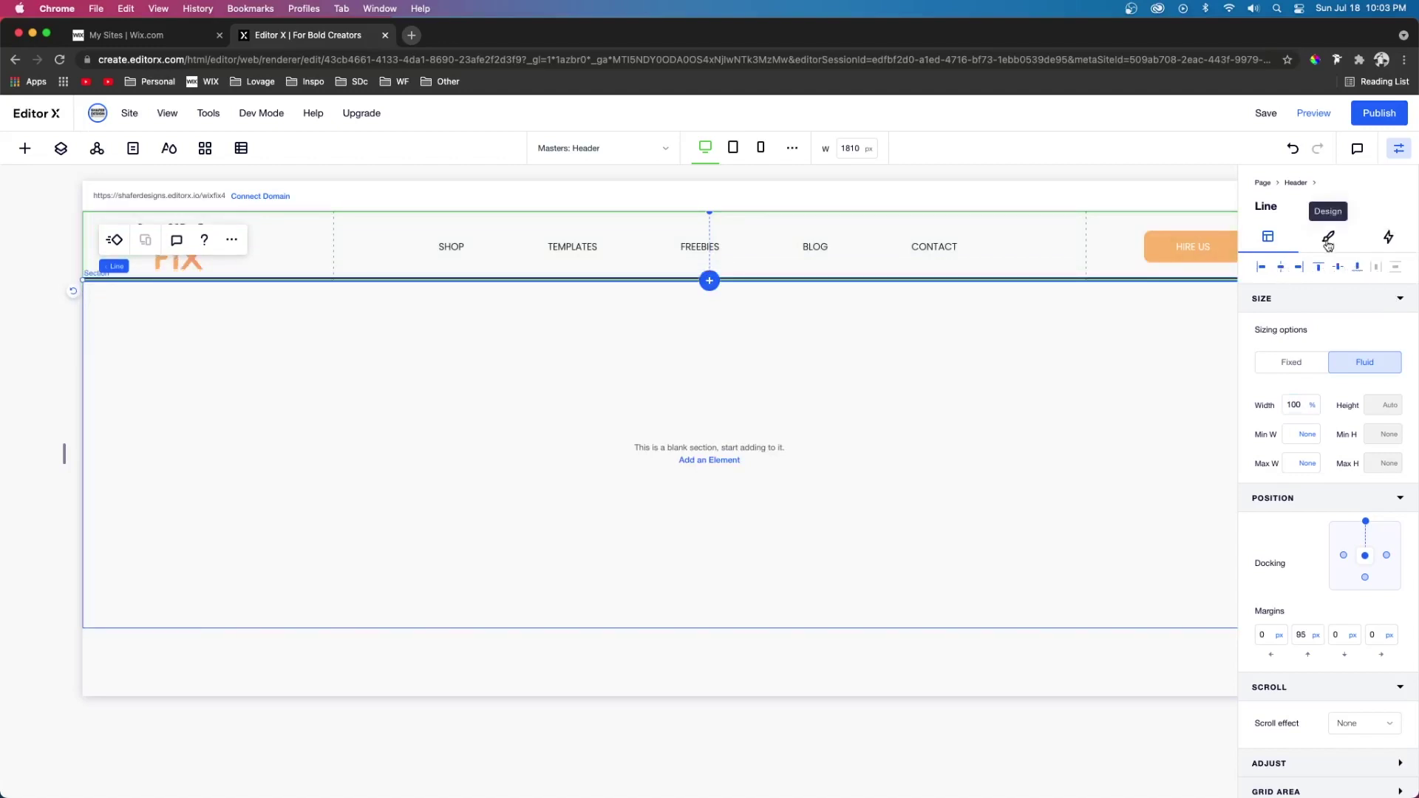
left_click(1328, 236)
left_click(1377, 442)
type("1")
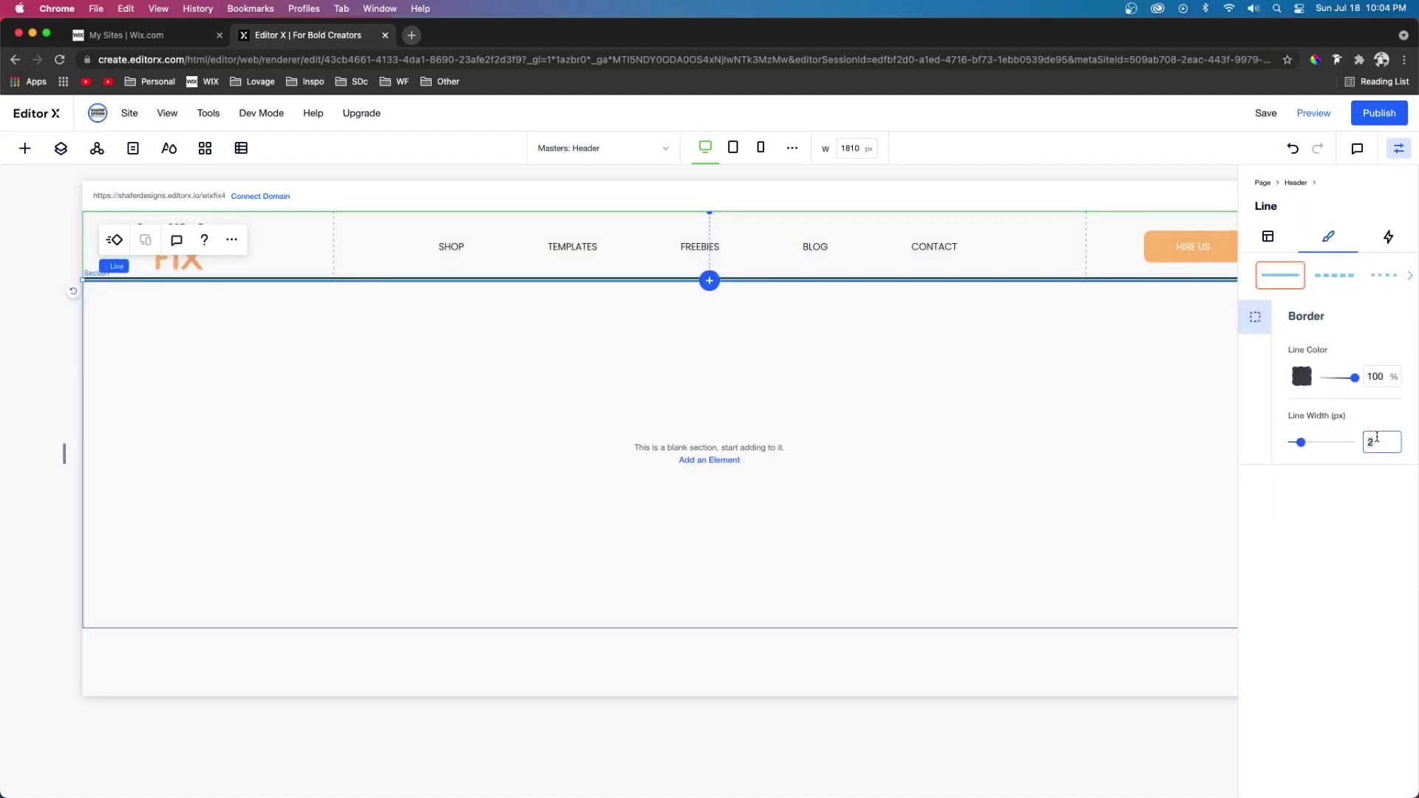
left_click(1384, 377)
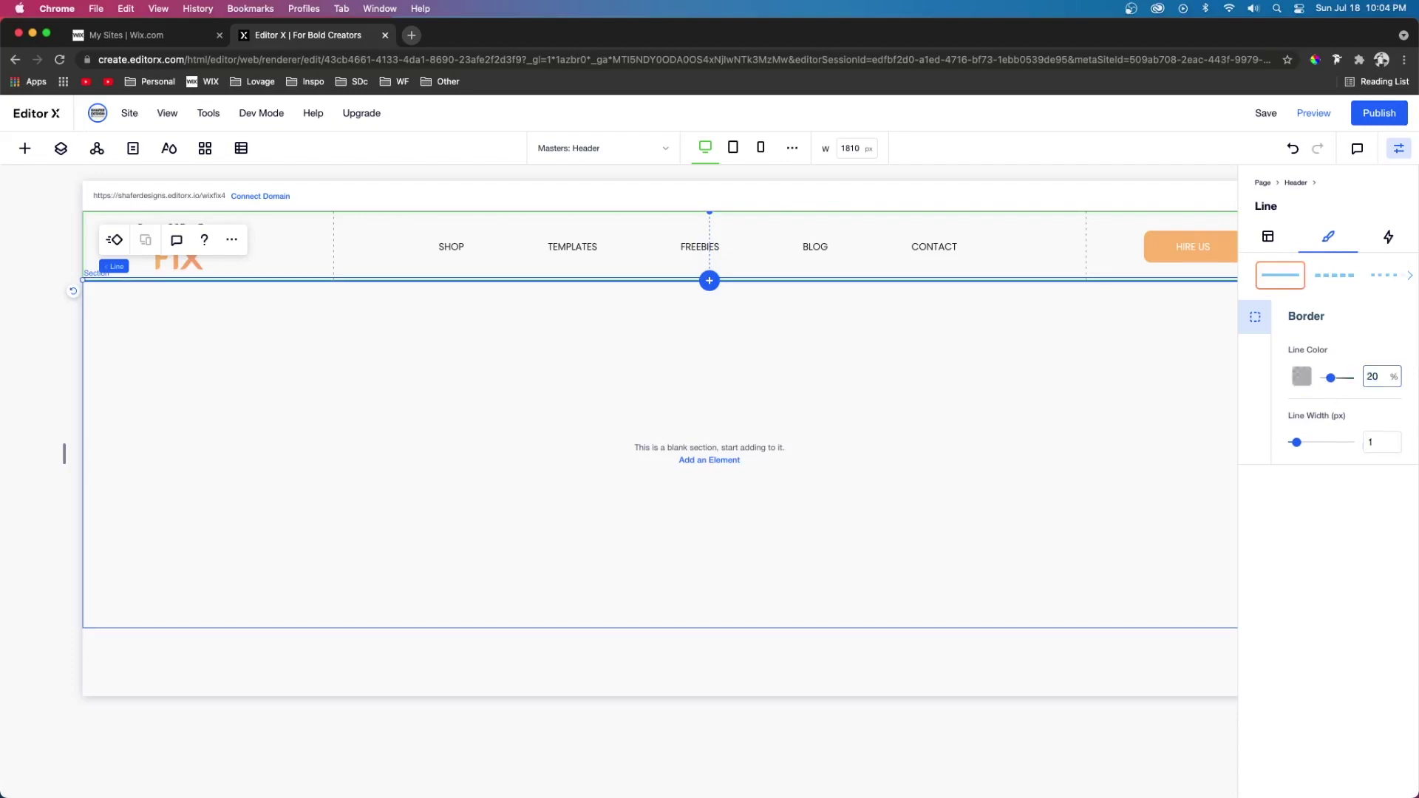
- Set the Hire Us button's minimum width to 130 px
left_click(1053, 252)
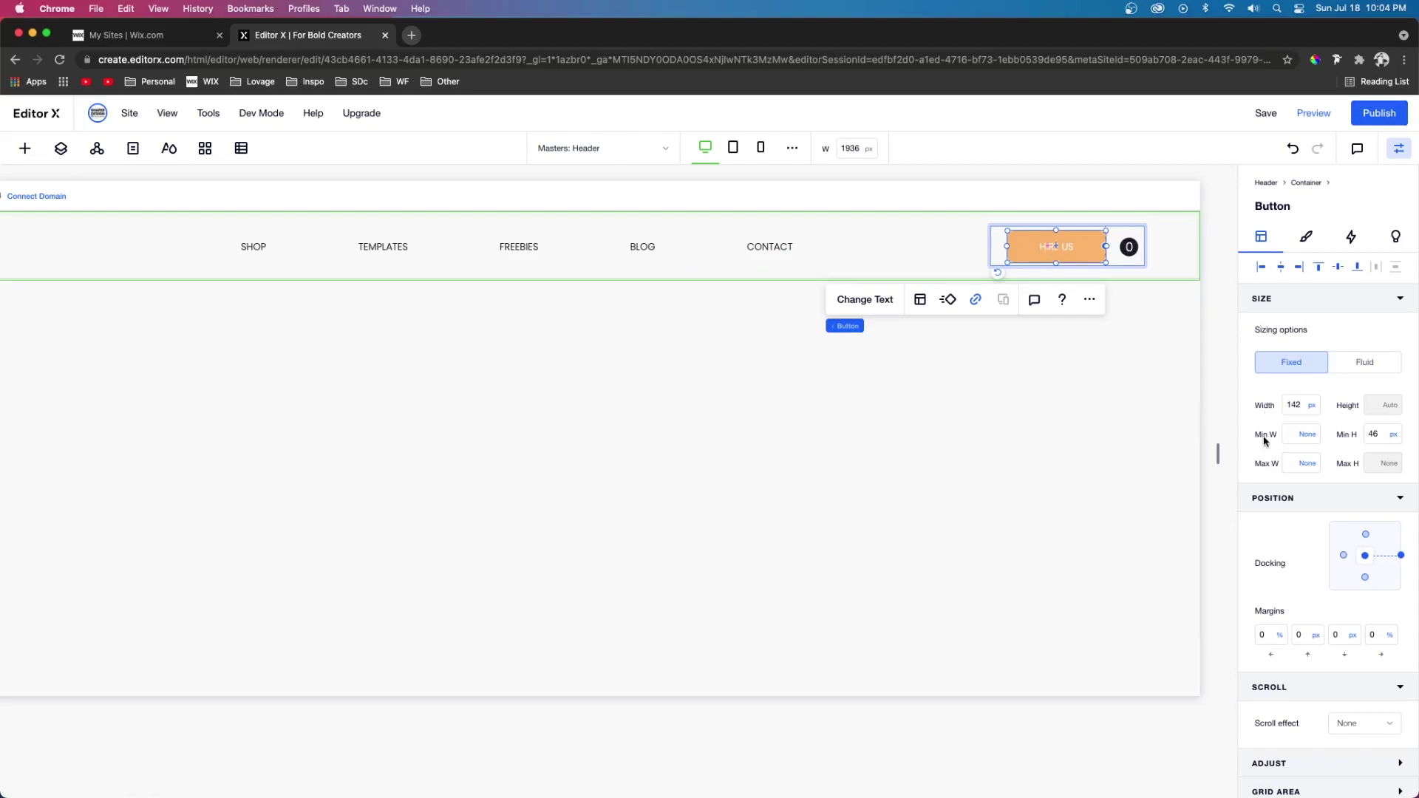
scroll(628, 250, "left", 3)
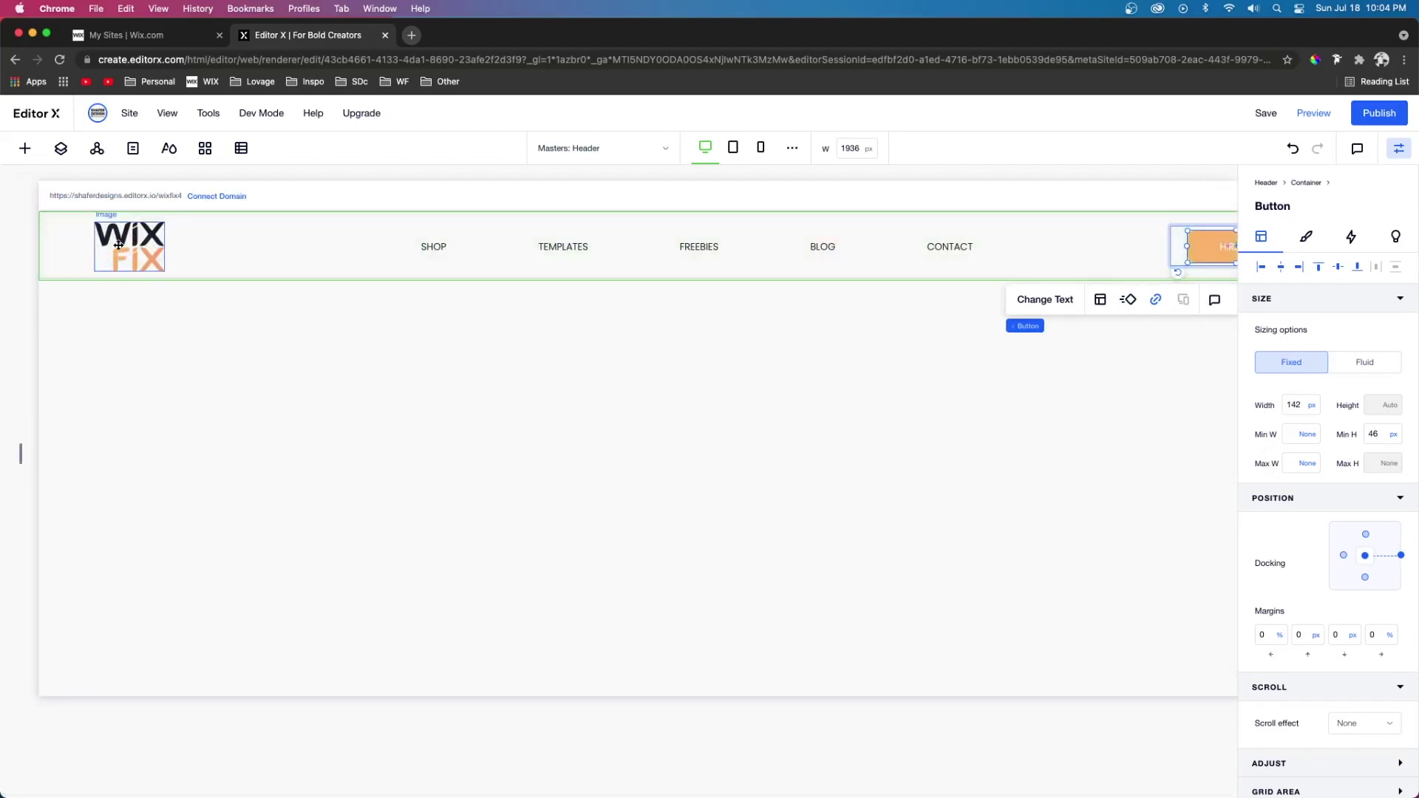
scroll(118, 245, "right", 3)
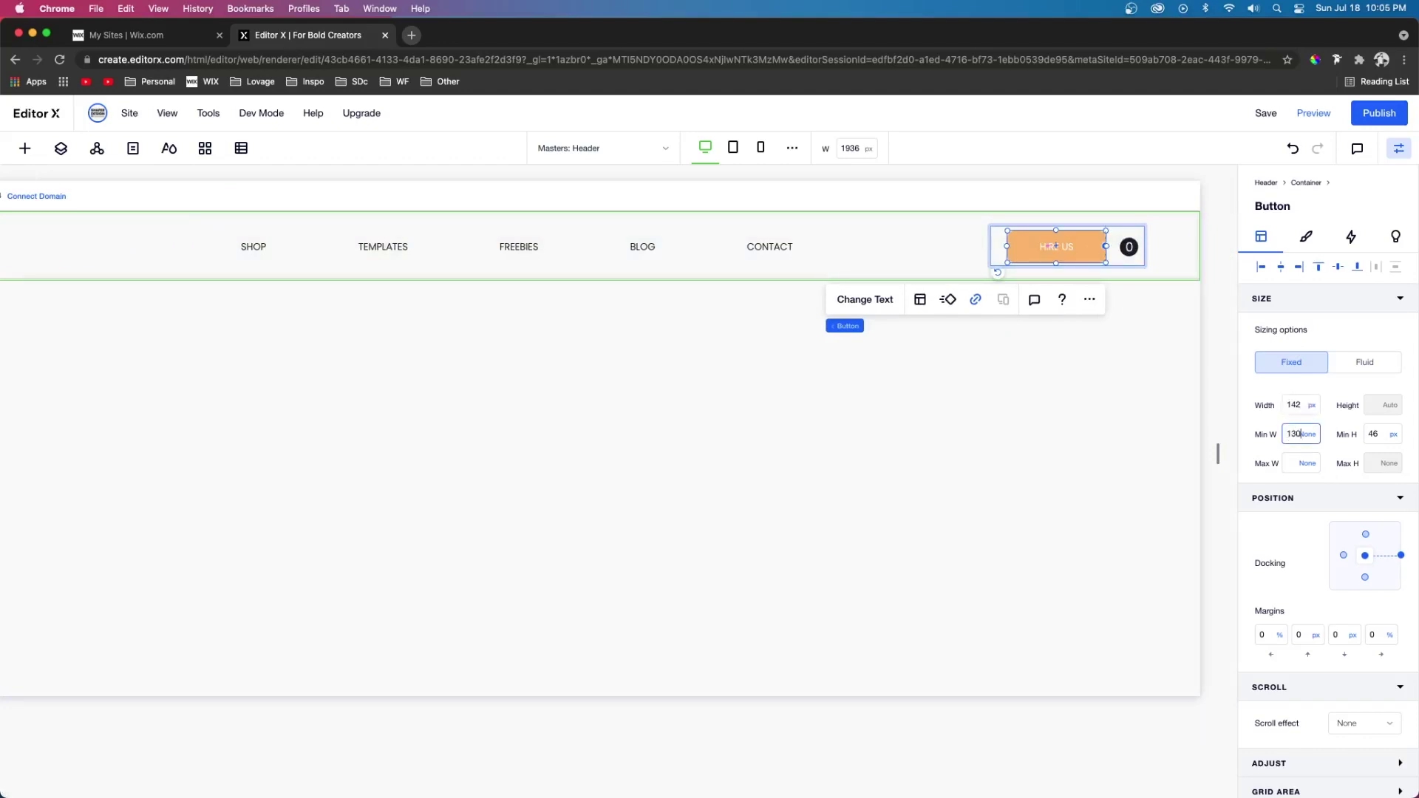
left_click(1287, 466)
- Set the minimum height of the blank section below the header to 1000 px
left_click(599, 280)
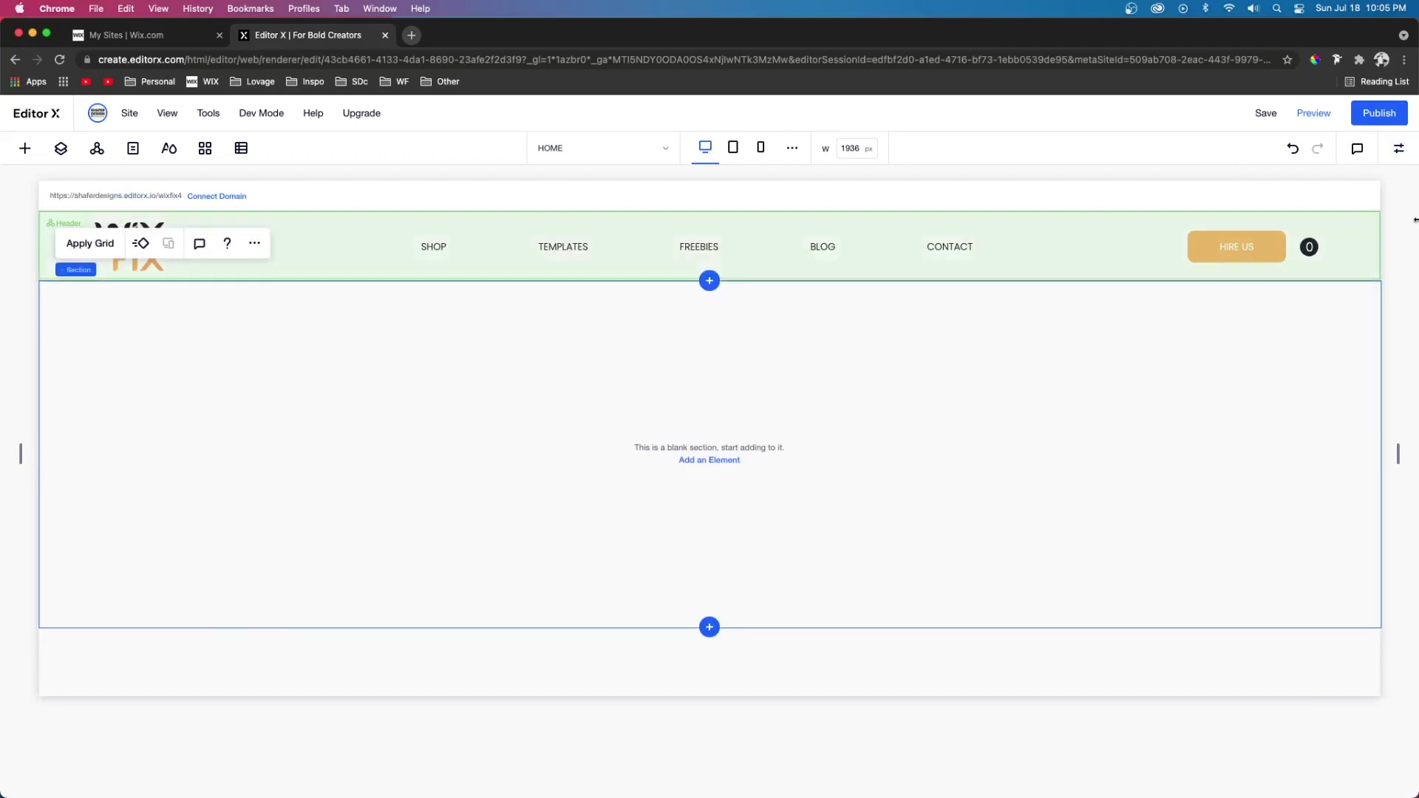
left_click(1399, 148)
left_click(1385, 435)
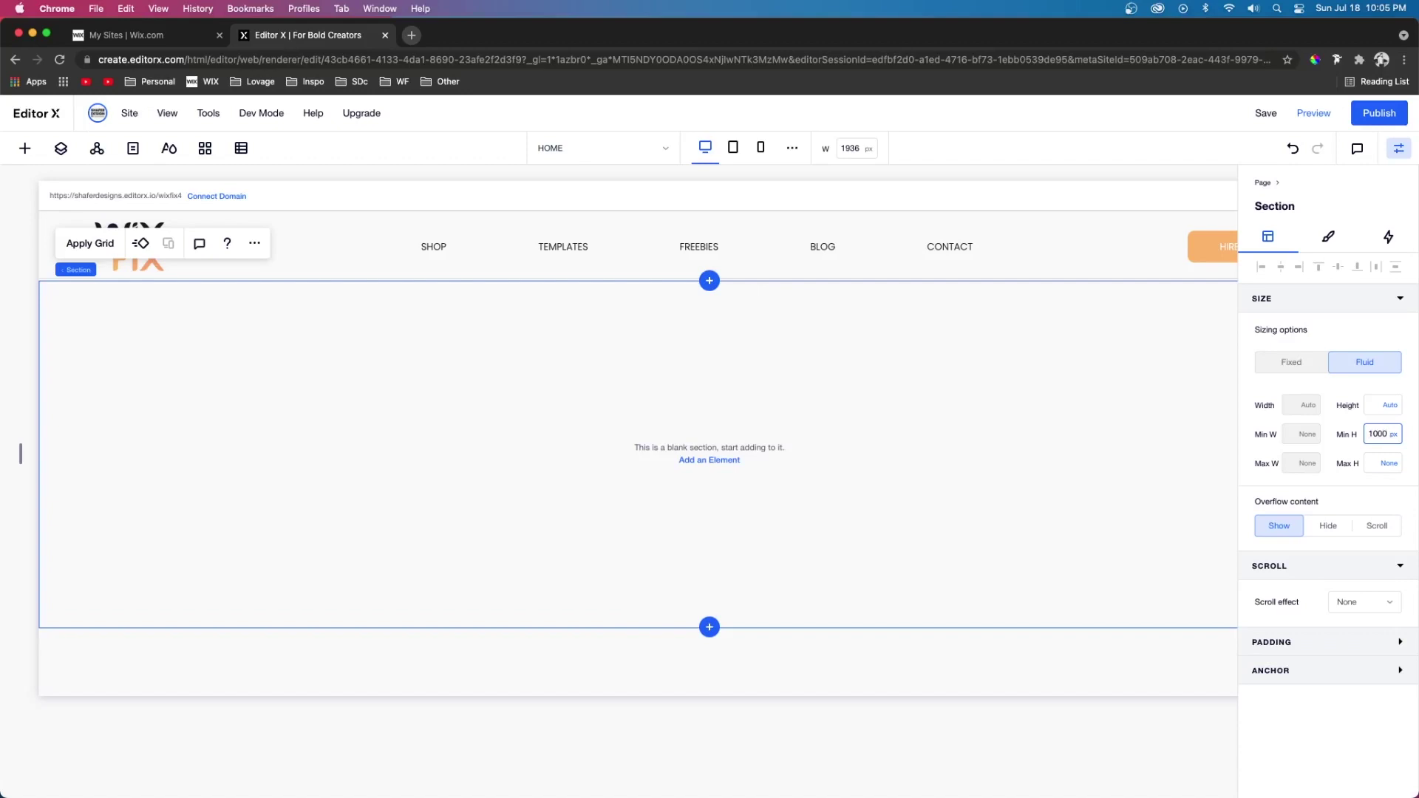
left_click(640, 465)
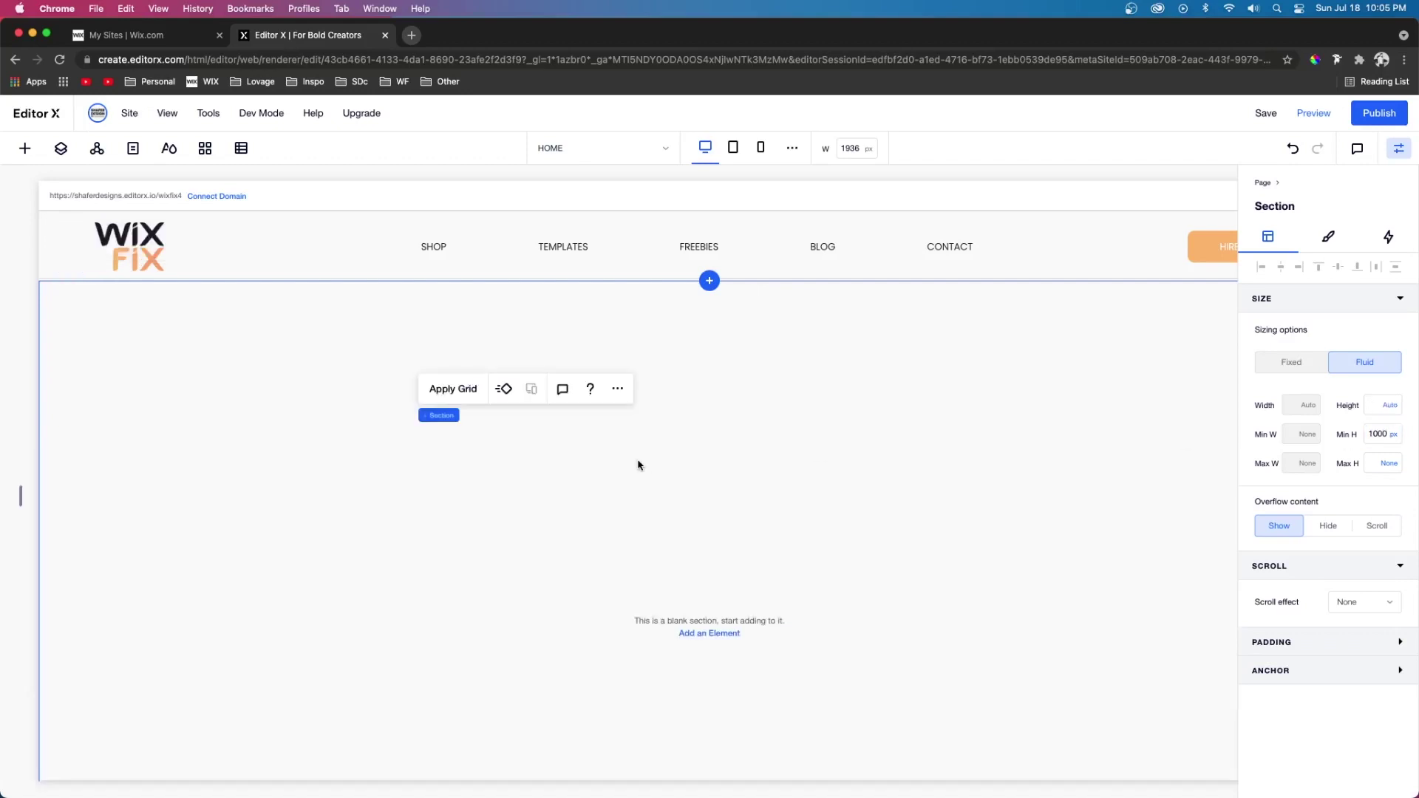
- Add the orange gradient image from the site files to the blank section and stretch it to fill the section
left_click(21, 152)
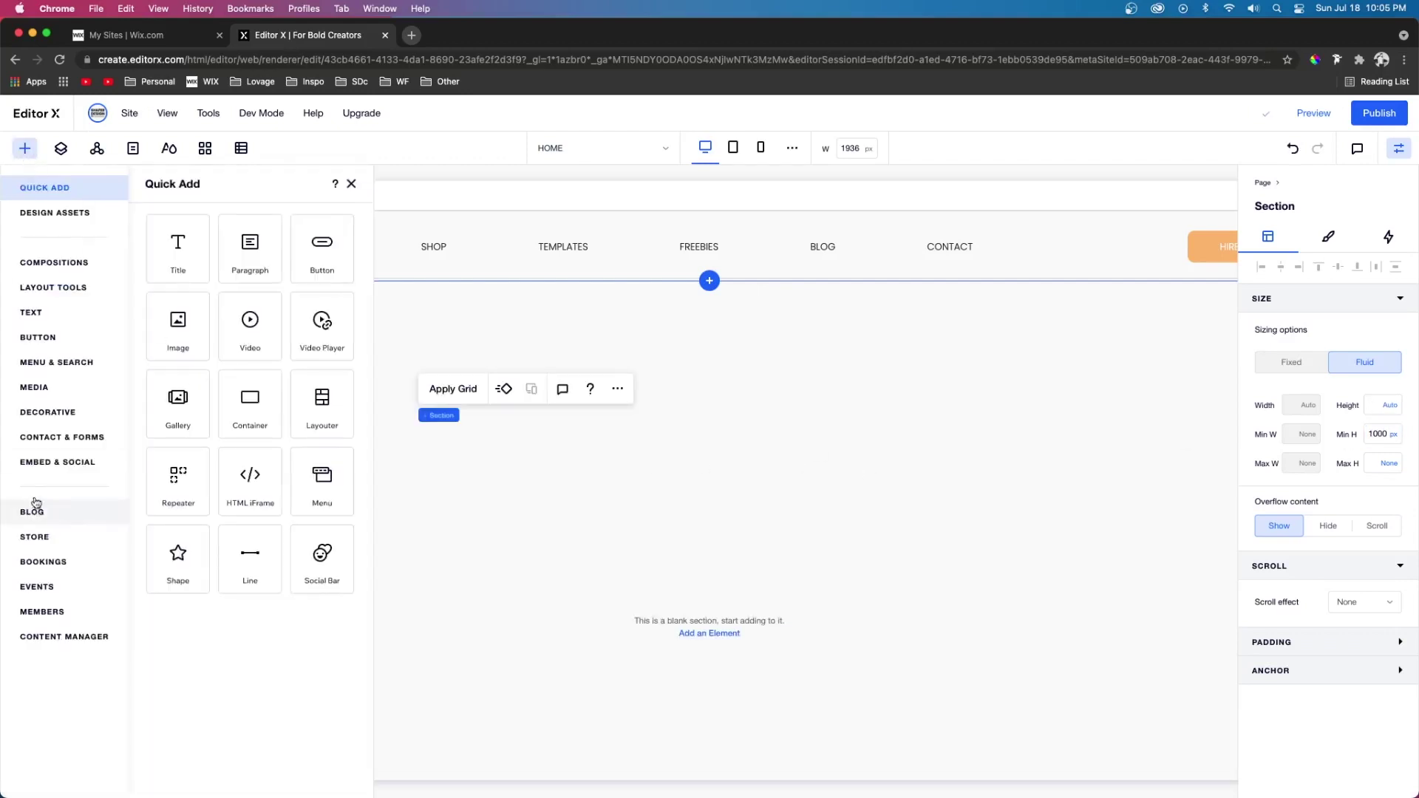
left_click(34, 386)
left_click(397, 515)
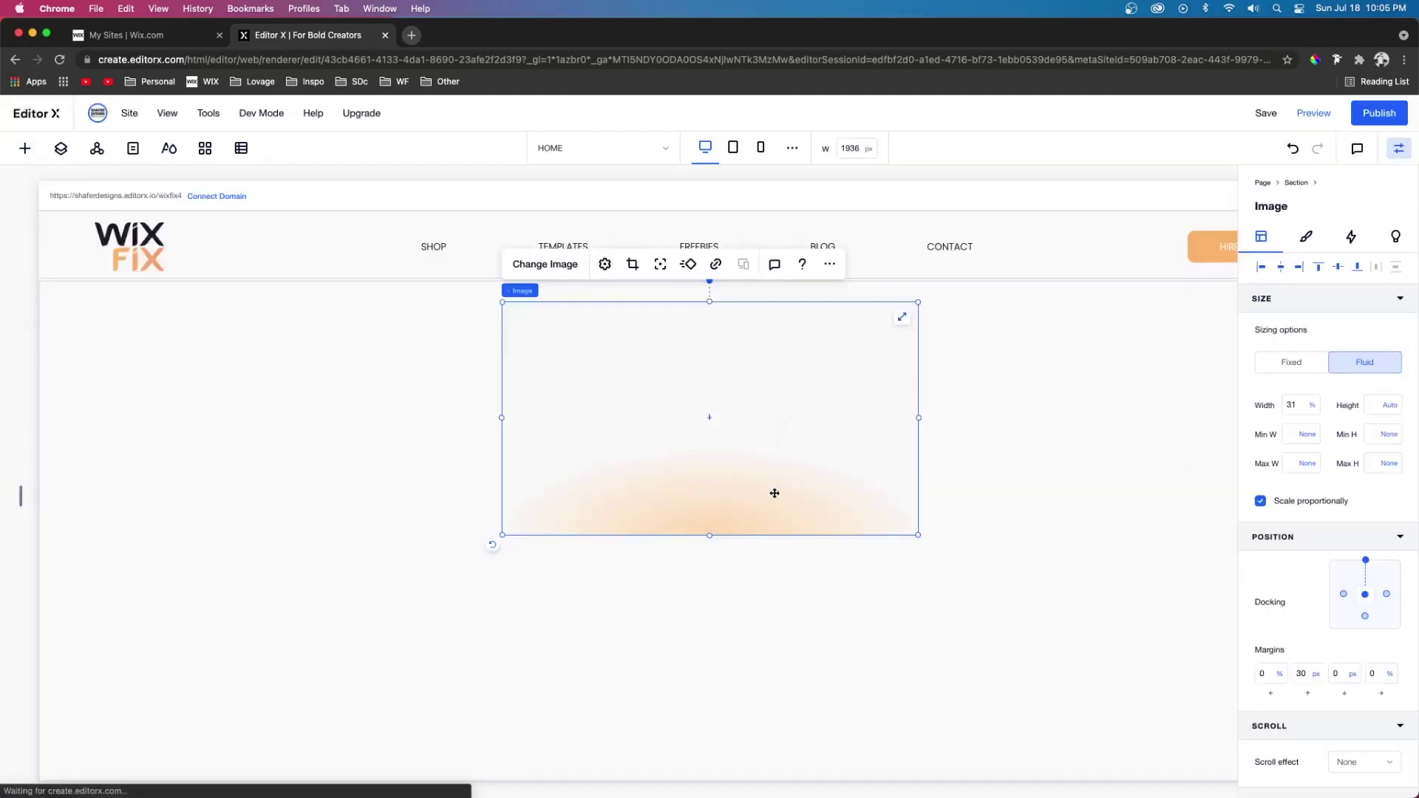
left_click_drag(773, 491, 782, 513)
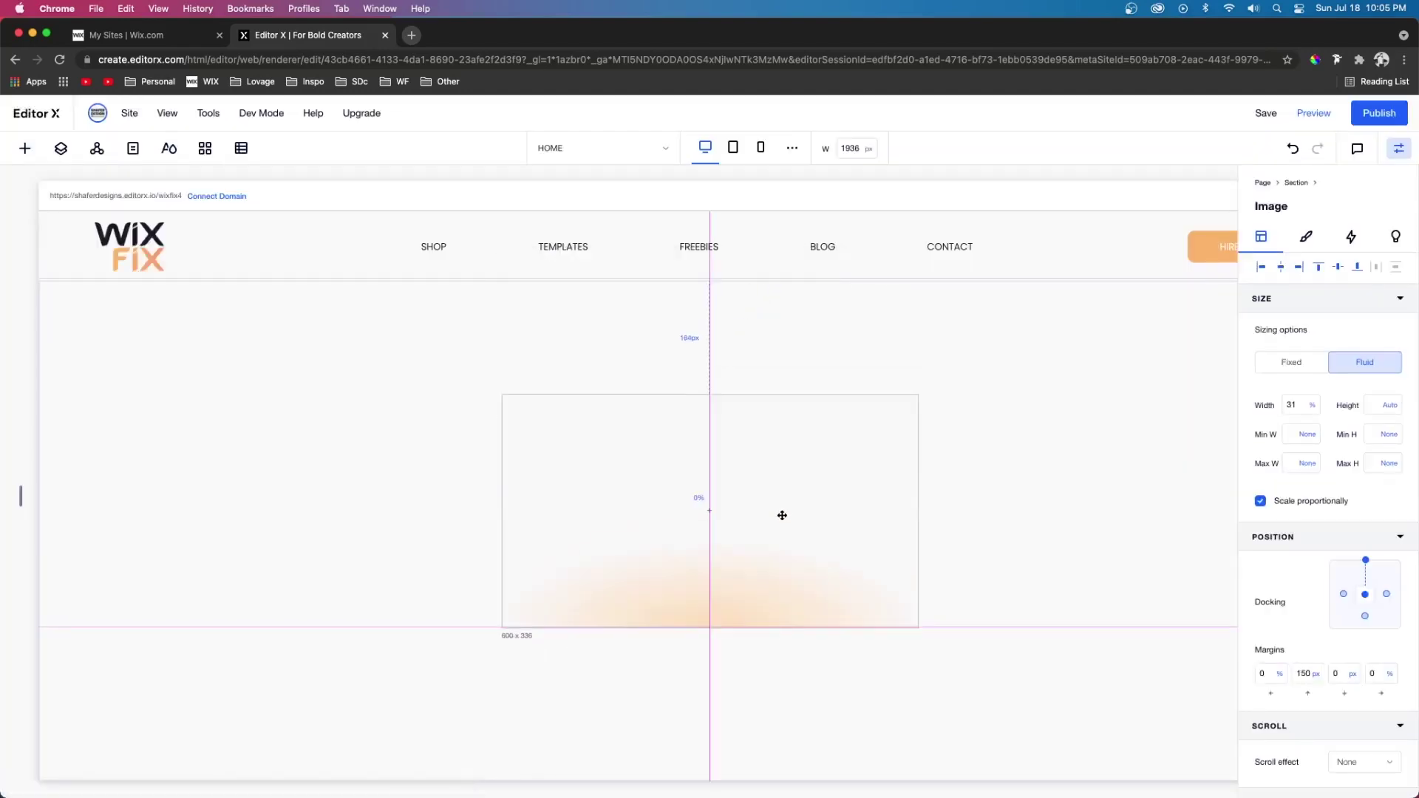
left_click(903, 411)
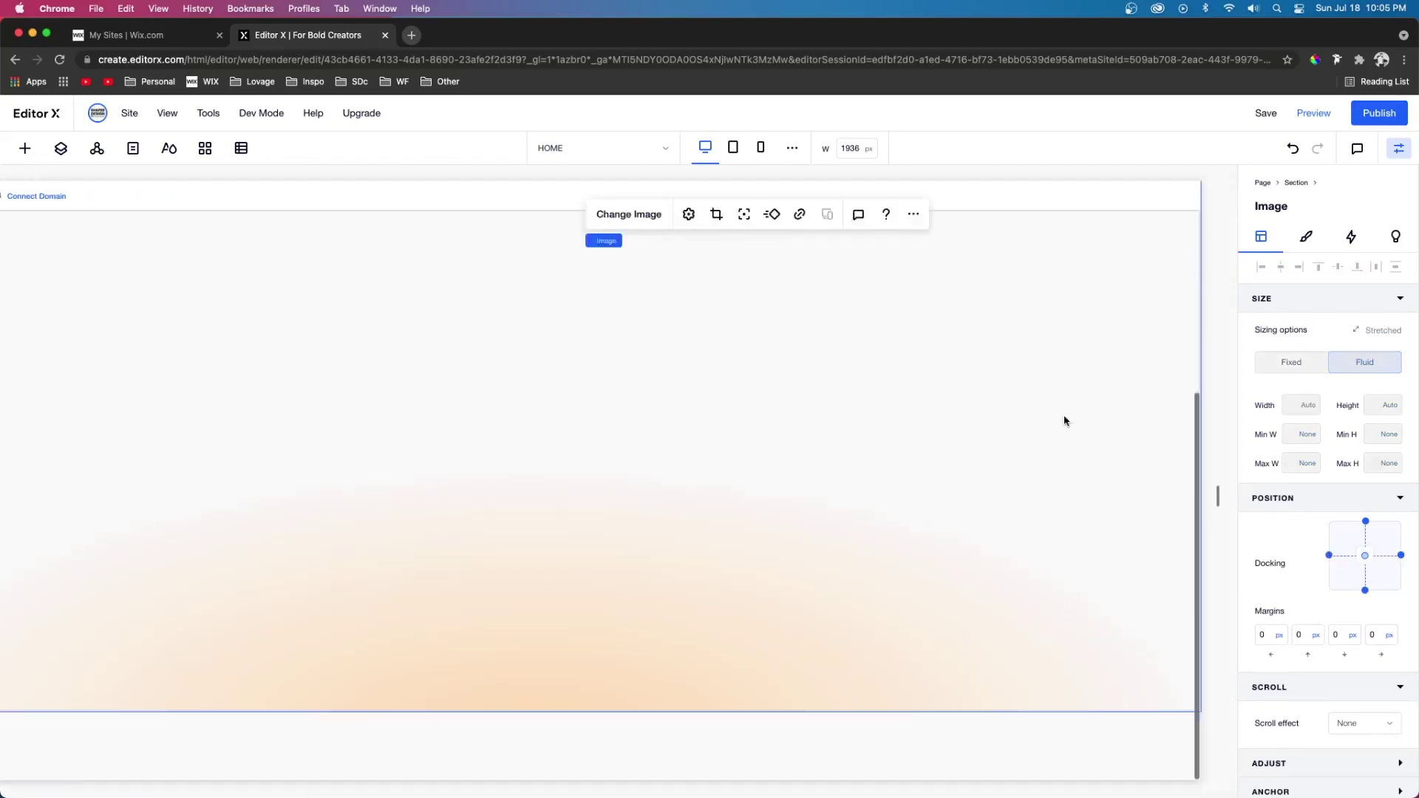
- Add the Plus Icons.png pattern at the section's left edge and place a second one at its upper right edge
left_click(24, 151)
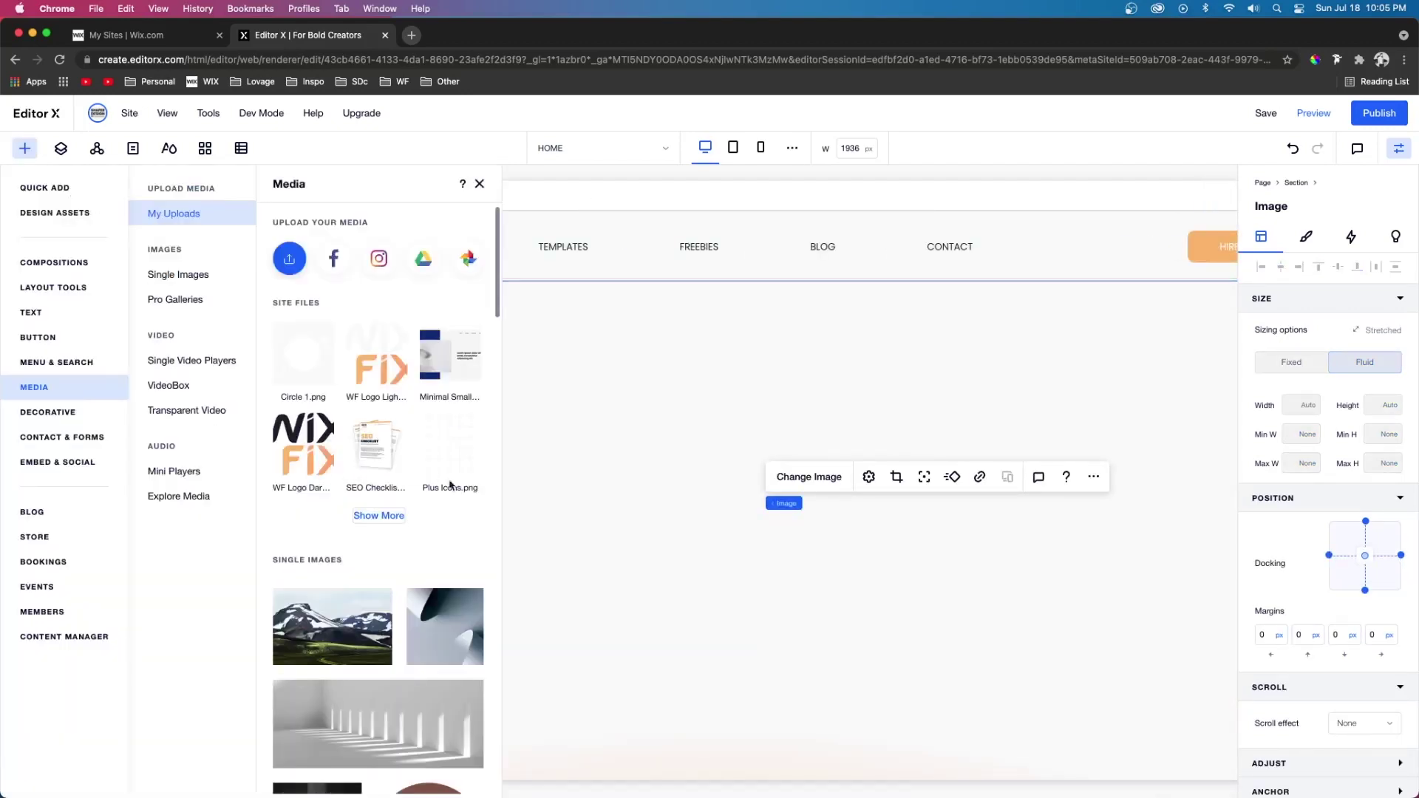
left_click_drag(453, 452, 703, 539)
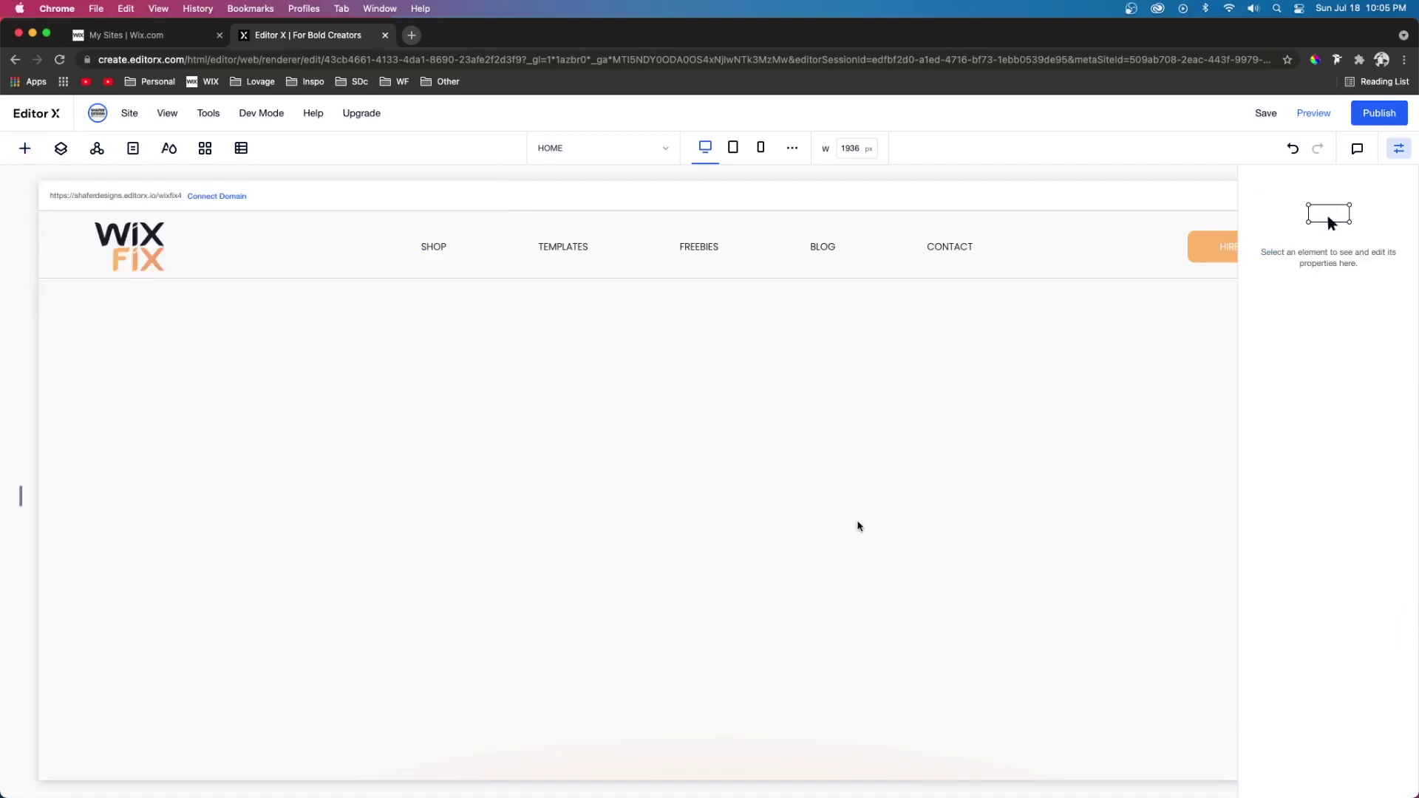
left_click(133, 612)
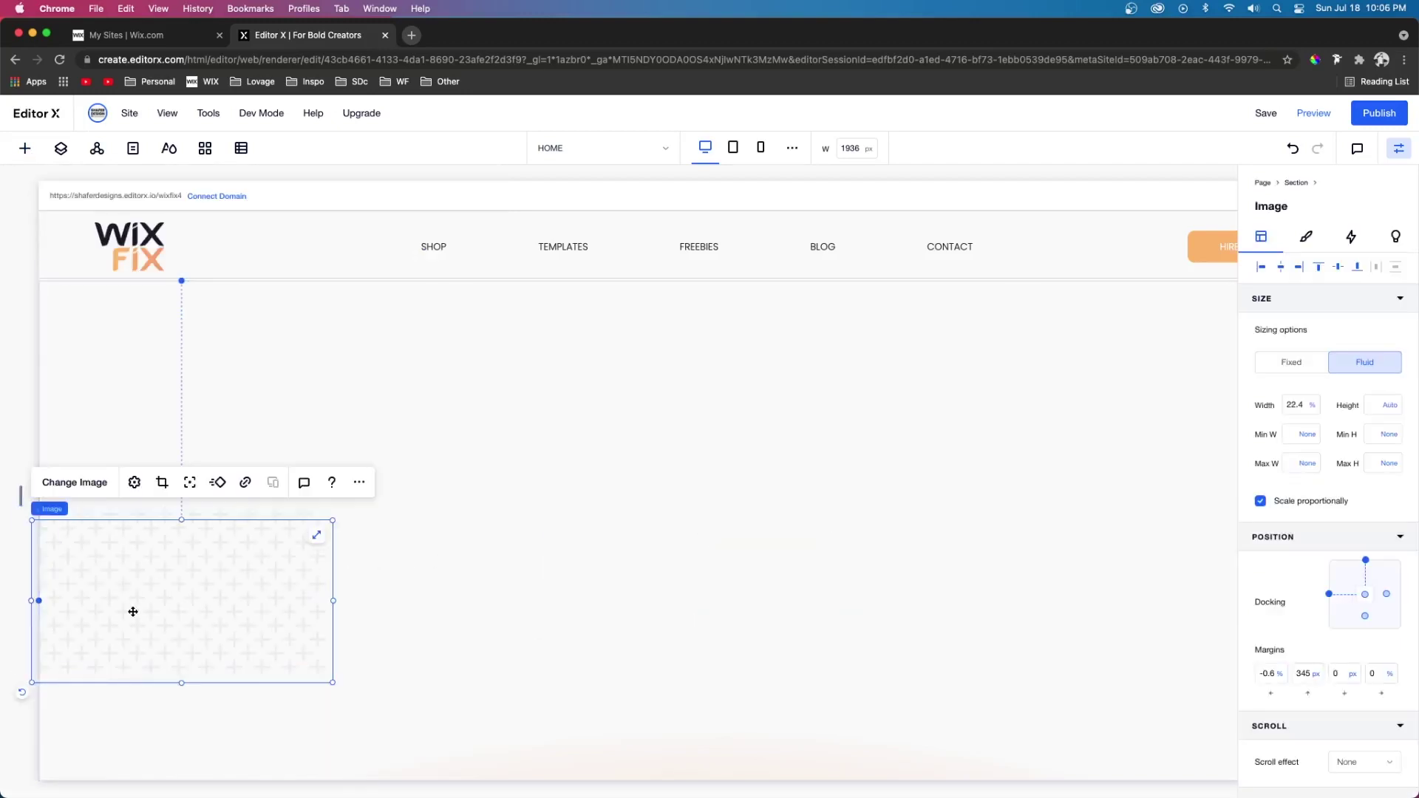
left_click_drag(642, 527, 1205, 460)
- Add the three people photos and arrange them with the two women at left, the man upper right and the laughing woman lower right
left_click(24, 147)
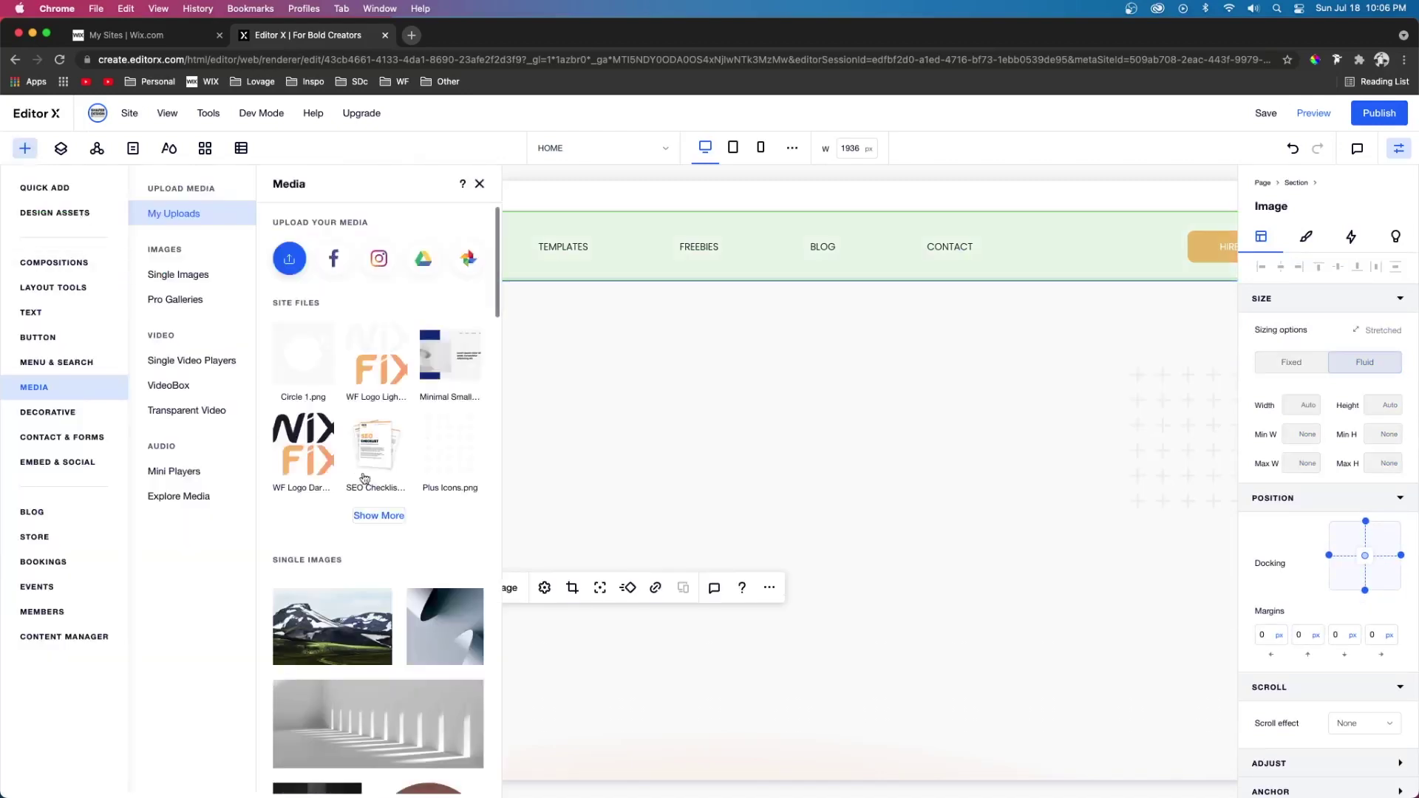
left_click_drag(449, 650, 482, 563)
left_click_drag(388, 470, 315, 458)
left_click(367, 460)
left_click_drag(710, 592, 1077, 383)
key("Escape")
left_click(1058, 609)
left_click_drag(1067, 533, 1067, 419)
left_click_drag(1035, 358, 1094, 363)
- Set the scroll behavior of the three people photos to Parallax
left_click(270, 392)
left_click(254, 312)
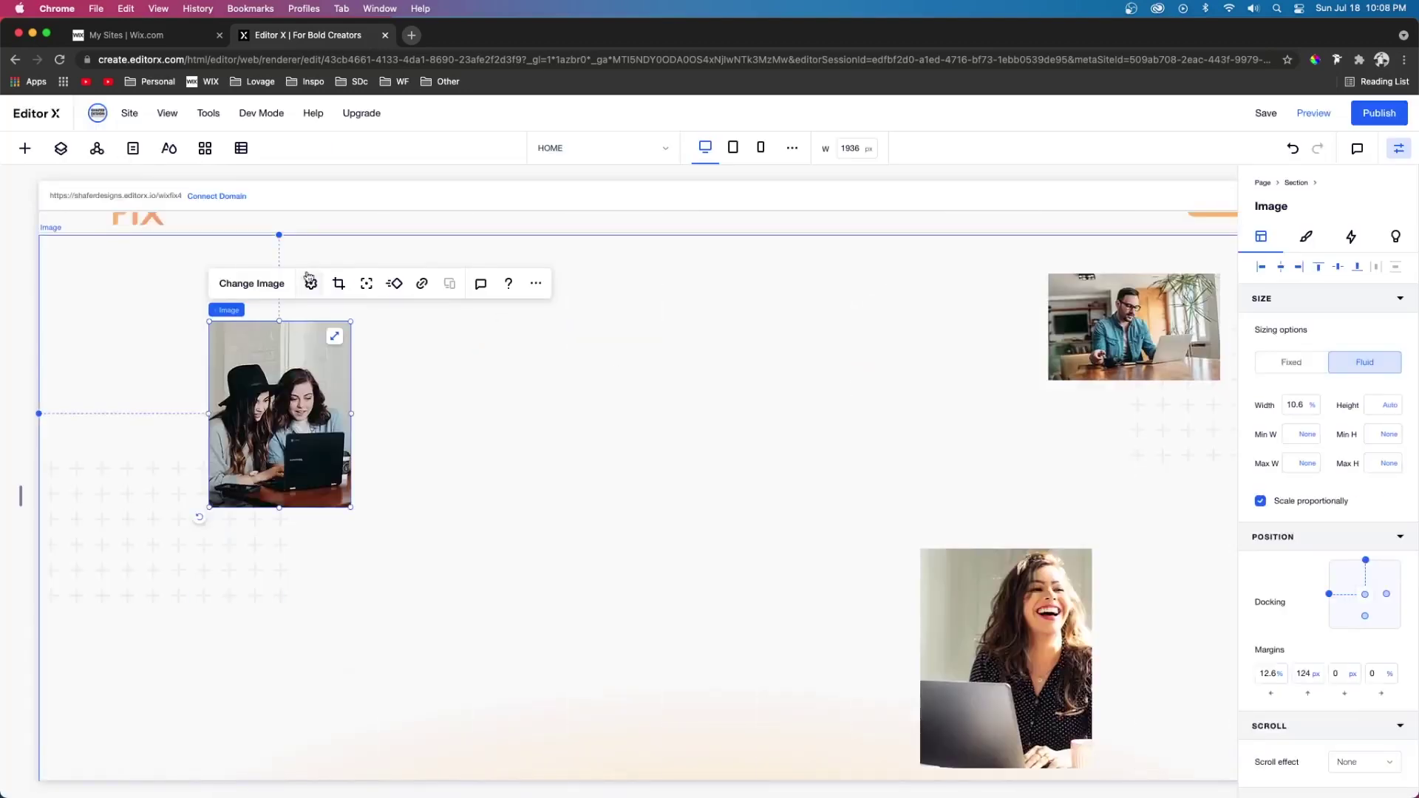
left_click(310, 284)
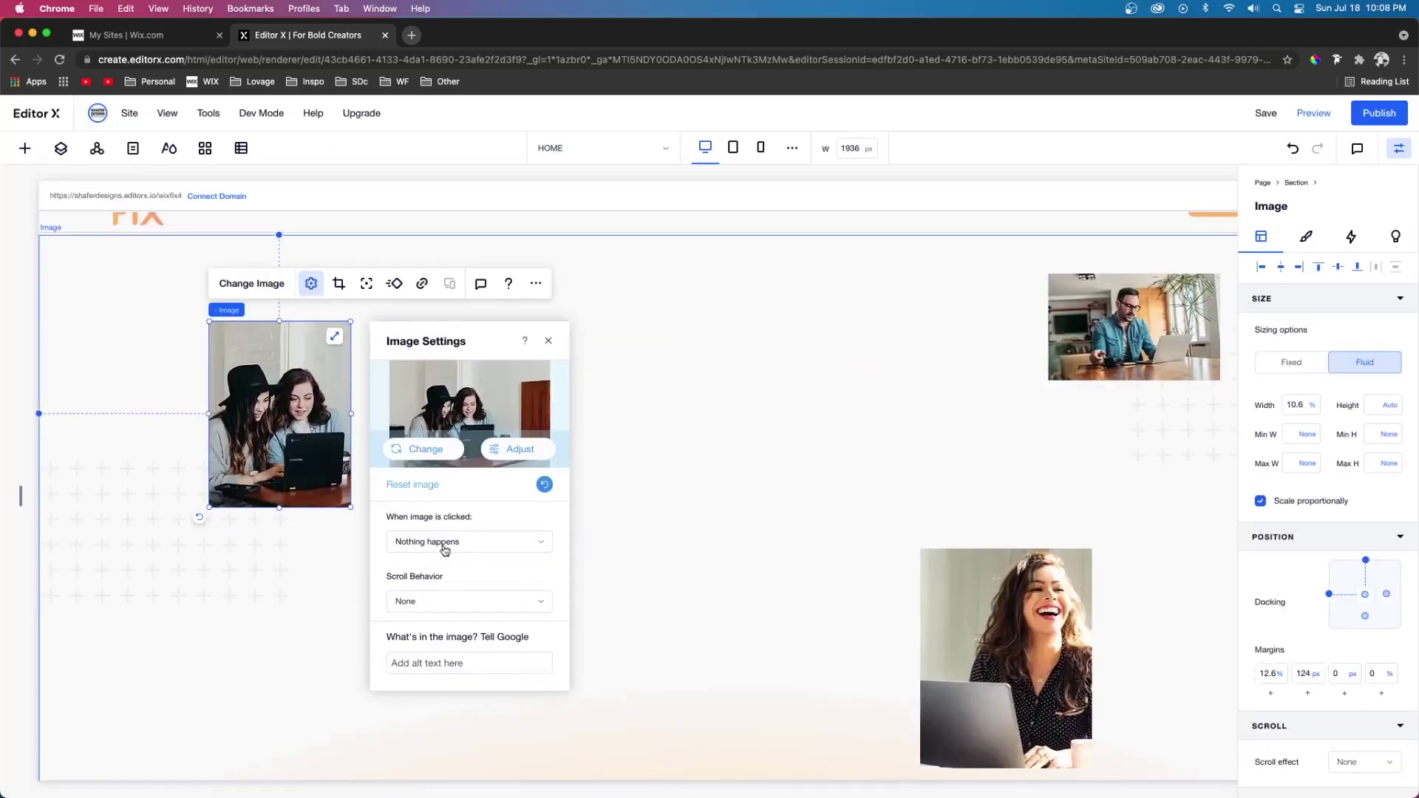
left_click(442, 610)
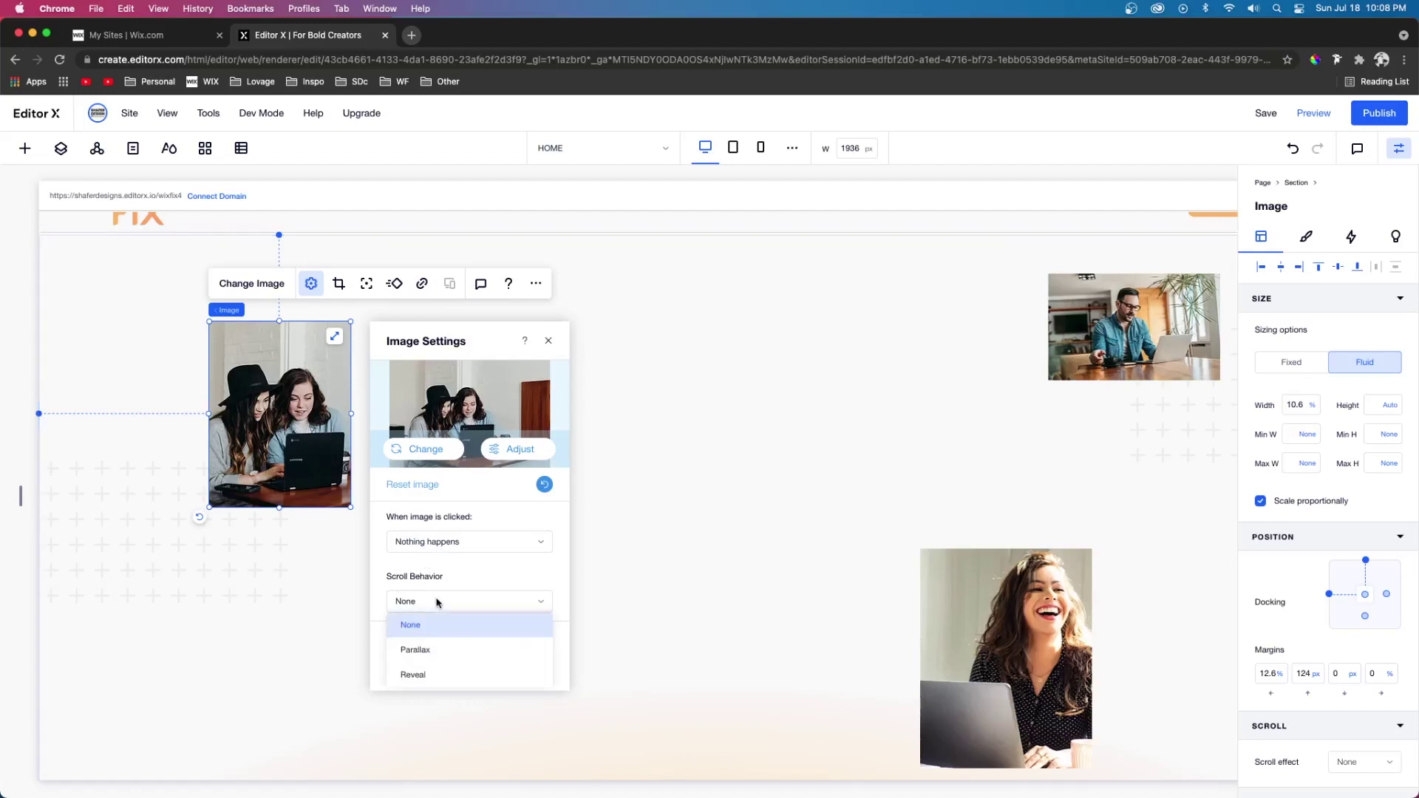
left_click(437, 656)
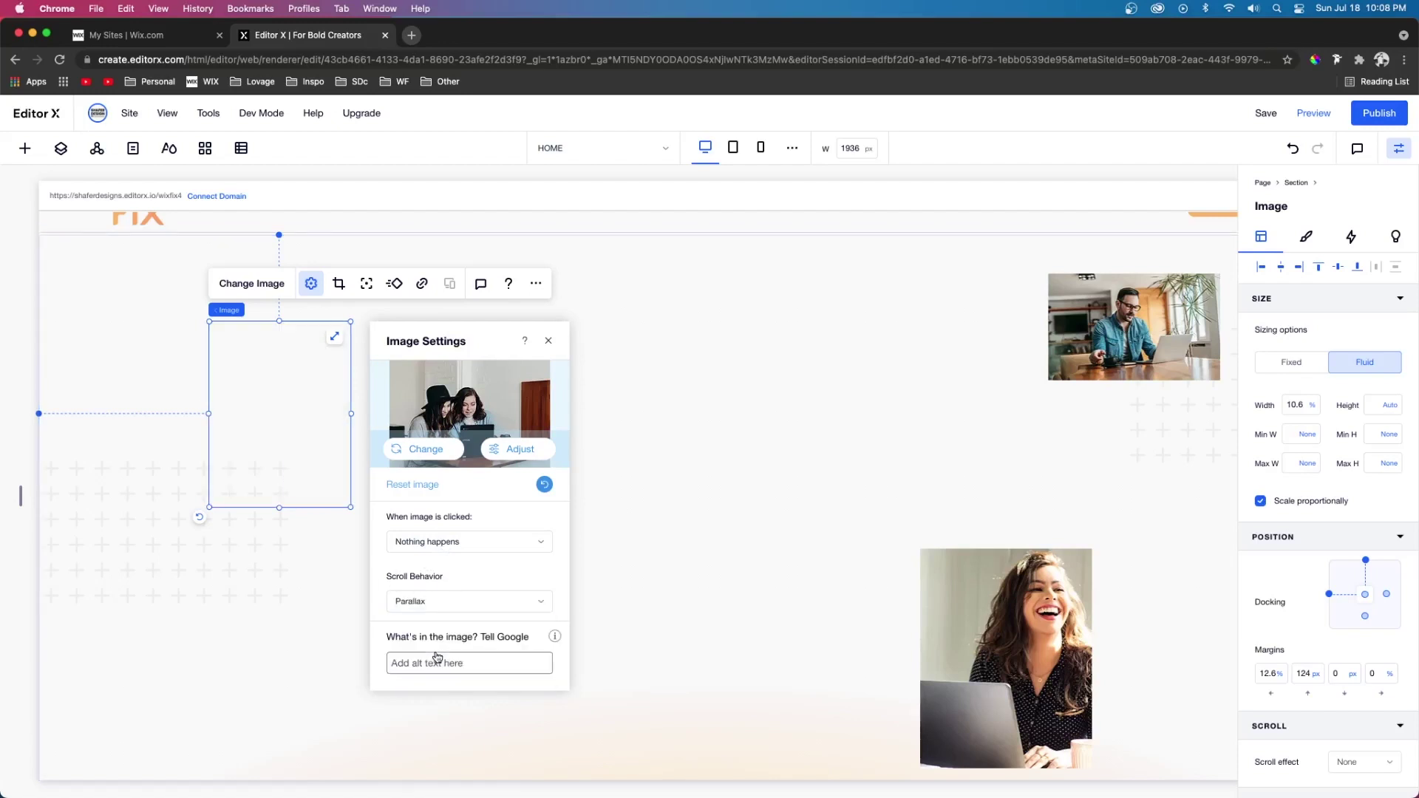
left_click(1168, 317)
- Round the corners of the three people photos with a 10 px radius
left_click(283, 382)
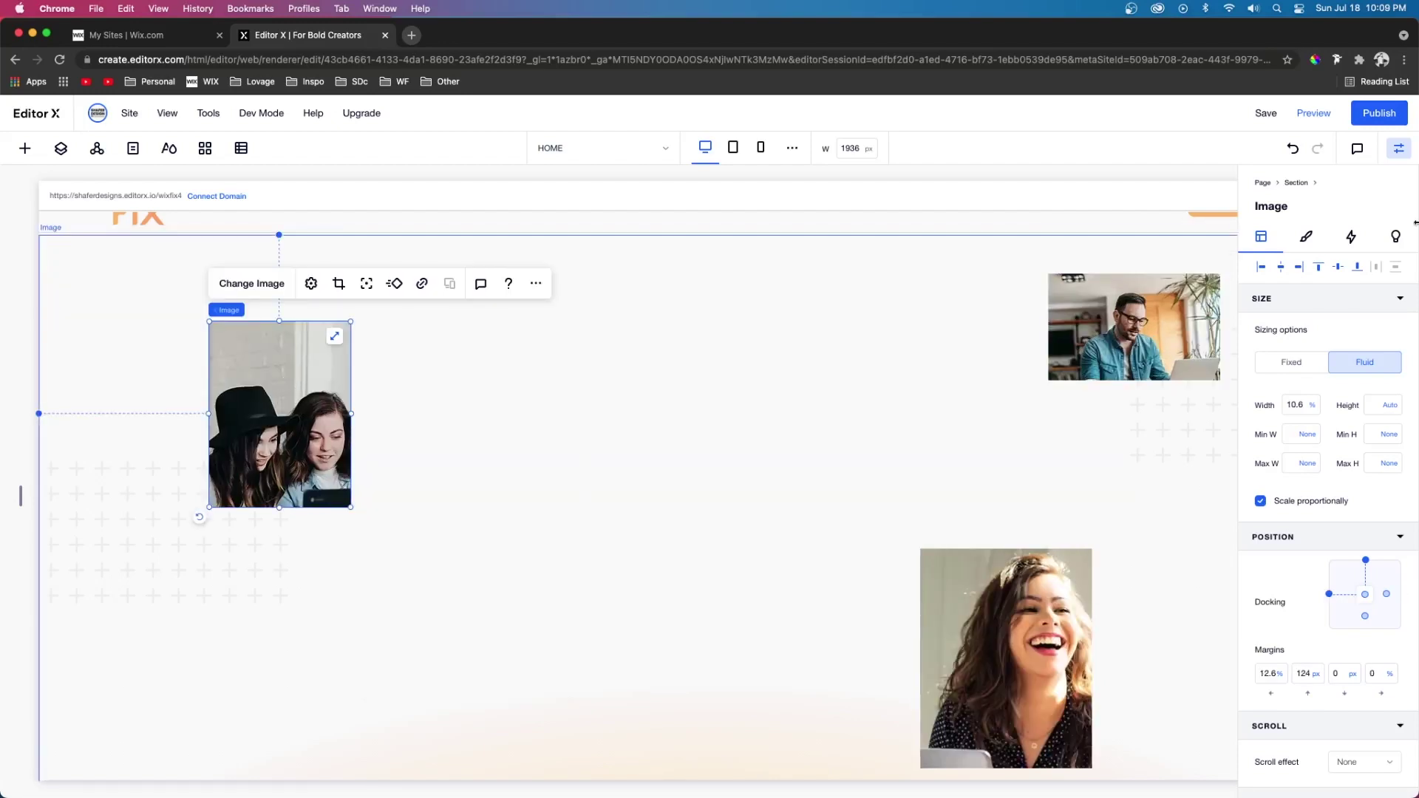
left_click(1305, 238)
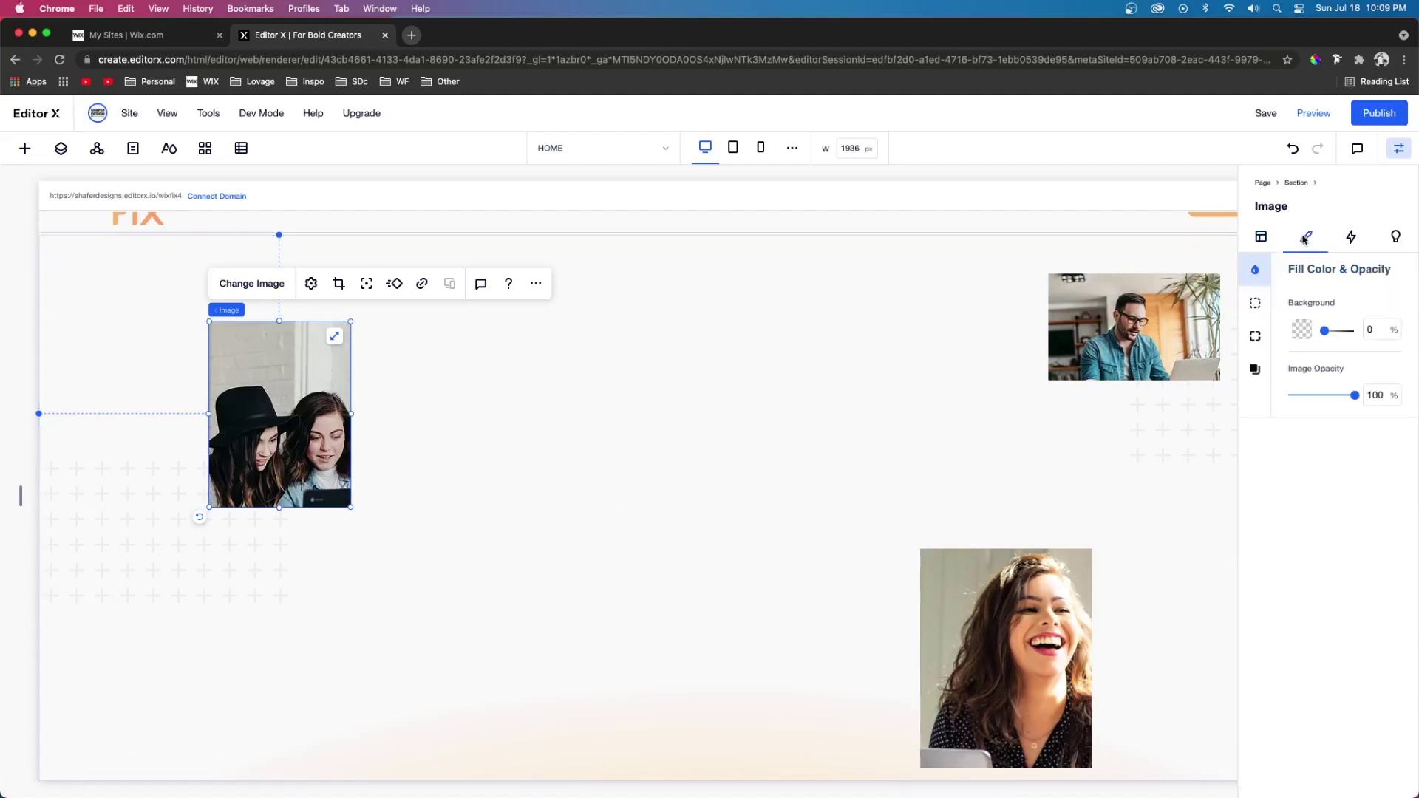
left_click(1256, 337)
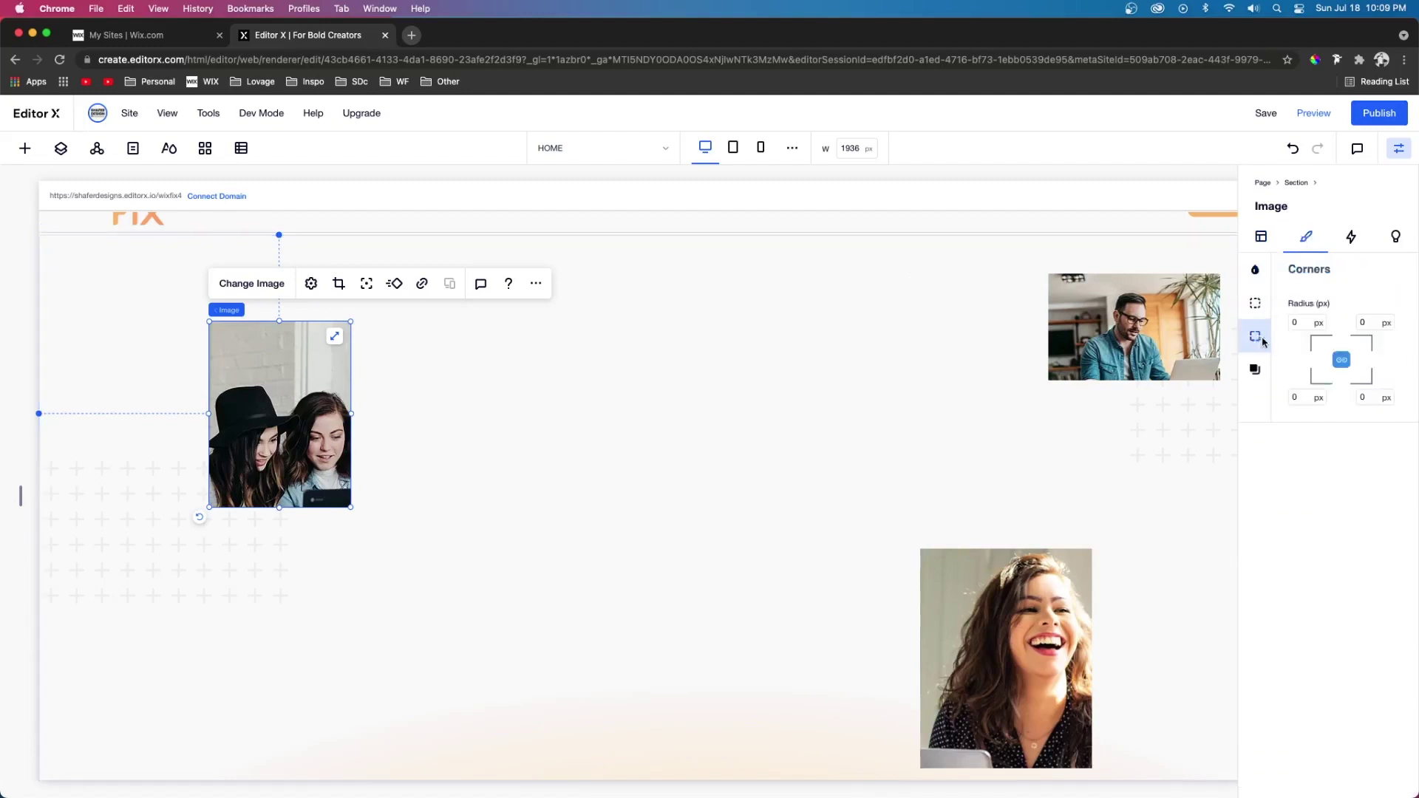
left_click(1304, 323)
type("10")
key("Return")
- Set the hero section's overflow content to Hide so the plus pattern is cut off at the page's right edge
left_click(590, 401)
scroll(628, 429, "right", 5)
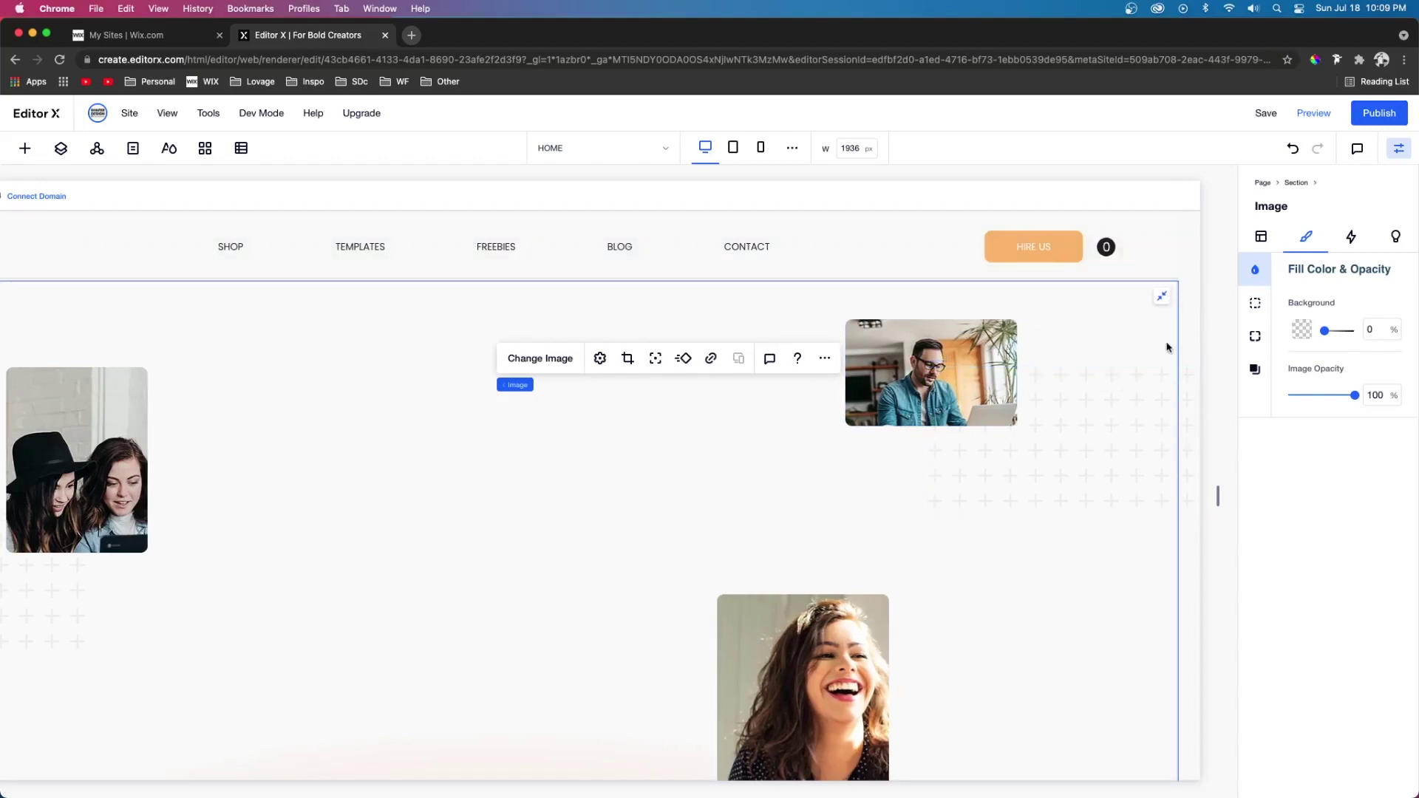
left_click(1085, 447)
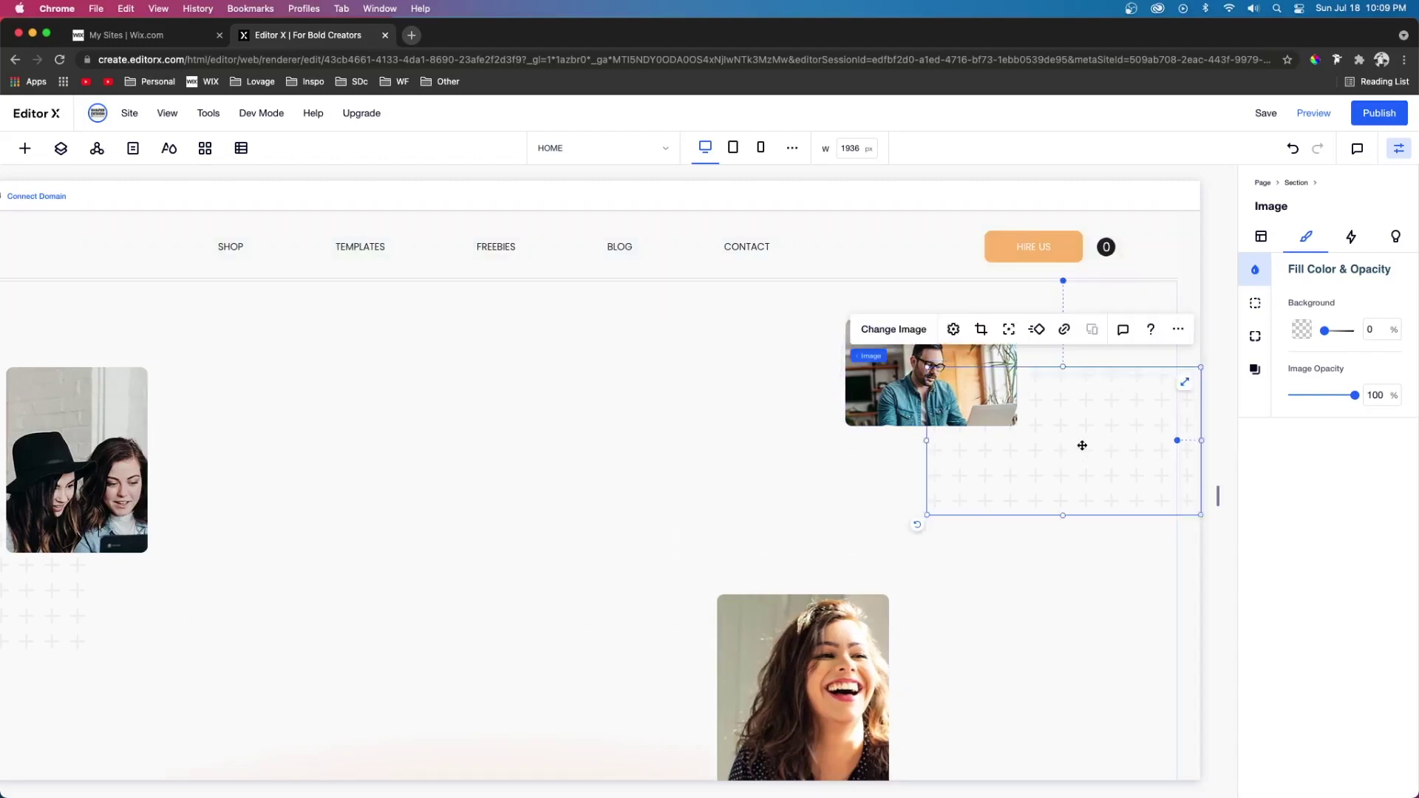
left_click(1028, 600)
mouse_move(880, 592)
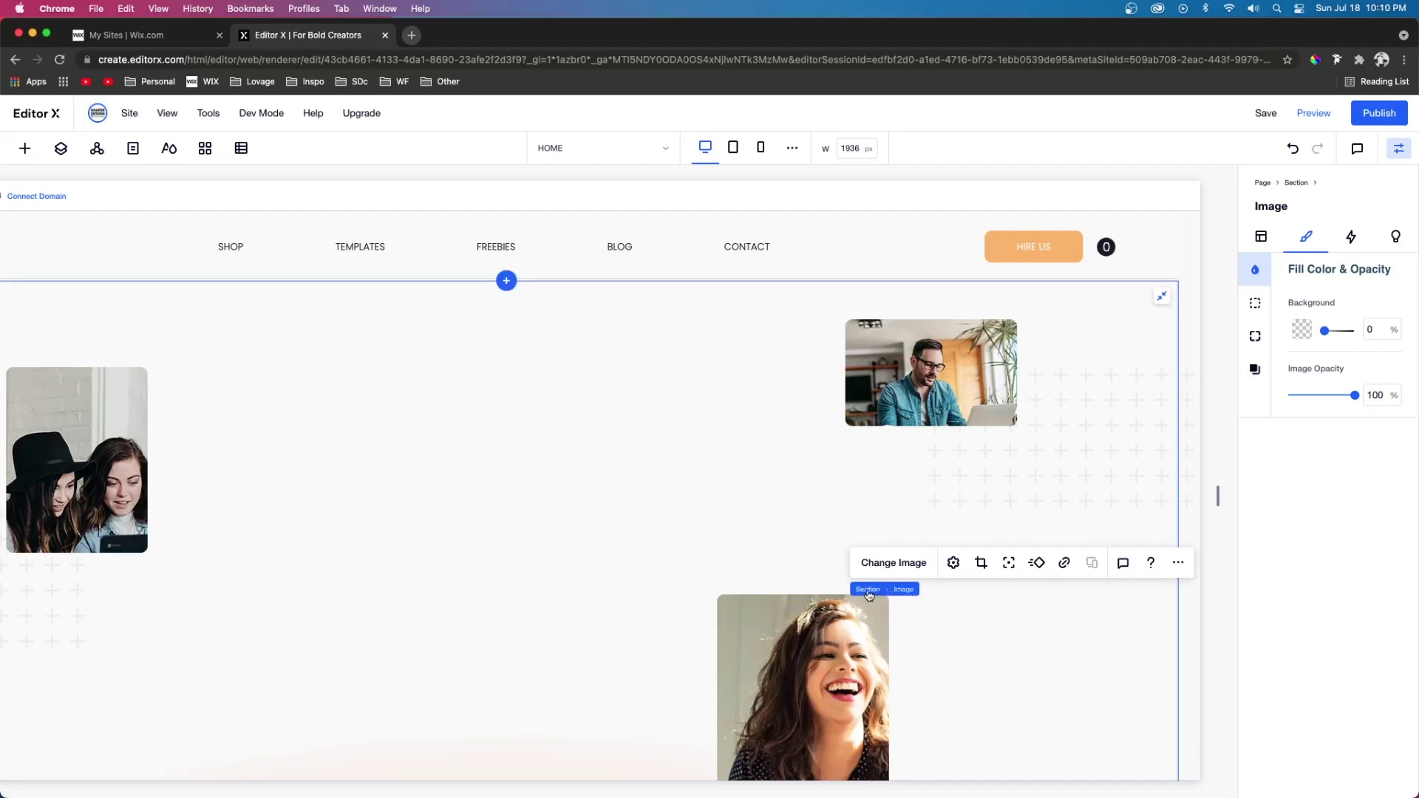
left_click(869, 591)
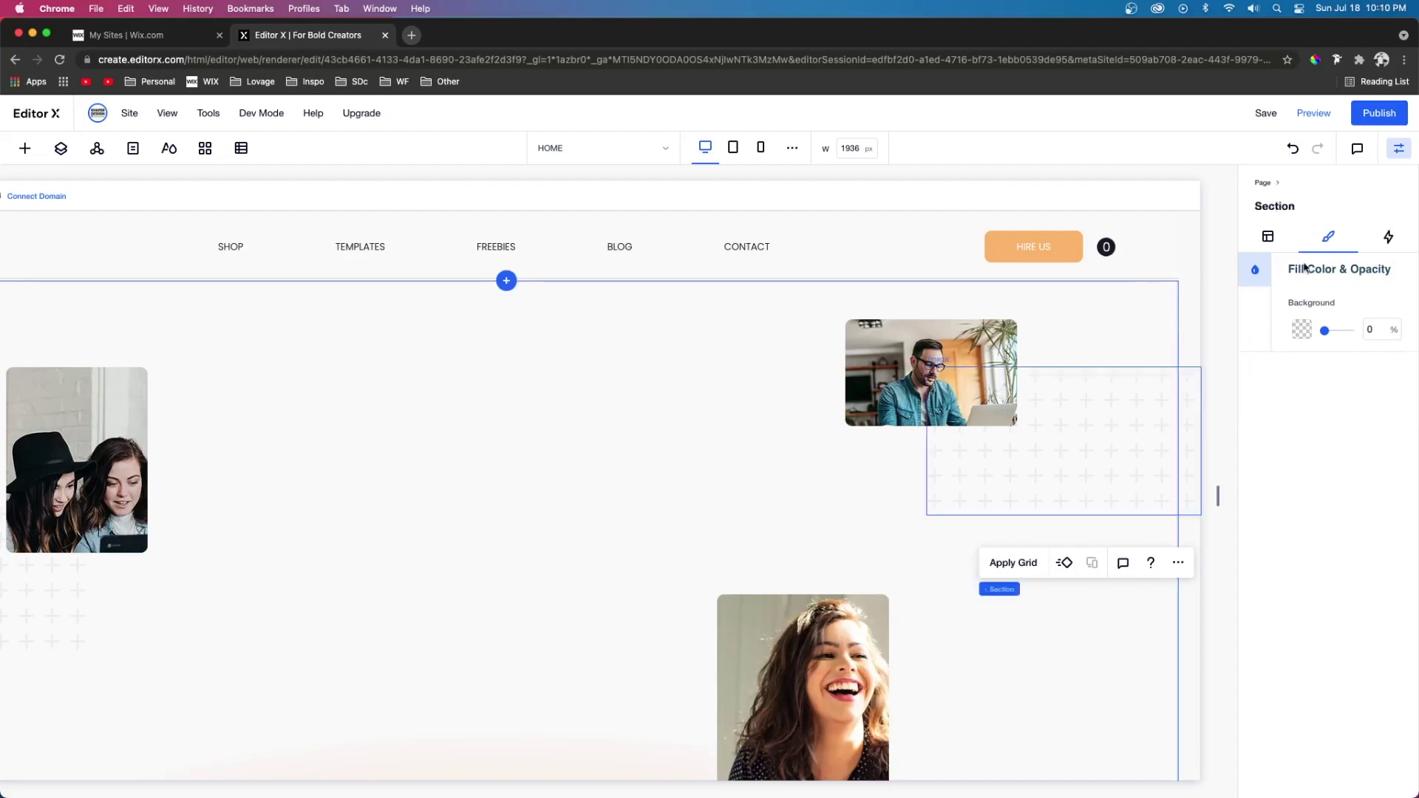
left_click(1268, 237)
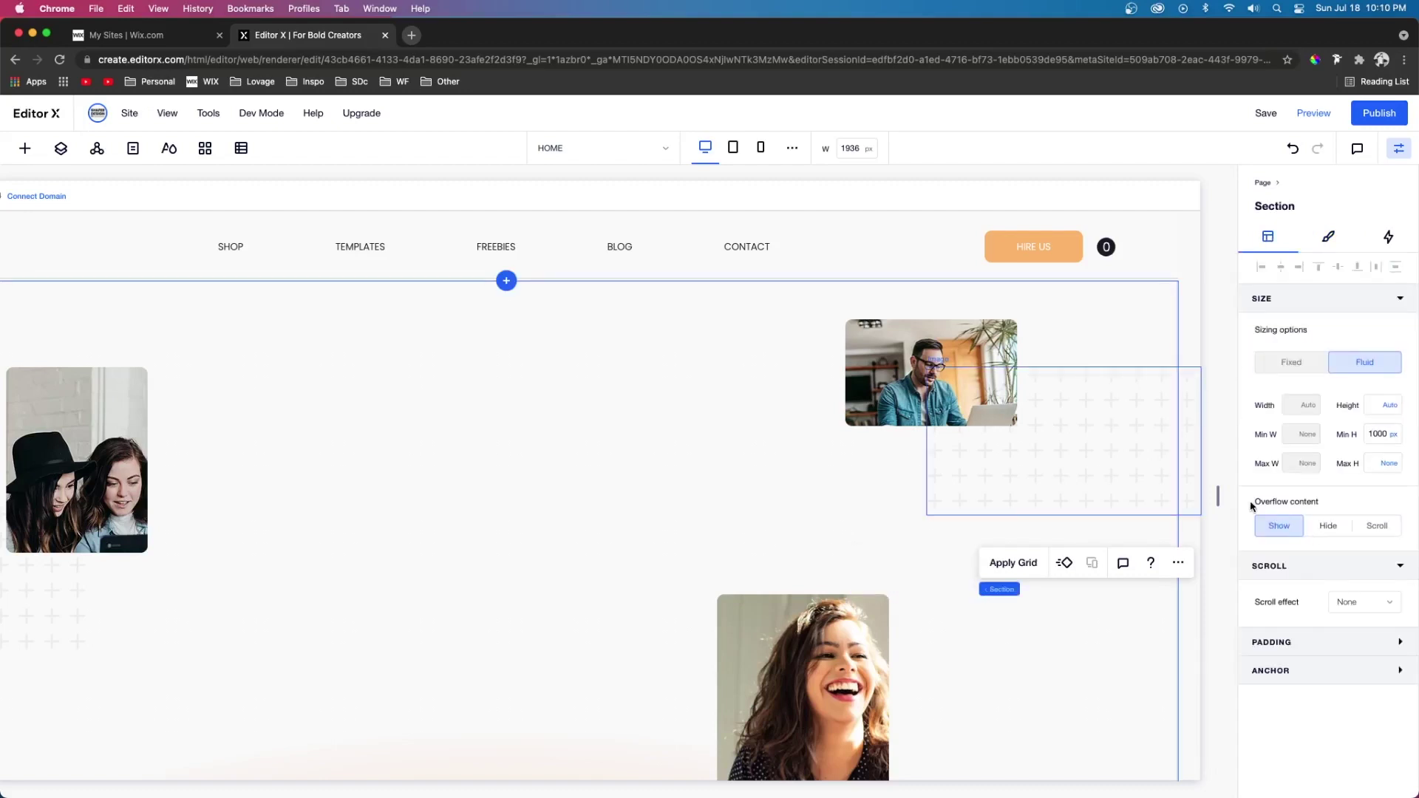
left_click(1329, 528)
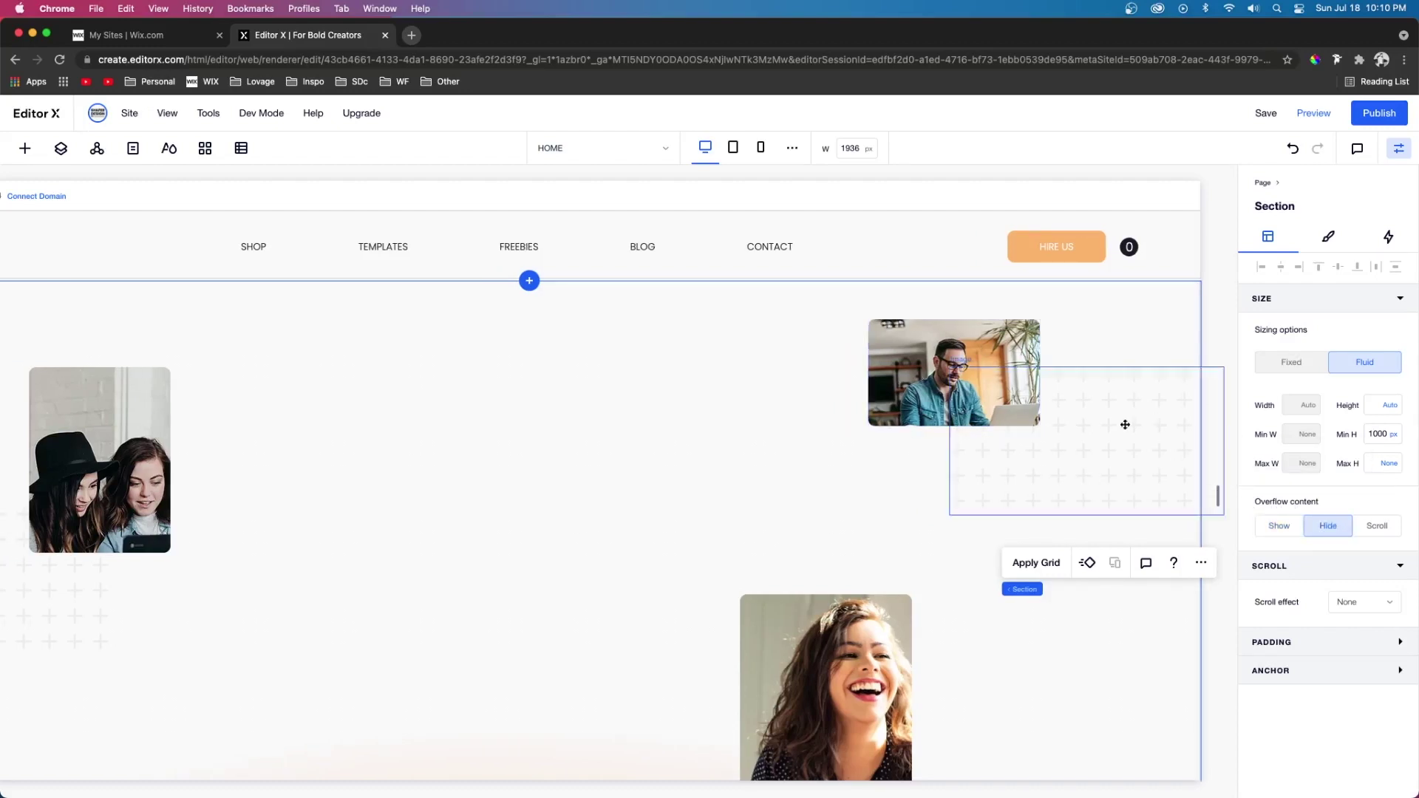
scroll(862, 427, "left", 2)
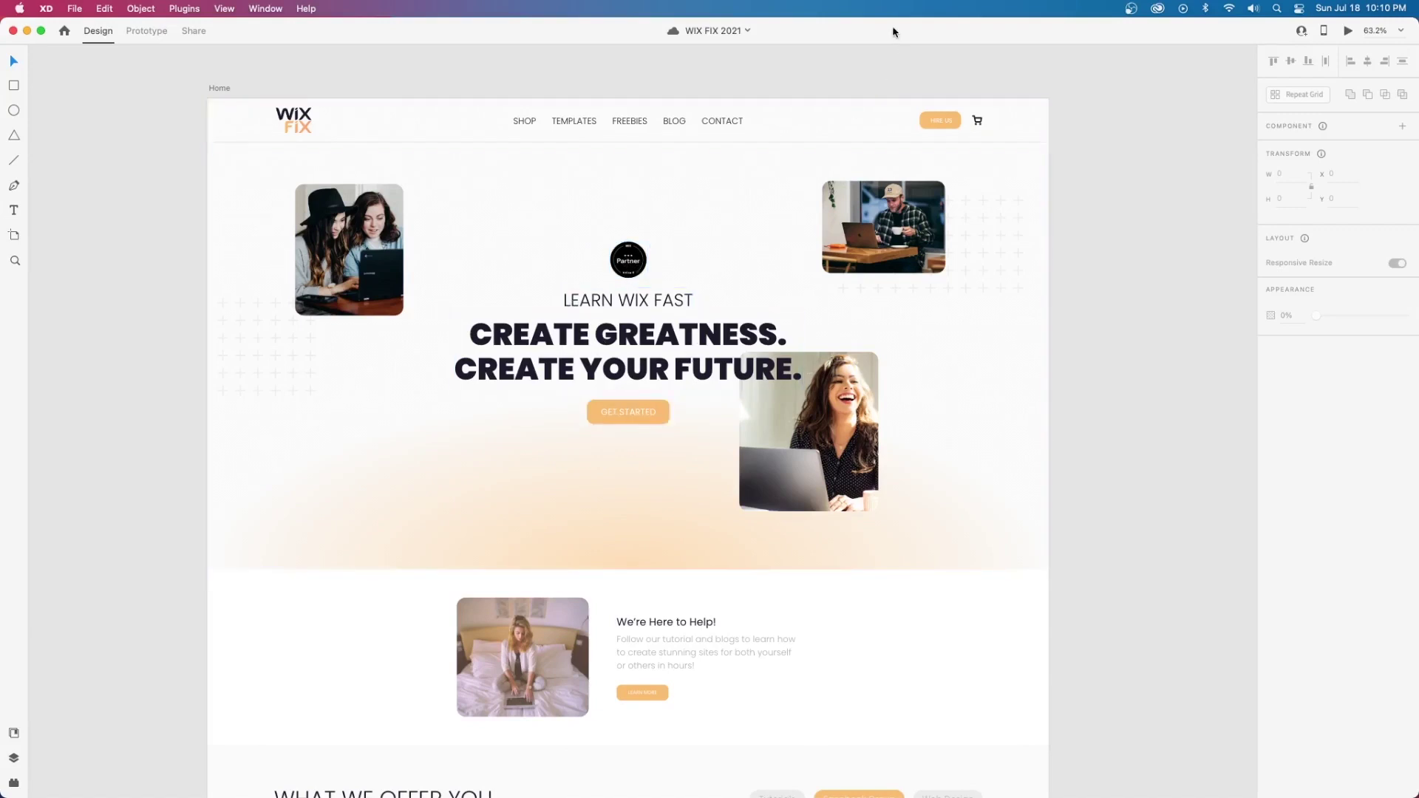
- Switch back to Editor X and add the Wix Partner badge from the Design Assets folder to the hero section
key("super+Tab")
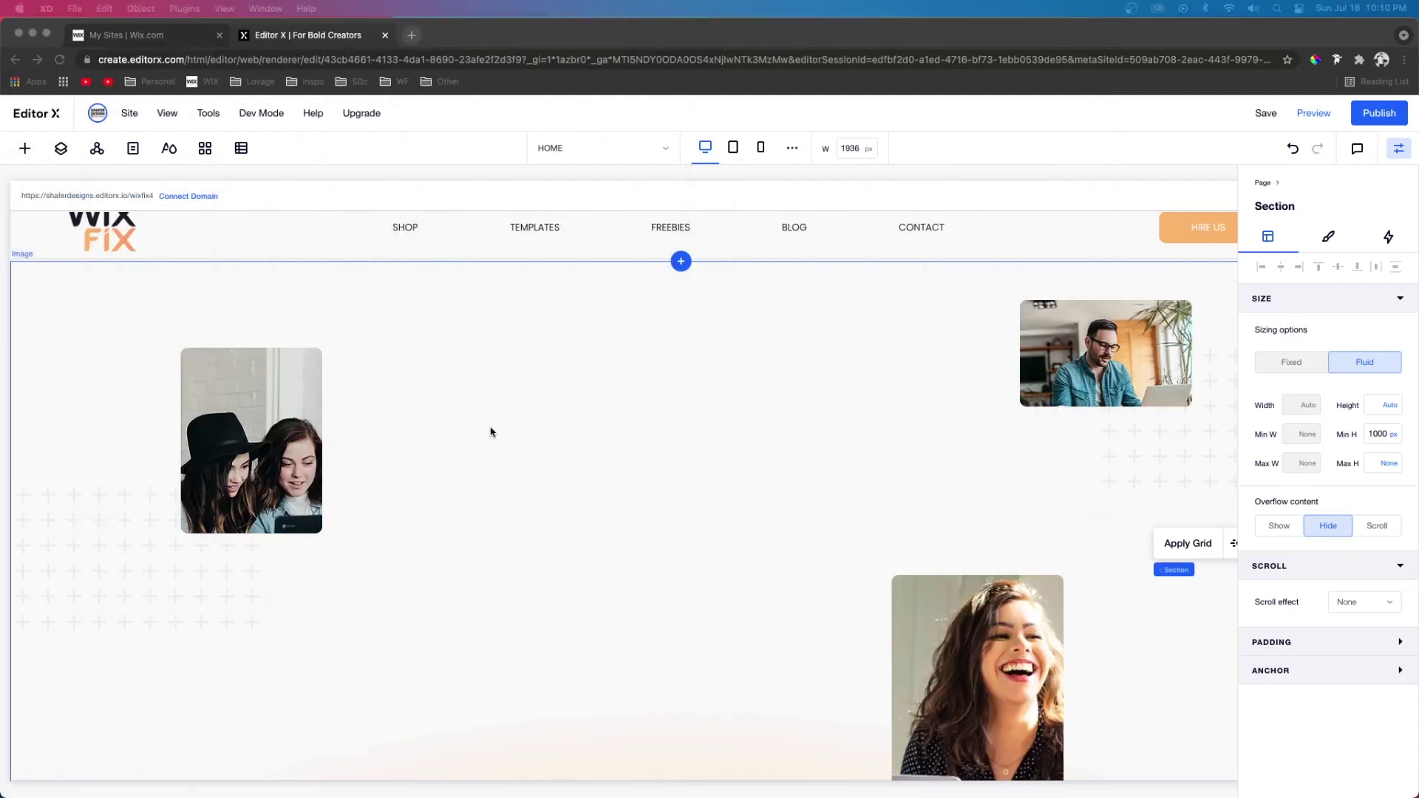
left_click(24, 147)
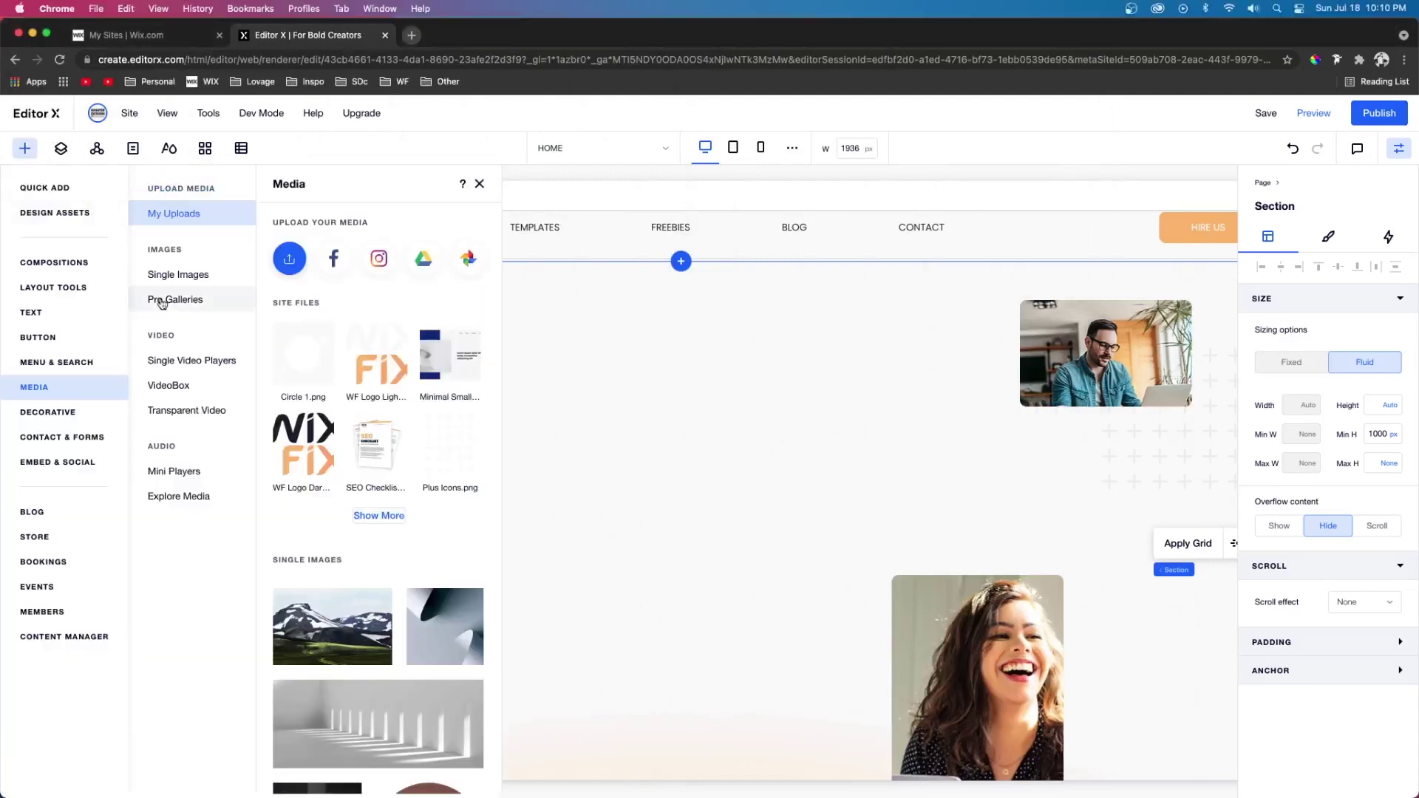
left_click(355, 516)
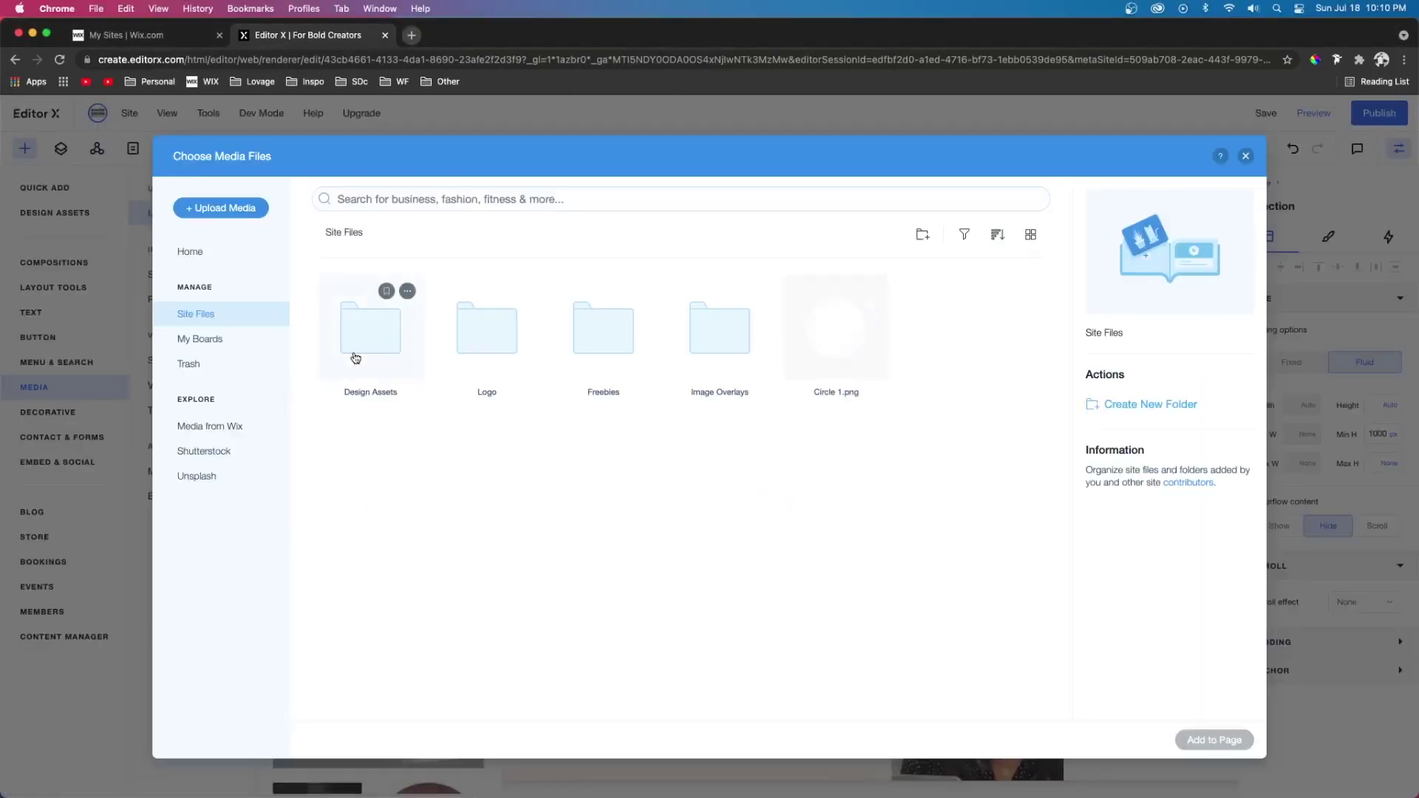
double_click(354, 357)
double_click(721, 333)
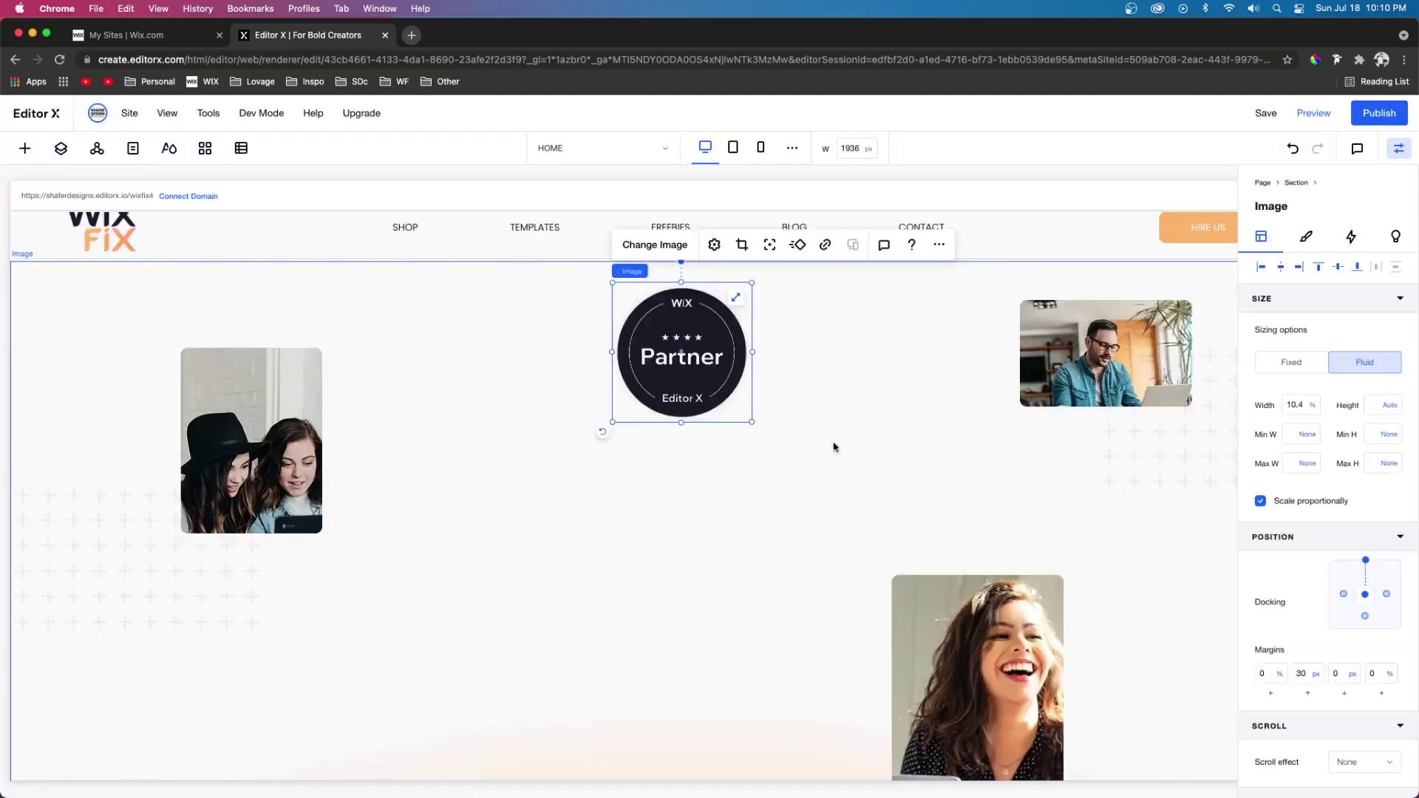
- Move the Partner badge lower and shrink it to about 5.2% width, with a 90 px minimum and 110 px maximum width
left_click_drag(679, 353, 681, 432)
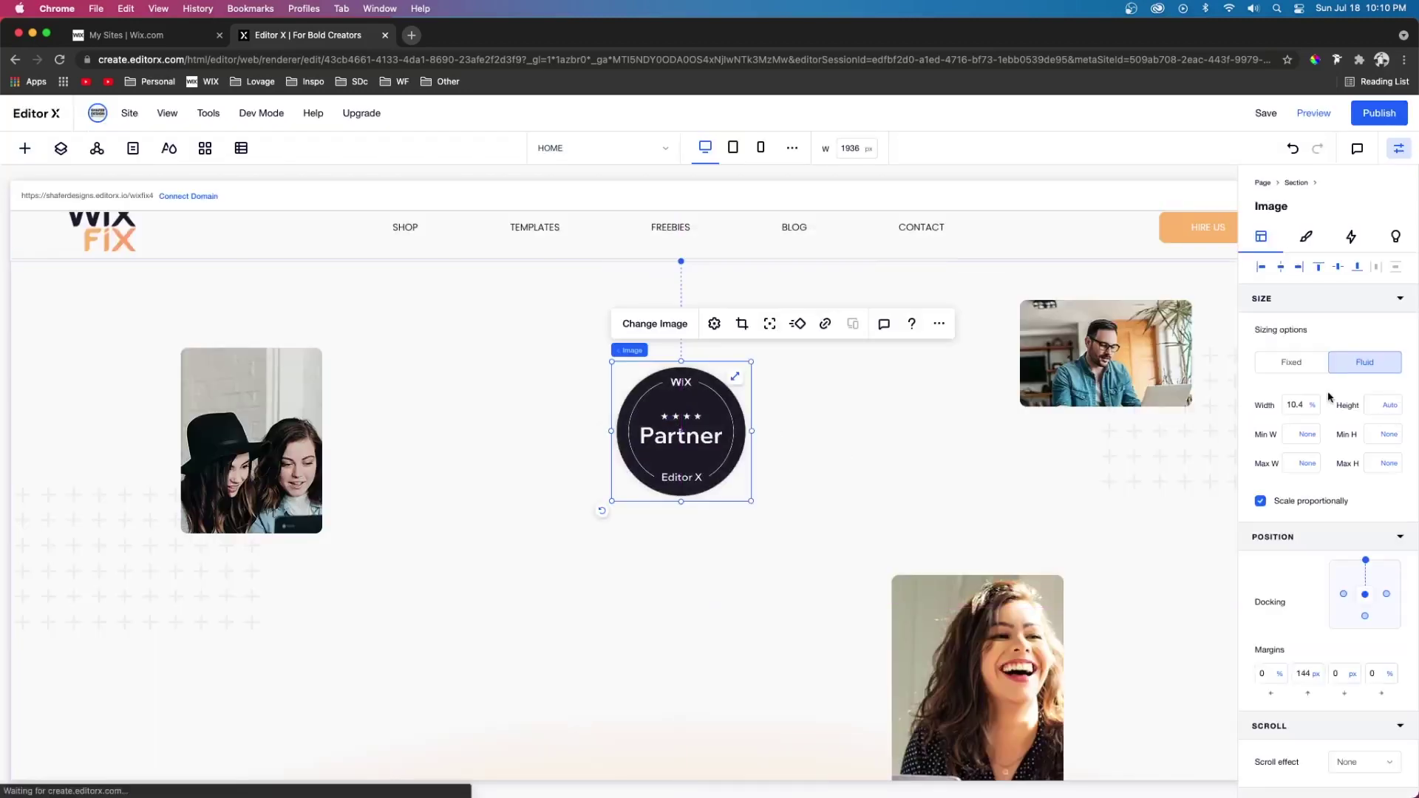
left_click_drag(753, 503, 674, 442)
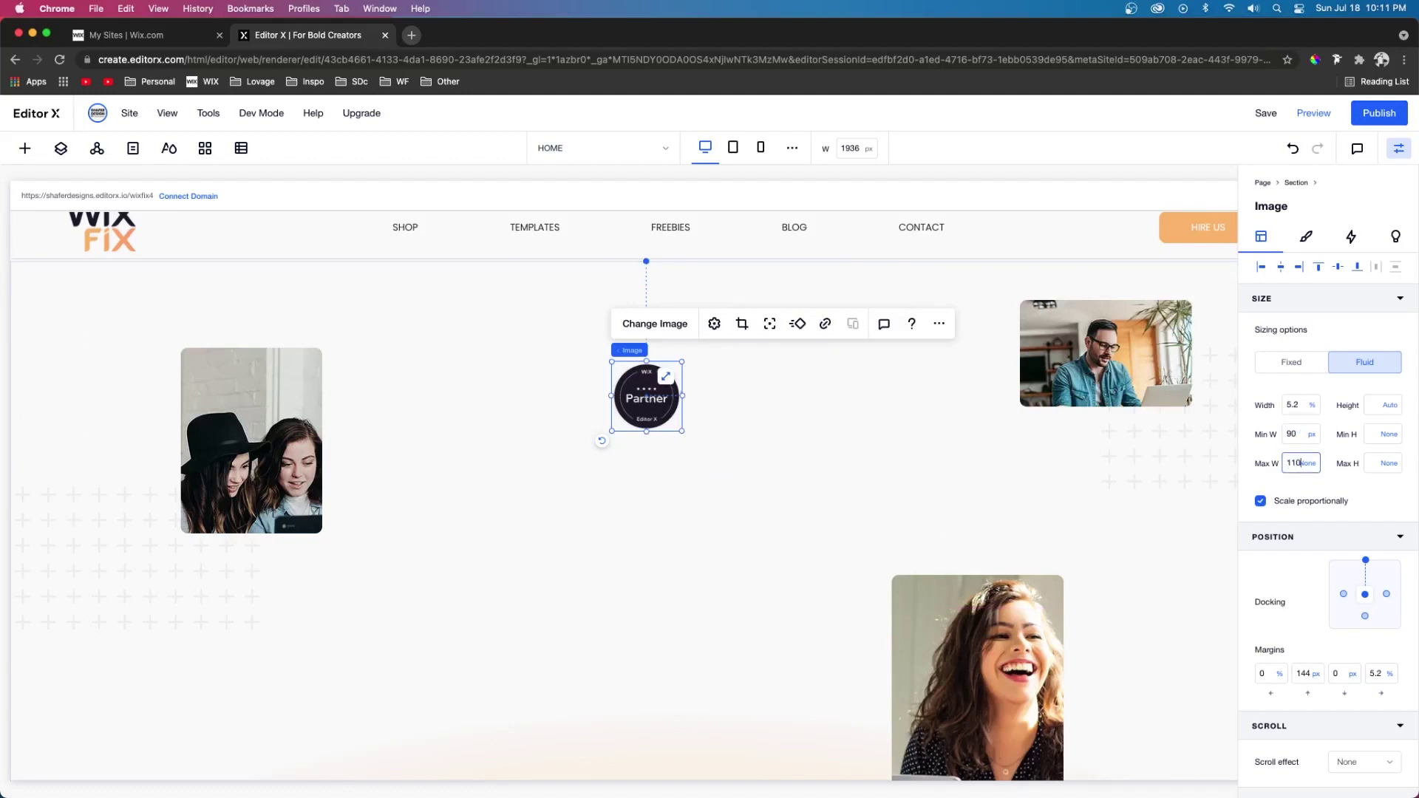
left_click(1303, 462)
type("110")
key("Return")
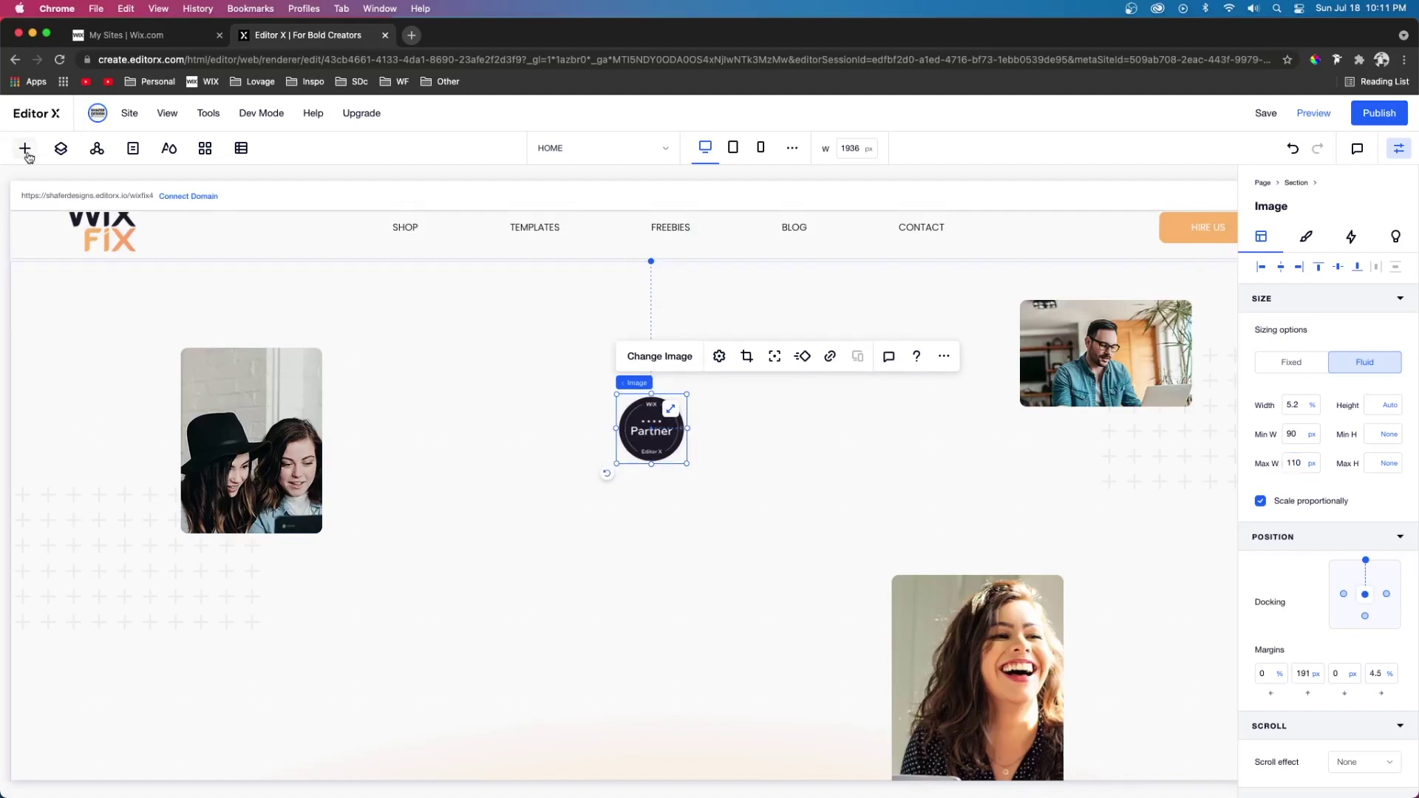
- Add two title texts below the badge and a copy of the header's HIRE US button beneath them in the hero section
left_click(24, 148)
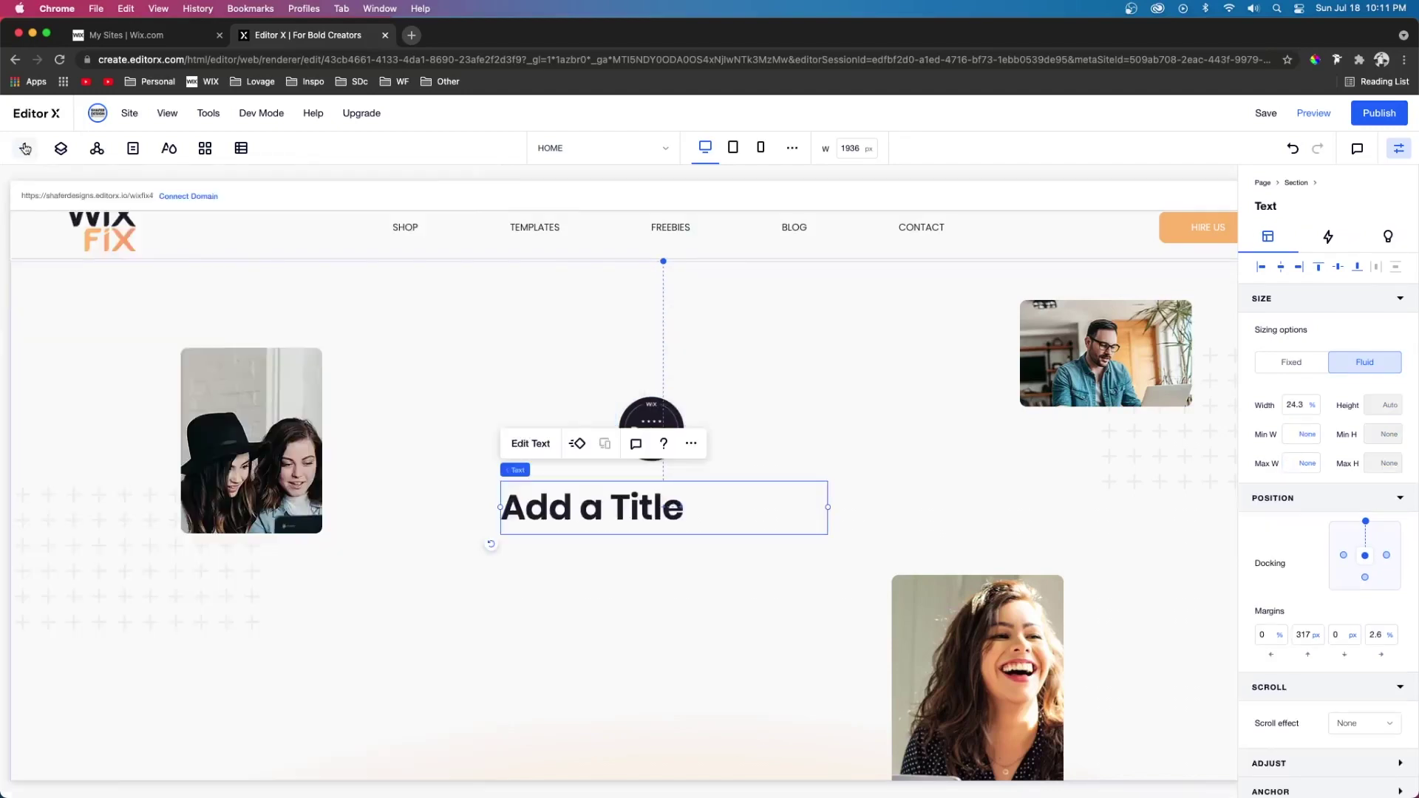
left_click(295, 420)
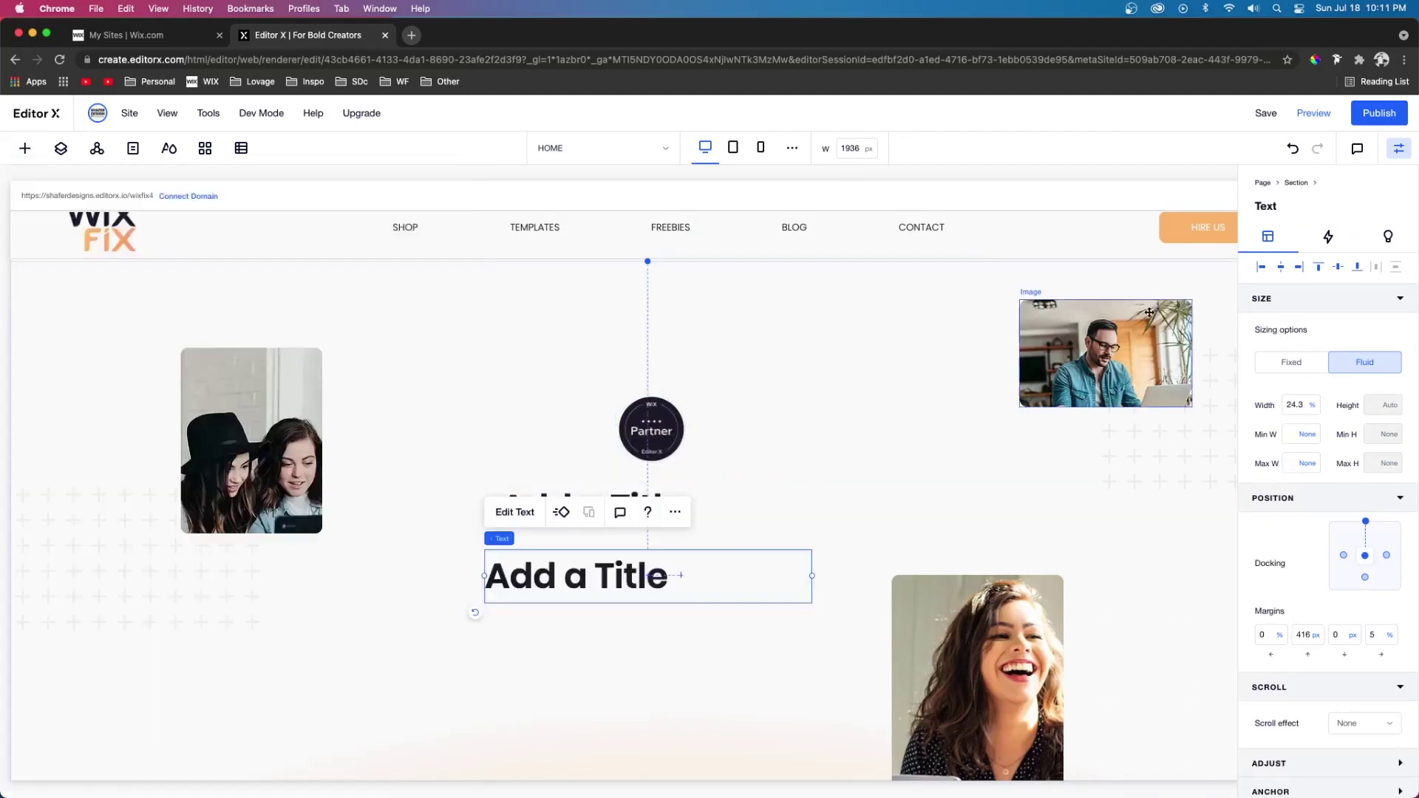
left_click(1198, 223)
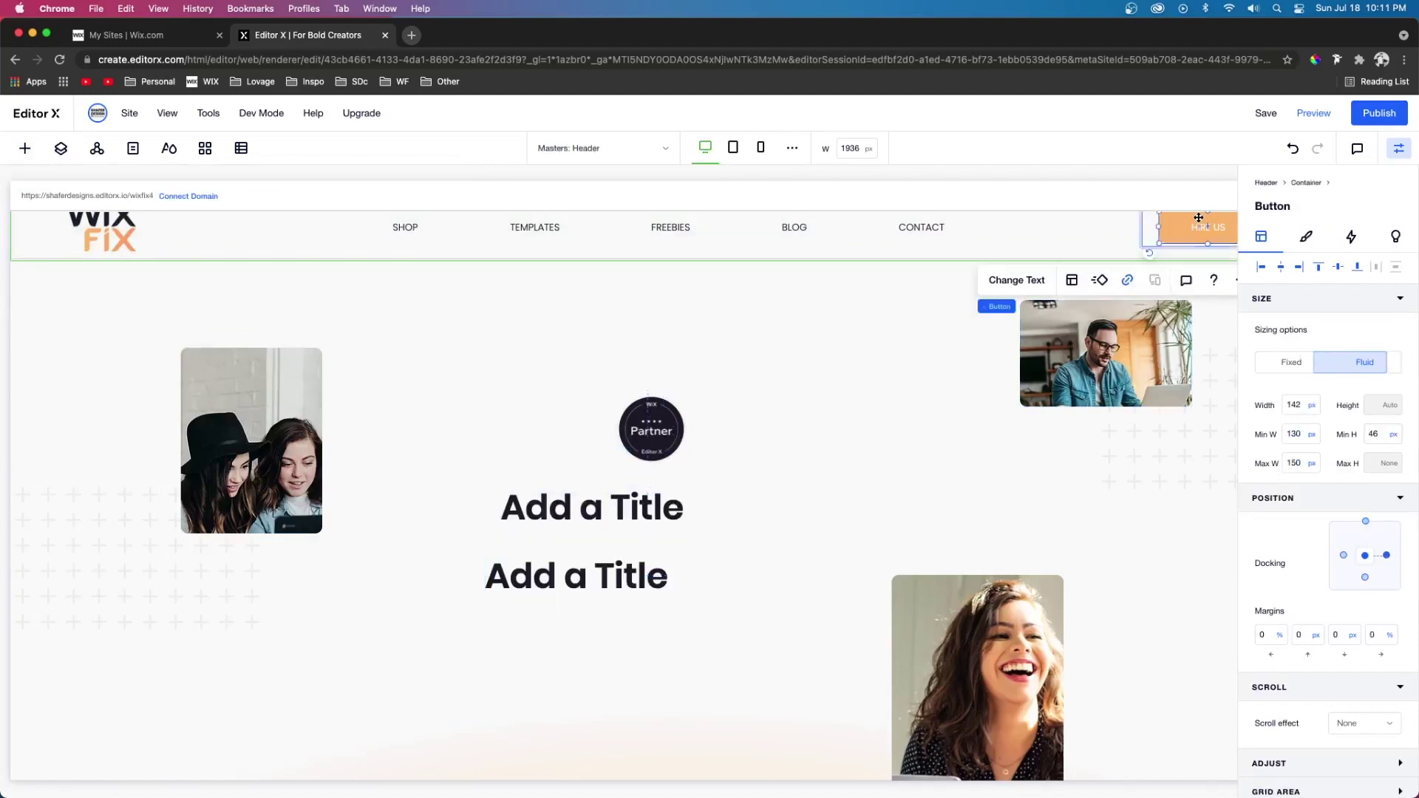
left_click(585, 672)
- Apply the Heading 3 style to the upper title and replace its text with "LEARN WIX FAST"
left_click(532, 507)
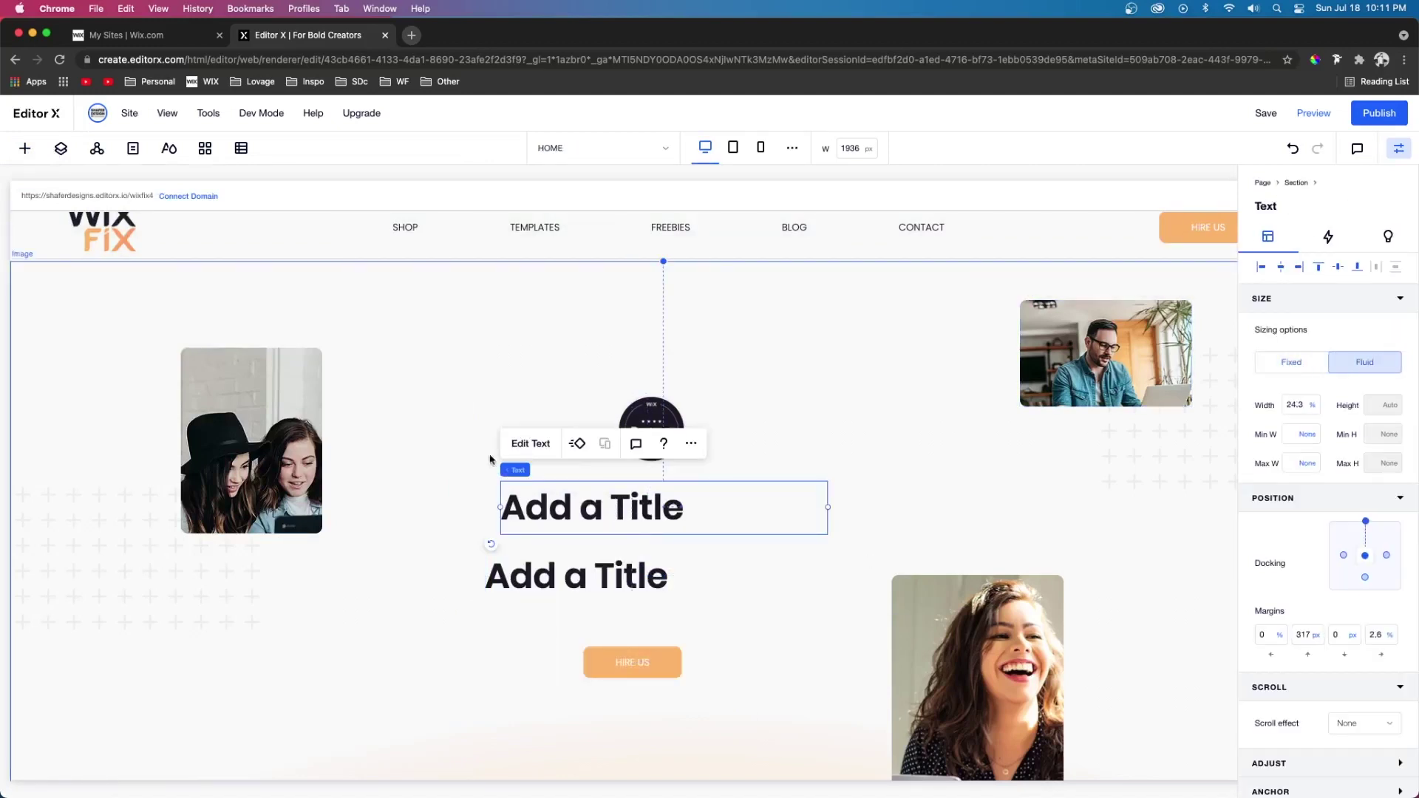
left_click(526, 446)
left_click(560, 418)
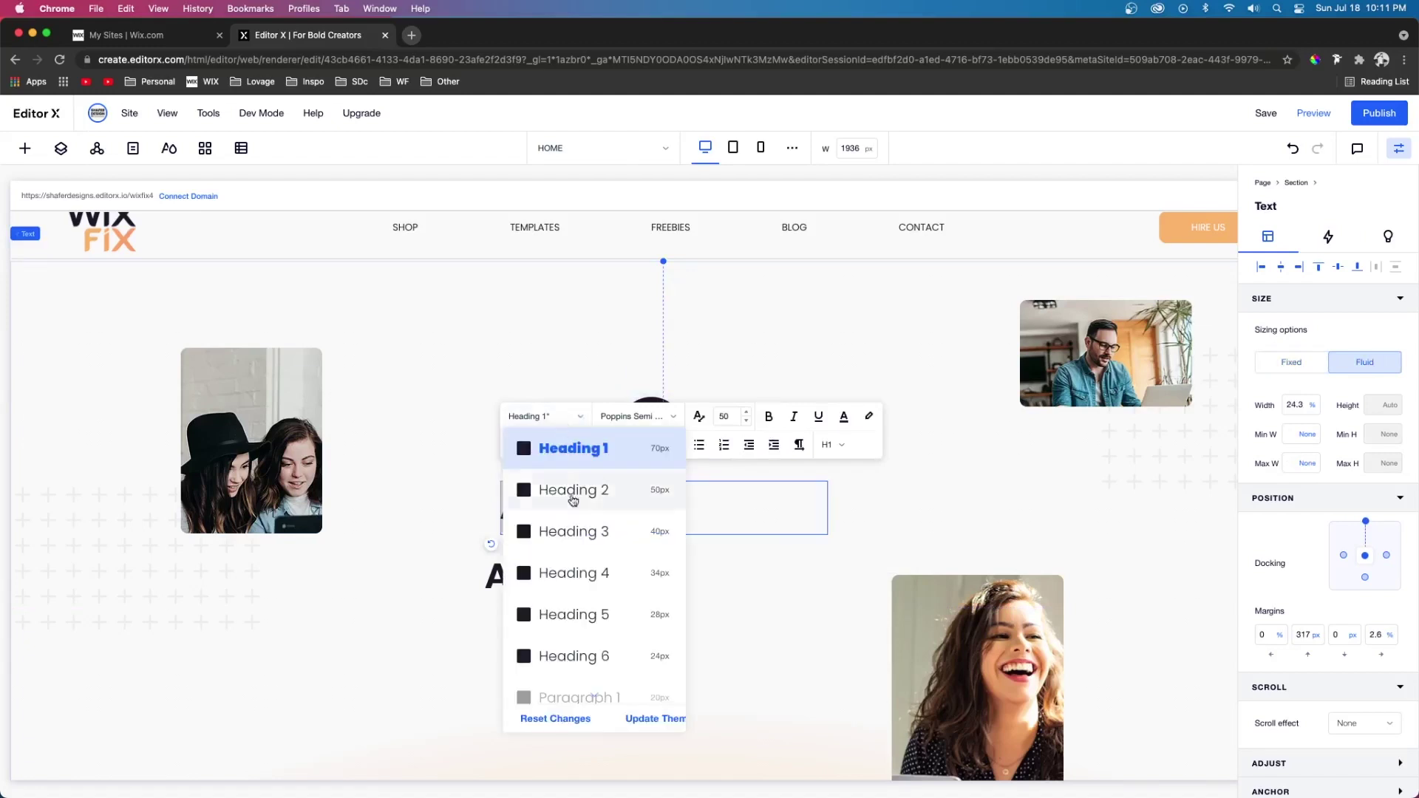
left_click(584, 532)
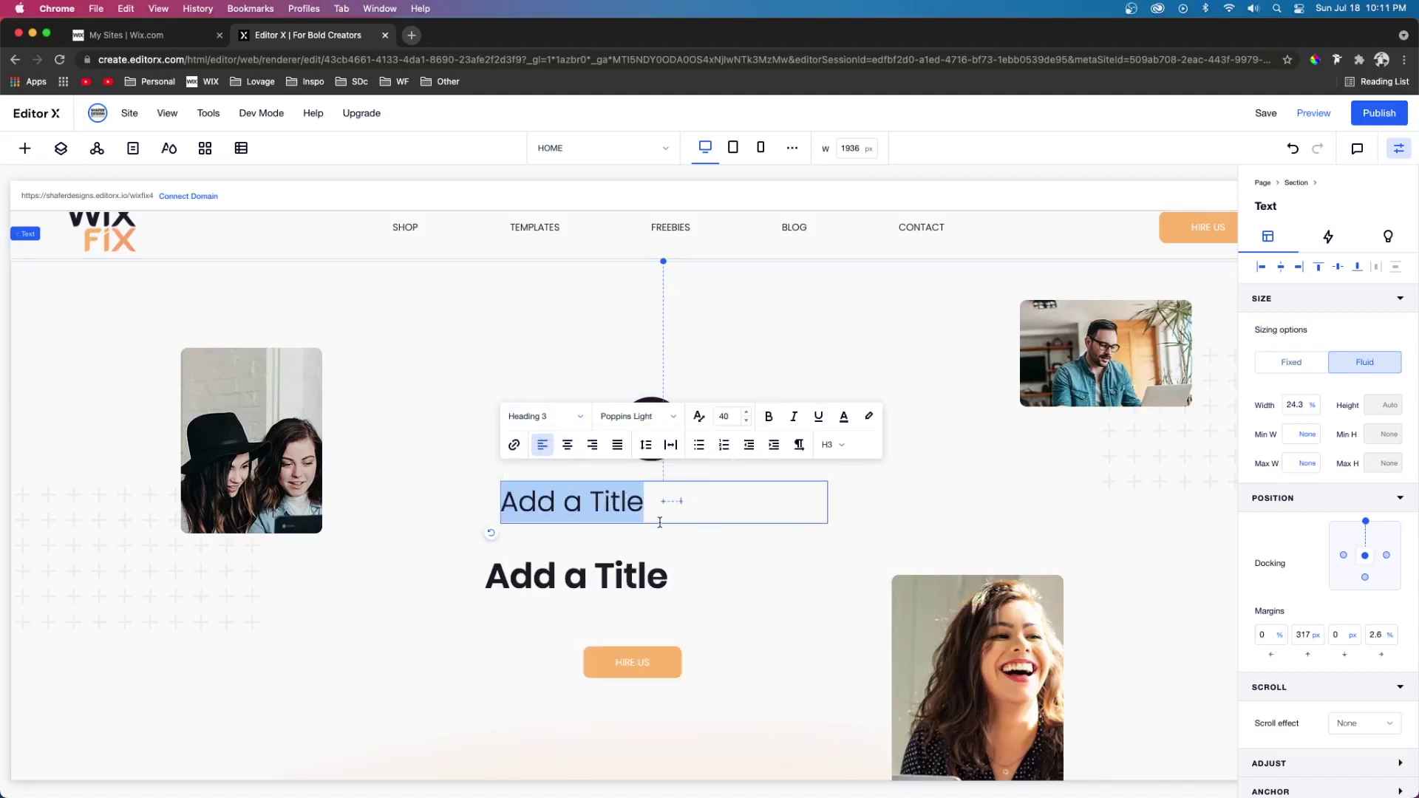
key("BackSpace")
type("LEARN WIX FAST")
- Center the LEARN WIX FAST text in its box and widen its character spacing slightly
key("super+a")
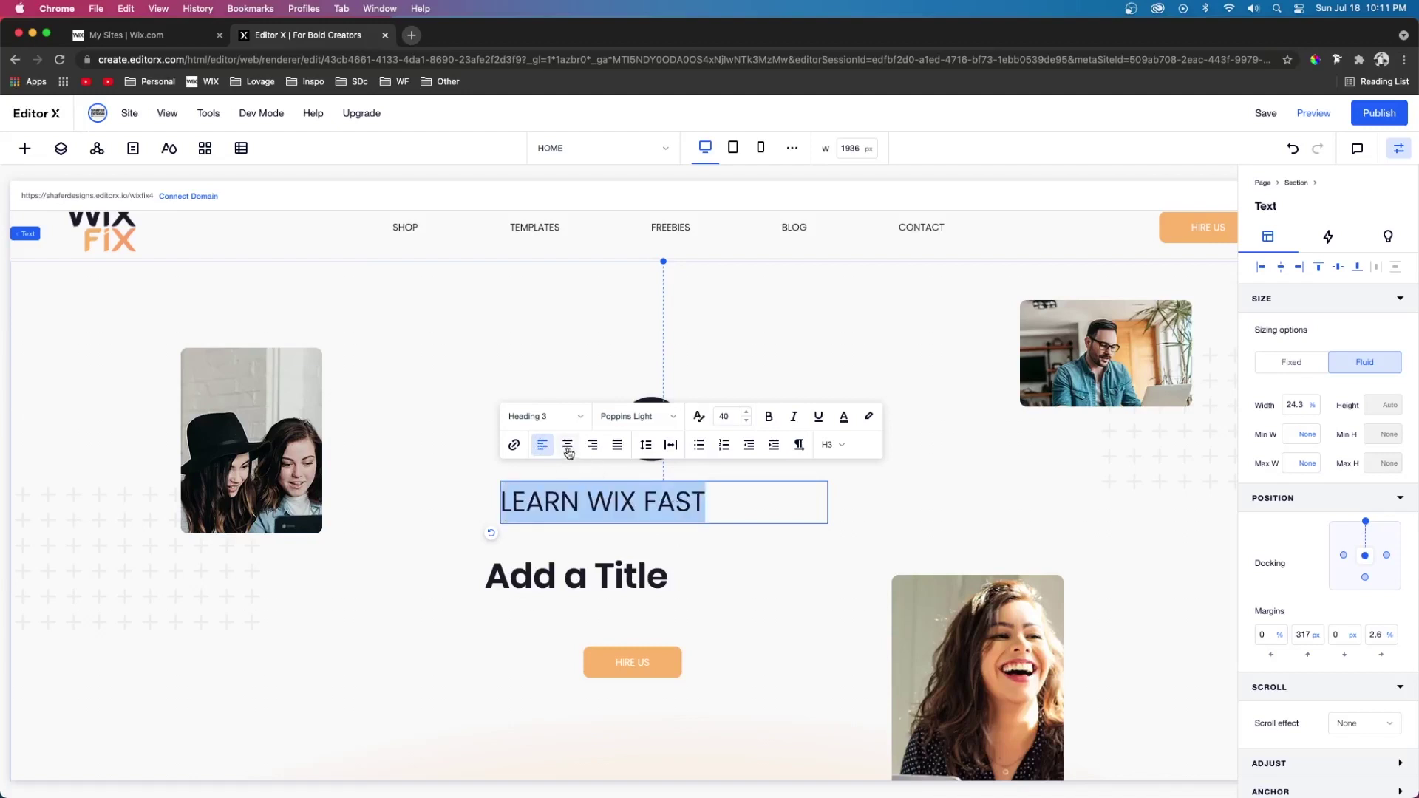
left_click(567, 444)
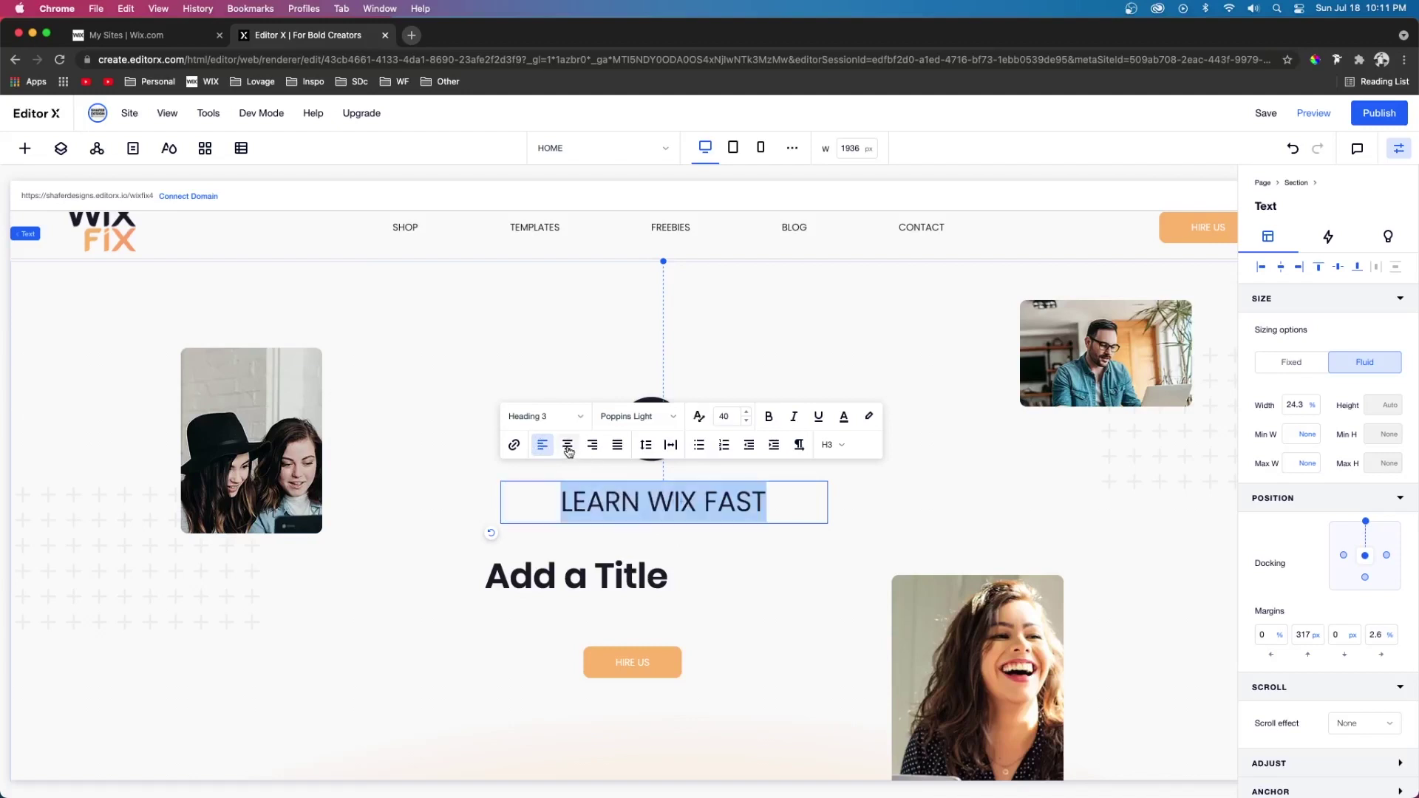
left_click(671, 445)
left_click_drag(677, 533, 675, 535)
- Give the lower title the Heading 1 style in Poppins Black and set its text box width to 80%
left_click(549, 491)
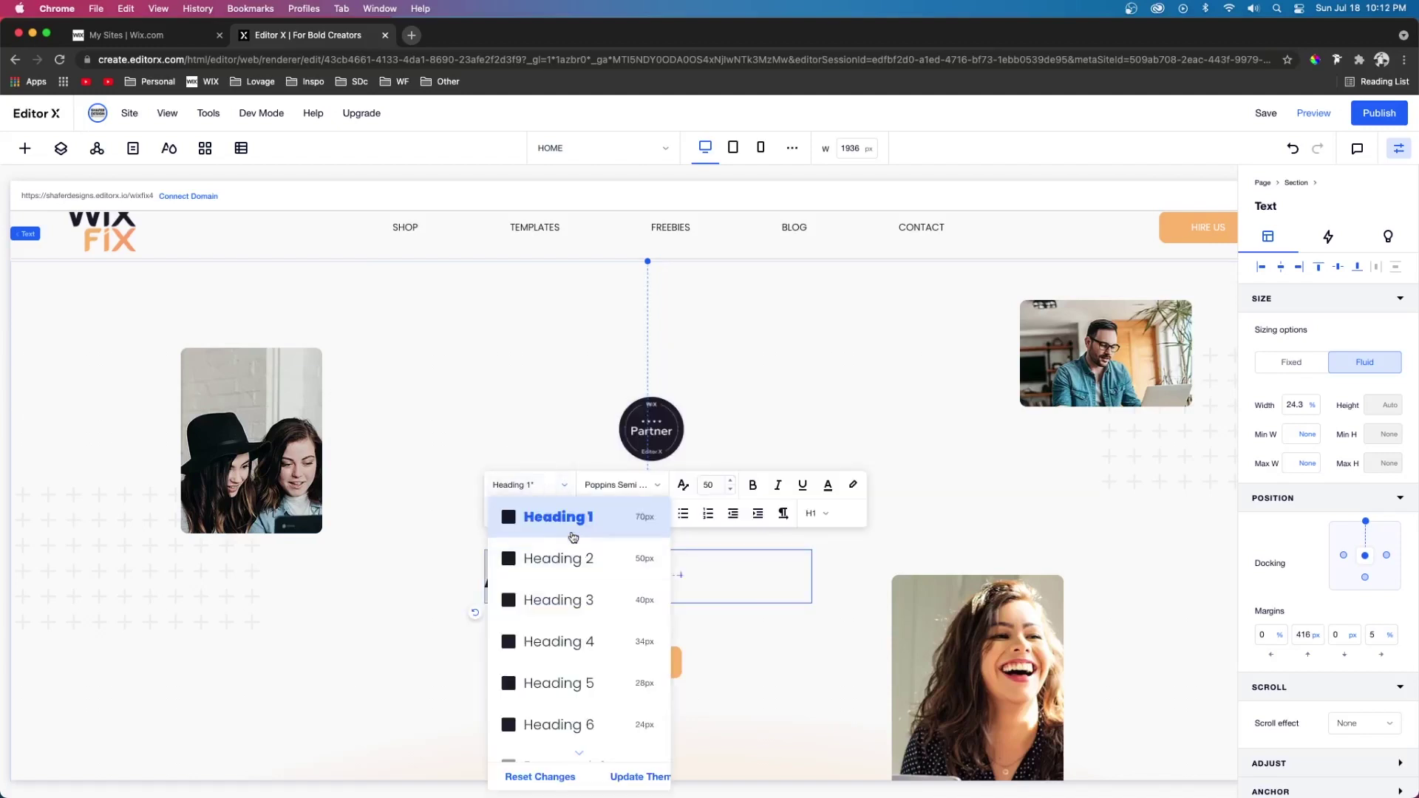
left_click(564, 526)
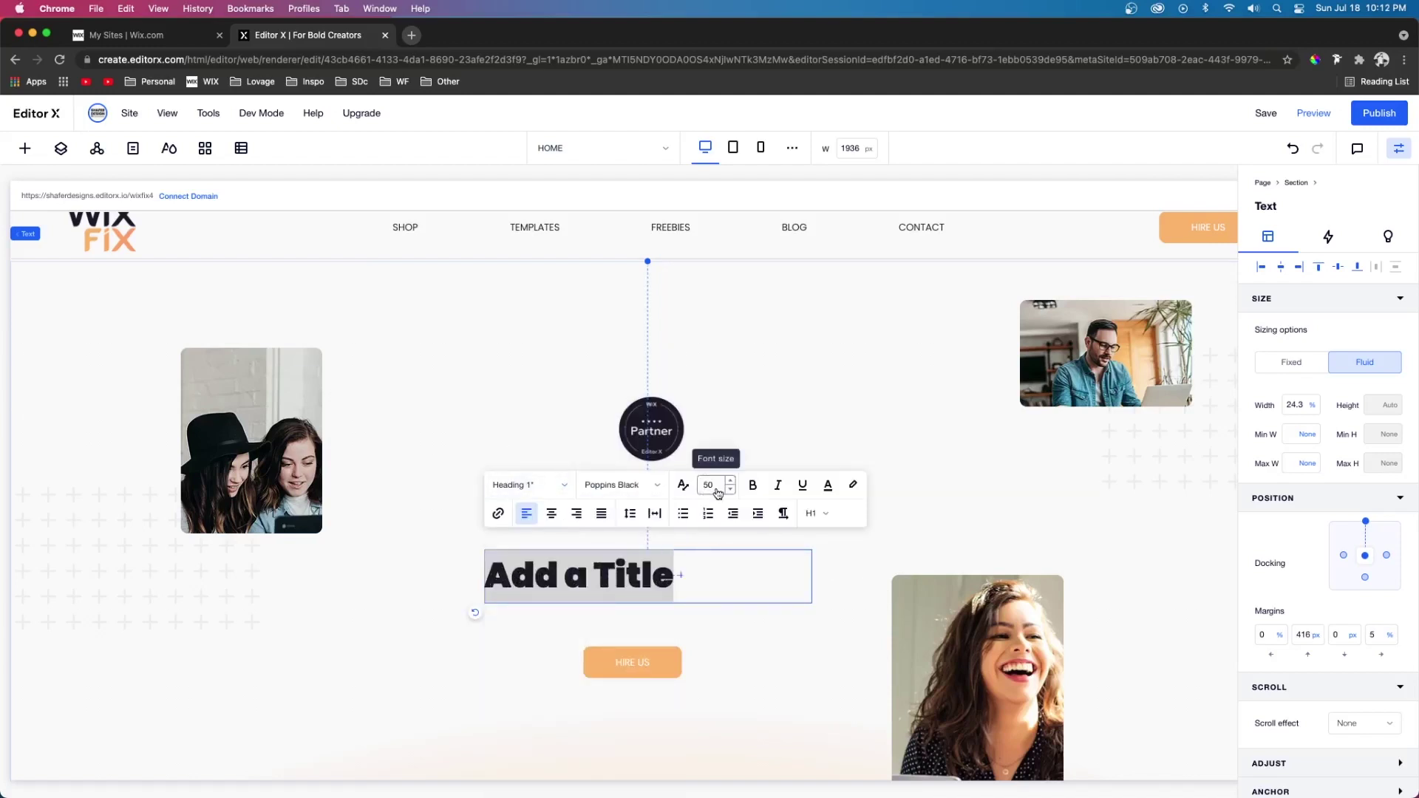
left_click(858, 574)
left_click(636, 580)
left_click(1306, 406)
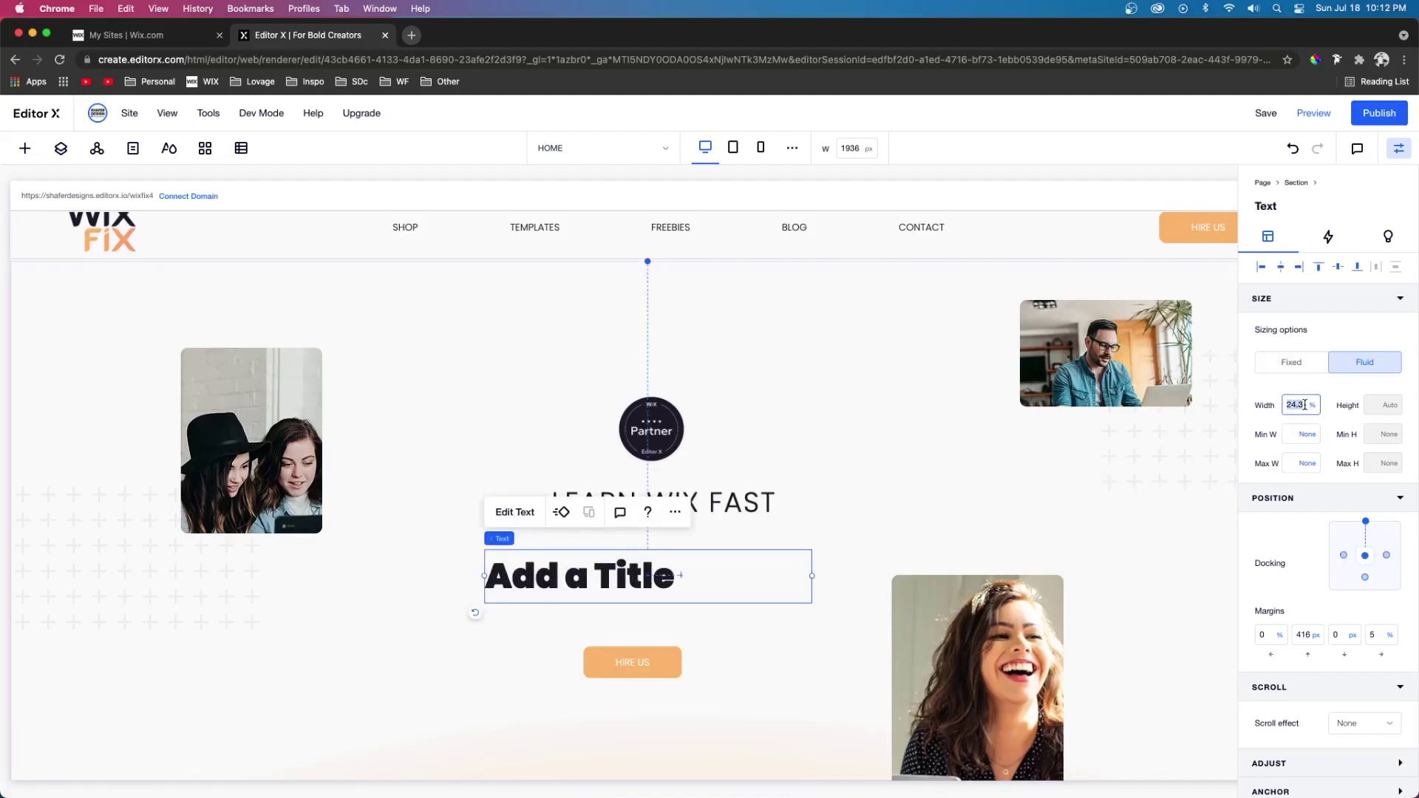
type("80")
key("Return")
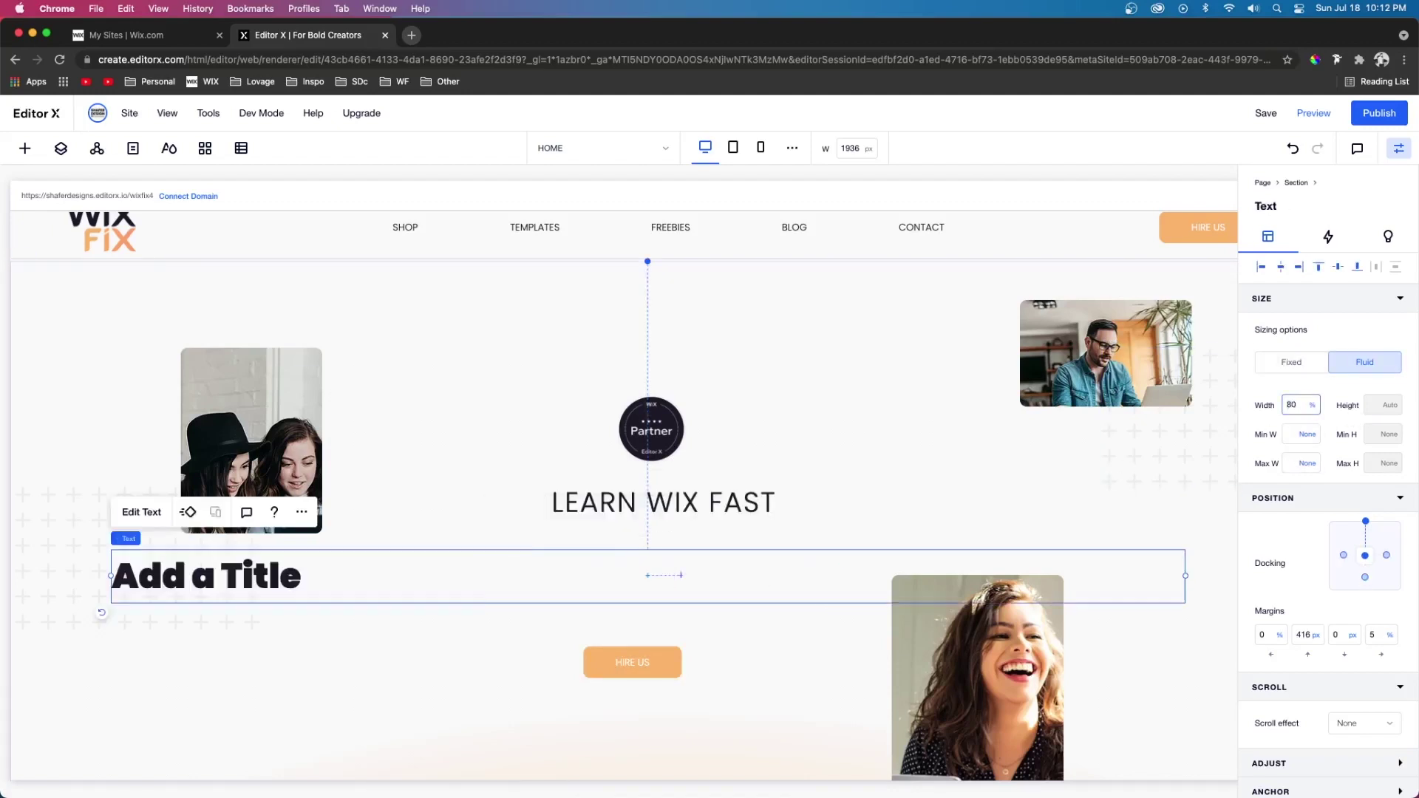
- Center the lower title's text and replace it with "CREATE GREATNESS. CREATE YOUR FUTURE." on two lines
double_click(222, 586)
key("super+shift+e")
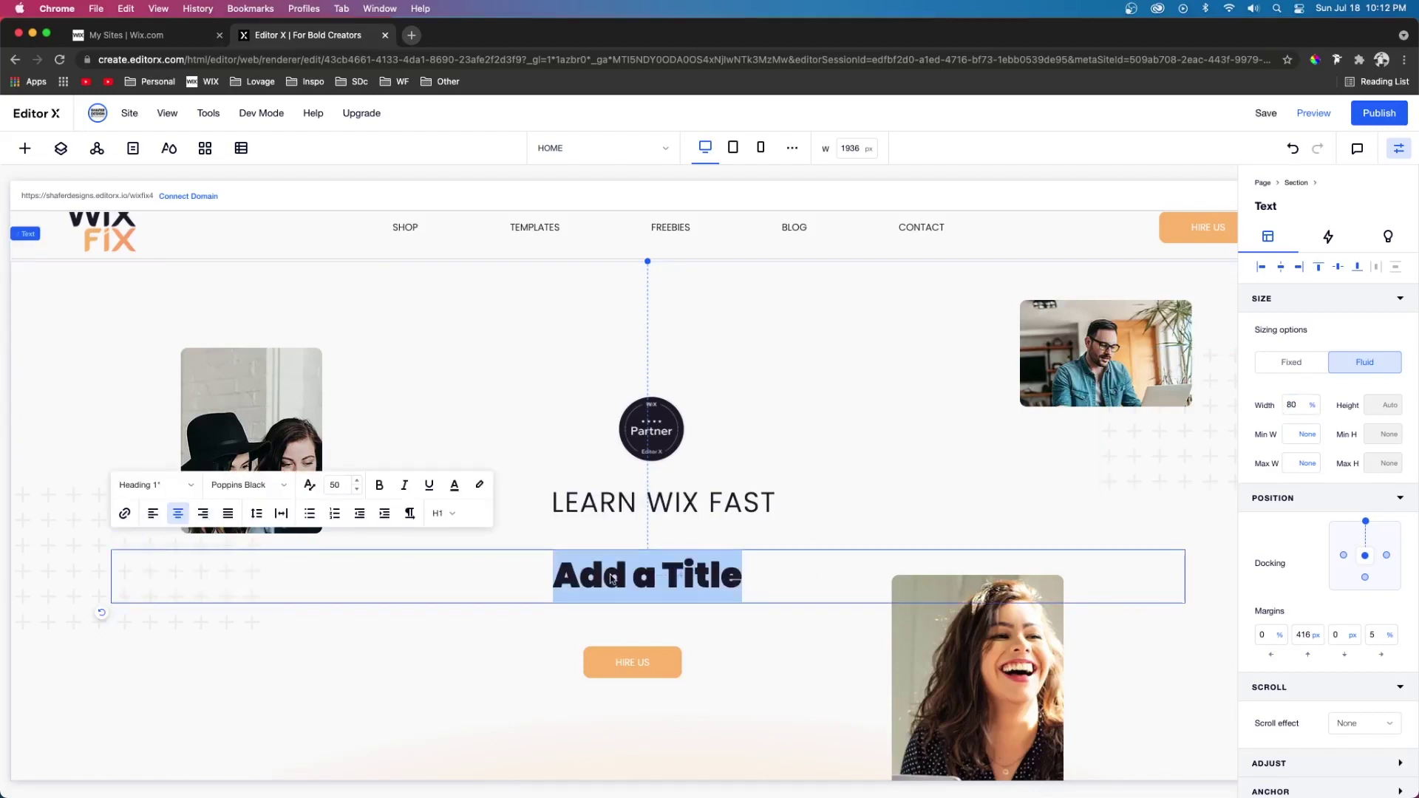
double_click(612, 579)
key("super+a")
type("CREATE GREATNESS. CREATE YOUR FUTURE.")
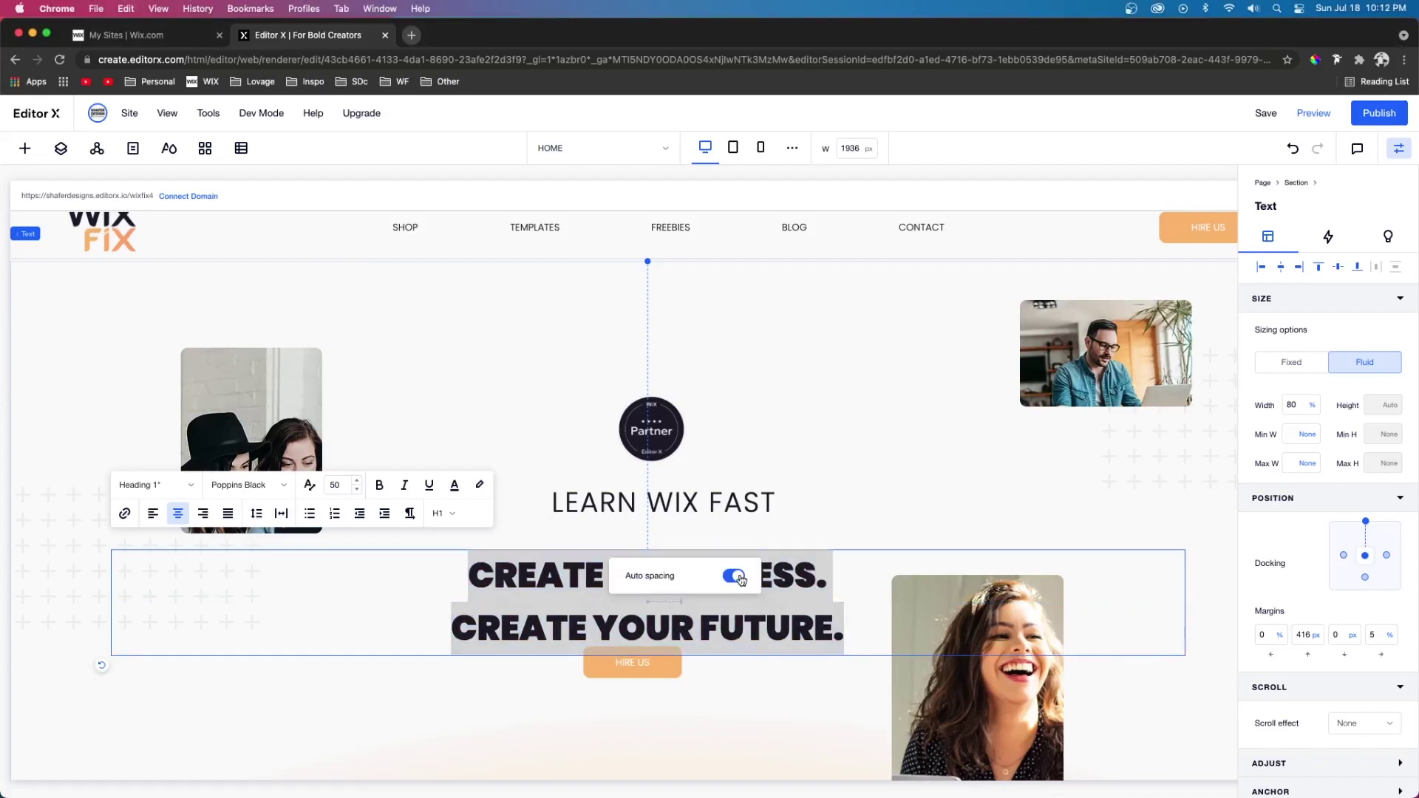
- Turn off auto spacing to tighten the headline's line spacing, and move the headline up closer to LEARN WIX FAST
left_click(734, 576)
left_click_drag(639, 617, 634, 621)
key("Escape")
left_click_drag(669, 577, 665, 558)
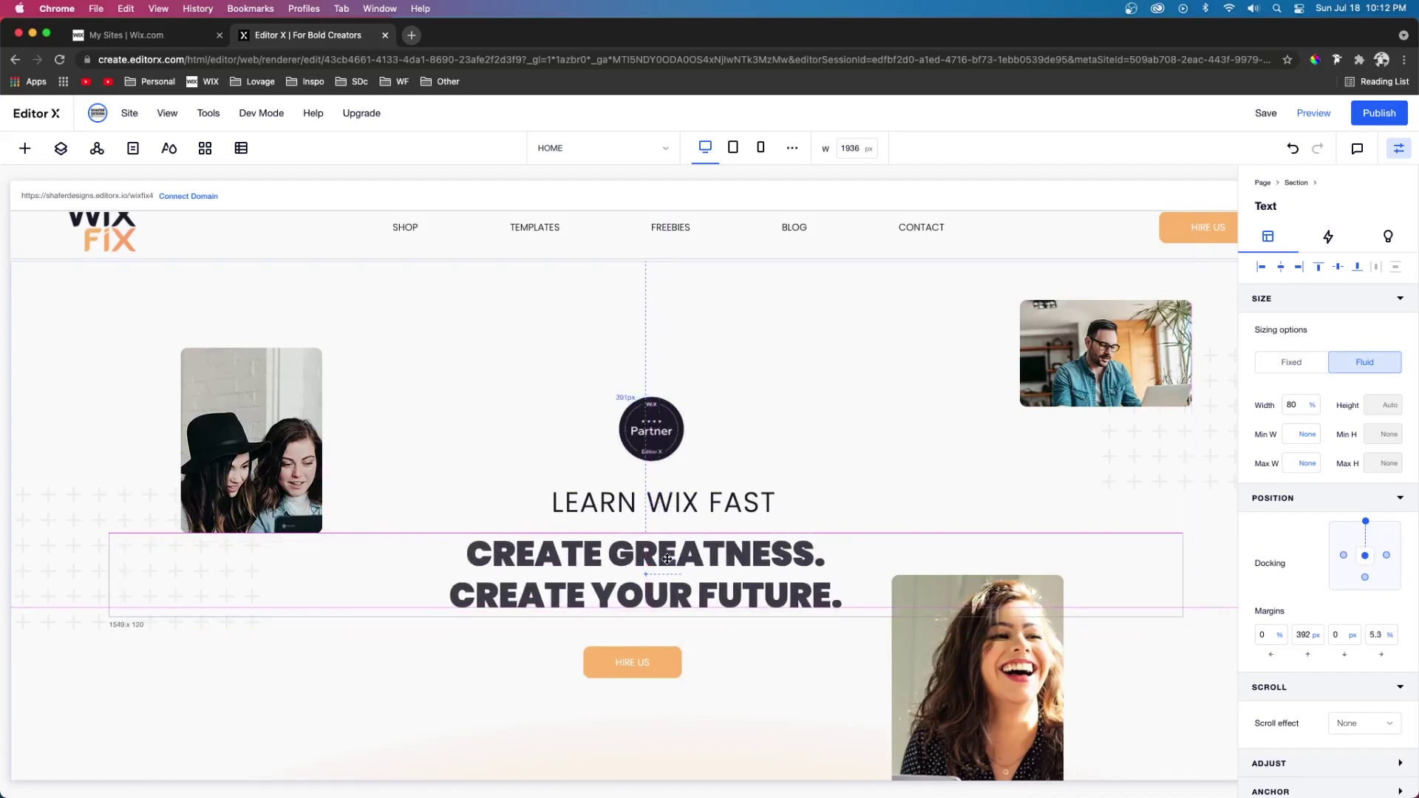
- Center the badge, both text elements and the button horizontally in the hero section
left_click(1281, 268)
key("Tab")
left_click(1281, 267)
- Enable text scaling on LEARN WIX FAST with a minimum size of 24 and a maximum of 40
left_click(551, 502)
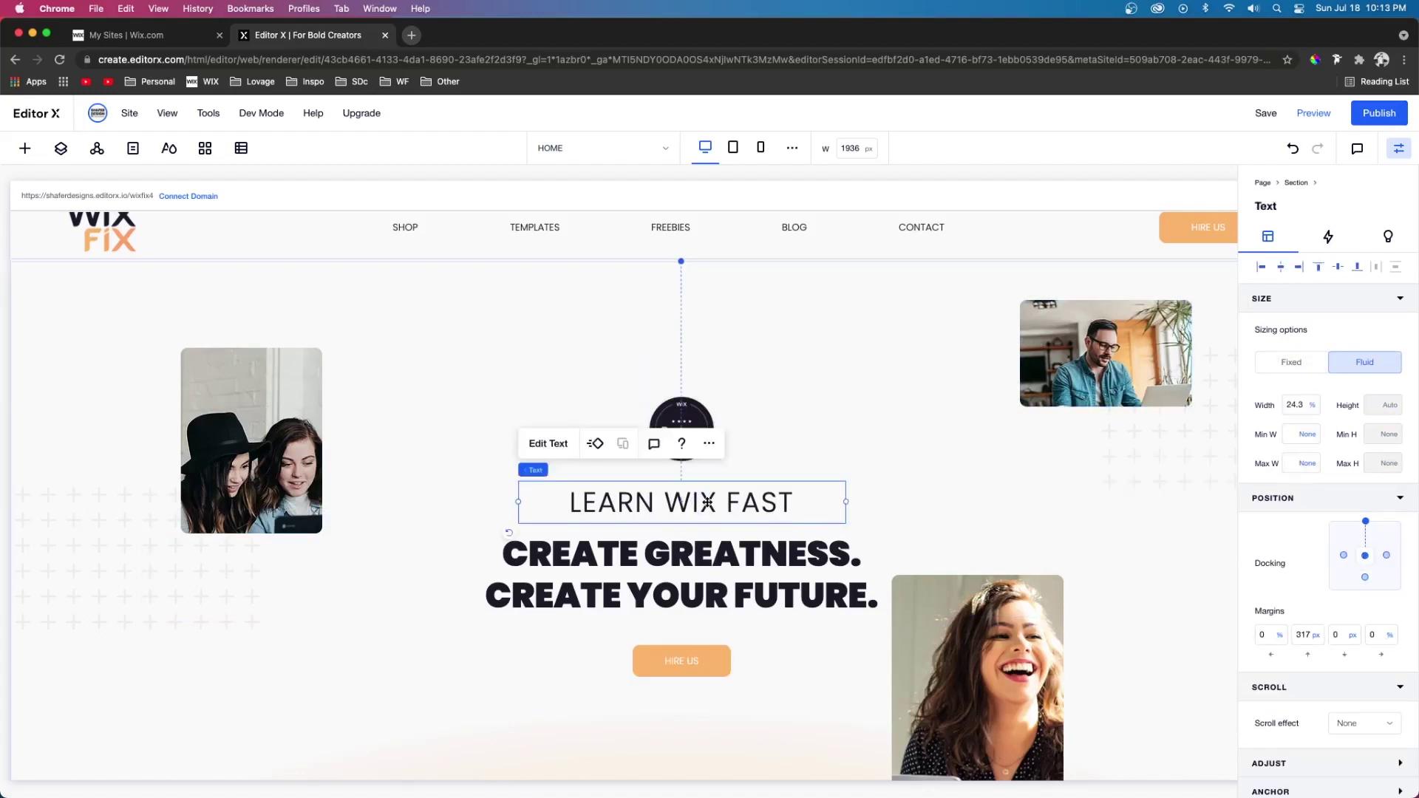
left_click(542, 445)
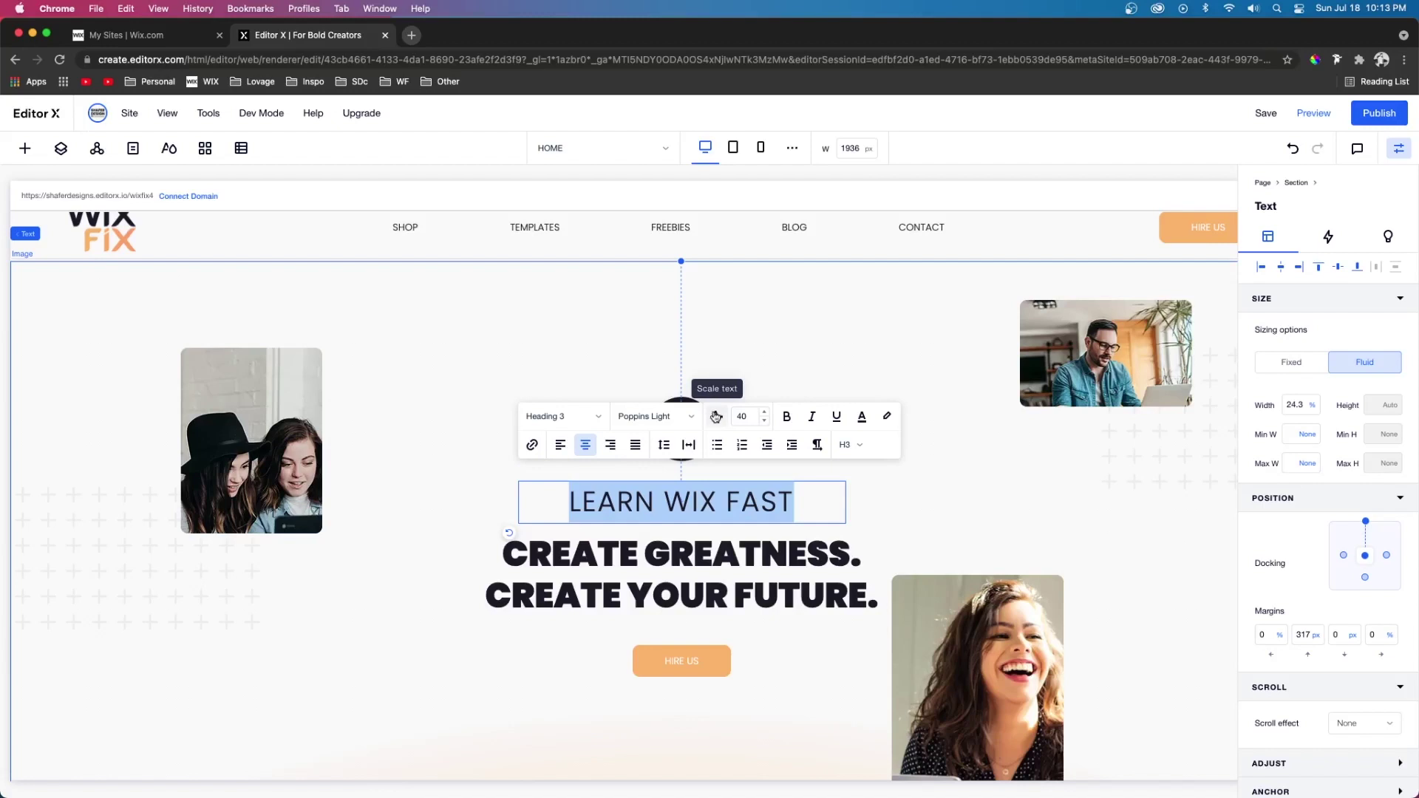
left_click(718, 418)
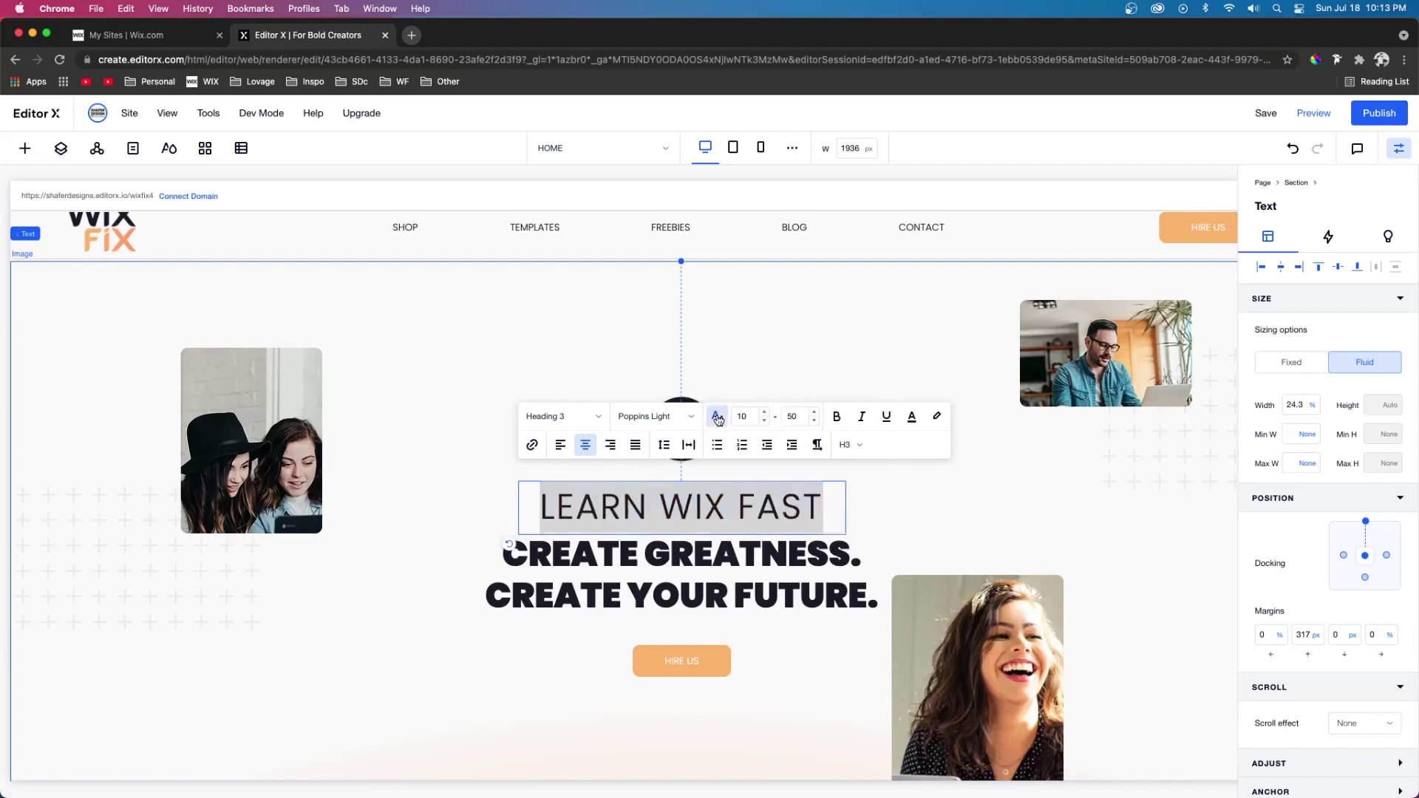
left_click(747, 419)
type("24")
left_click(798, 418)
type("40")
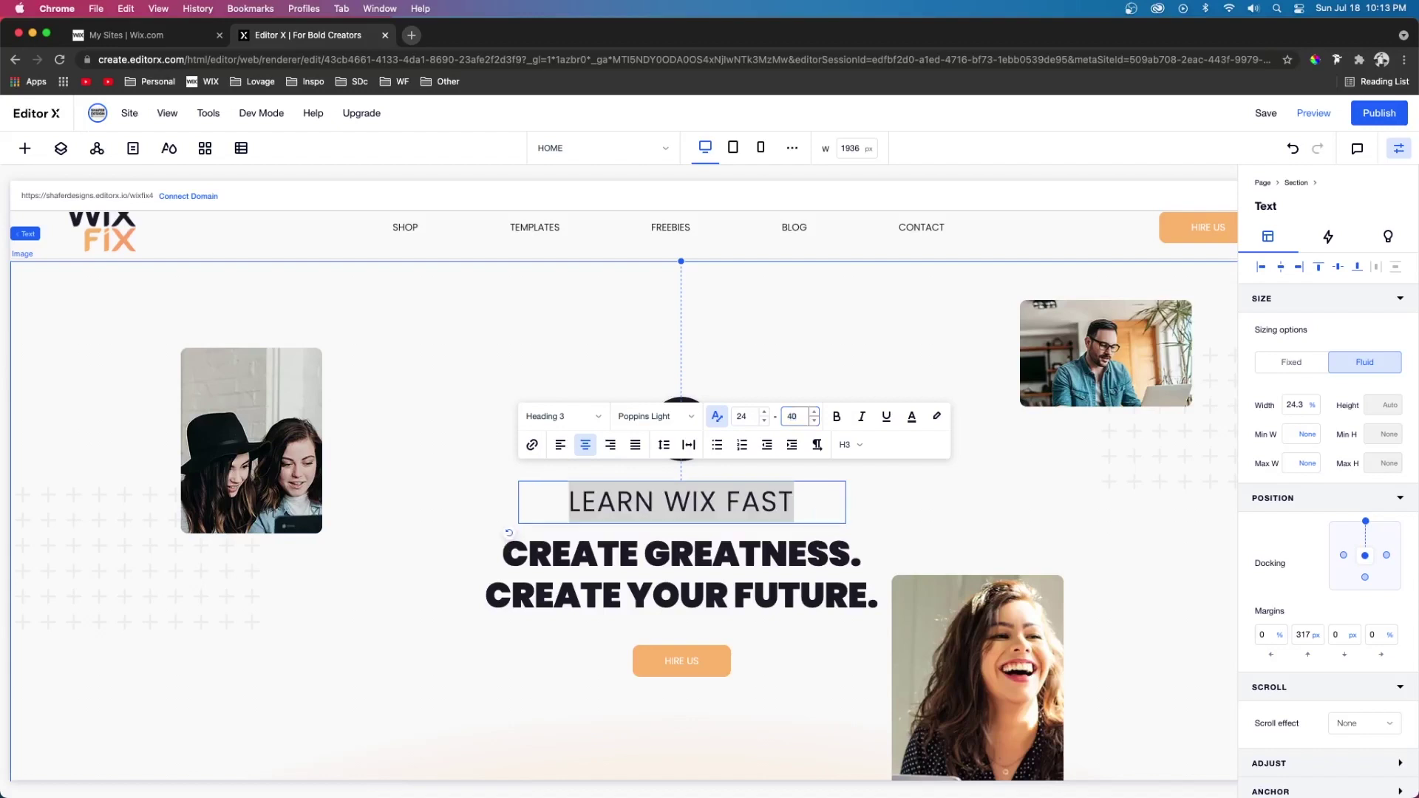
- Enable text scaling on the CREATE GREATNESS headline with a minimum size of 30 and a larger maximum size
left_click(237, 570)
left_click(178, 495)
left_click(343, 468)
left_click(387, 470)
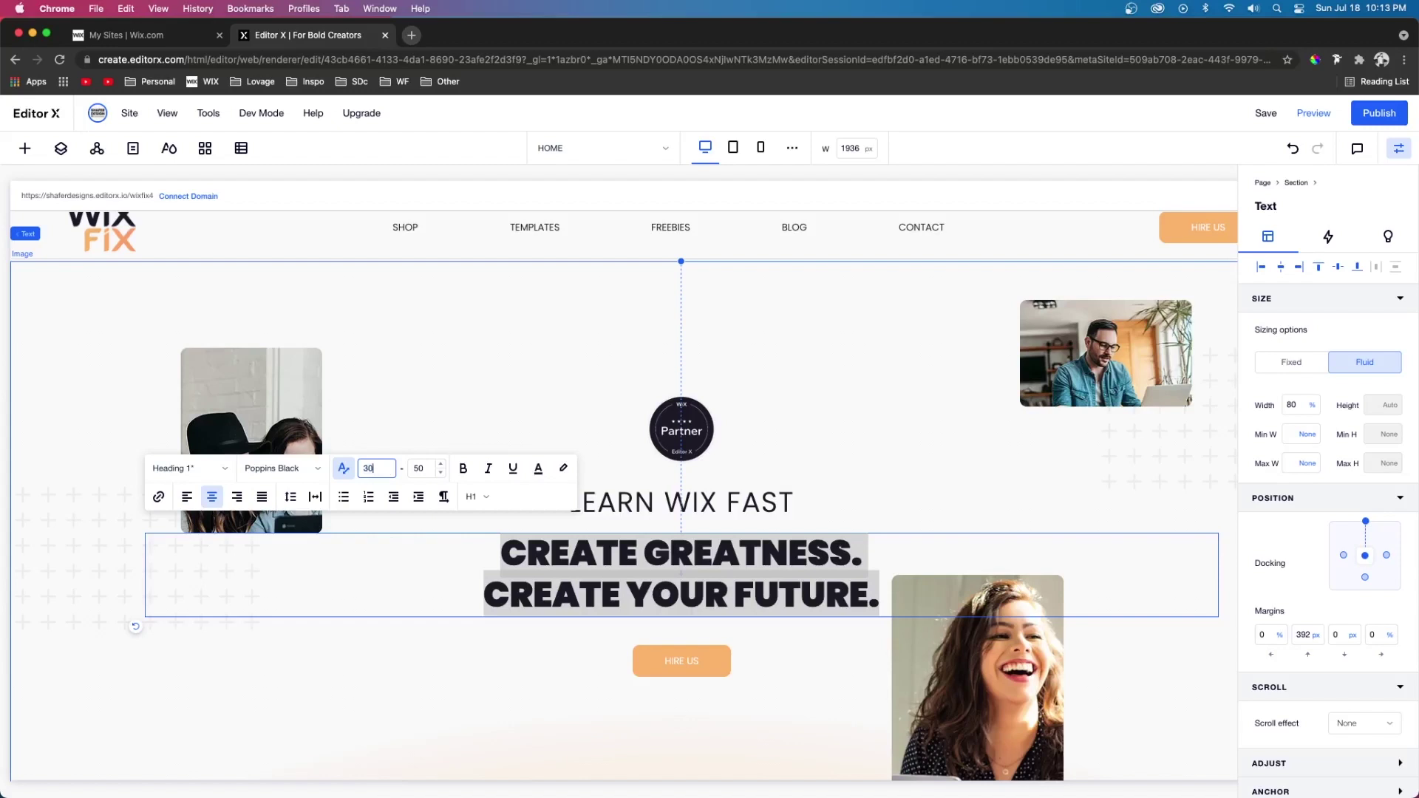
left_click(423, 471)
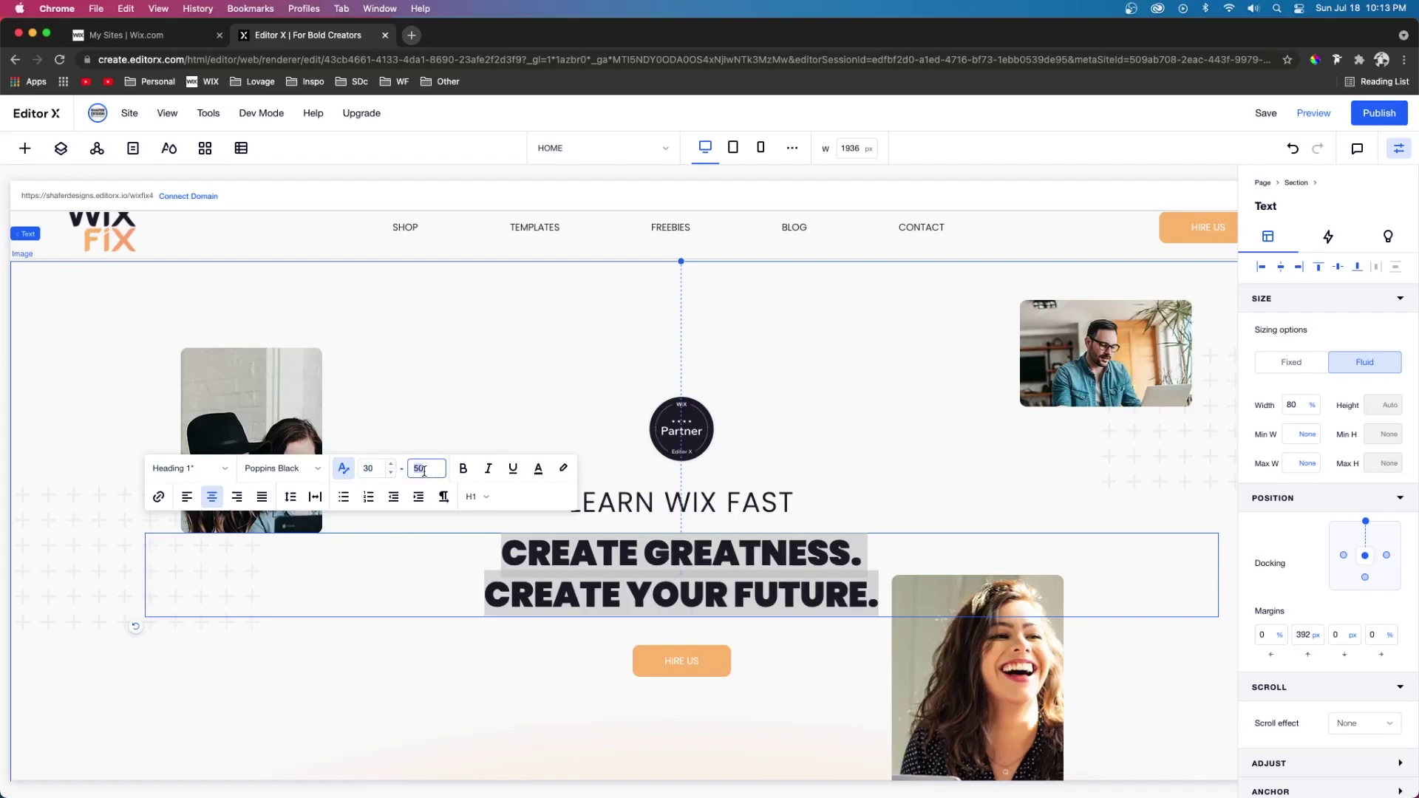
key("Return")
key("Escape")
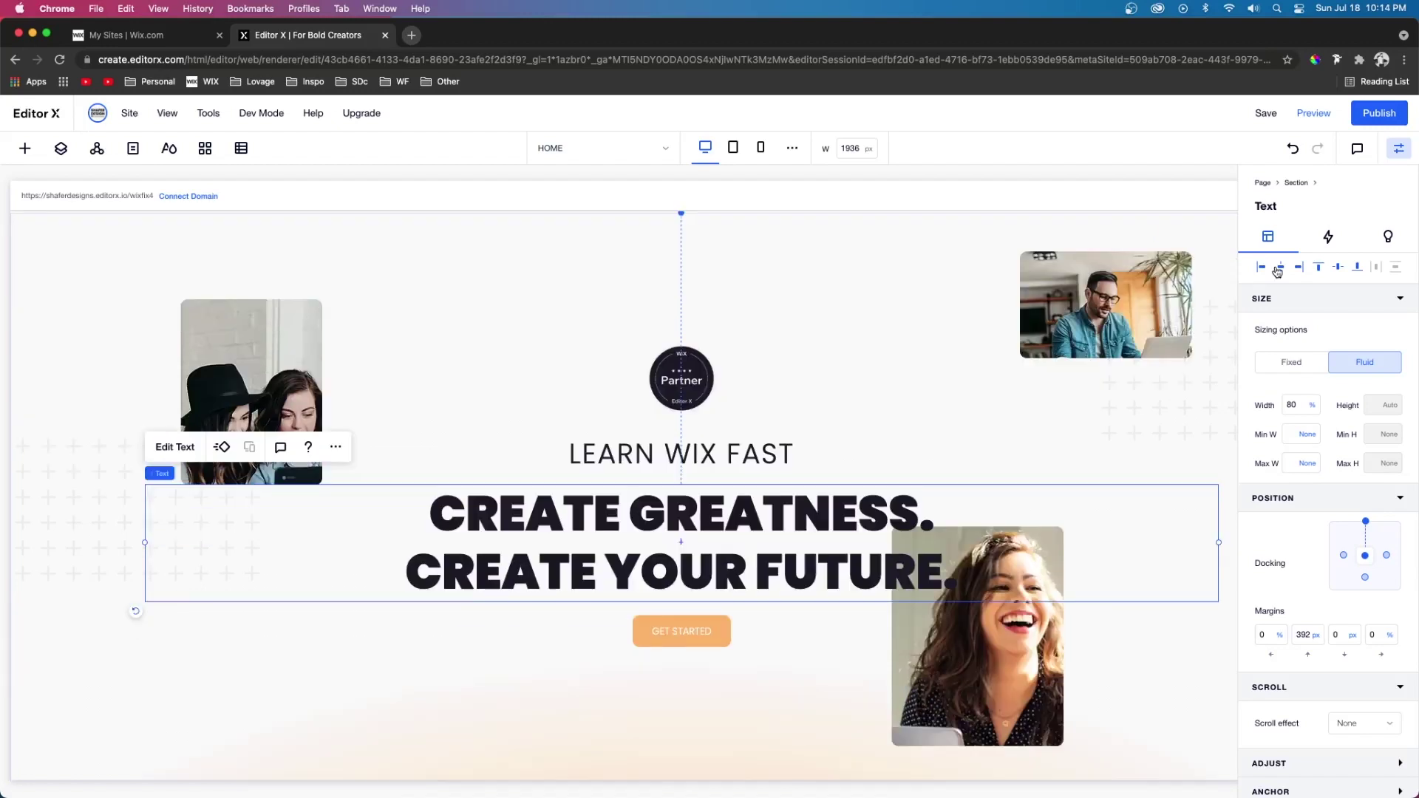
- Stack the badge, both texts and the button together and center the stack vertically in the hero section
left_click(681, 631, "shift")
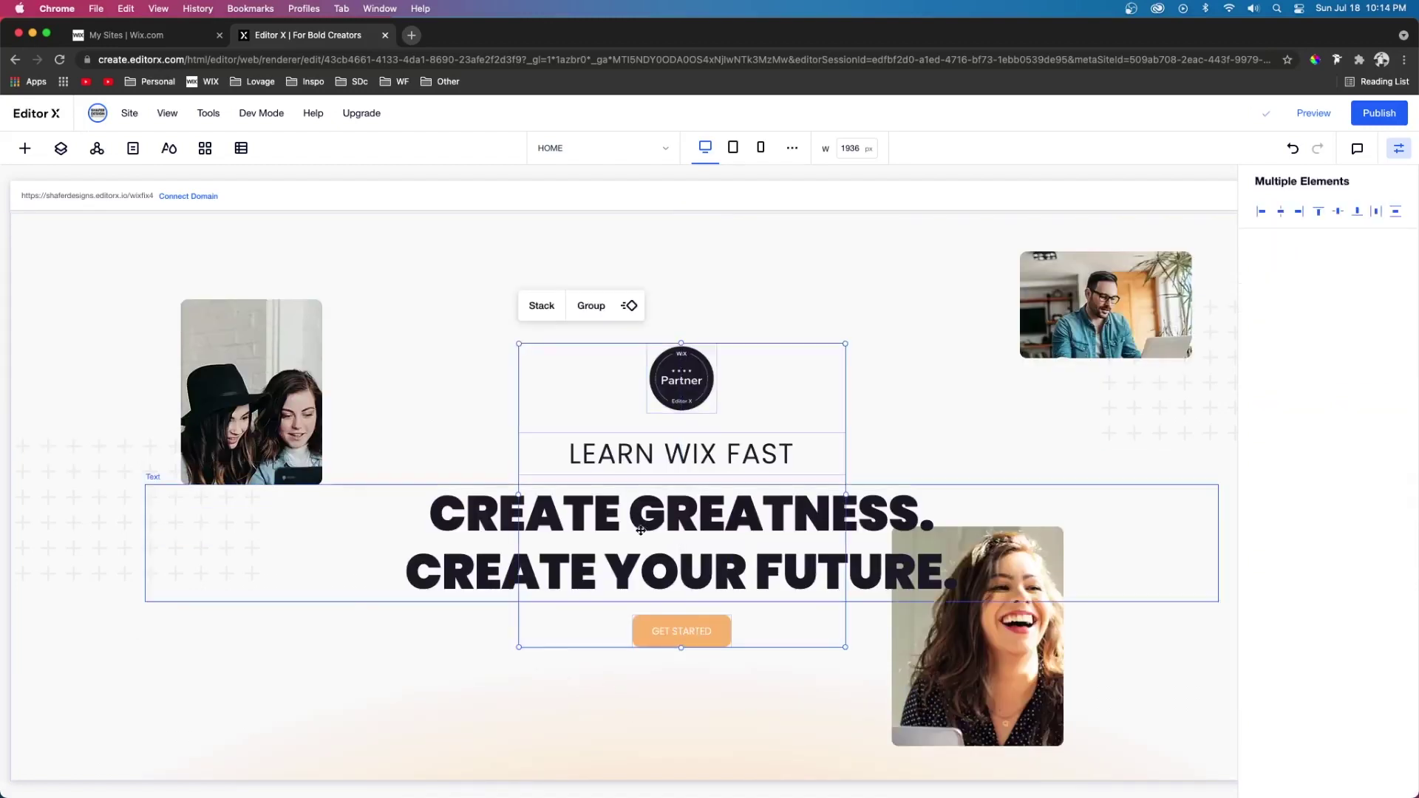
left_click(681, 453, "shift")
left_click(167, 313)
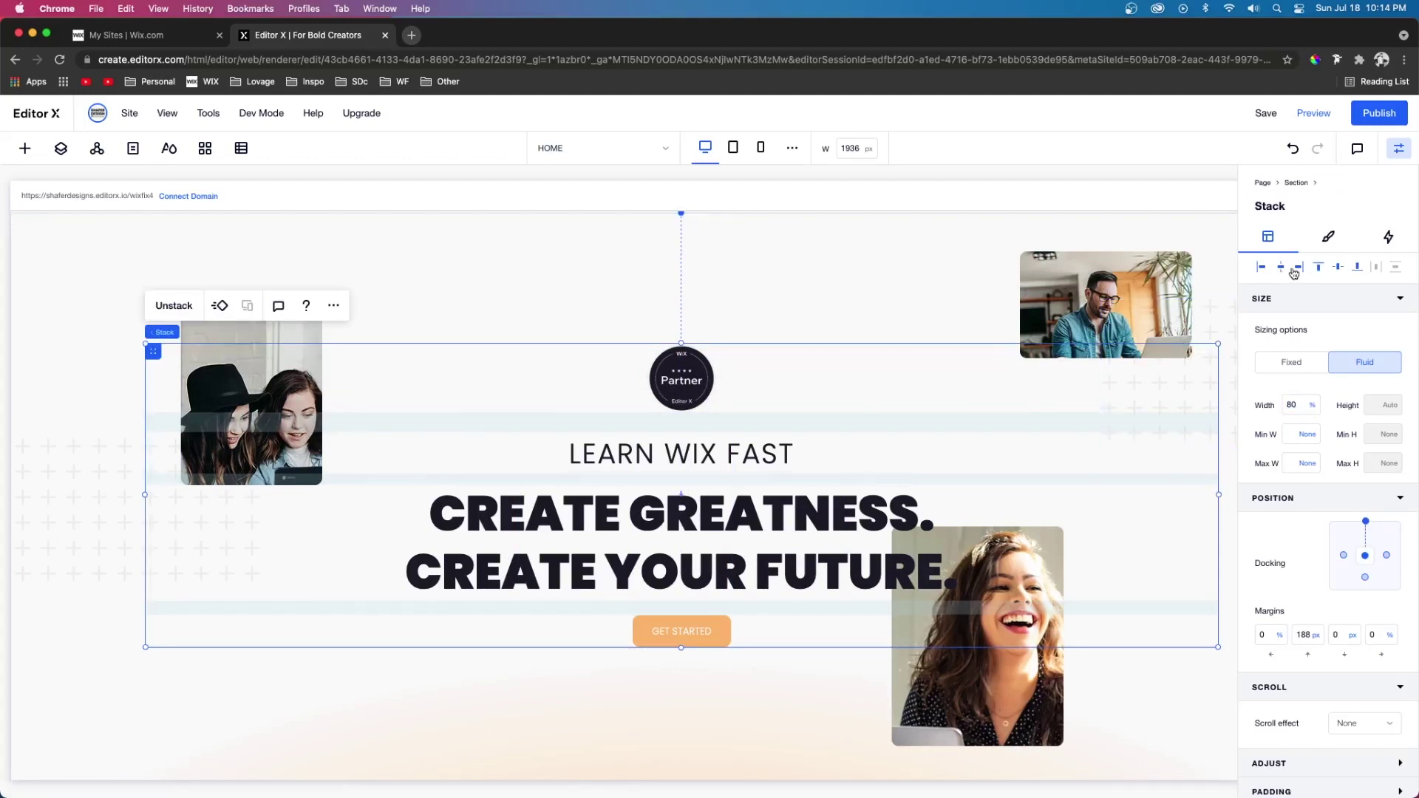
left_click(1338, 267)
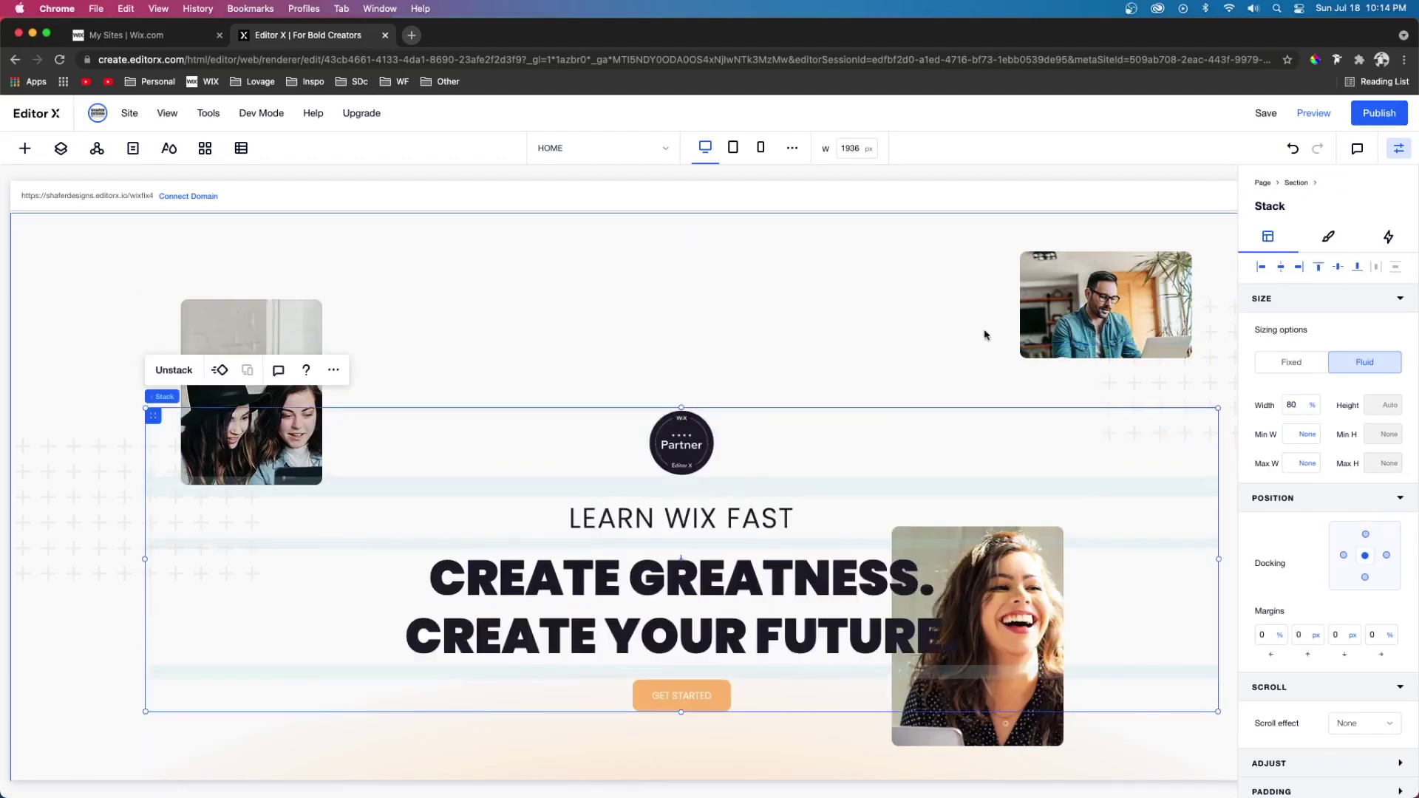
- Preview the page, return to editing and set the hero section's minimum height to 90 vh
key("super+p")
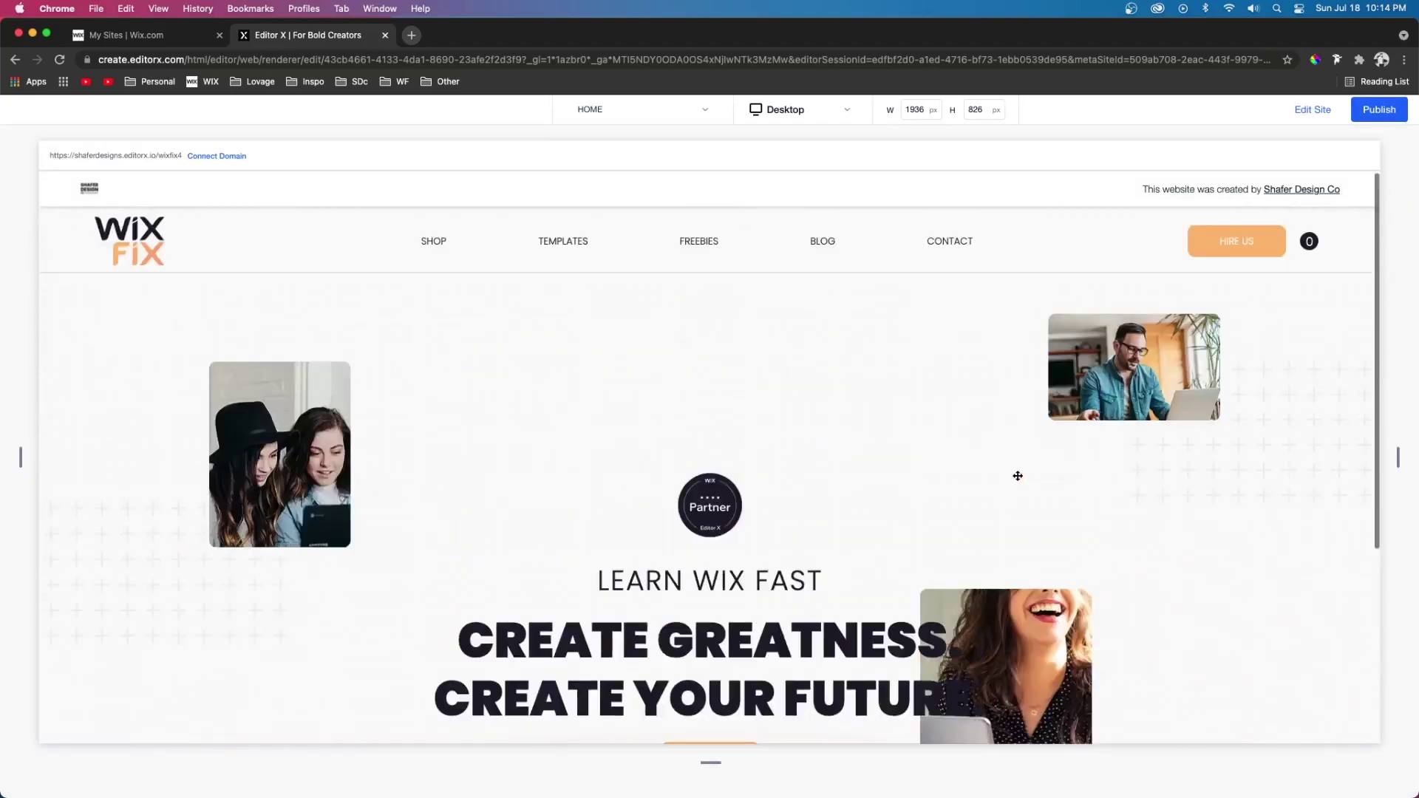
left_click(1310, 110)
left_click(544, 378)
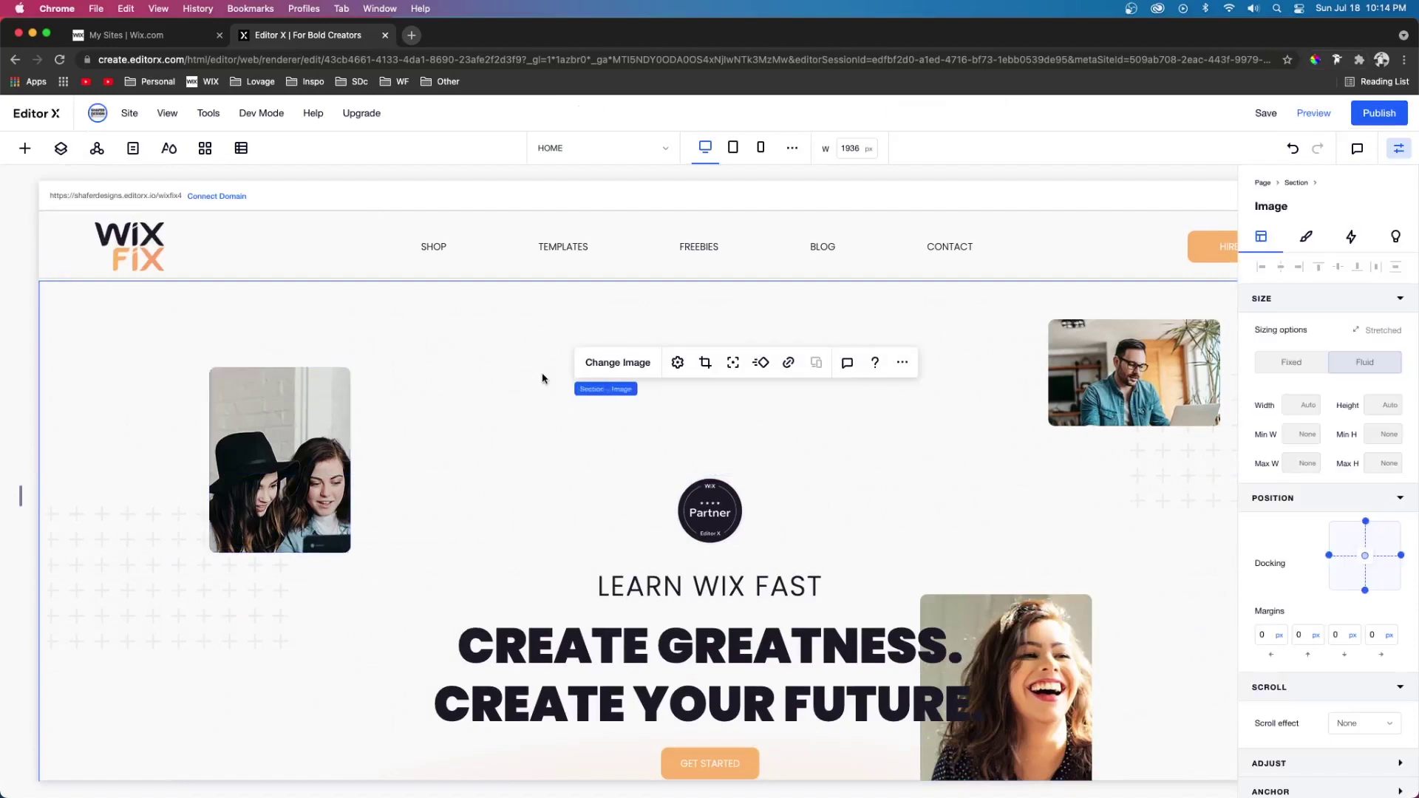
left_click(592, 388)
left_click(1386, 436)
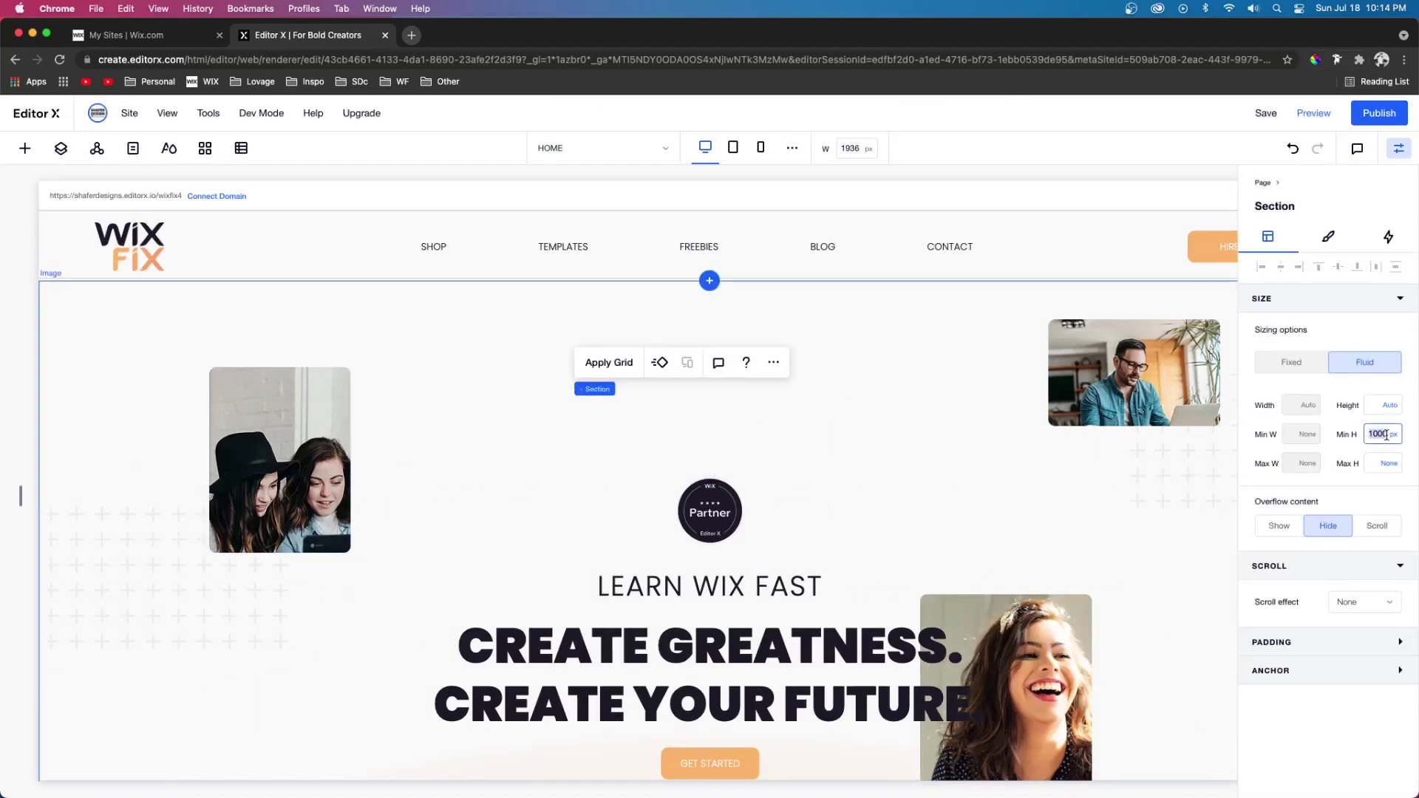
type("90")
key("Return")
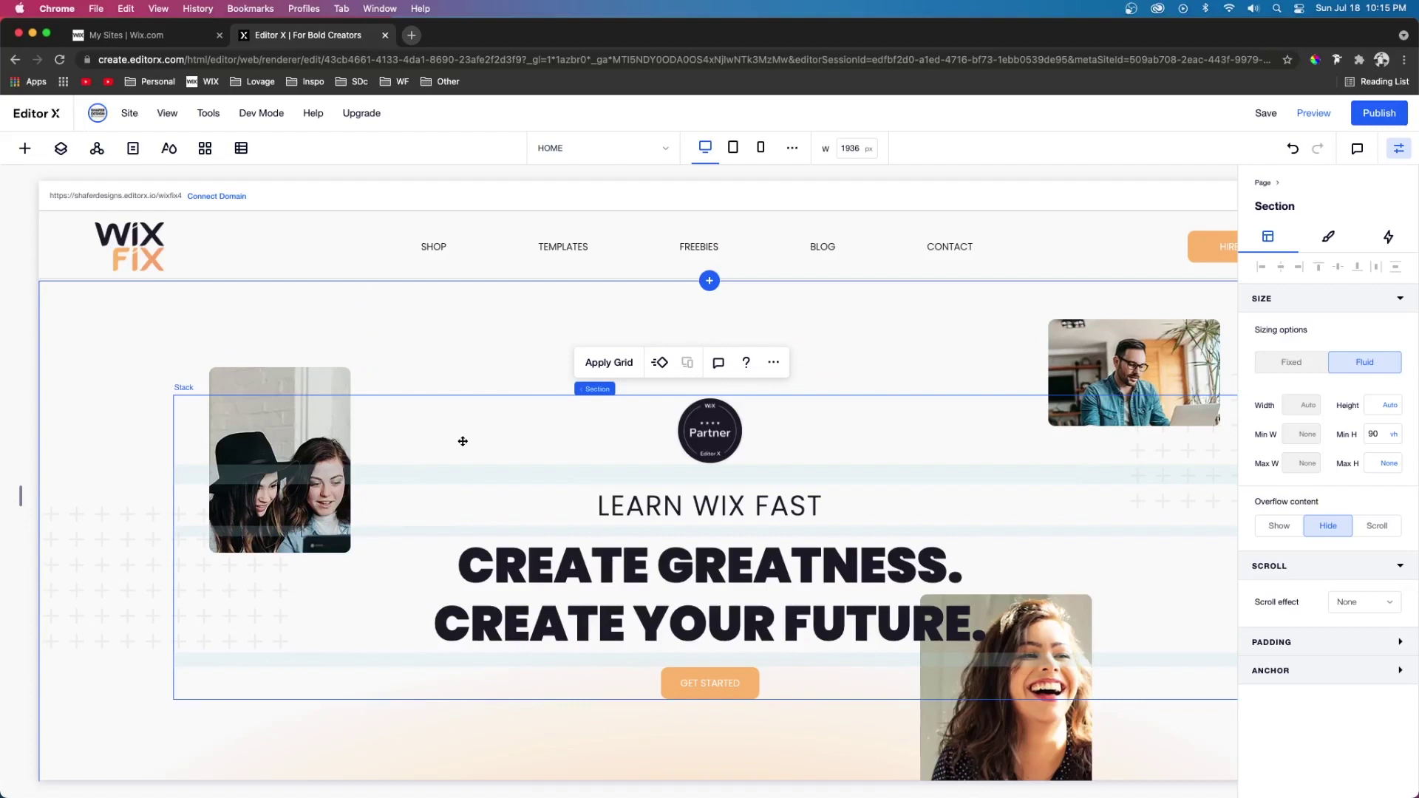
- Preview the resized hero section, check its layout and photo scroll effect down the page, and return to editing
key("super+p")
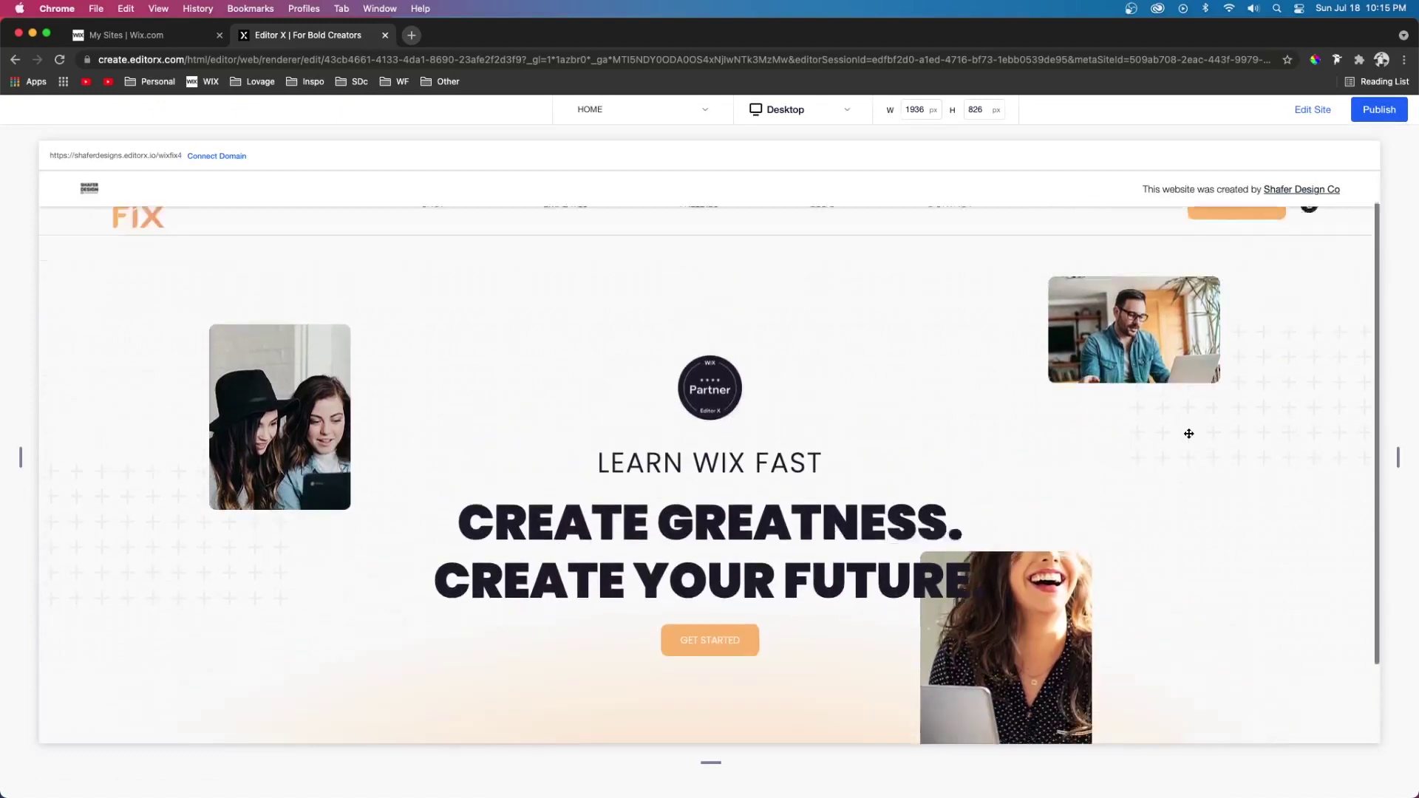
scroll(1189, 434, "down", 2)
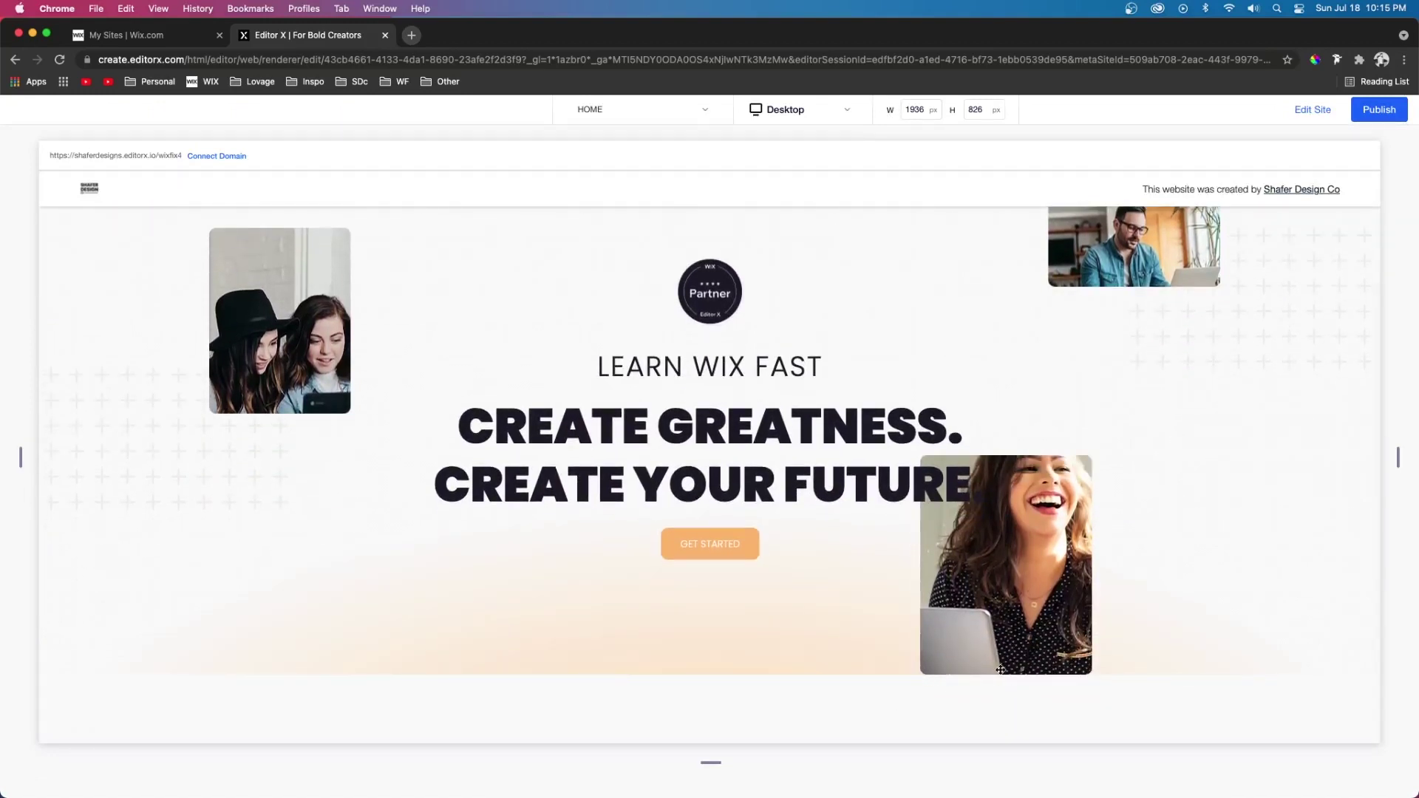
left_click(1313, 109)
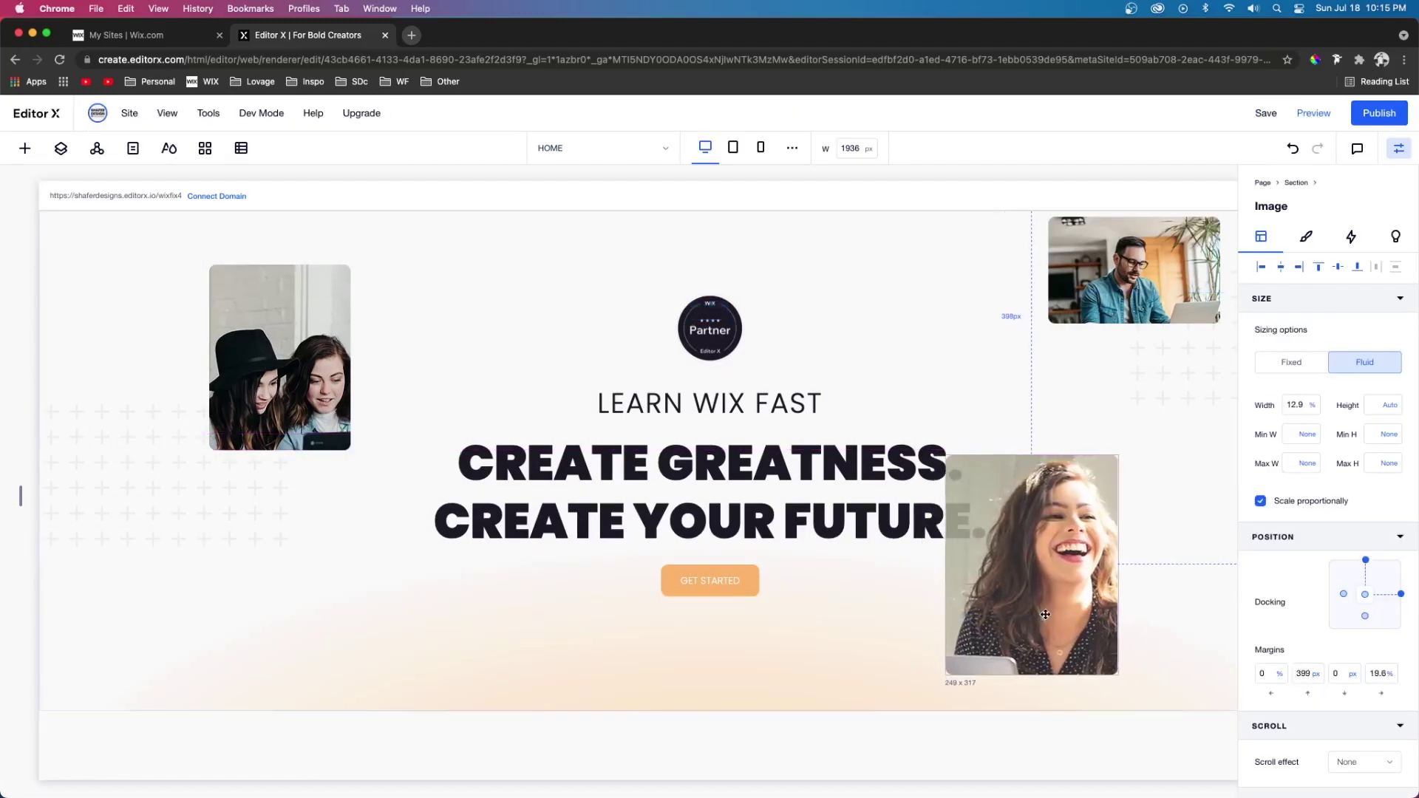
- Reposition and shorten the laughing woman's photo beside the end of the headline, and set its bottom margin to 30 px
left_click_drag(1045, 614, 1012, 500)
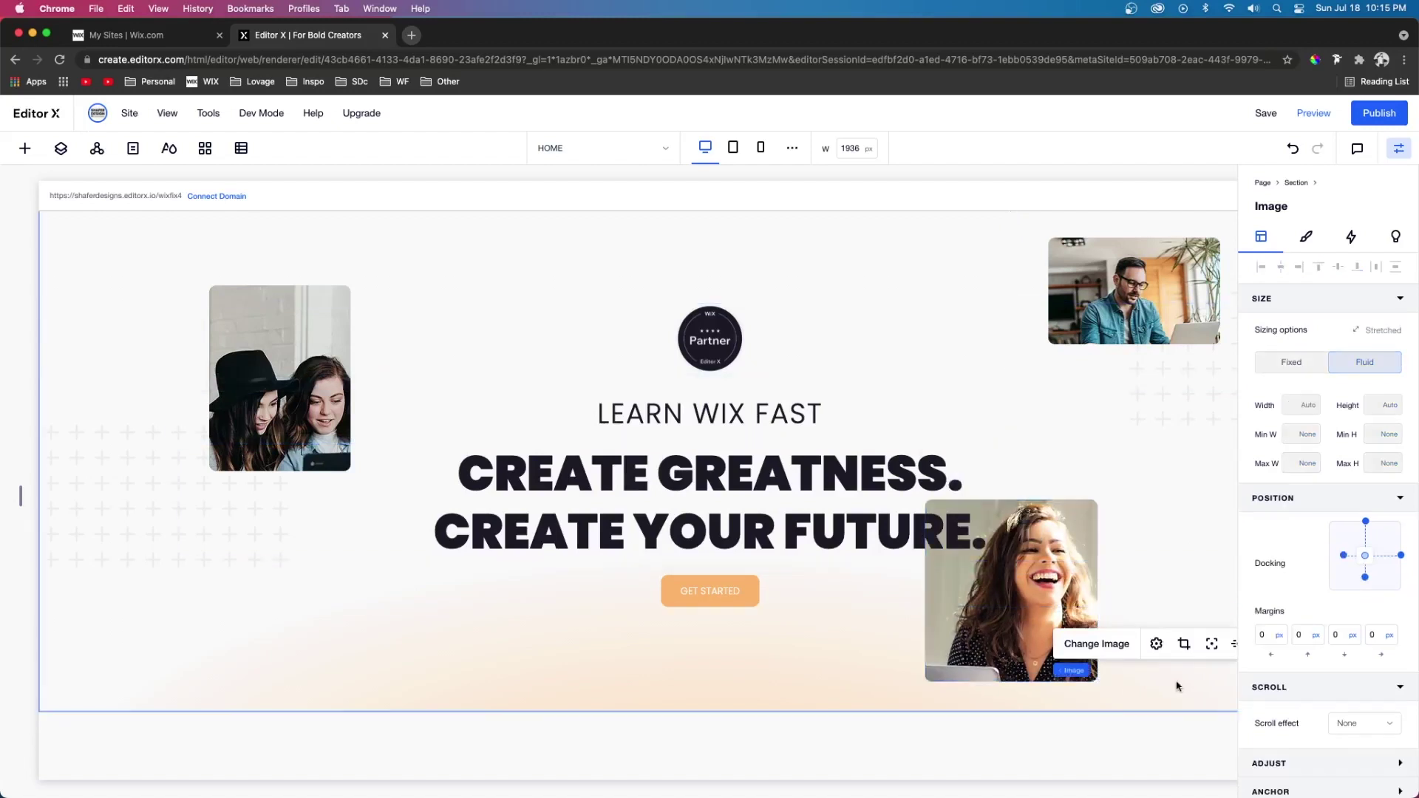
left_click(1339, 674)
type("30")
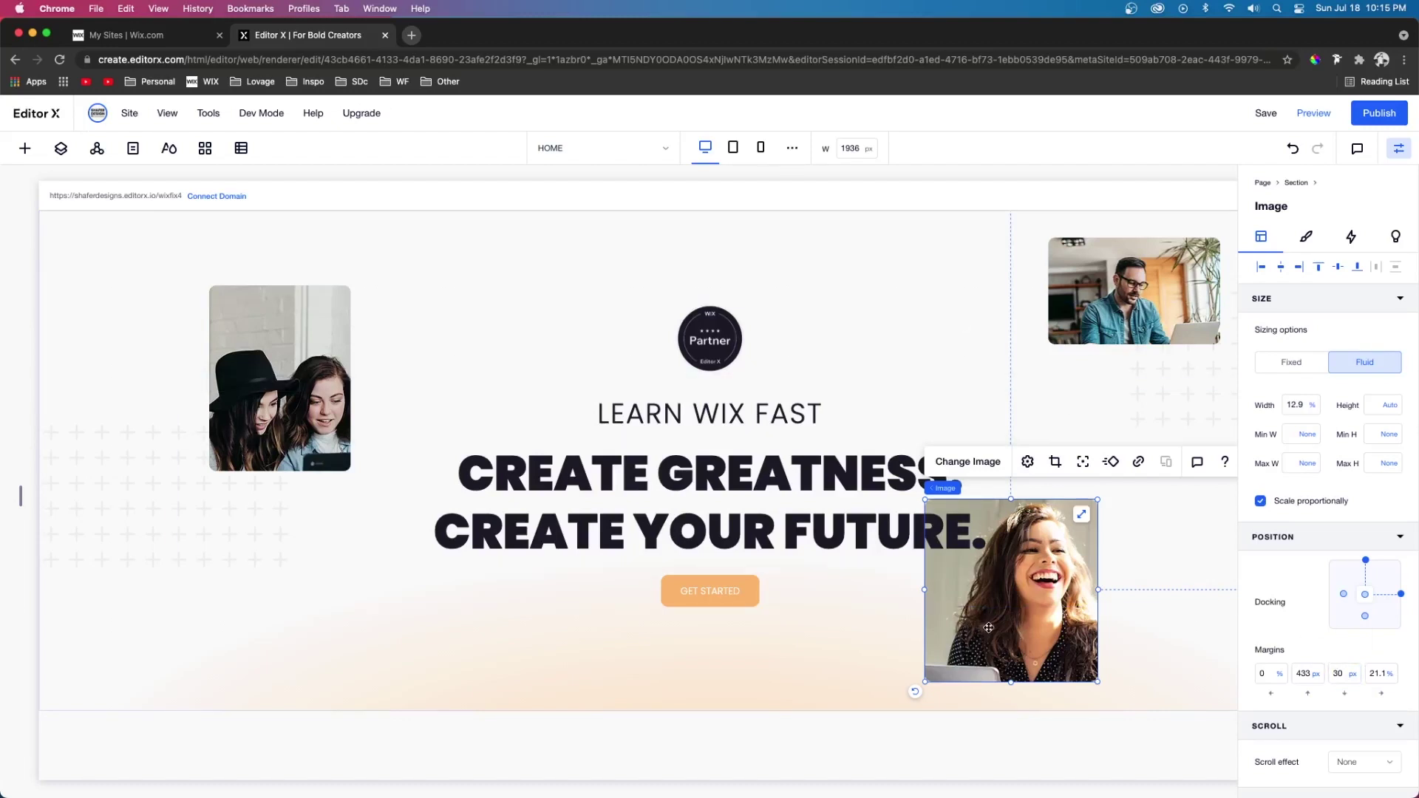
left_click_drag(988, 643, 987, 651)
key("cmd+z")
- Test the hero layout at a narrower canvas width, restore the desktop width and check the partner badge's sizing
left_click_drag(20, 496, 149, 481)
left_click(706, 148)
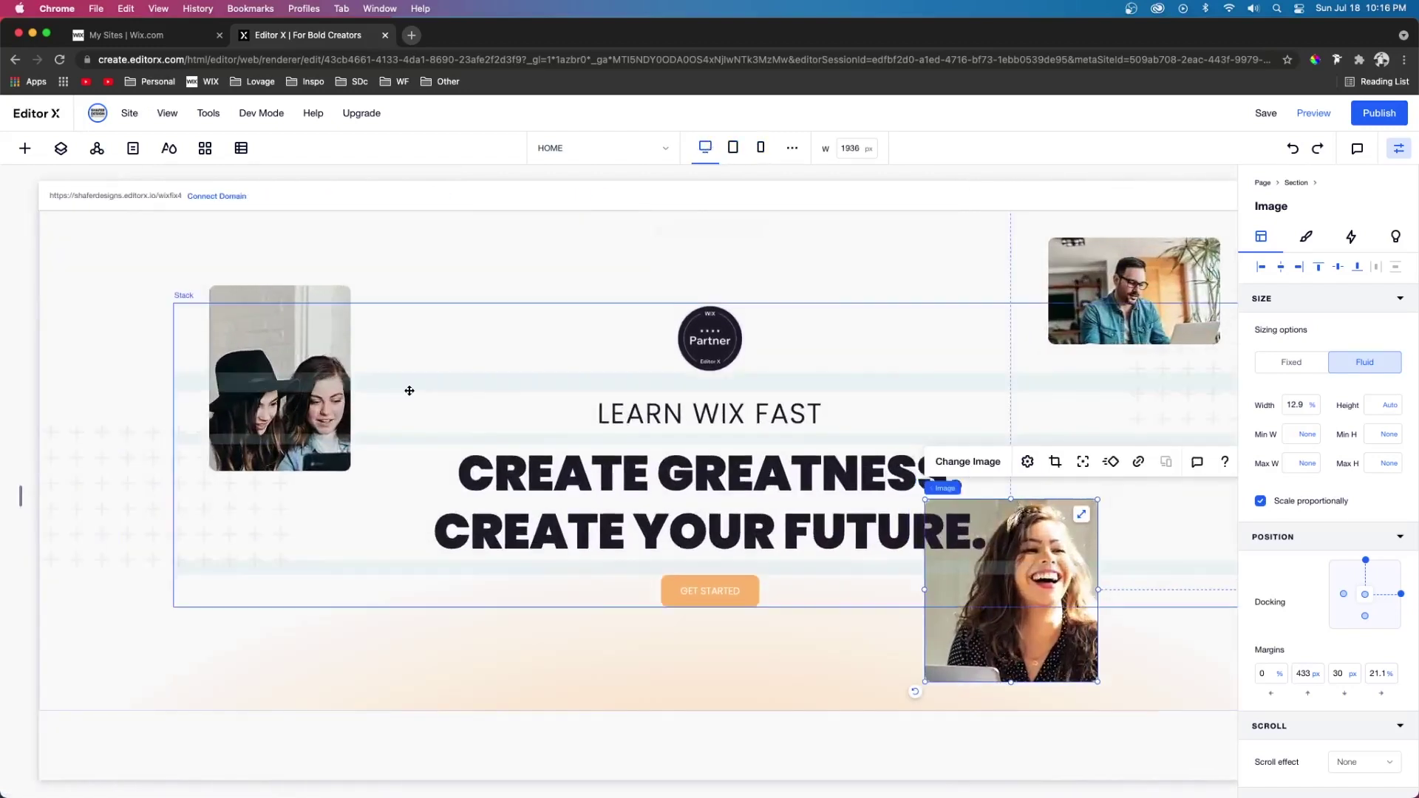
left_click(710, 337)
scroll(720, 343, "up", 1)
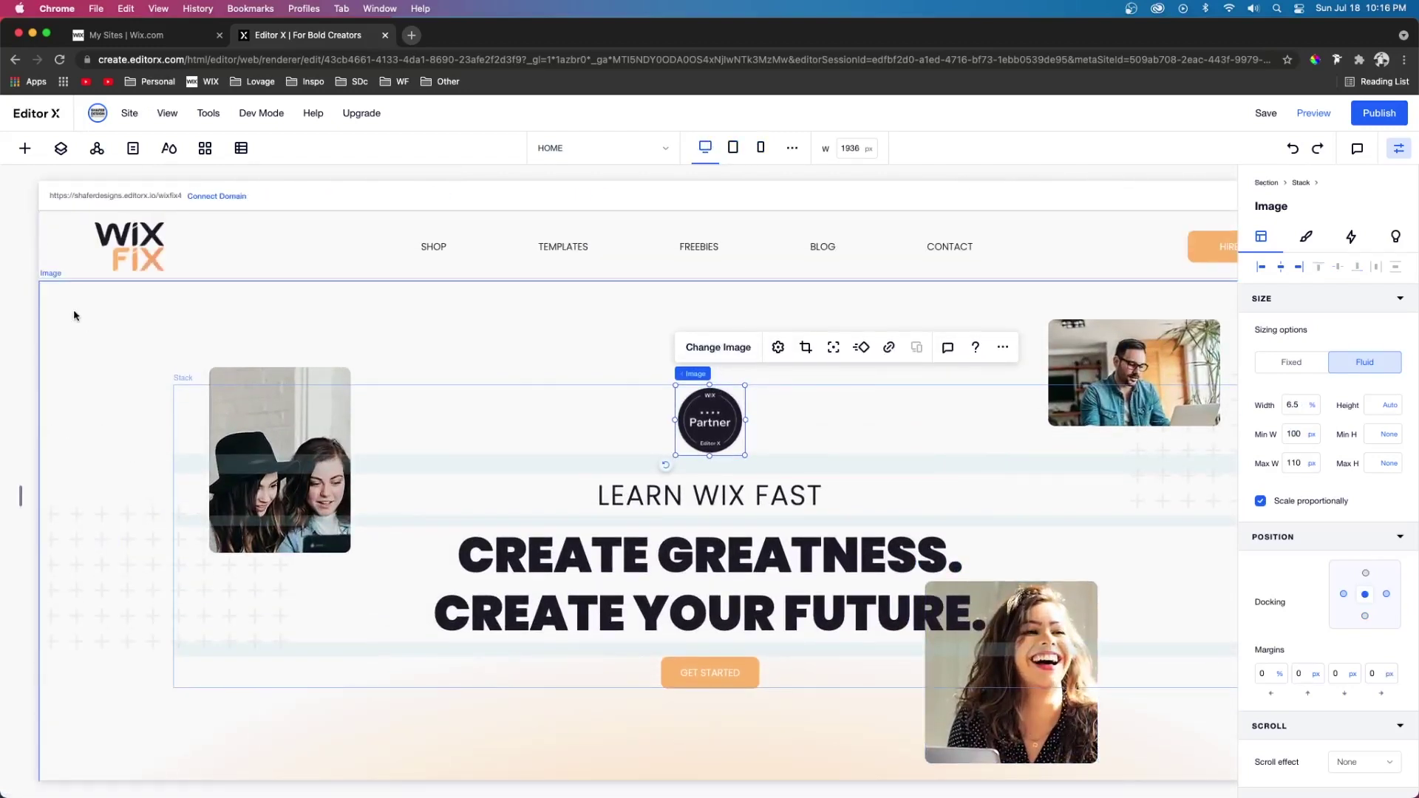
- Change the width unit of the hero photo showing the two women
left_click(257, 393)
left_click(257, 377)
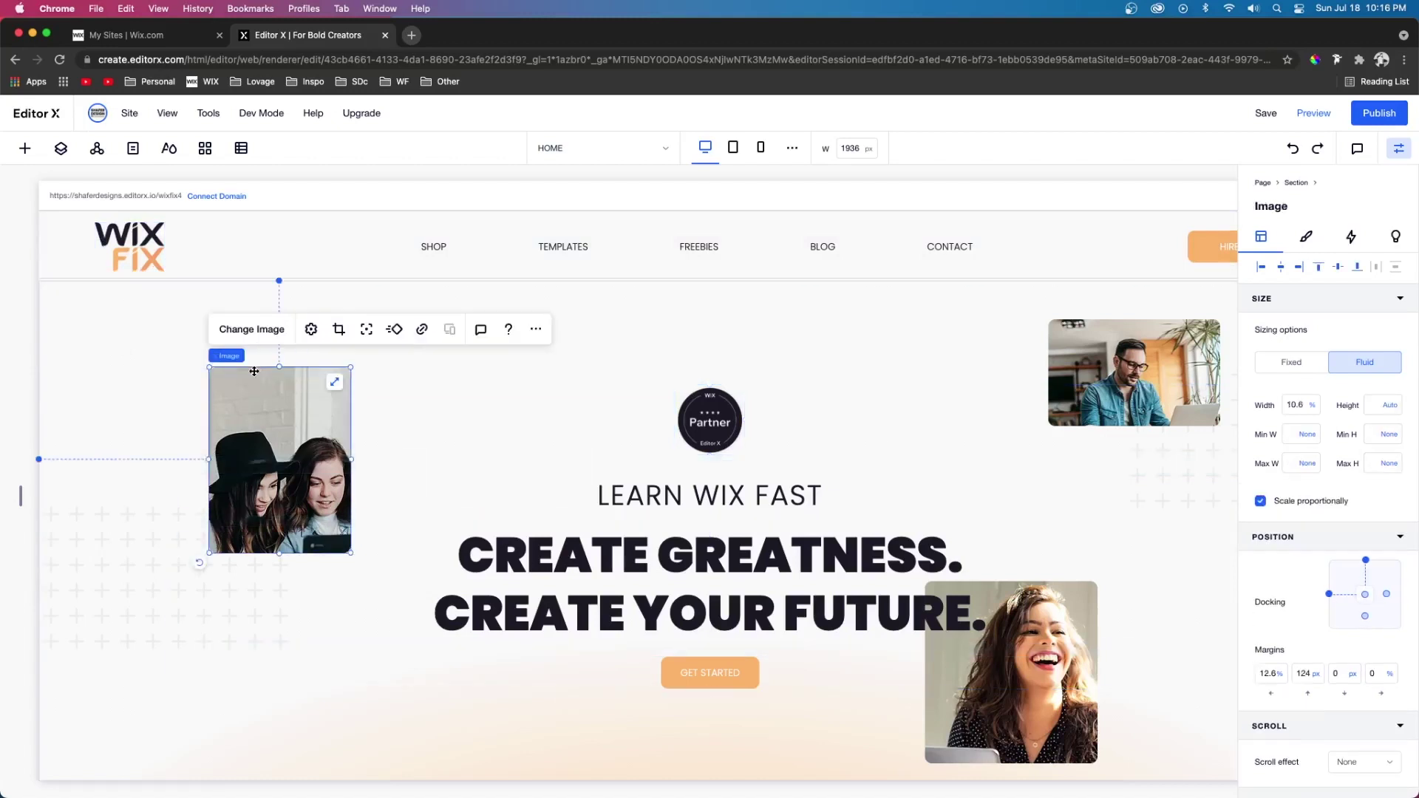
left_click(1314, 406)
left_click(1266, 465)
left_click(1313, 408)
left_click(1315, 355)
left_click(1291, 464)
- Change the width unit of the photo of the man at his laptop and preview the hero at a narrower width
left_click(1131, 370)
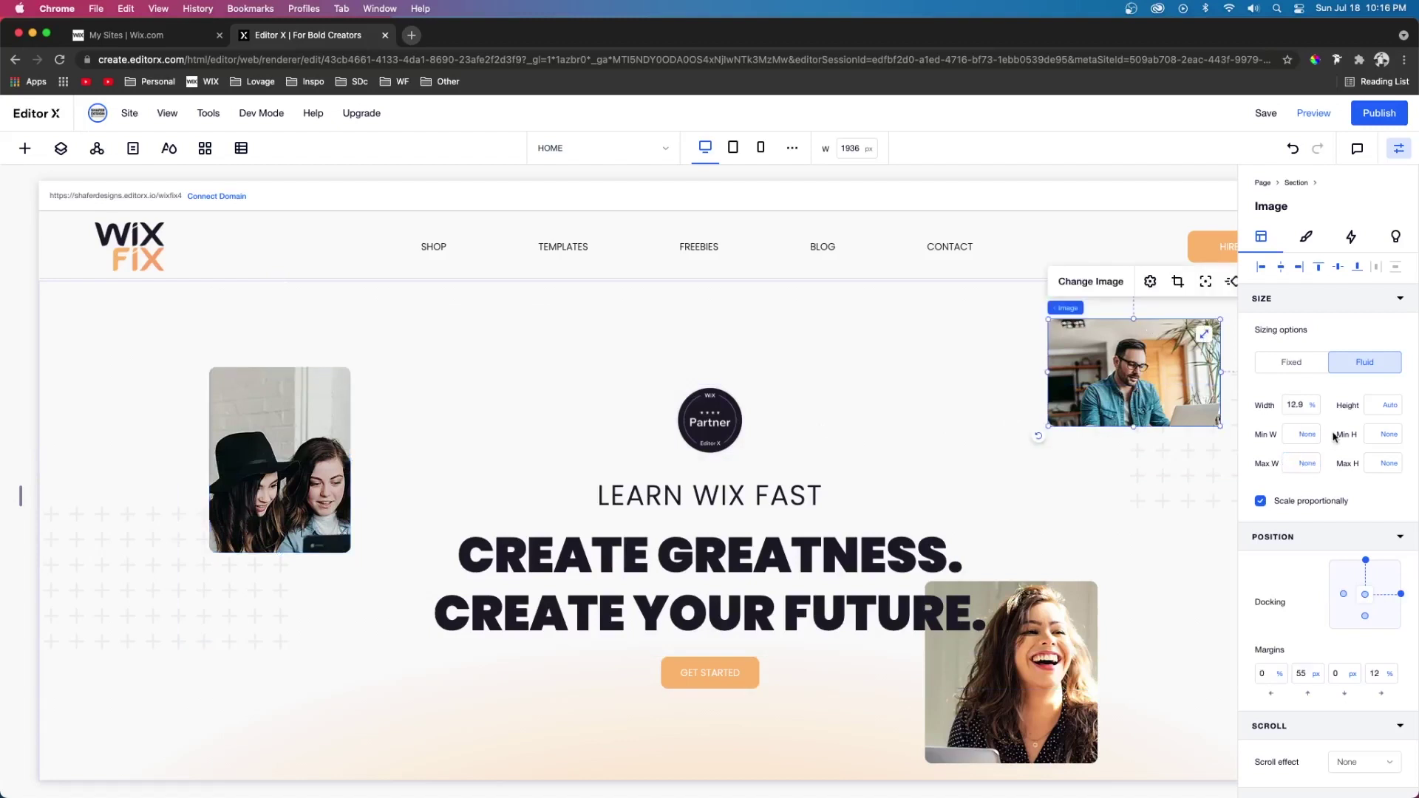
left_click(1315, 409)
left_click(1256, 453)
left_click(1314, 113)
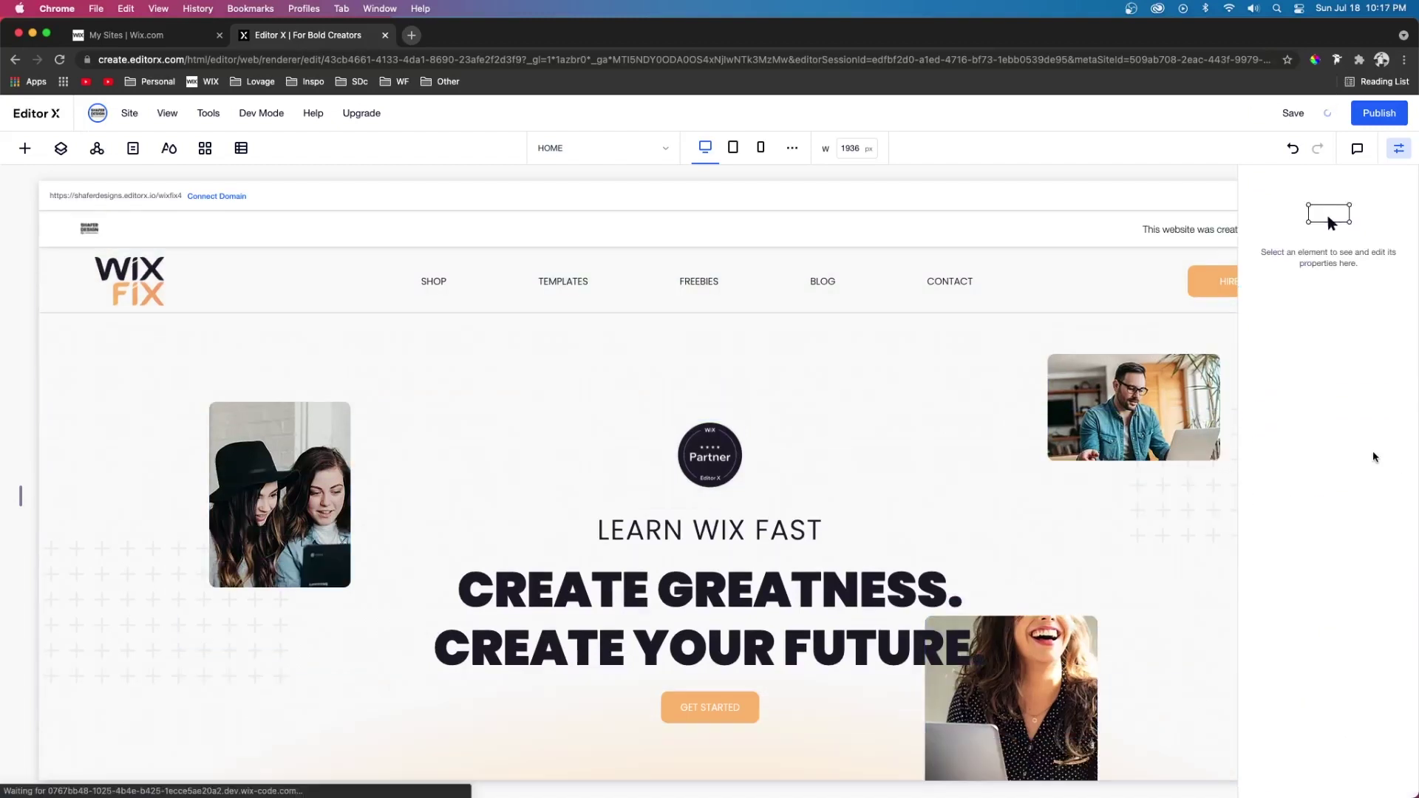
left_click_drag(1398, 458, 1093, 514)
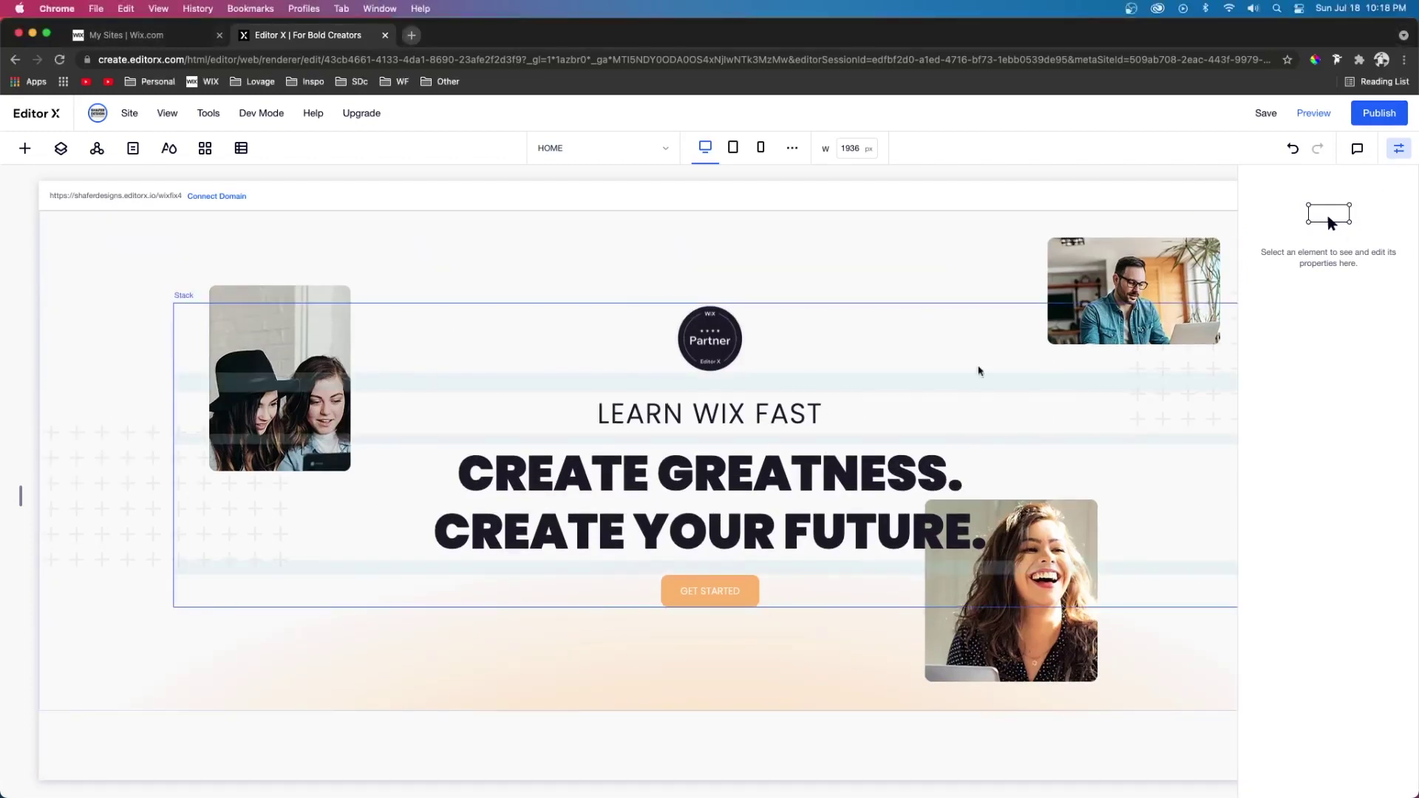
- Add a blank section directly below the hero section
left_click(686, 715)
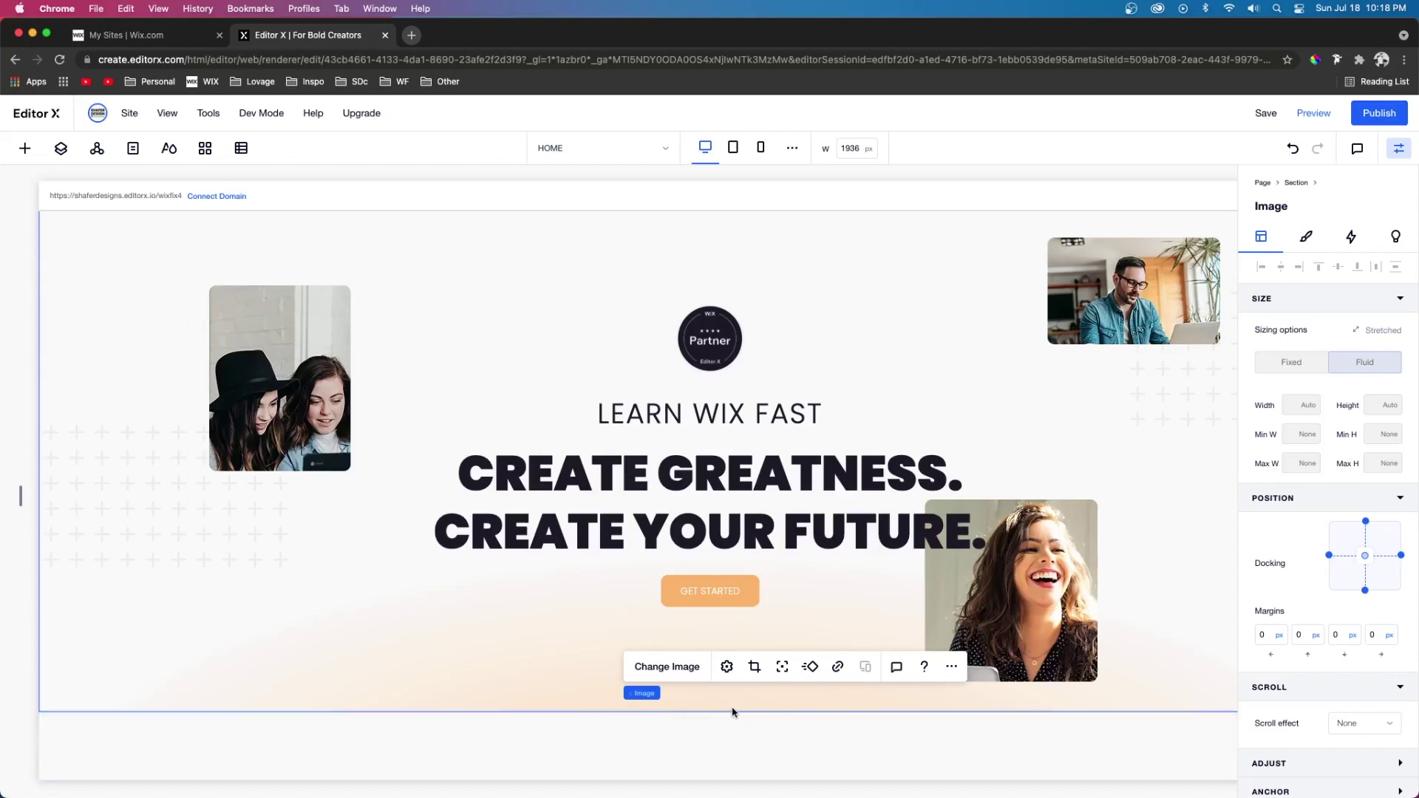
mouse_move(709, 714)
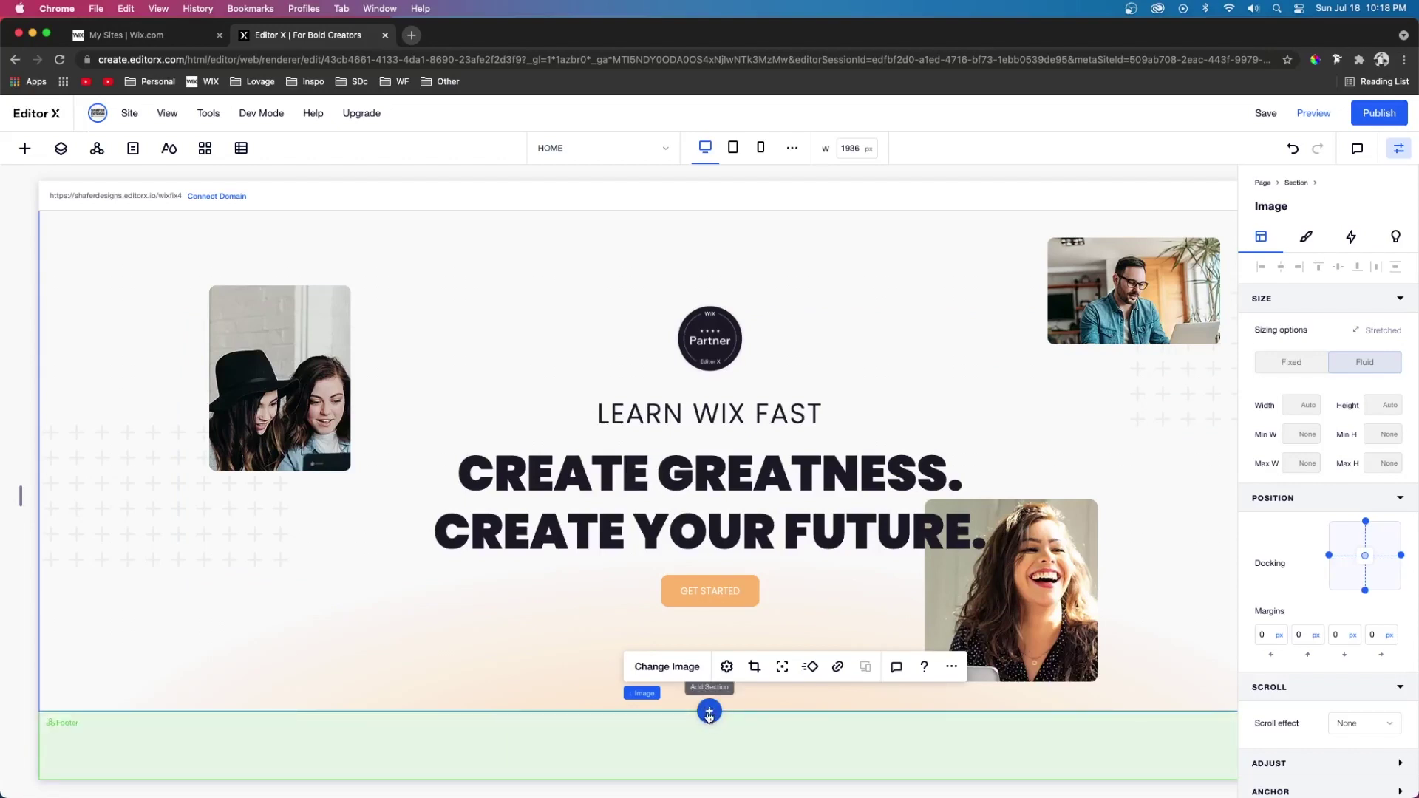
left_click(710, 714)
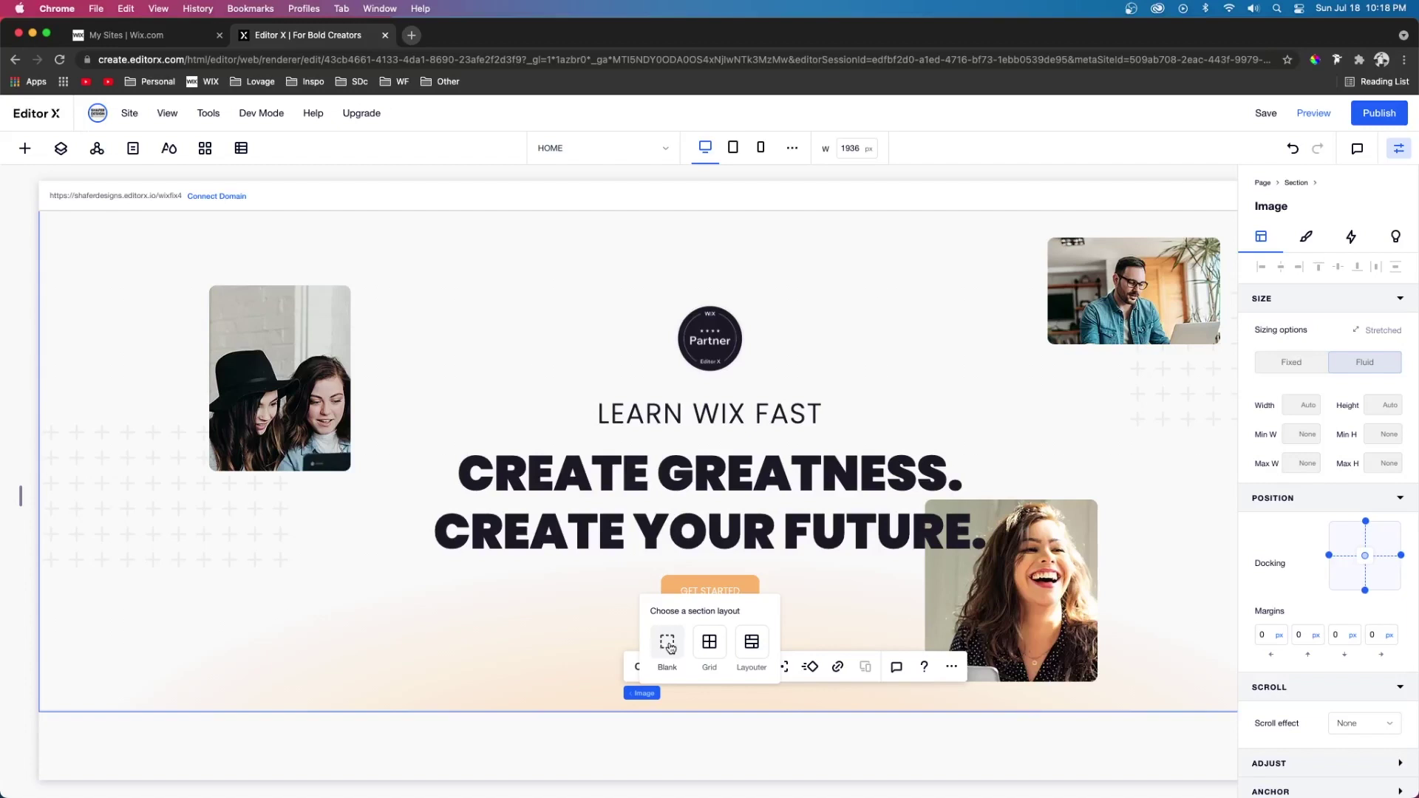
left_click(667, 643)
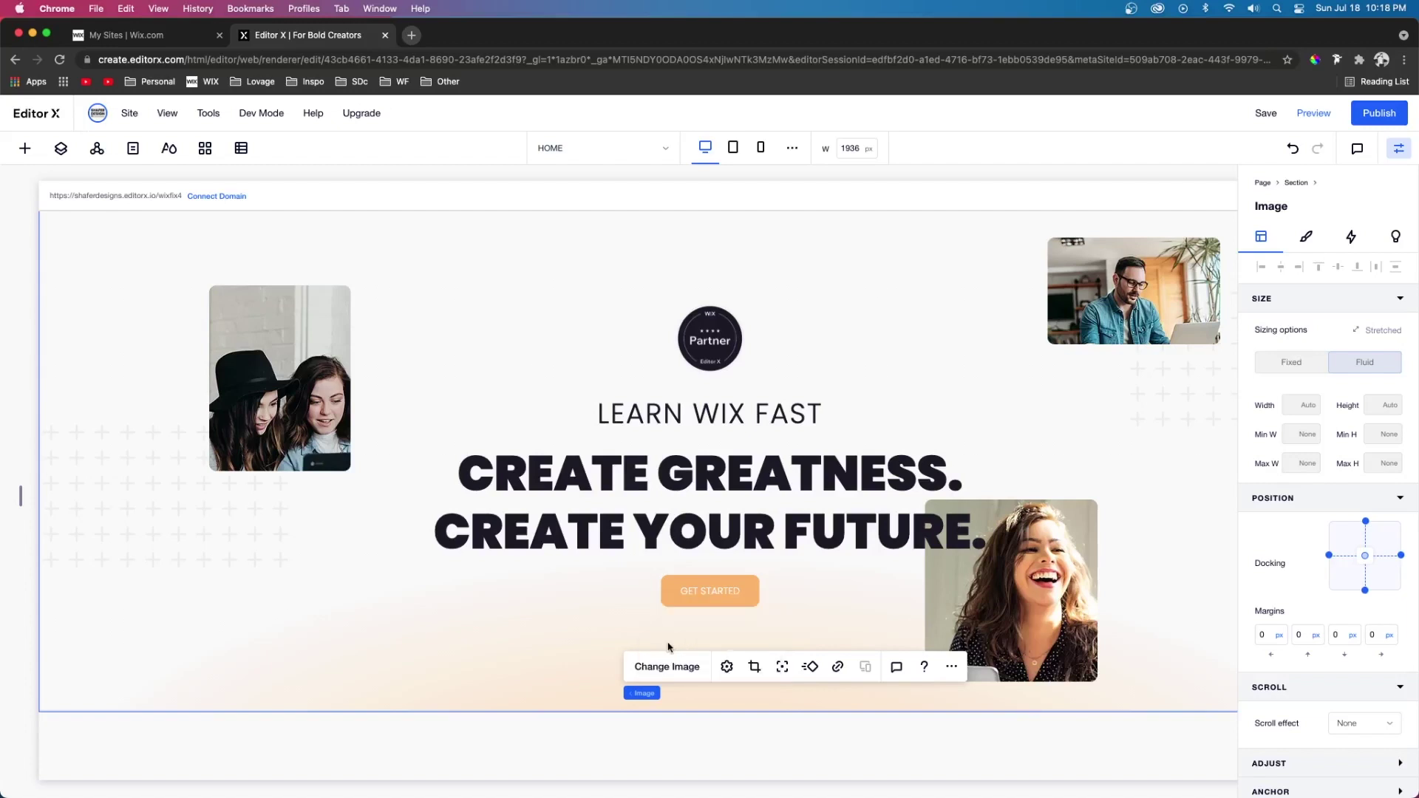
- Place a container in the new blank section and apply a 2x1 grid to it
left_click(24, 148)
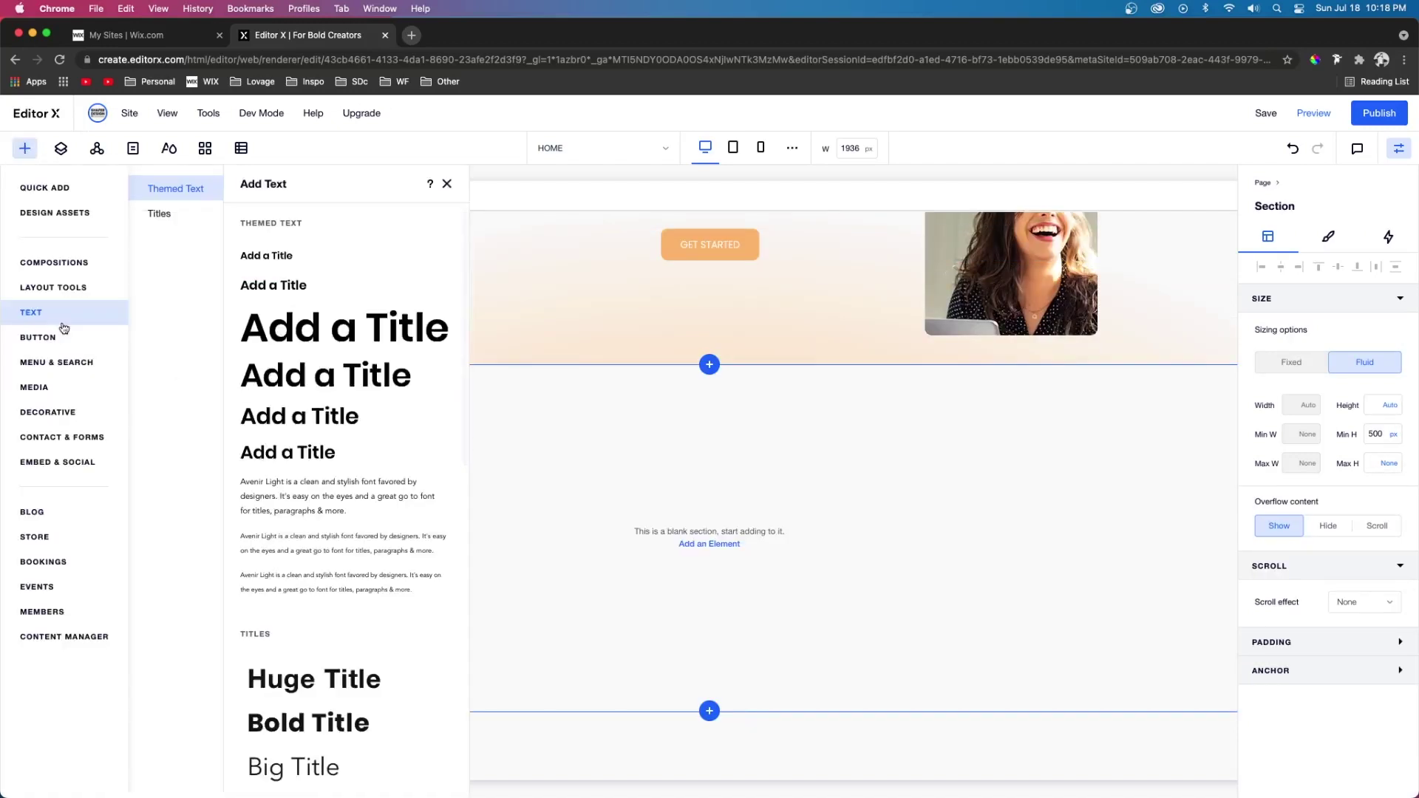
left_click(35, 192)
left_click_drag(236, 412, 628, 523)
left_click(536, 376)
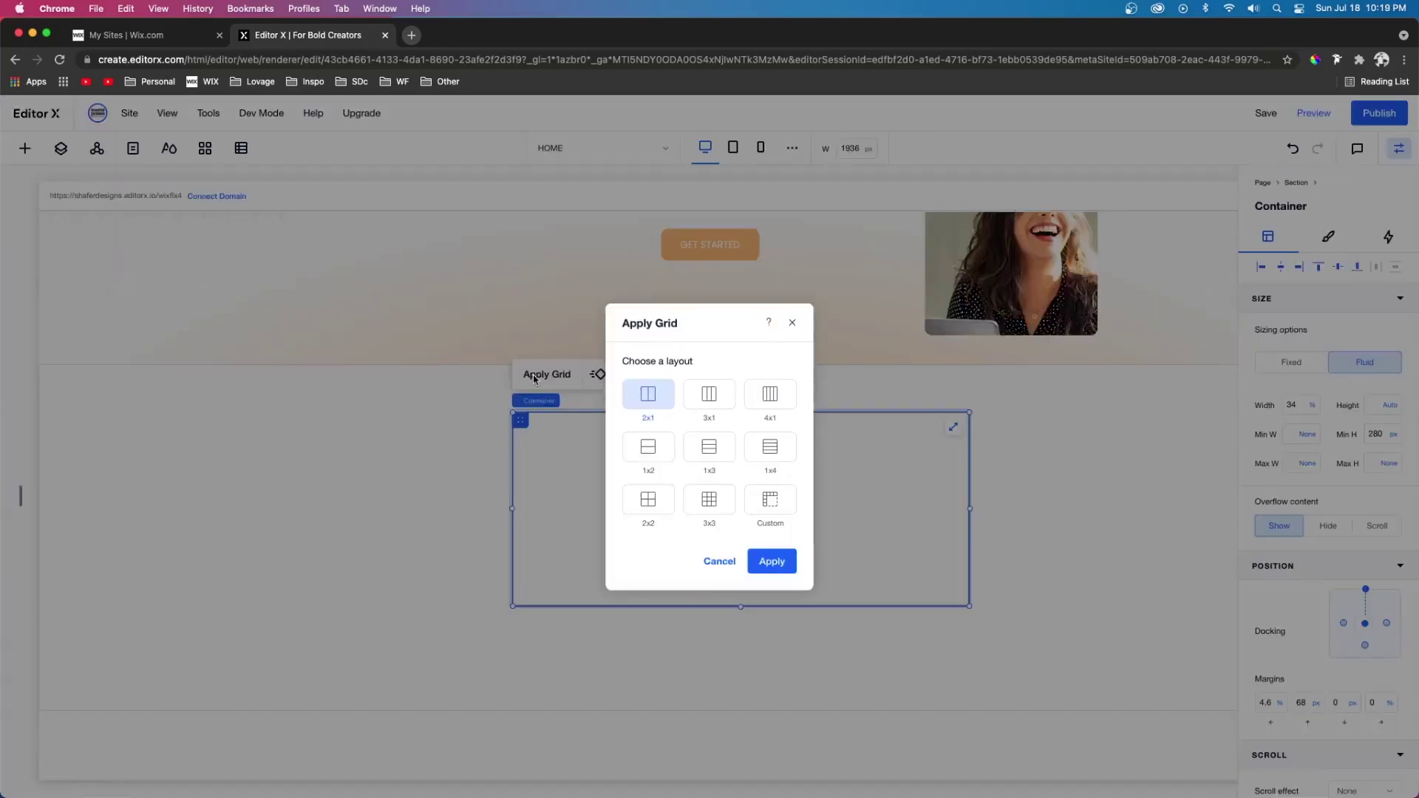
left_click(773, 563)
- Edit the container's grid and set the first column's width to 280
left_click(544, 375)
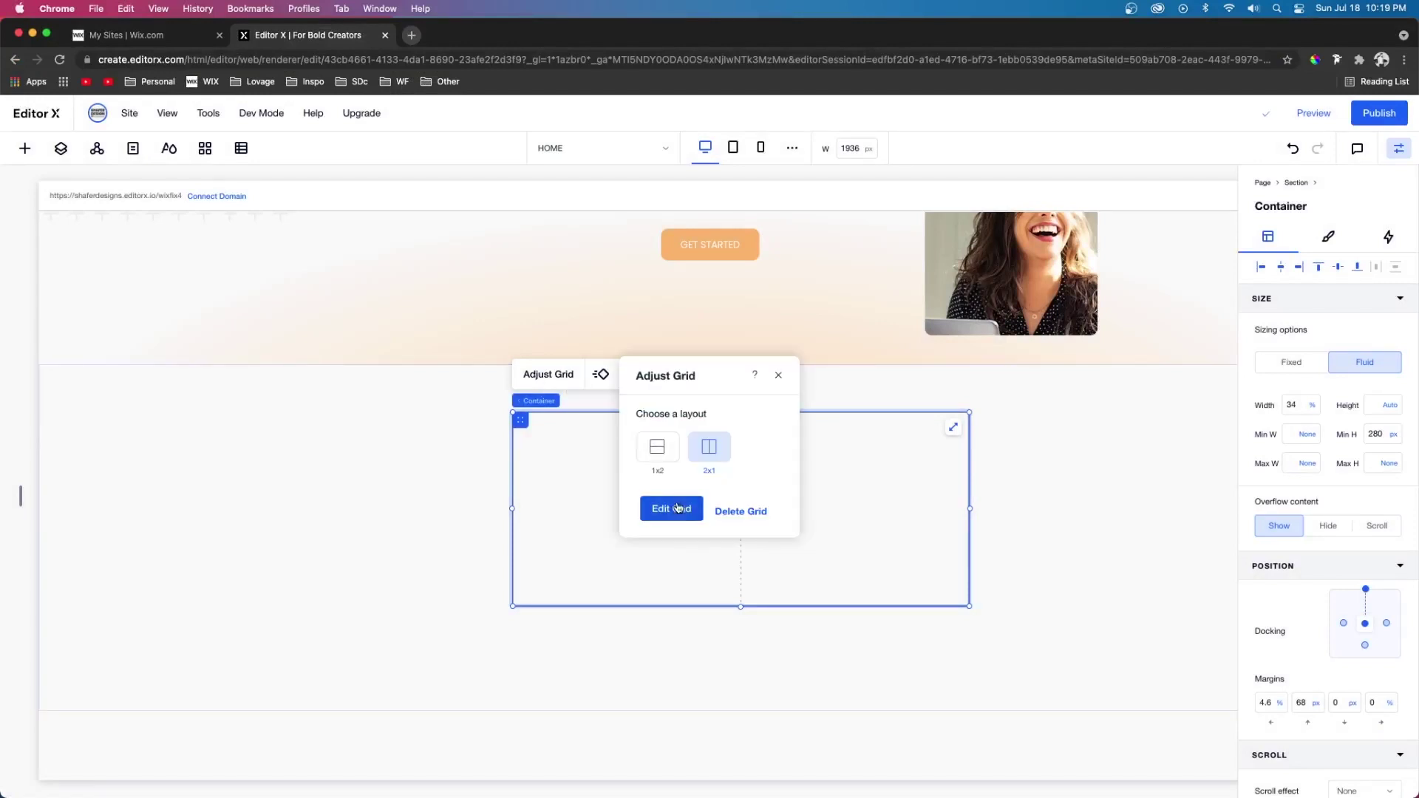
left_click(675, 510)
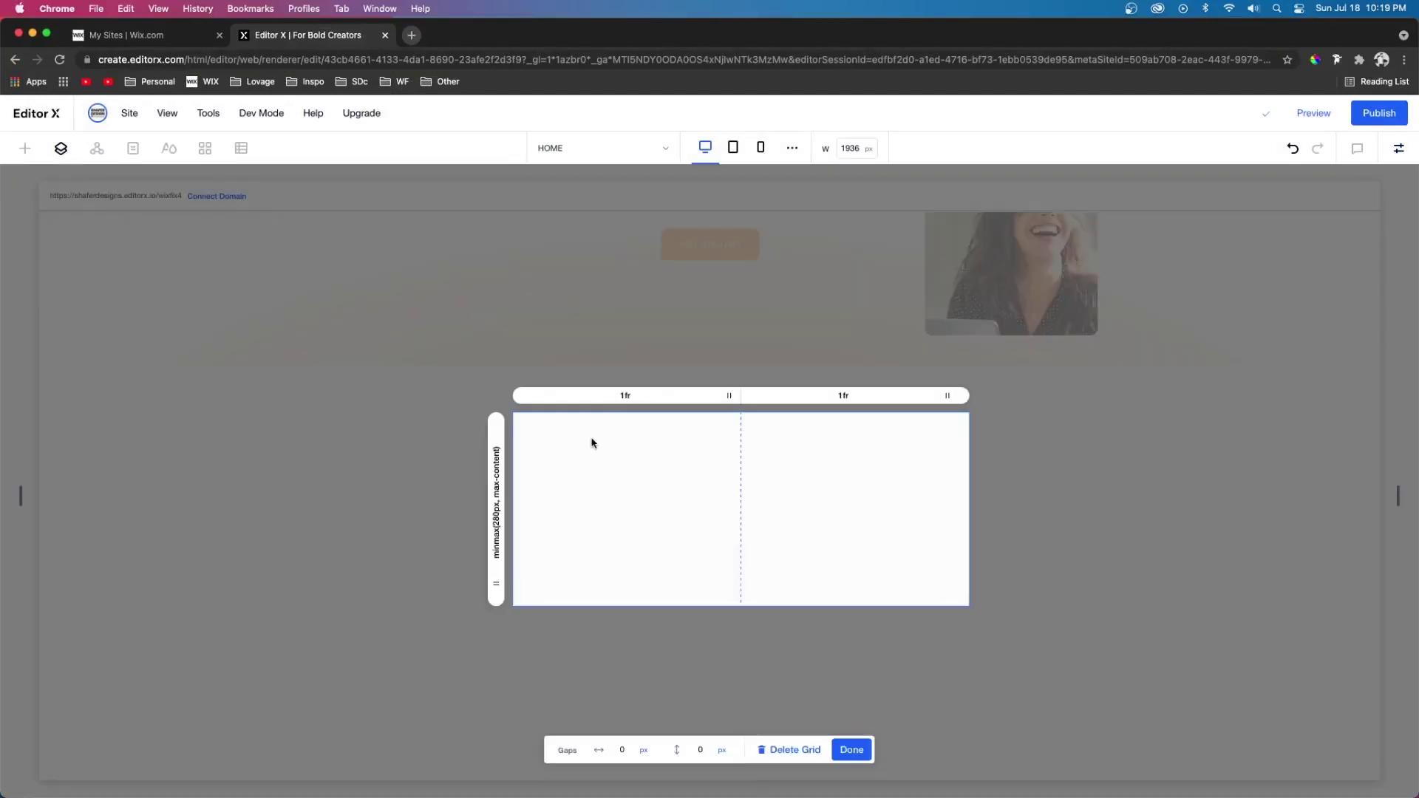
left_click(627, 398)
left_click(740, 439)
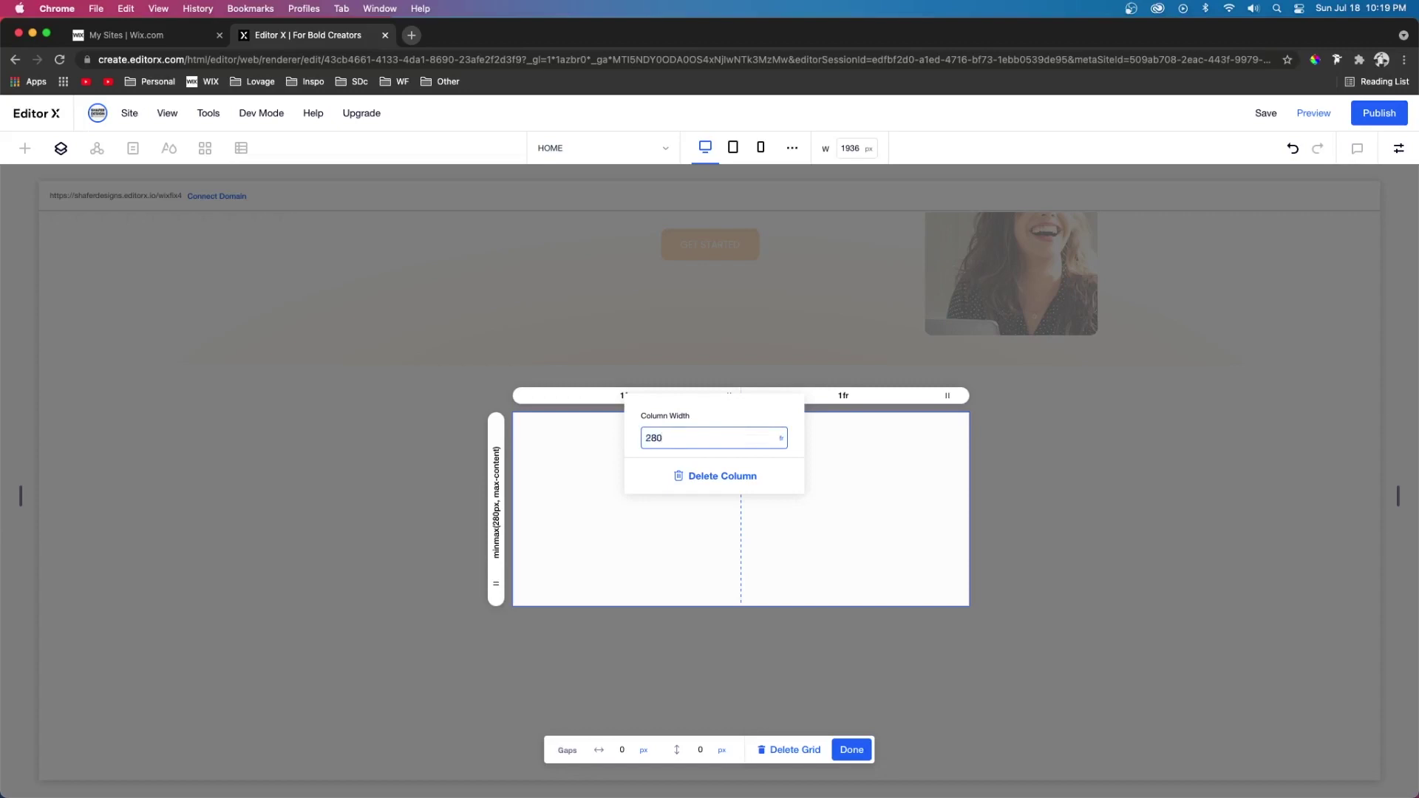
type("280")
key("Return")
- Add an image to the container's first grid cell, stretch it to fill, and use the photo of the woman at her desk
left_click(25, 148)
left_click_drag(189, 323, 618, 507)
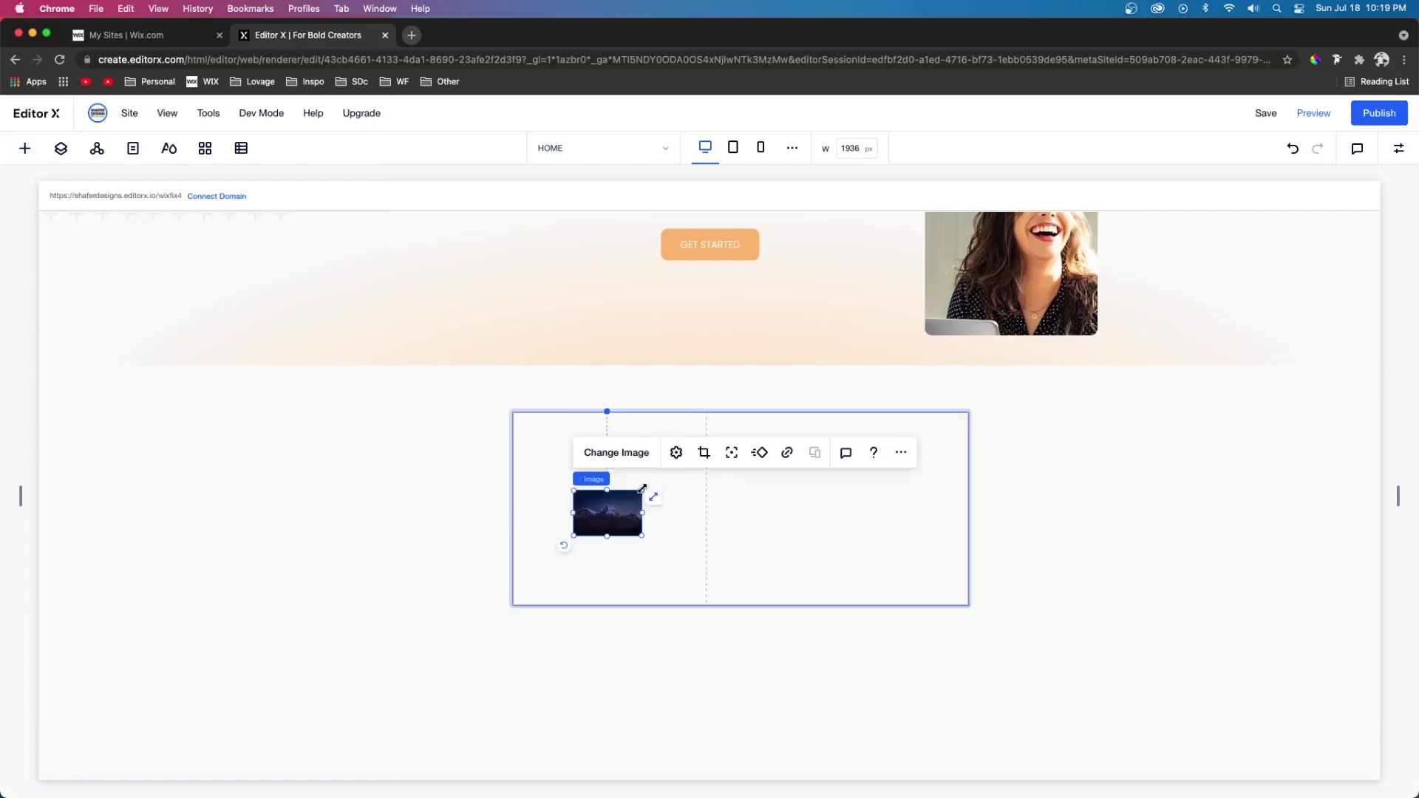
left_click(651, 496)
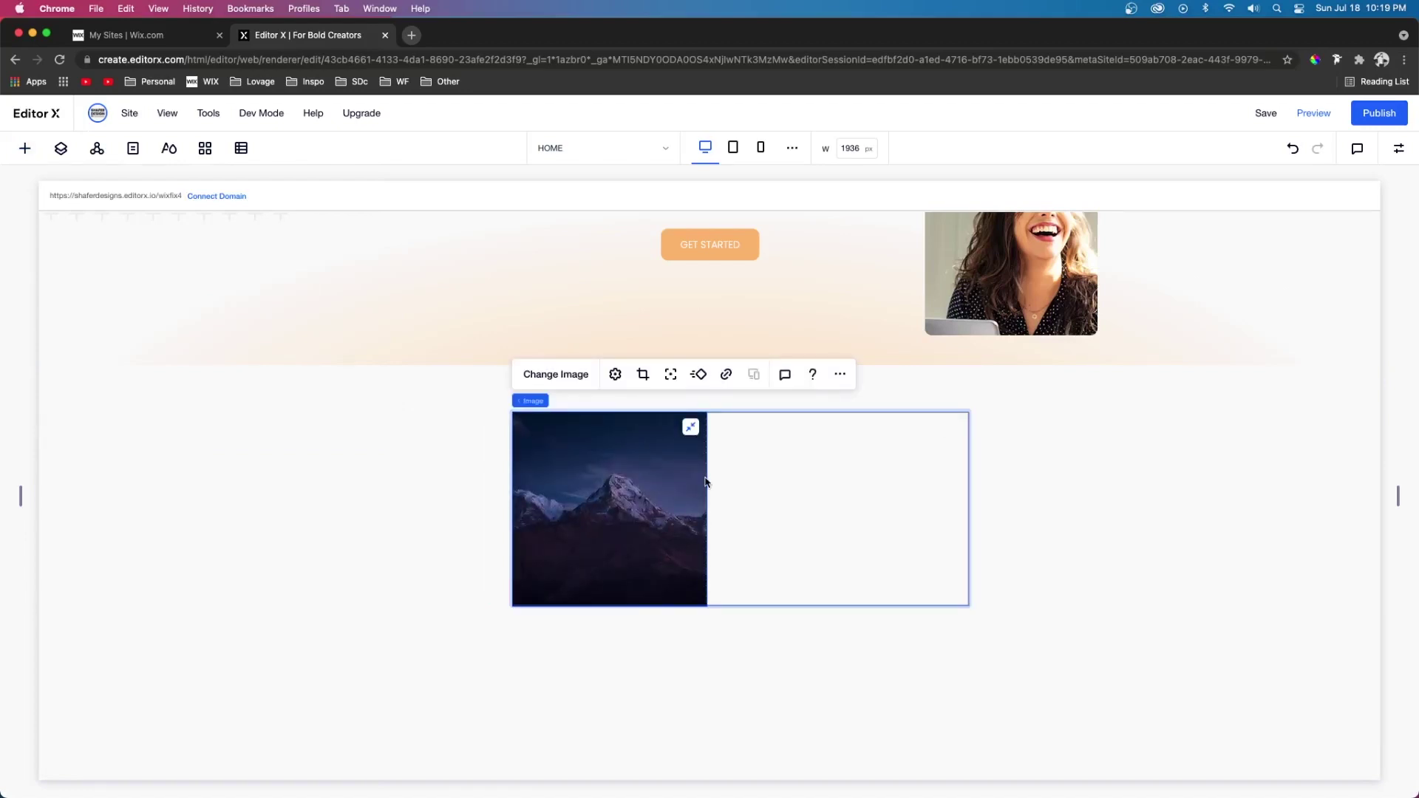
- Round all corners of the container's image to a 10 px radius
left_click(1398, 148)
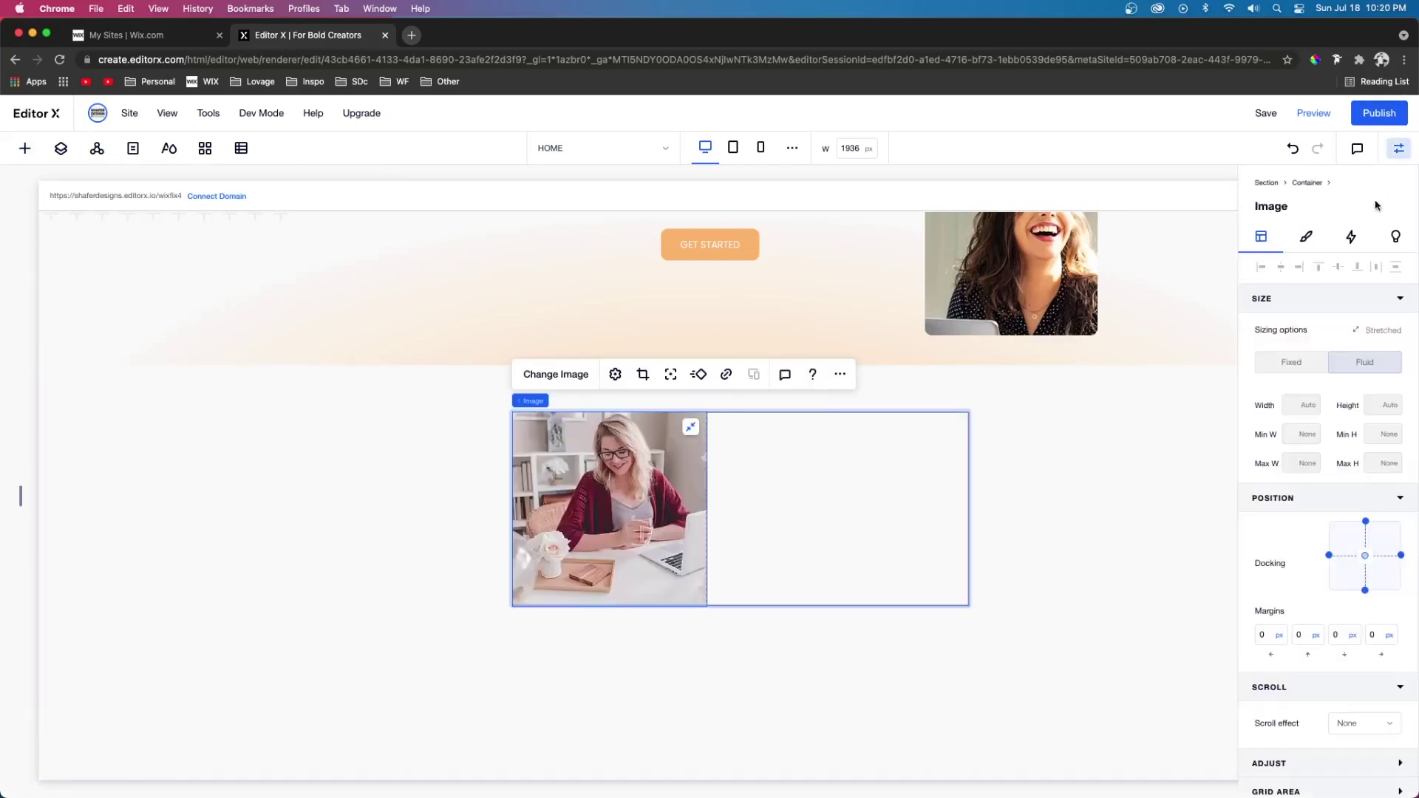
left_click(1307, 238)
left_click(1256, 303)
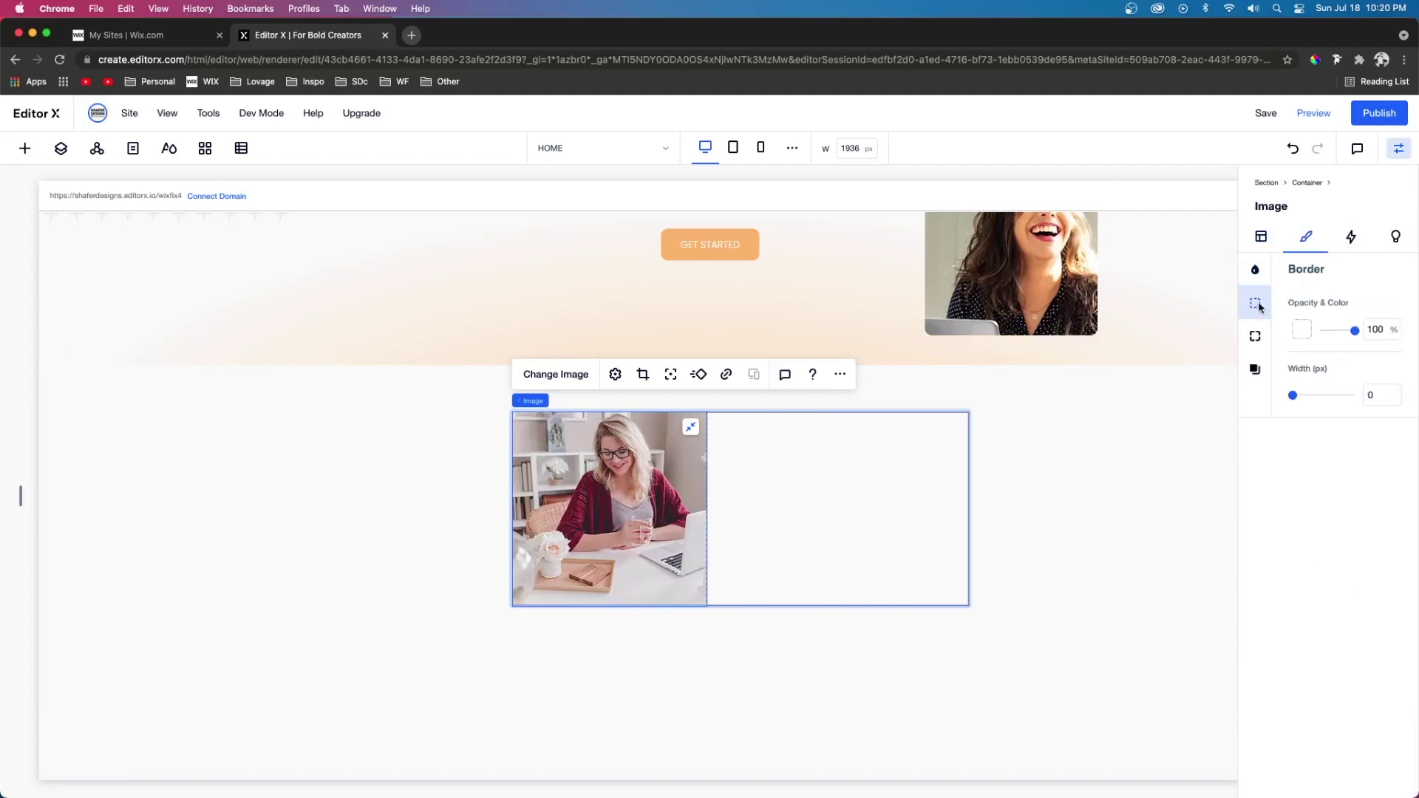
left_click(1256, 336)
left_click(1306, 326)
key("Return")
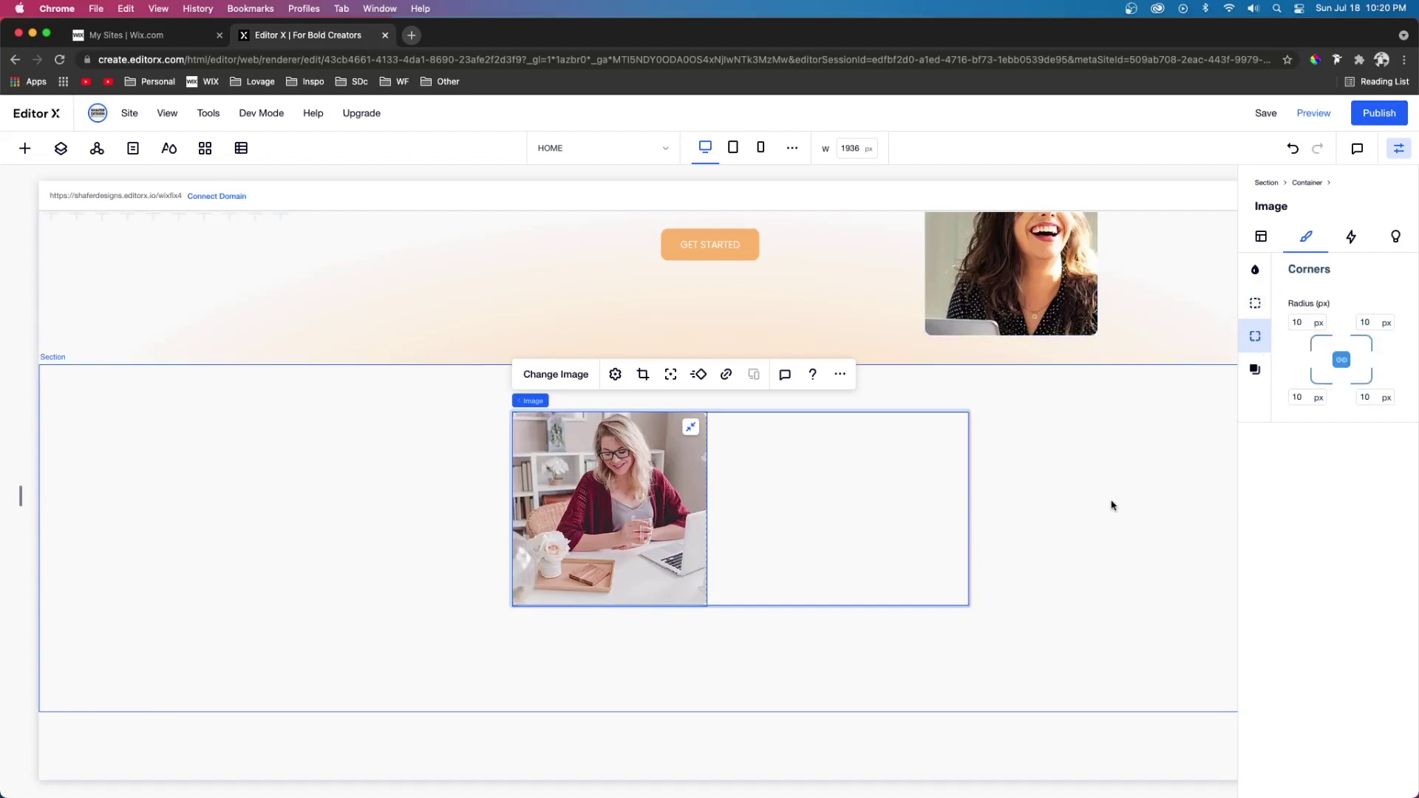
- Widen the container and add a themed title with a paragraph below it in the second column
left_click(965, 506)
left_click_drag(969, 507, 1068, 508)
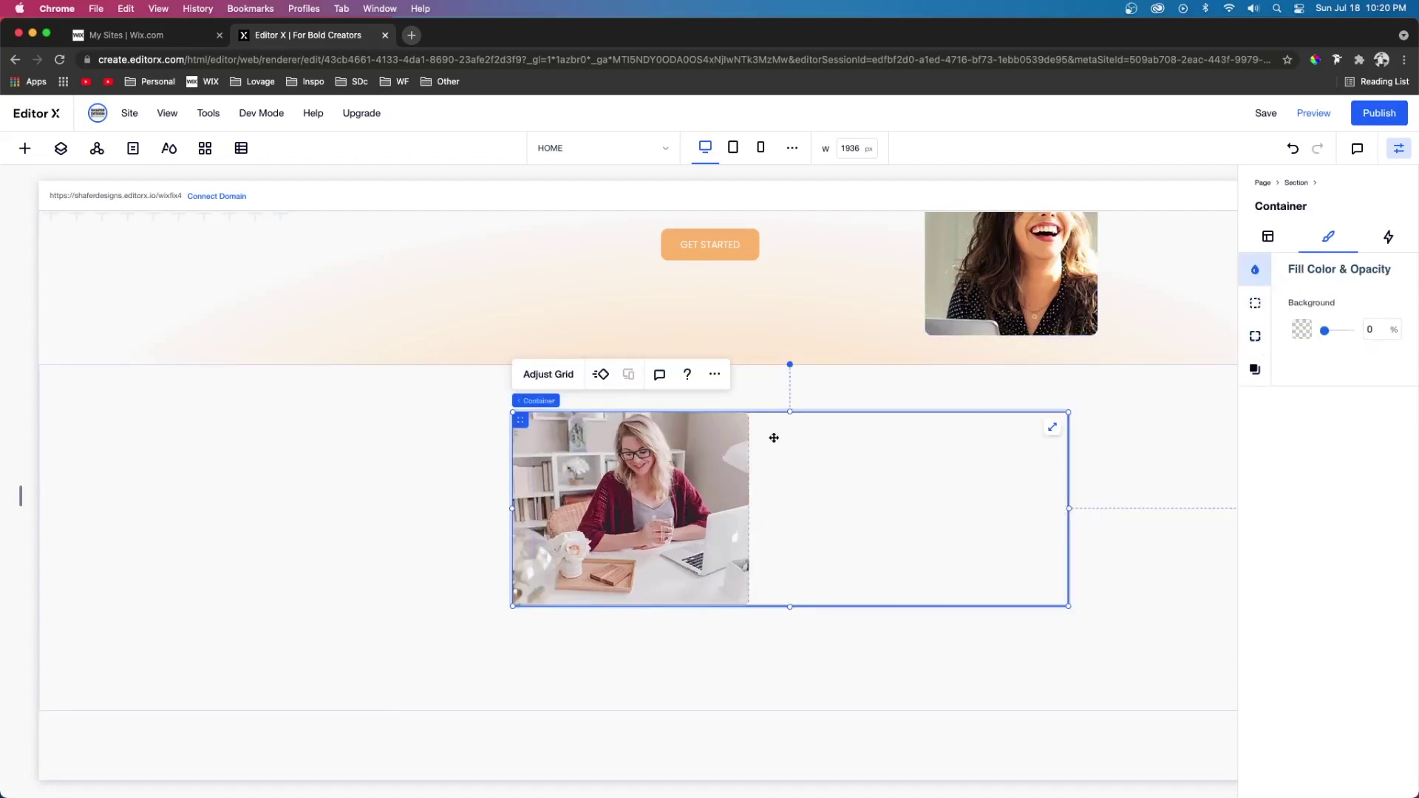
left_click(25, 148)
left_click_drag(176, 257, 872, 530)
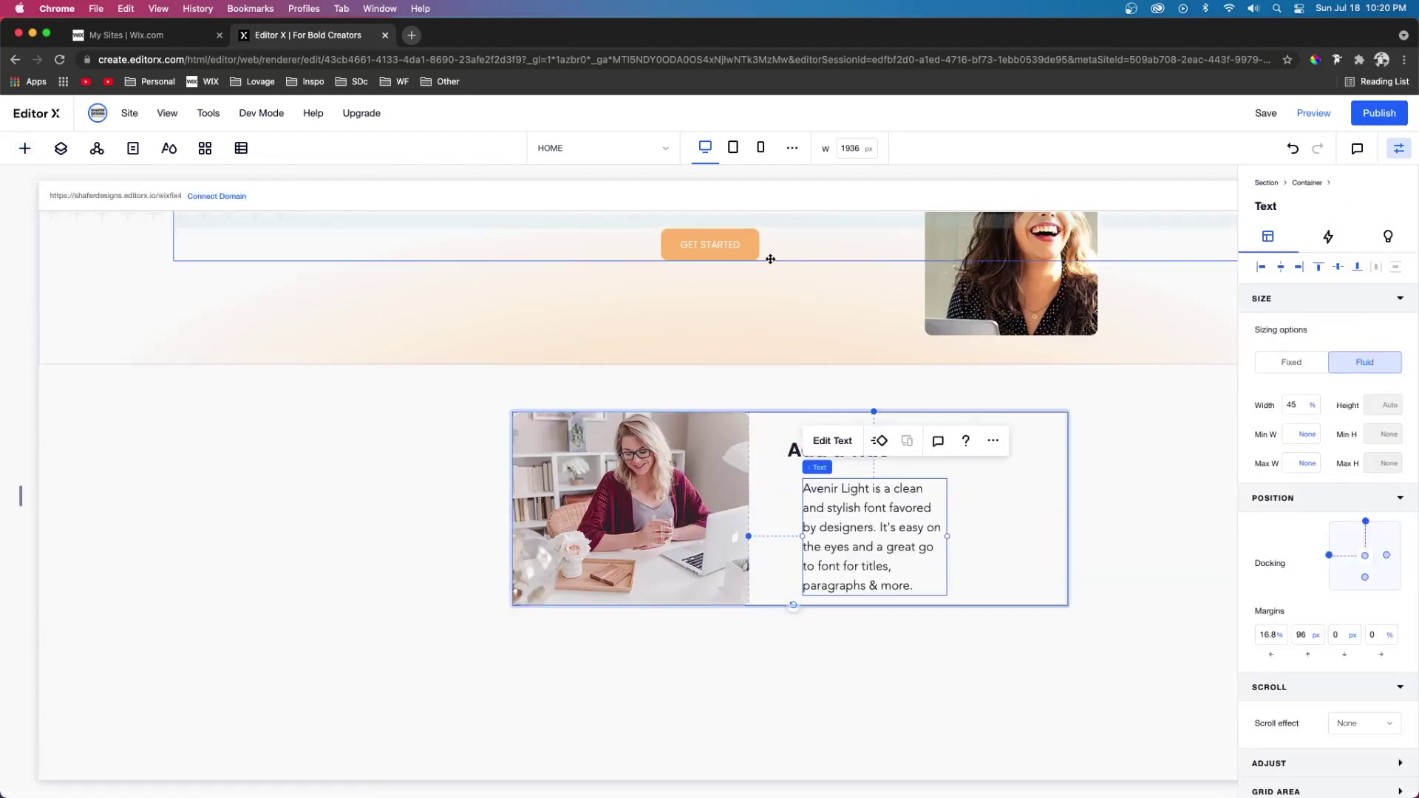
- Copy the hero's GET STARTED button into the new container and position it over the photo
left_click(713, 245)
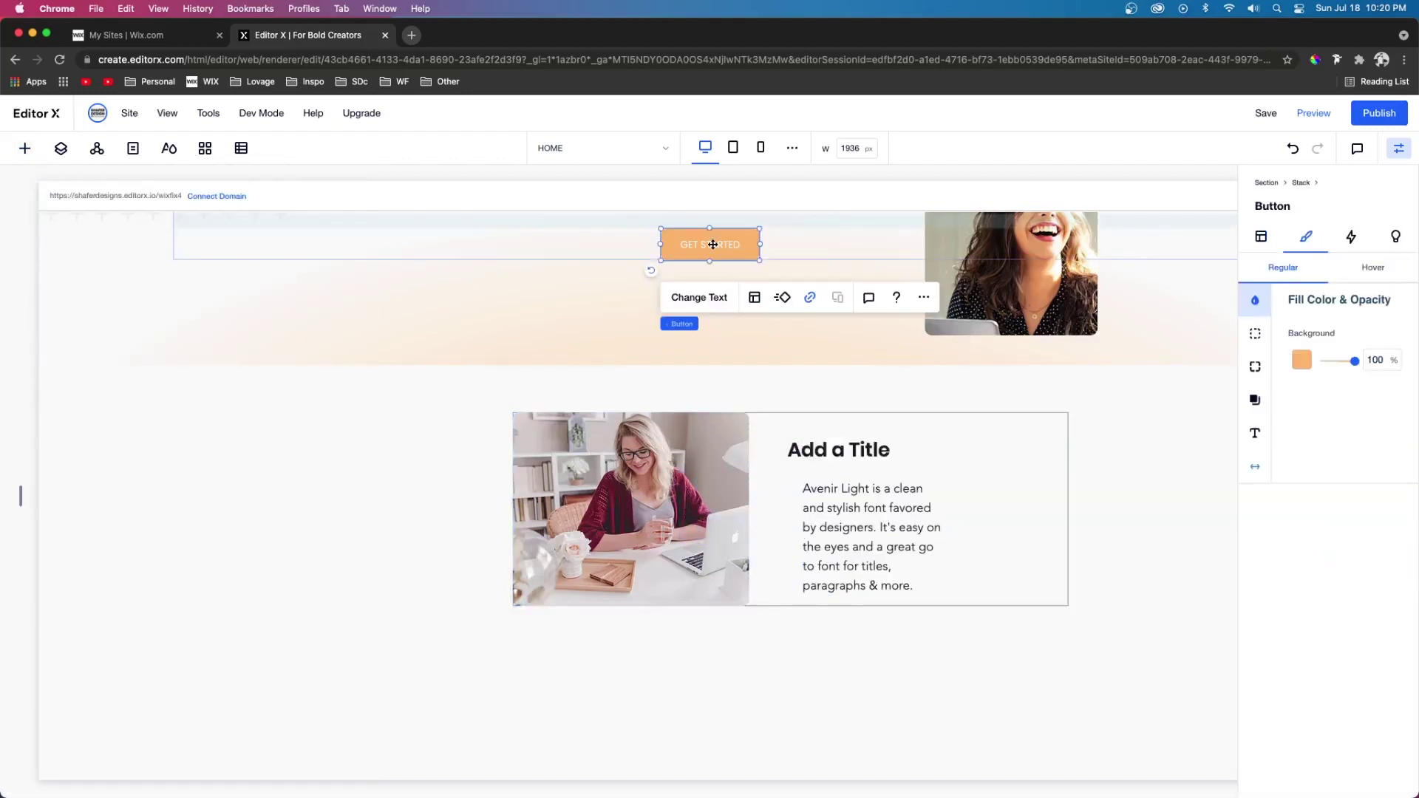
left_click(929, 545)
key("cmd+v")
left_click_drag(562, 508, 626, 508)
- Set the widths of the container's title and paragraph to 80%
left_click(872, 458)
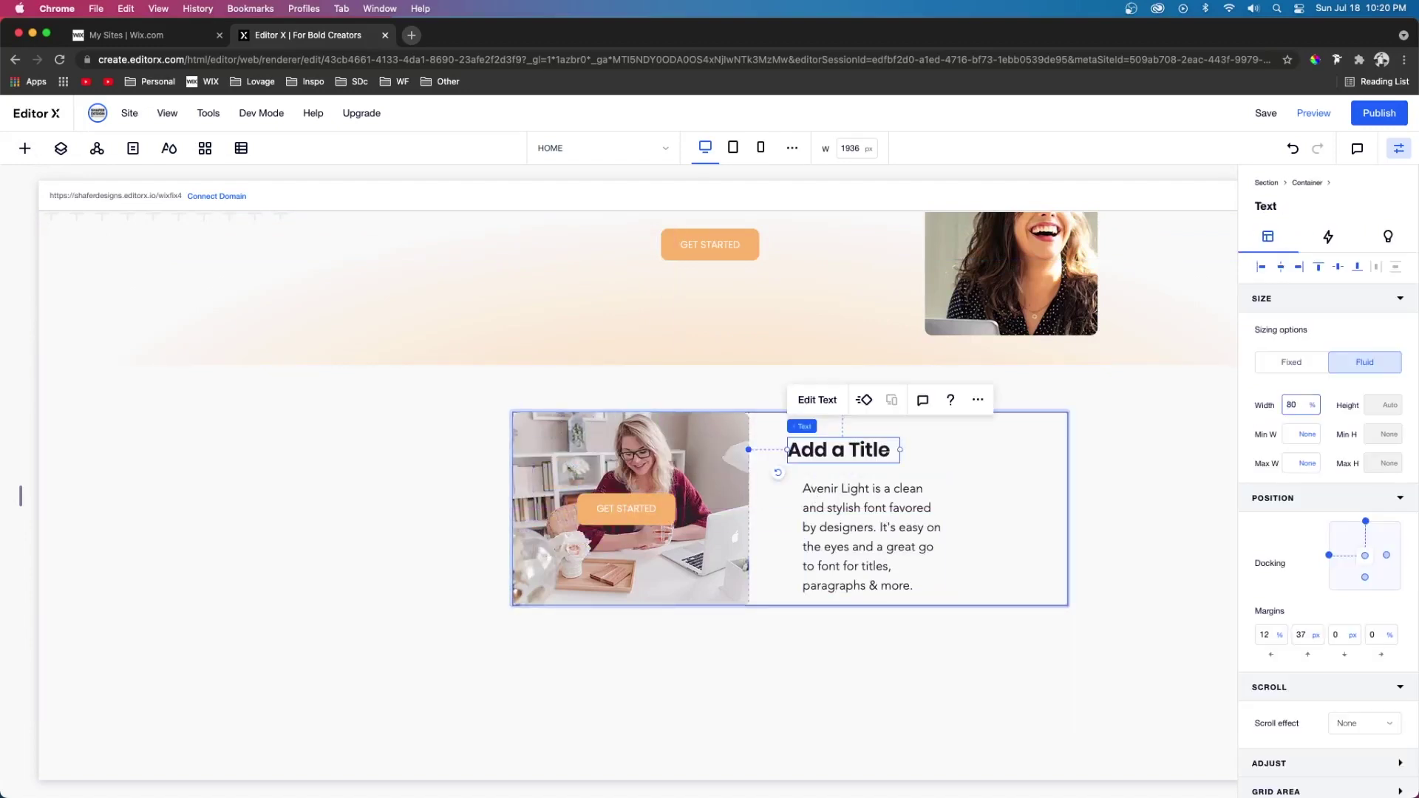
left_click(887, 526)
left_click(1302, 400)
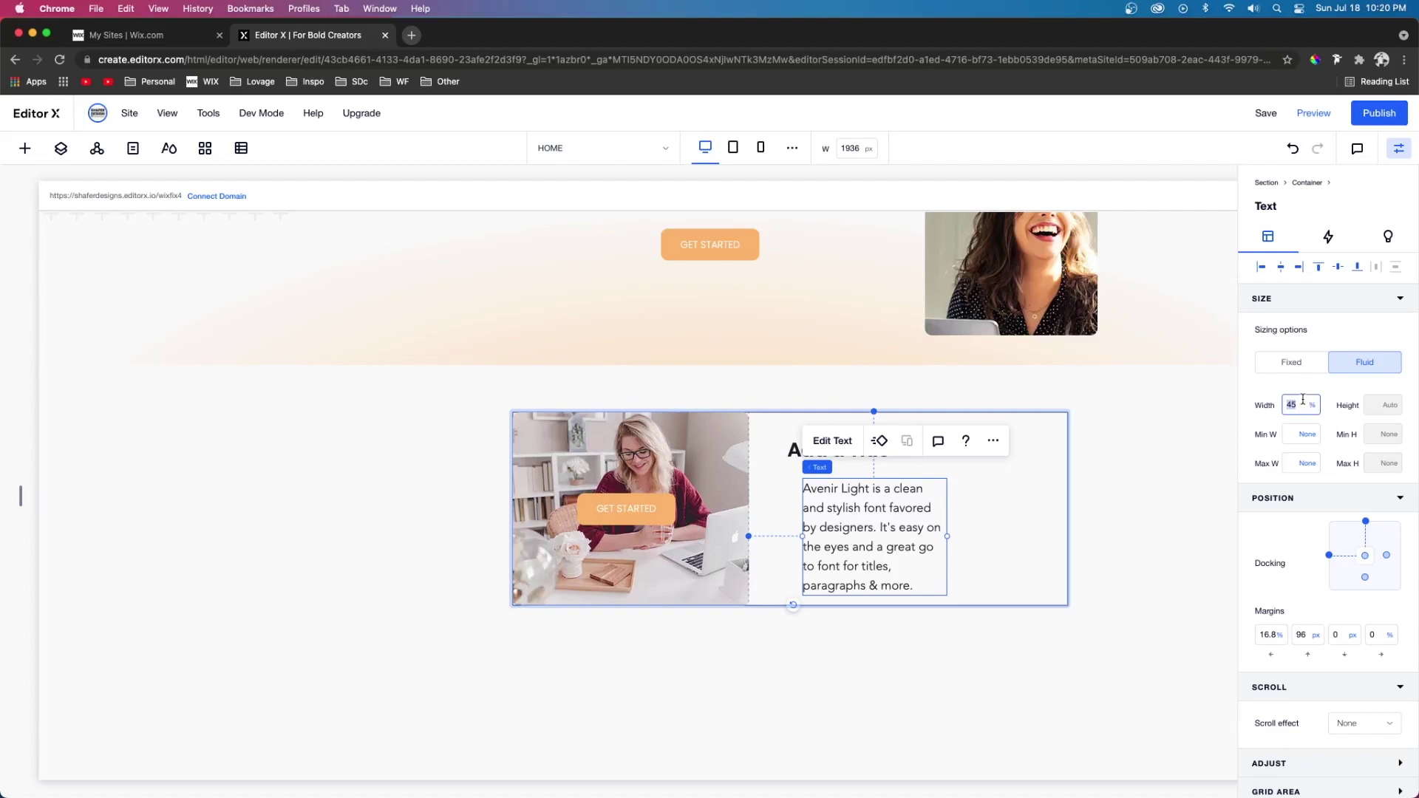
type("80")
key("Return")
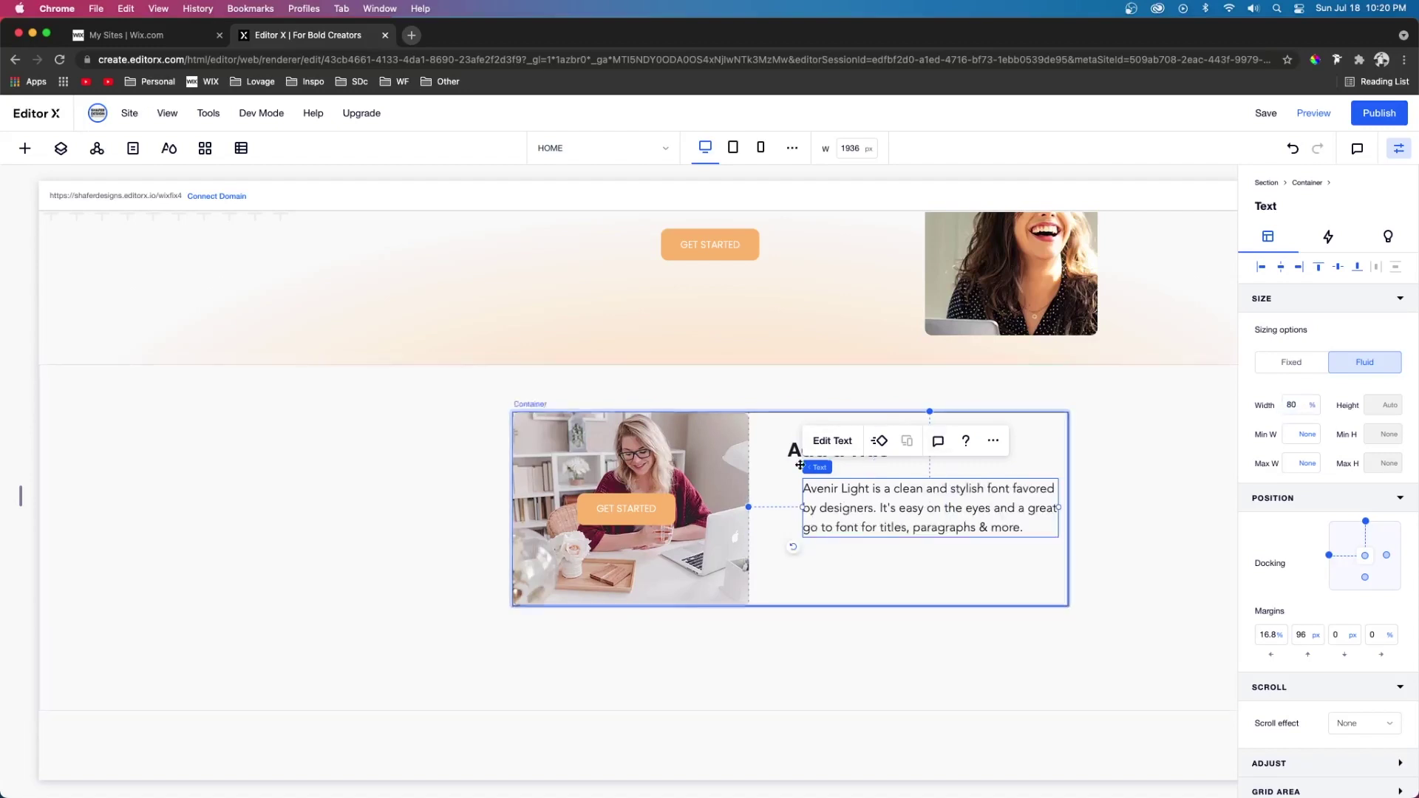
- Align the paragraph with the title's left edge and apply a lighter theme text style to the title
left_click(852, 457)
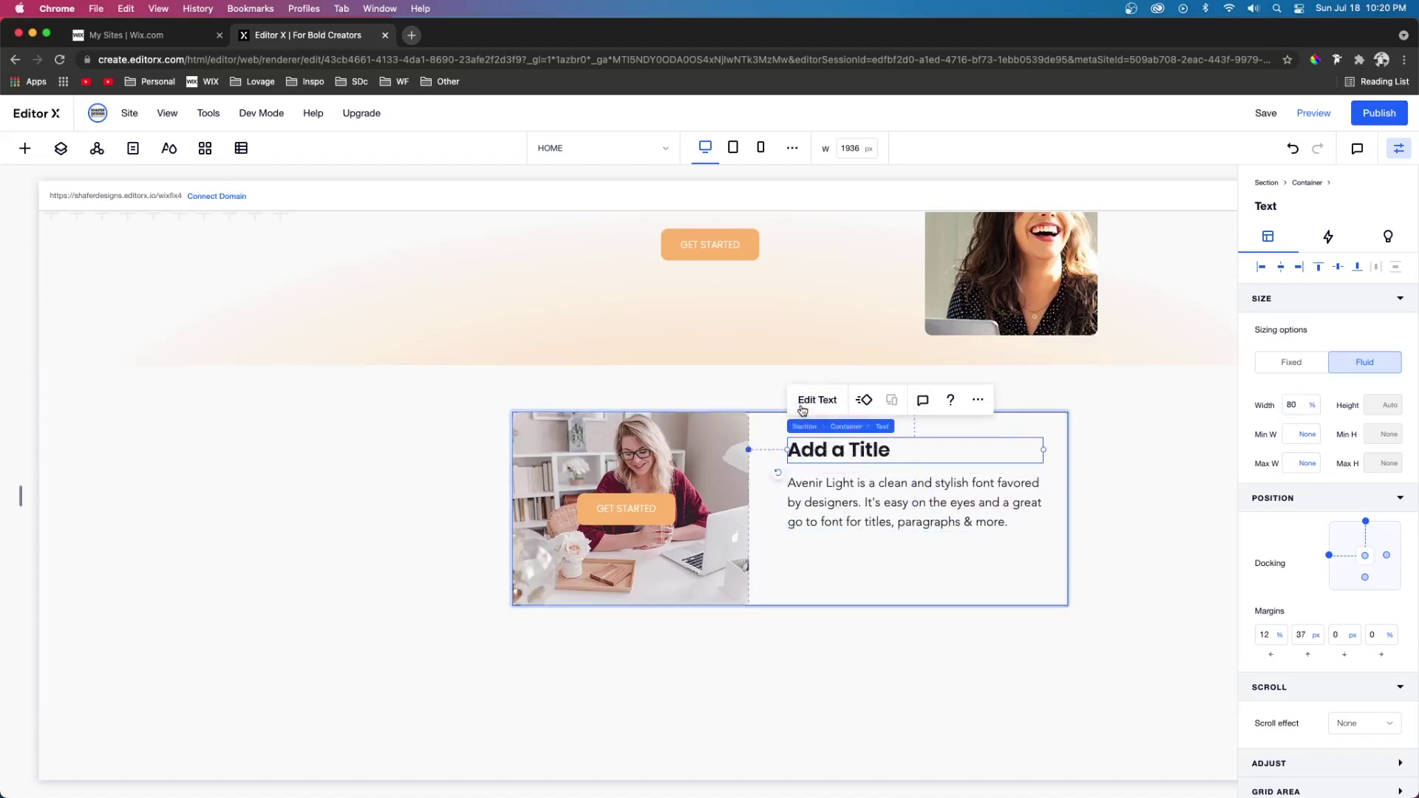
double_click(879, 458)
left_click(858, 382)
left_click(856, 447)
- Apply the Paragraph 3 theme style to the container's paragraph text
double_click(909, 508)
left_click(842, 409)
scroll(880, 573, "down", 3)
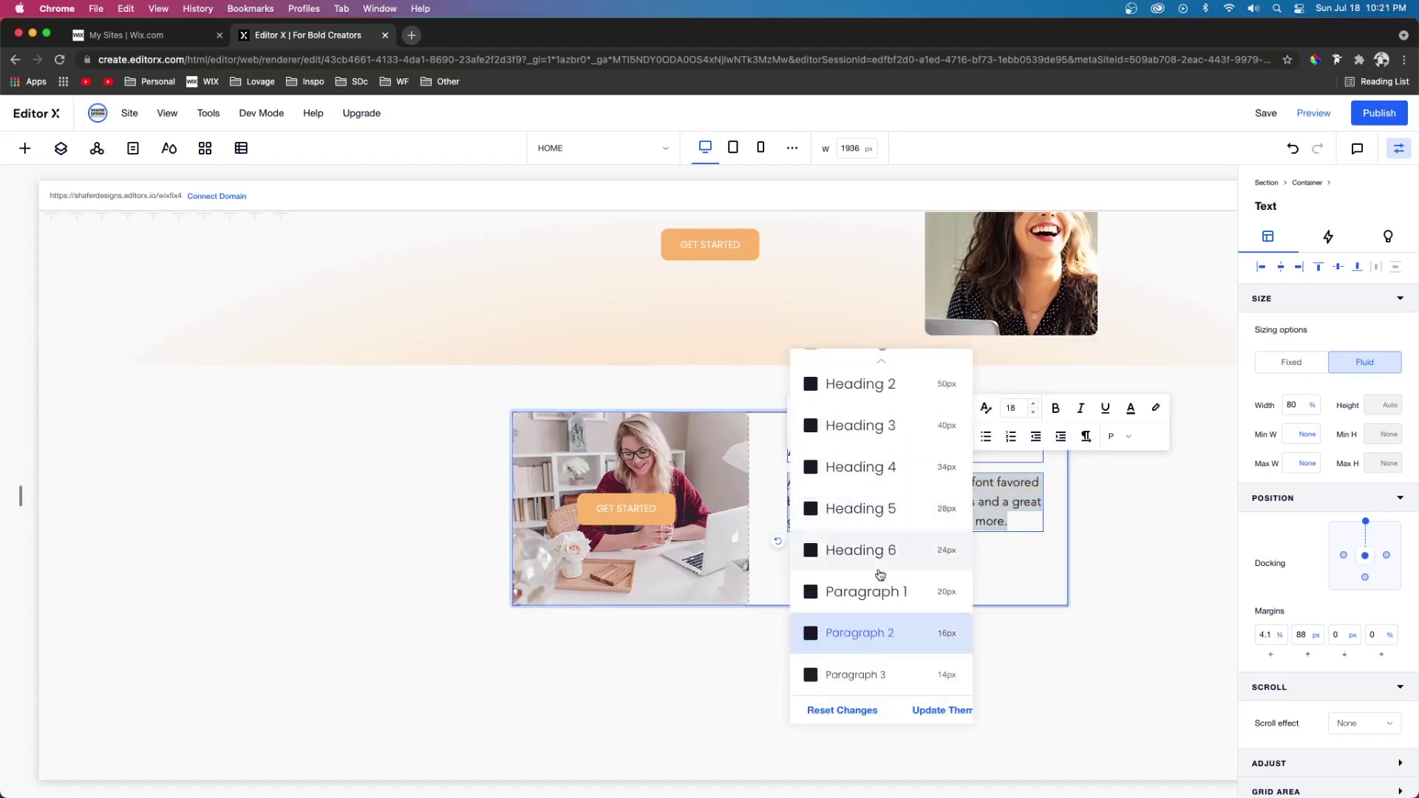
left_click(870, 669)
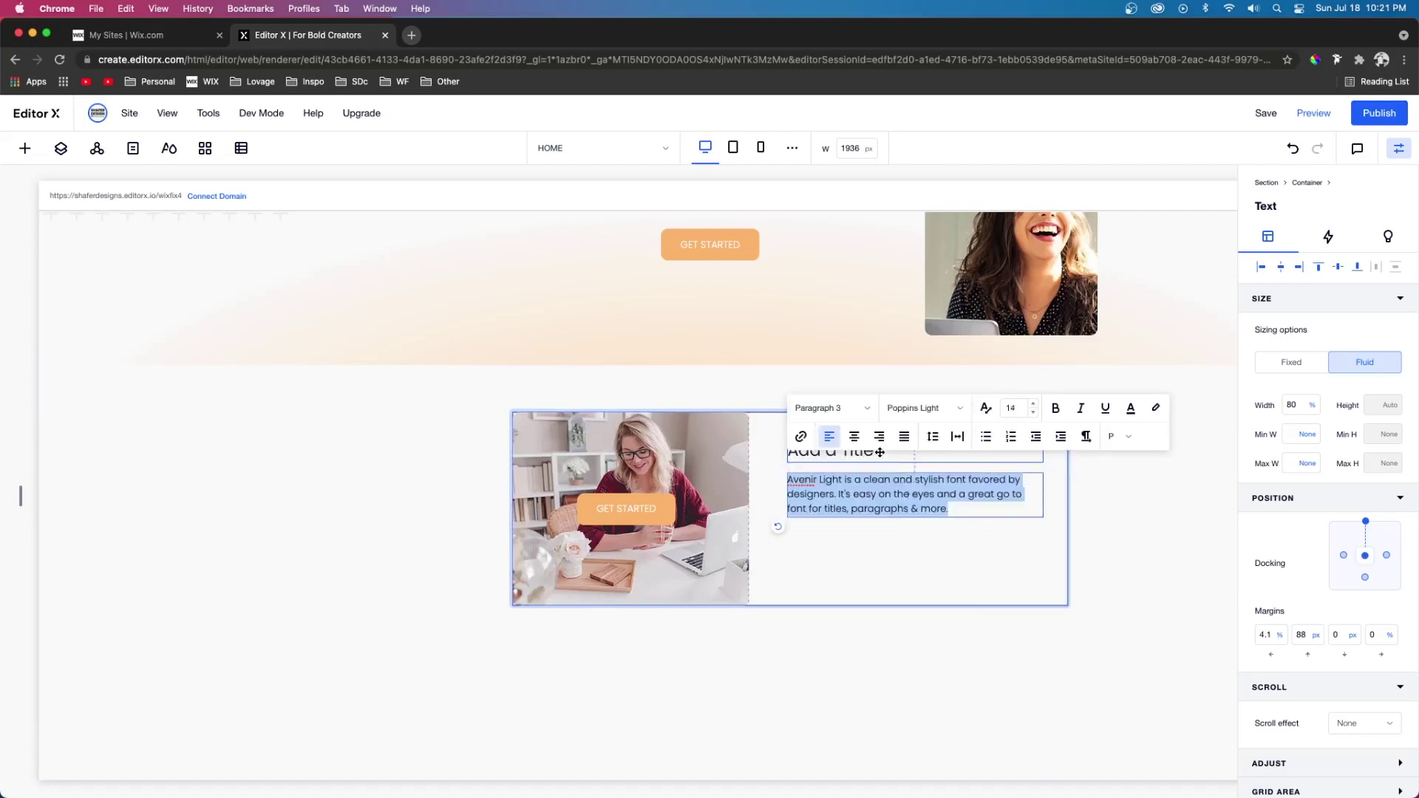
- Color the paragraph text theme gray #979797 and move the GET STARTED button beneath it, aligned with the text
key("Escape")
left_click(817, 437)
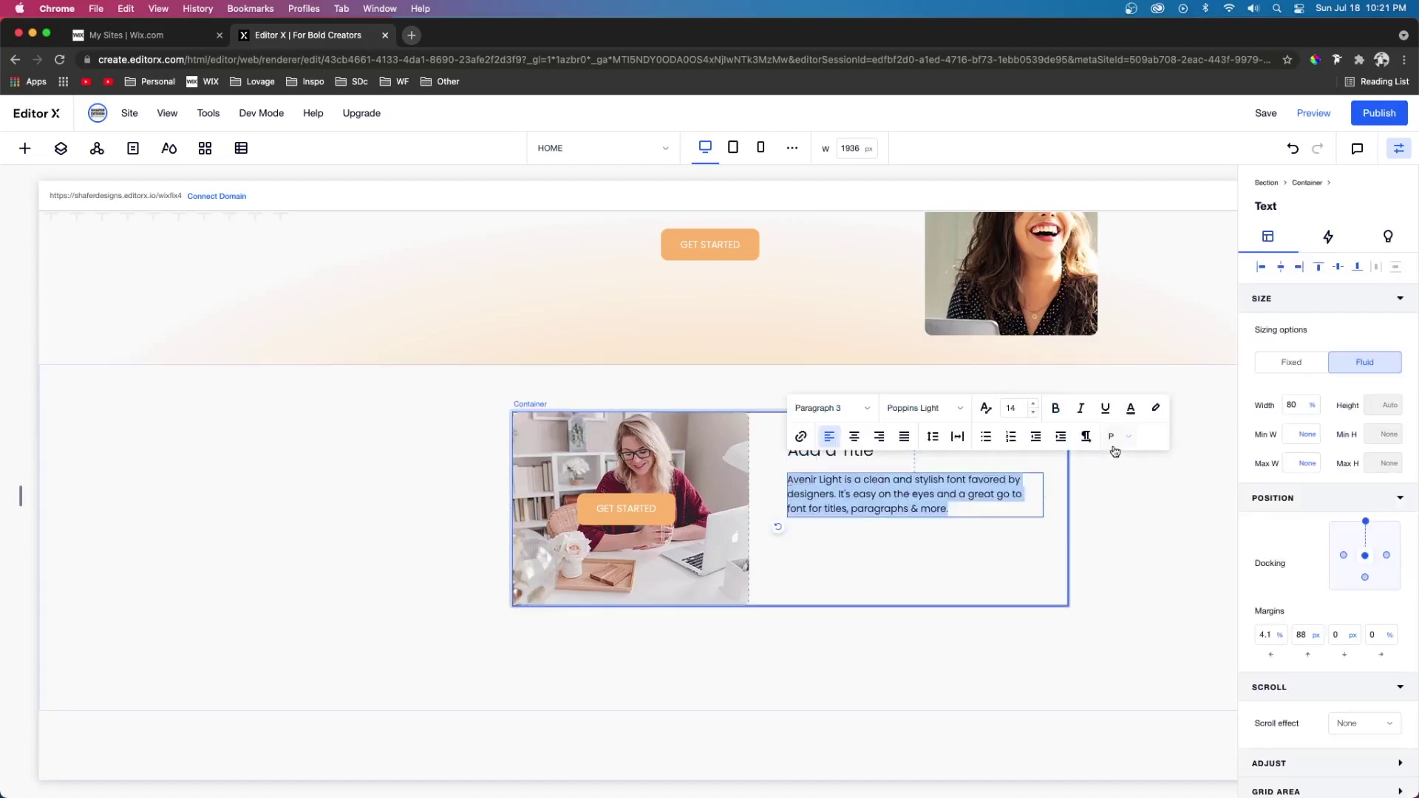
left_click(1131, 408)
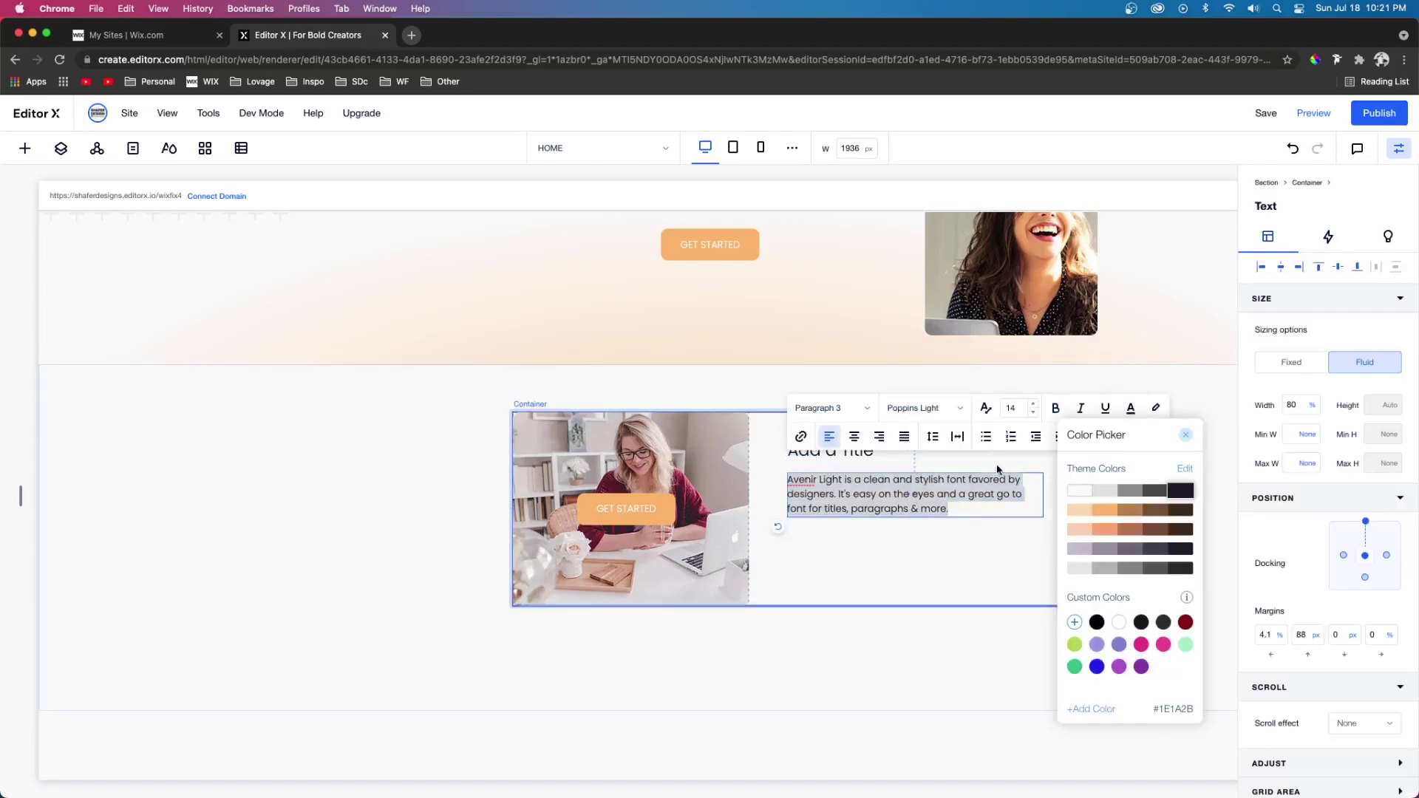
left_click(1135, 492)
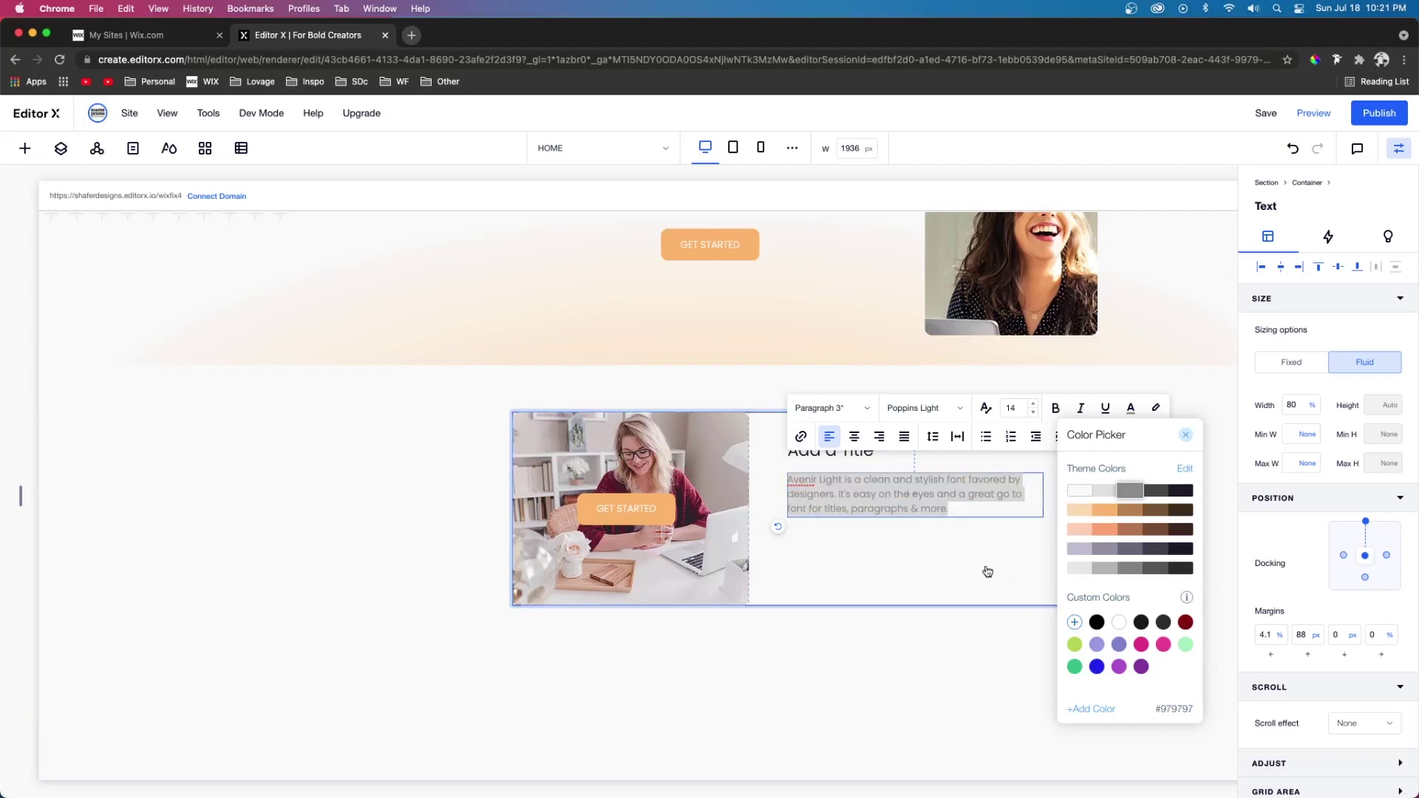
left_click(958, 567)
left_click_drag(602, 508, 814, 545)
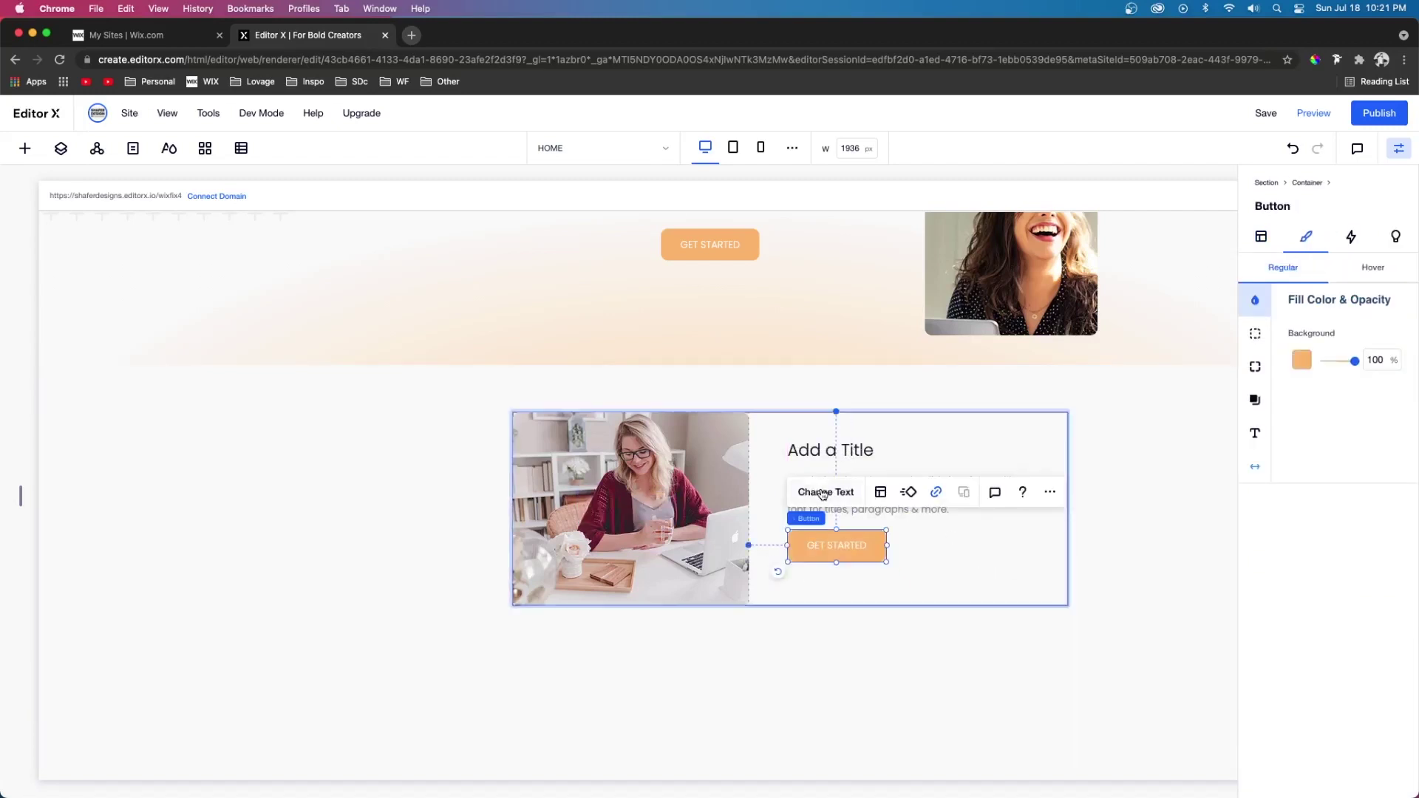
- Relabel the card's button LEARN MORE, set its minimum height to 35 px and reduce its width
left_click(823, 492)
type("LEARN MORE")
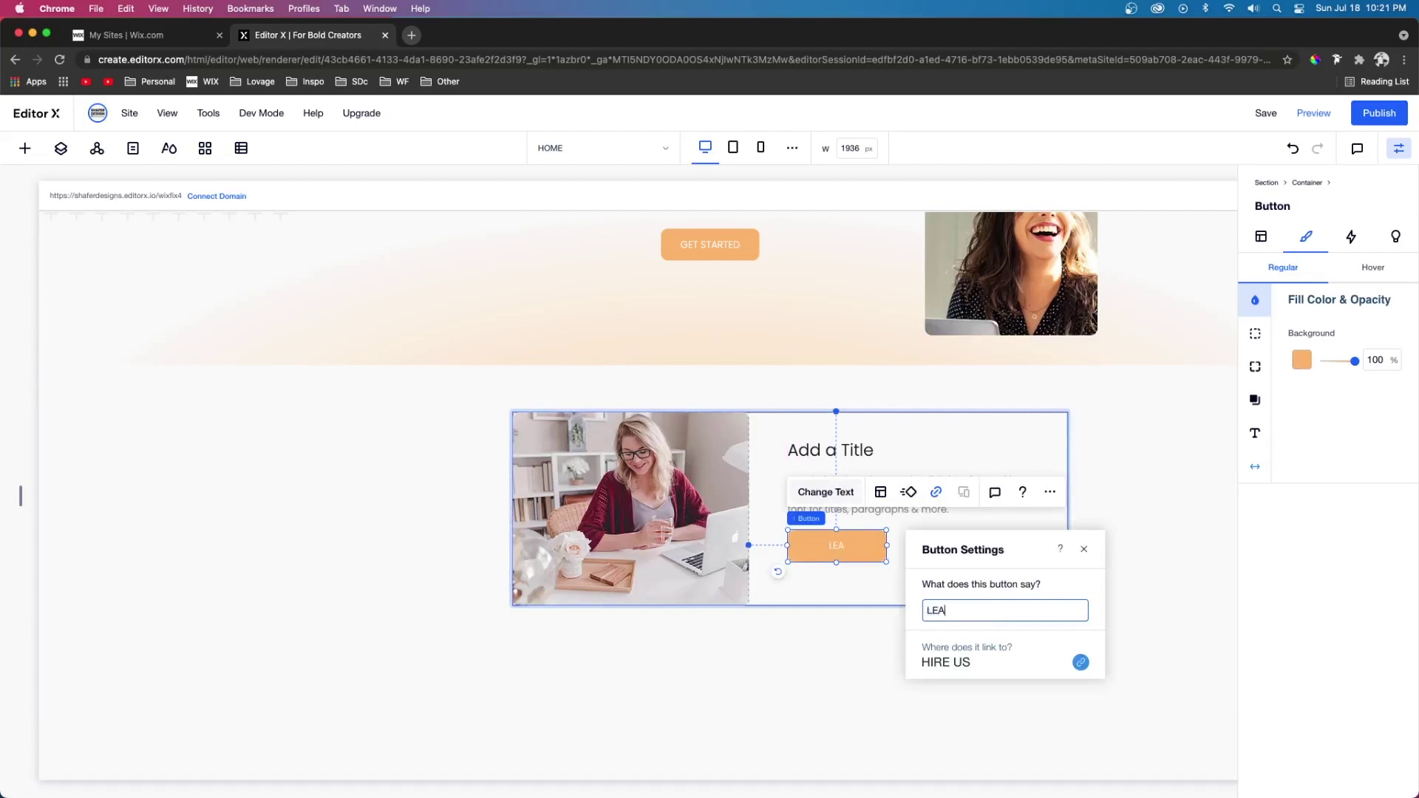
left_click(1261, 236)
left_click(1375, 435)
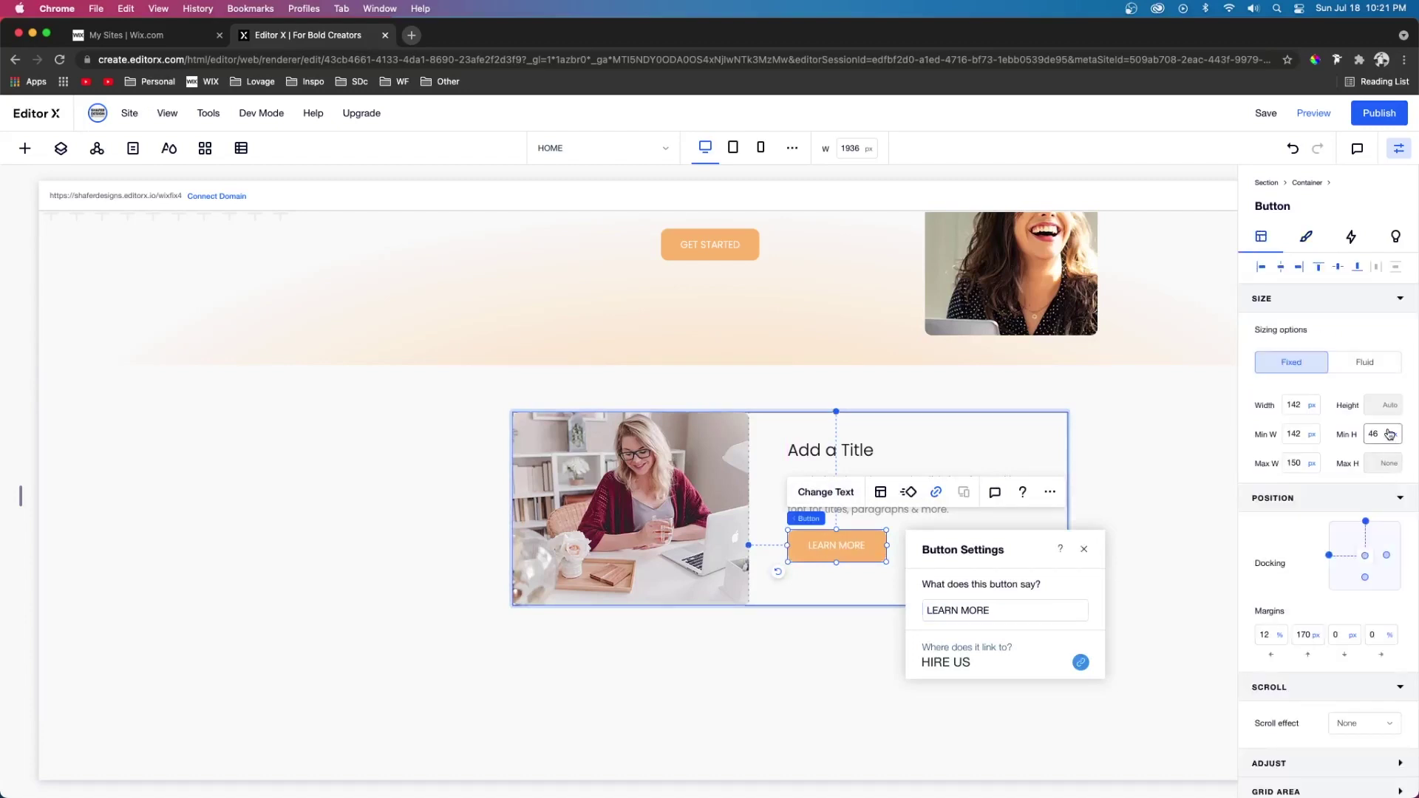
type("35")
key("Return")
left_click(1305, 405)
left_click(1302, 435)
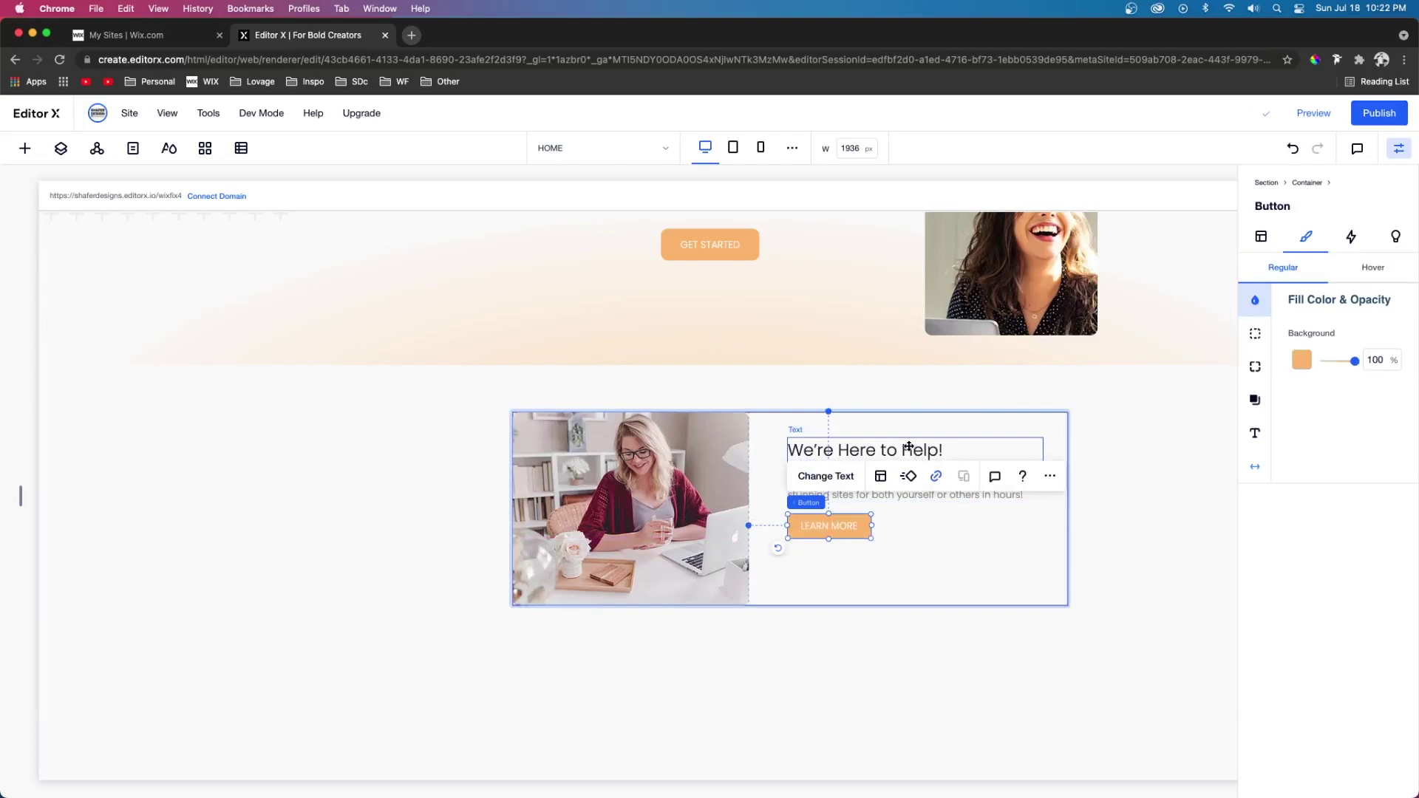
- Stack the card's title, paragraph and LEARN MORE button, and centre the stack vertically beside the image
left_click(910, 446)
left_click(904, 485, "shift")
left_click(841, 529, "shift")
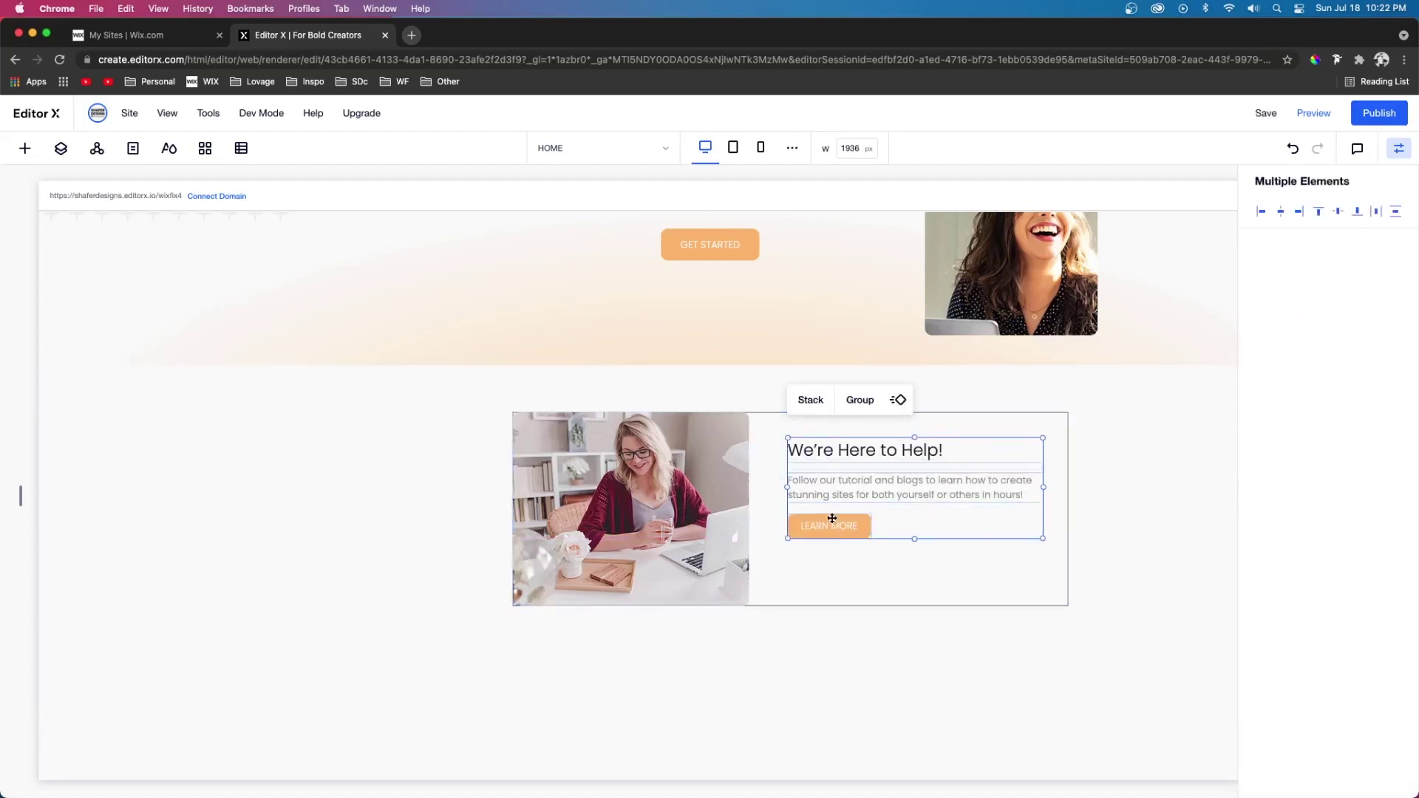
left_click(810, 400)
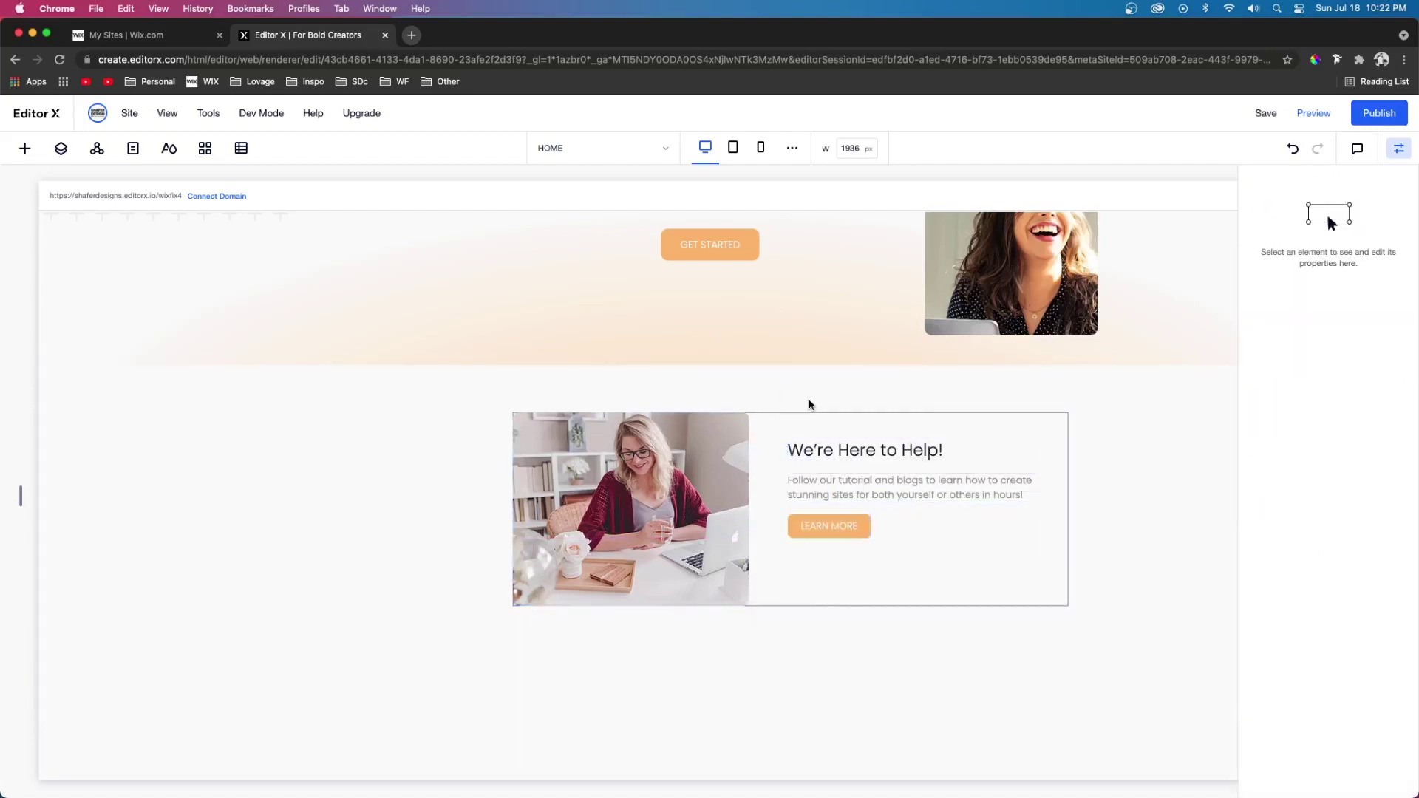
left_click(977, 477)
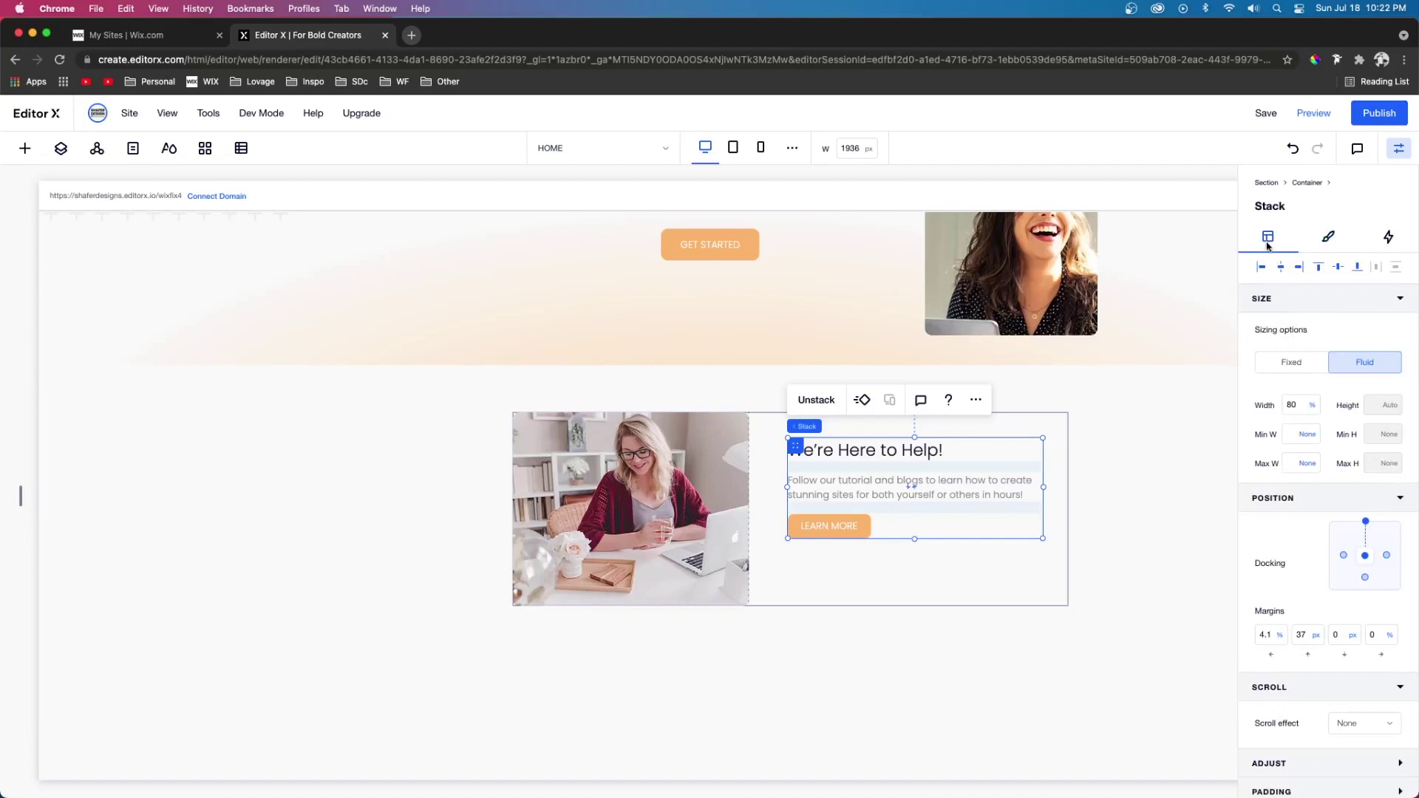
left_click(1339, 268)
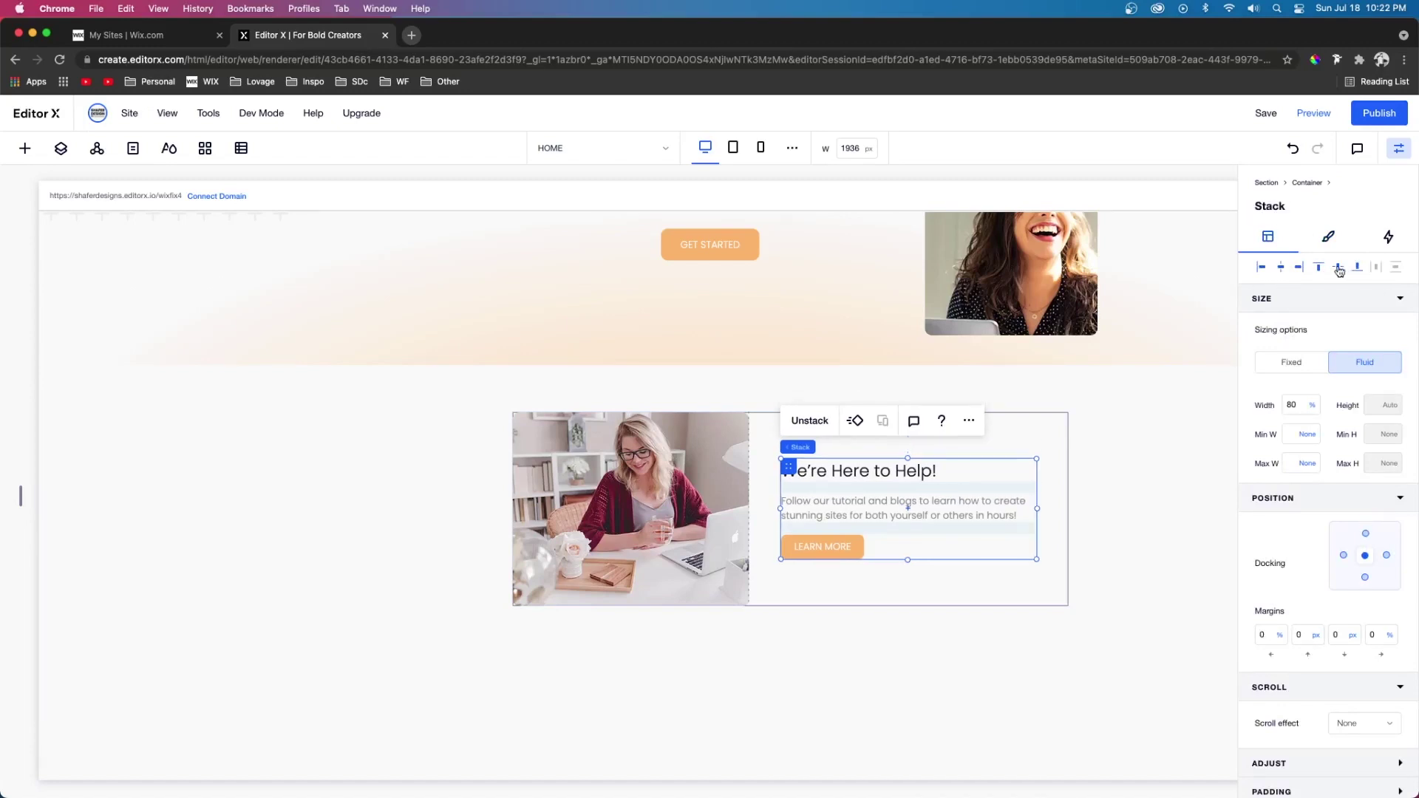
- Centre the card container horizontally and vertically in its section, with 100 px top and bottom margins
key("Escape")
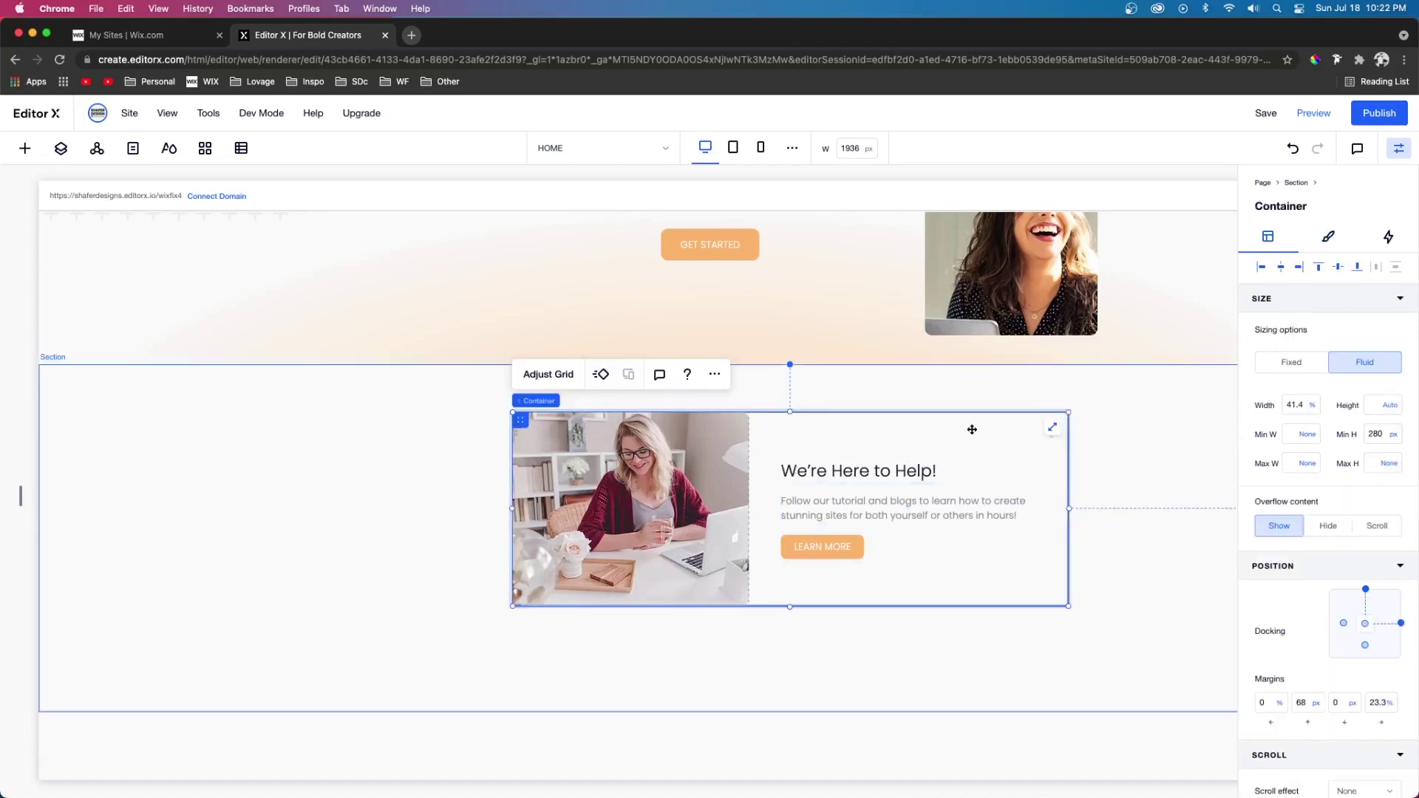
left_click(1282, 268)
left_click(1337, 268)
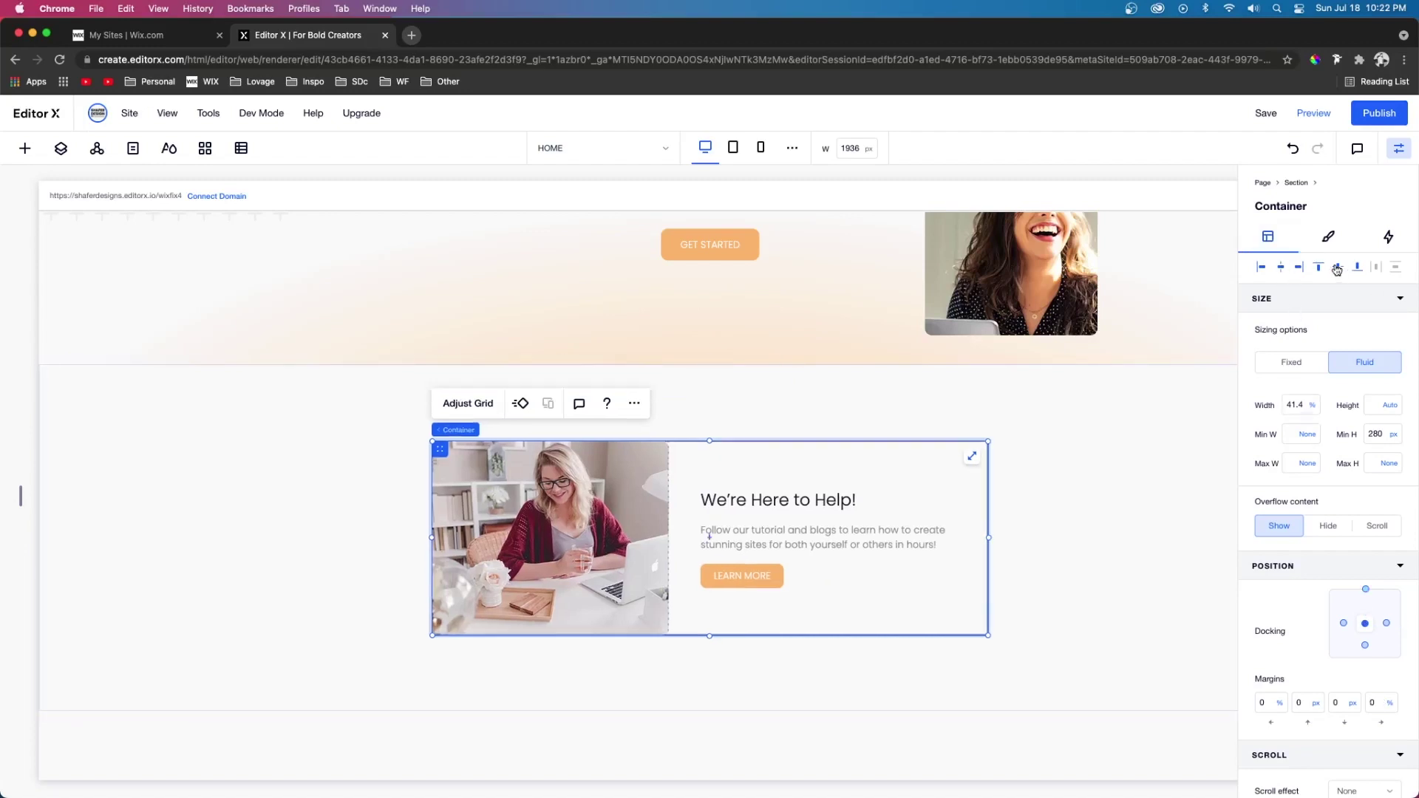
left_click(1303, 704)
key("Tab")
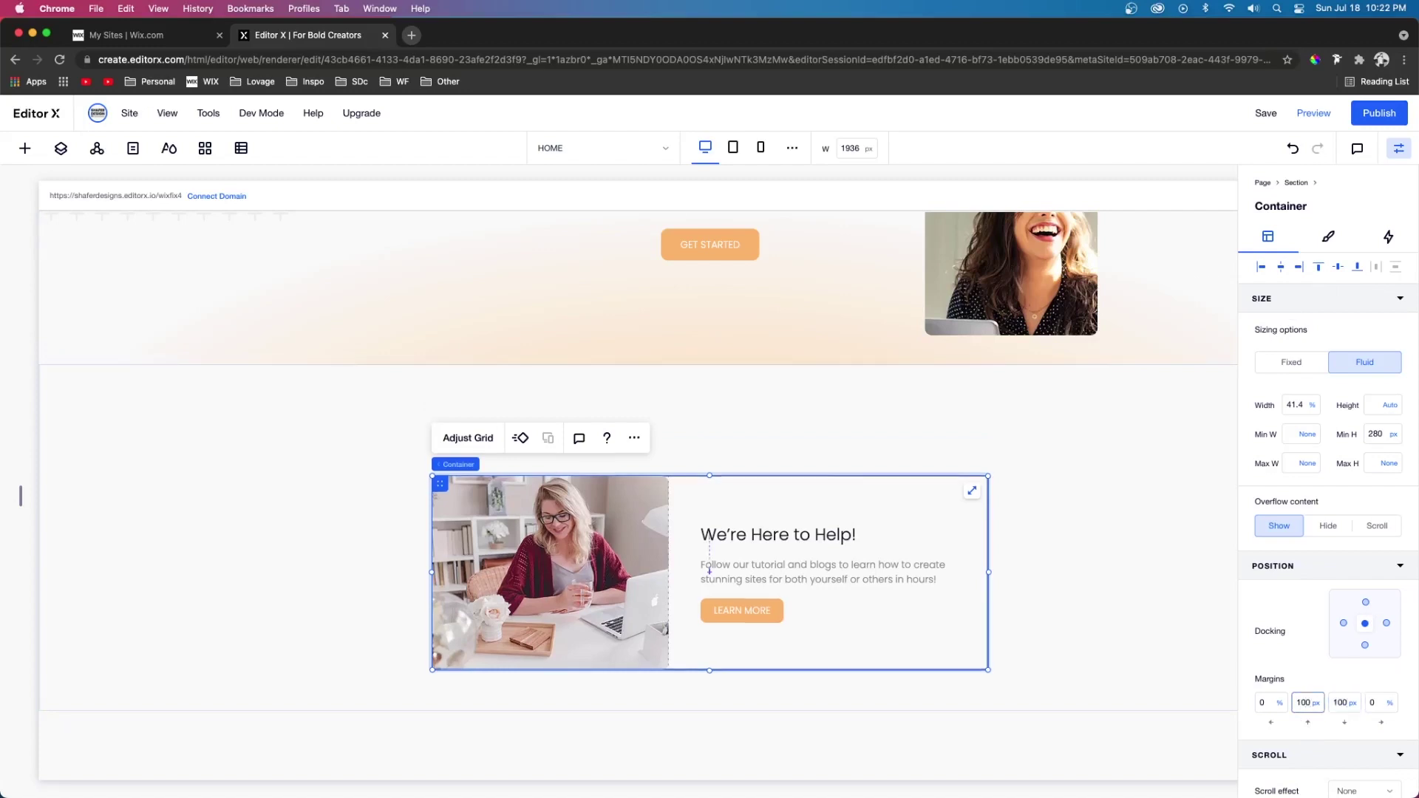
- Remove the border from the card container
left_click(1331, 237)
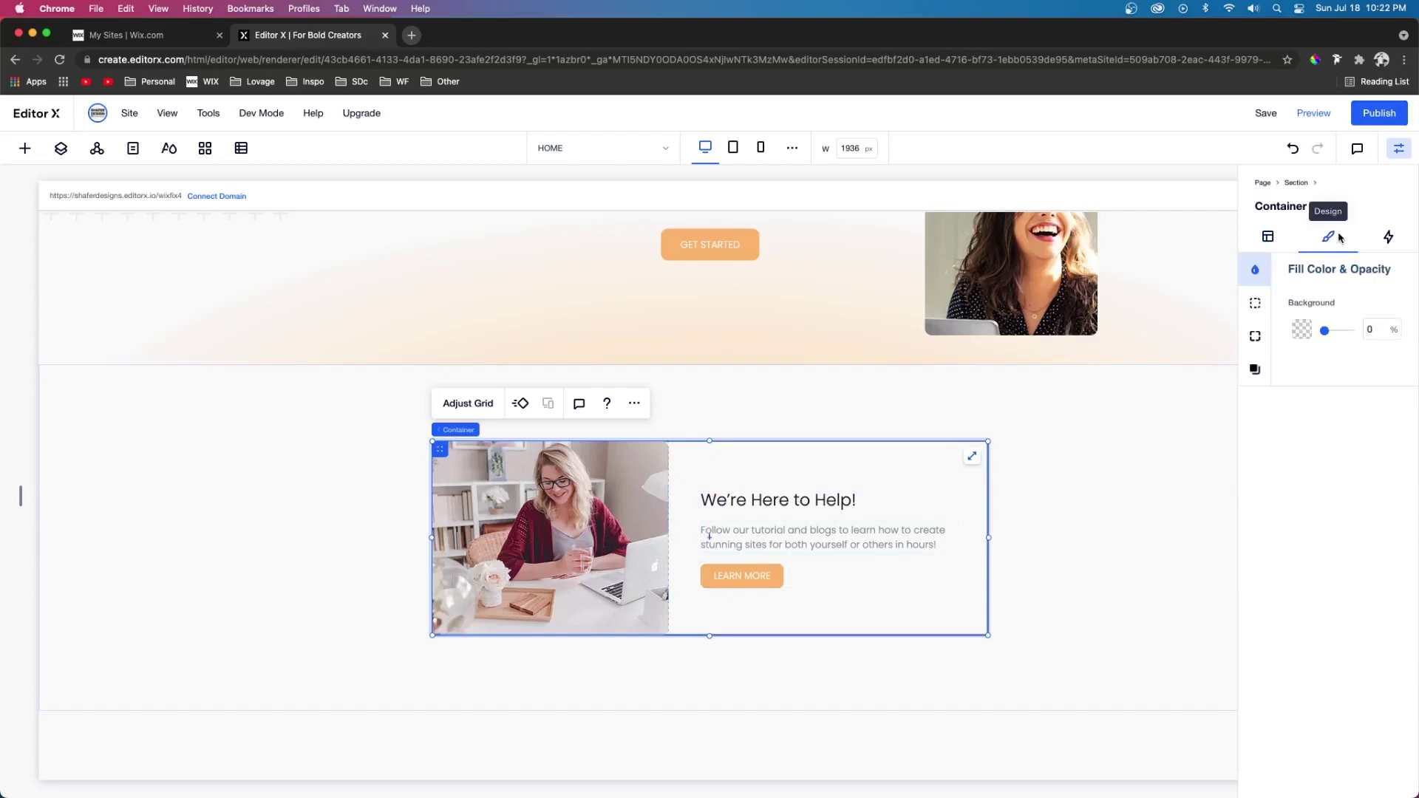
left_click(1255, 303)
left_click_drag(1299, 396, 1270, 402)
- Set the minimum height of the section holding the card to None
left_click(1111, 501)
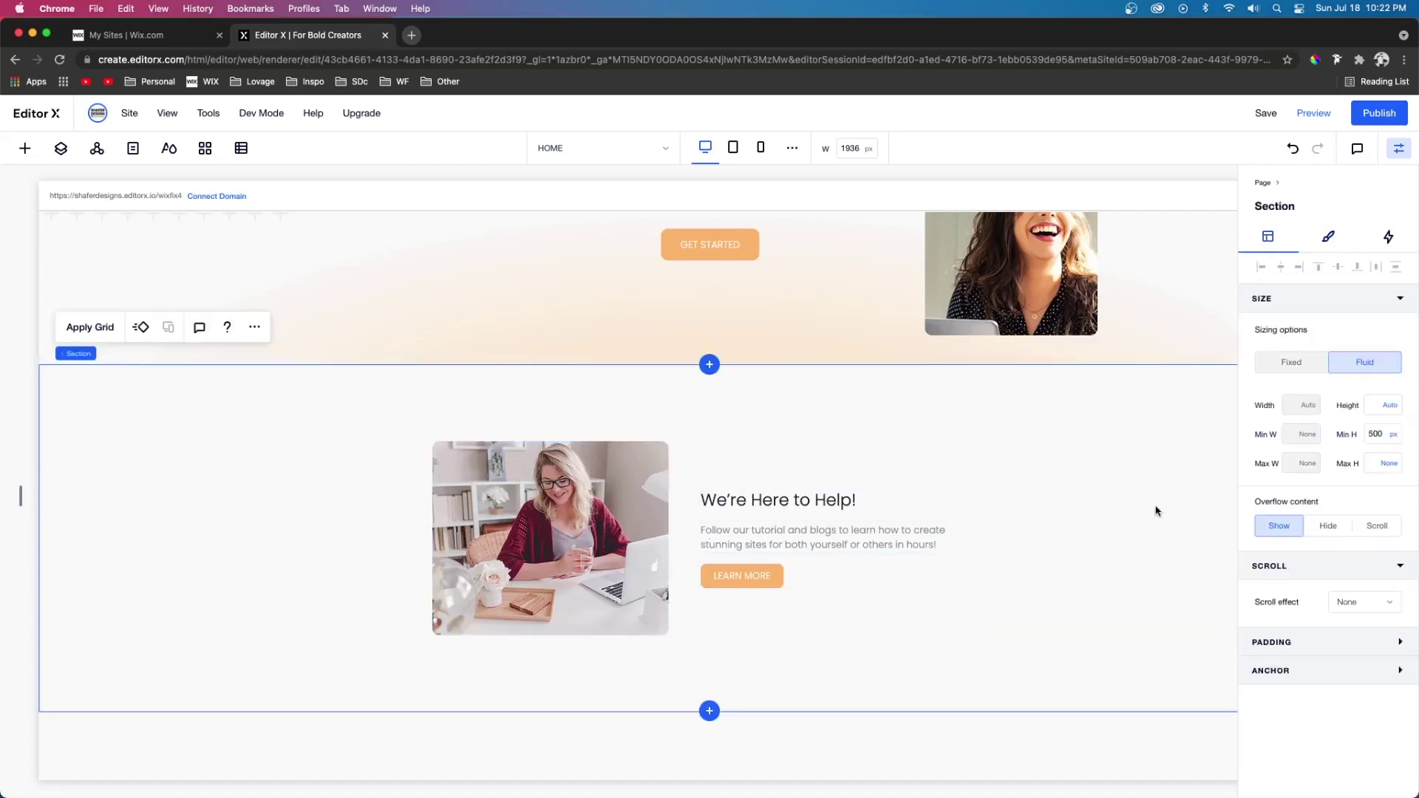
left_click(1394, 435)
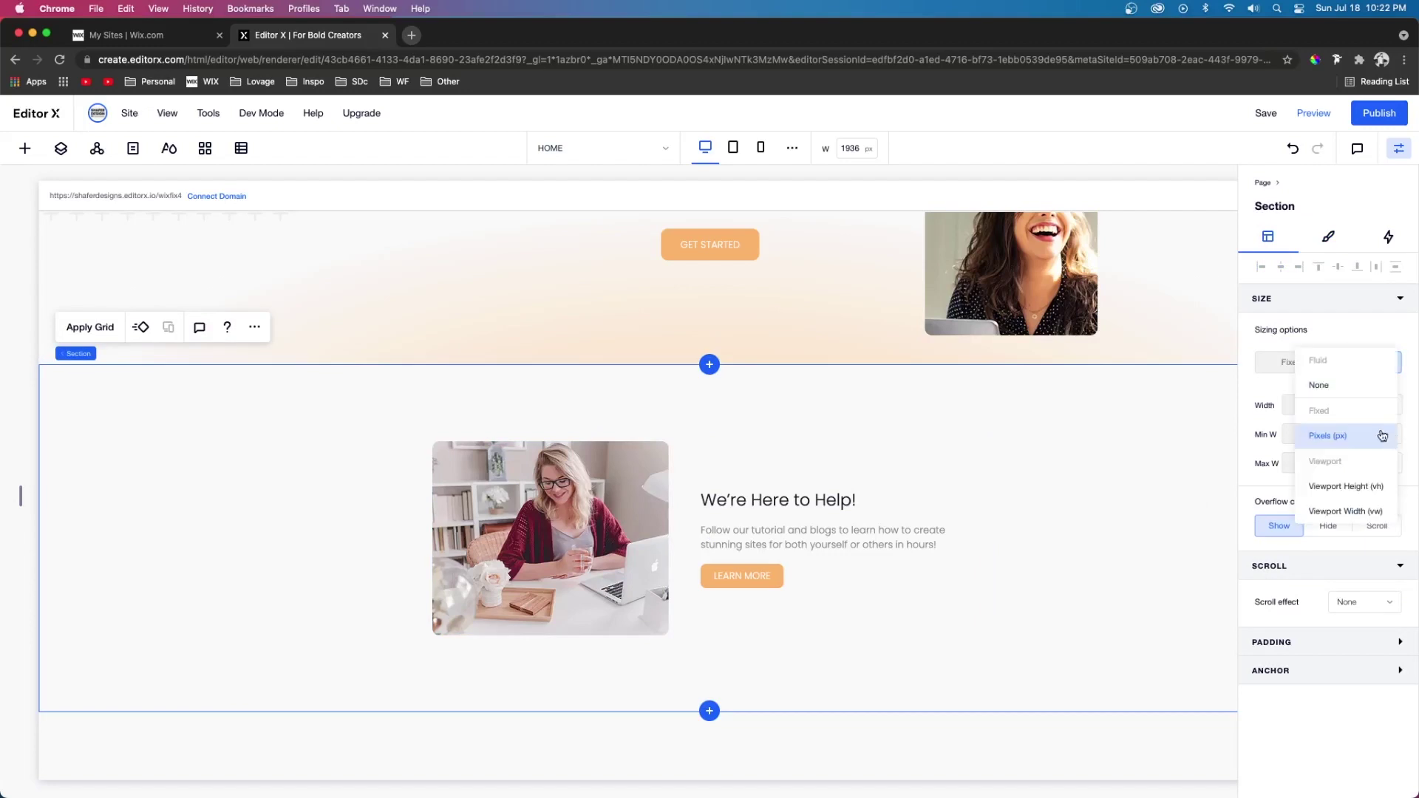
left_click(1331, 387)
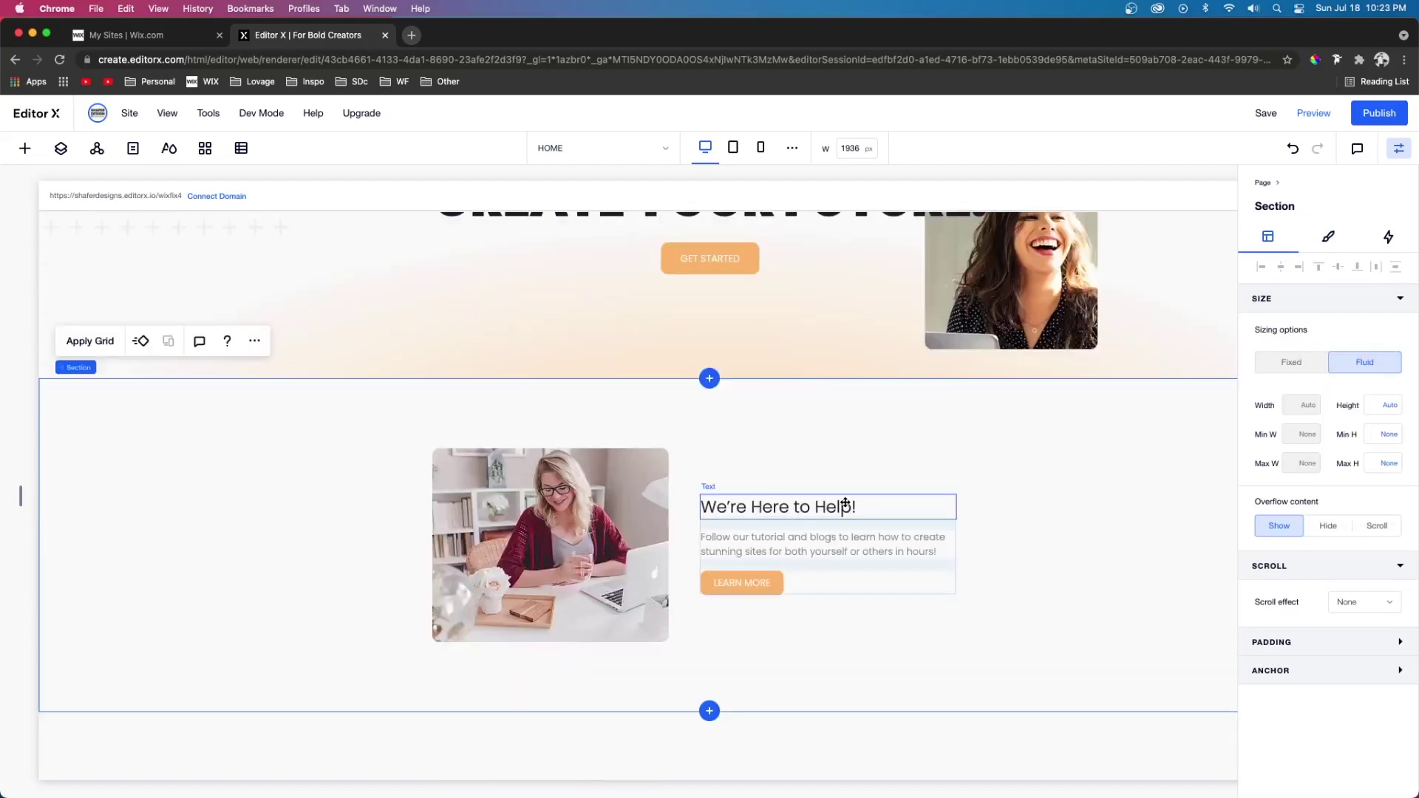
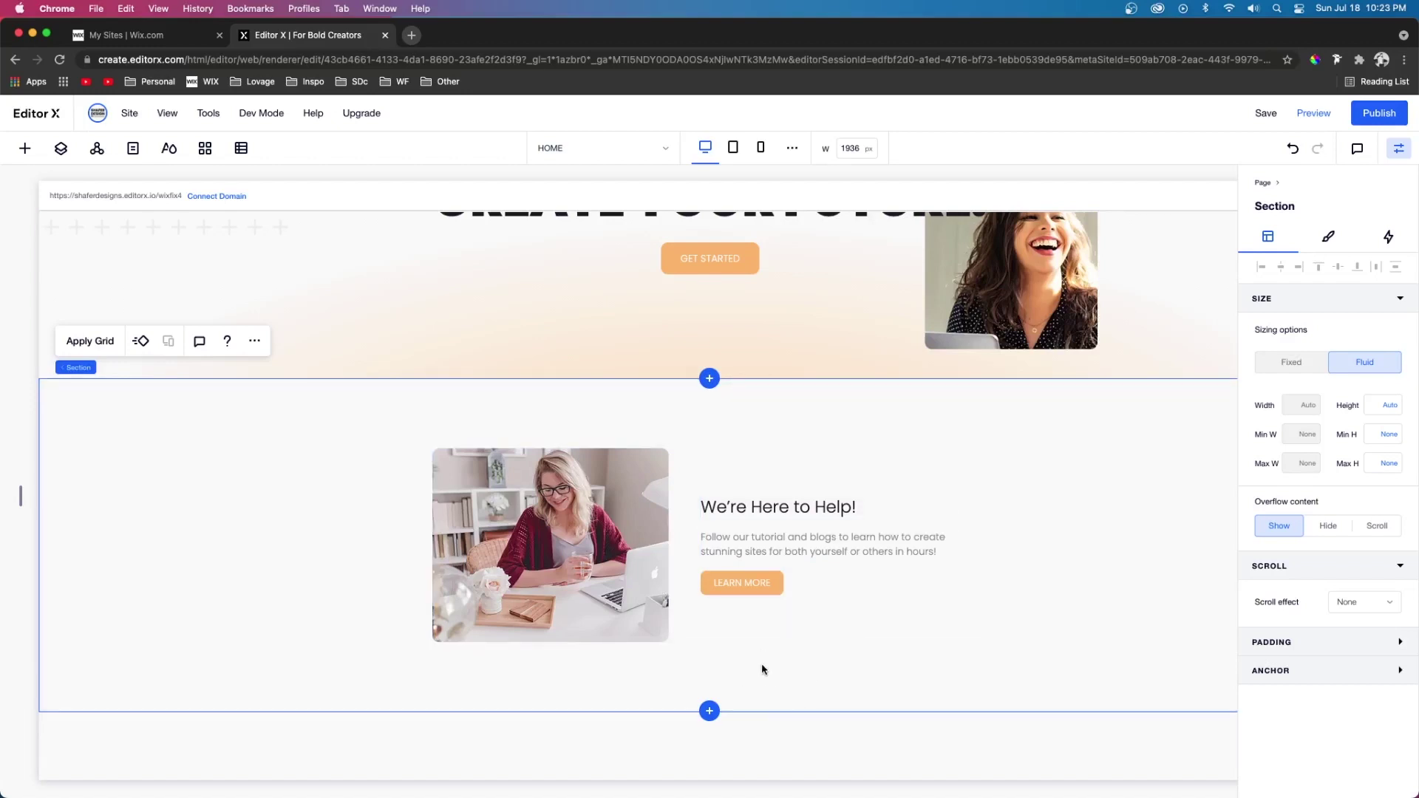
- Preview the page and narrow the viewport to examine how the card section responds
left_click(1309, 113)
left_click_drag(20, 462, 318, 454)
left_click_drag(334, 453, 219, 457)
left_click(1319, 109)
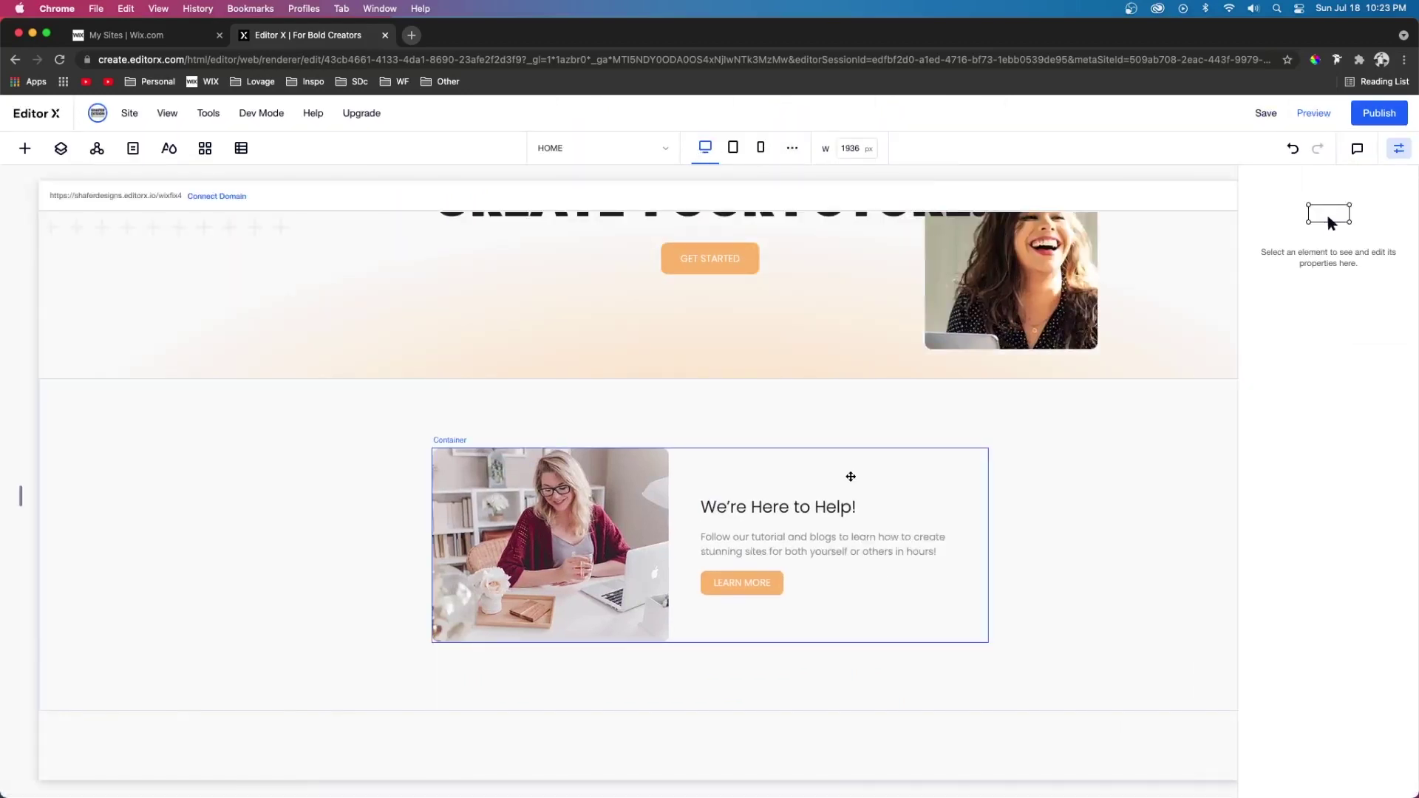
left_click(850, 477)
left_click(1314, 406)
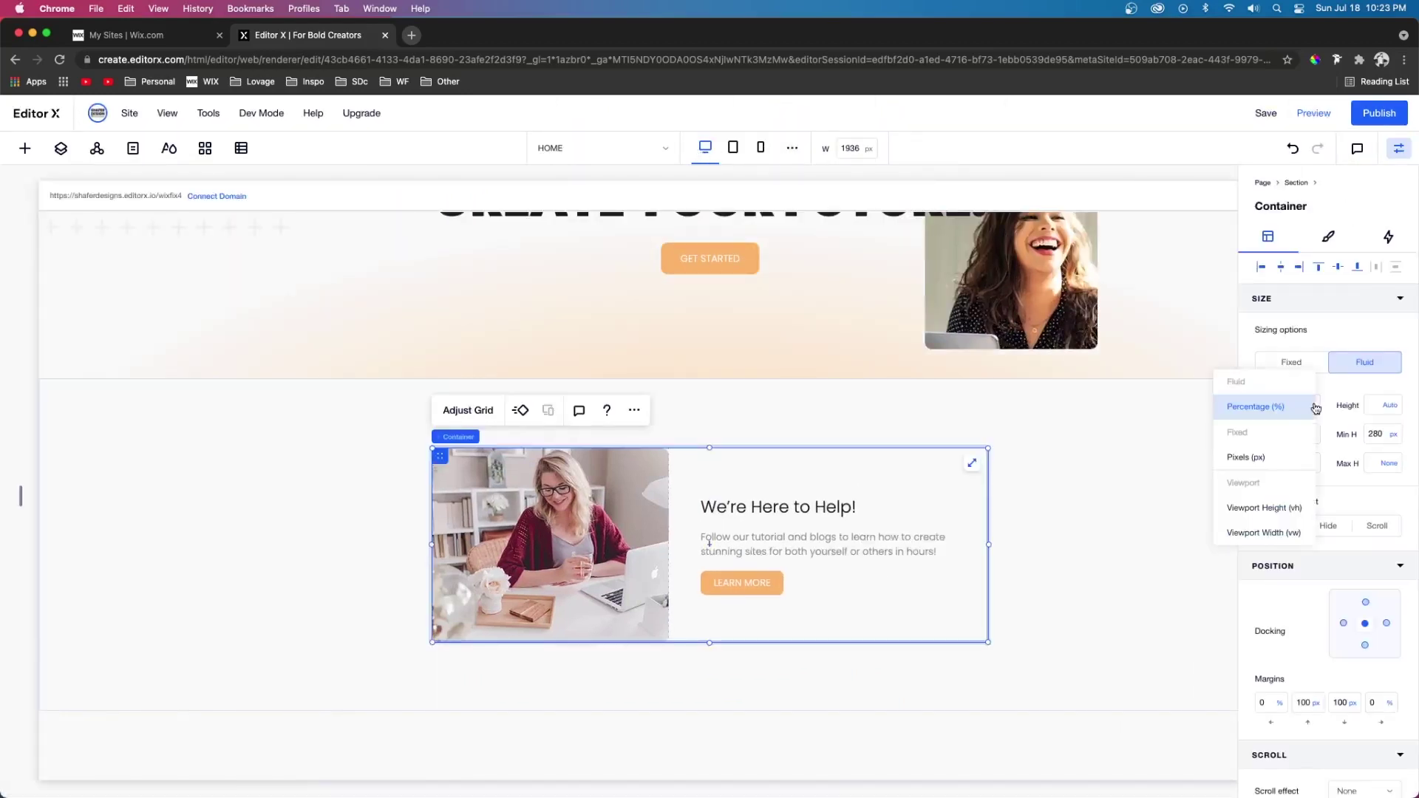
left_click(1253, 458)
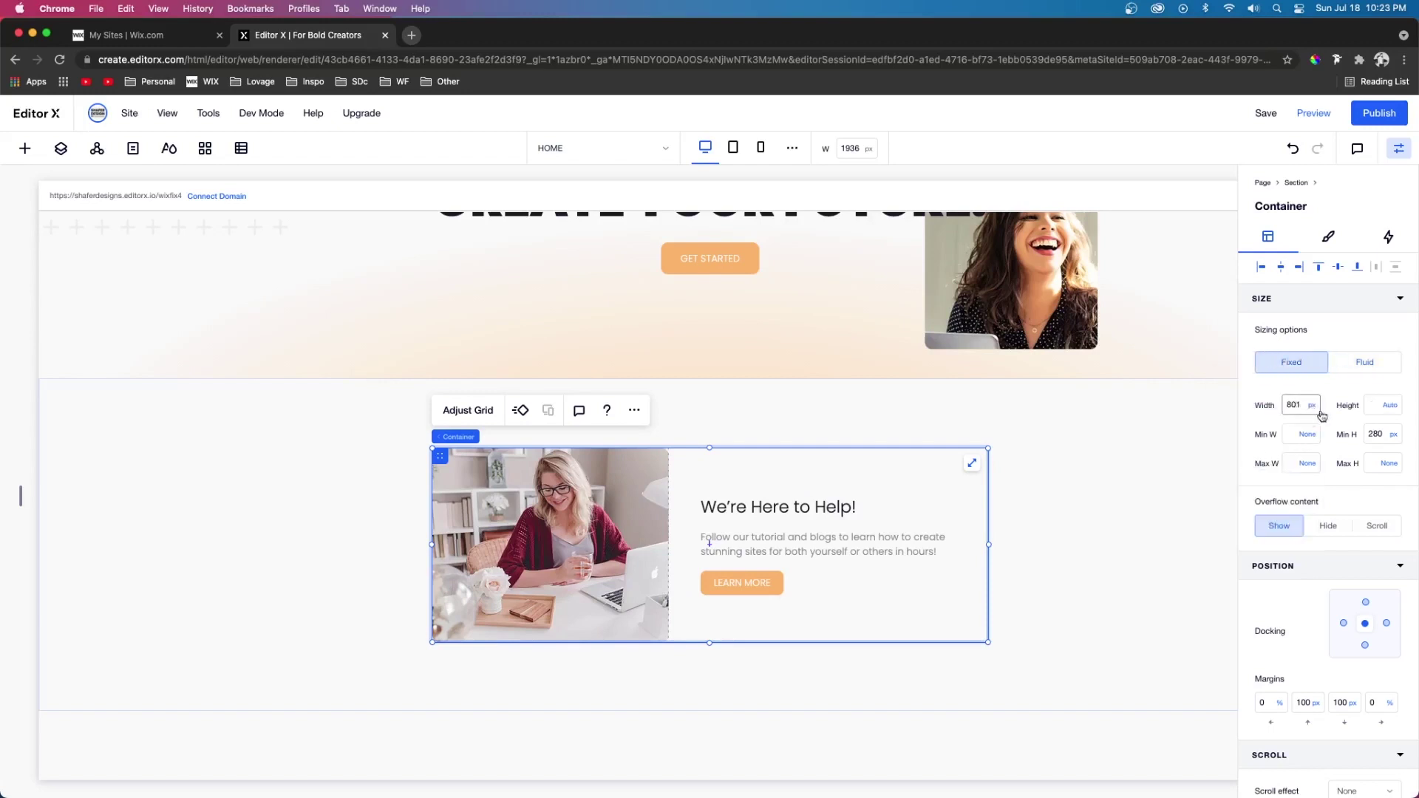
left_click(1314, 409)
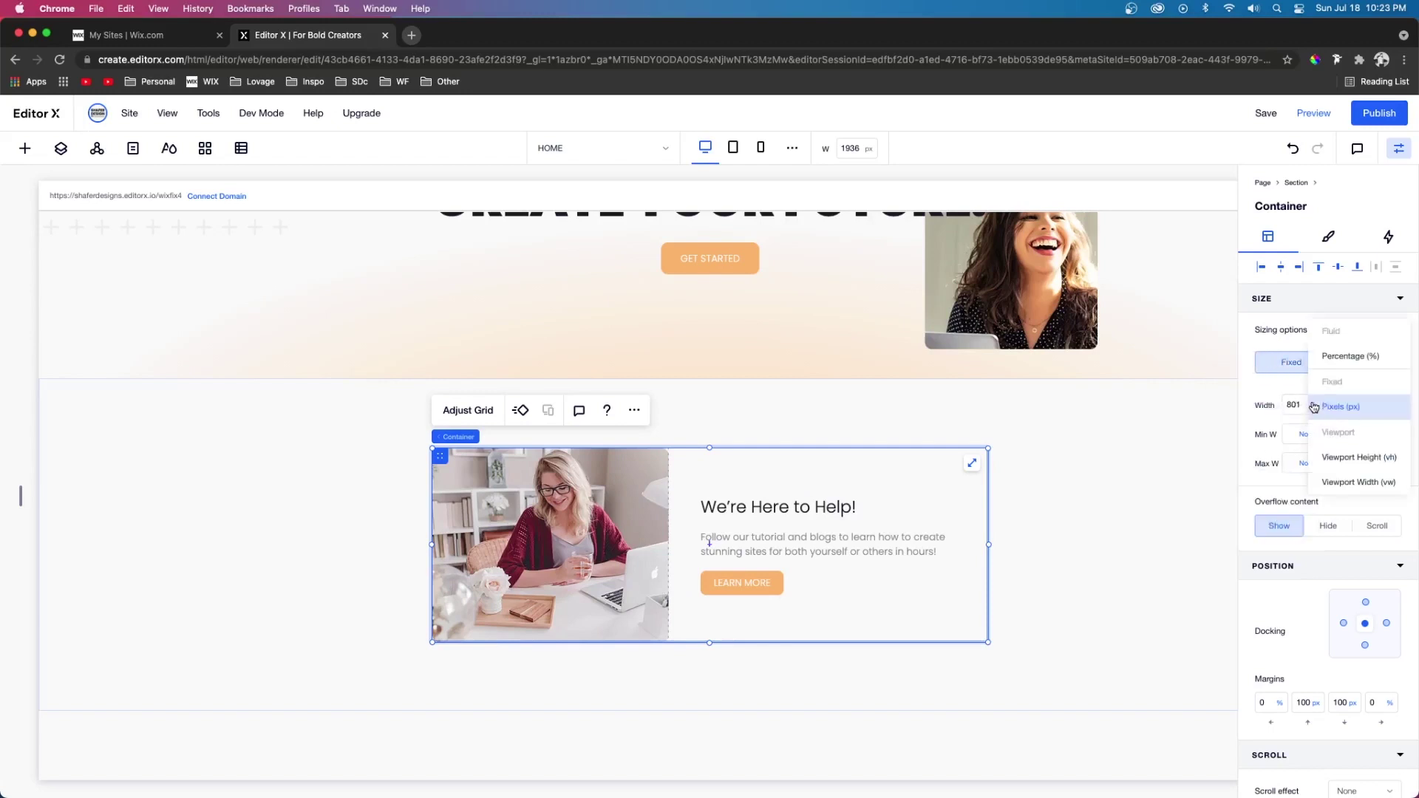
left_click(1290, 377)
- Set the card container's minimum width to 600 px and maximum width to 1000 px, and check it in a narrowed preview
left_click(1295, 437)
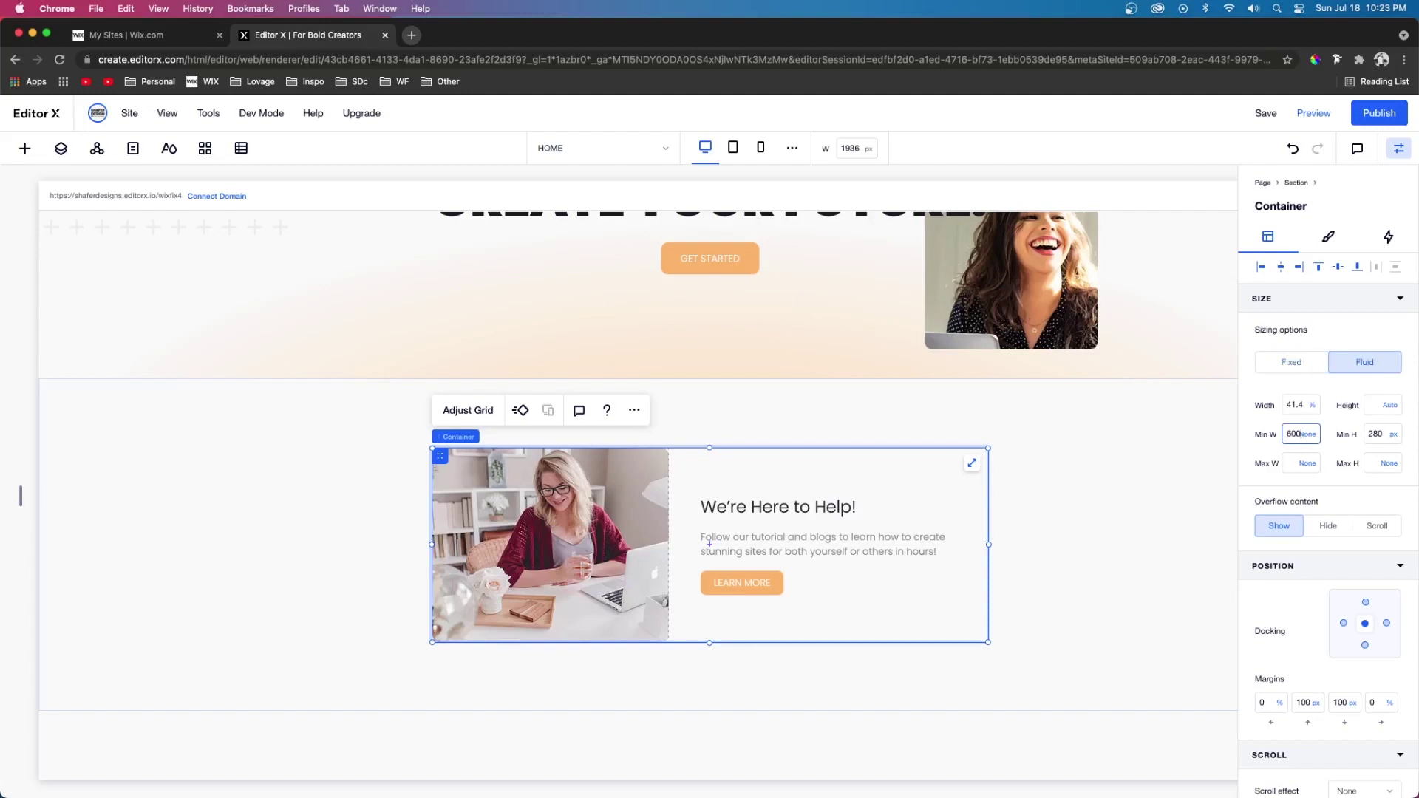
left_click(1292, 464)
left_click(1314, 112)
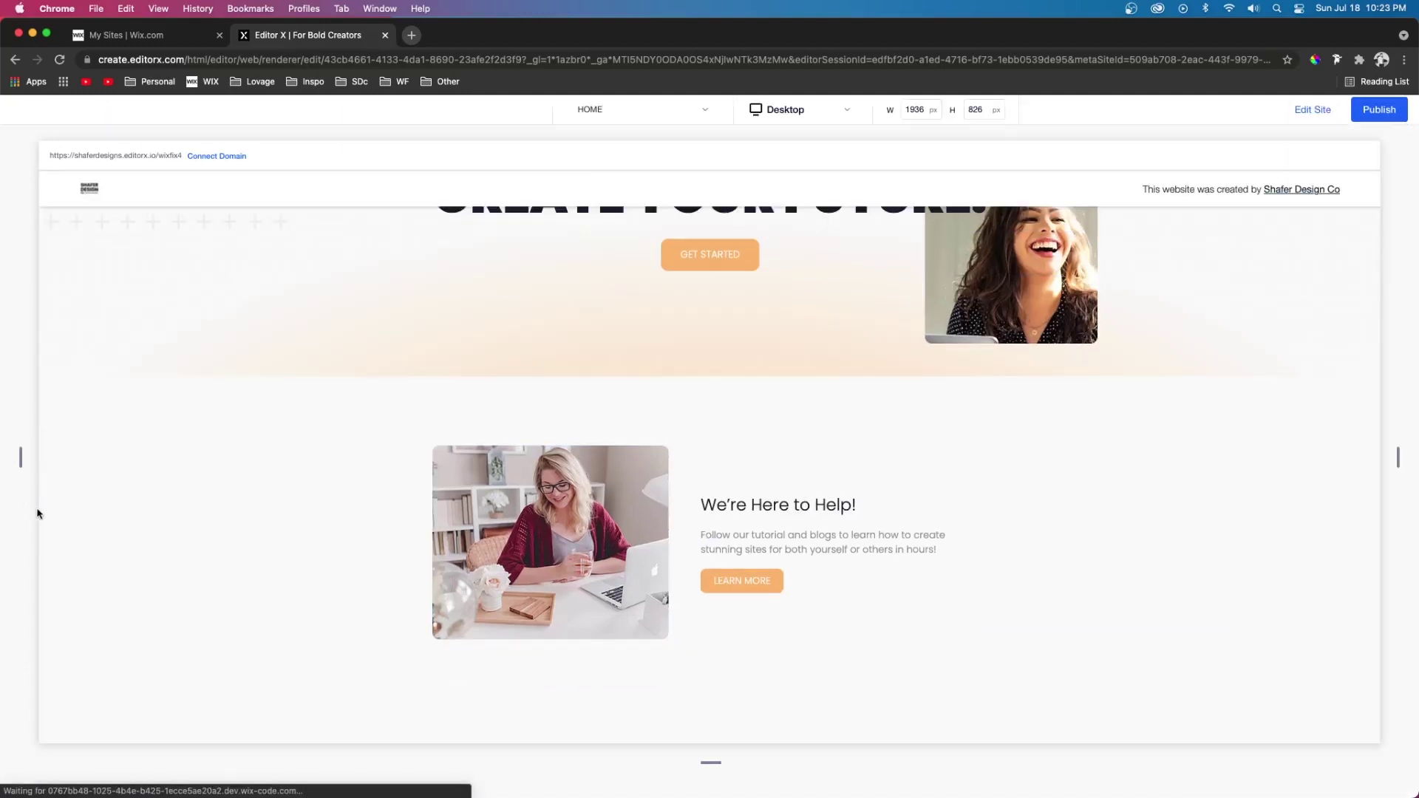
left_click_drag(21, 457, 238, 463)
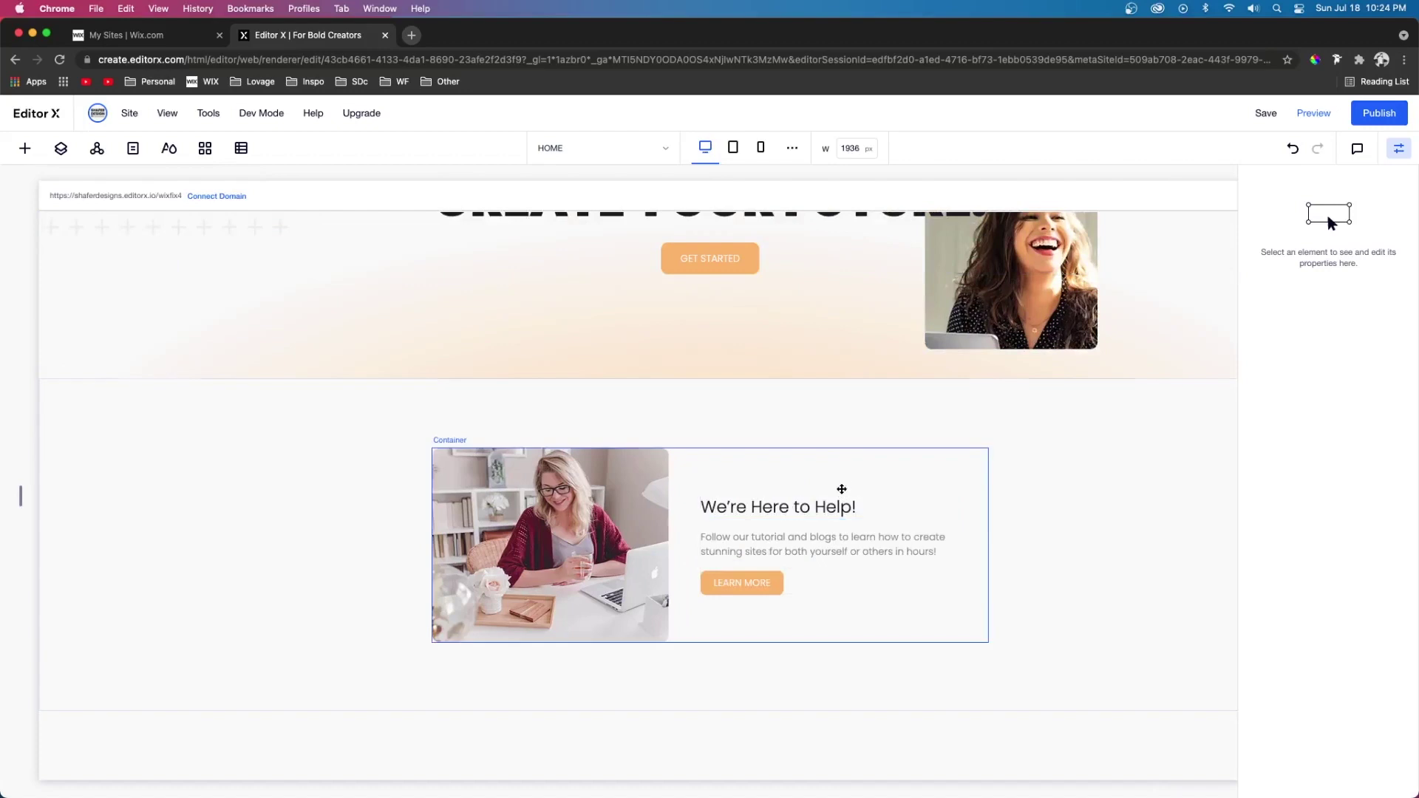
- Set the card container's minimum width to 700 px and check it in a narrowed preview
left_click(870, 475)
left_click(1302, 433)
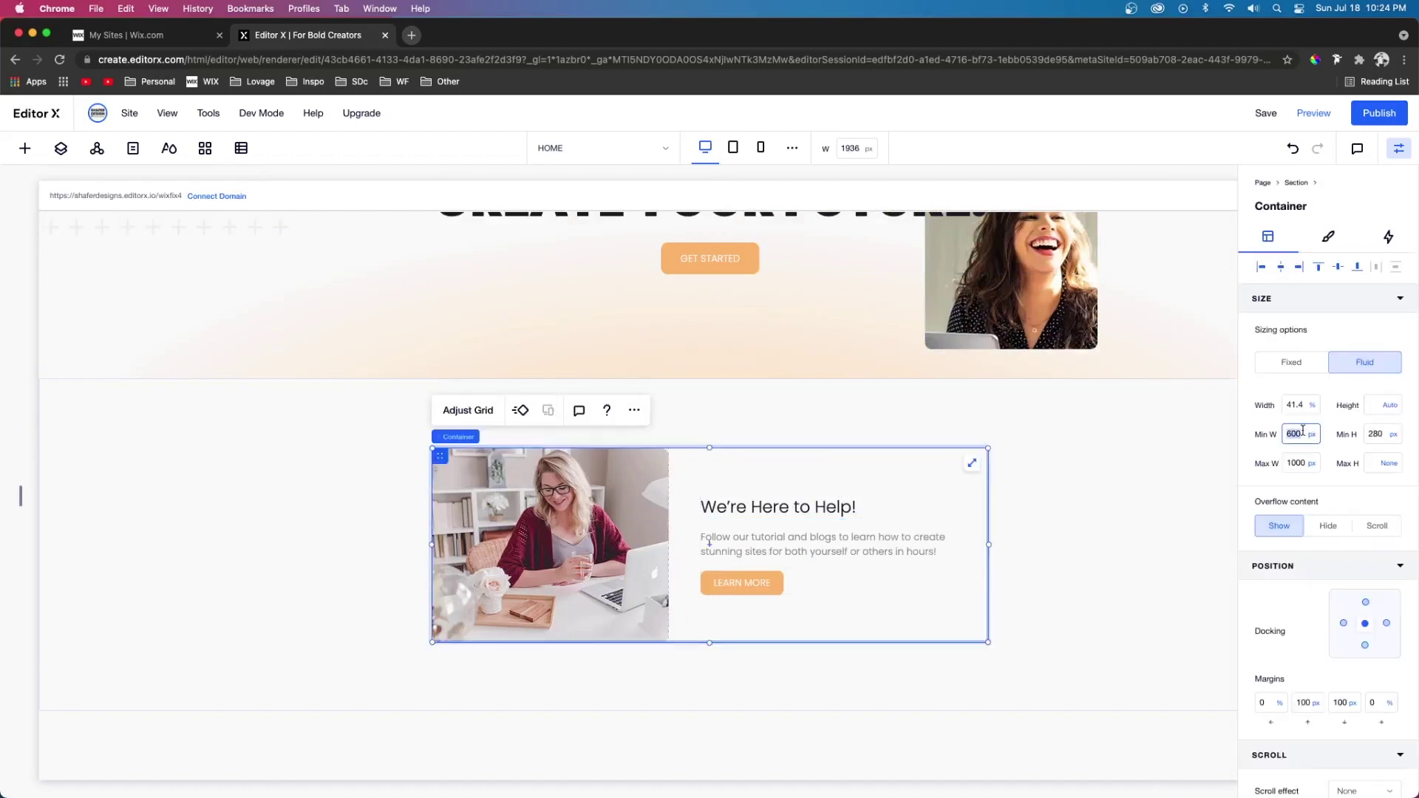
type("700")
left_click(1313, 113)
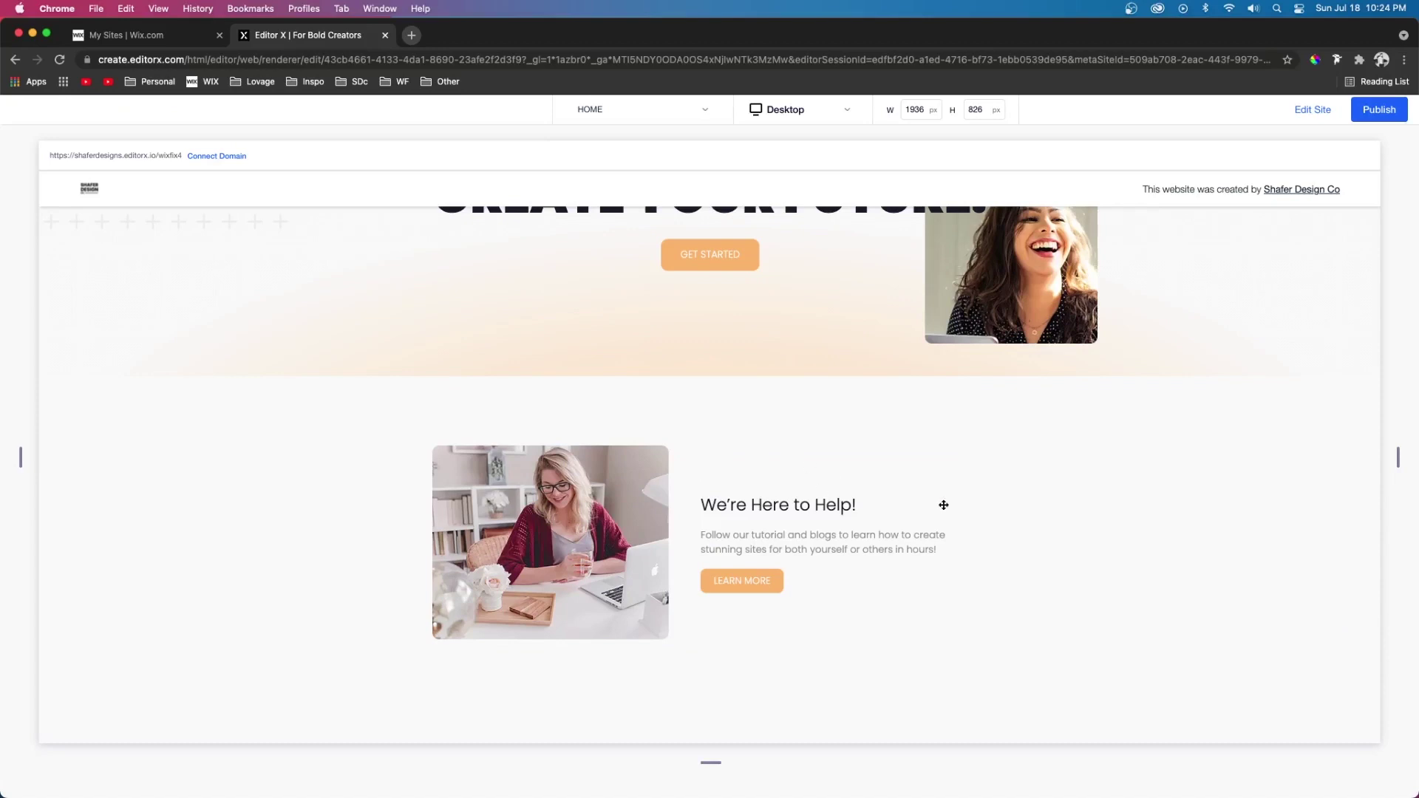
left_click_drag(18, 454, 162, 454)
key("super+p")
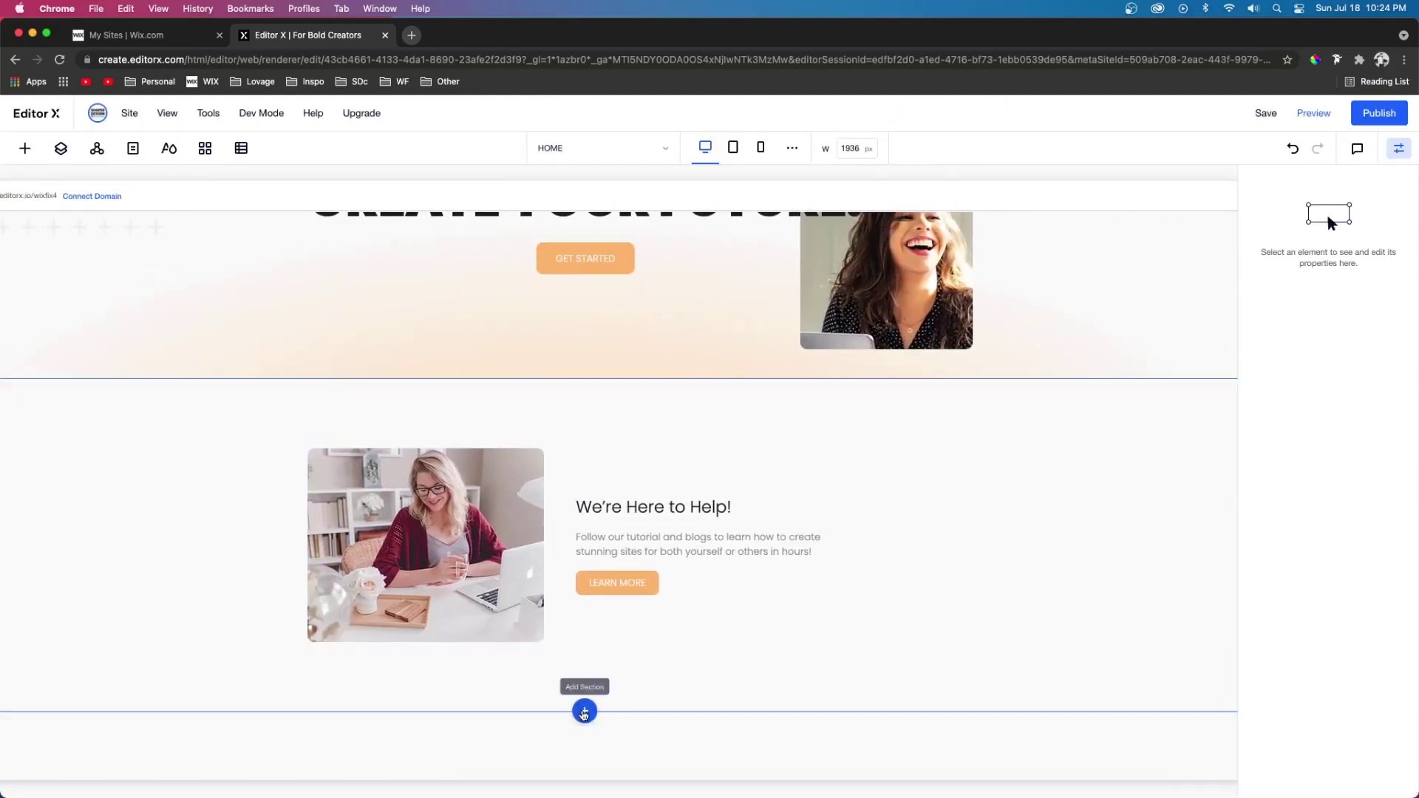
- Add a blank section directly below the "We're Here to Help!" section
left_click(584, 712)
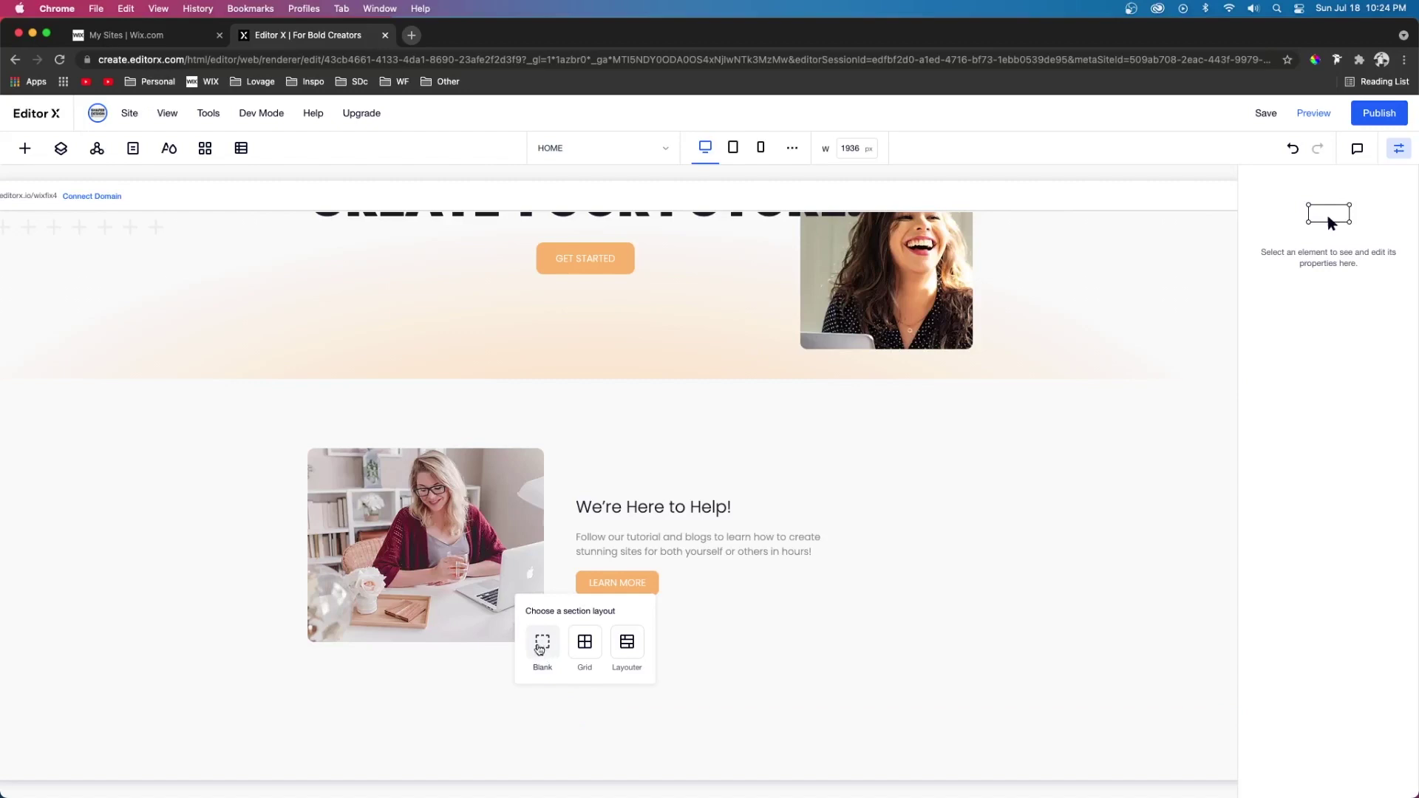
left_click(544, 646)
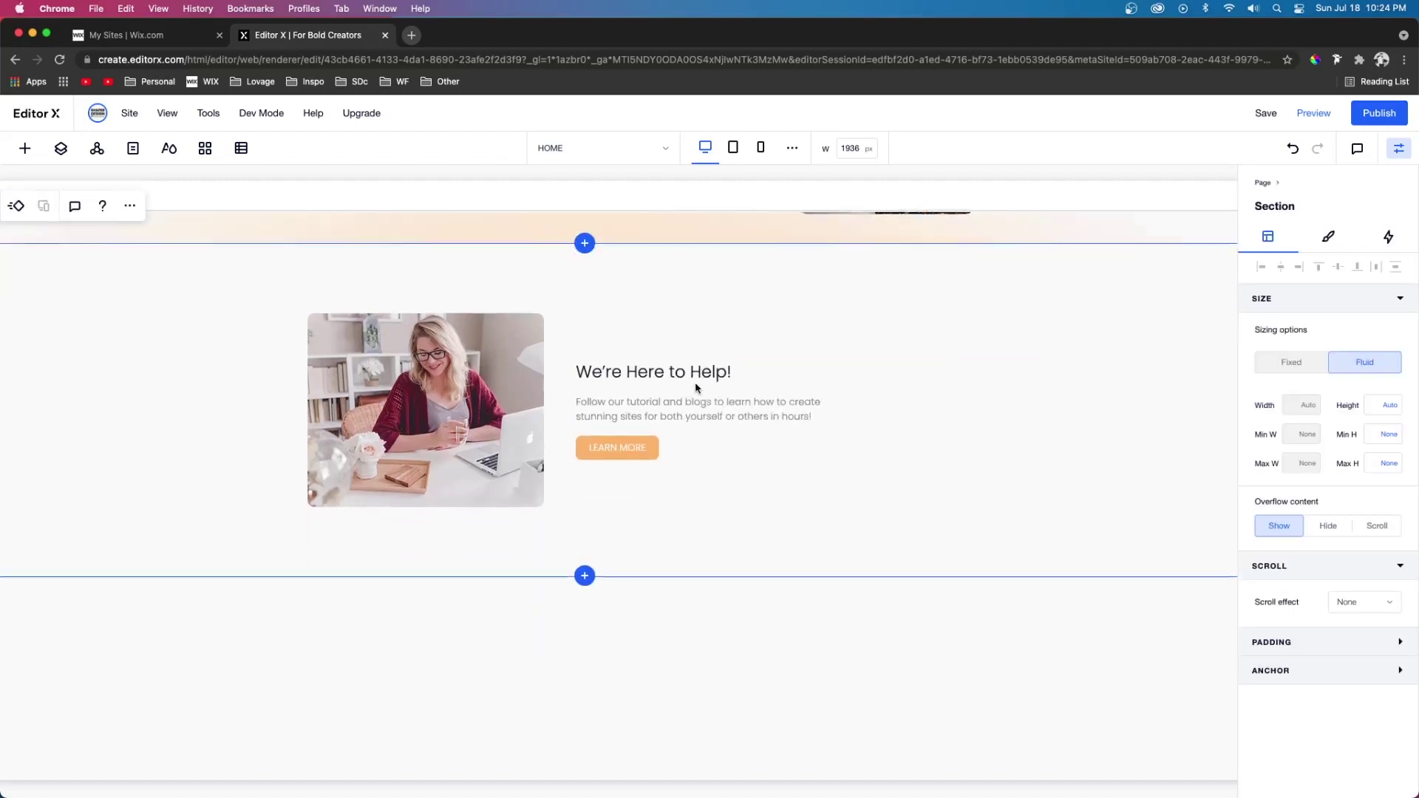
- Fill the background of the "We're Here to Help!" section with white #FFFFFF
scroll(945, 358, "up", 4)
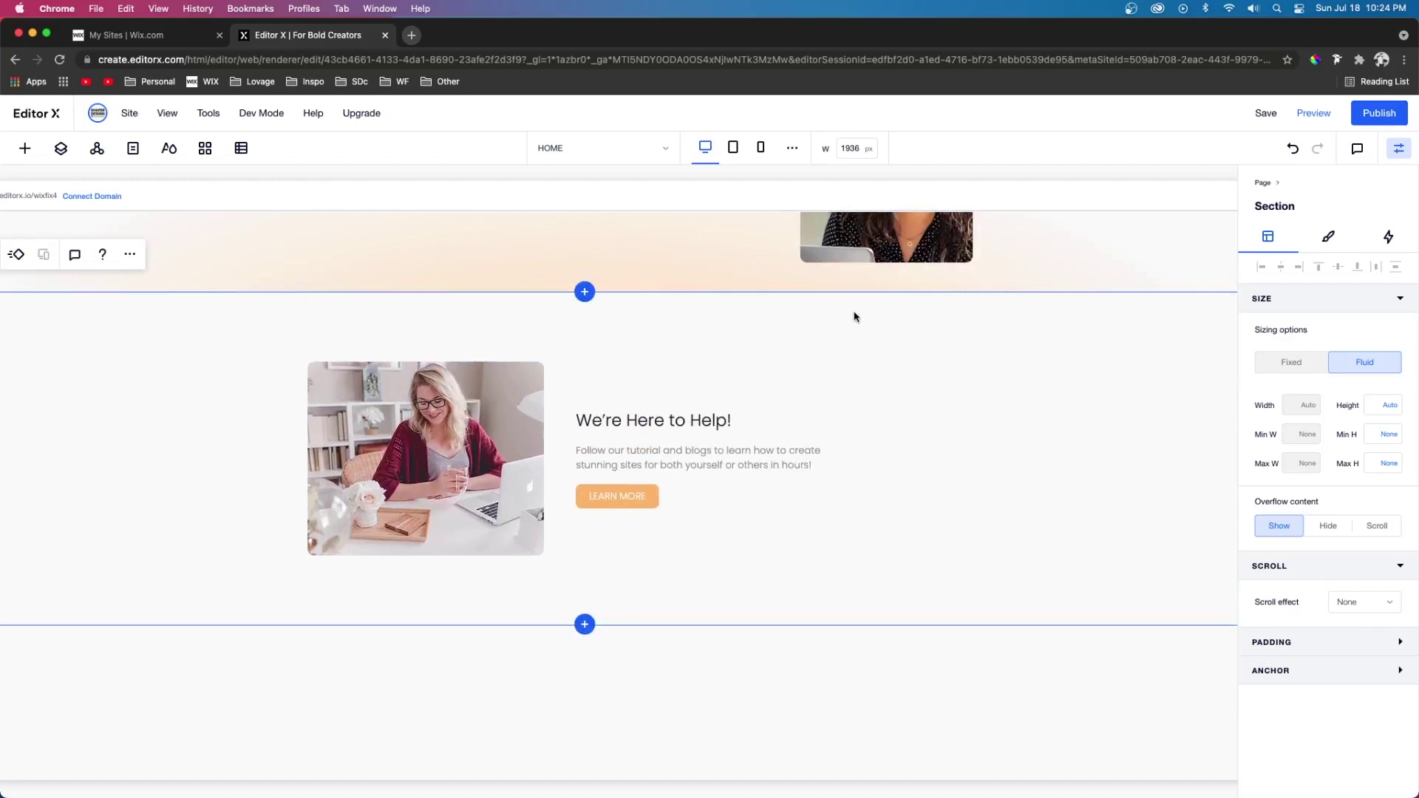
left_click(1328, 237)
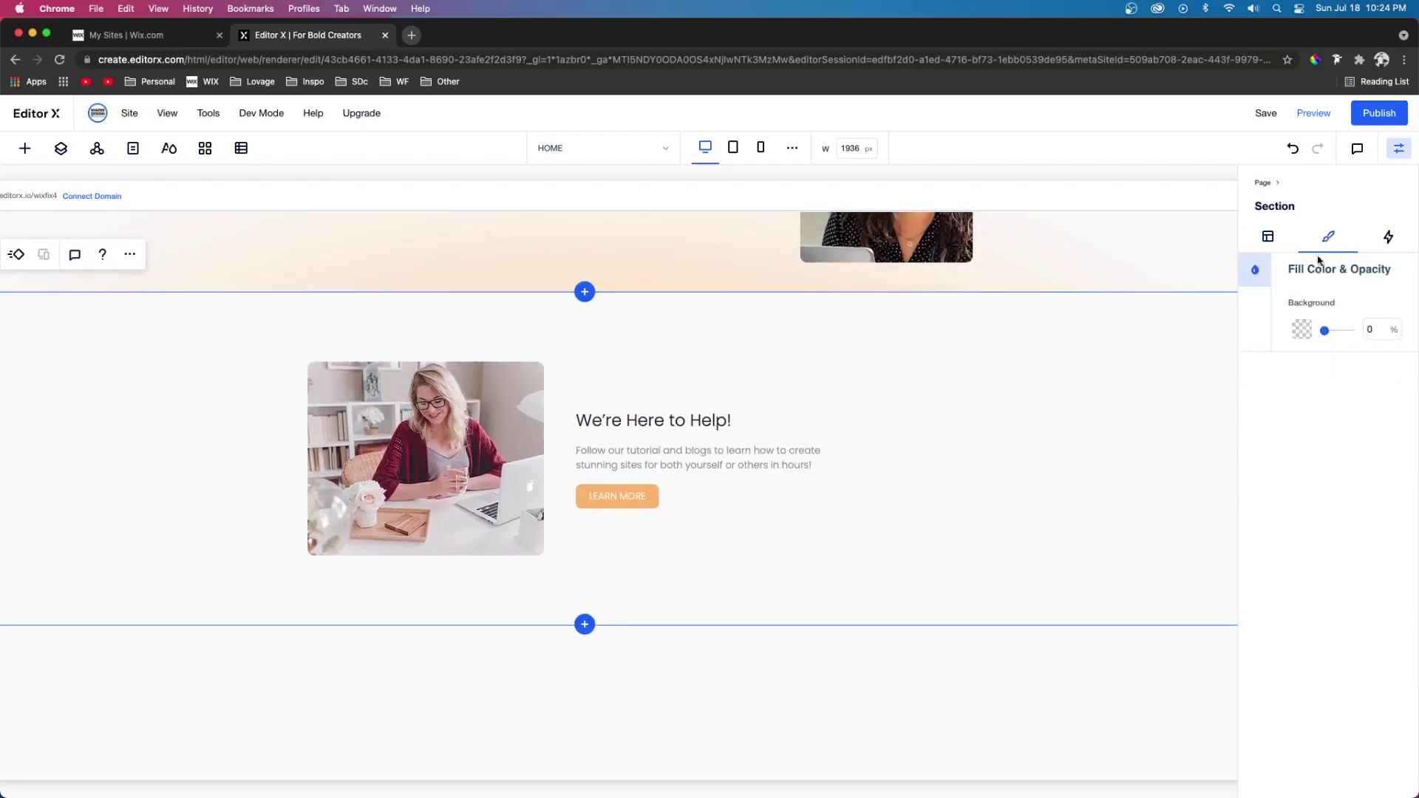
left_click(1303, 330)
left_click(1337, 533)
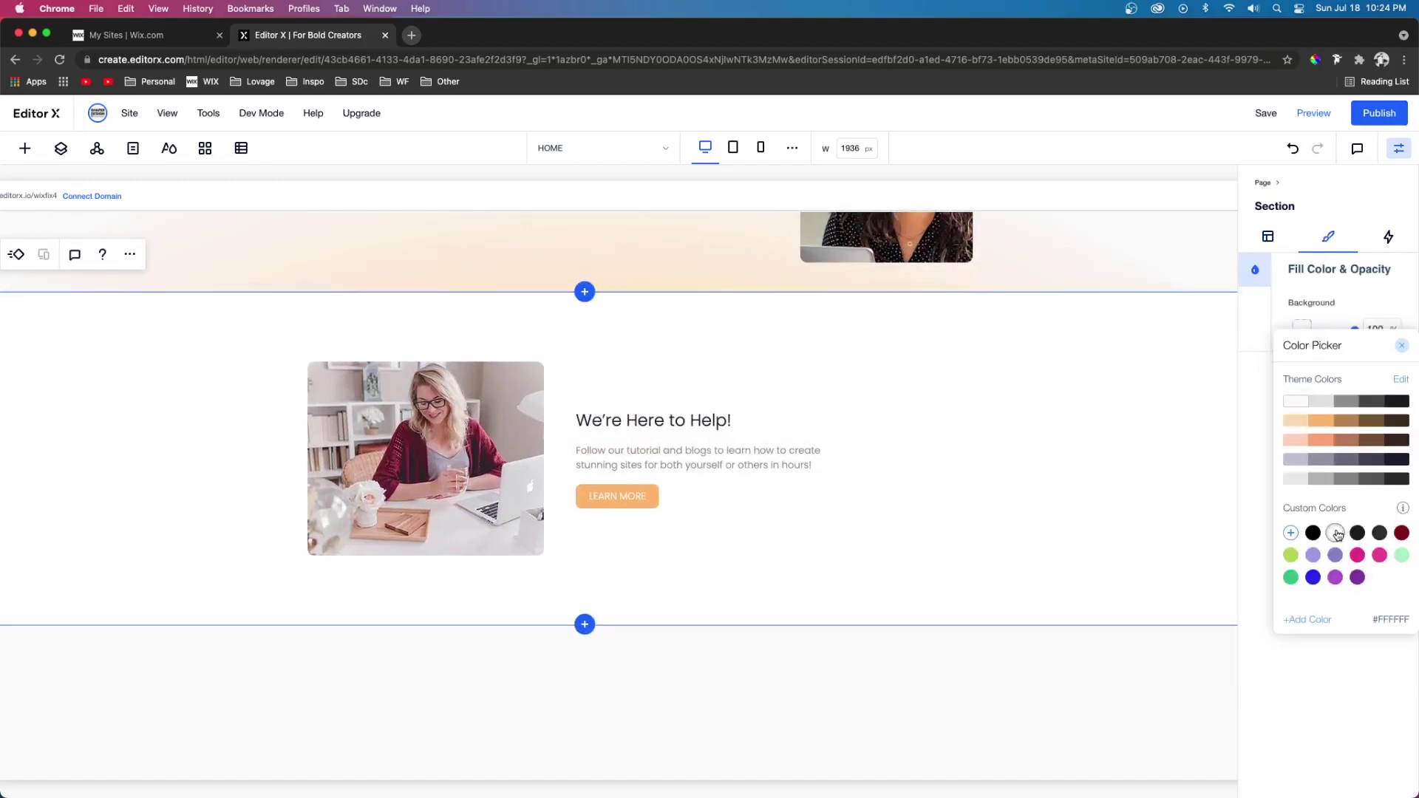
- Set the minimum height of the new blank section to 2500 px
scroll(829, 742, "down", 4)
left_click(329, 566)
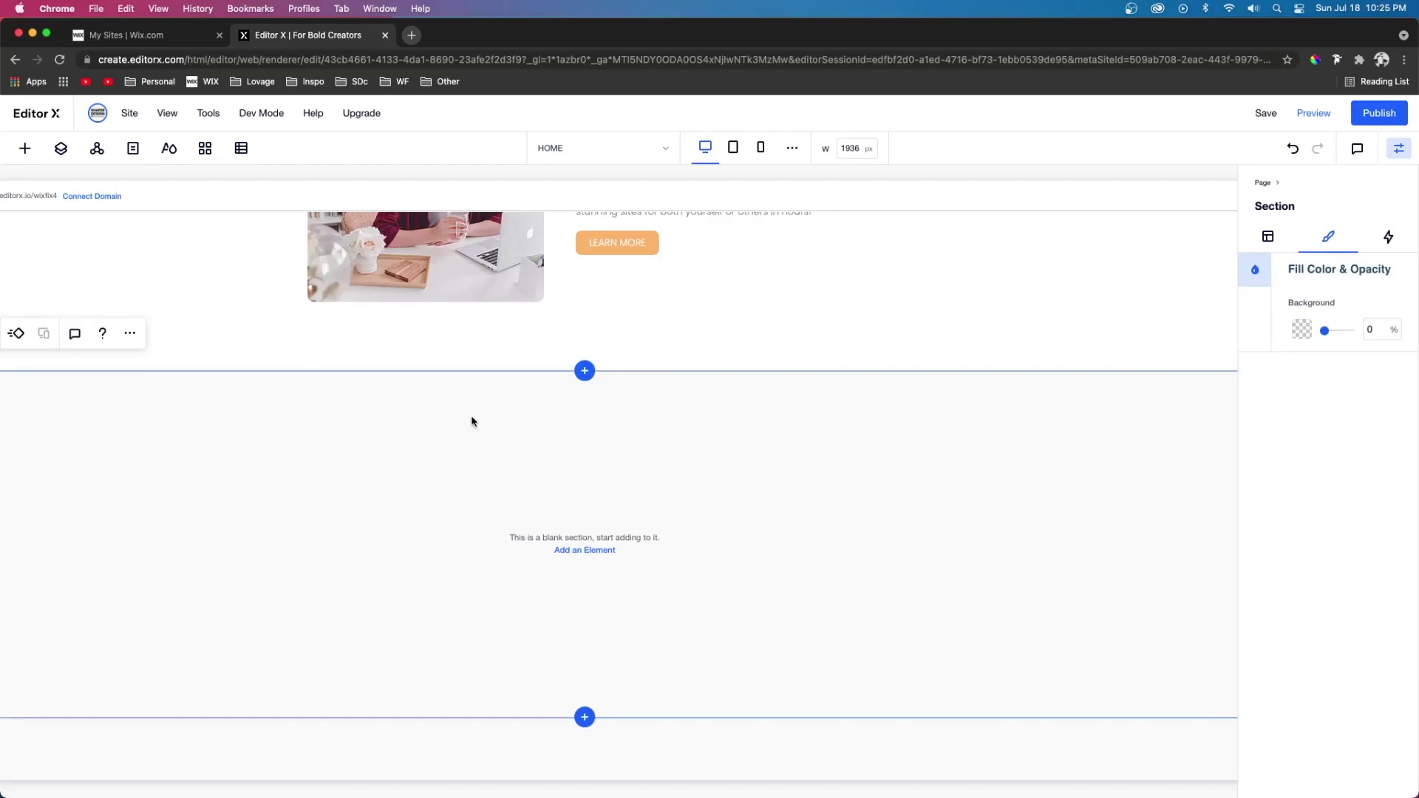
scroll(473, 422, "up", 3)
scroll(818, 392, "down", 3)
left_click(1269, 236)
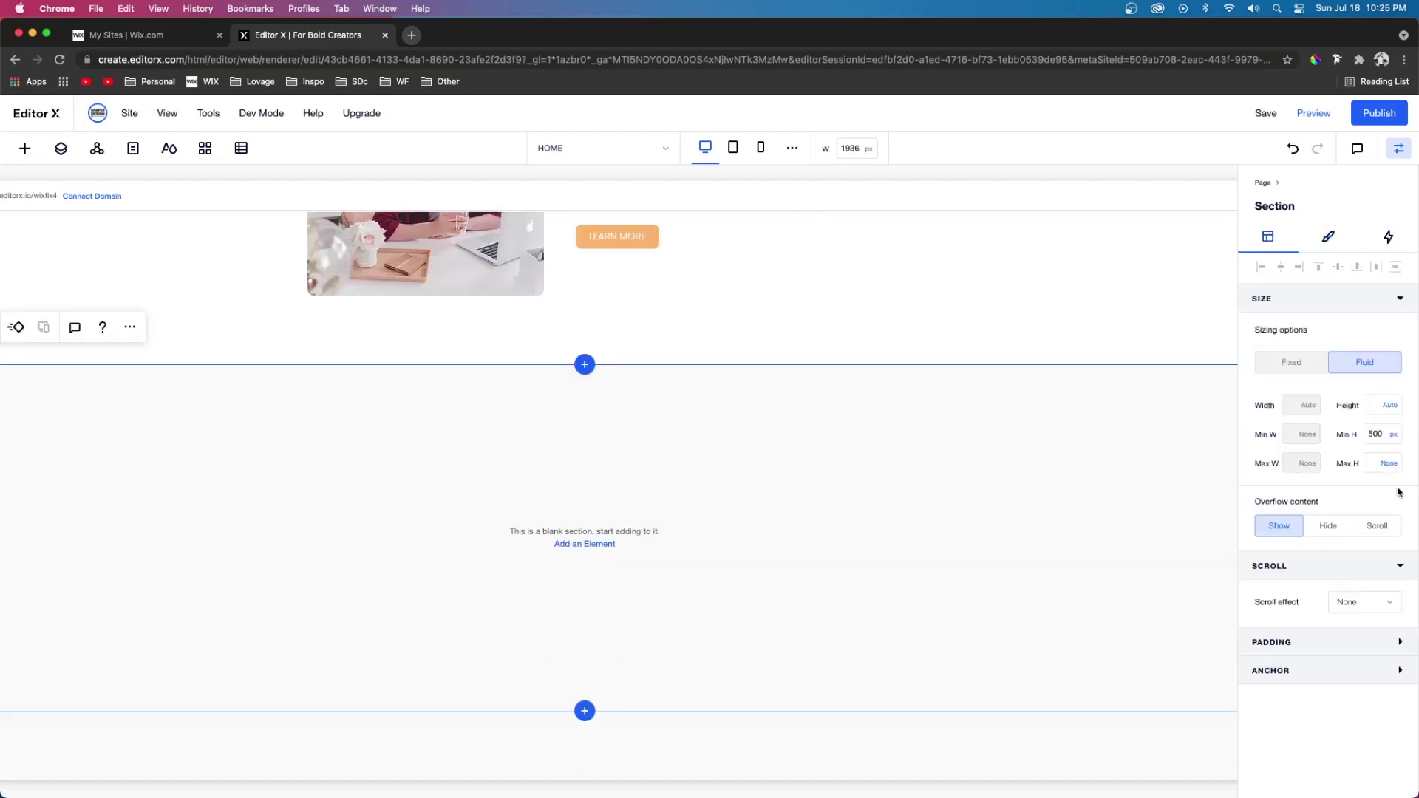
left_click(1386, 437)
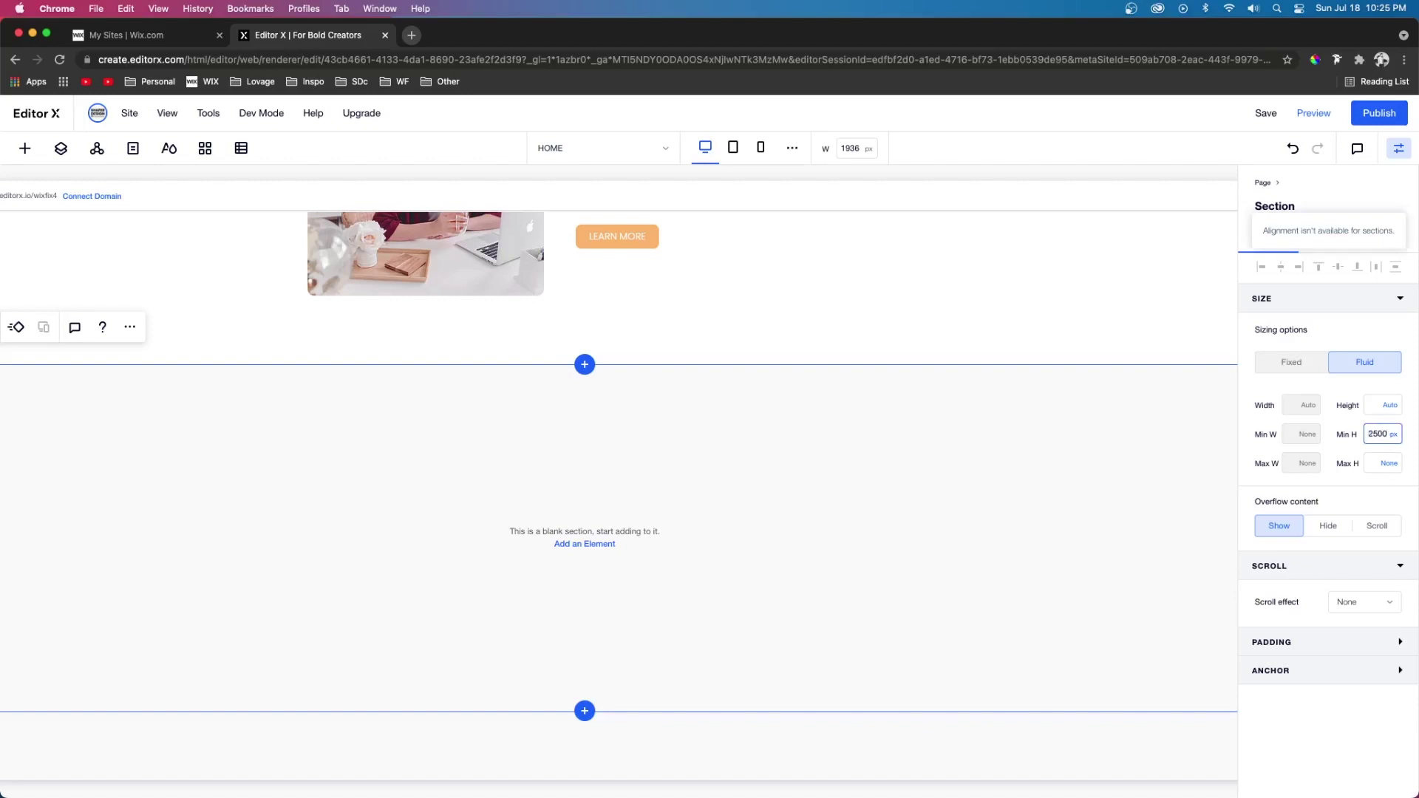
left_click(824, 422)
- Apply a 1x2 grid to the new blank section and set the first row's minimum height to 300 px
scroll(850, 296, "down", 3)
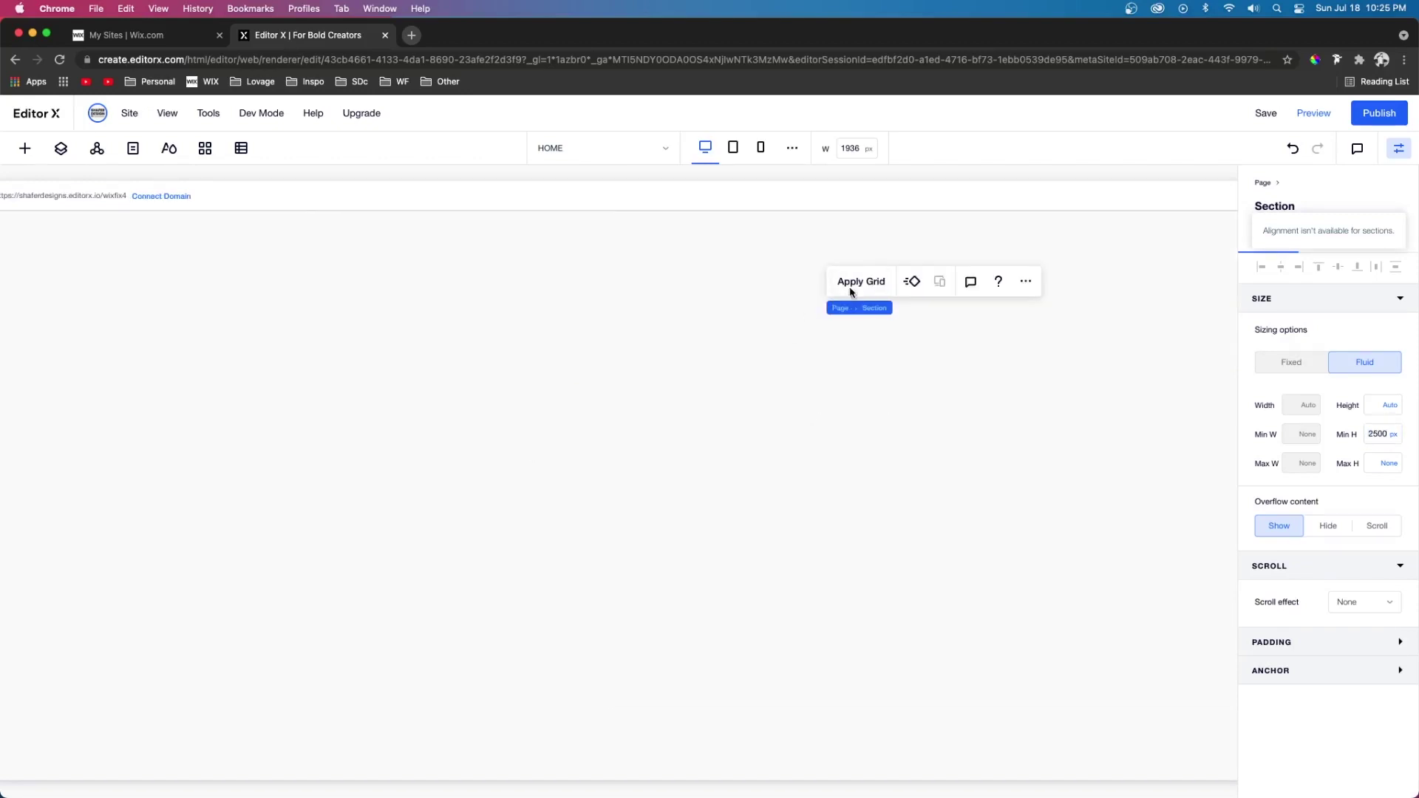
left_click(851, 290)
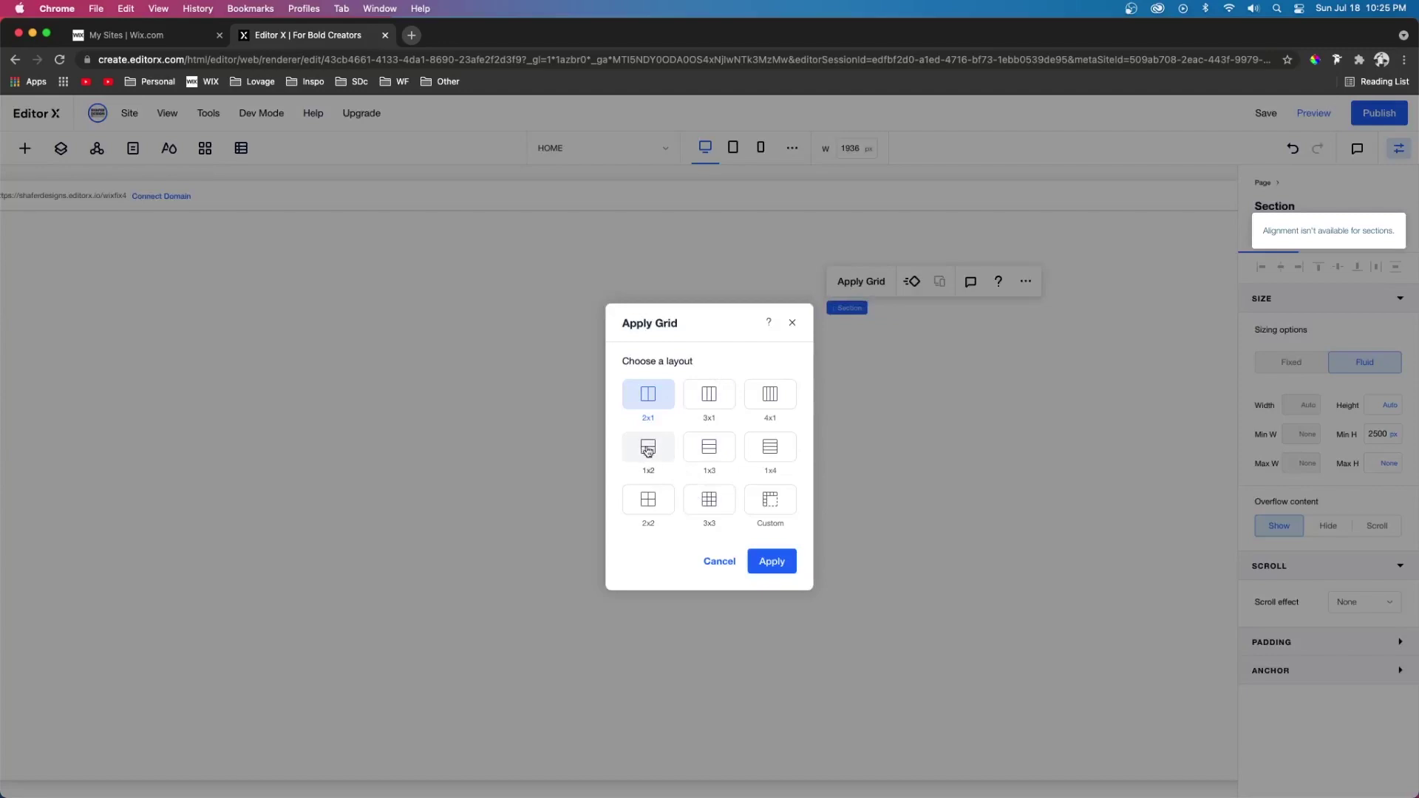
left_click(648, 448)
left_click(772, 561)
left_click(21, 556)
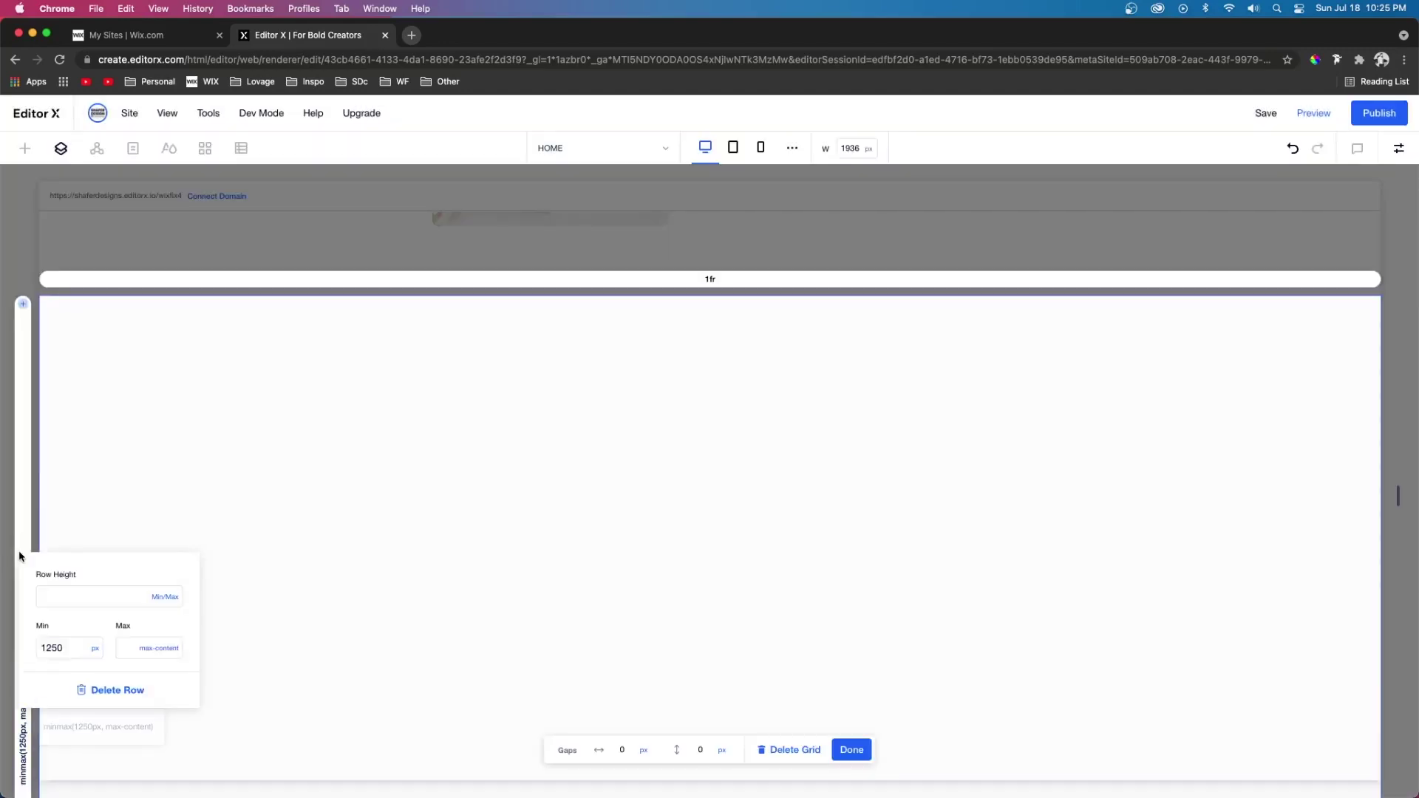
double_click(79, 648)
type("300")
key("Return")
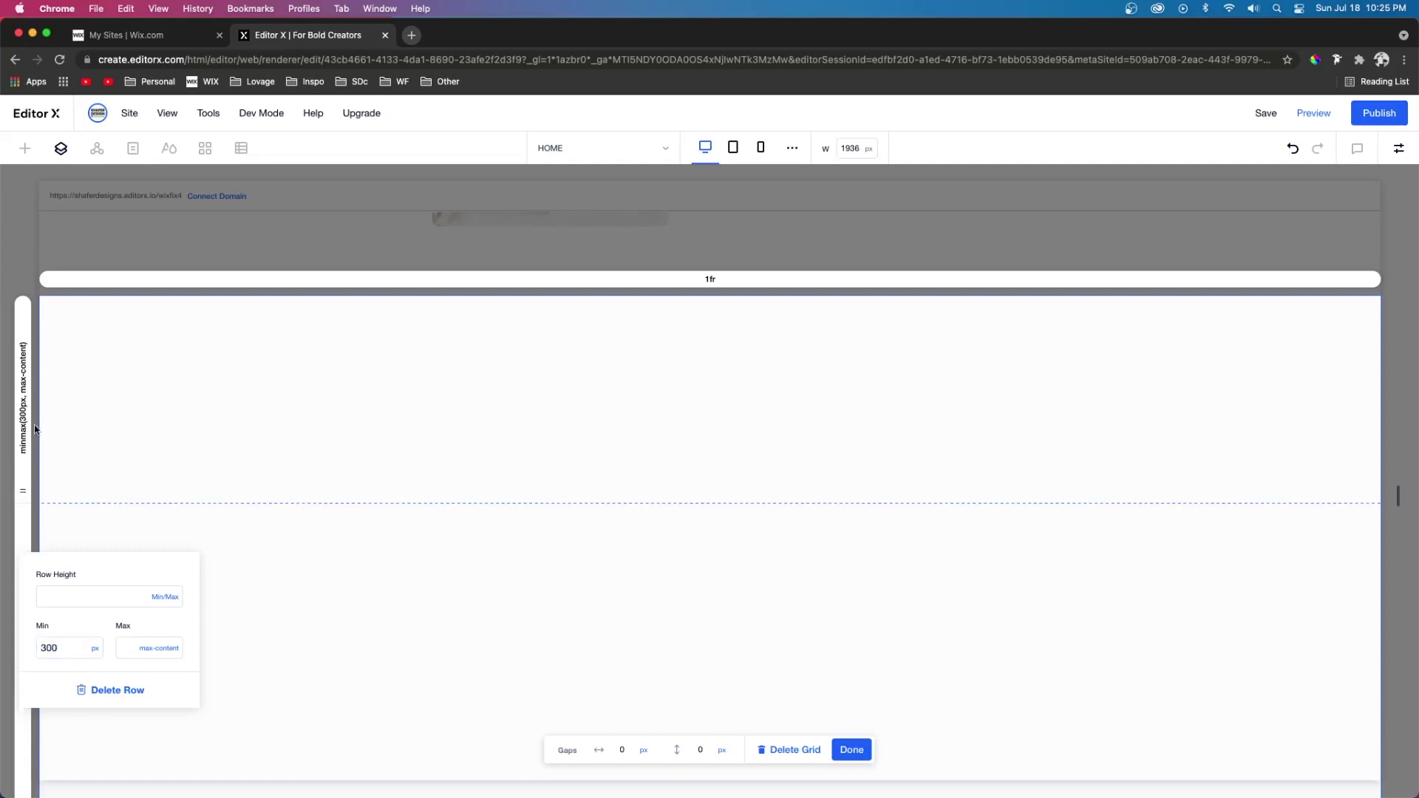
- Add a container to the section's first row and stretch it to fill the whole cell
left_click(24, 148)
left_click_drag(252, 401, 658, 382)
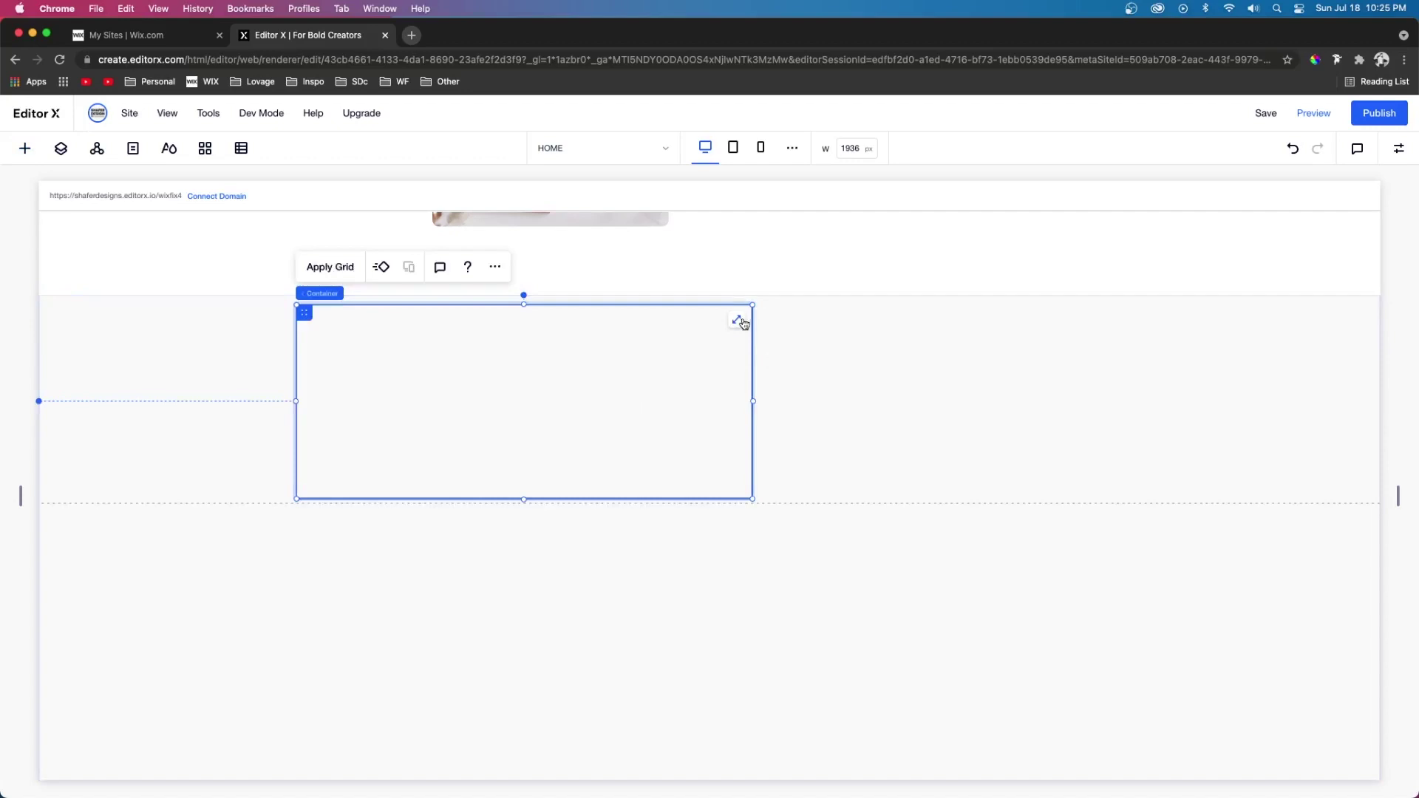
left_click(737, 320)
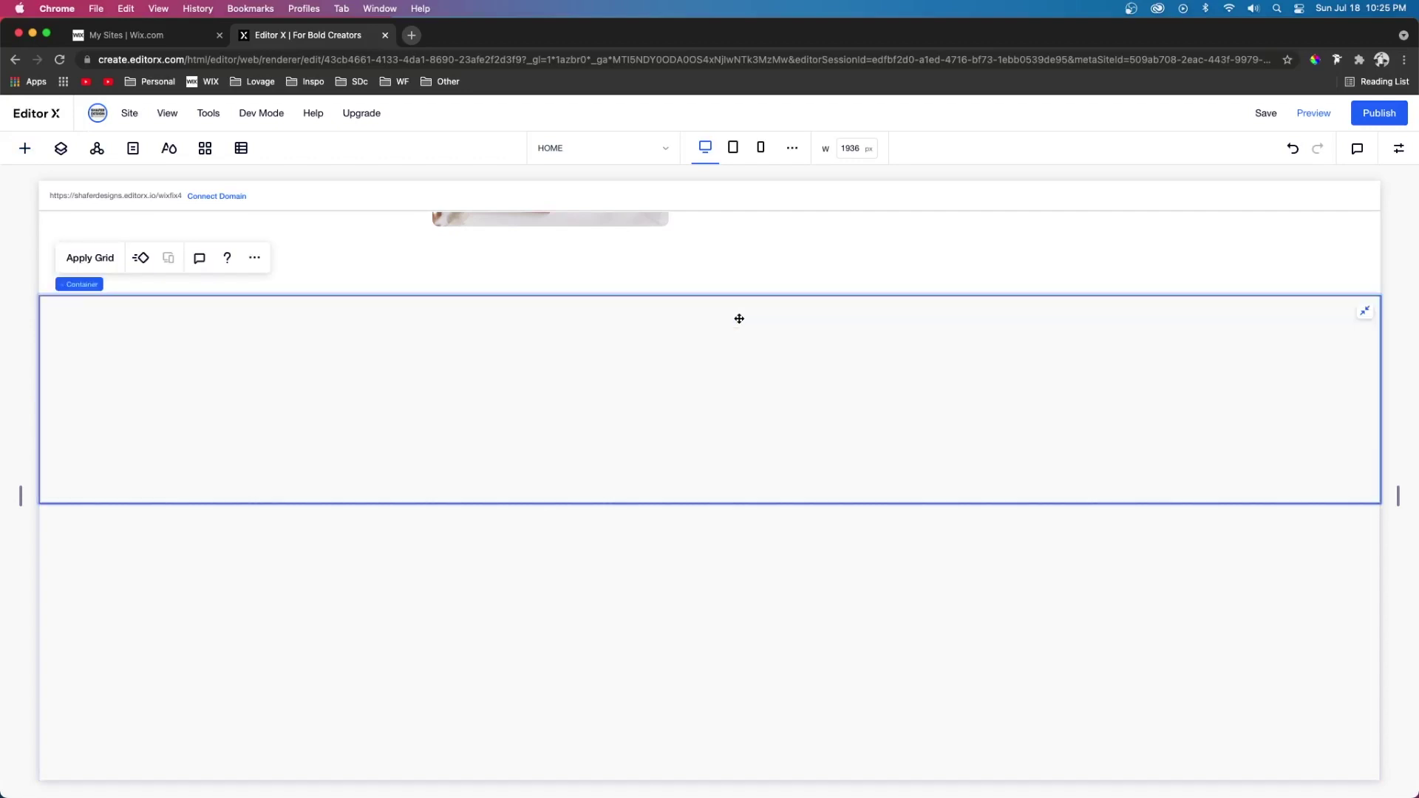
- Check the container's border settings and apply a 2x1 grid to the container
left_click(1399, 148)
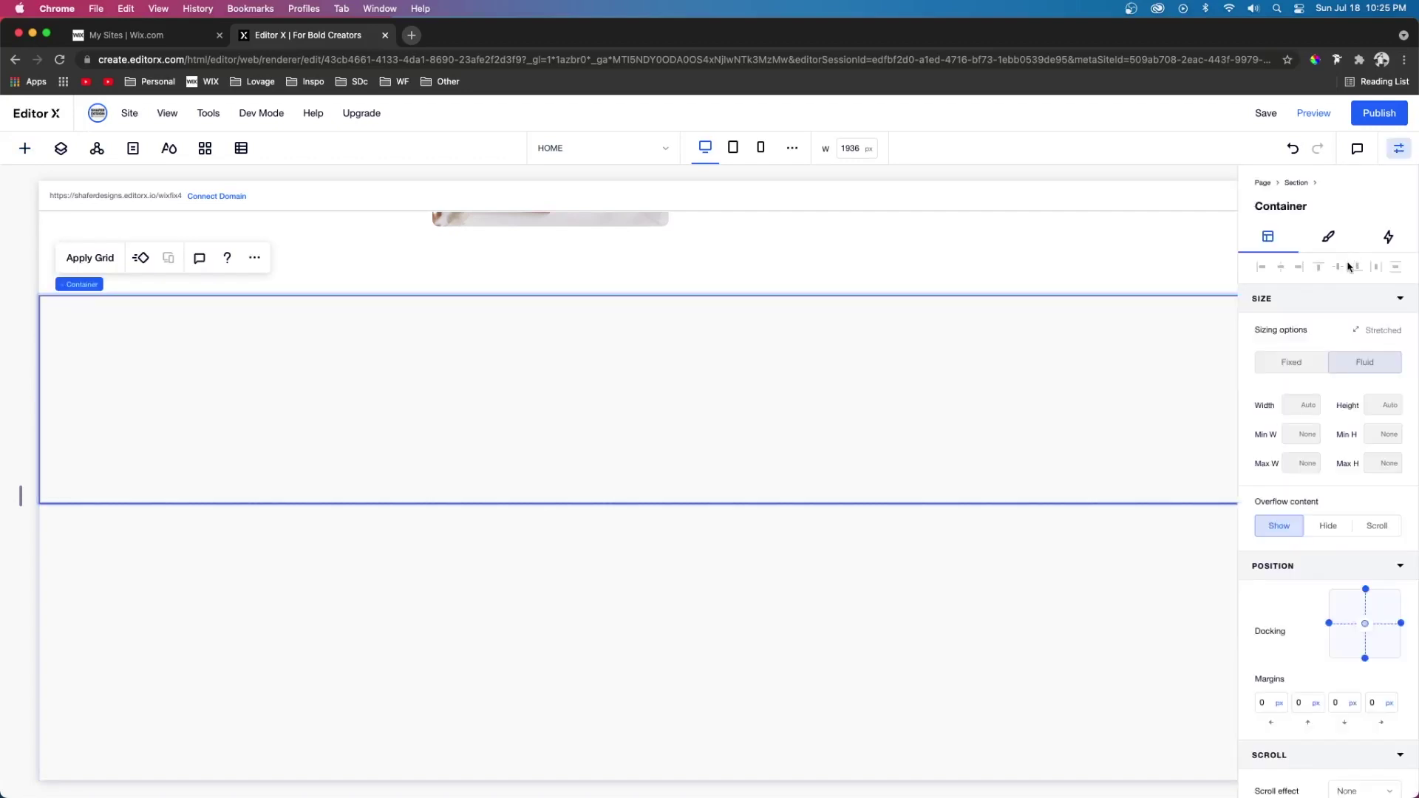
left_click(1329, 236)
left_click(1256, 303)
left_click(85, 259)
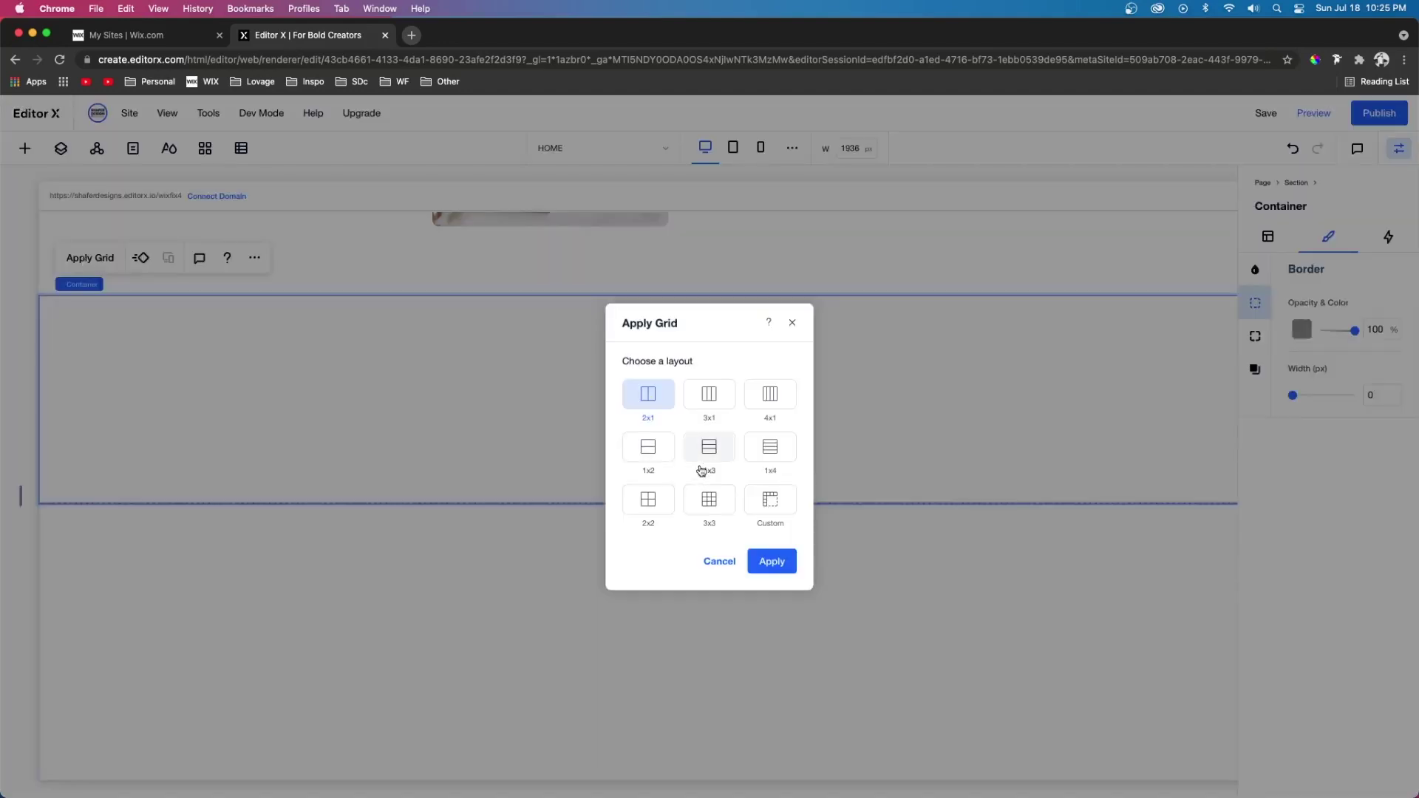
left_click(773, 561)
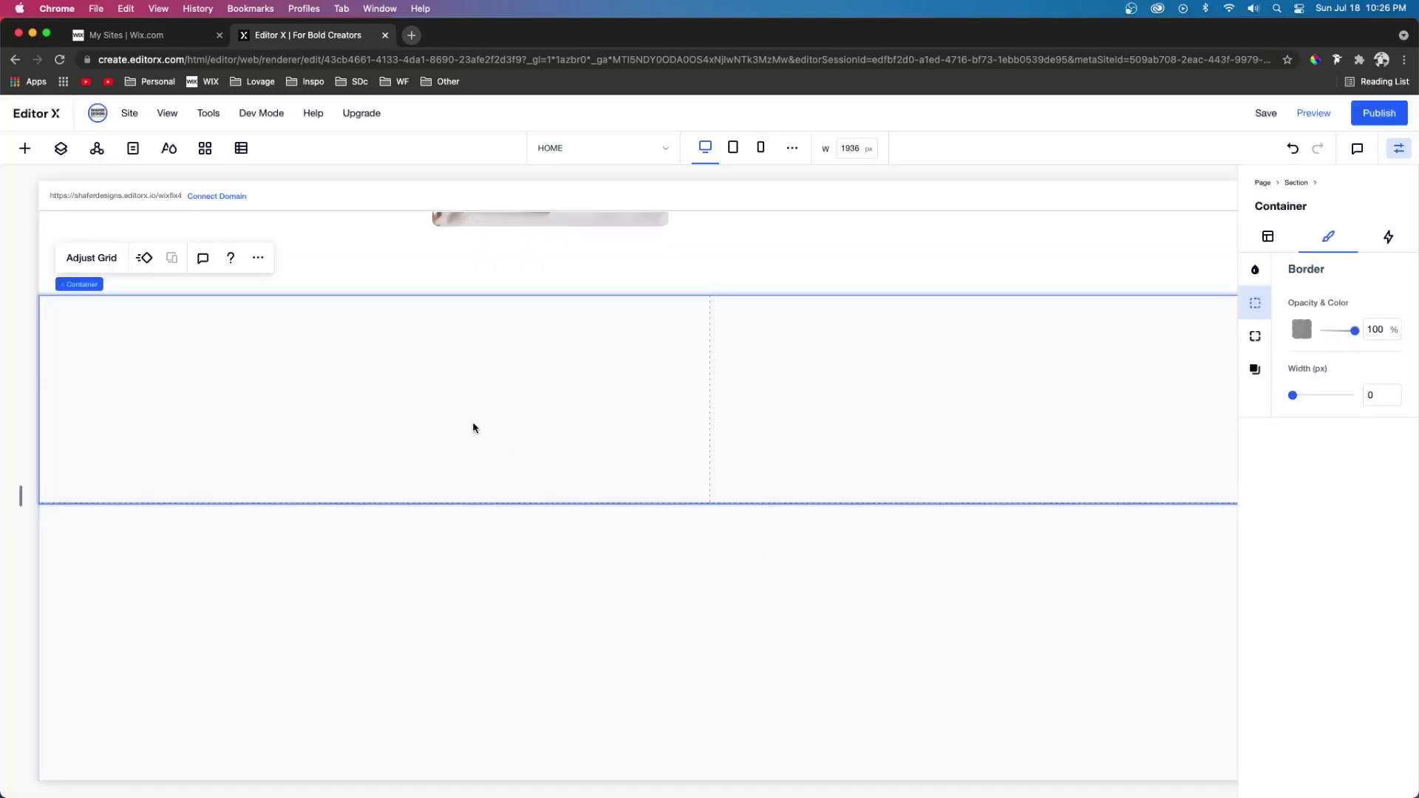
- Set the container's left and right padding to 80 px each
scroll(1333, 455, "down", 2)
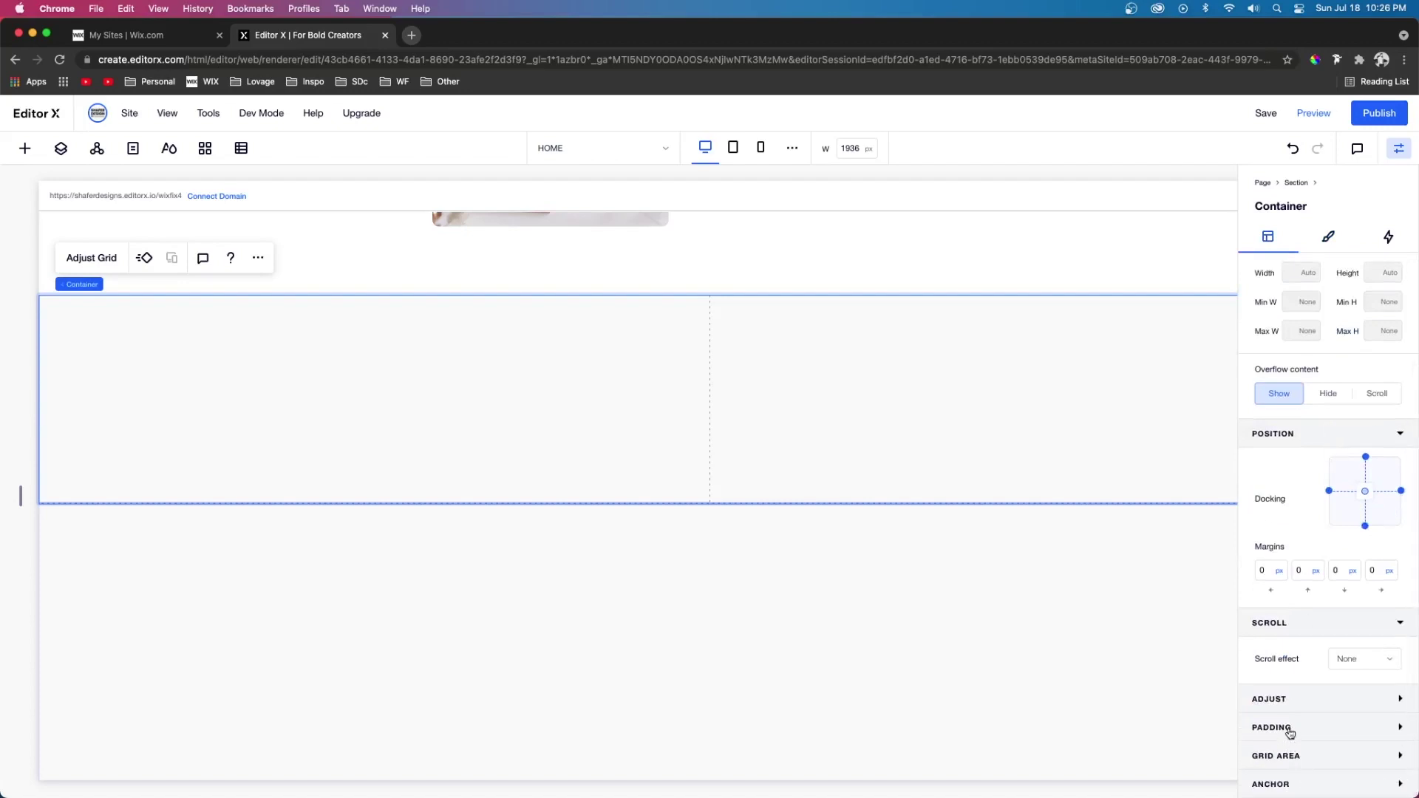
left_click(1327, 731)
scroll(1299, 772, "down", 2)
left_click(1266, 700)
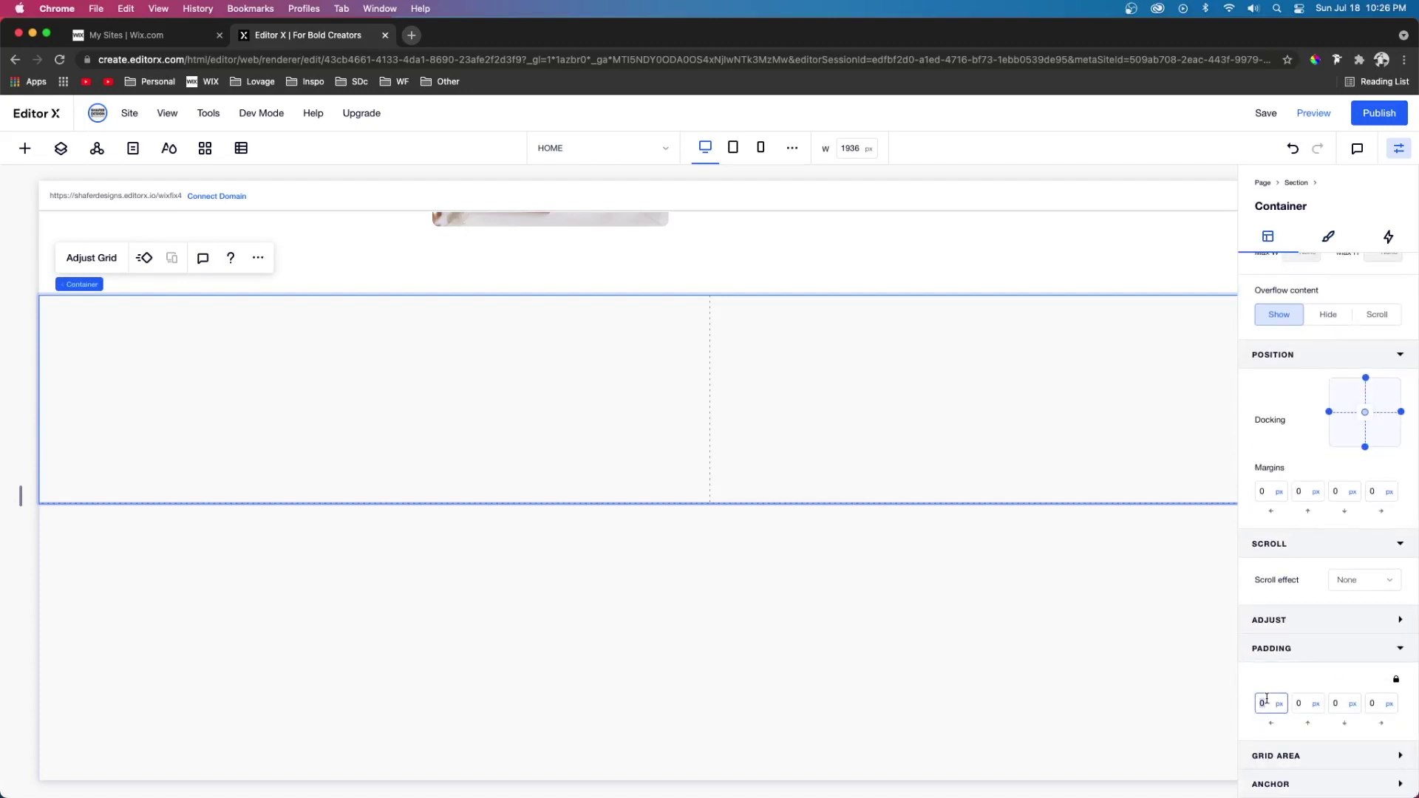
type("80")
left_click(1375, 703)
type("80")
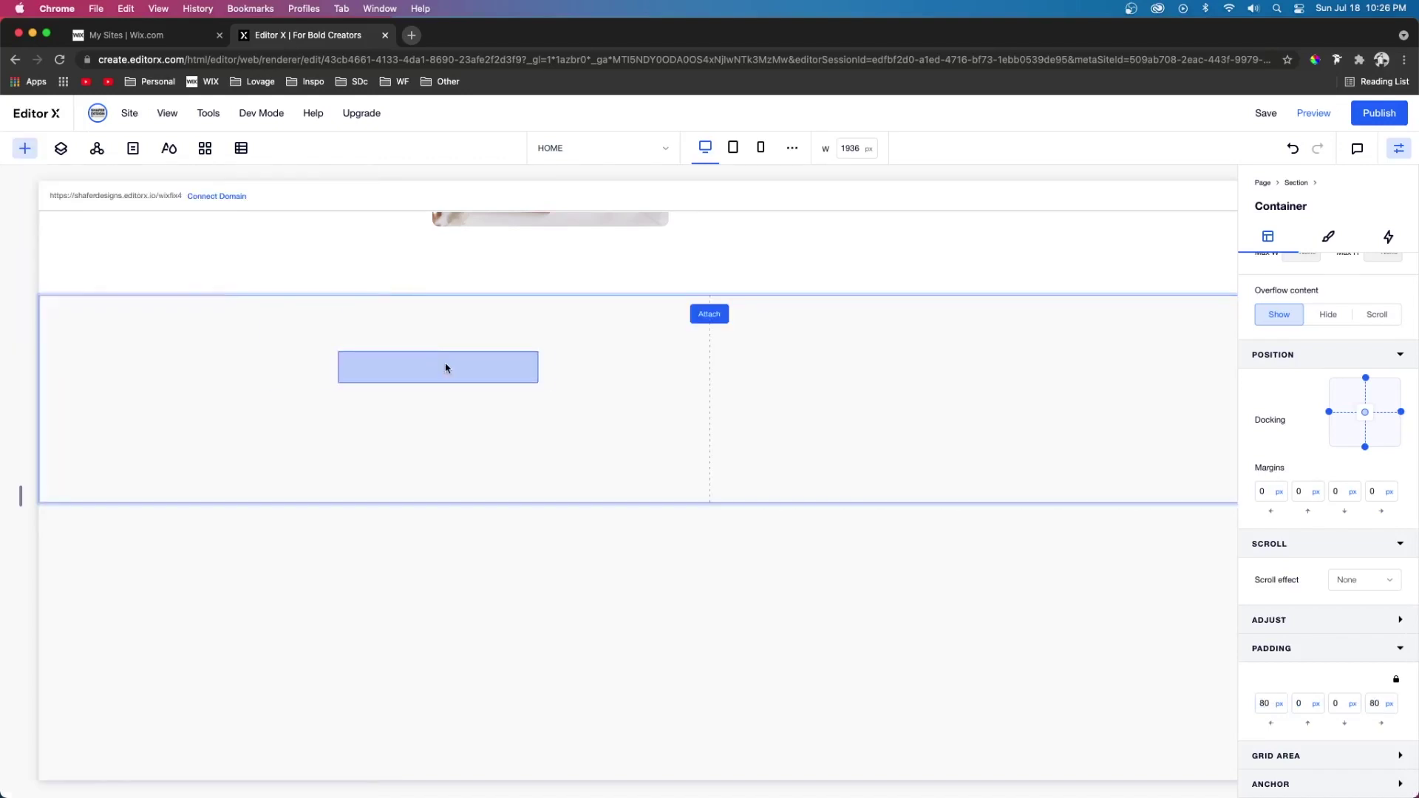
- Add a title and a paragraph text element to the container's first column
left_click_drag(446, 368, 330, 340)
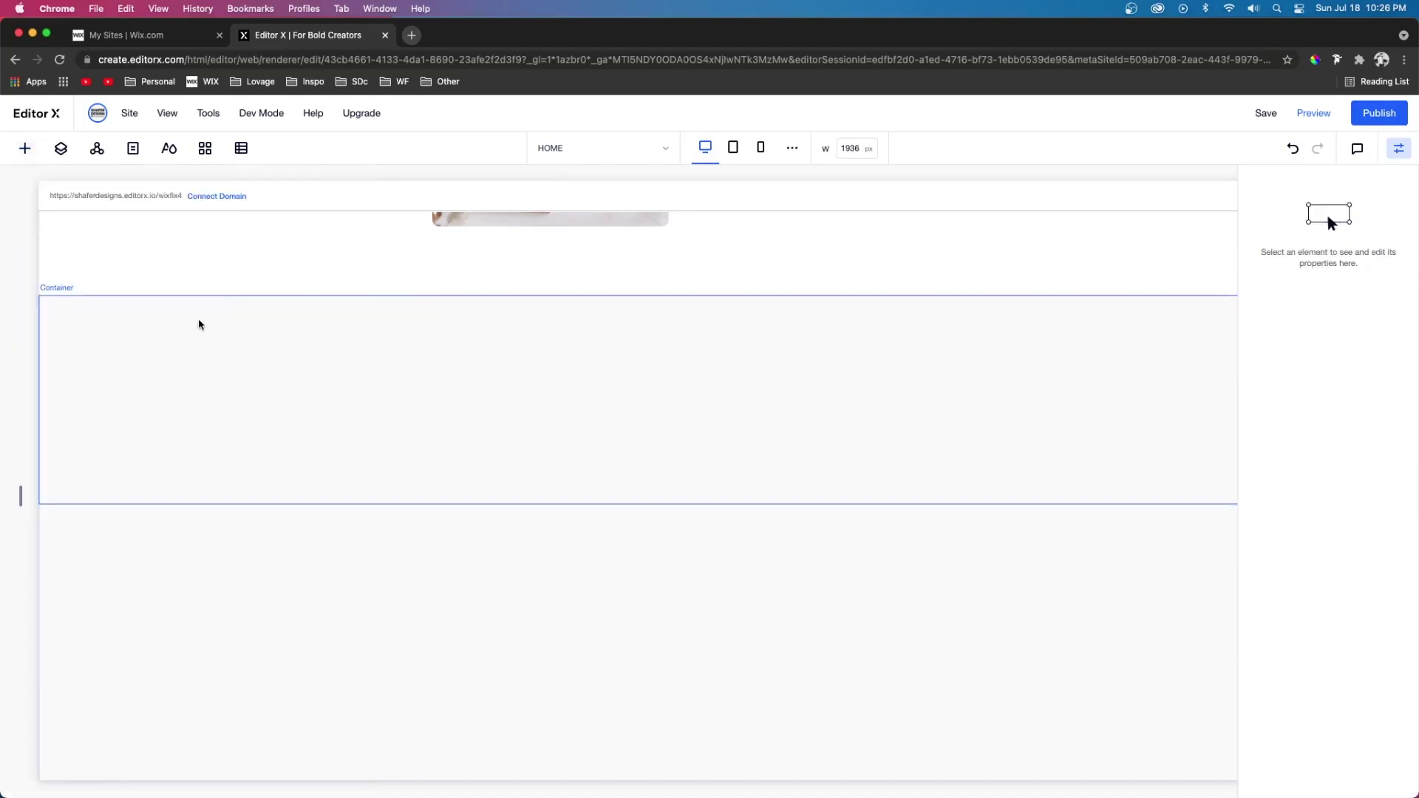
left_click(24, 147)
left_click(228, 250)
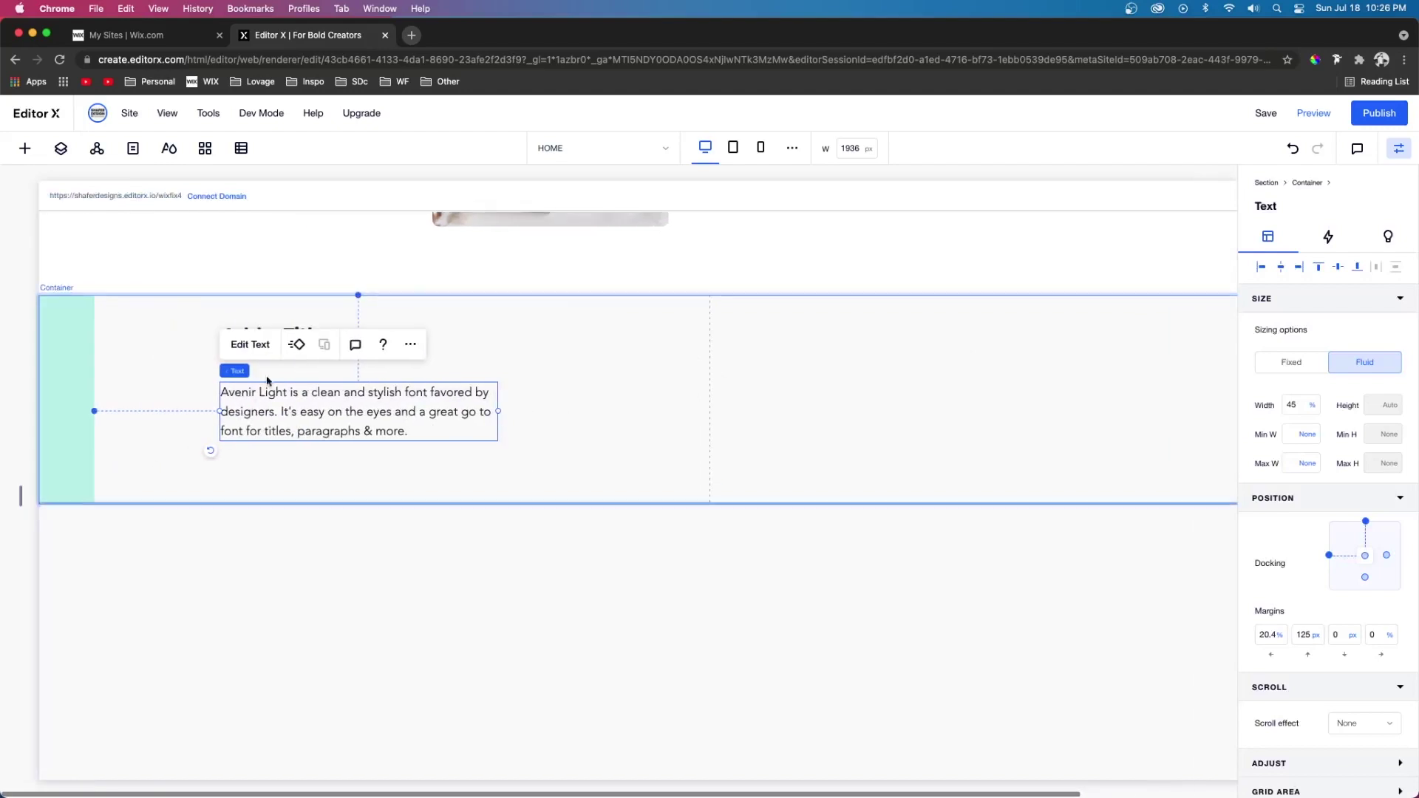
- Set the title's width to 90% and align it to the left edge of its column
left_click(431, 337)
left_click(1303, 405)
type("90")
key("Return")
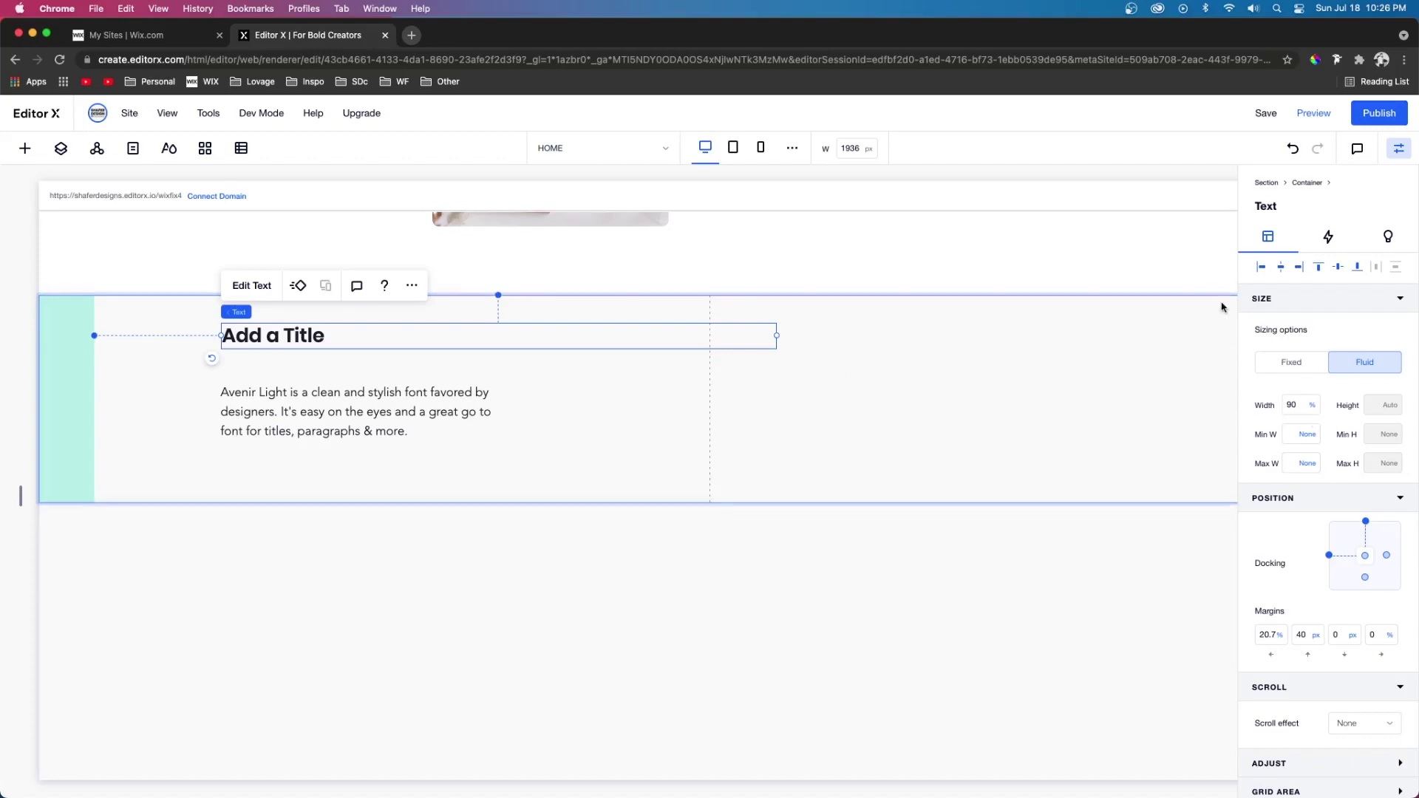
left_click(212, 358)
- Set the paragraph's width to 60% and align it to the left edge beneath the title
left_click(309, 429)
left_click(1301, 404)
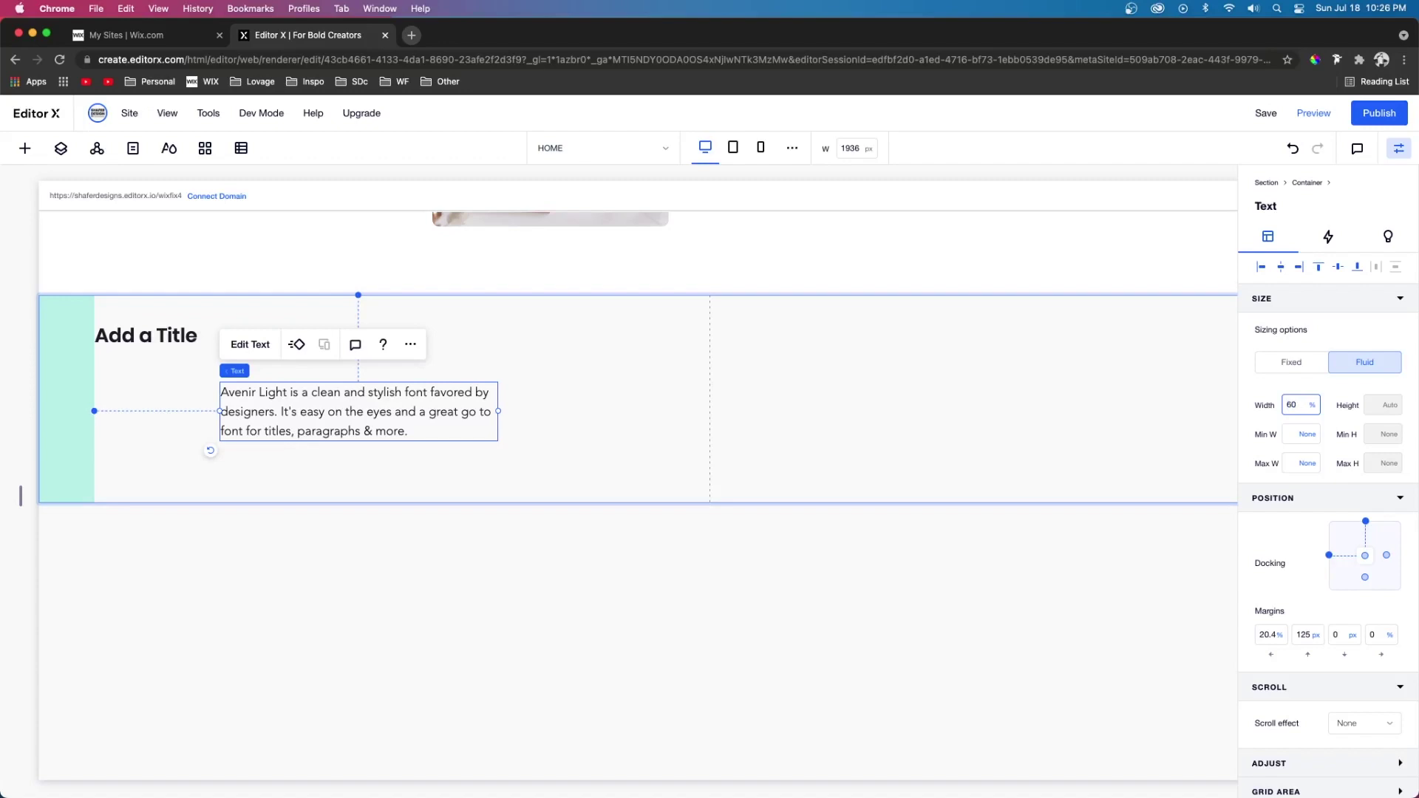
type("60")
key("Return")
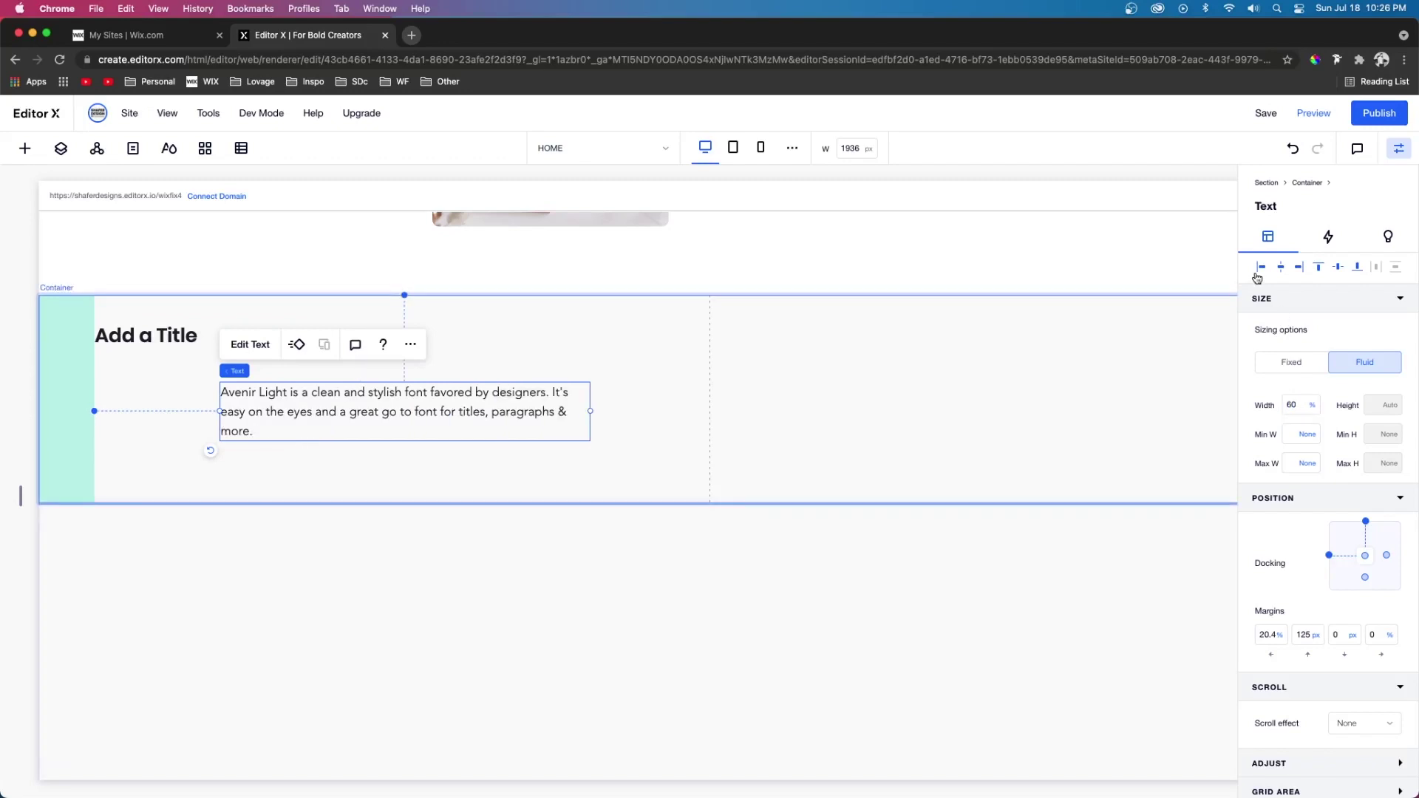
left_click(210, 450)
- Apply the Heading 3 text style to the title in the container
double_click(384, 334)
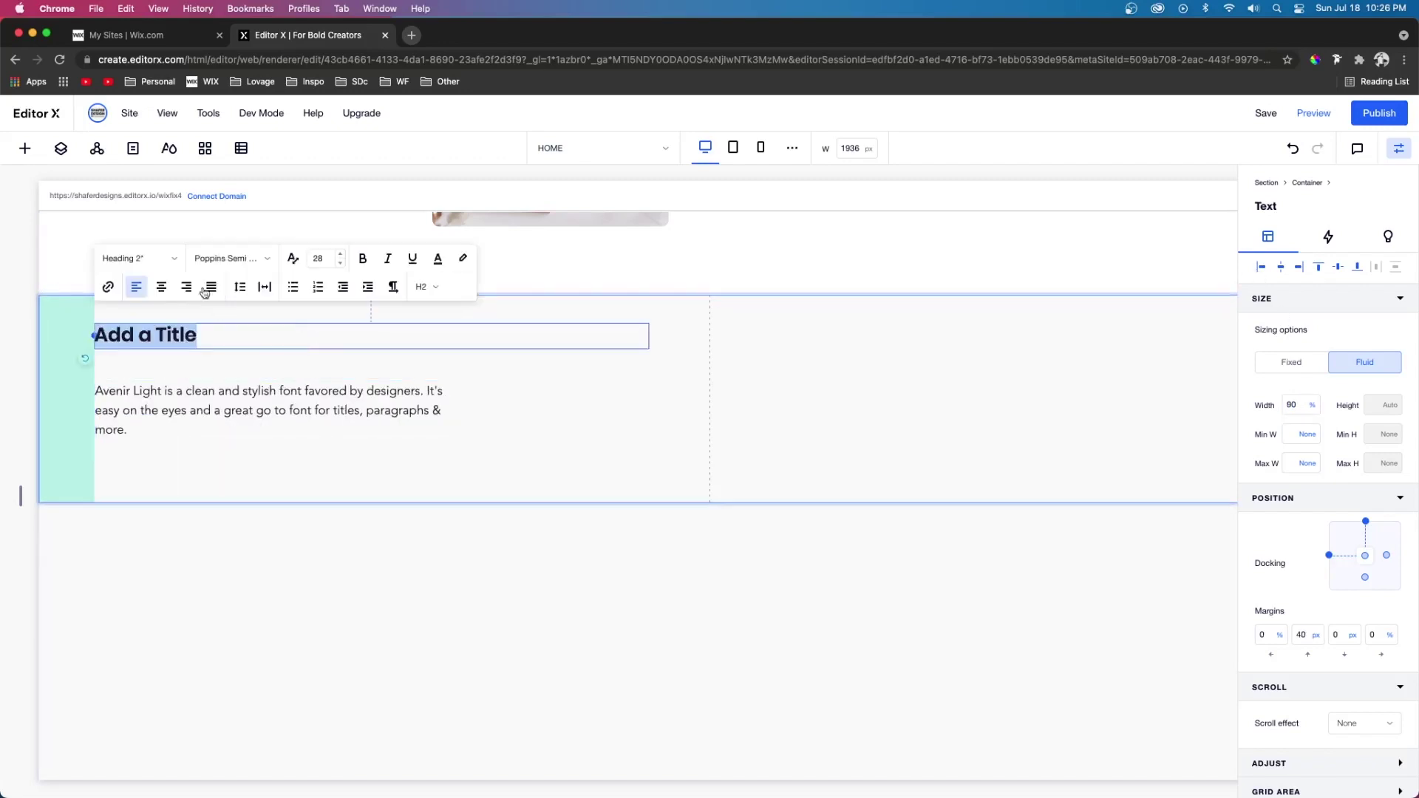
left_click(139, 258)
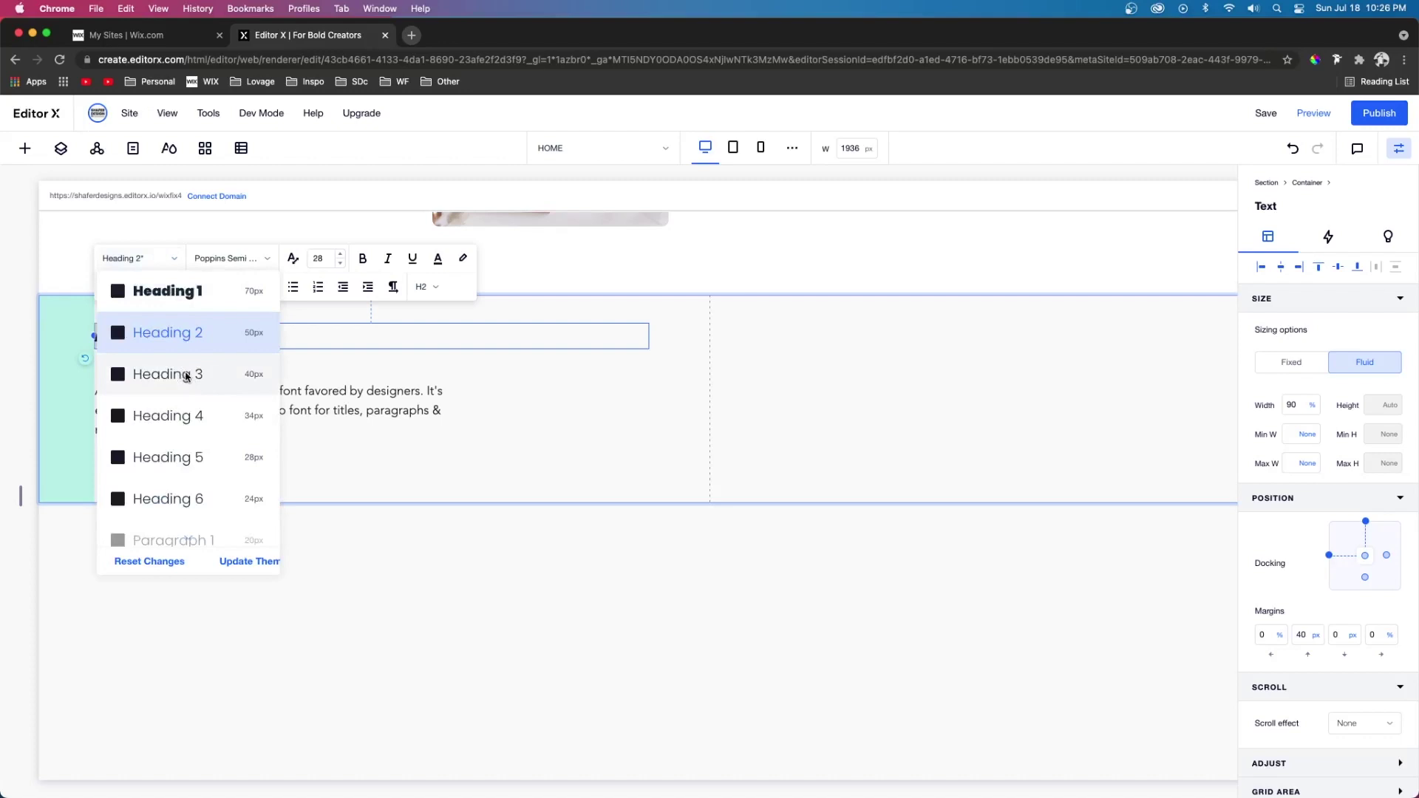
key("Escape")
key("Escape")
- Apply the Paragraph 2 style to the text beneath the title, with a font size of 16
double_click(406, 385)
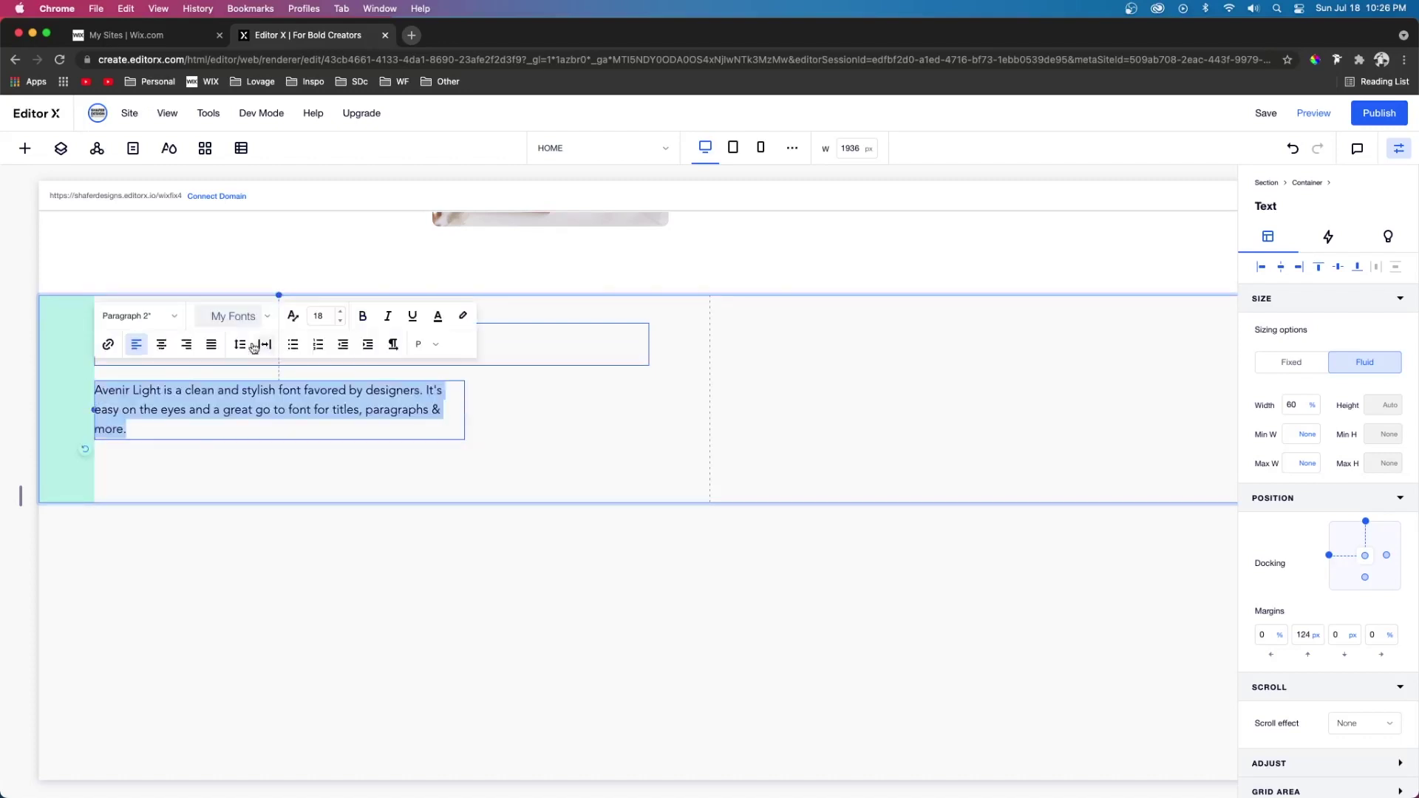
left_click(153, 318)
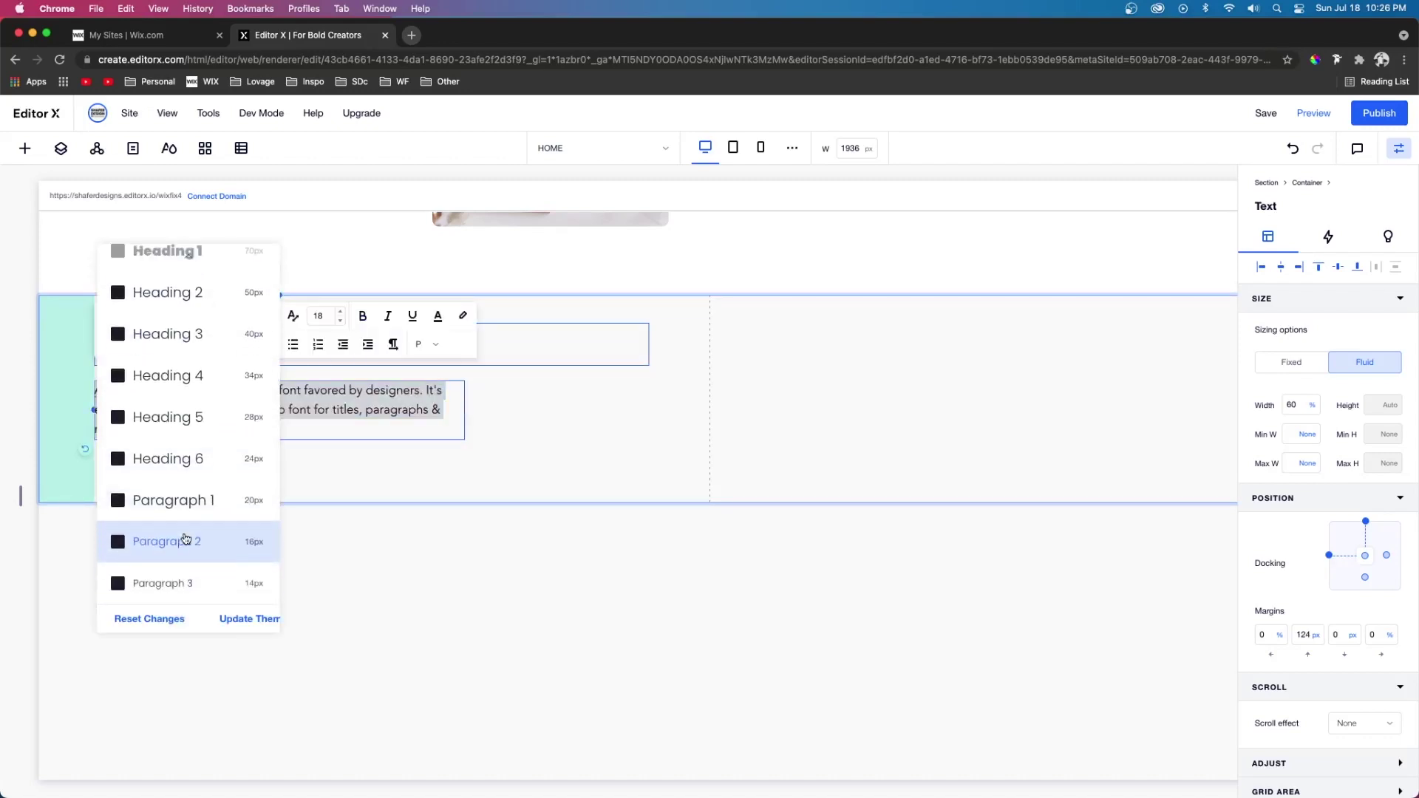
left_click(186, 539)
left_click(327, 317)
type("16")
key("Return")
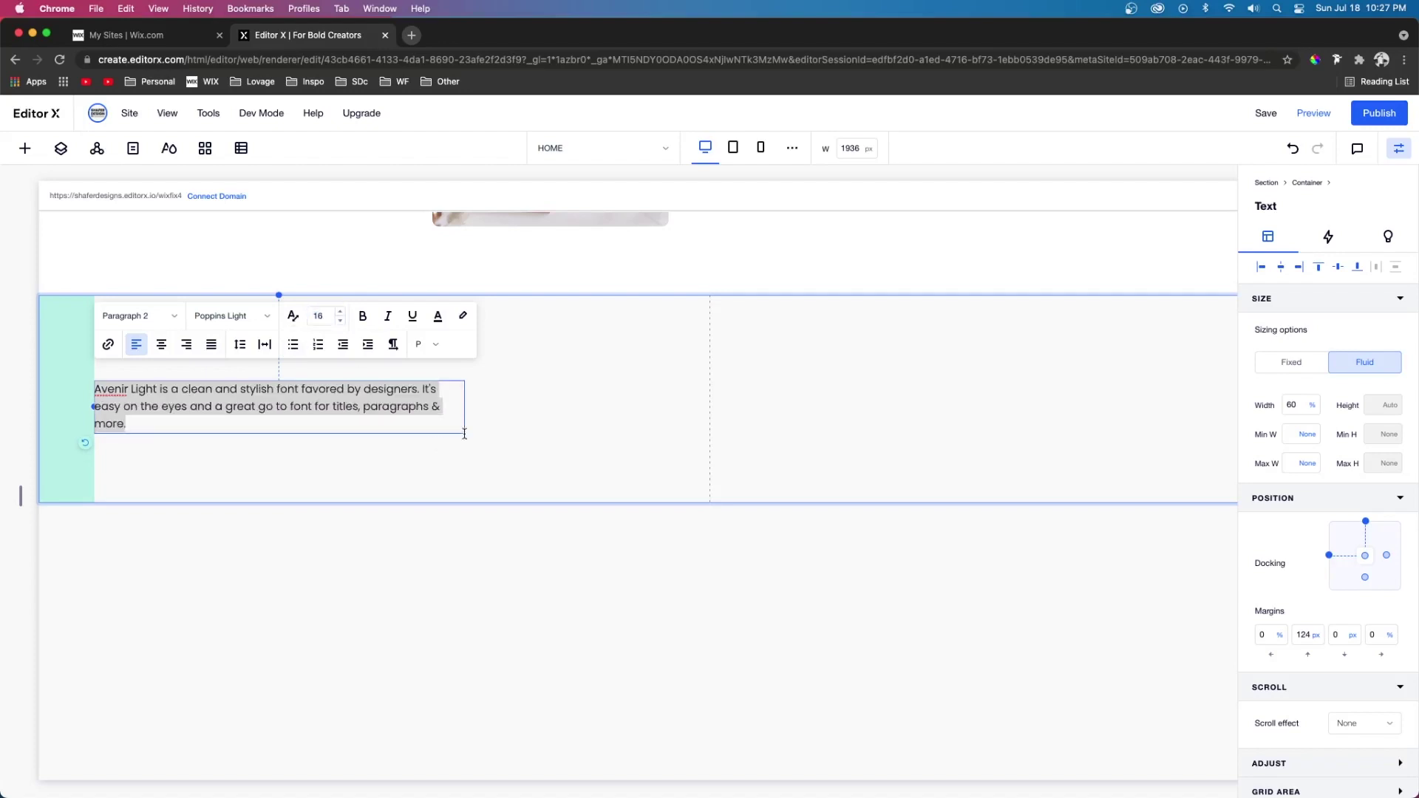
key("Escape")
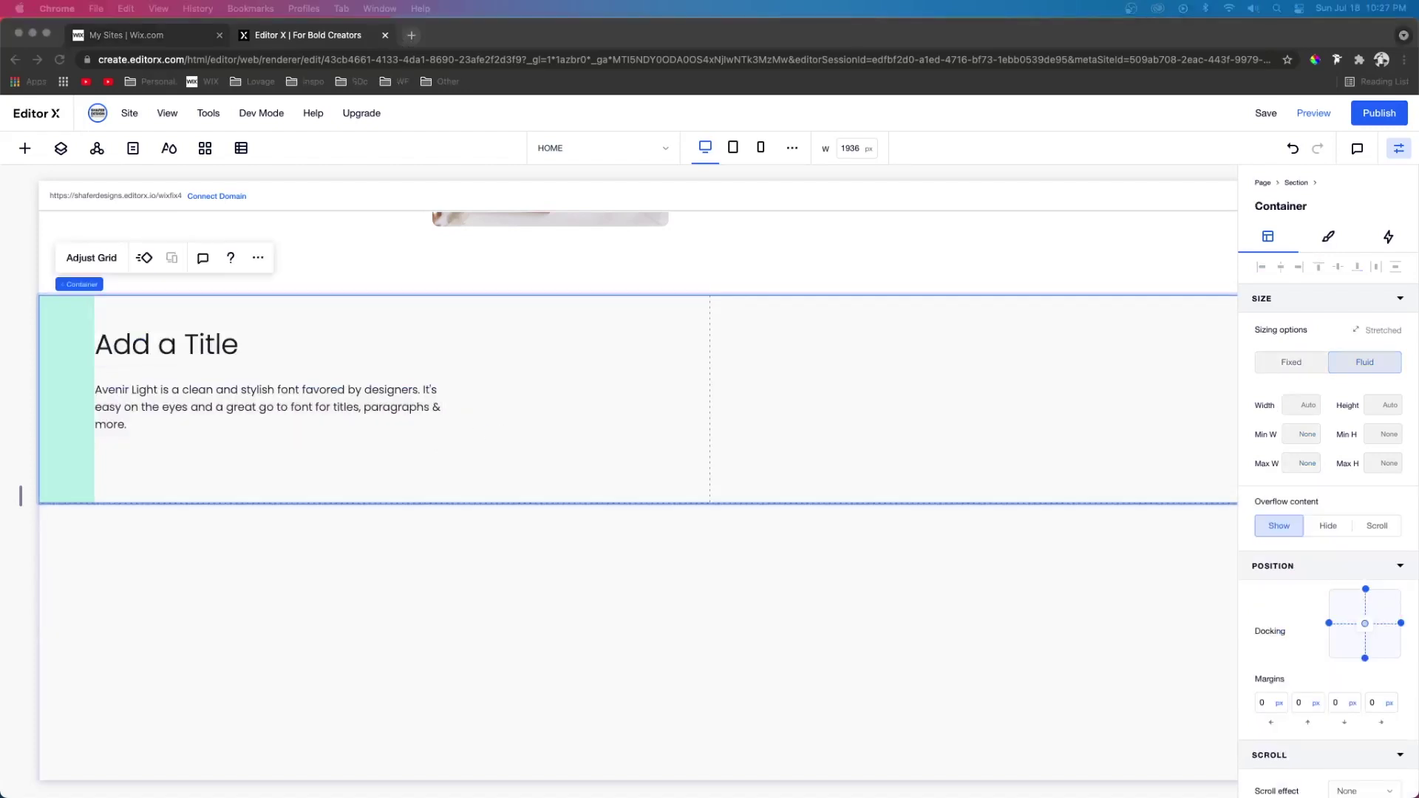
- Enter the title "WHAT WE OFFER YOU" and a grey, 50% wide paragraph beginning "We know that sometimes building websites can be very time consuming"
double_click(119, 330)
left_click(437, 316)
left_click(437, 399)
left_click(608, 407)
key("Escape")
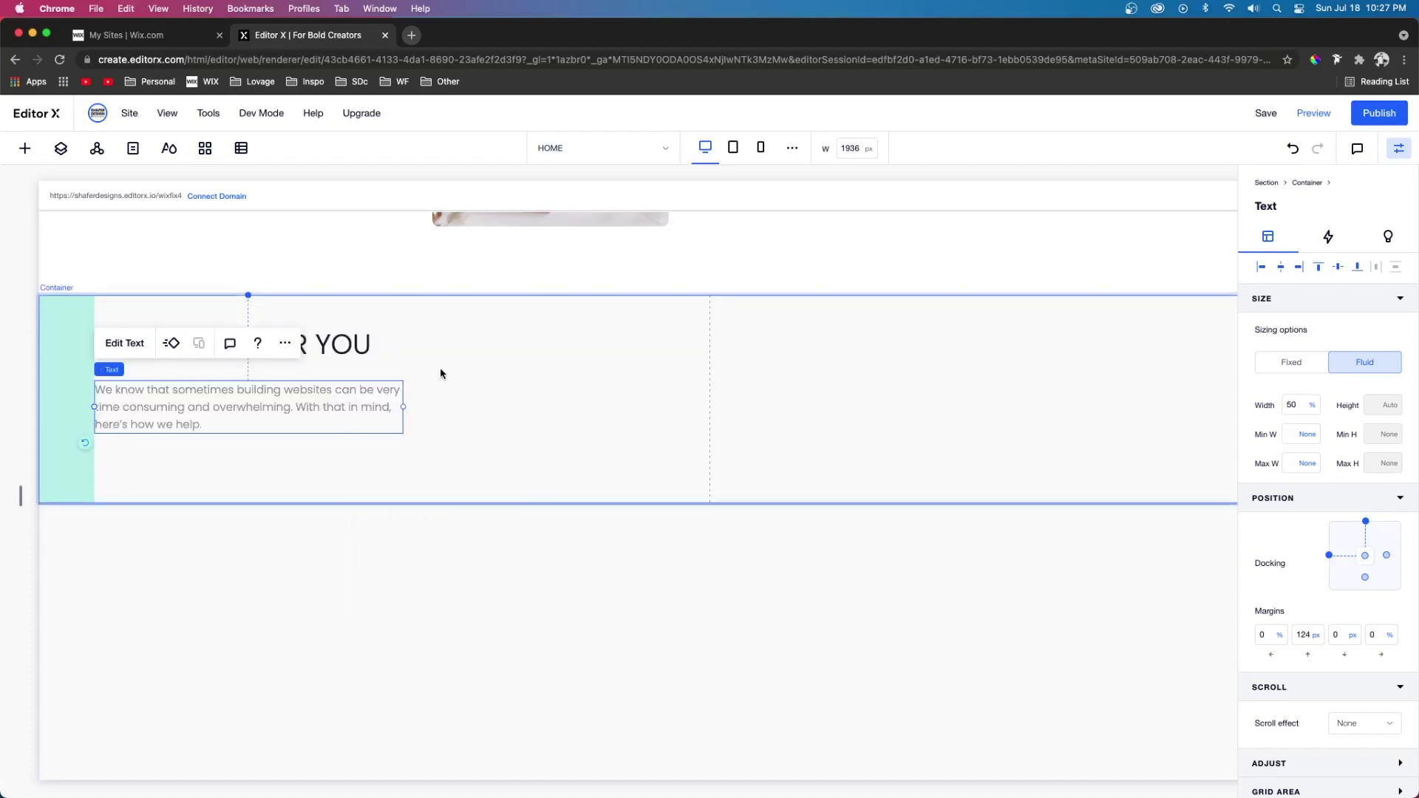
- Move the paragraph closer to the title, then stack both texts and centre the stack vertically in the container
left_click_drag(291, 390, 292, 383)
left_click(257, 347, "shift")
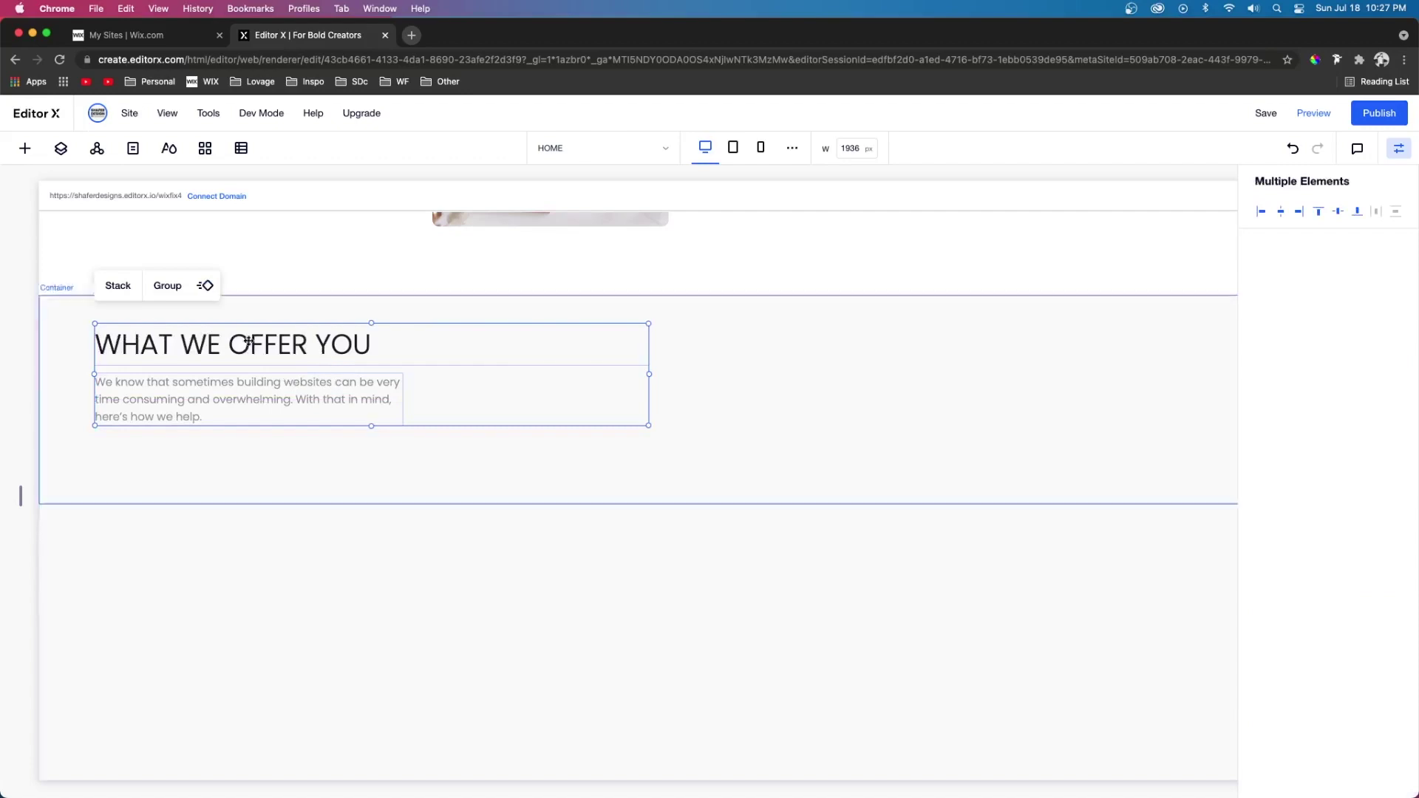
left_click(117, 285)
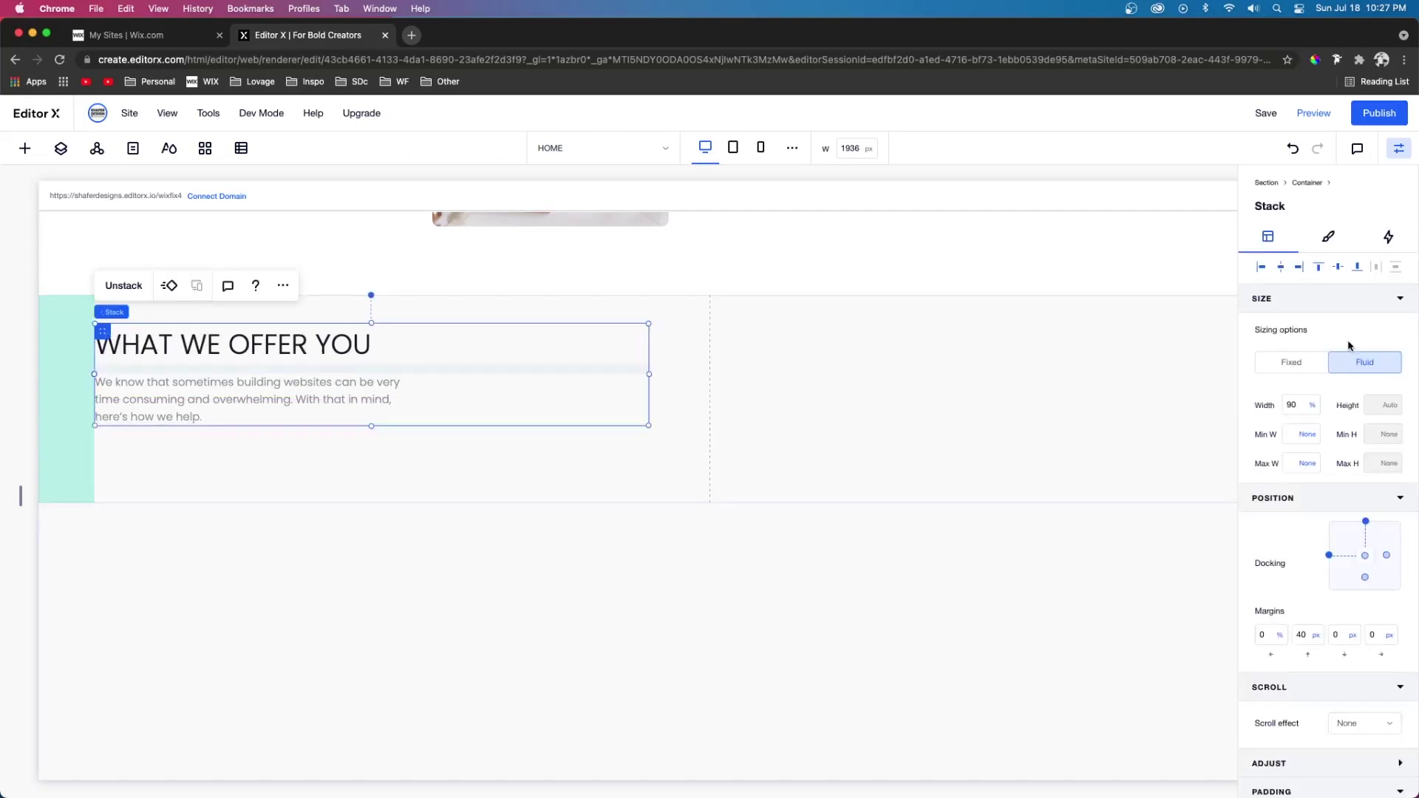
left_click(1339, 269)
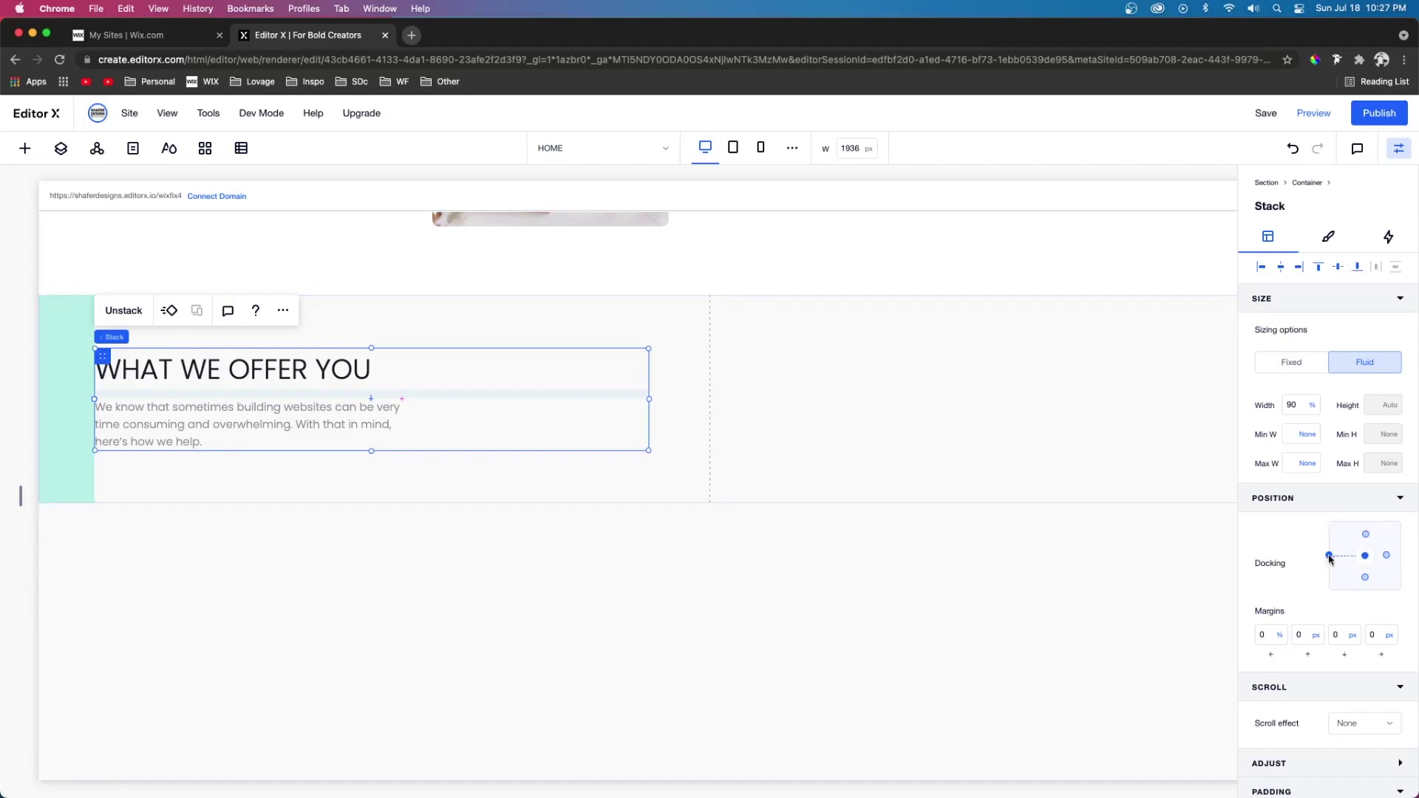
- Copy the LEARN MORE button from the "We're Here to Help!" card into the new container's second column
left_click(1133, 374)
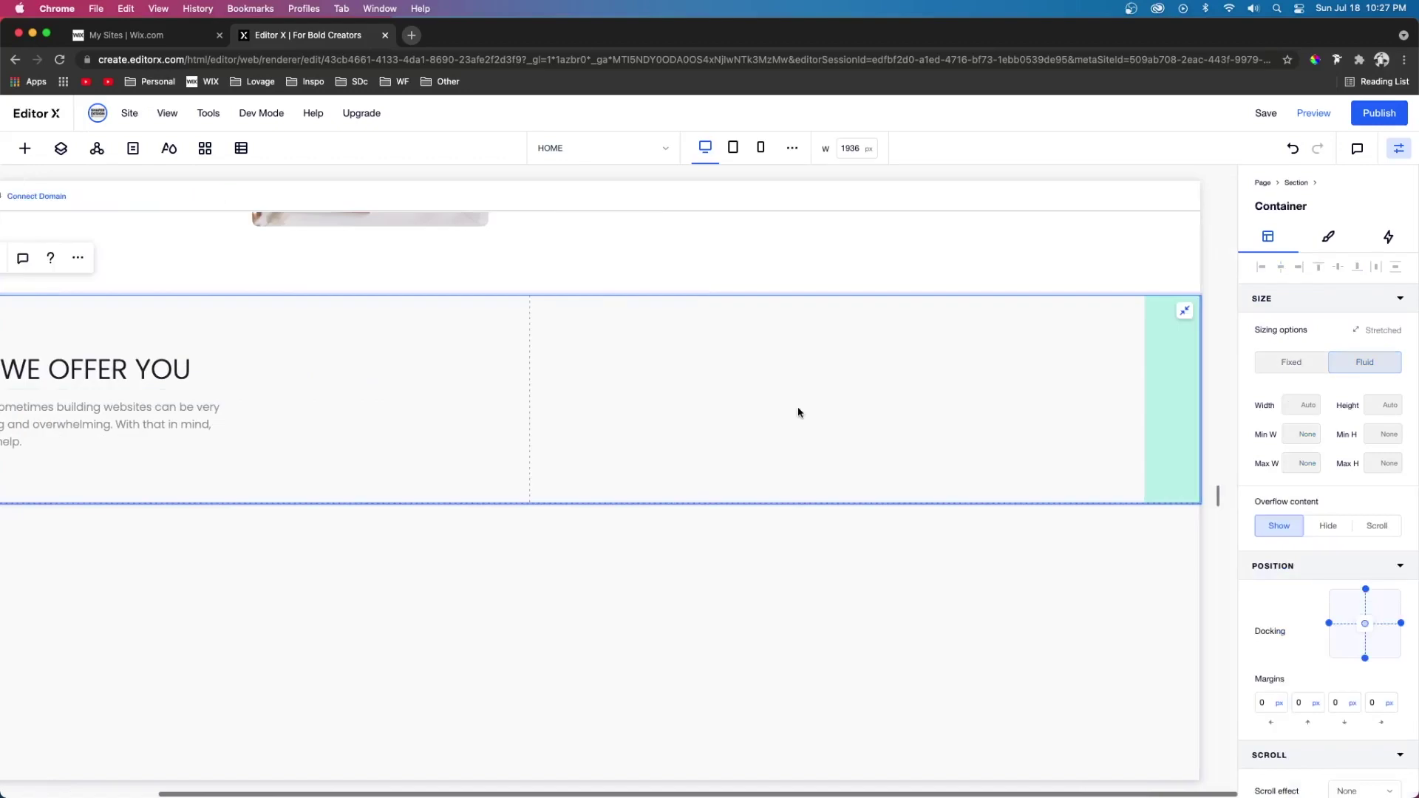
scroll(625, 266, "up", 5)
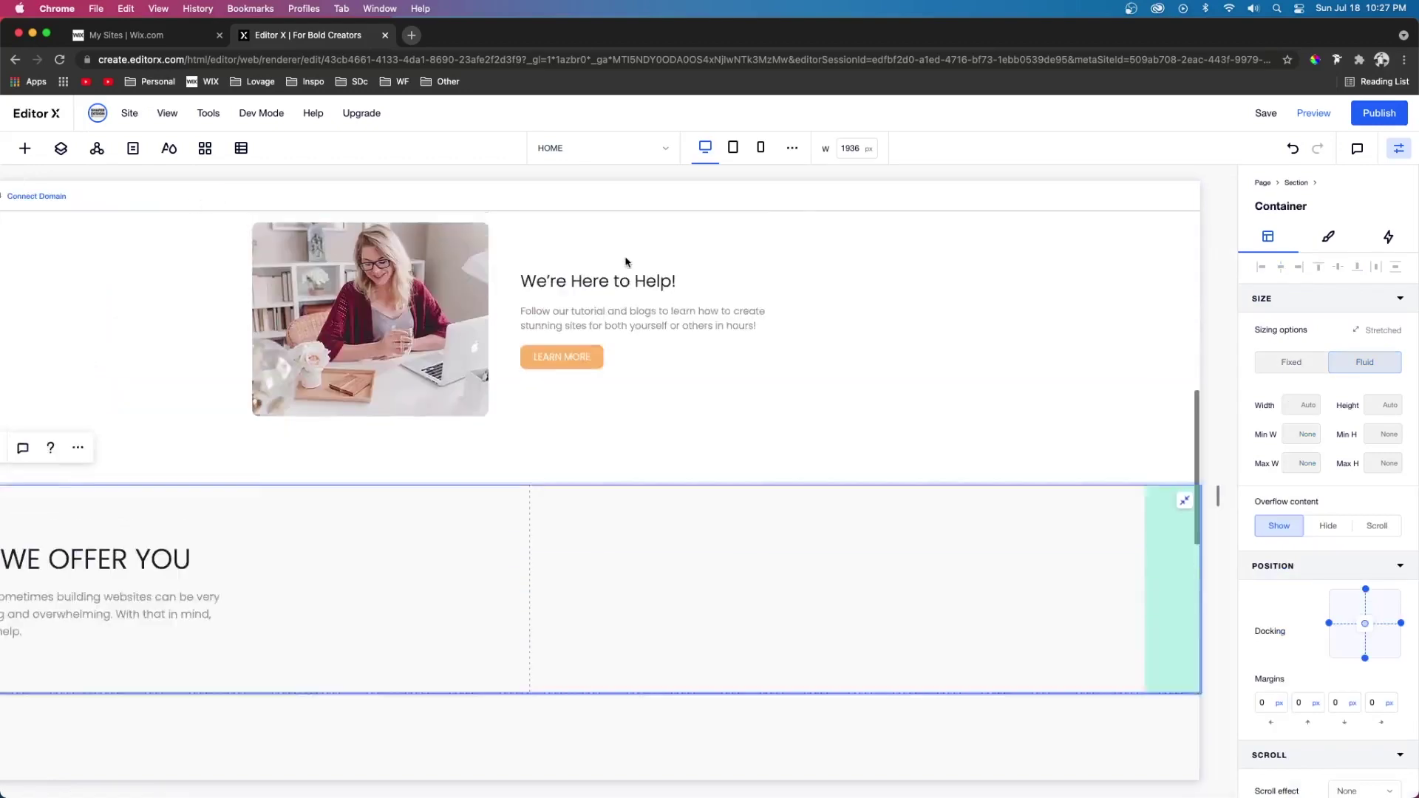
left_click(548, 390)
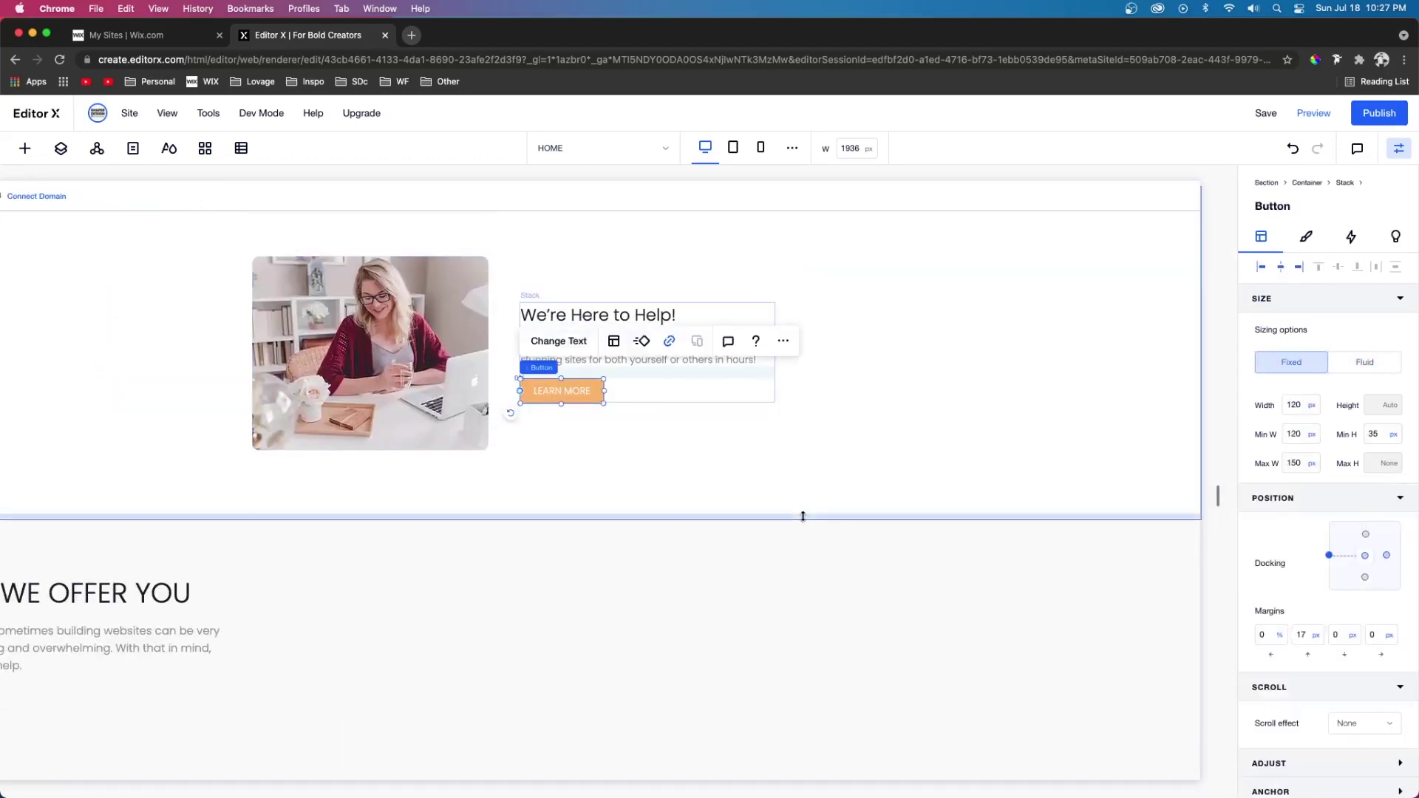
left_click(794, 567)
key("cmd+v")
scroll(830, 609, "down", 3)
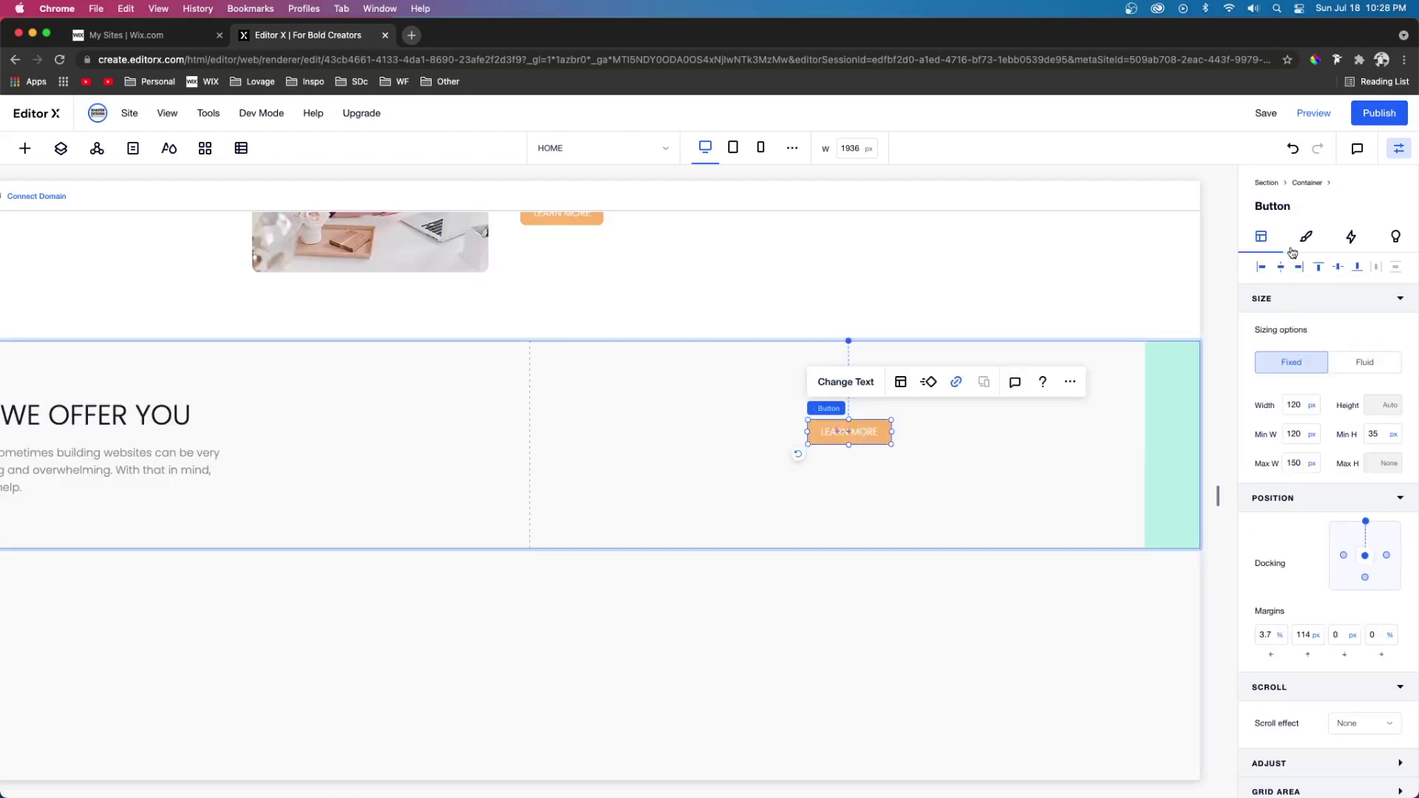
- Fill the copied LEARN MORE button with light grey #E3E3E3 and change its text to a darker grey
left_click(1307, 237)
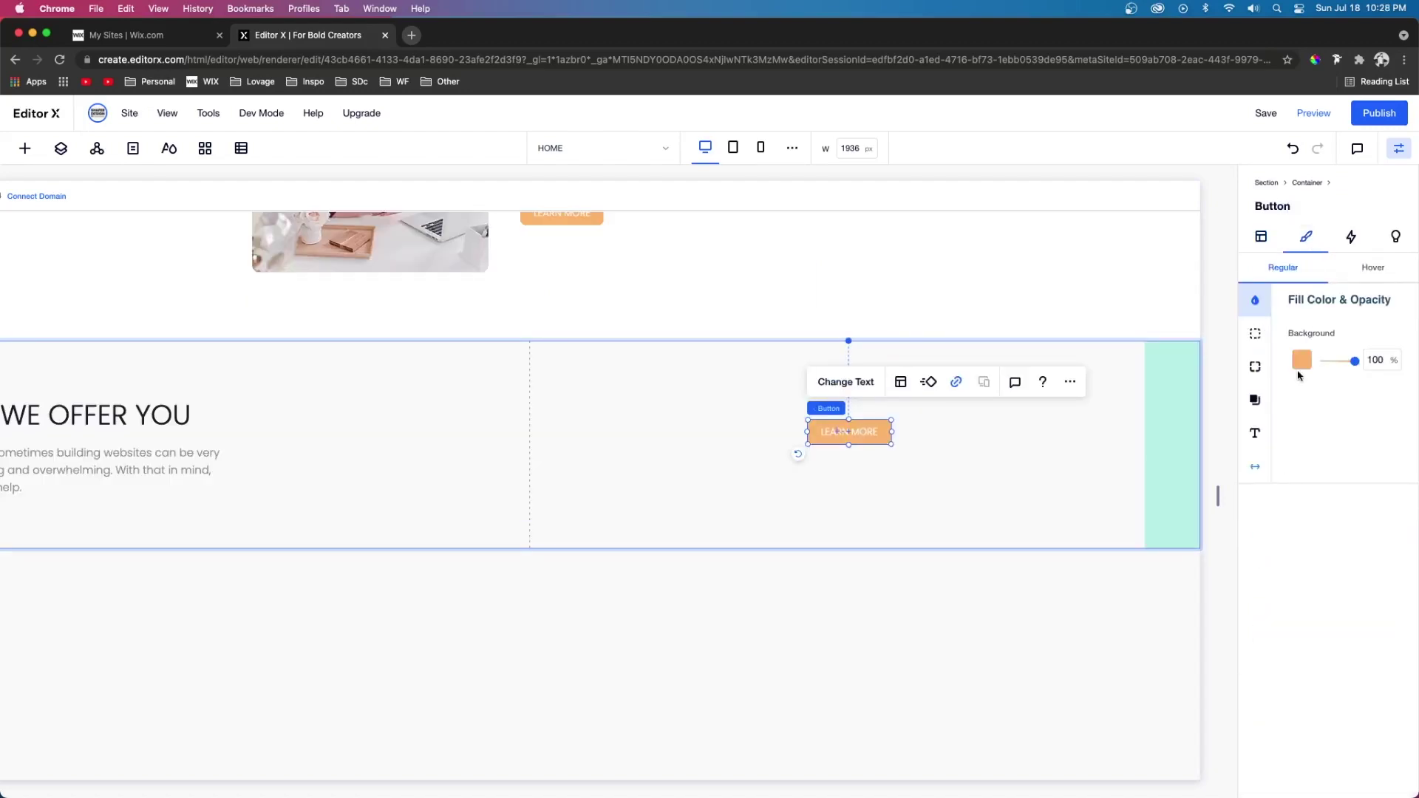
left_click(1302, 356)
left_click(1322, 428)
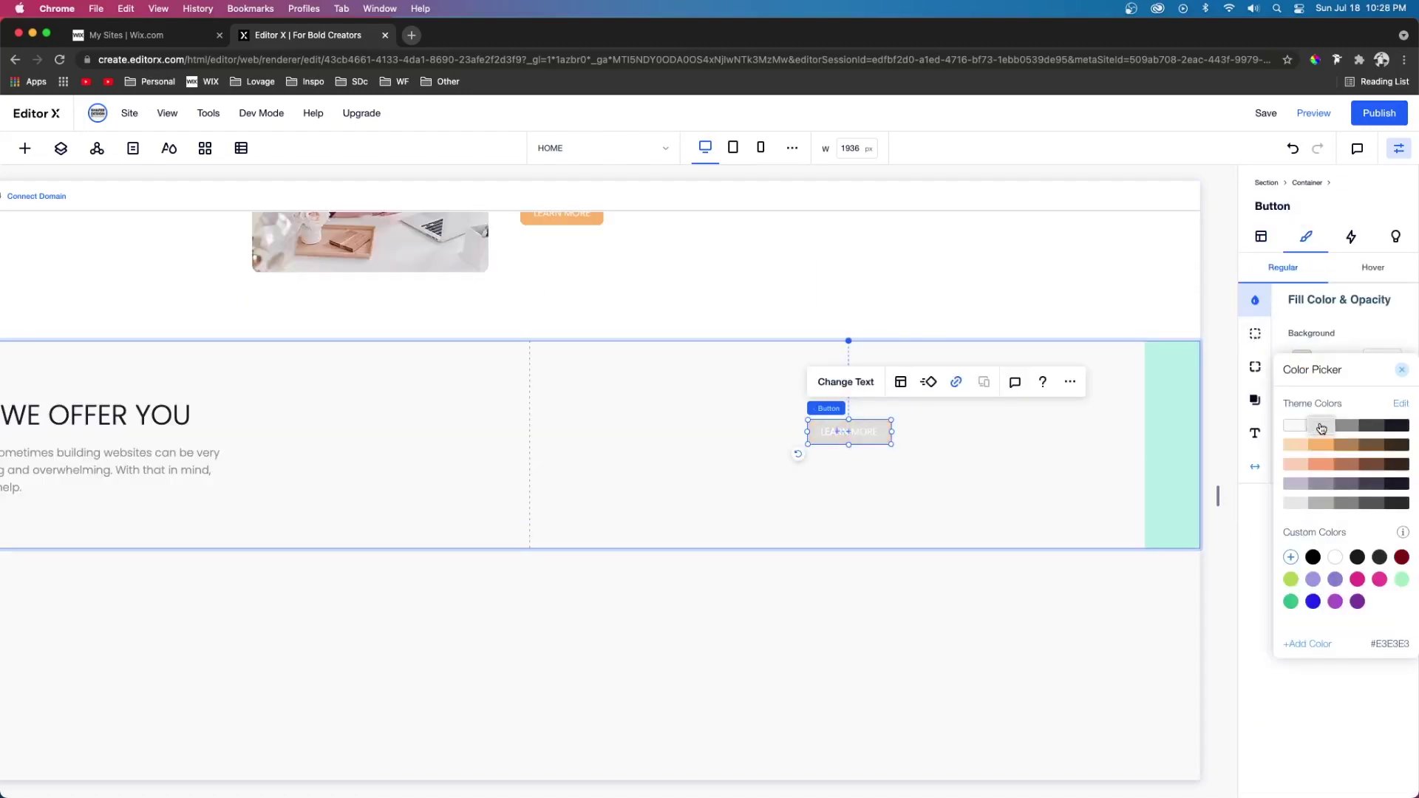
left_click(1255, 435)
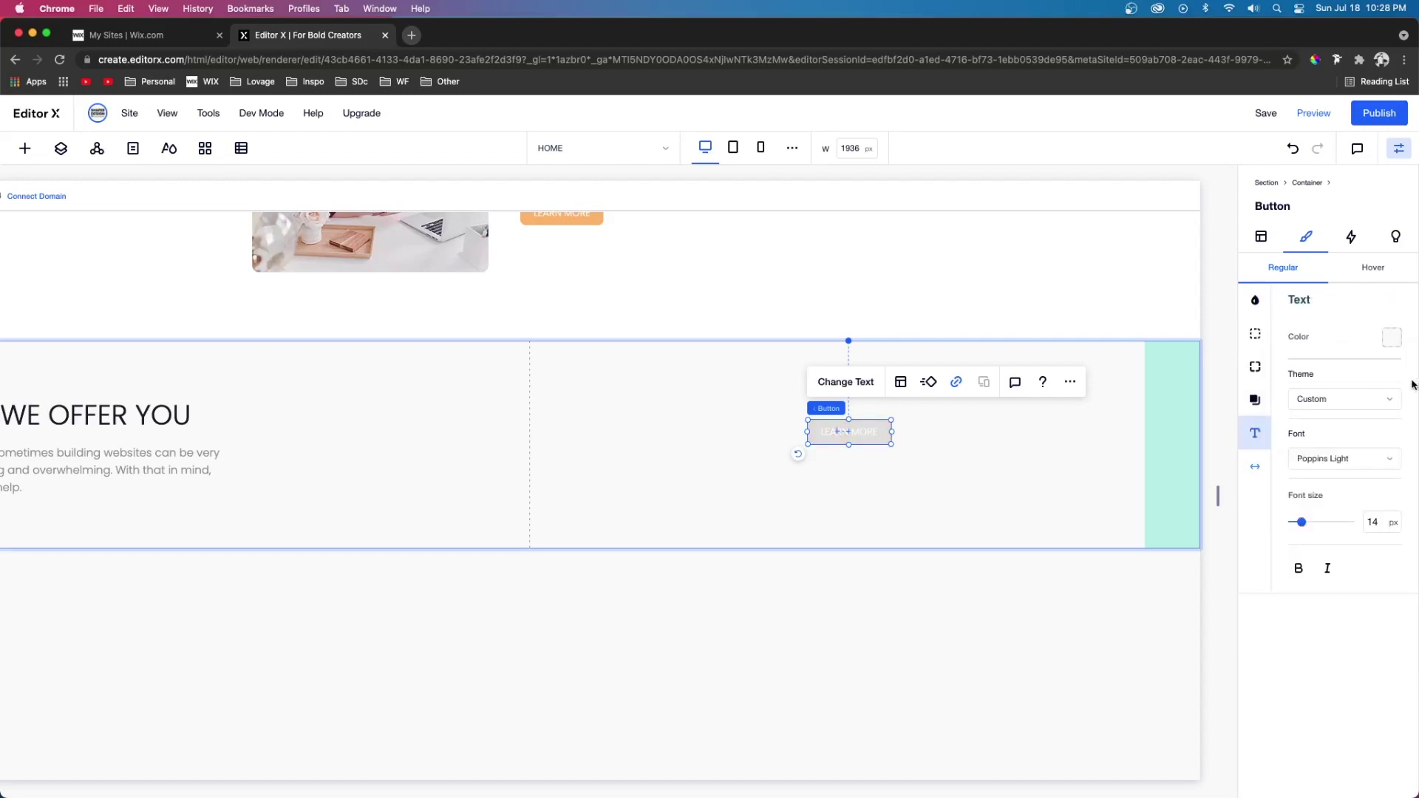
left_click(1392, 347)
- Round all corners of the grey LEARN MORE button to a 50 px radius
left_click(1255, 365)
left_click(1255, 367)
left_click(1306, 352)
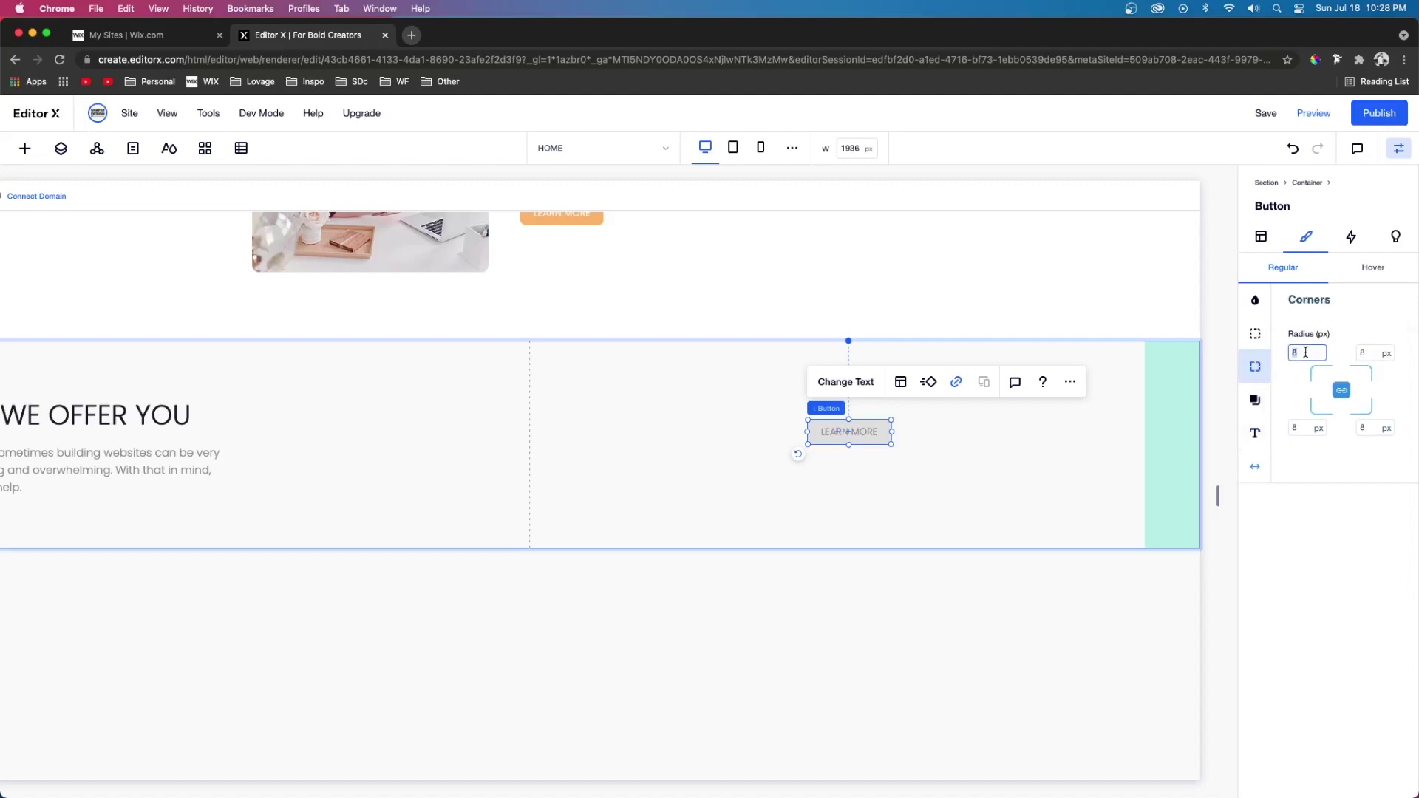
key("Return")
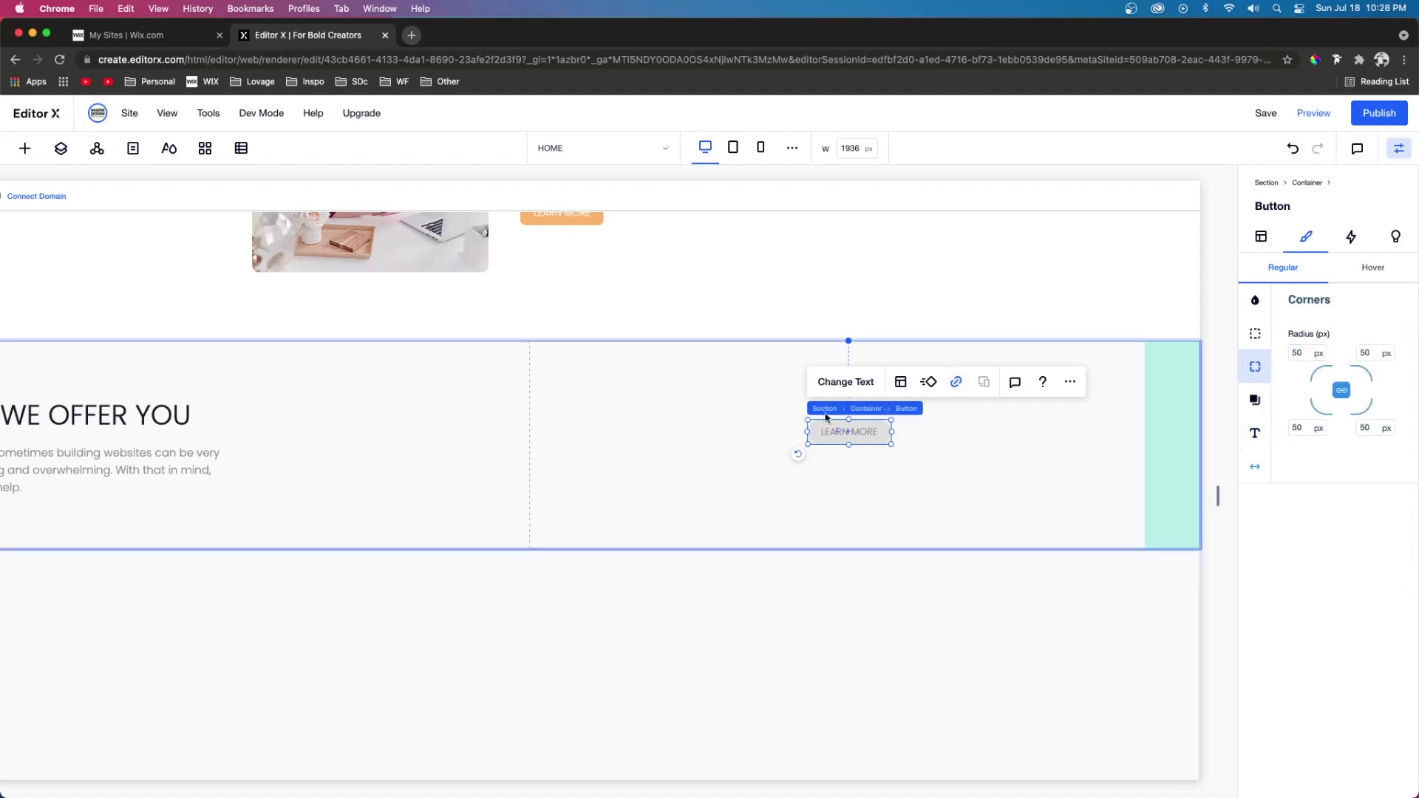
- Set the hover-state fill of the grey LEARN MORE button to the orange theme colour
left_click(1374, 267)
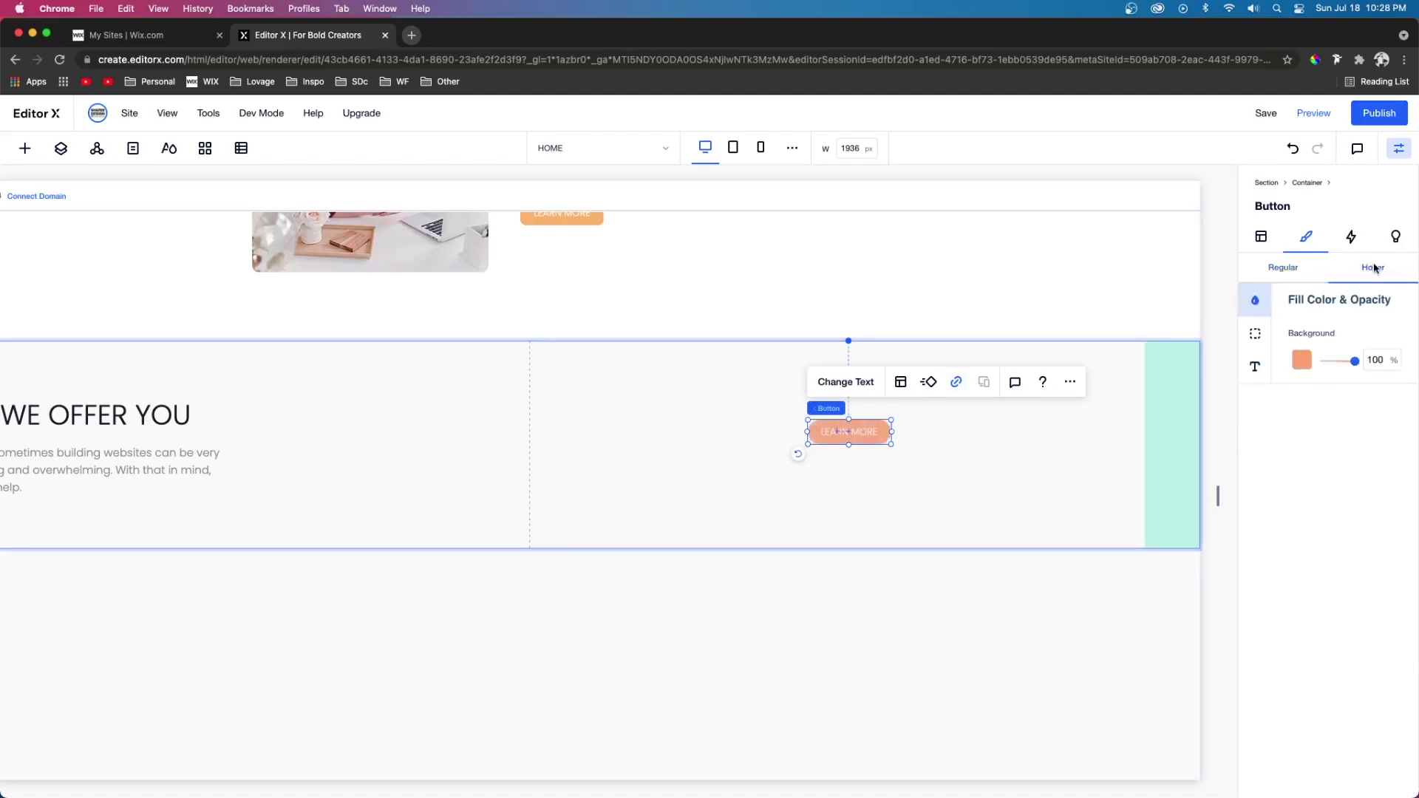
left_click(1303, 355)
left_click(1321, 448)
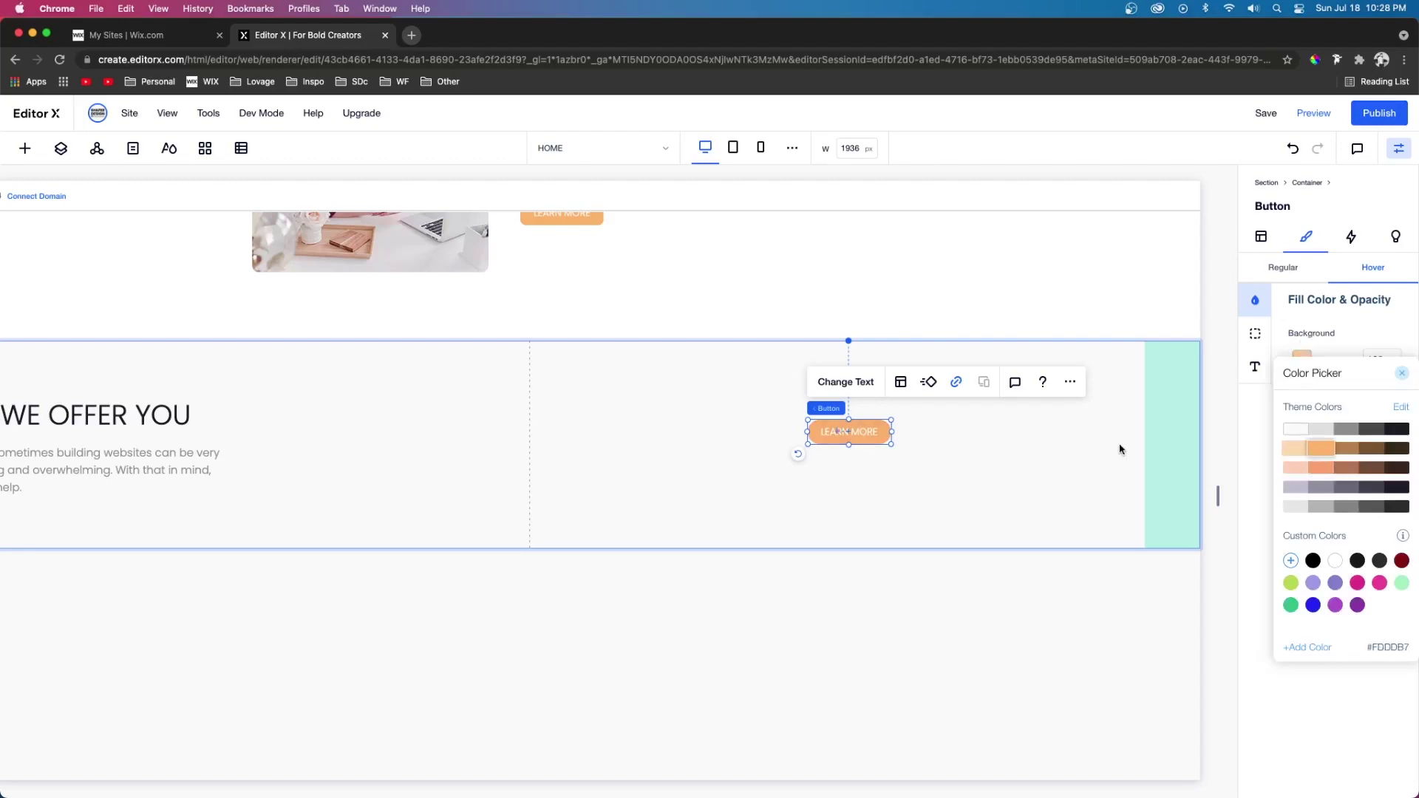
- Turn the LEARN MORE button into three buttons labelled TUTORIALS, FACEBOOK GROUP and WEB DESIGN, narrowing each to fit its text
left_click(861, 383)
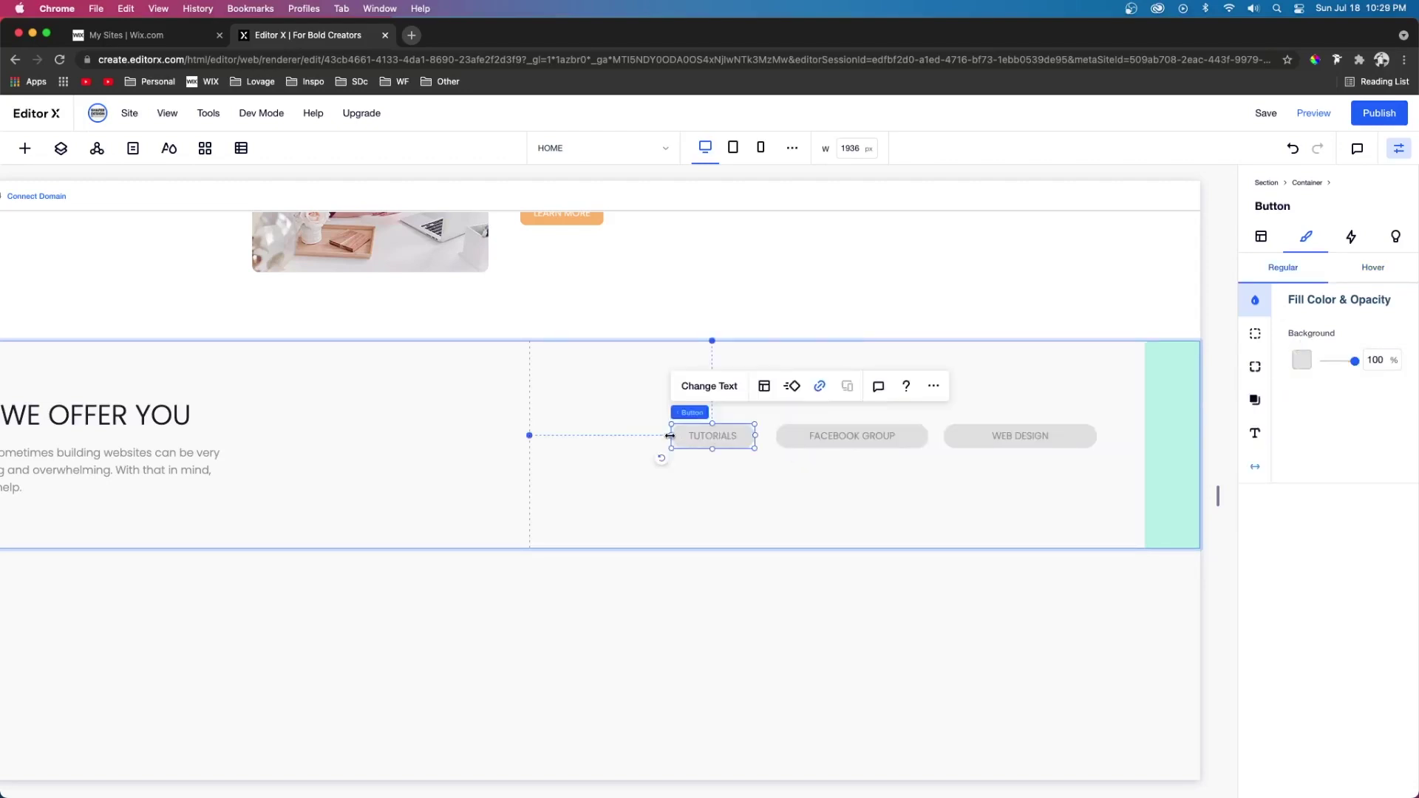
left_click_drag(670, 436, 678, 436)
left_click(803, 433)
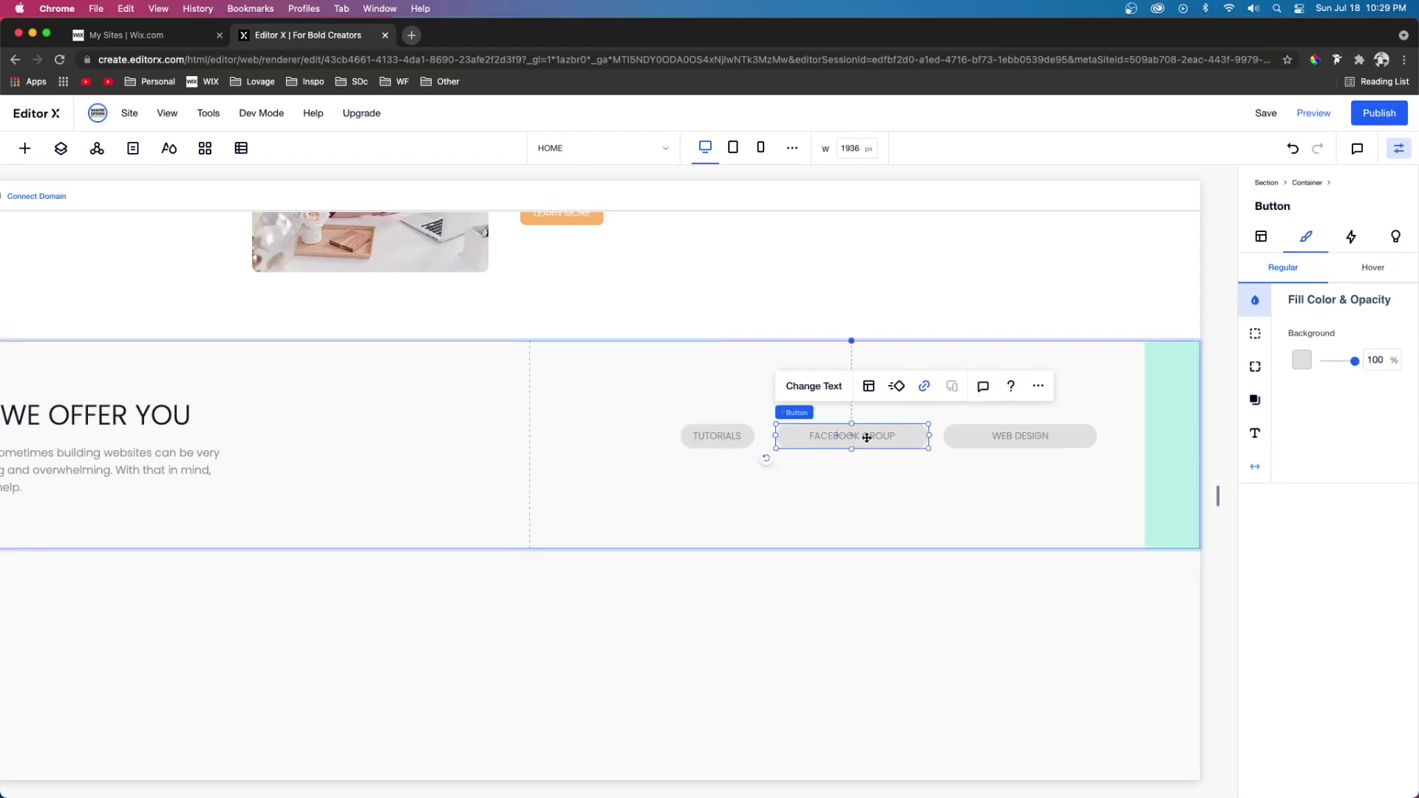
left_click_drag(929, 435, 887, 437)
left_click(1087, 435)
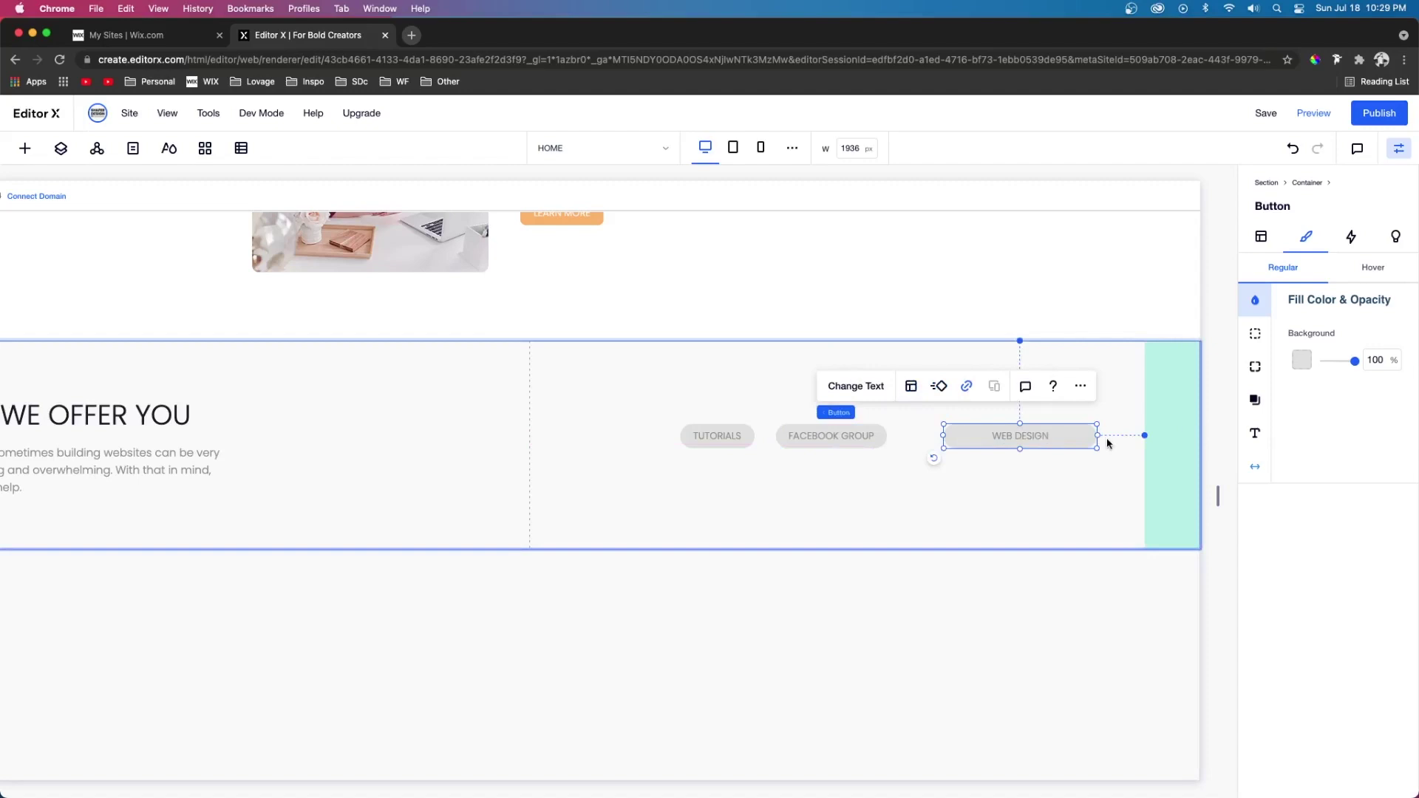
left_click_drag(1099, 435, 1039, 436)
- Examine the header container that groups the HIRE US button and the cart icon
left_click_drag(1218, 494, 1113, 490)
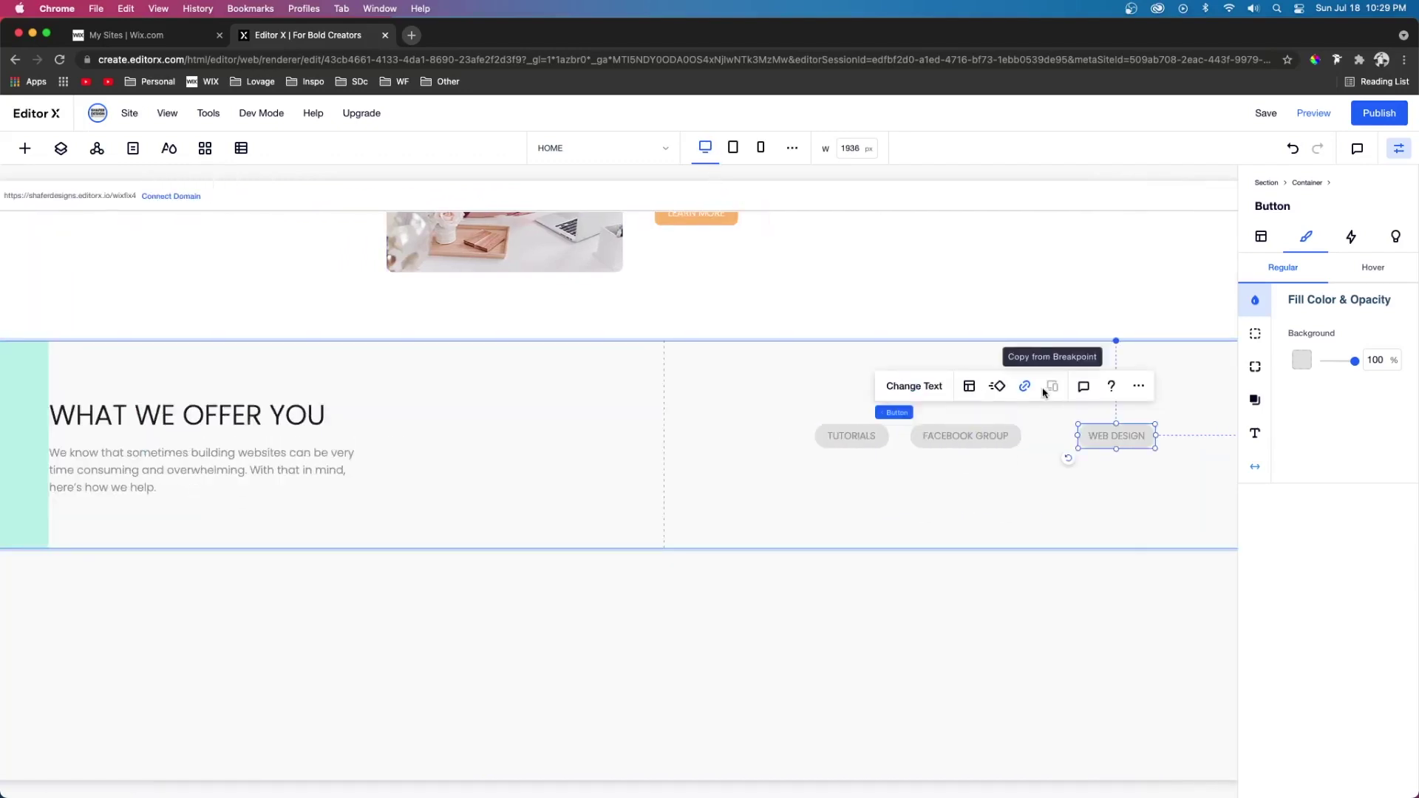
scroll(1105, 303, "right", 3)
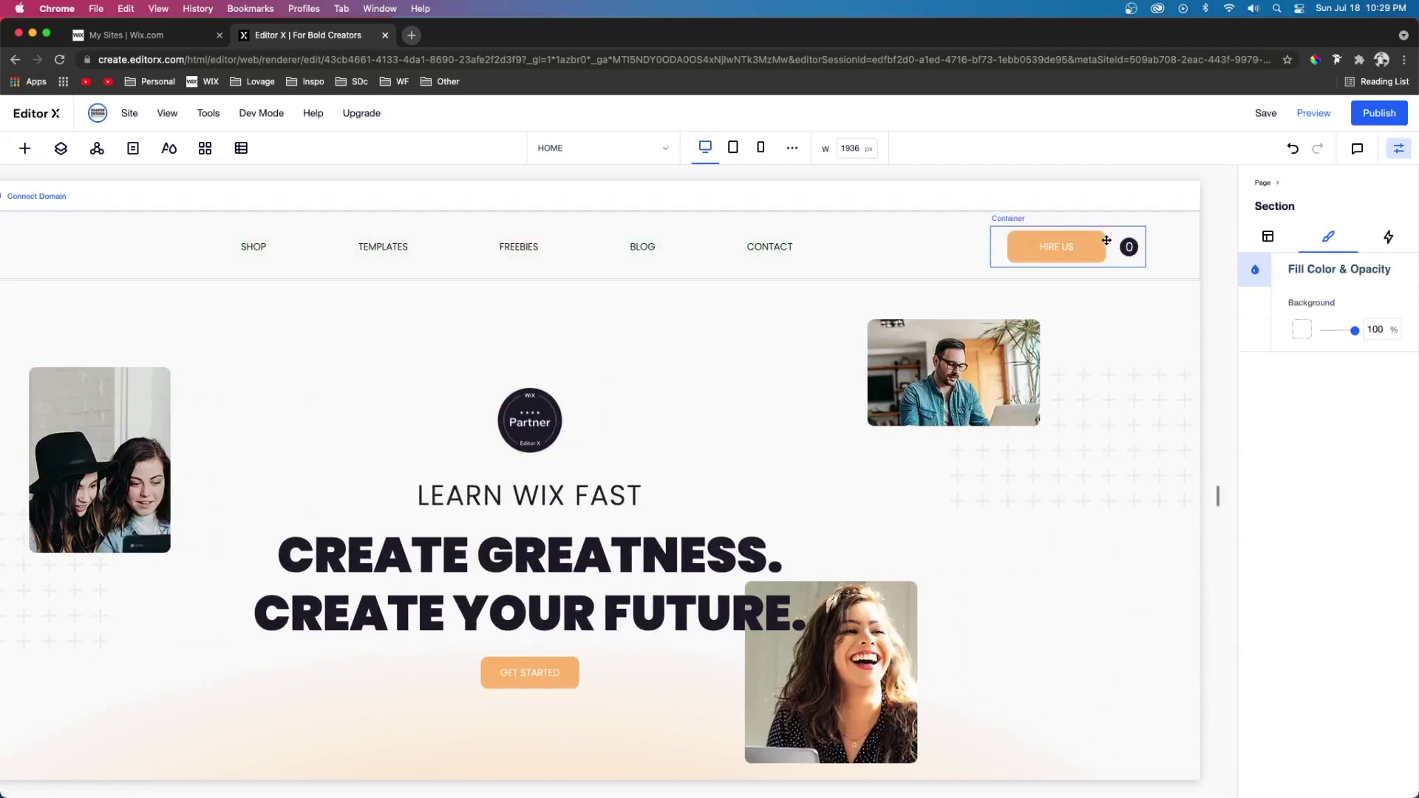
scroll(1114, 247, "down", 1)
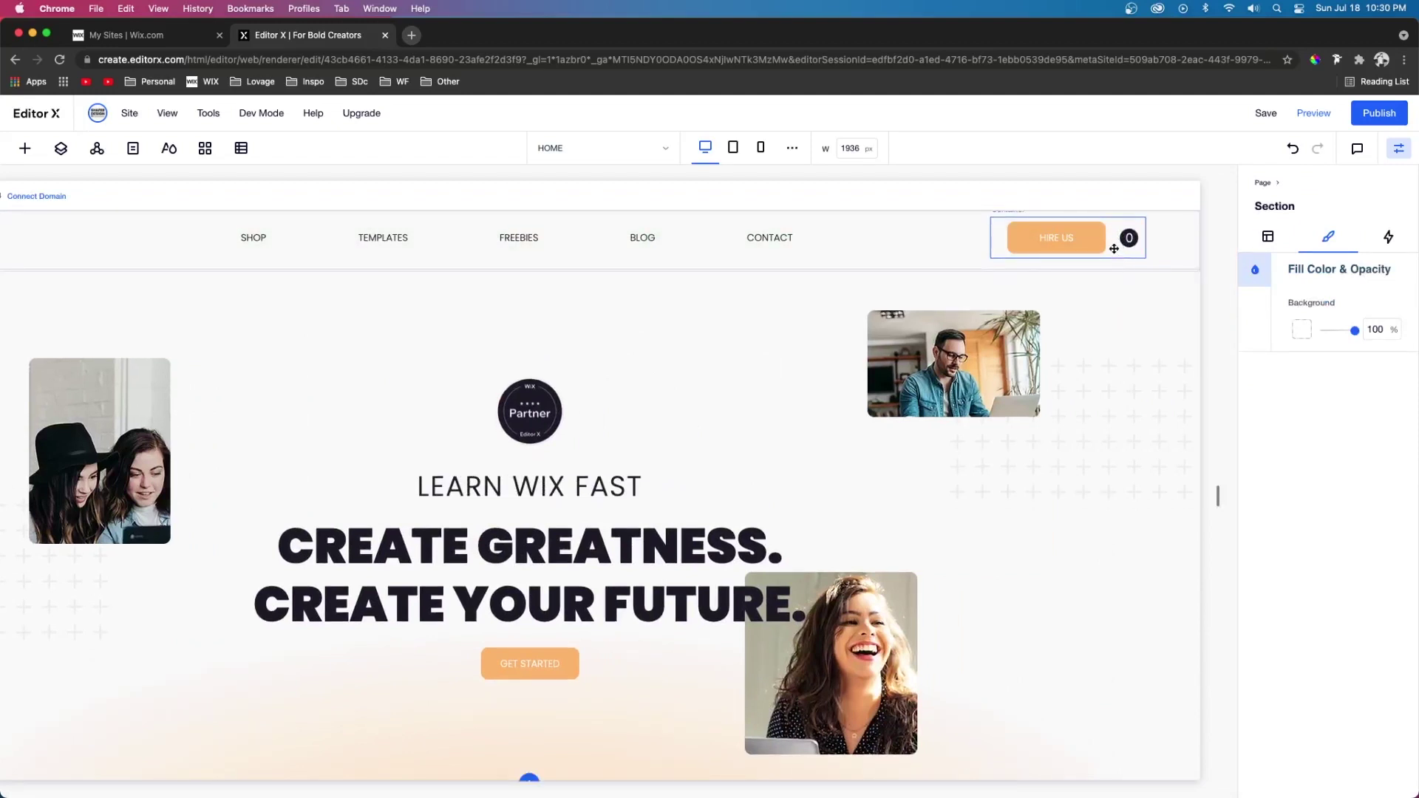
left_click(1124, 244)
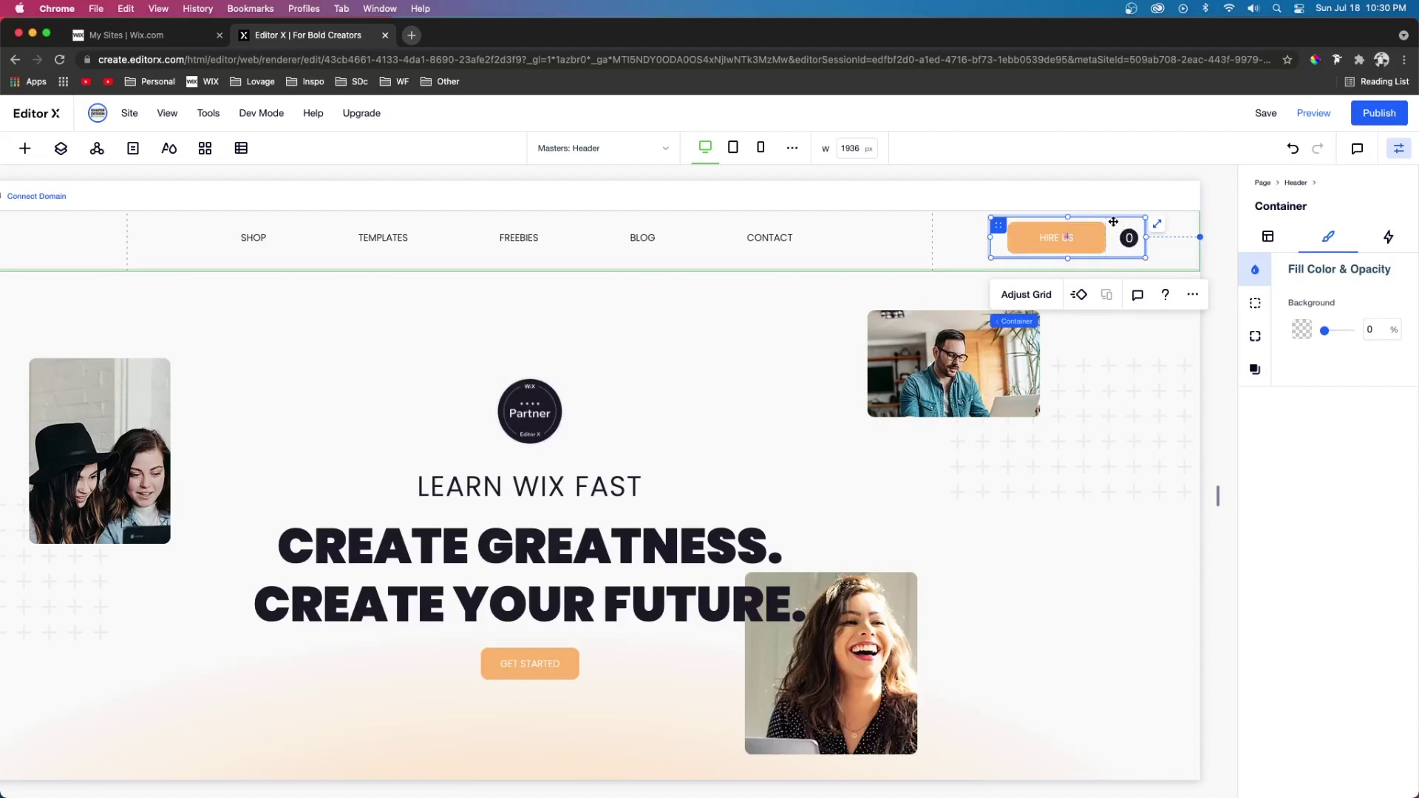
- Add a container to the second column of the "What We Offer You" row and shape it into a wide, low strip beneath the three buttons
scroll(1008, 443, "down", 15)
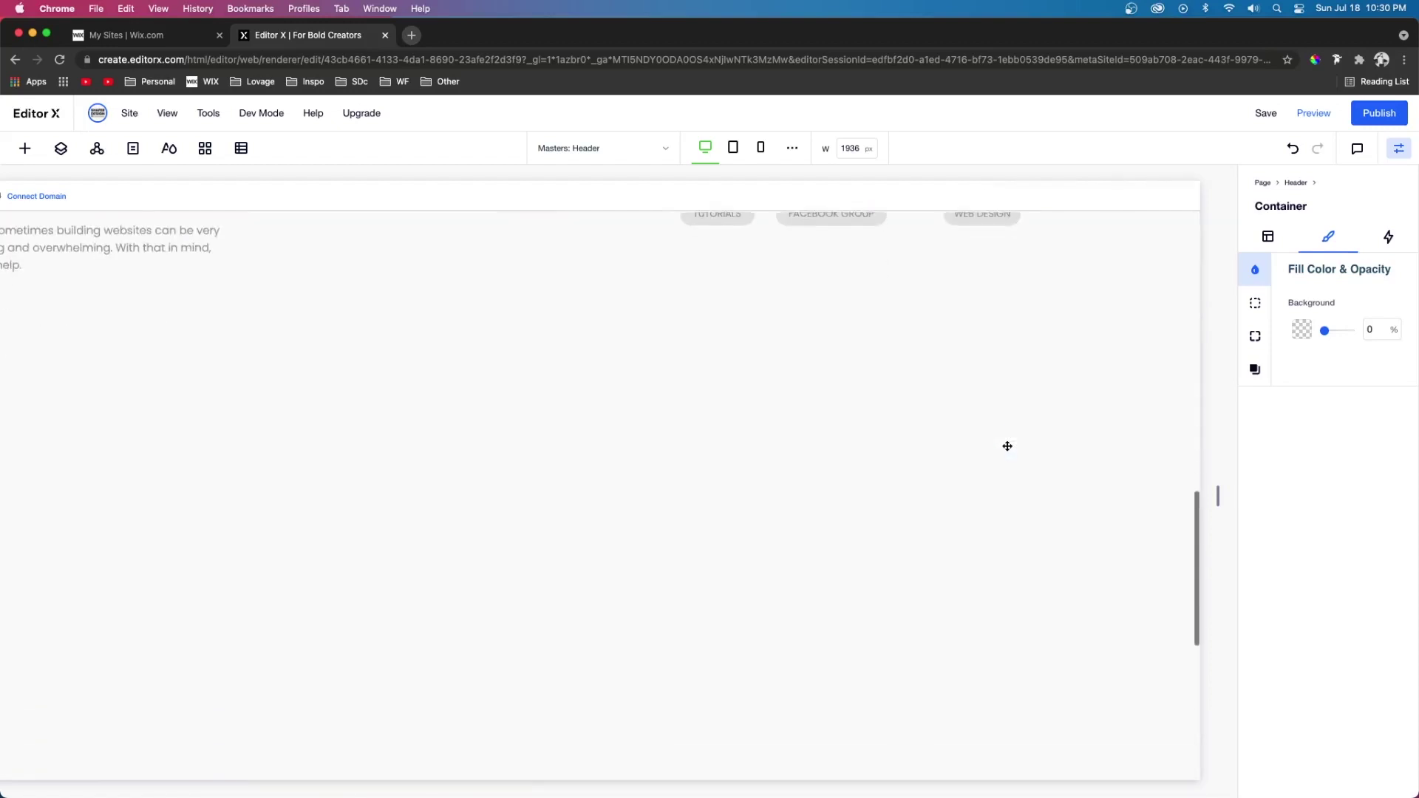
scroll(1007, 444, "up", 3)
left_click(809, 522)
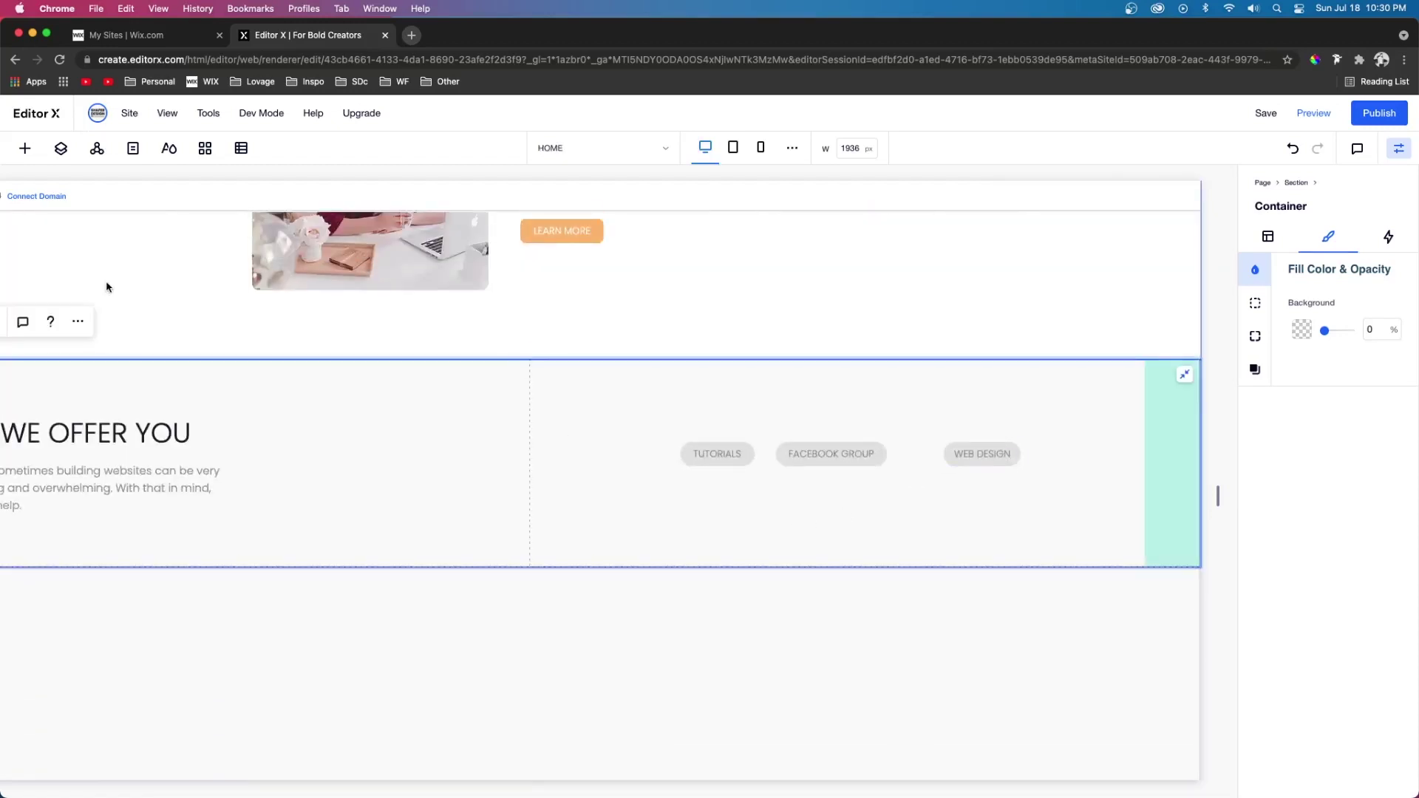
left_click(21, 149)
left_click_drag(921, 534, 928, 526)
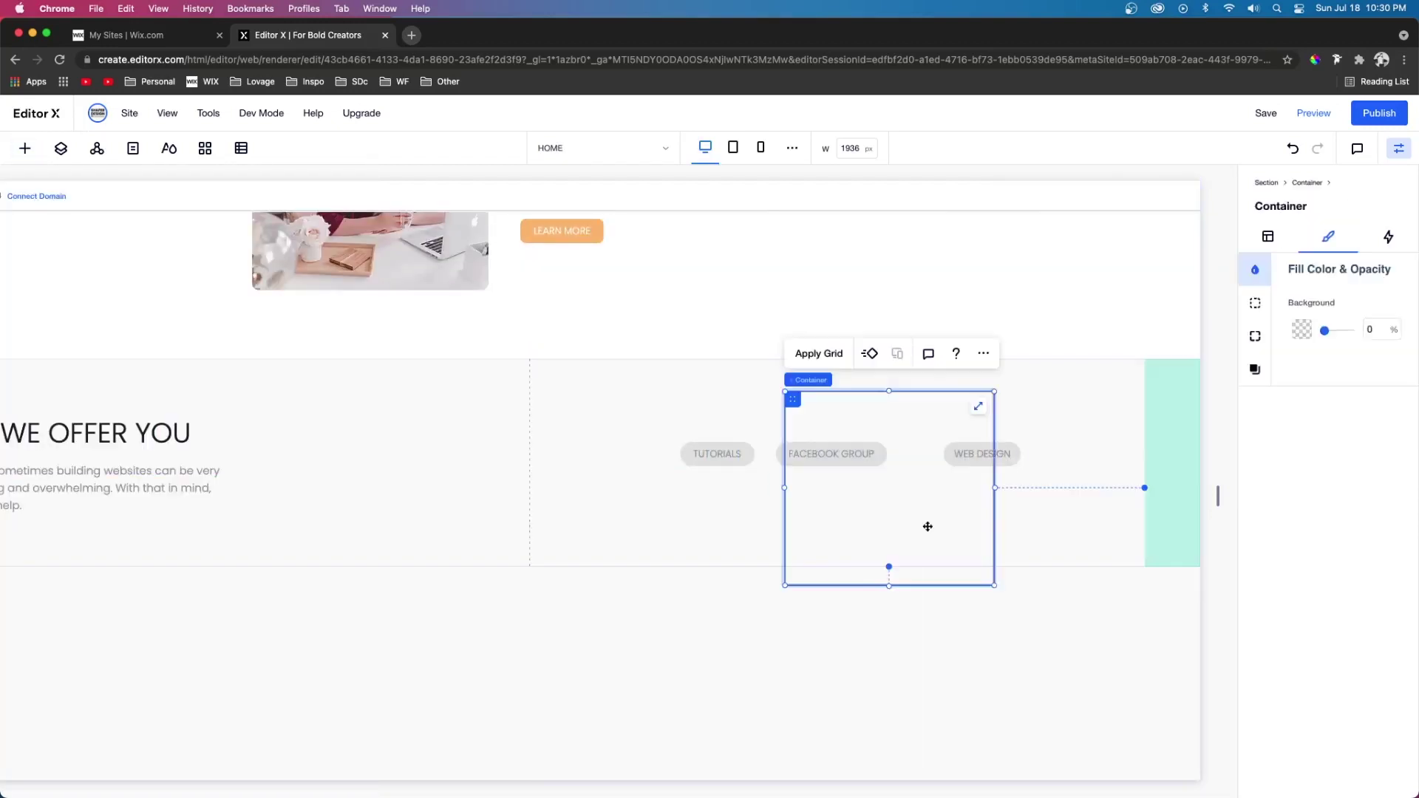
left_click_drag(890, 596, 881, 422)
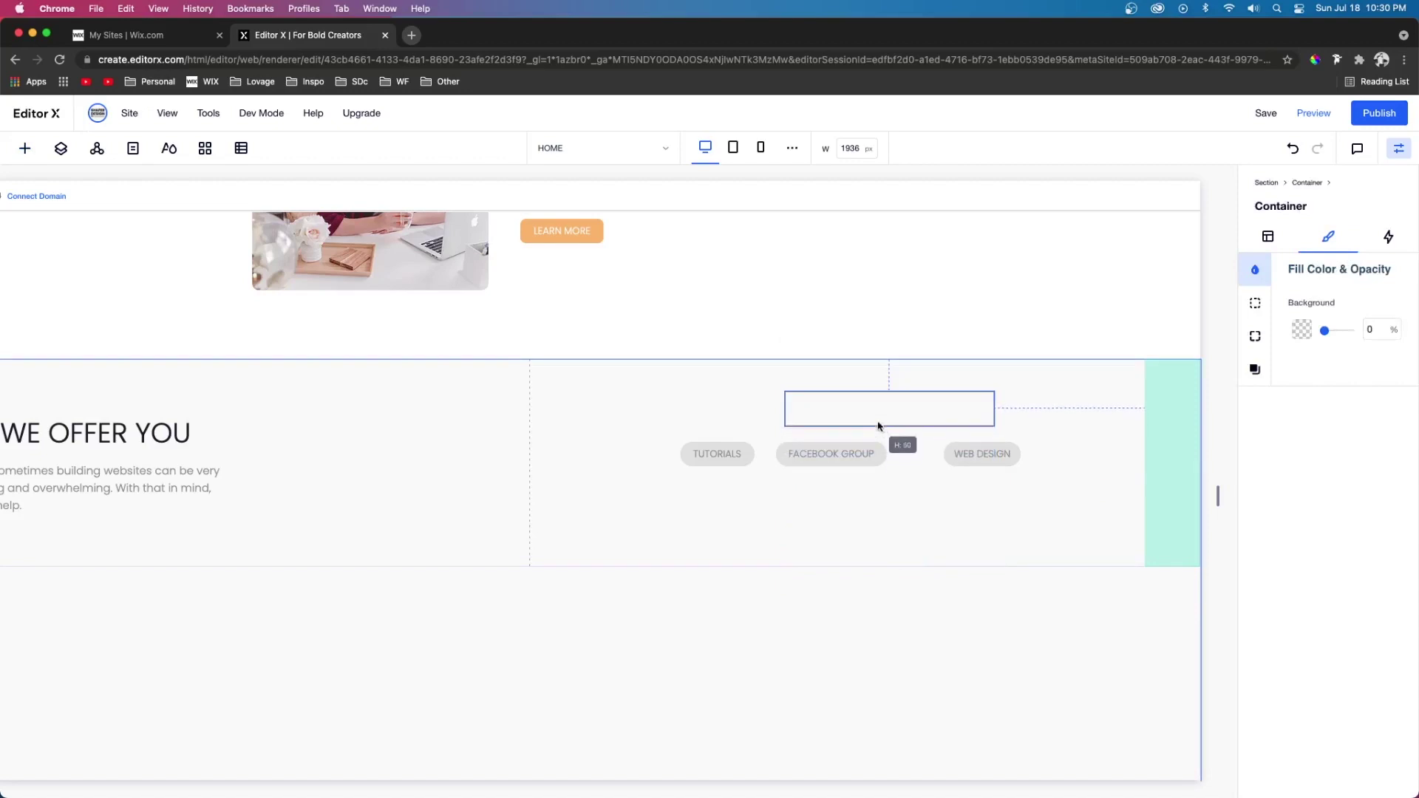
left_click_drag(812, 516, 585, 513)
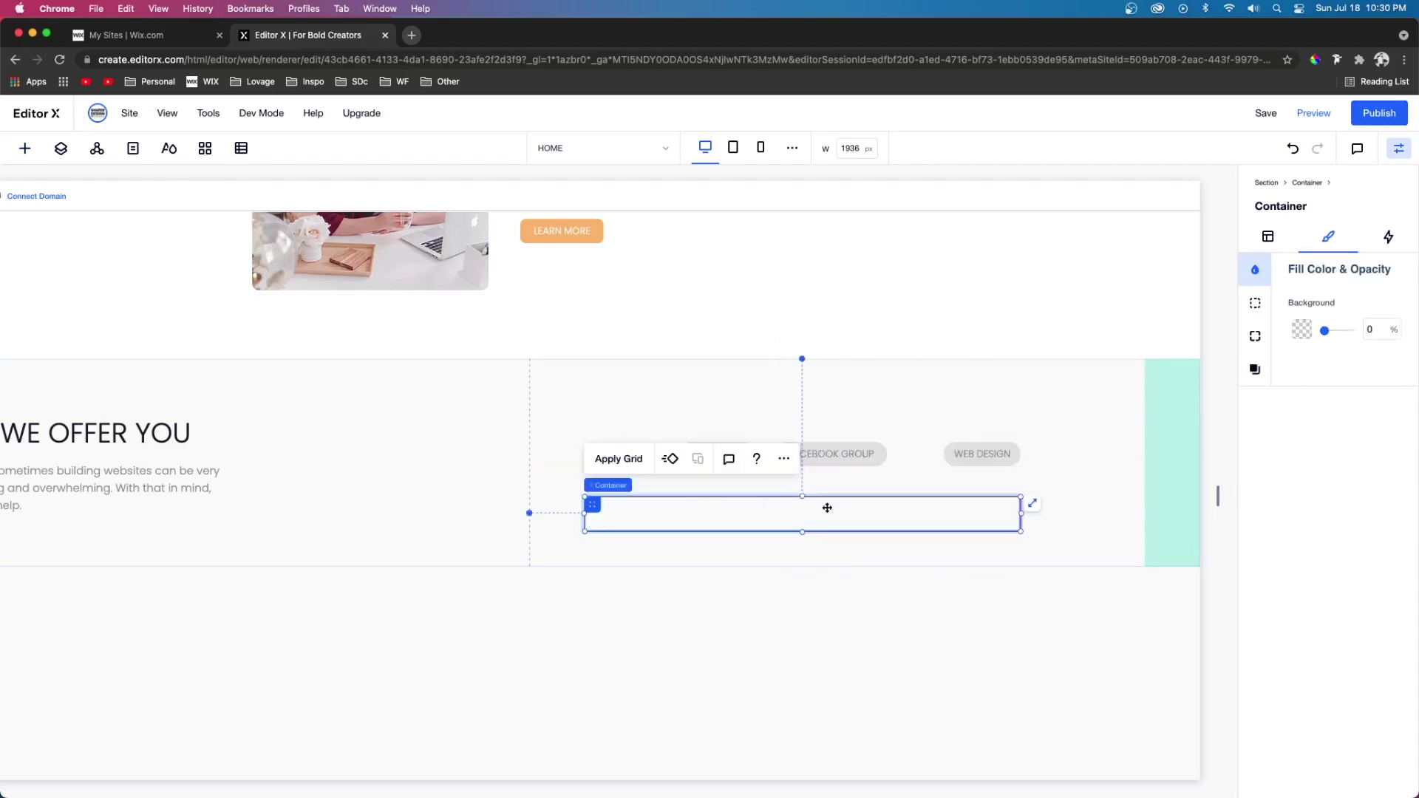
- Apply a 3x1 grid layout to the strip container beneath the buttons
left_click(614, 460)
left_click(709, 396)
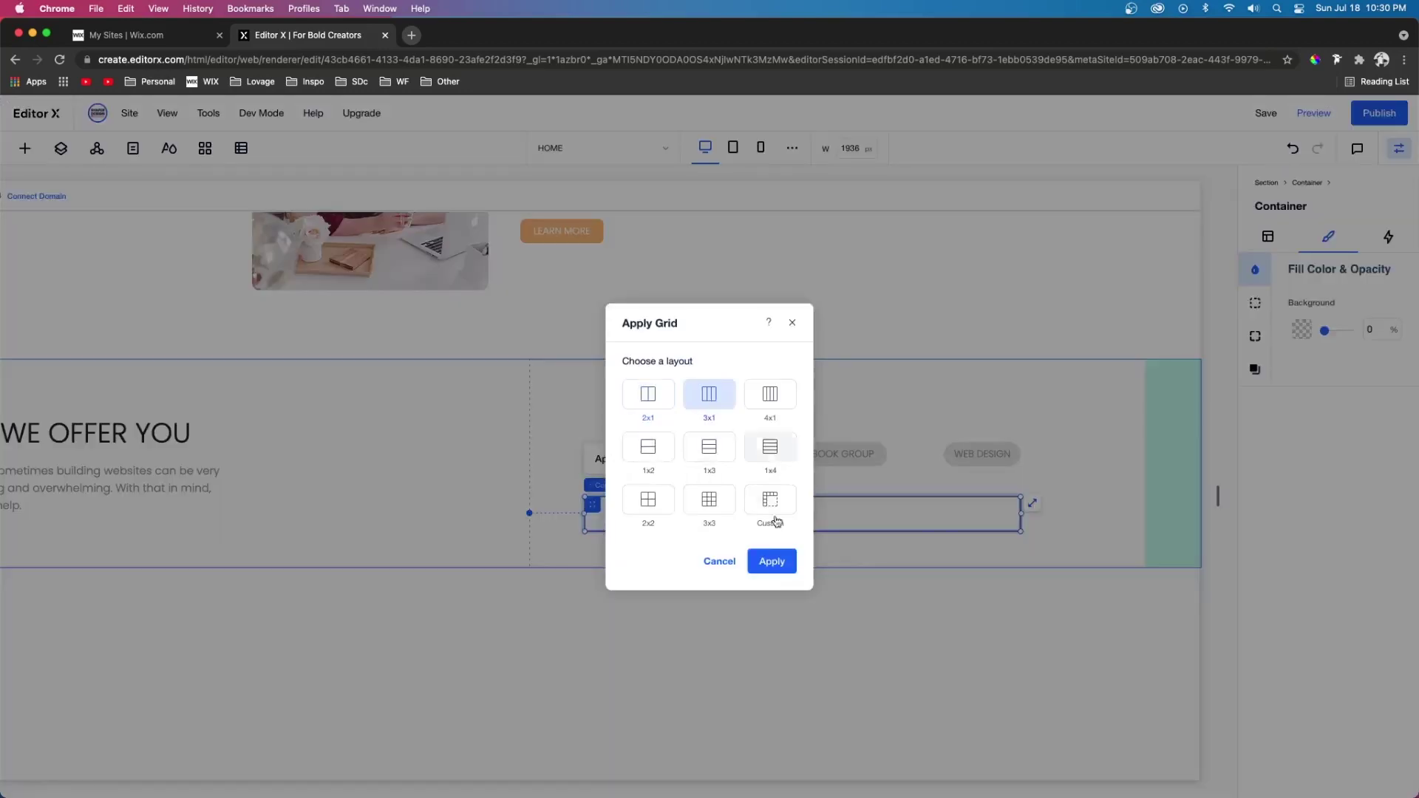
- Apply a 3x1 grid to the button container and place Tutorials, Facebook Group and Web Design in separate columns
left_click(766, 559)
left_click(971, 454)
left_click_drag(952, 514, 813, 512)
left_click_drag(717, 453, 685, 511)
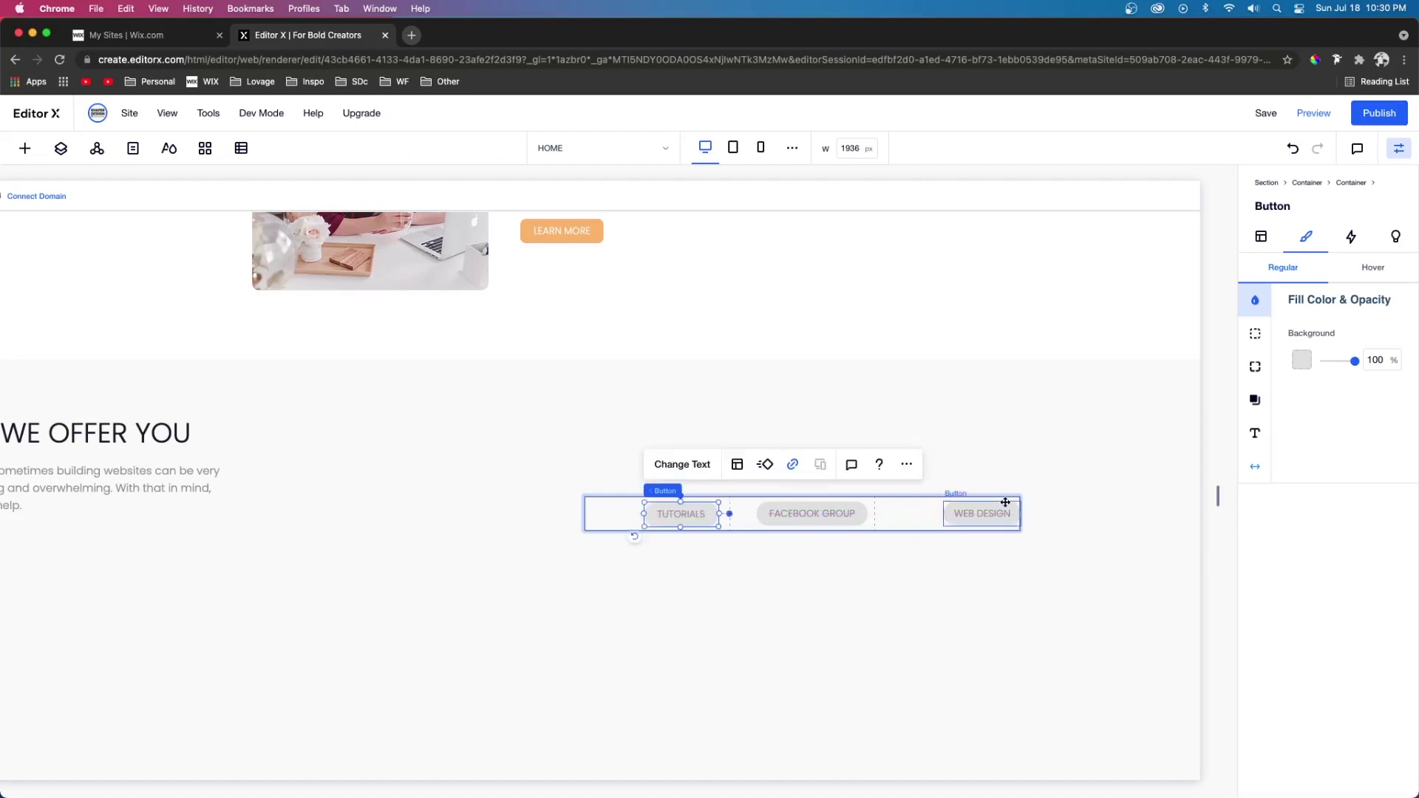
- Vertically centre the three buttons in their grid cells and set their right margins to 0%
left_click(987, 512)
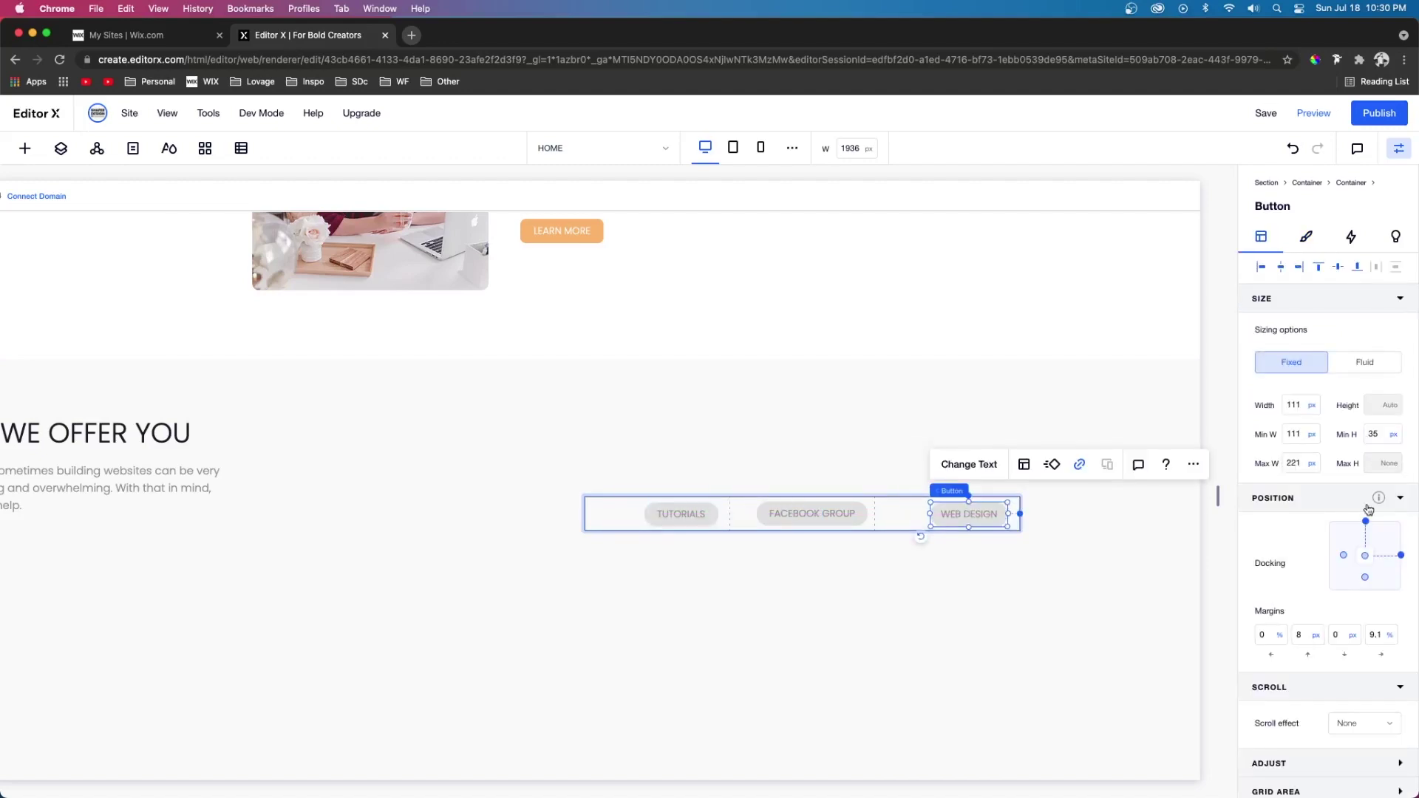
left_click(1339, 269)
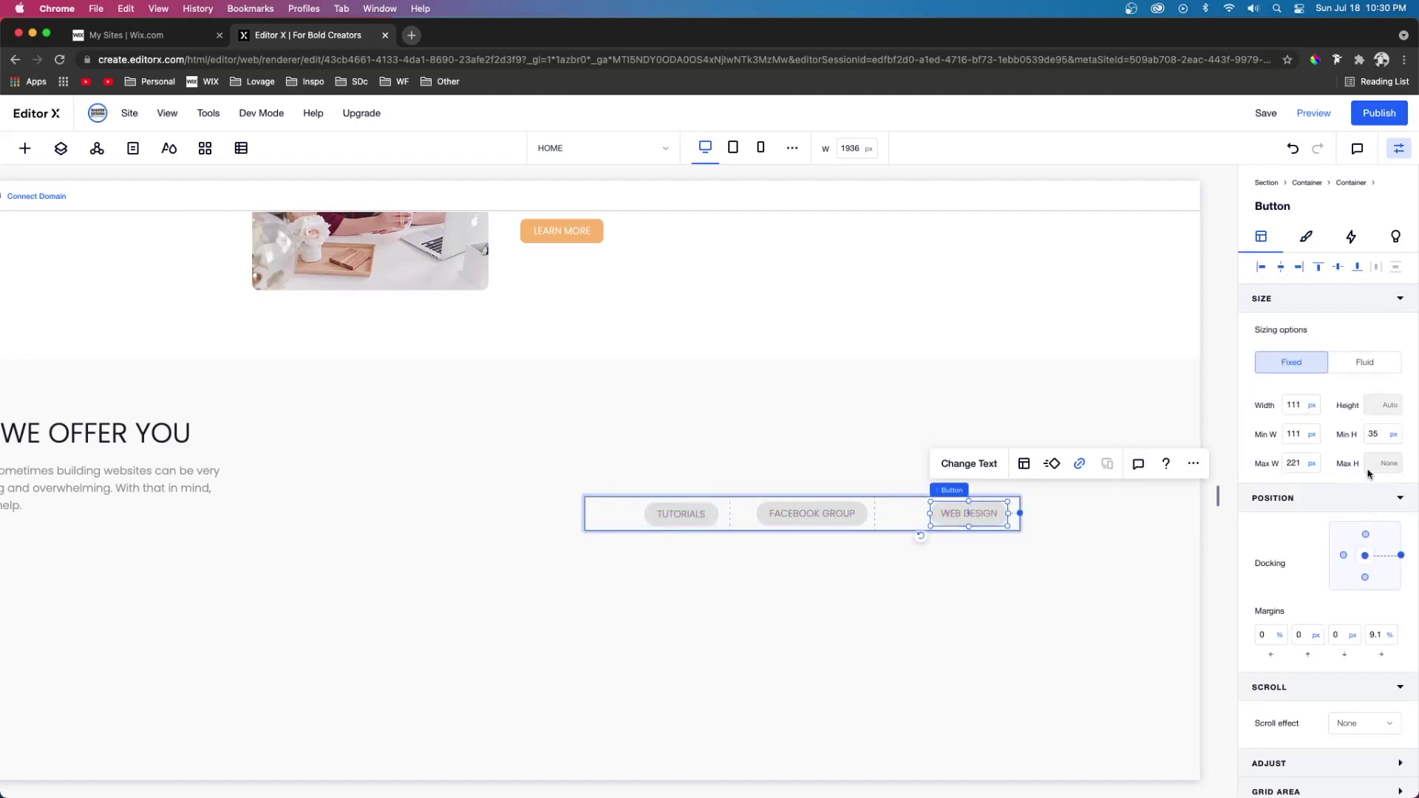
left_click(1384, 636)
type("0")
key("Return")
left_click(828, 514)
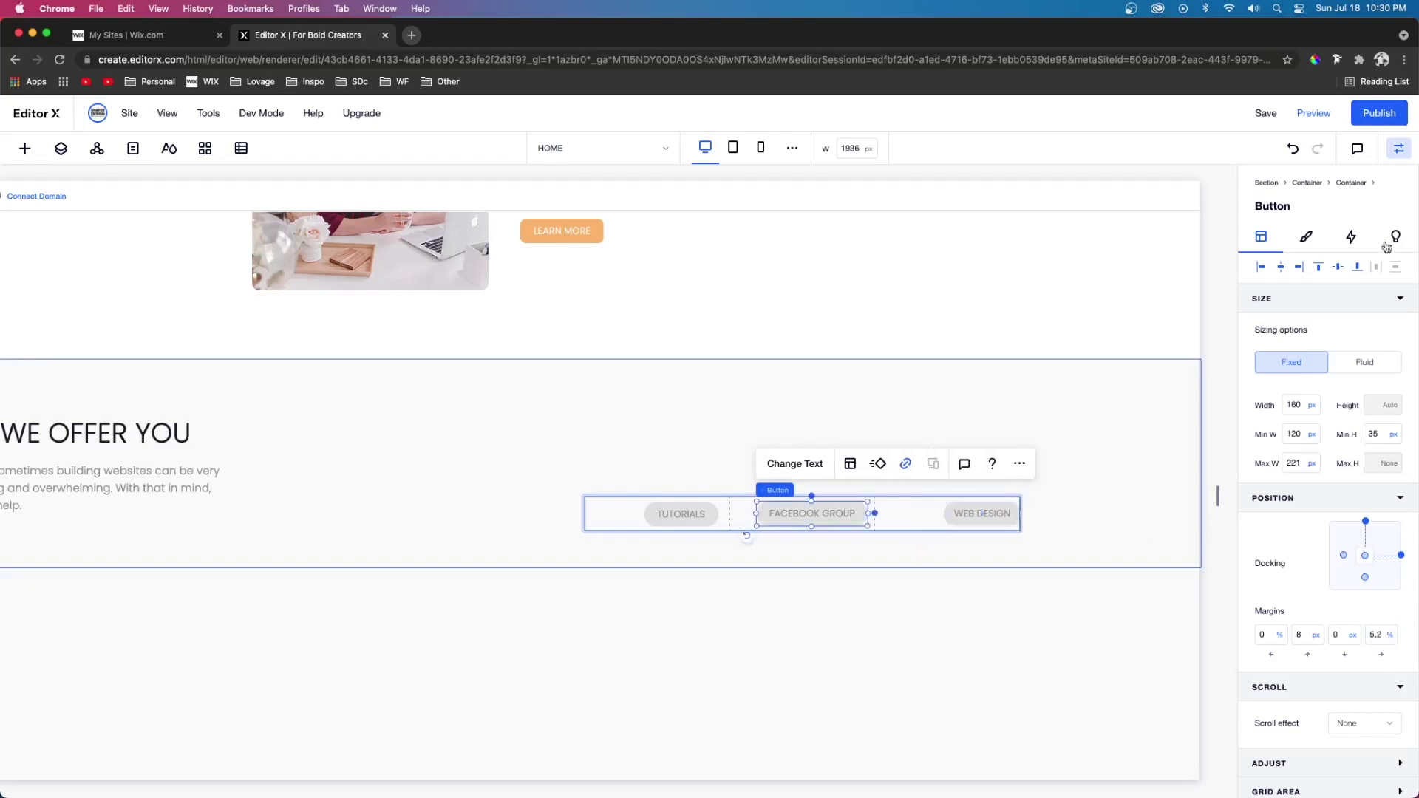
left_click(1338, 268)
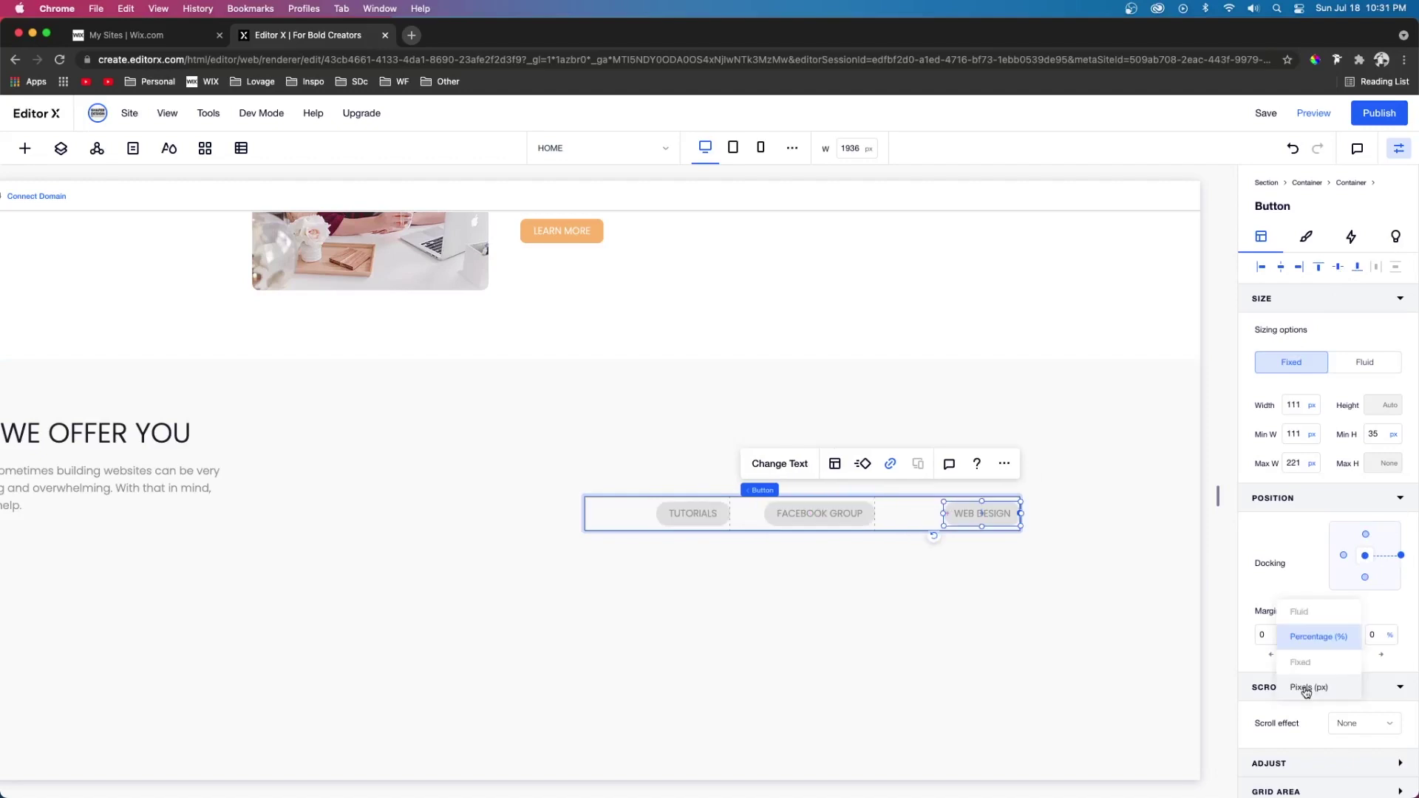
- Set the left margin of the Web Design, Facebook Group and Tutorials buttons to 20 px
left_click(1306, 689)
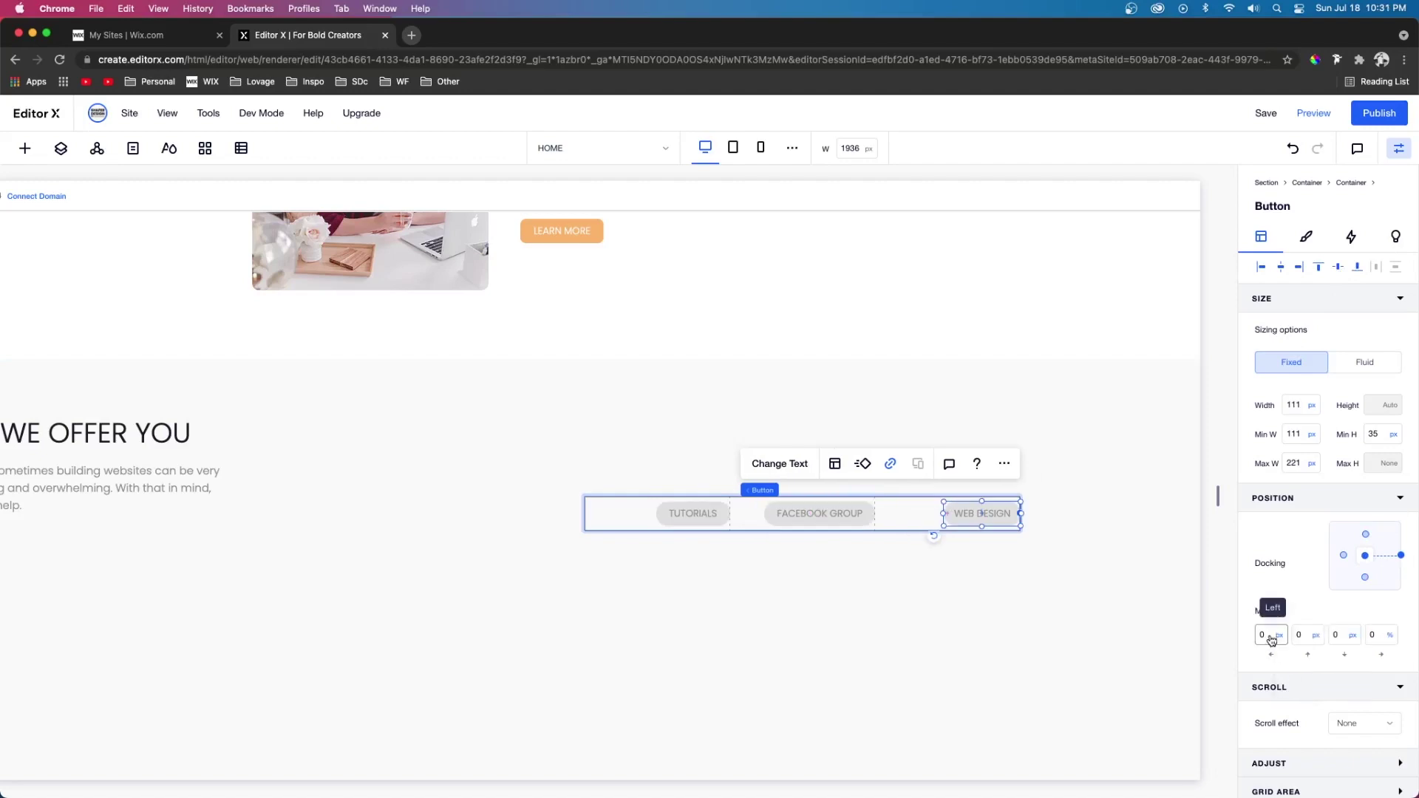
left_click(818, 513)
left_click(692, 514)
left_click(1280, 637)
left_click(1295, 688)
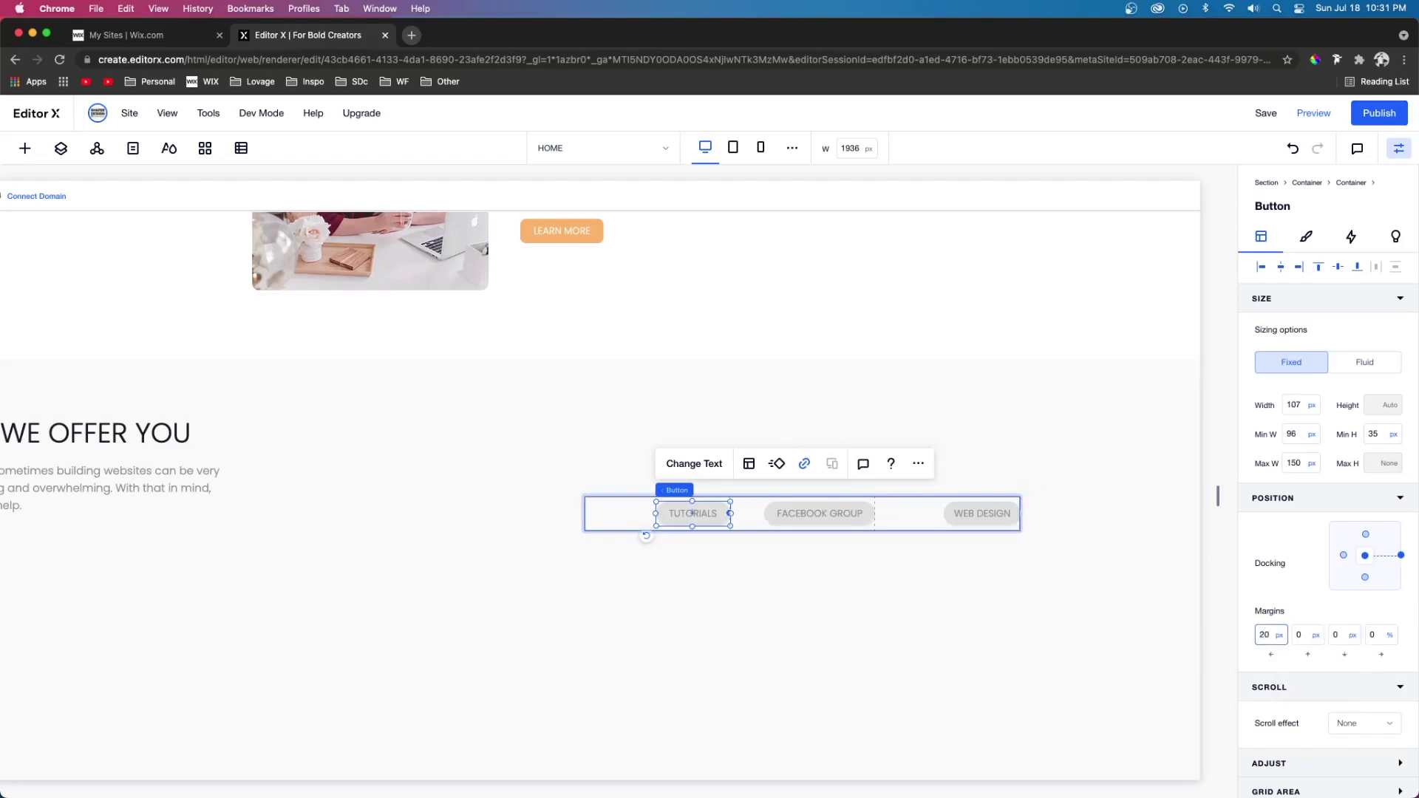
- Set the widths of the third and second columns in the button container's grid to Max Content
left_click(628, 513)
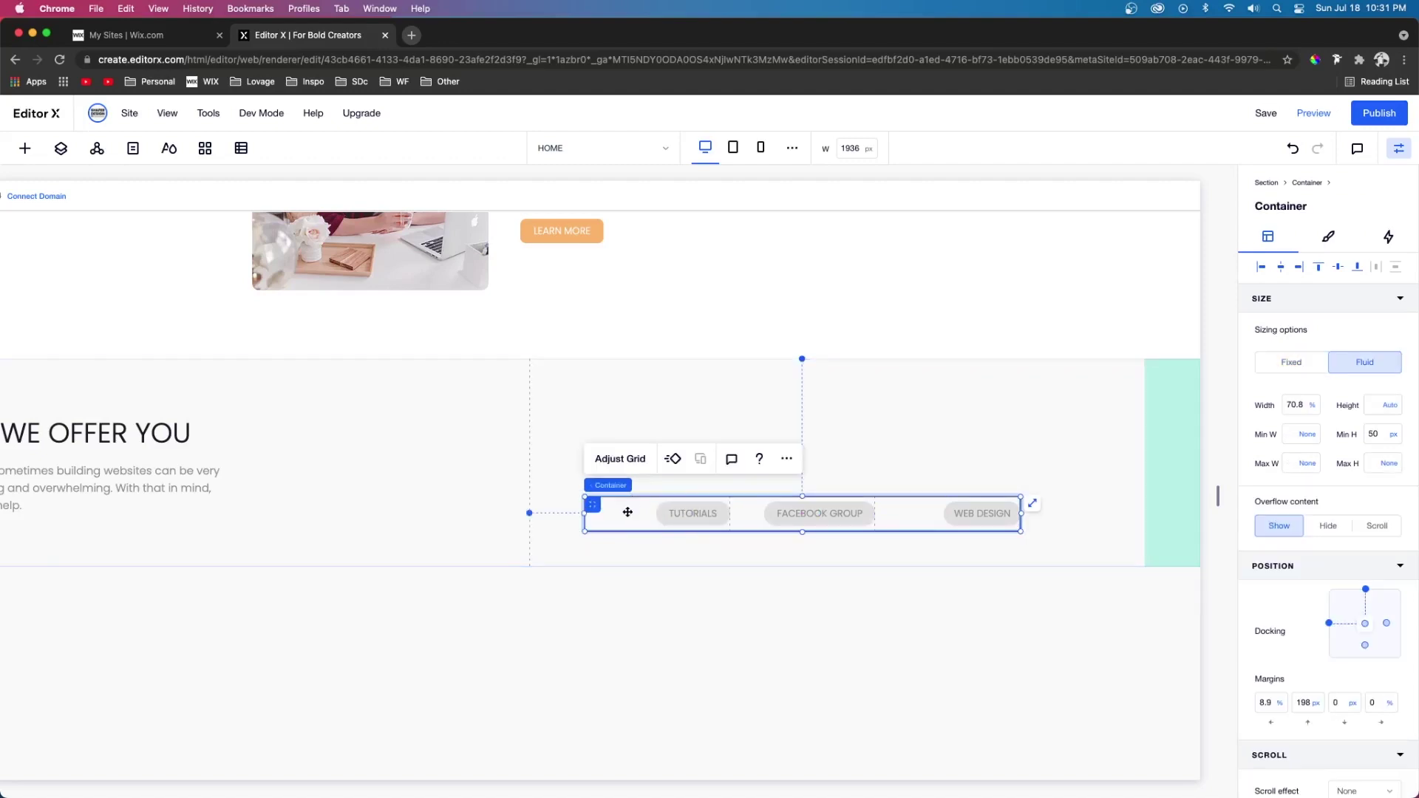
left_click(609, 457)
left_click(665, 510)
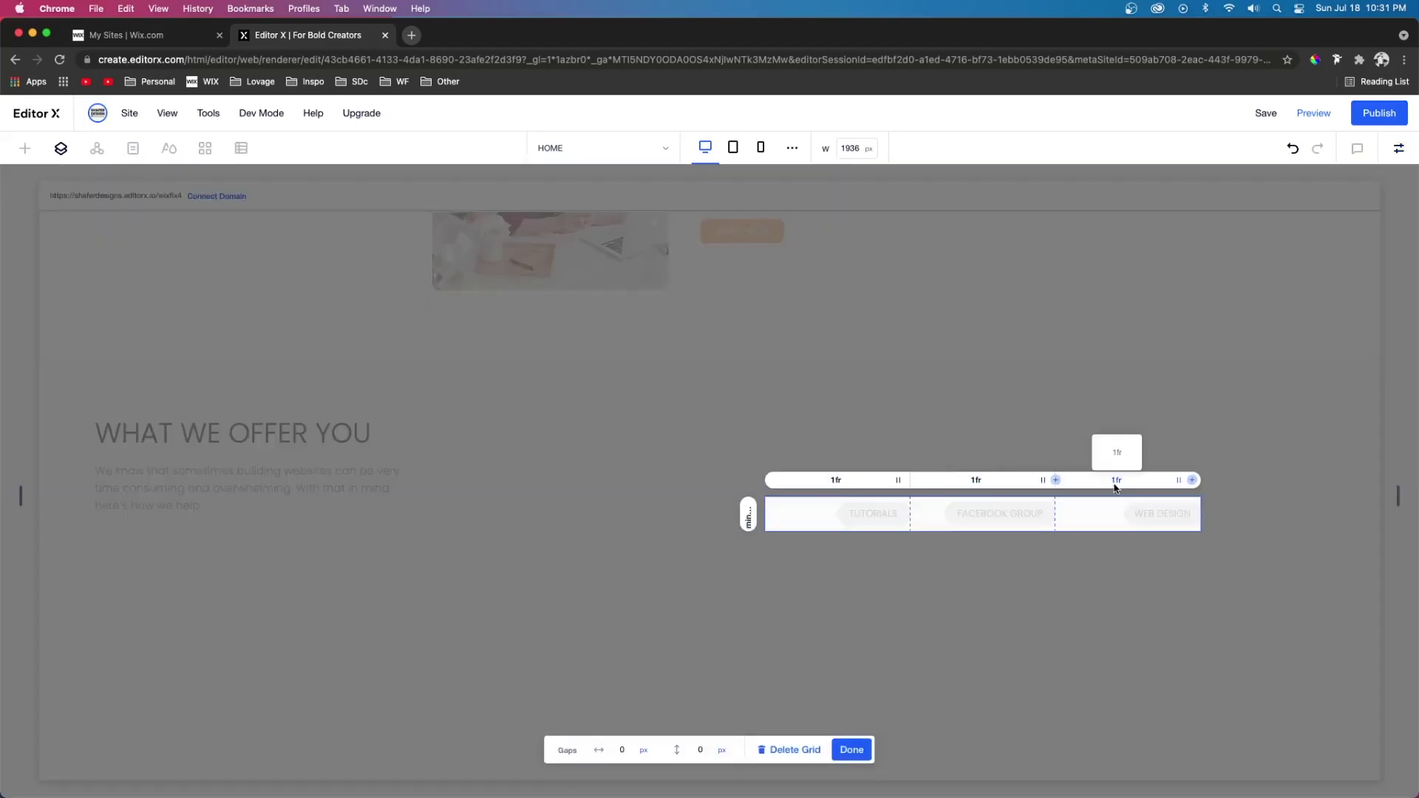
left_click(1117, 480)
left_click(1274, 528)
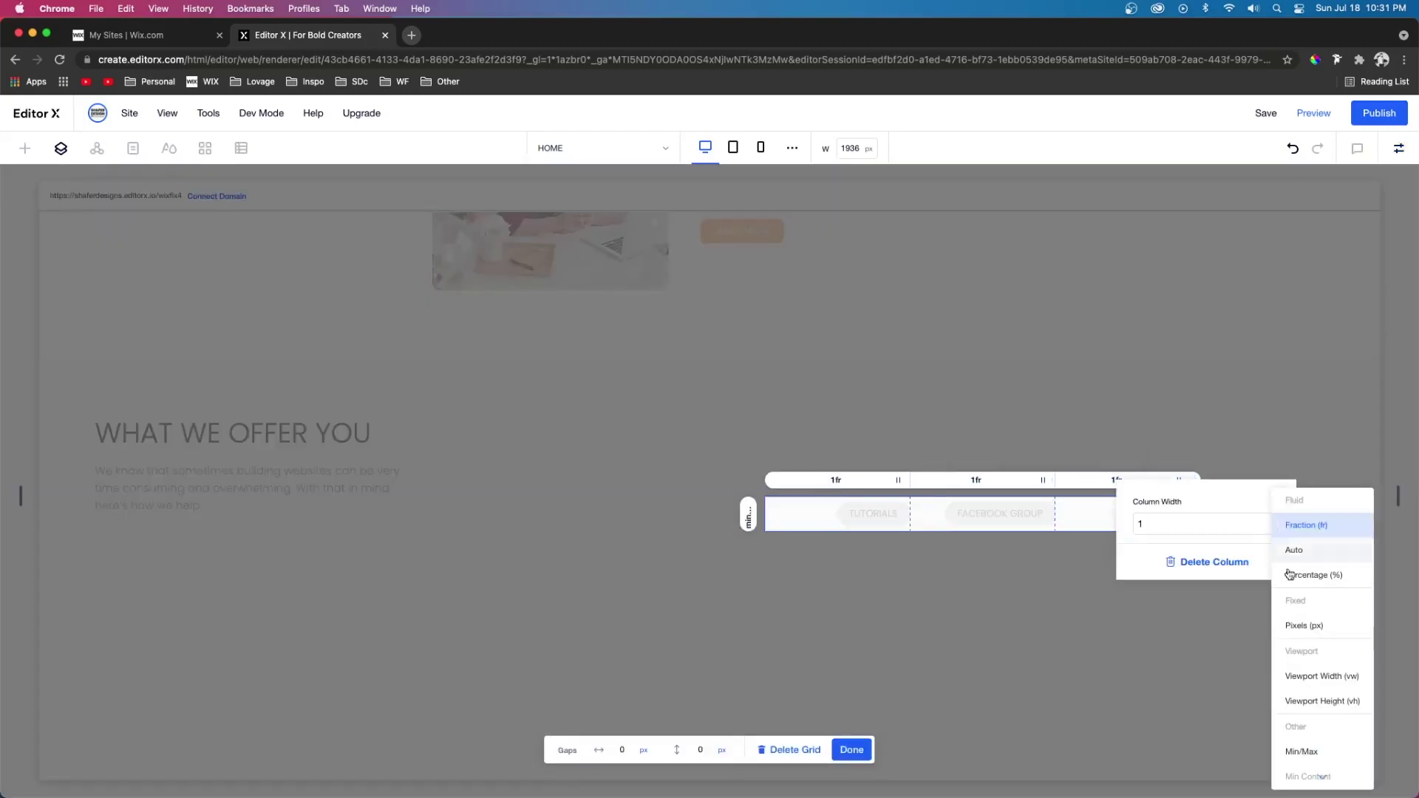
left_click(1312, 751)
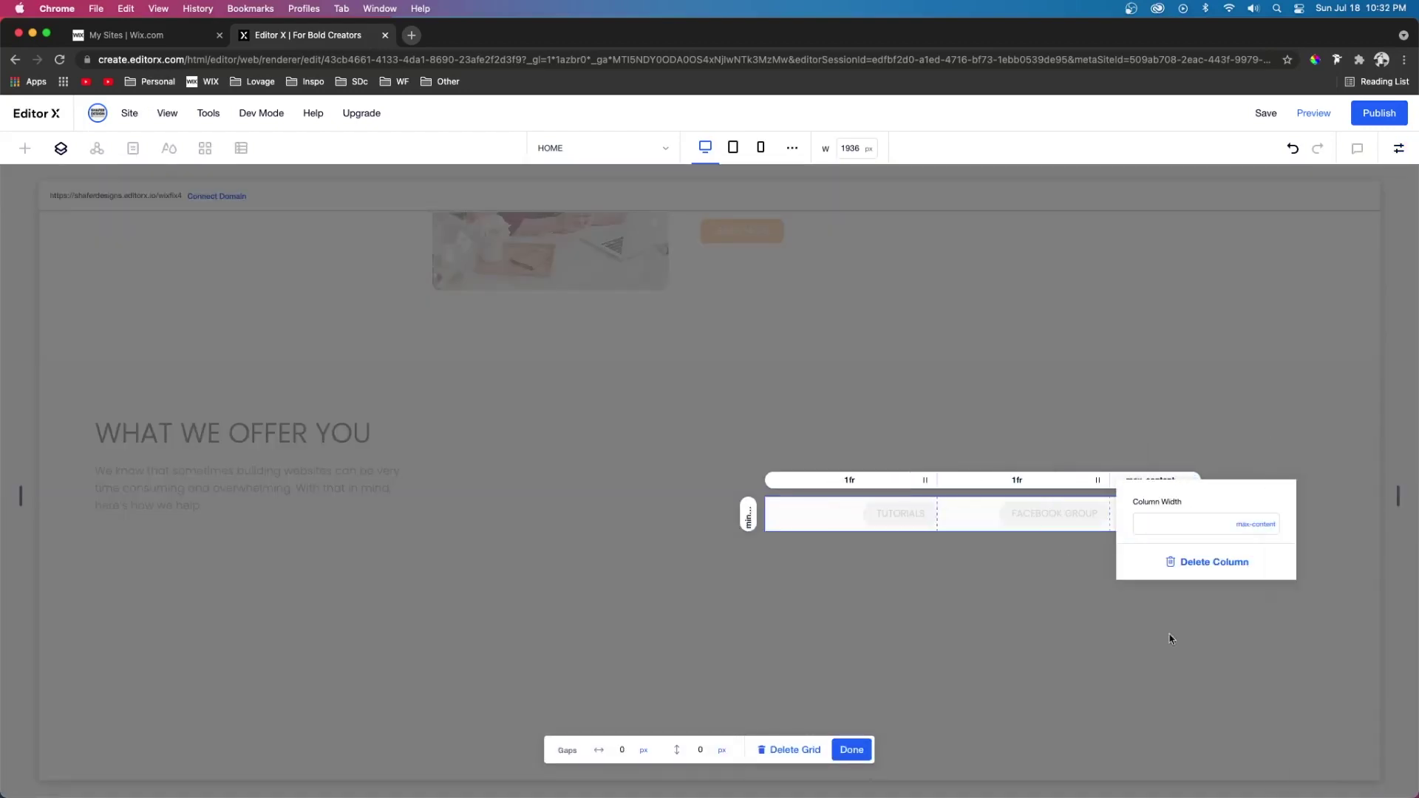
left_click(1180, 523)
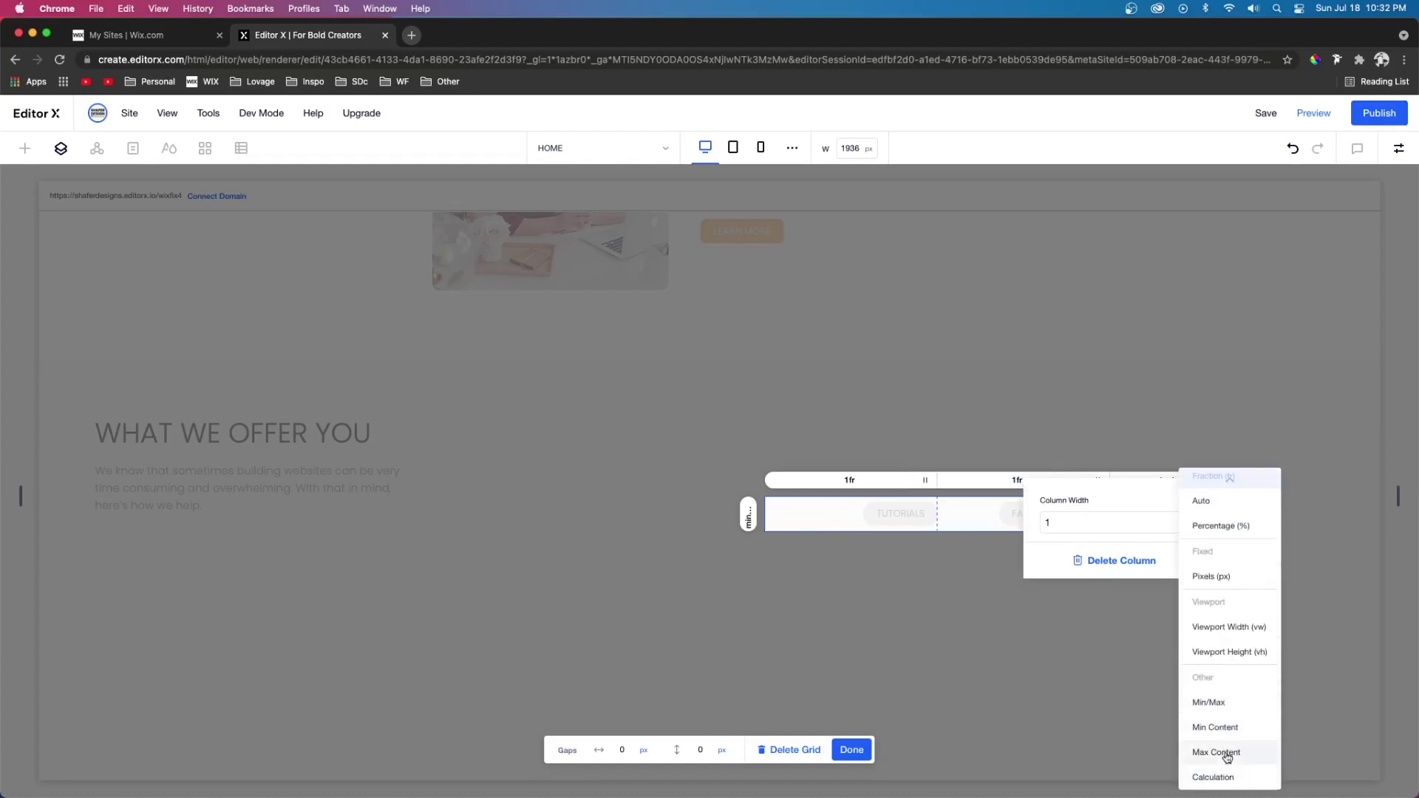
left_click(1229, 753)
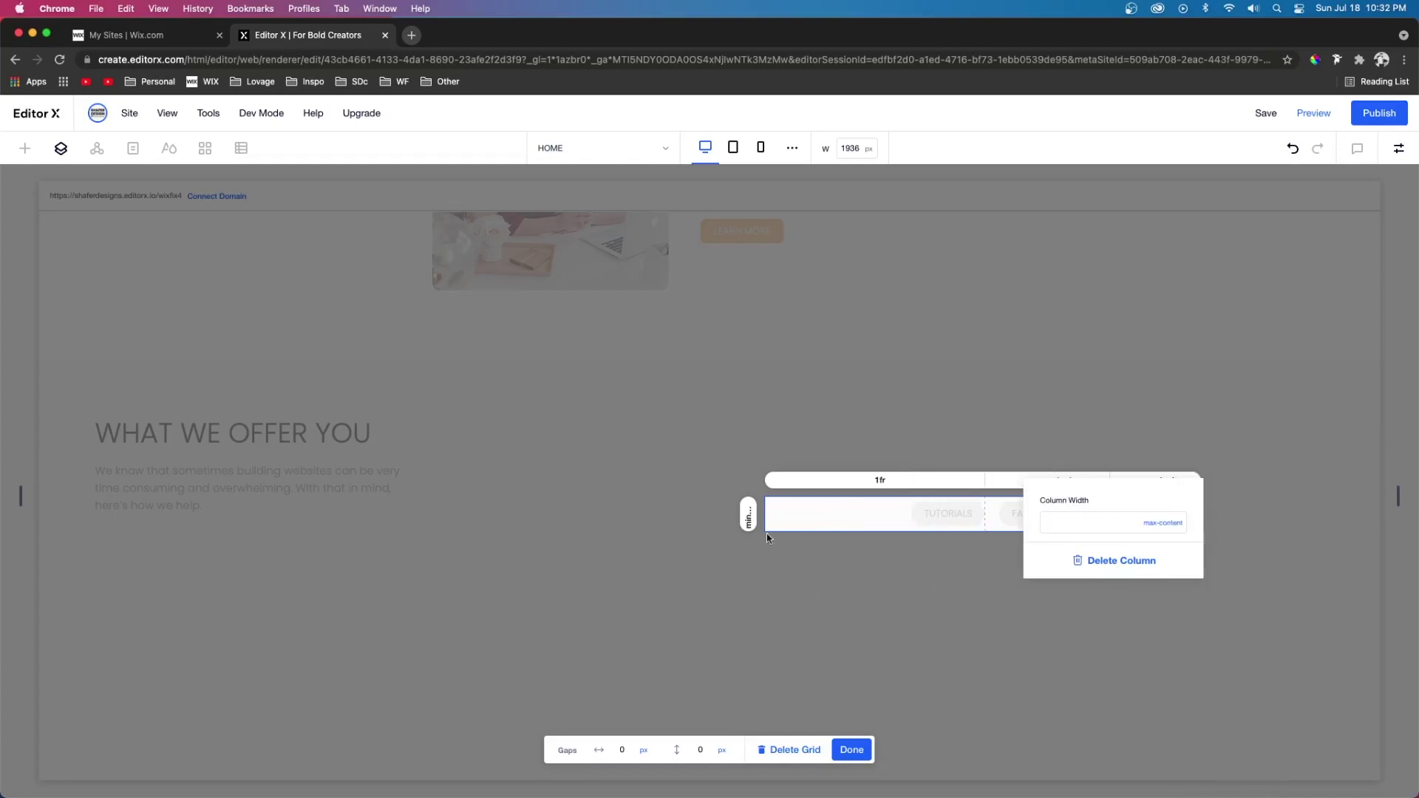
- Try a Max Content width on the grid's first column and undo that change
left_click(884, 483)
left_click(875, 482)
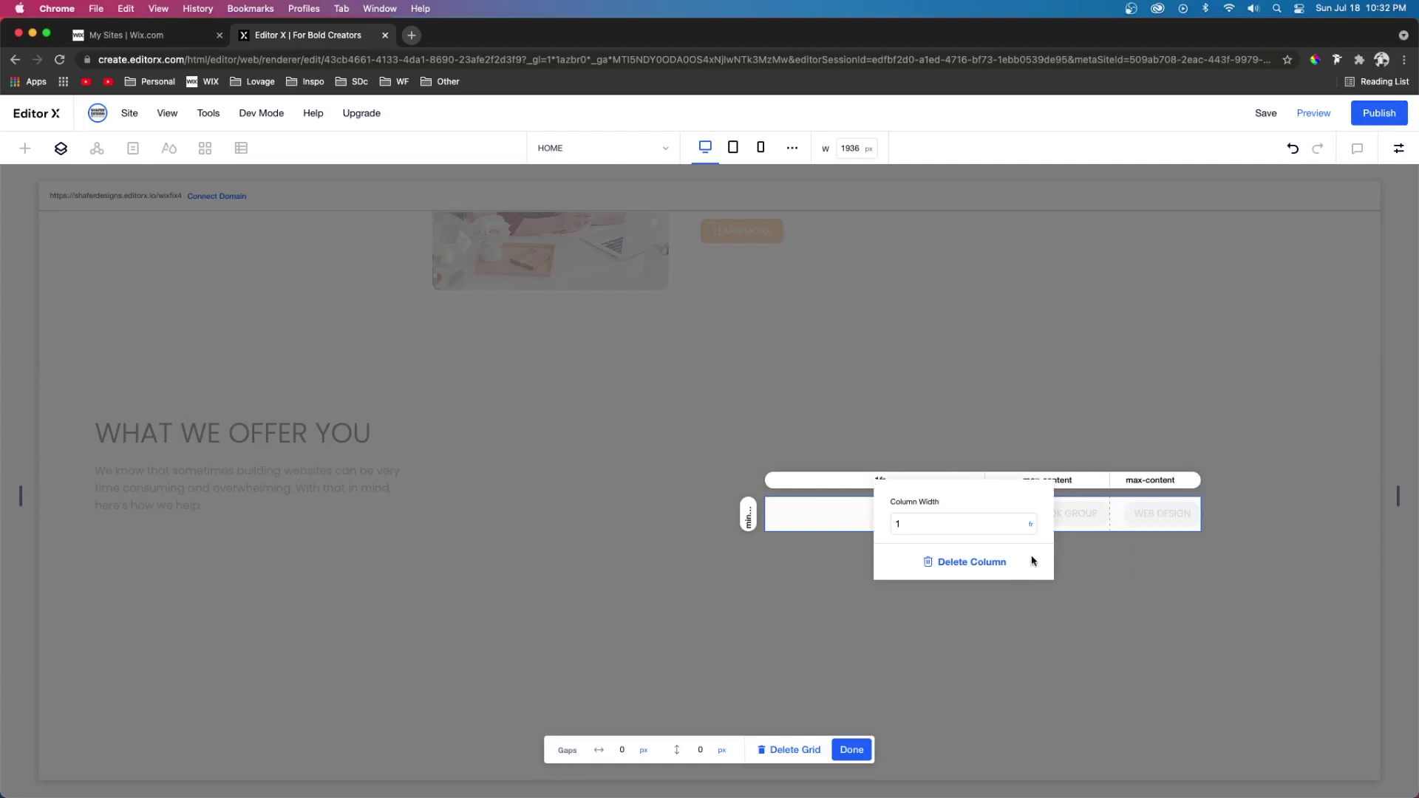
left_click(1033, 527)
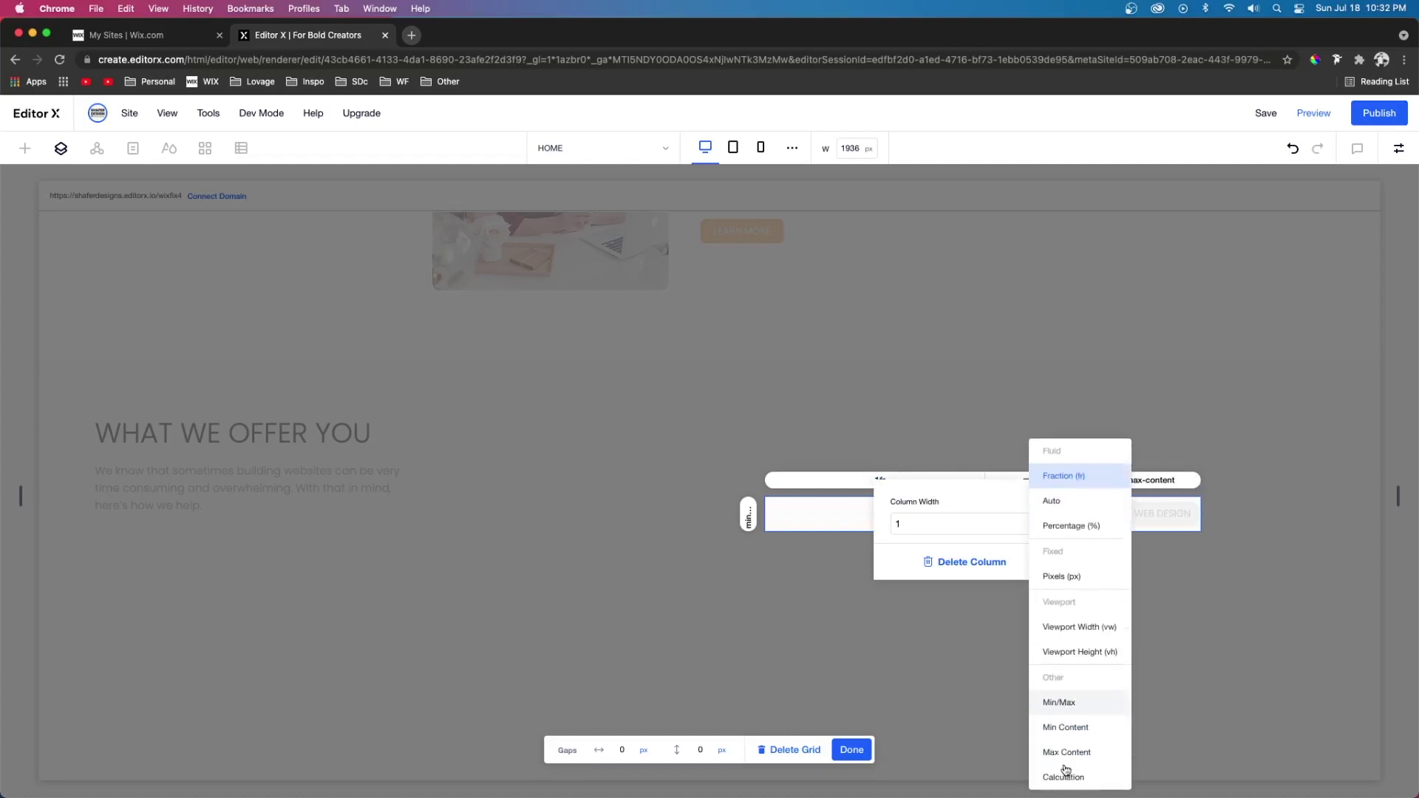
left_click(1067, 751)
left_click(1196, 654)
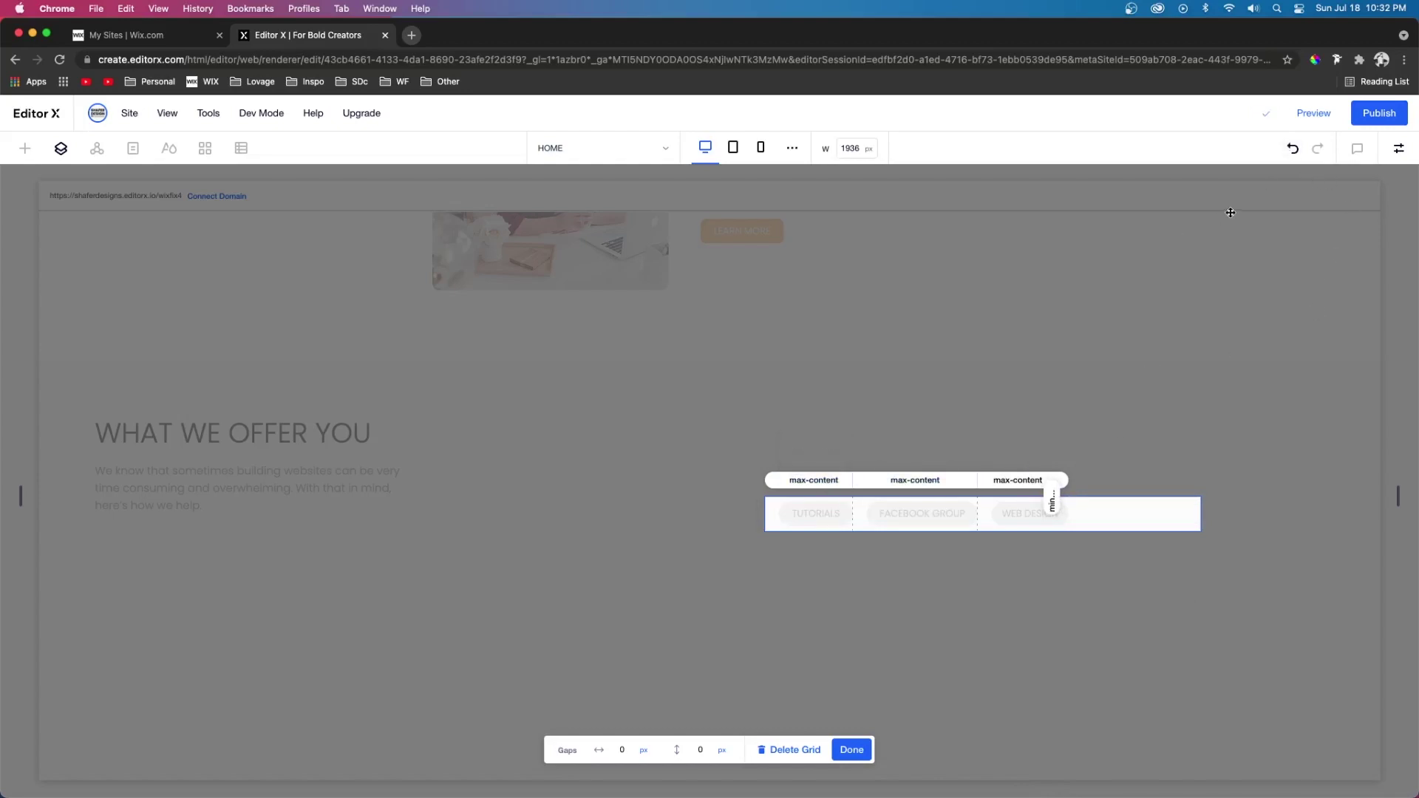
left_click(1303, 148)
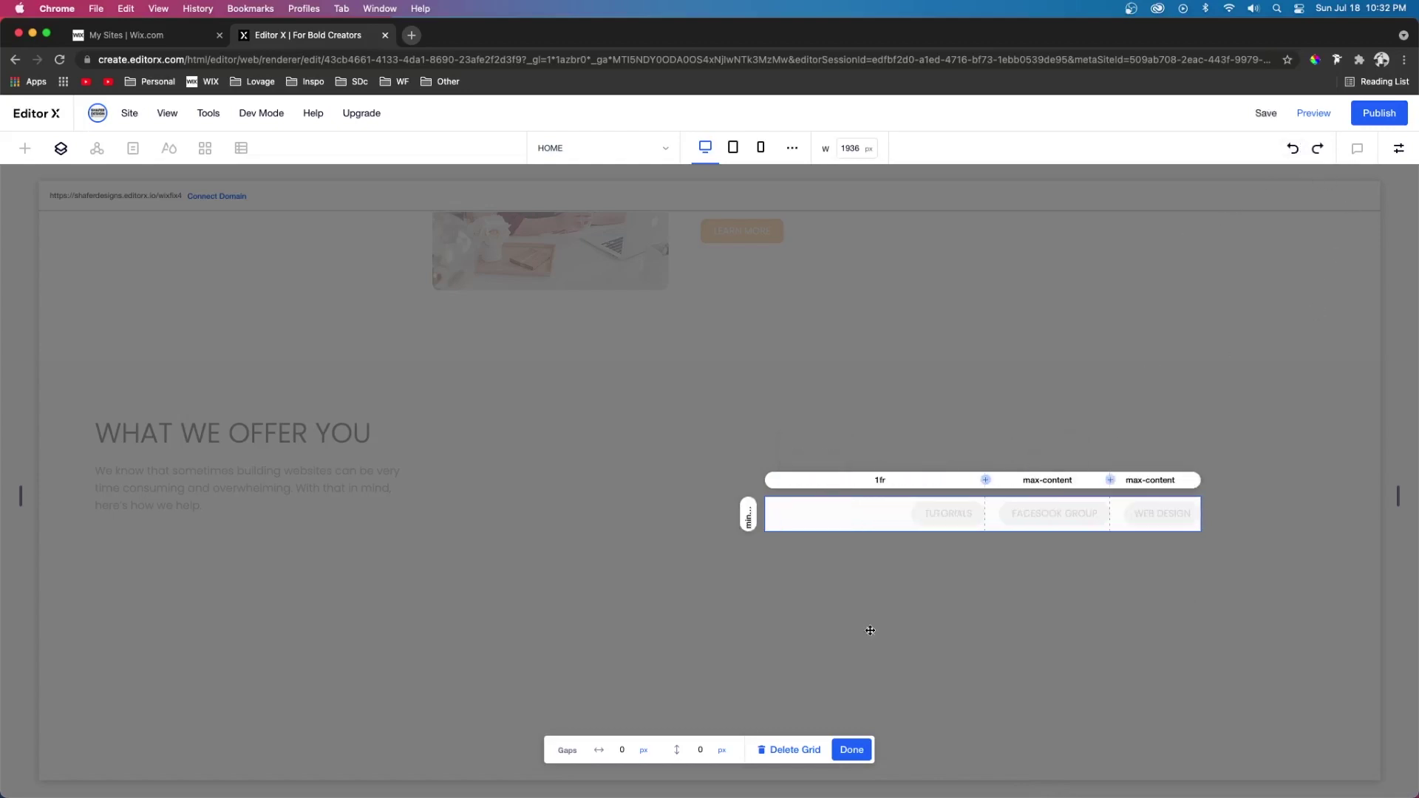
- Finish the grid editing, narrow the button container to about 49.8% so it fits its three buttons, and open its border settings
left_click(855, 749)
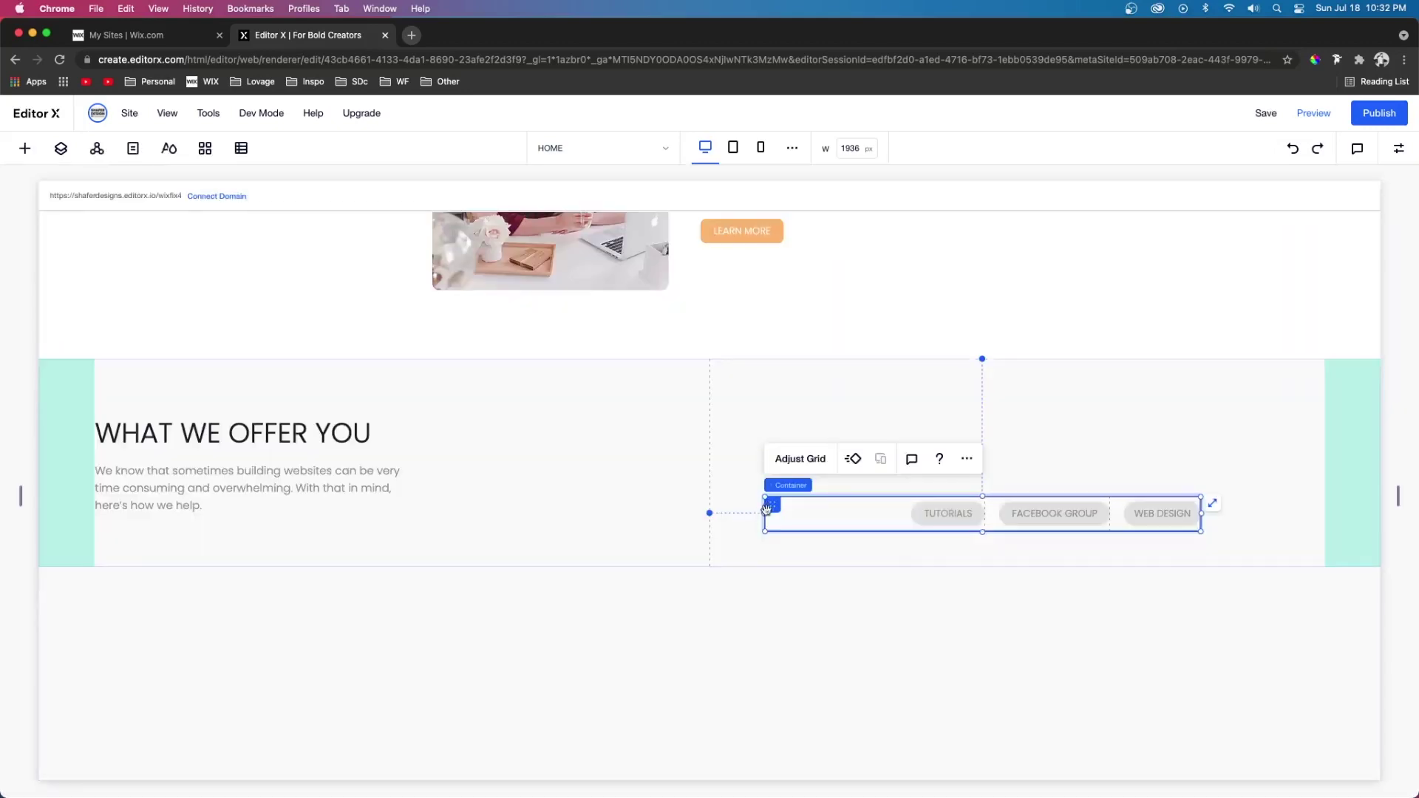
left_click_drag(765, 513, 894, 510)
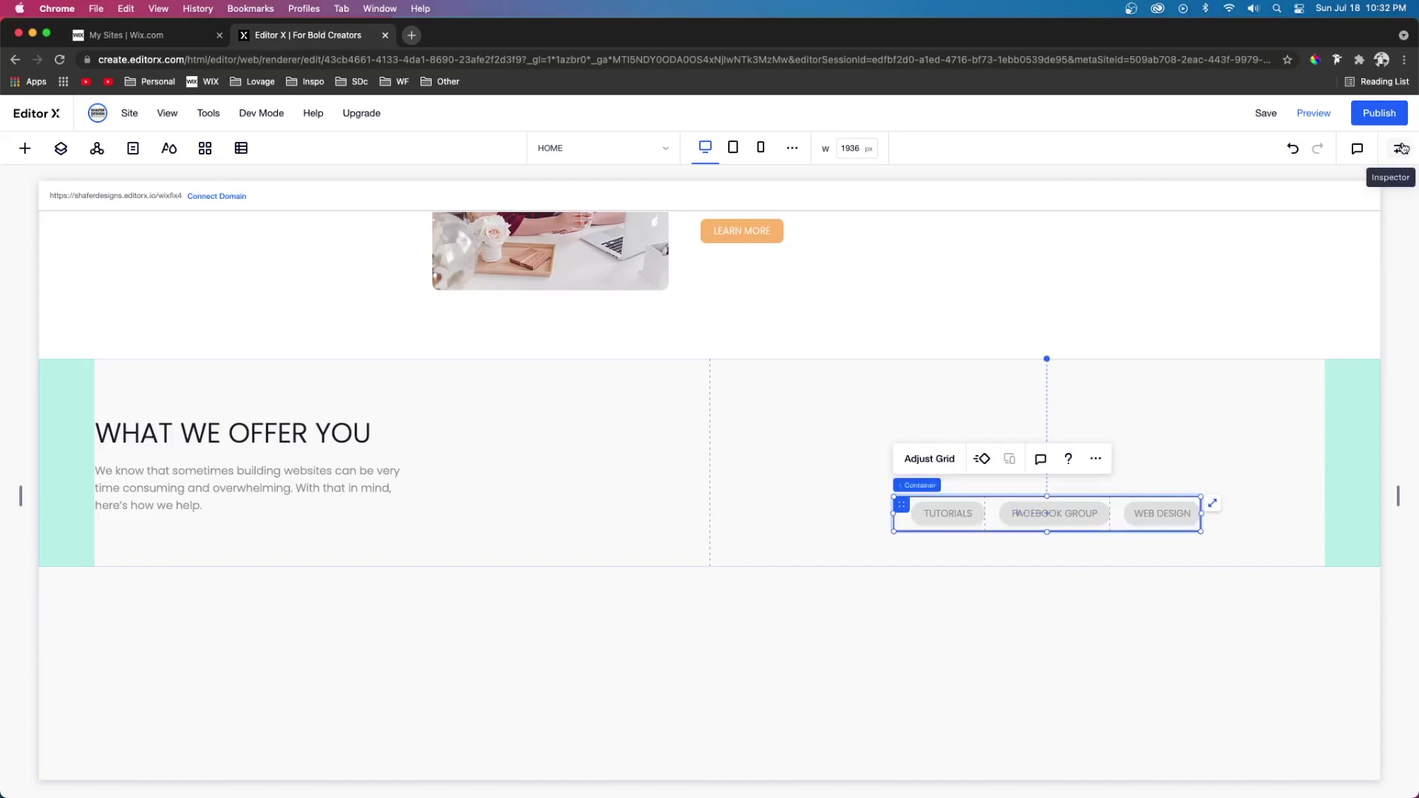
left_click(1328, 238)
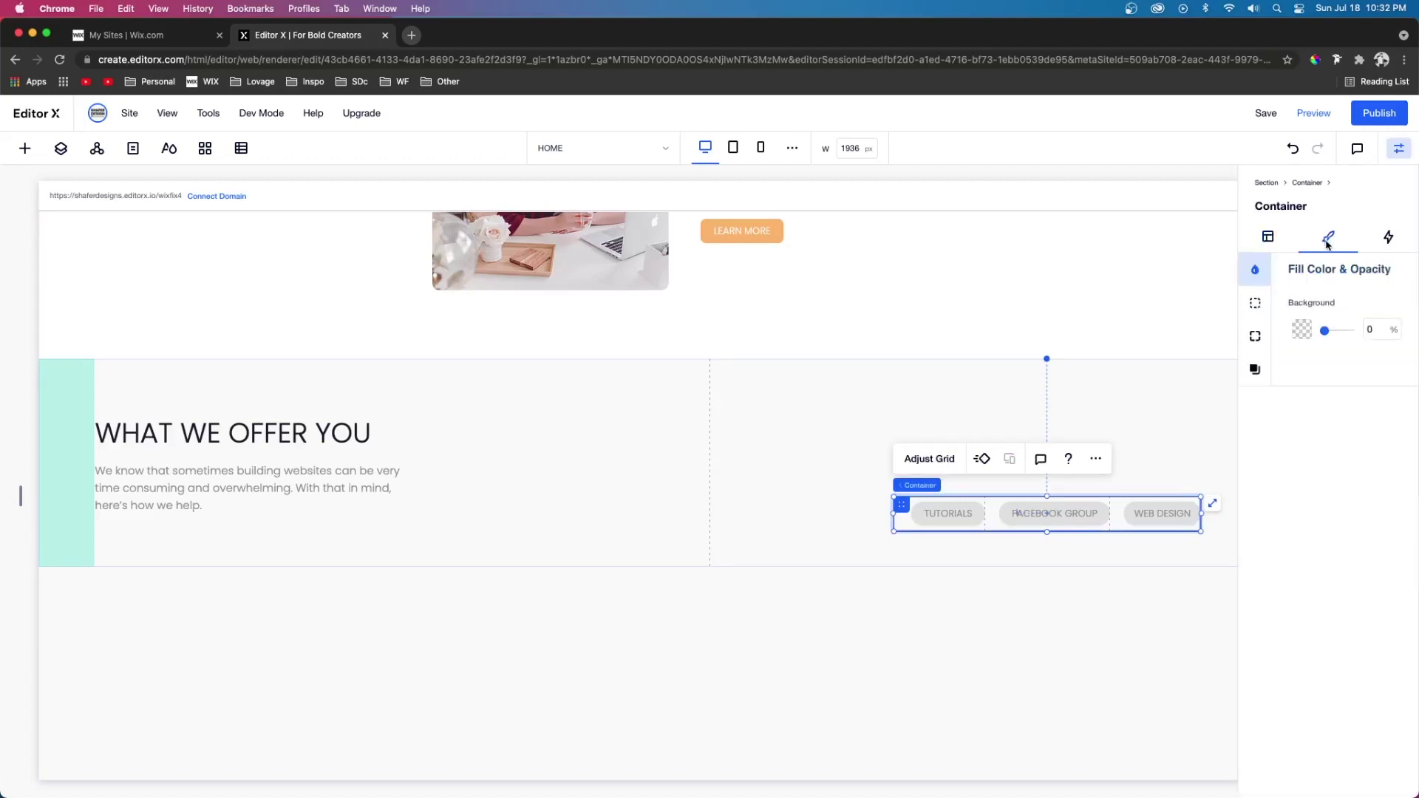
left_click(1257, 306)
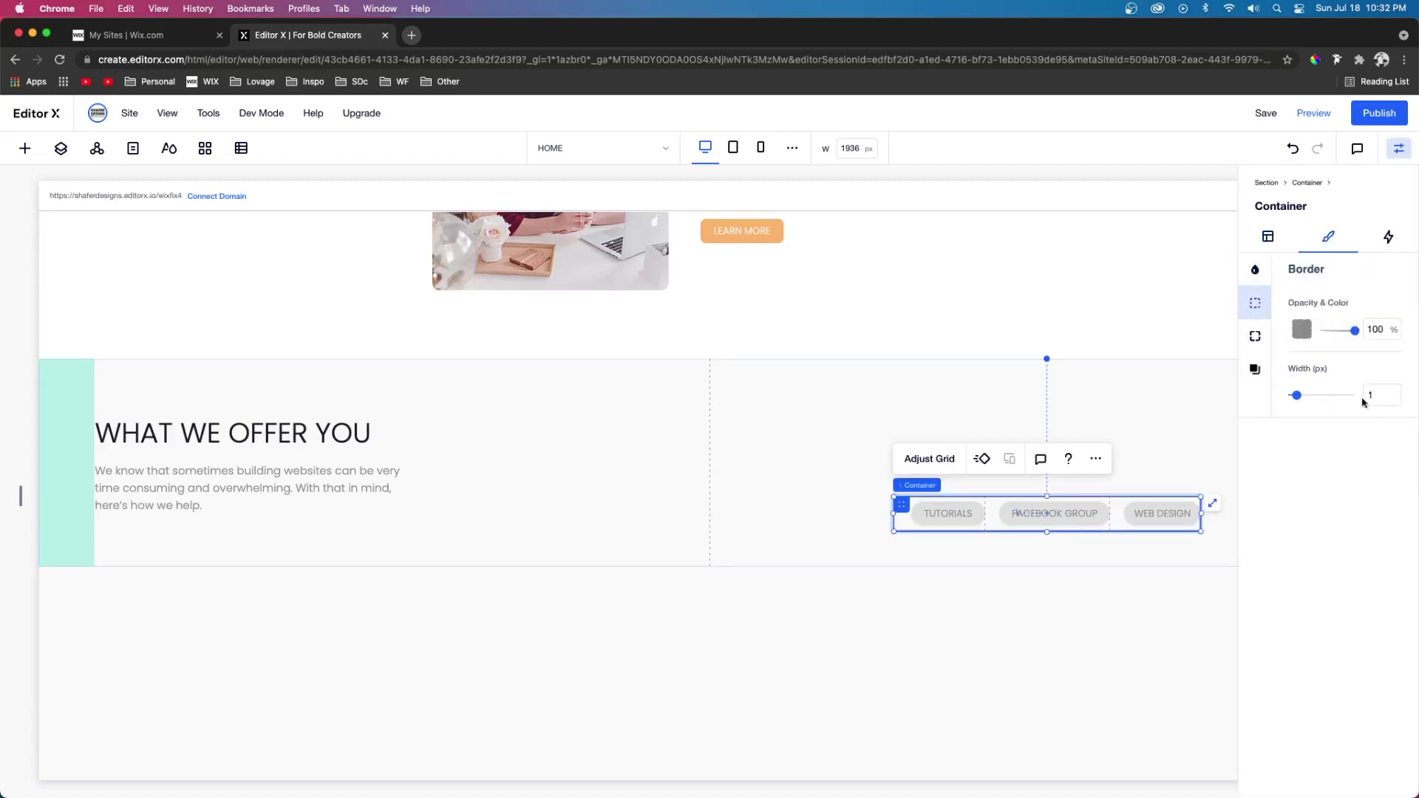
left_click(894, 507)
left_click(898, 505)
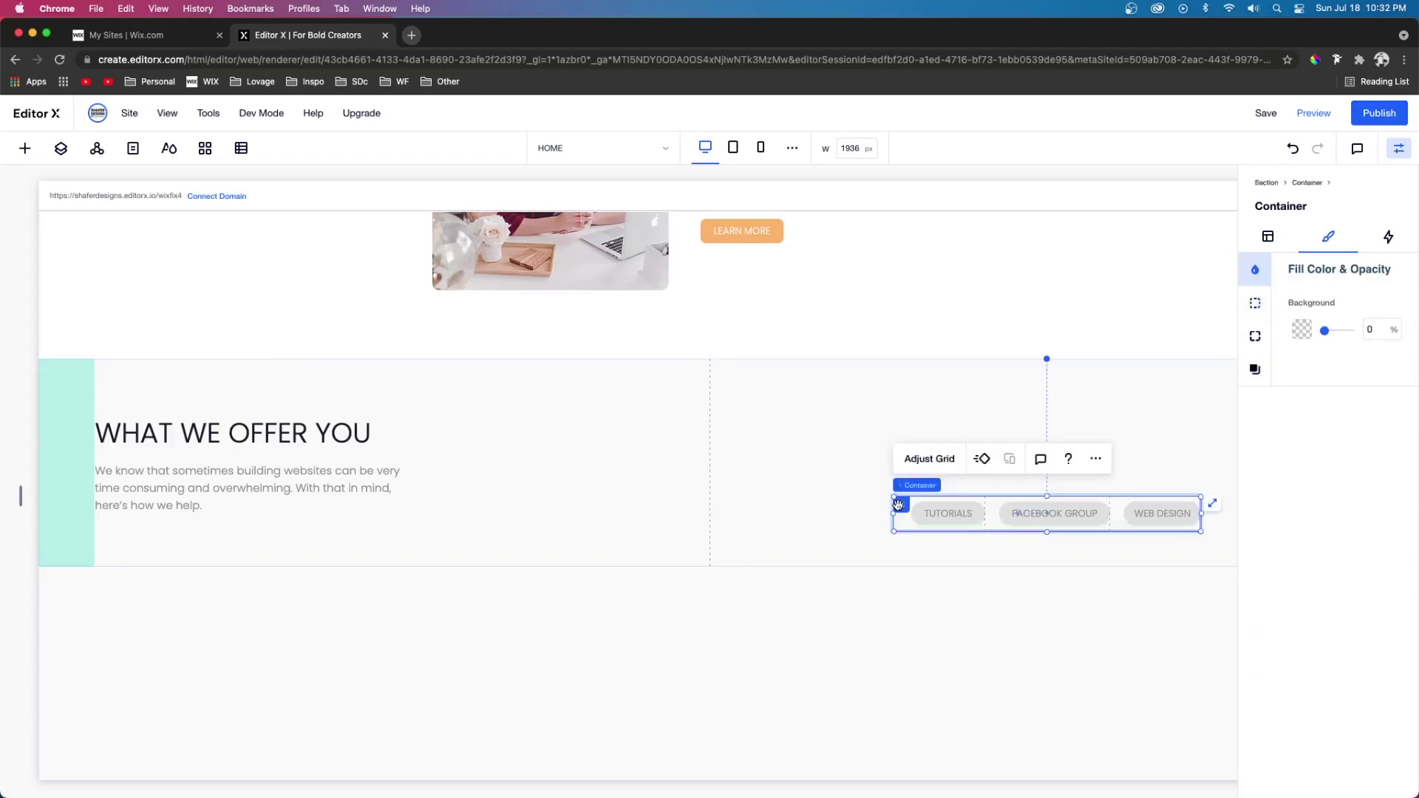
- Move the button container level with the WHAT WE OFFER YOU heading and dock it to the right side, vertically centred, with a 0% right margin
left_click_drag(900, 505, 868, 425)
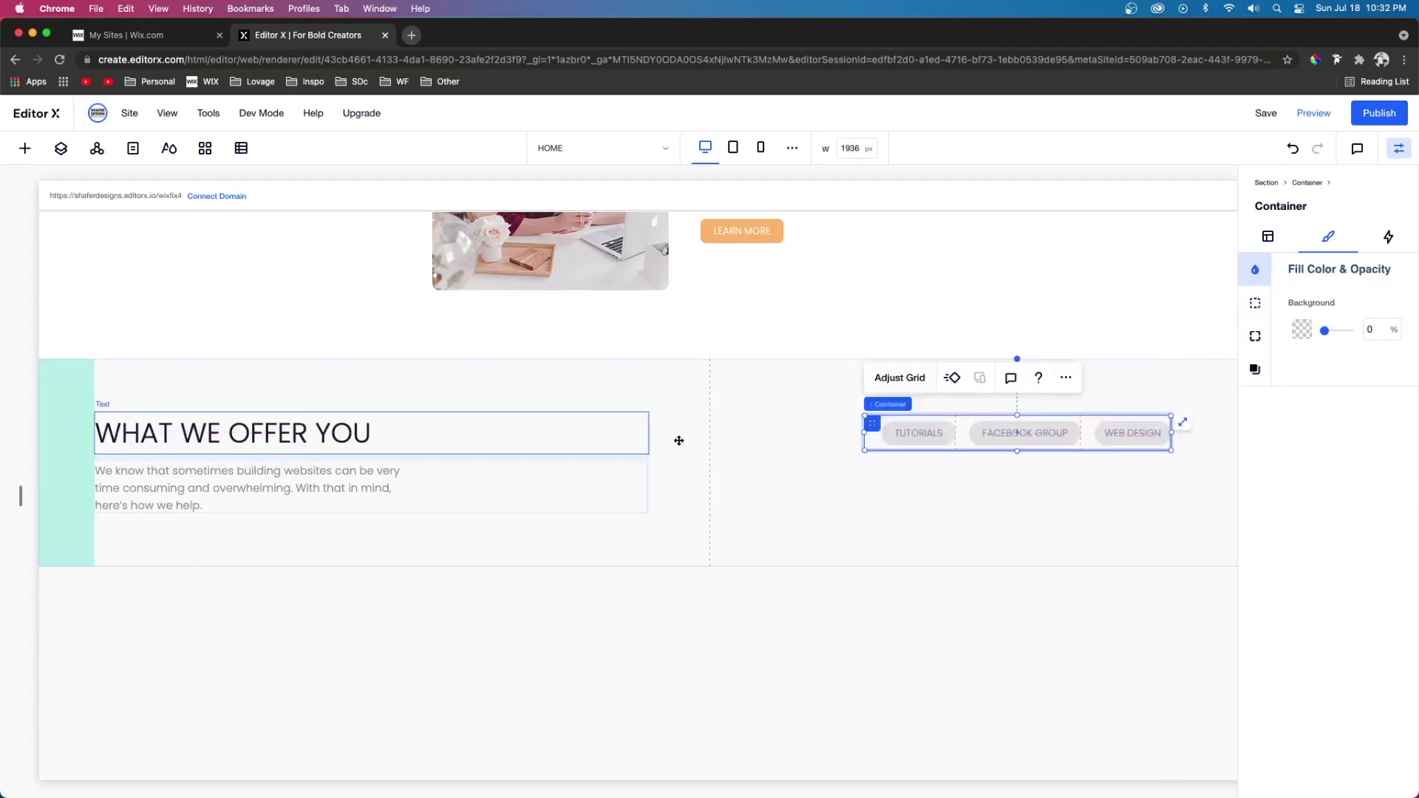
scroll(636, 480, "right", 5)
left_click(1265, 244)
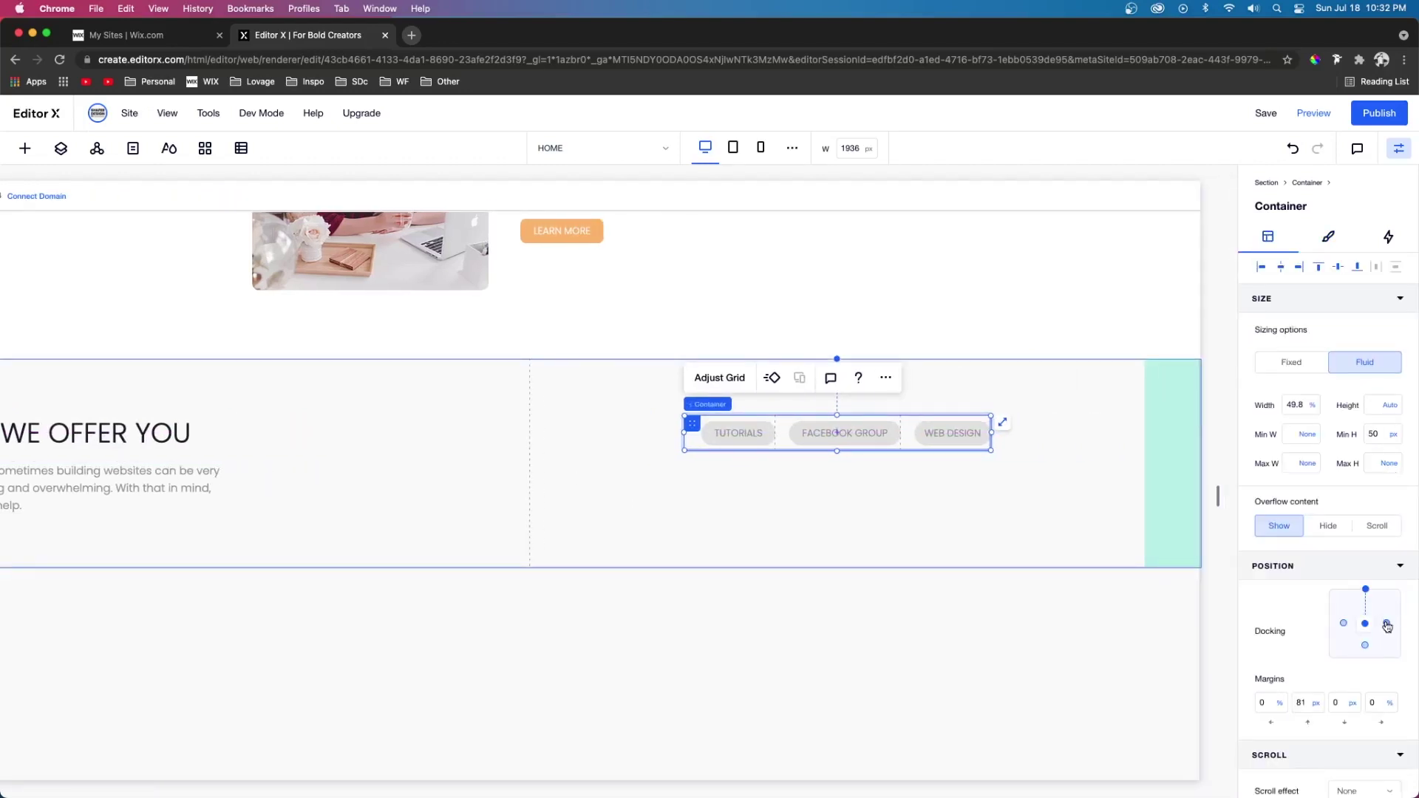
left_click(1366, 590)
key("Return")
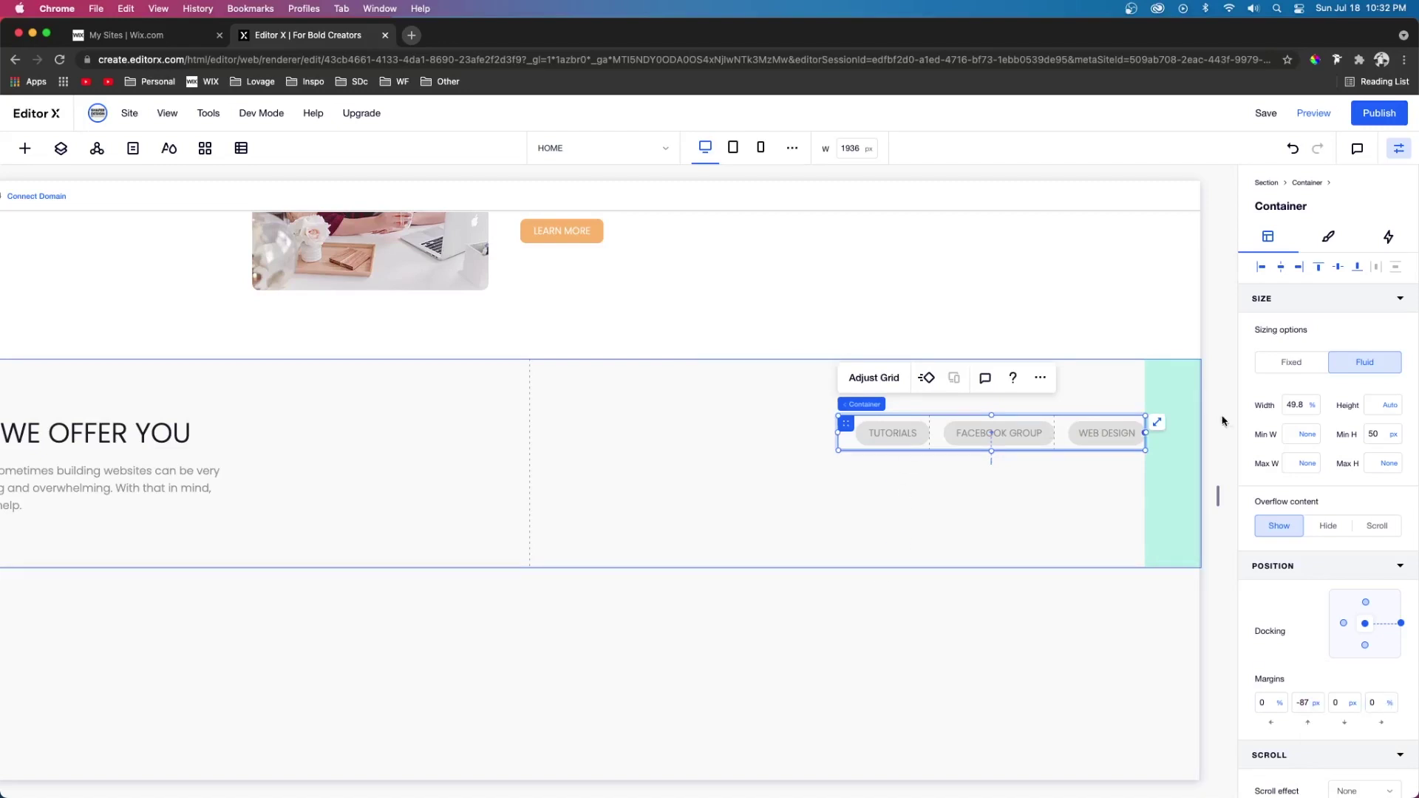
- Set the scroll effect of the container holding the WHAT WE OFFER YOU heading and buttons to Sticky
left_click(746, 462)
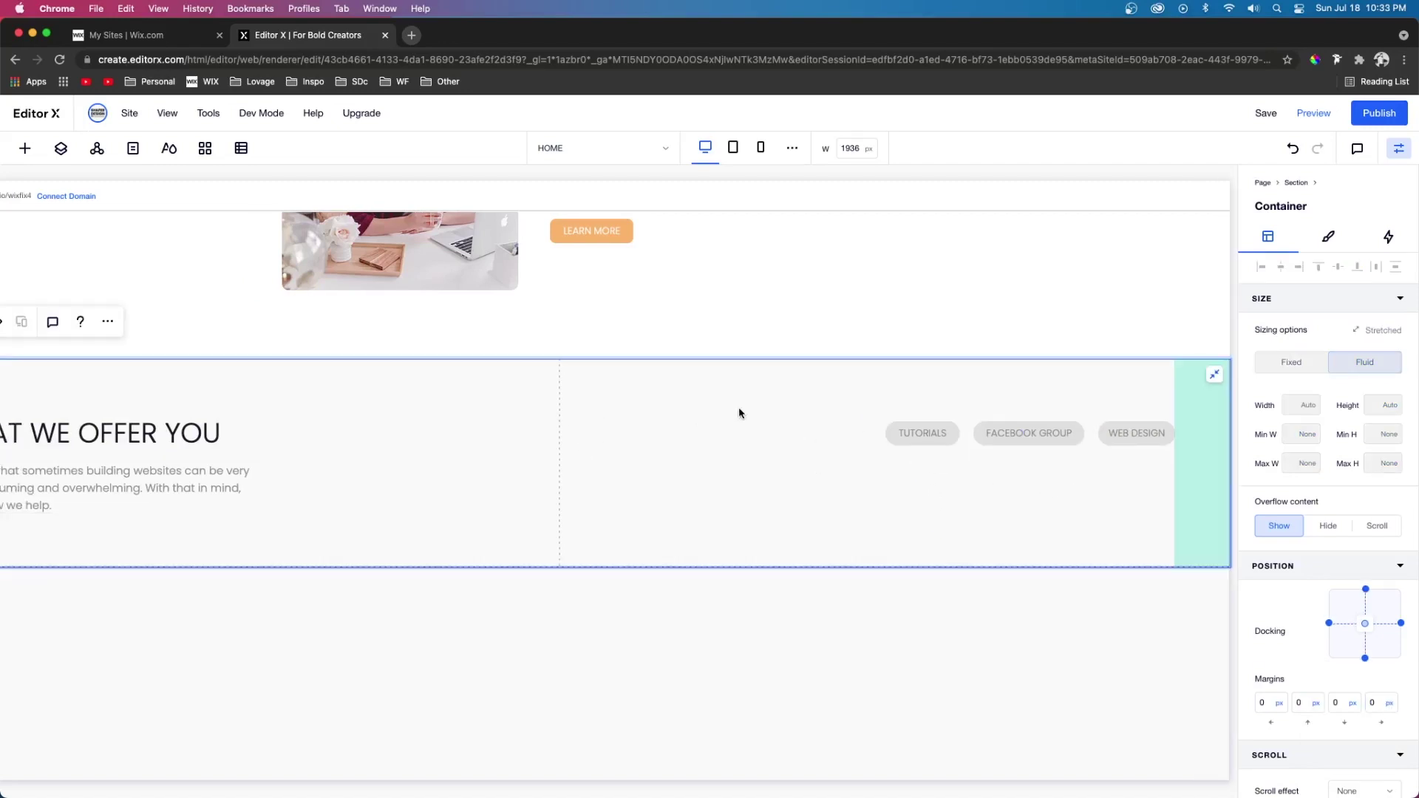
scroll(1368, 513, "down", 5)
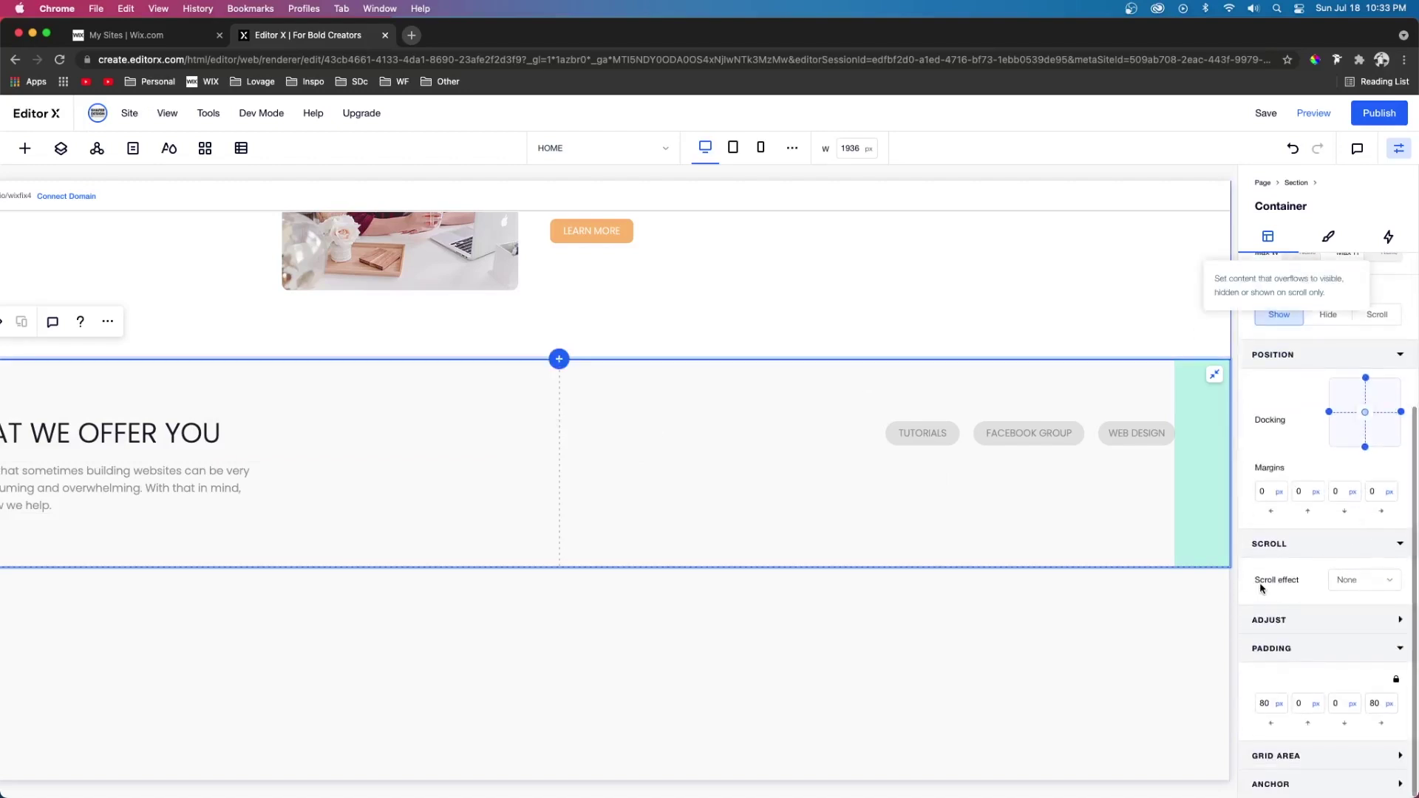
left_click(1381, 582)
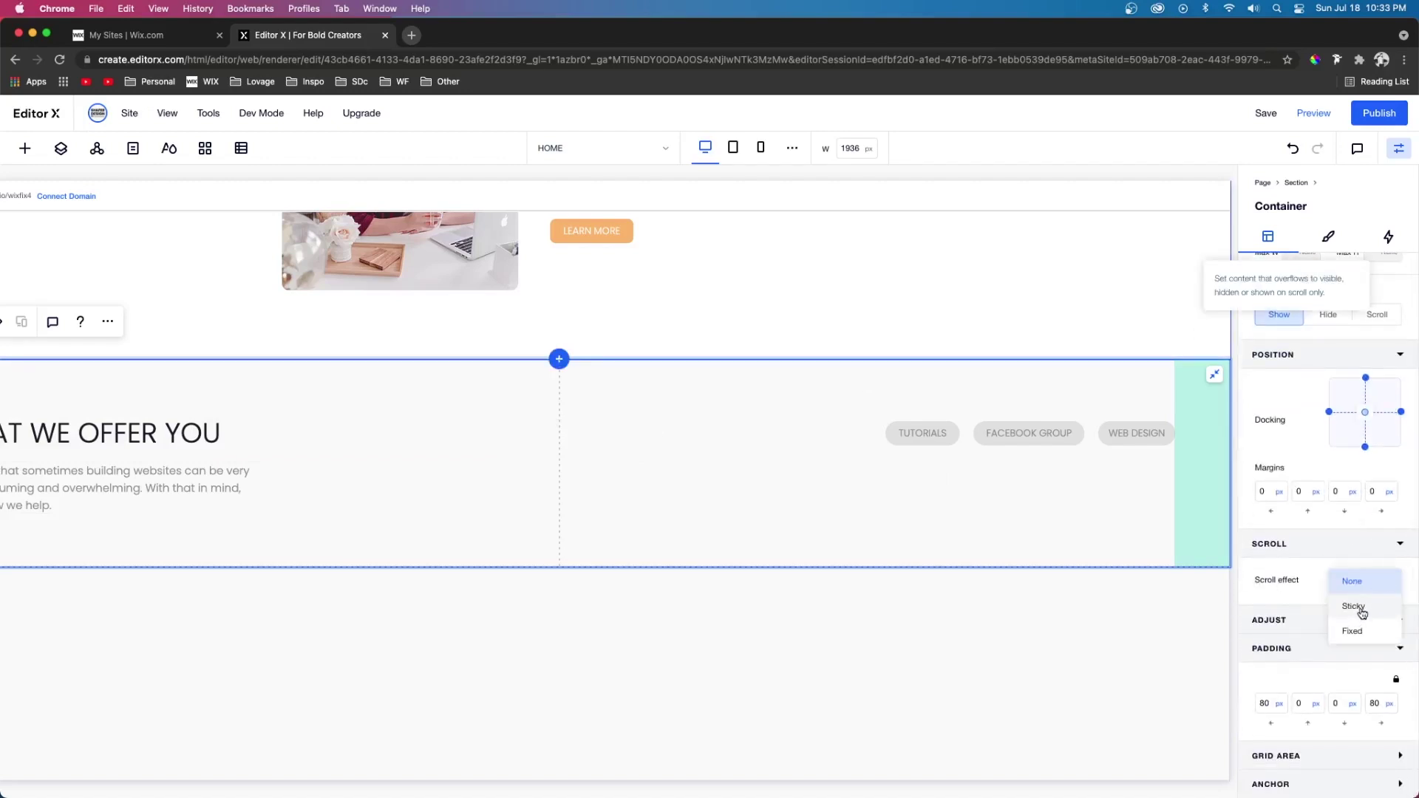
left_click(1363, 608)
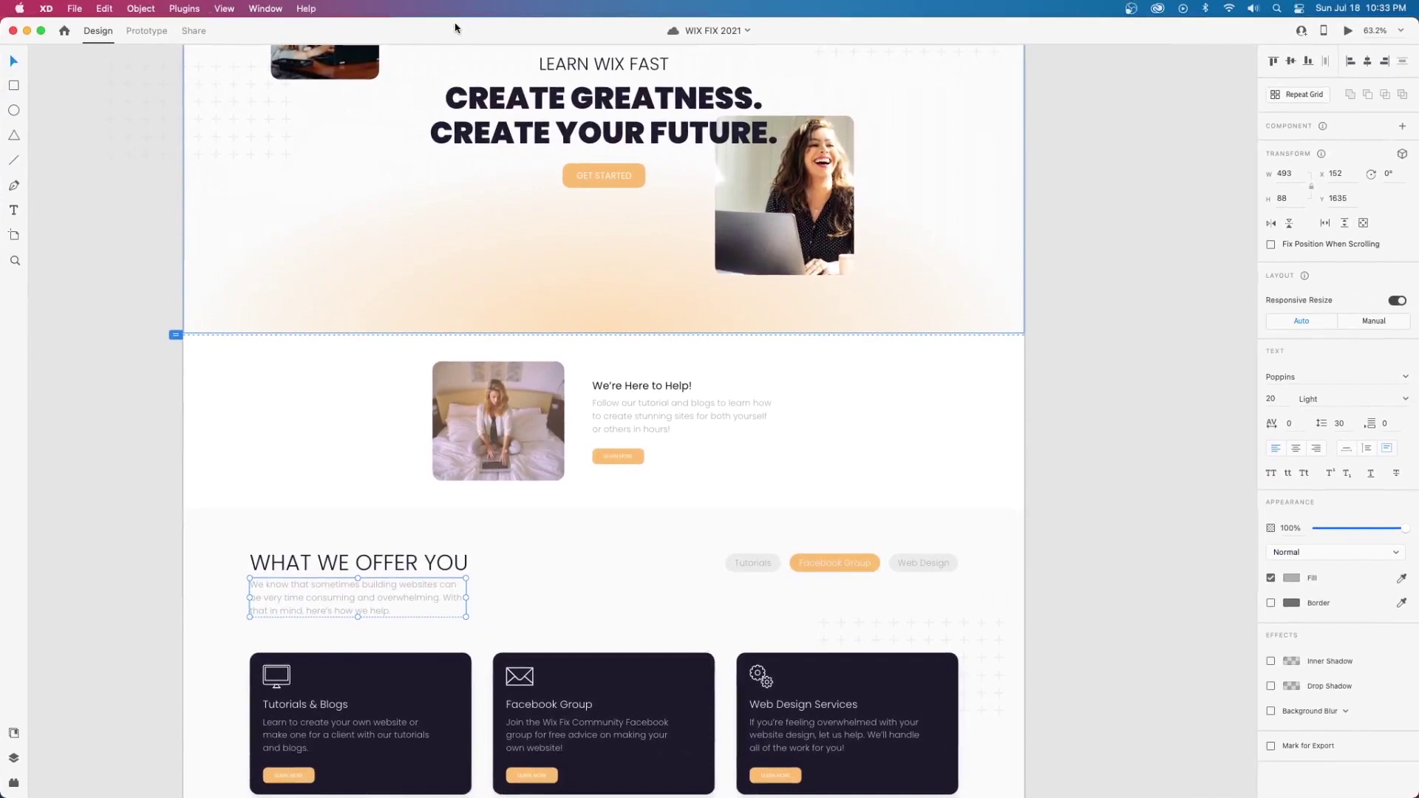
- Switch to Adobe XD and examine the service cards below WHAT WE OFFER YOU in the mockup
scroll(538, 316, "down", 1)
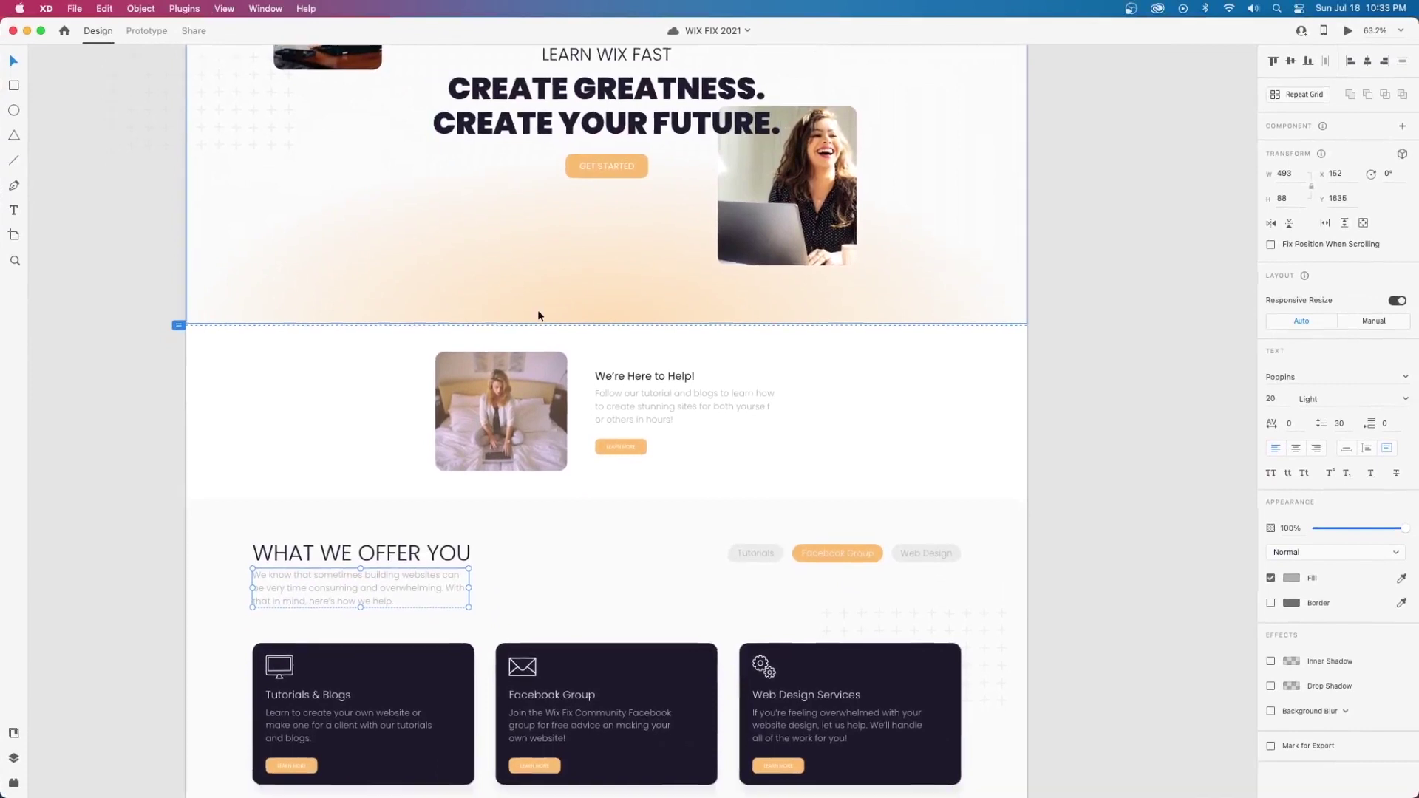
scroll(538, 316, "down", 5)
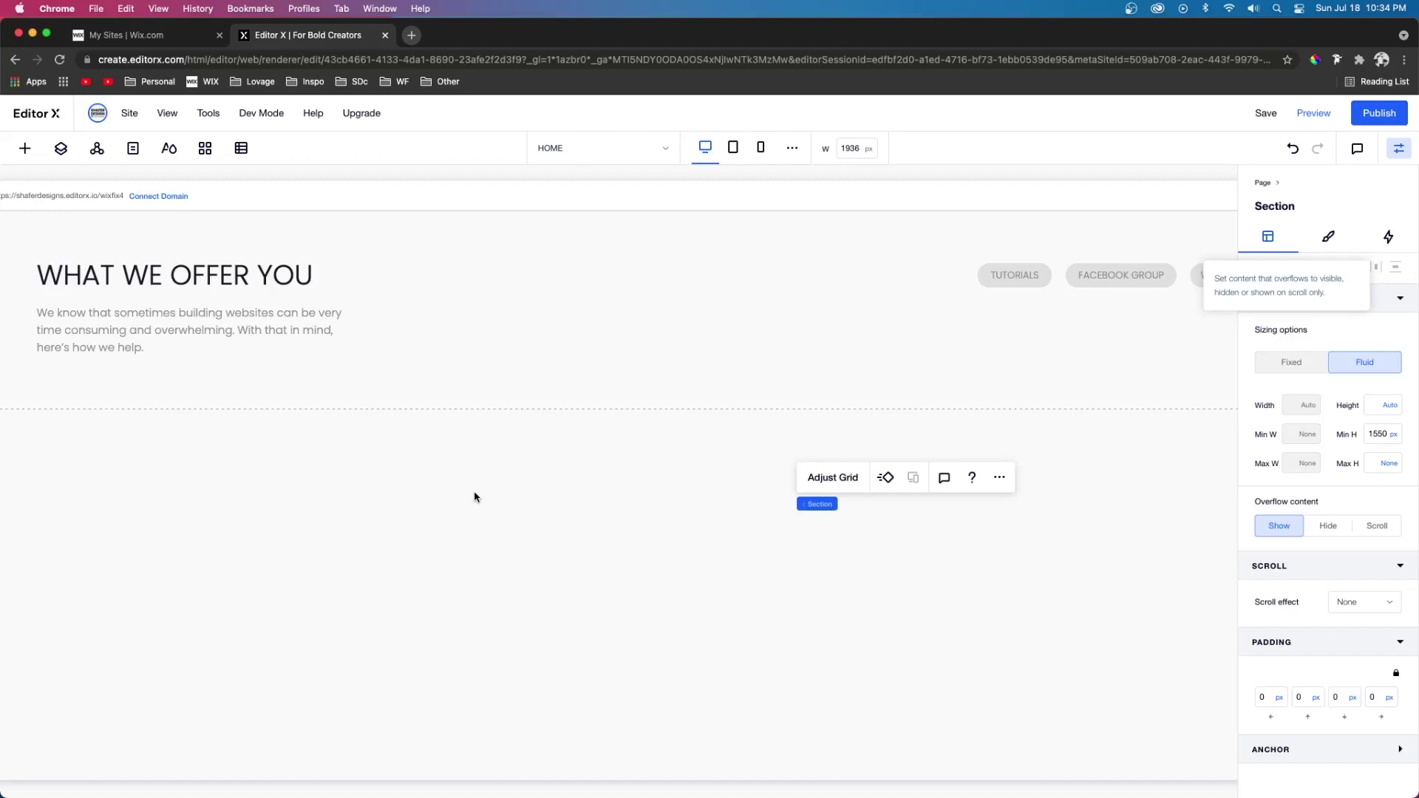
- Examine how the WHAT WE OFFER YOU header and the three service cards behave while scrolling the desktop preview
scroll(488, 521, "up", 2)
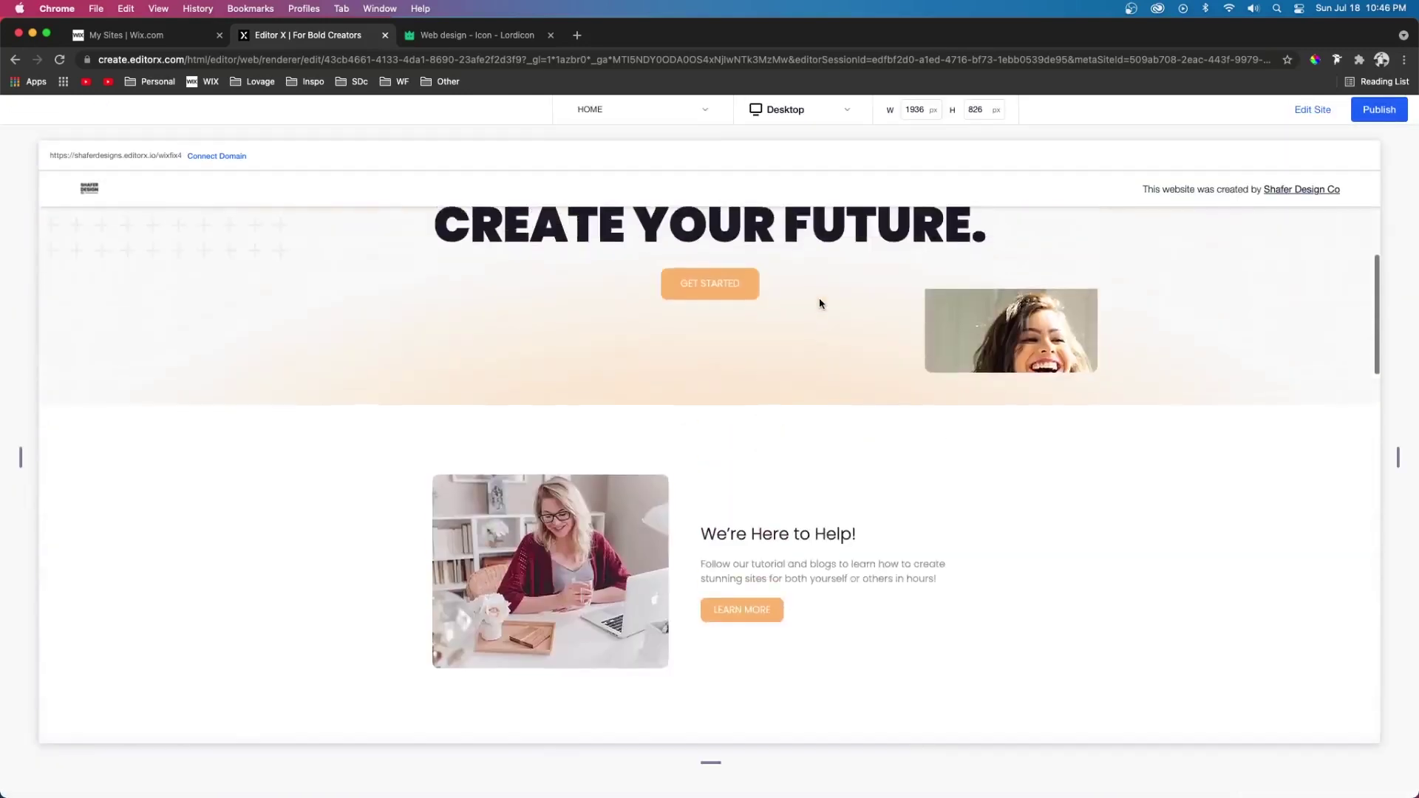
scroll(818, 304, "down", 5)
scroll(819, 303, "down", 3)
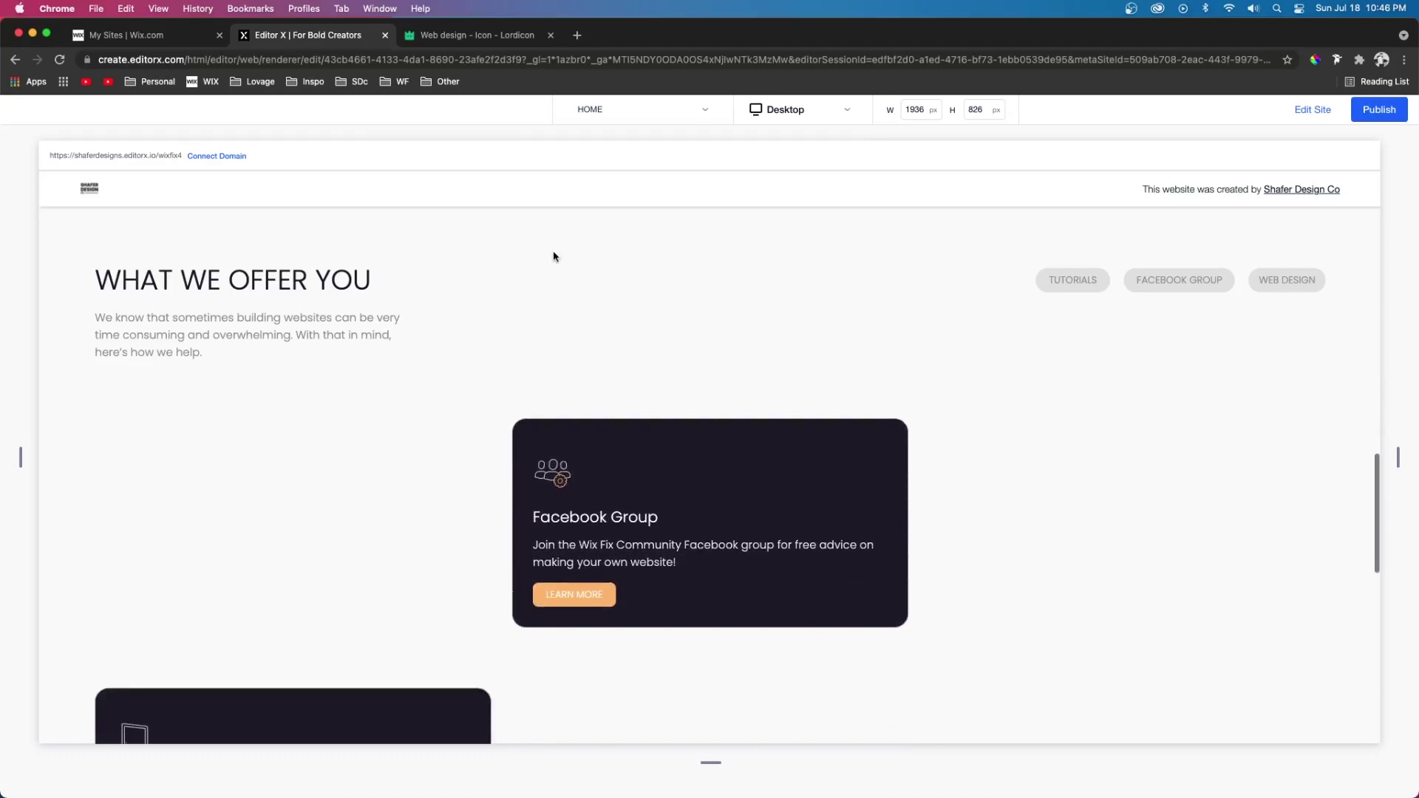
scroll(553, 256, "down", 5)
scroll(505, 509, "down", 2)
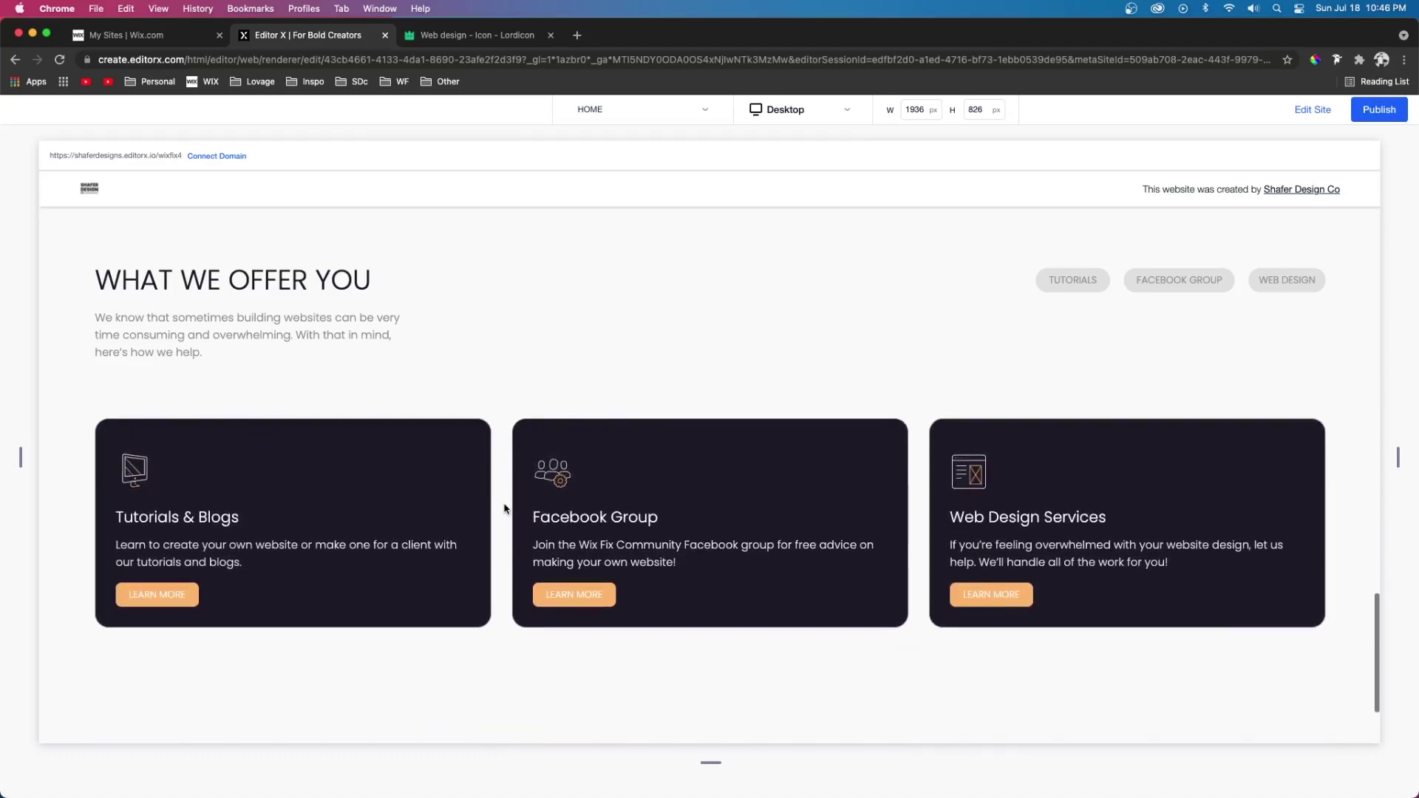
scroll(505, 509, "down", 1)
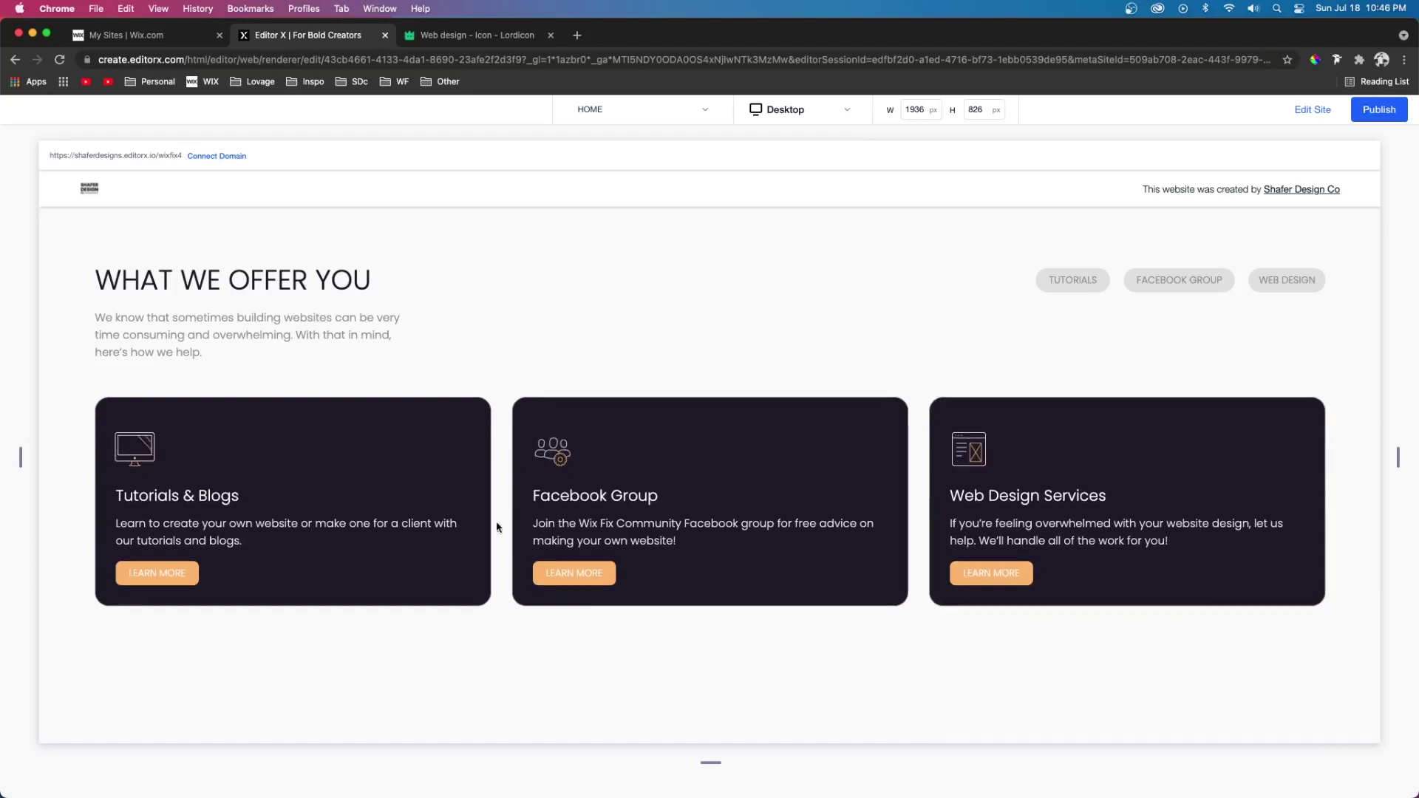
- Examine the animated icons on the three service cards in the desktop preview
scroll(468, 278, "up", 1)
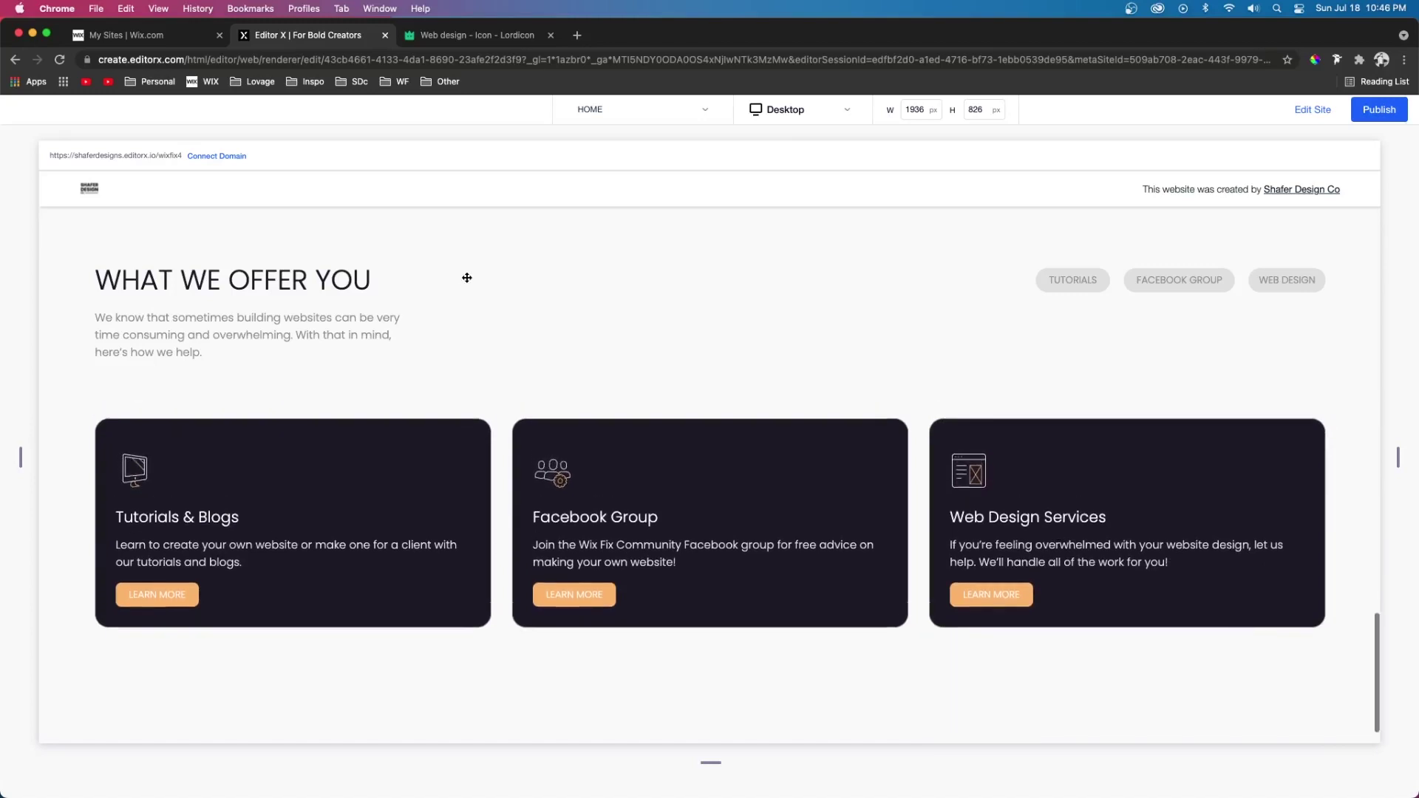
scroll(467, 278, "down", 1)
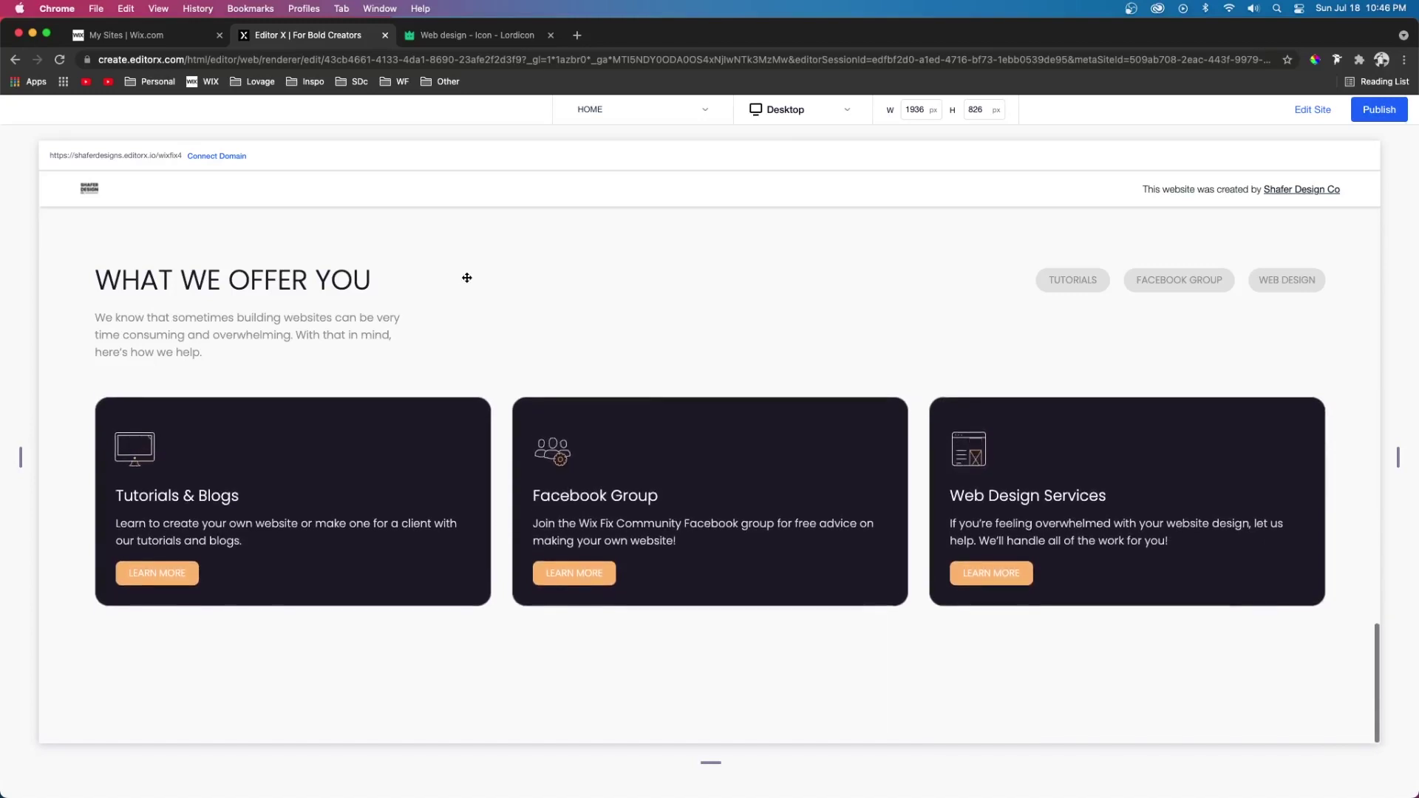
scroll(467, 278, "up", 1)
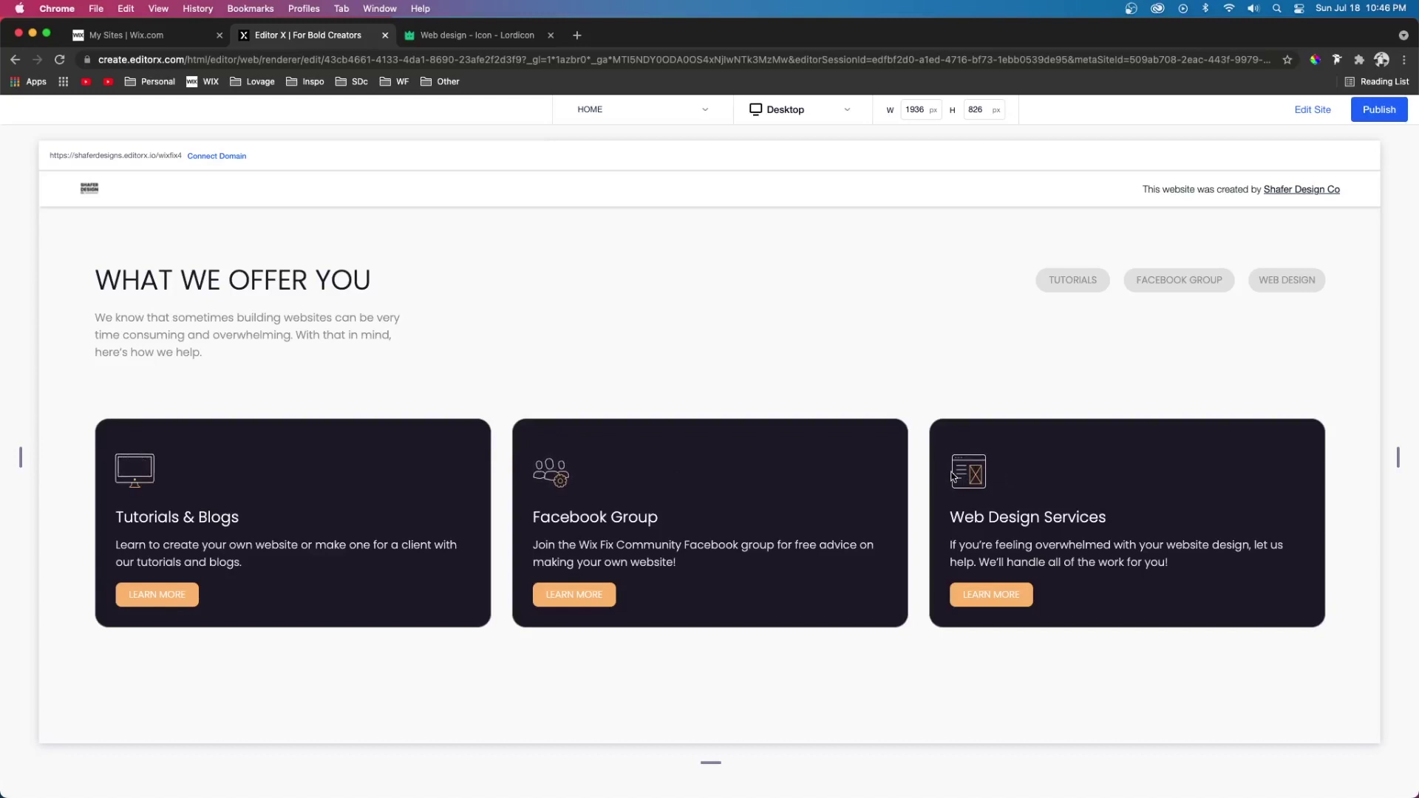
- Switch to the Lordicon site, look through its homepage from the animated icon library to the integrations, and close the site
left_click(426, 38)
left_click(304, 118)
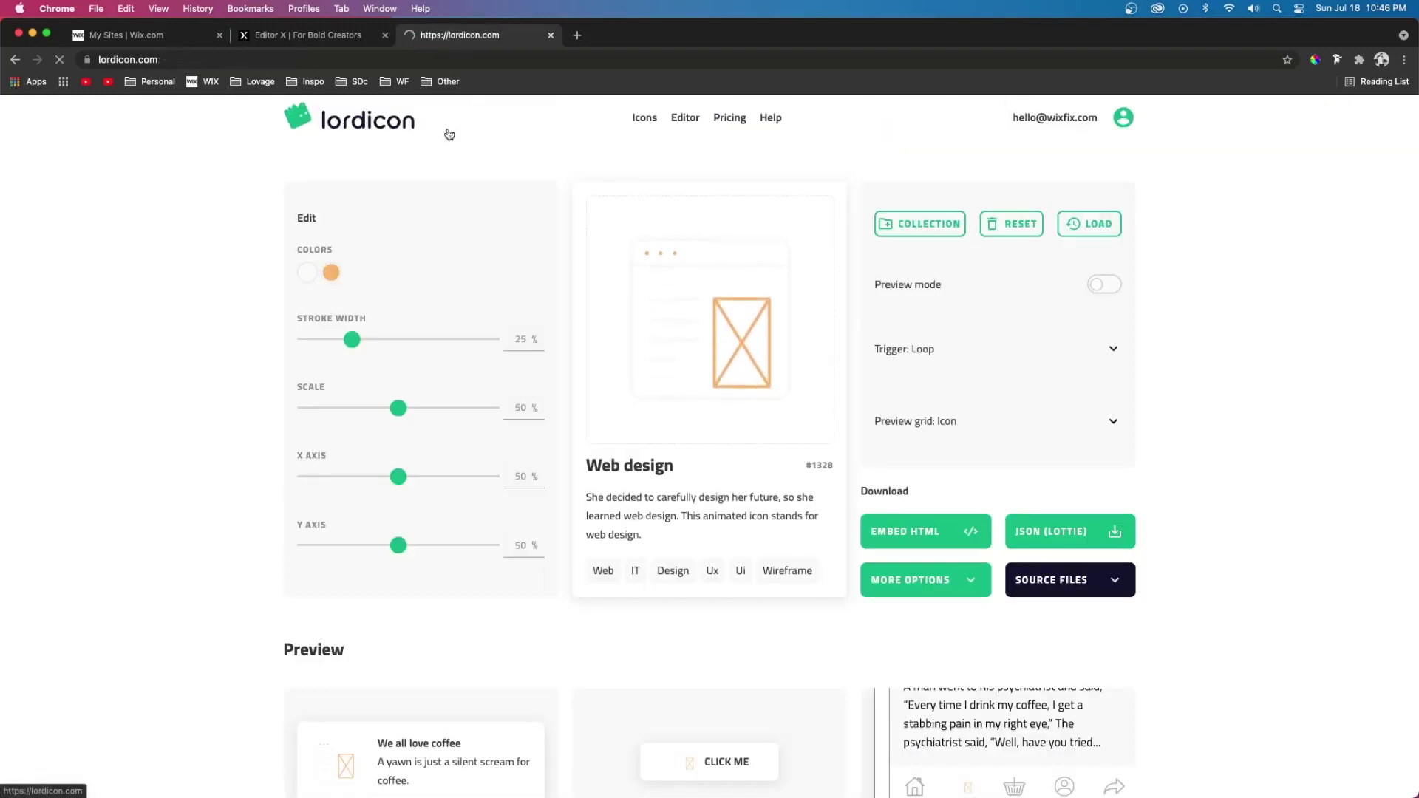
scroll(1134, 374, "down", 10)
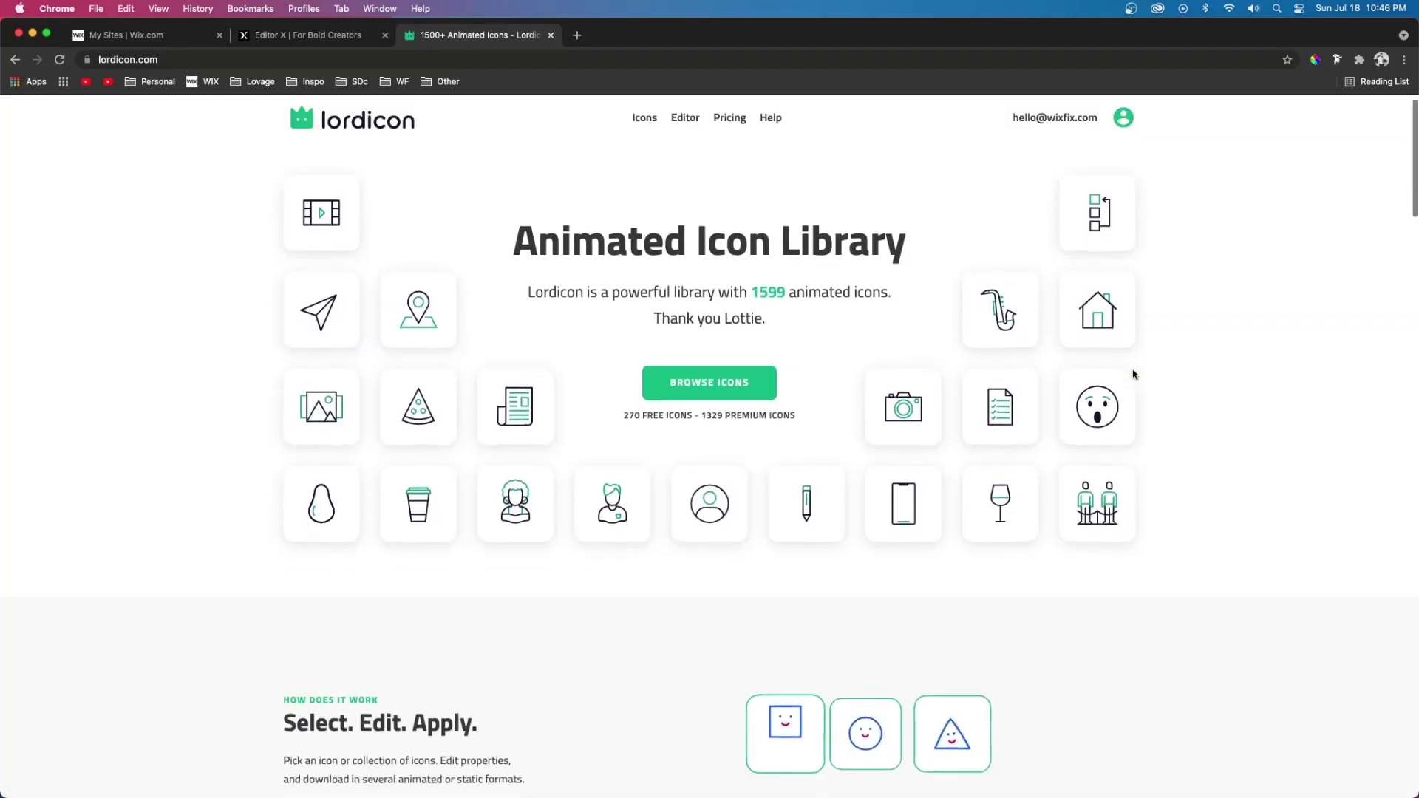
scroll(1135, 374, "down", 18)
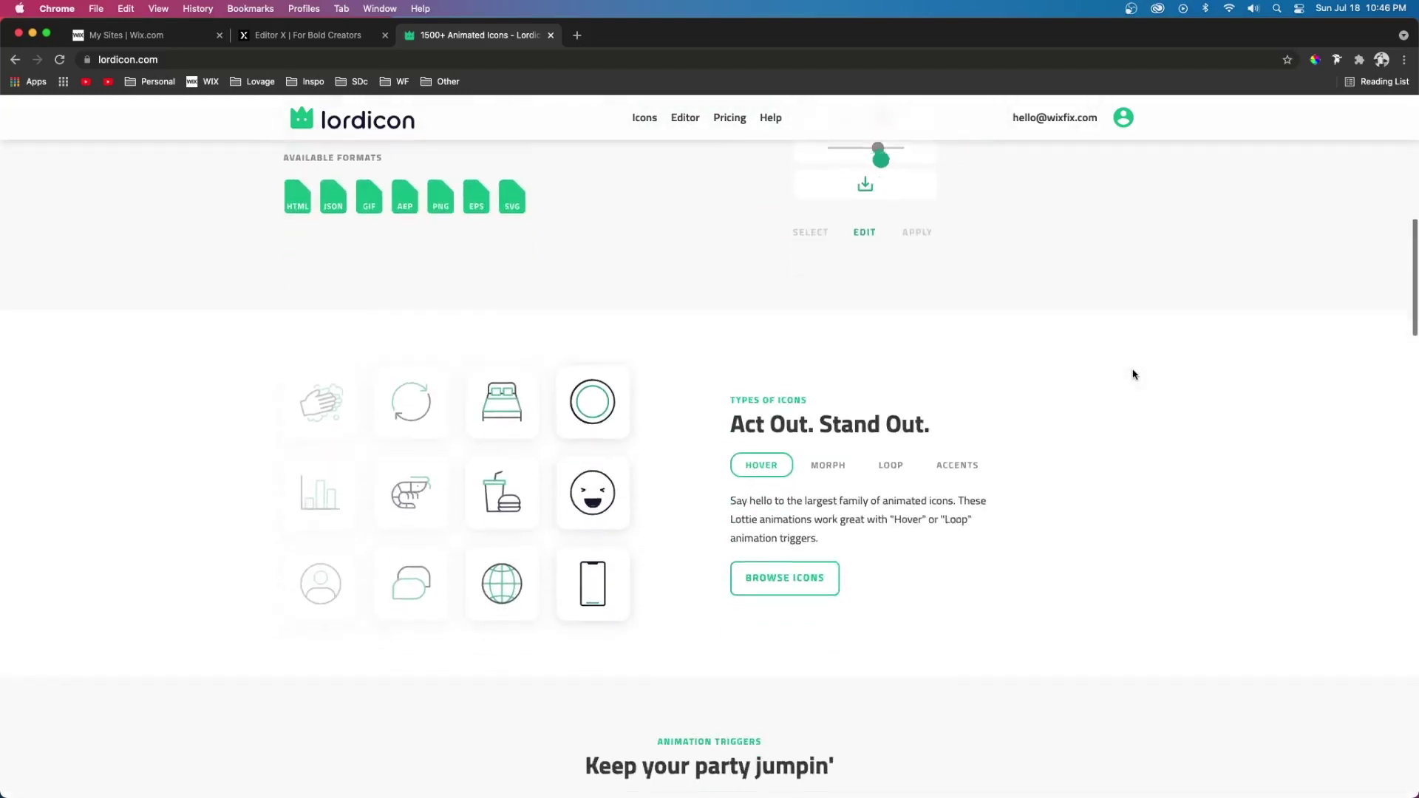
scroll(1134, 375, "down", 3)
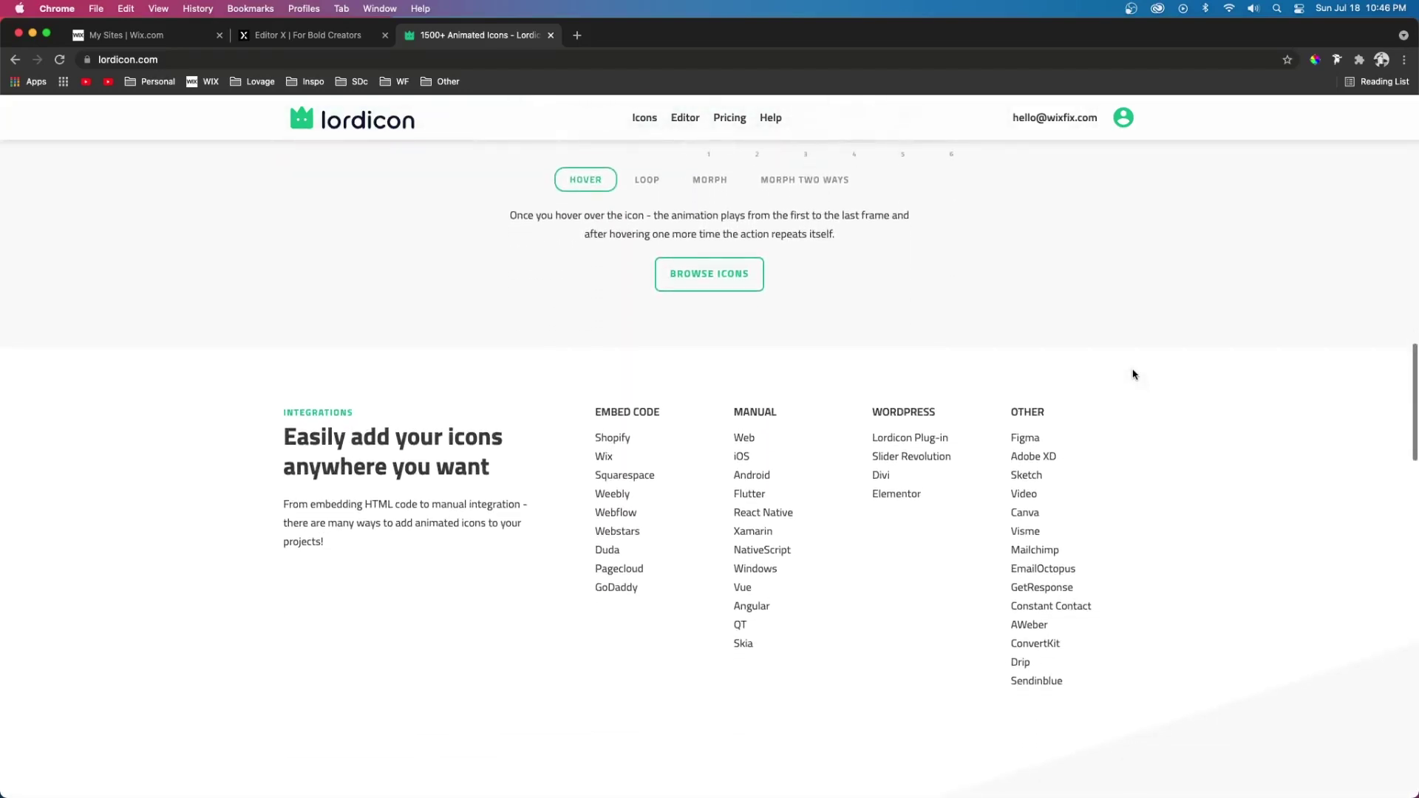
scroll(1134, 374, "up", 20)
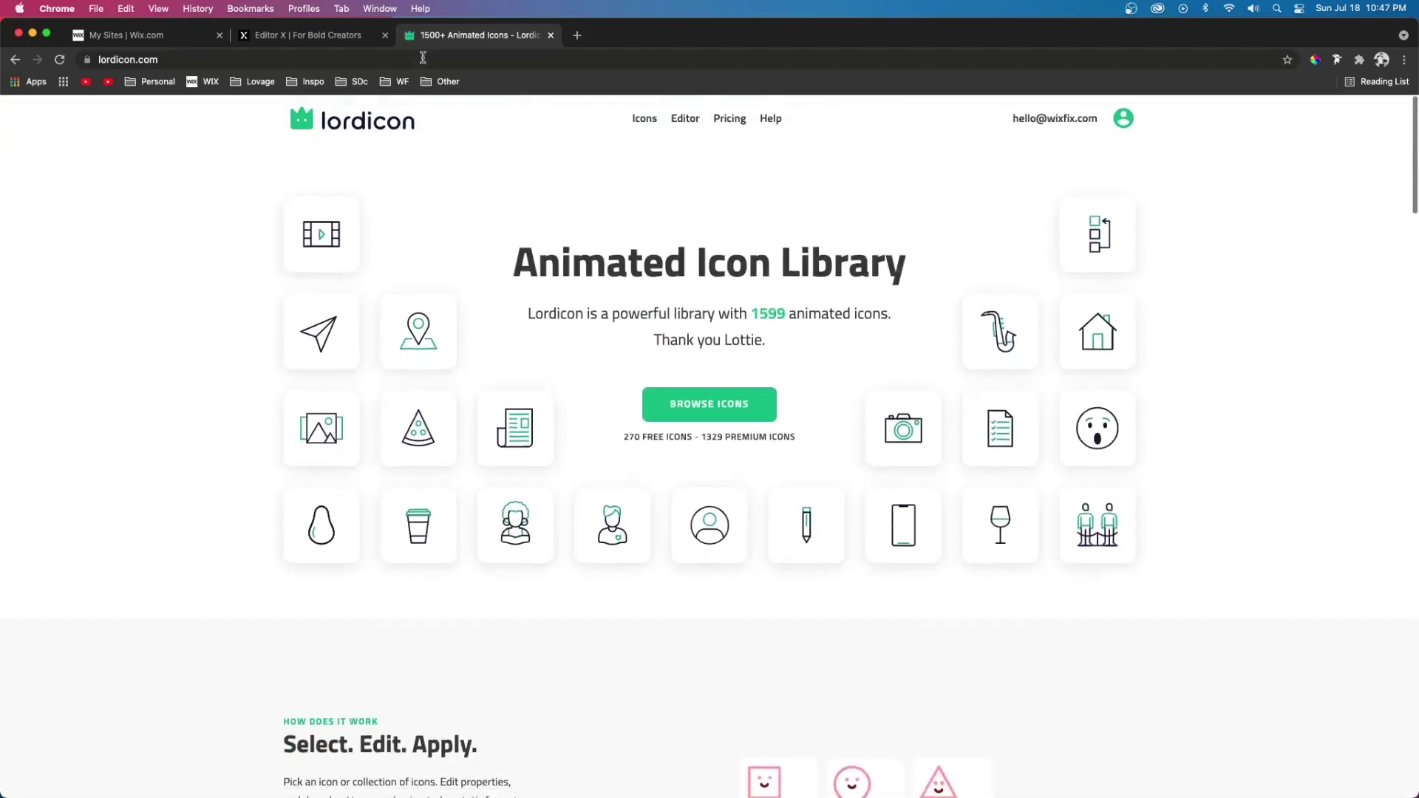
left_click(550, 35)
- Add a blank section below the service cards and place a line 92% wide, centred at the section's top edge
left_click(710, 711)
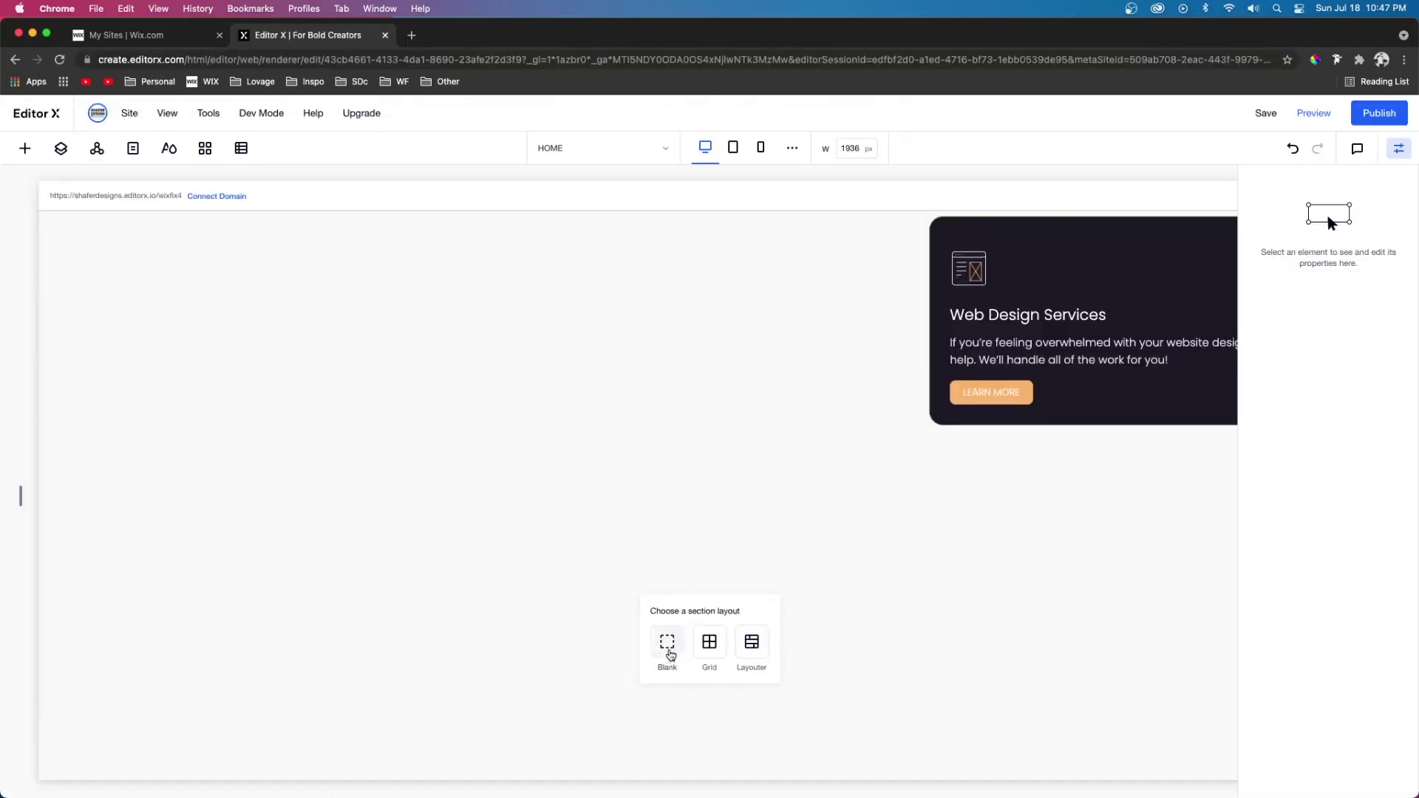
left_click(667, 643)
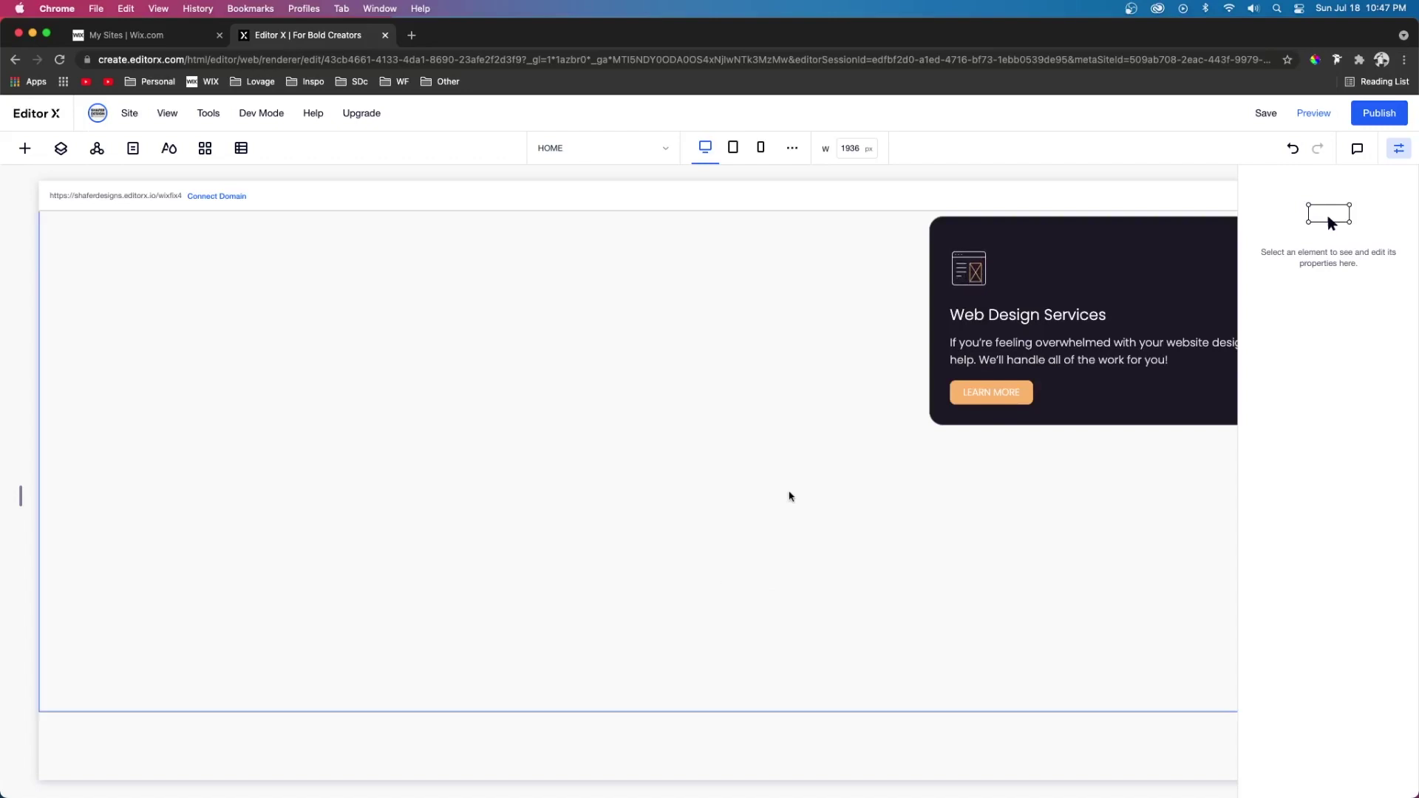
left_click(25, 152)
left_click(250, 556)
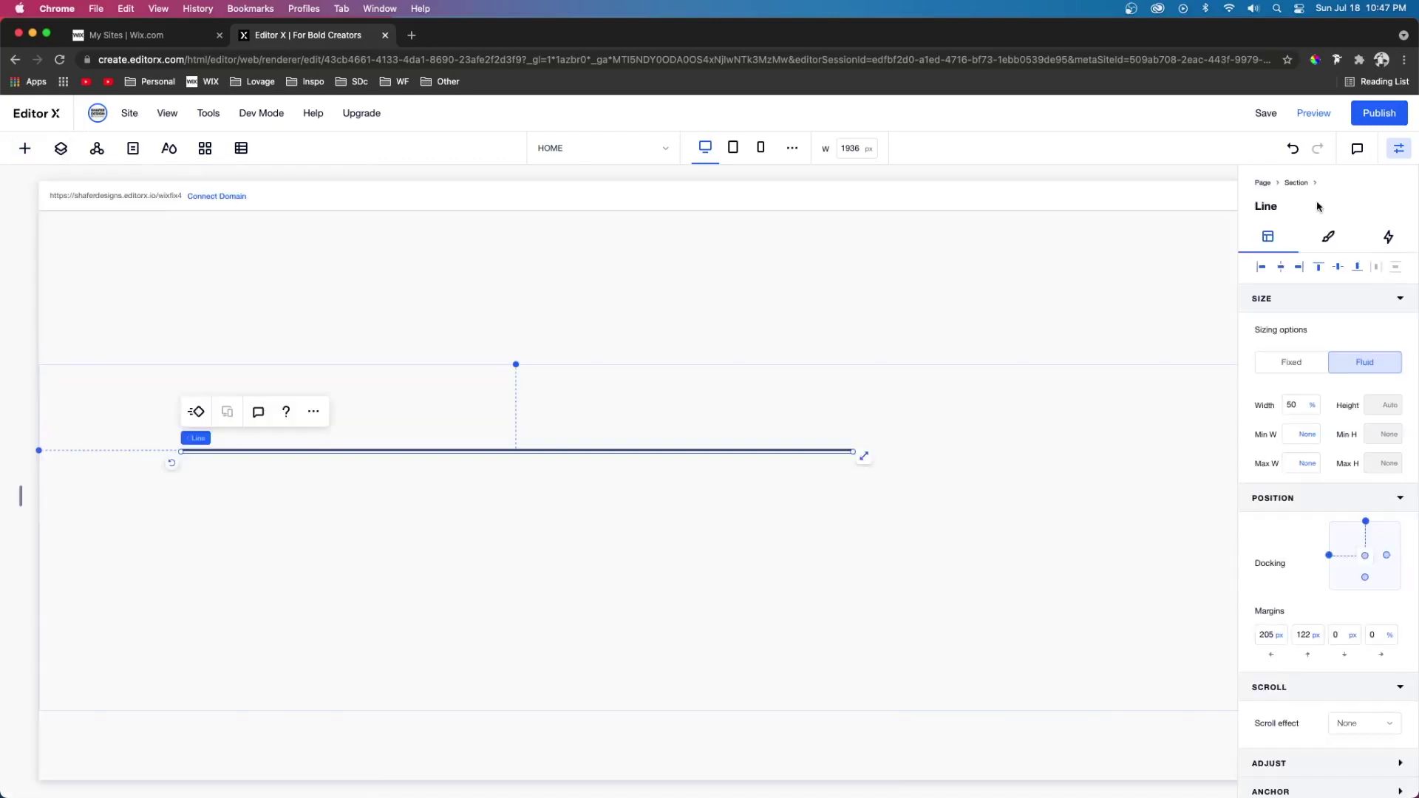
key("Return")
left_click(1284, 268)
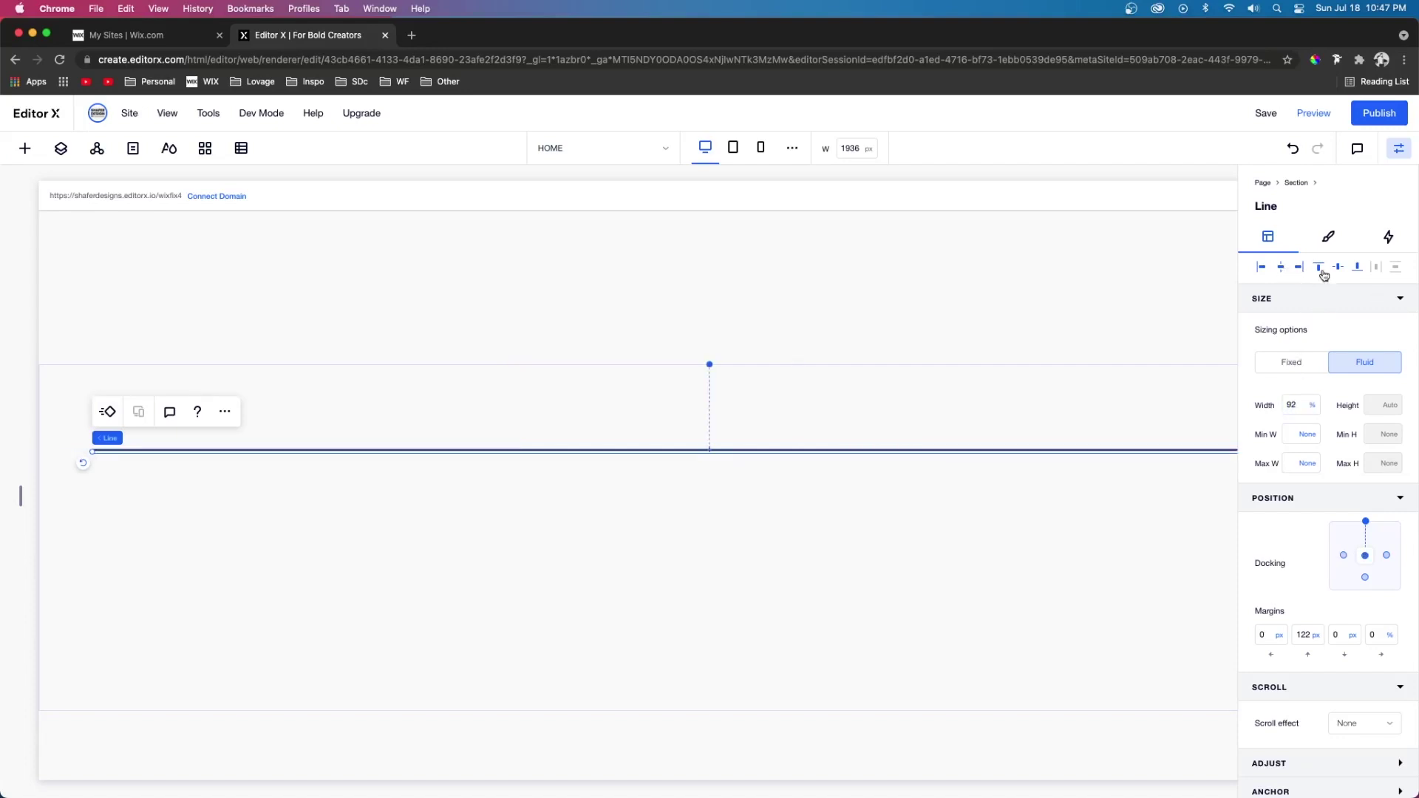
- Style the divider line with a line width of 1 px and a colour opacity of 20%
left_click(1329, 239)
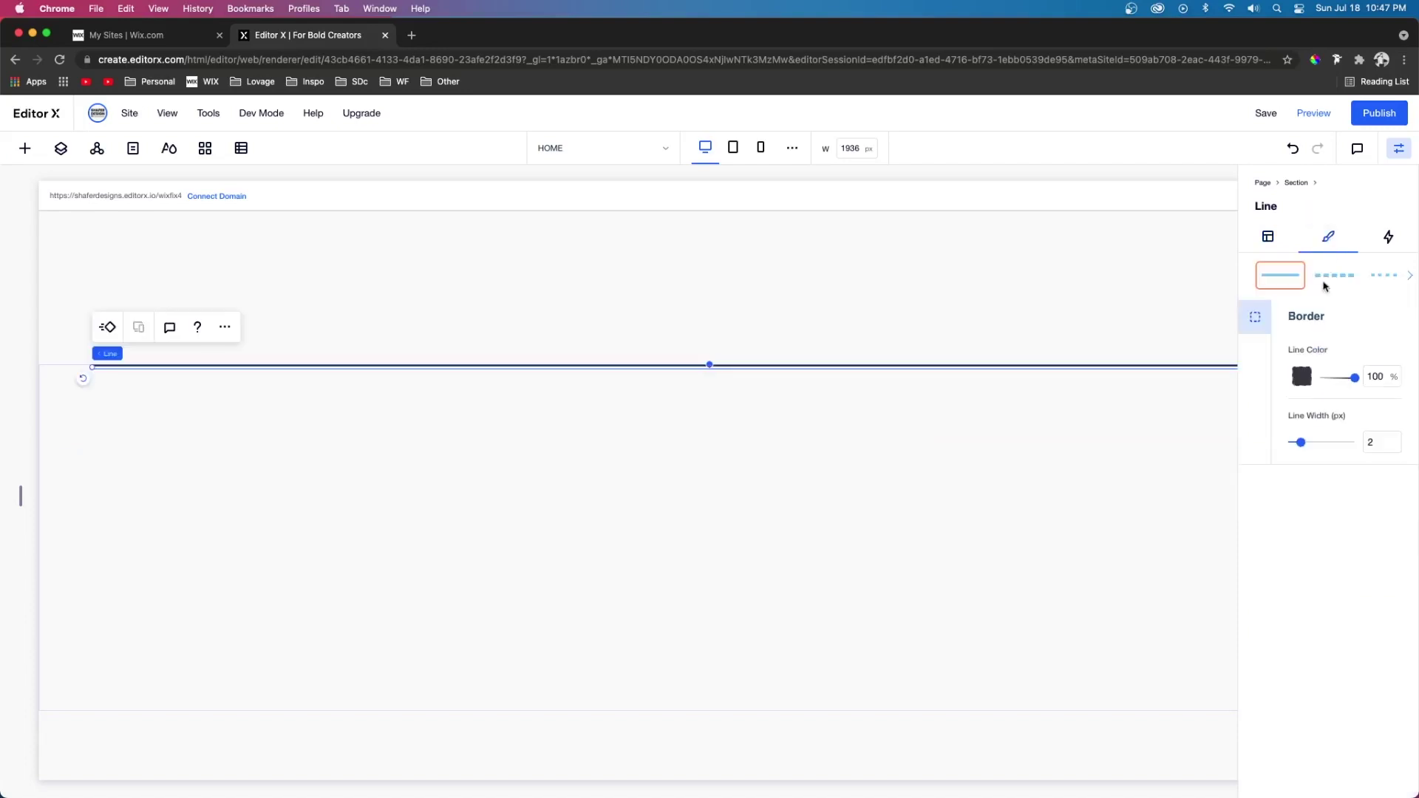
type("1")
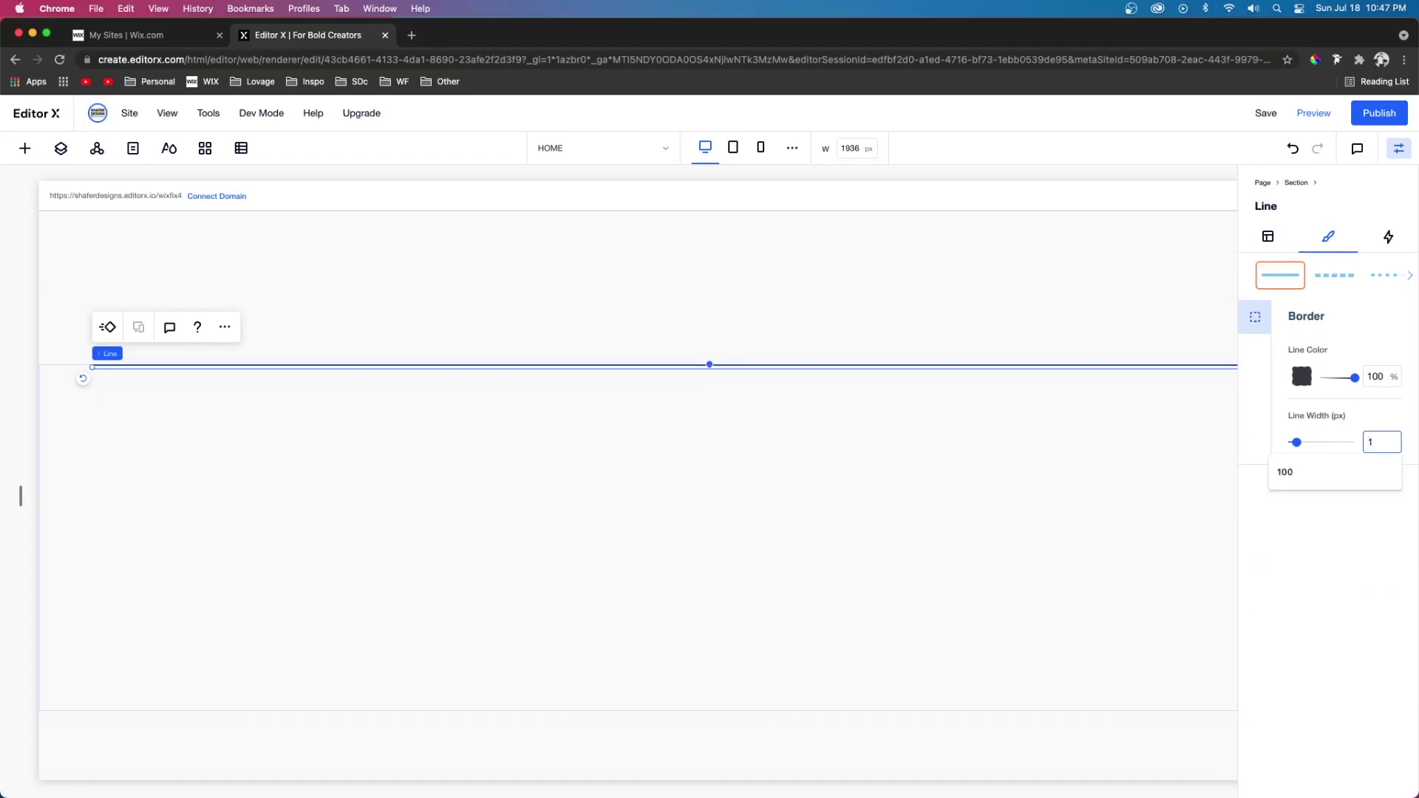
double_click(1379, 377)
type("20")
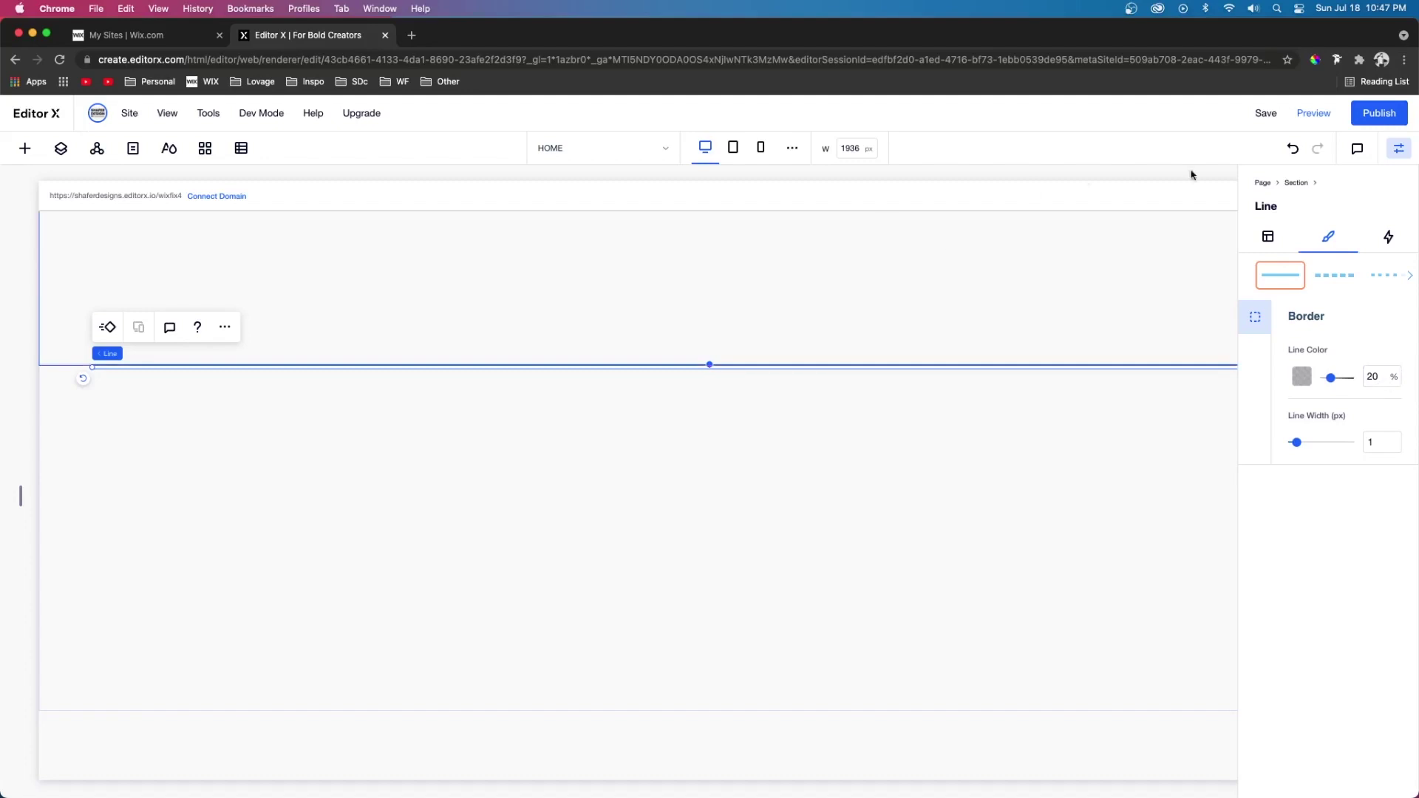
- Preview the page and examine the divider line and how the sticky header overlaps the service cards while scrolling
left_click(1316, 114)
scroll(528, 496, "up", 3)
scroll(528, 496, "down", 2)
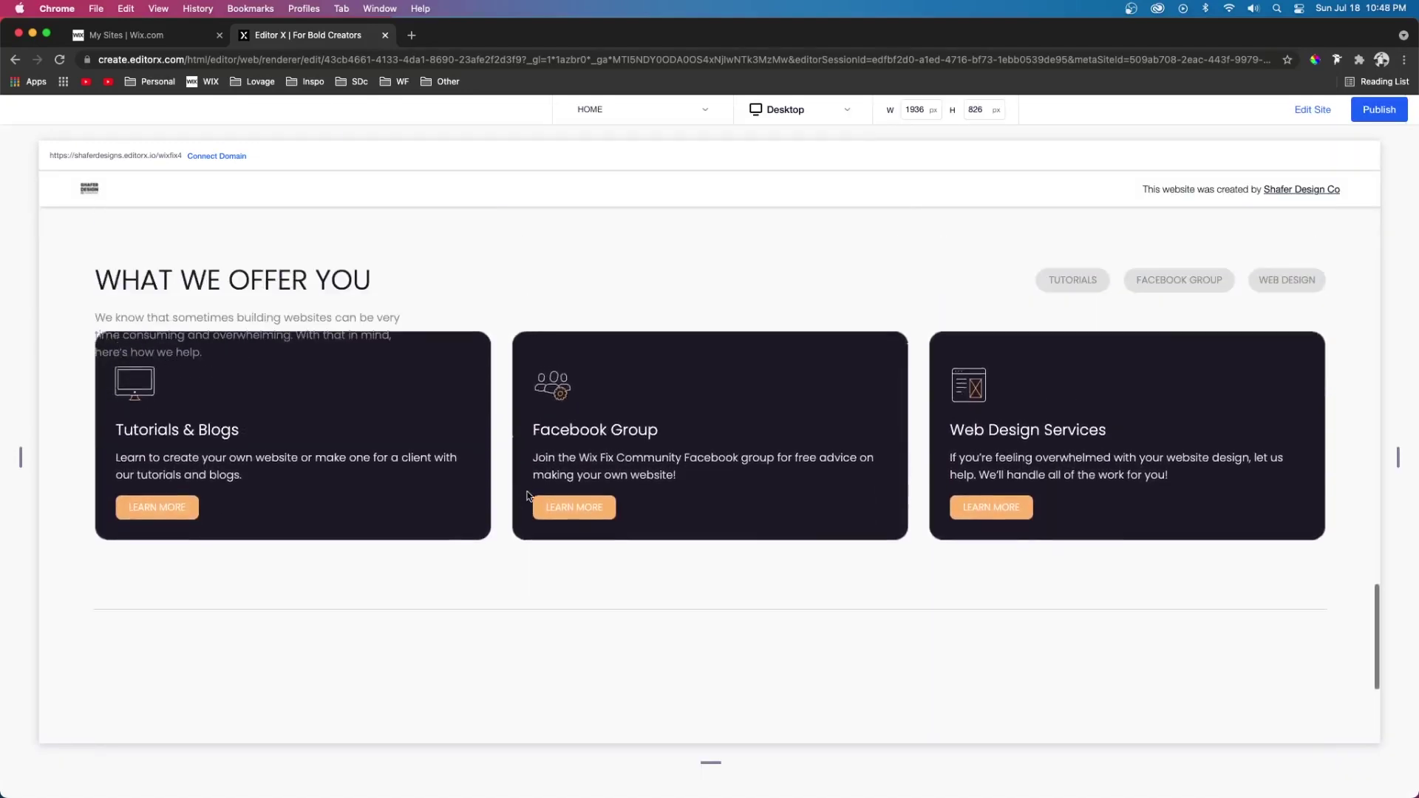
scroll(246, 389, "down", 3)
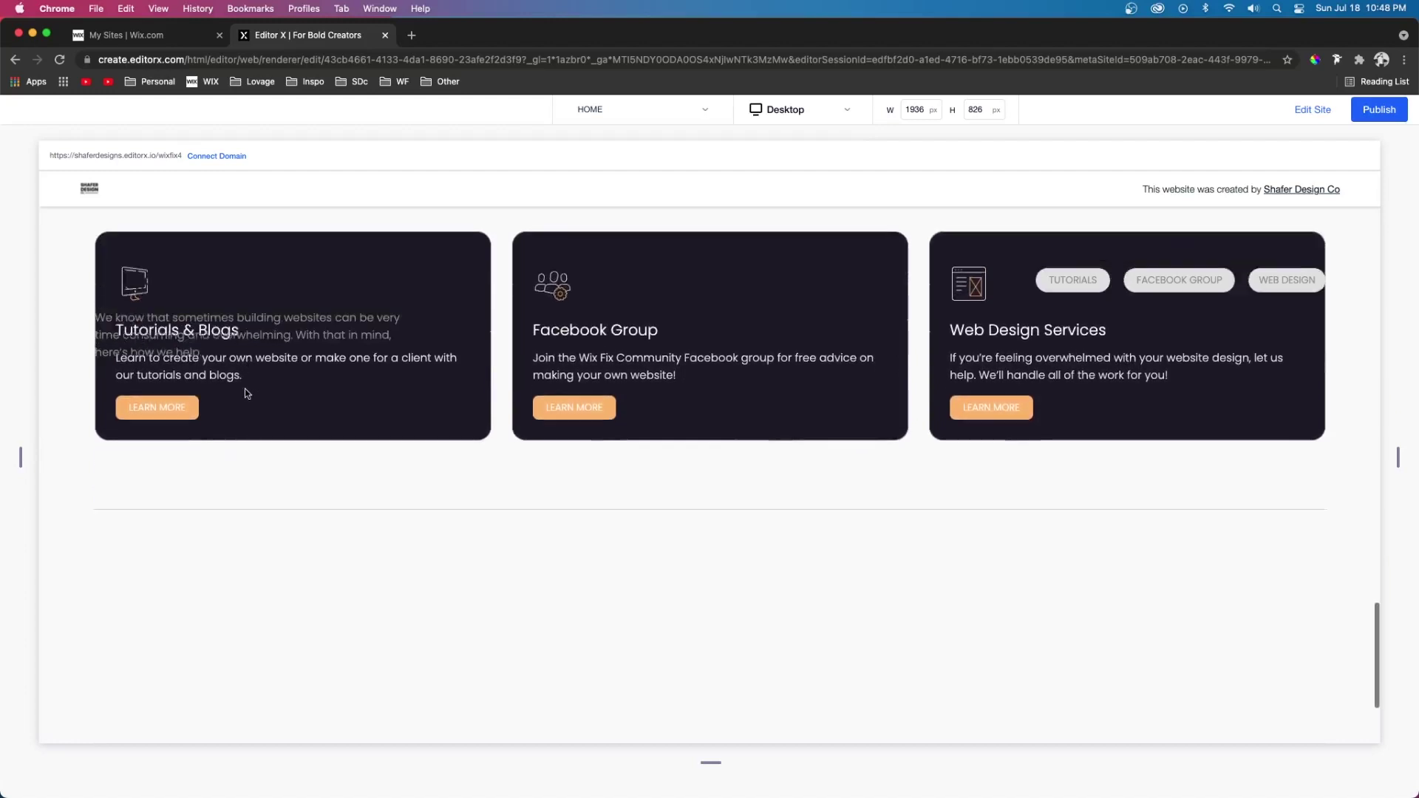
scroll(188, 292, "up", 3)
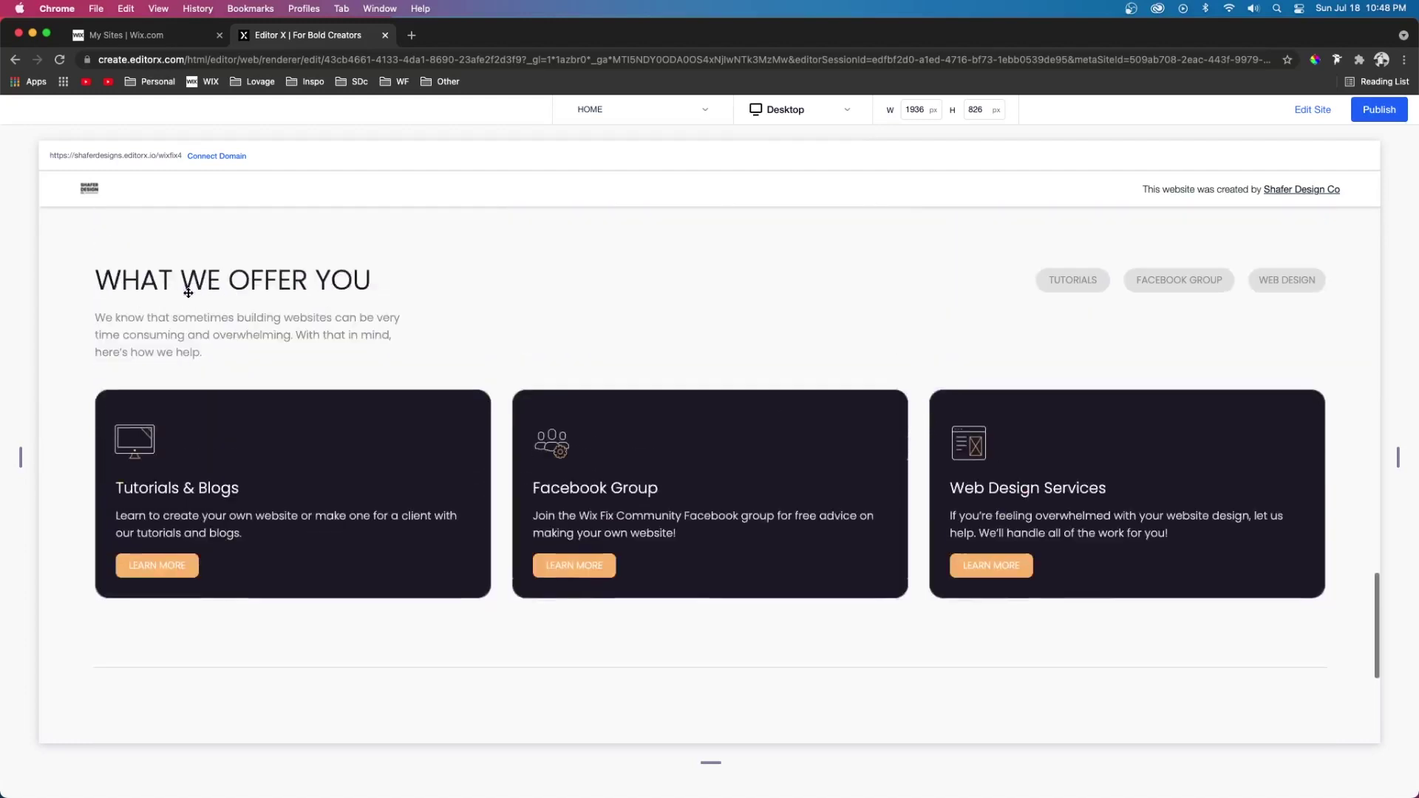
left_click(1311, 110)
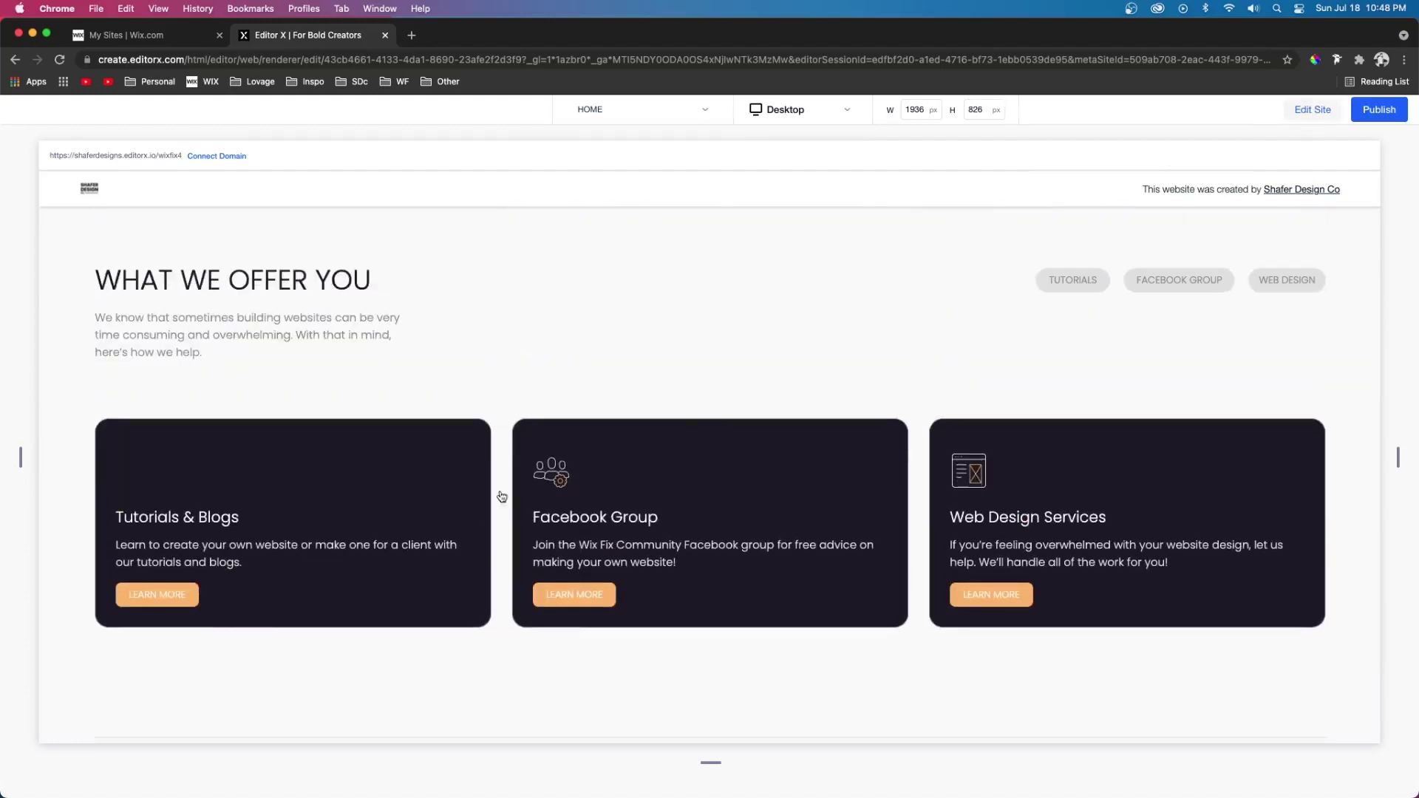
- Fill the container holding the WHAT WE OFFER YOU heading with the light theme colour #FAFAFA at 100% opacity
scroll(688, 349, "up", 2)
scroll(689, 348, "up", 5)
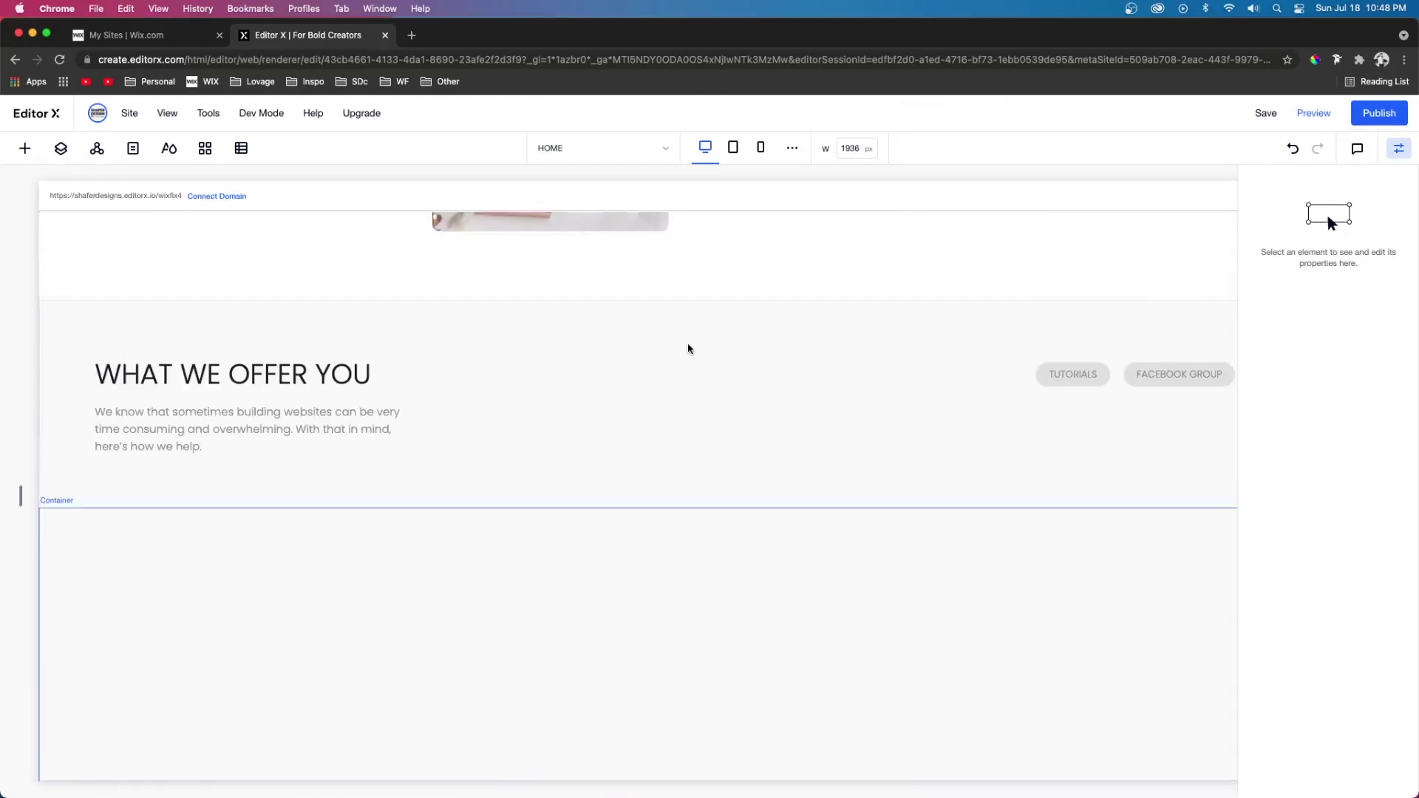
left_click(640, 388)
left_click(658, 398)
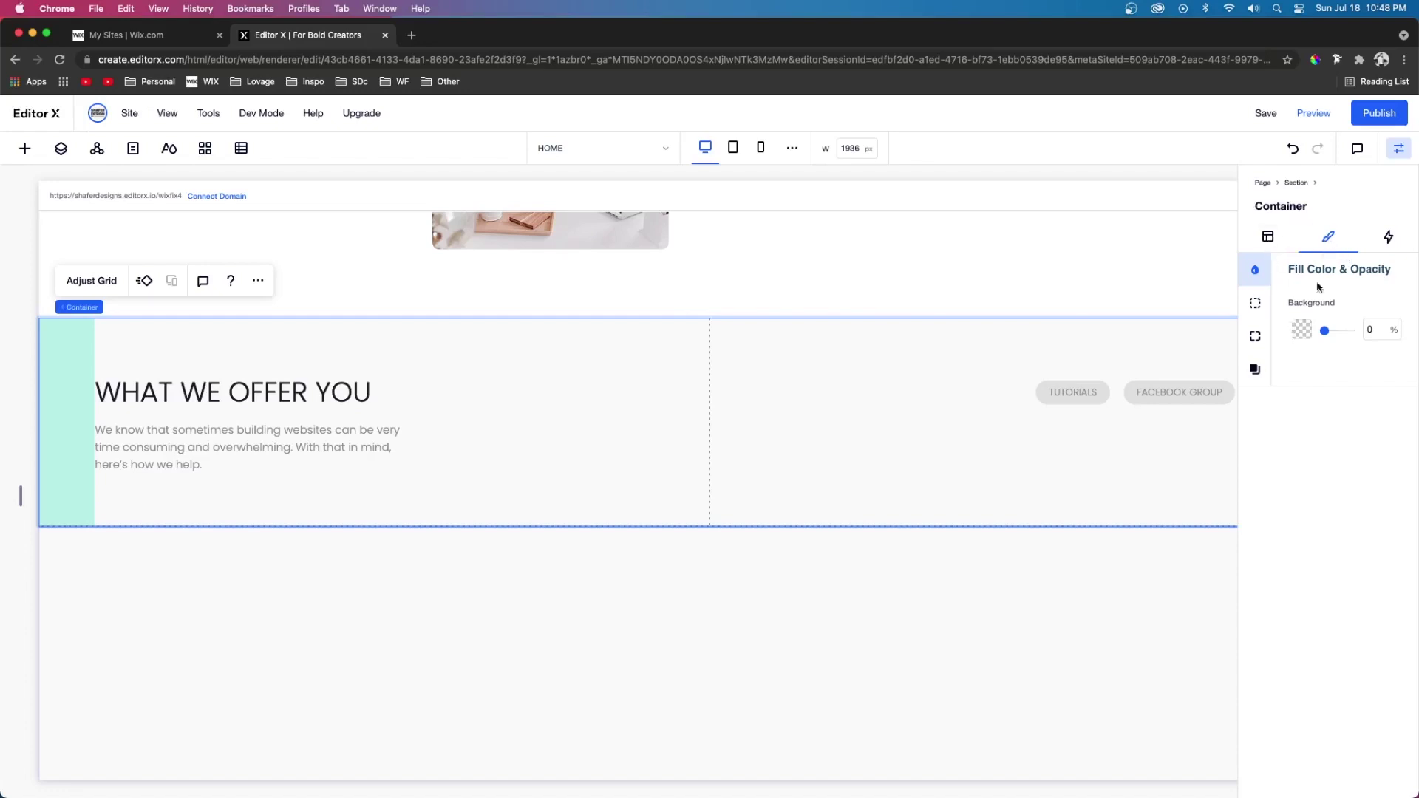
left_click(1303, 332)
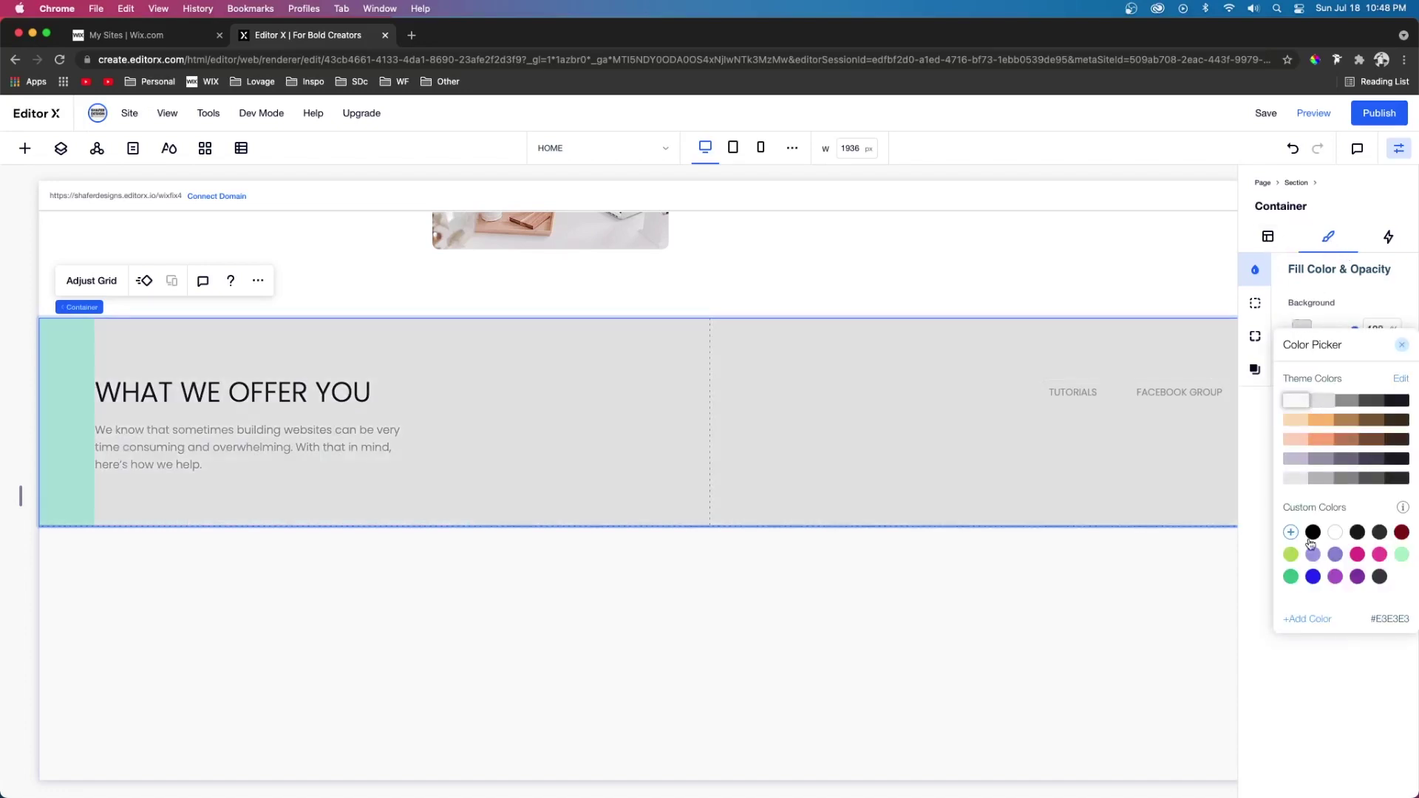
left_click(1297, 404)
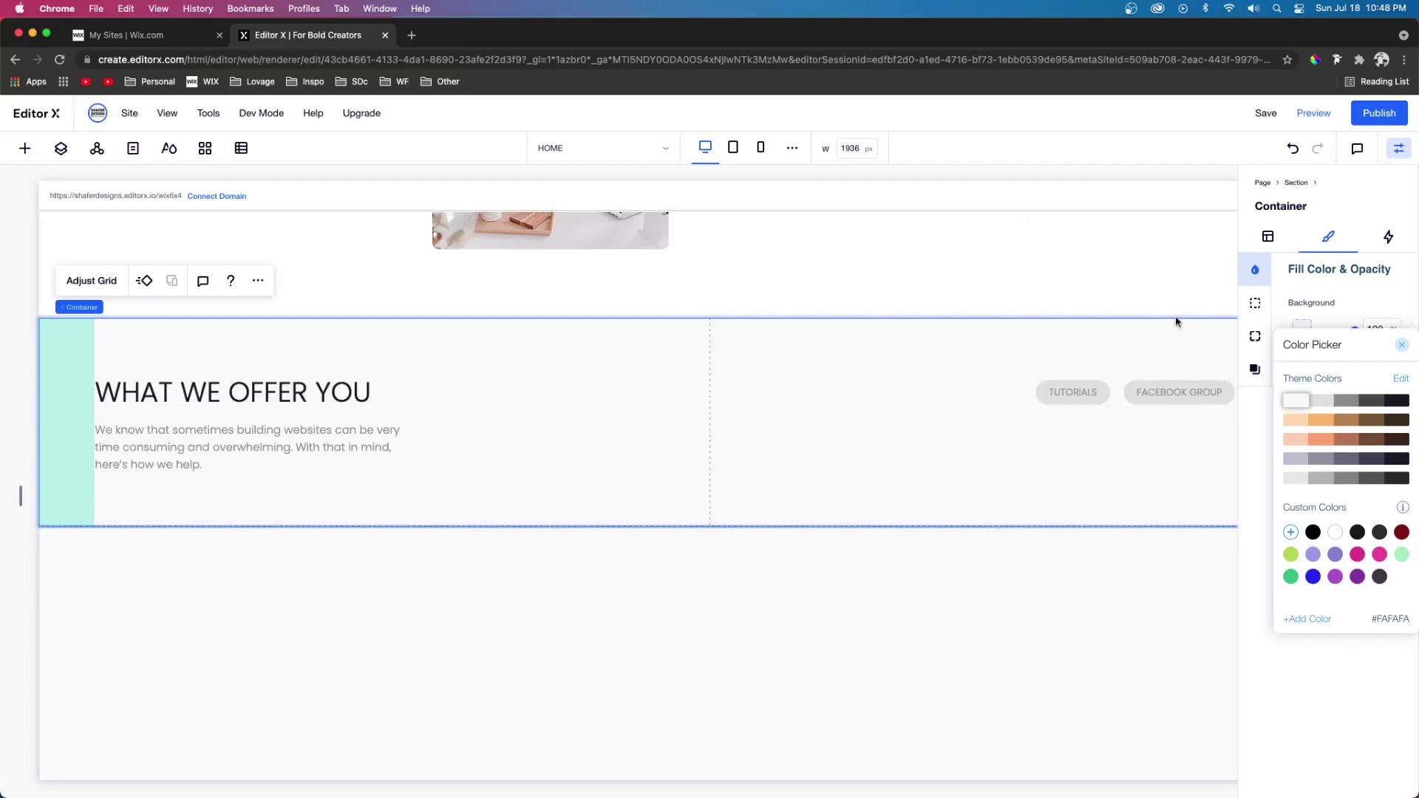
left_click(1393, 291)
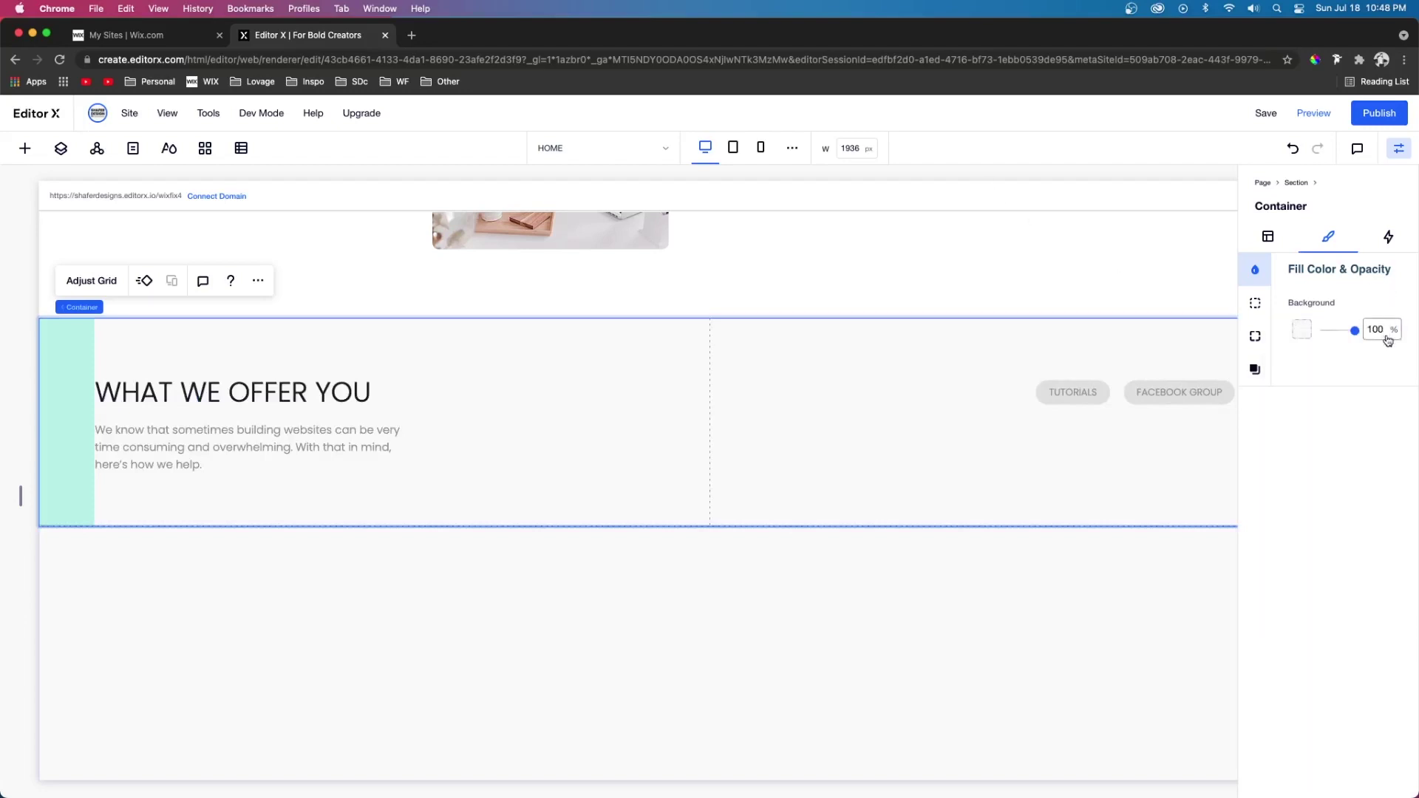
- Check in the desktop preview how the filled WHAT WE OFFER YOU container covers the cards while scrolling
left_click(1325, 111)
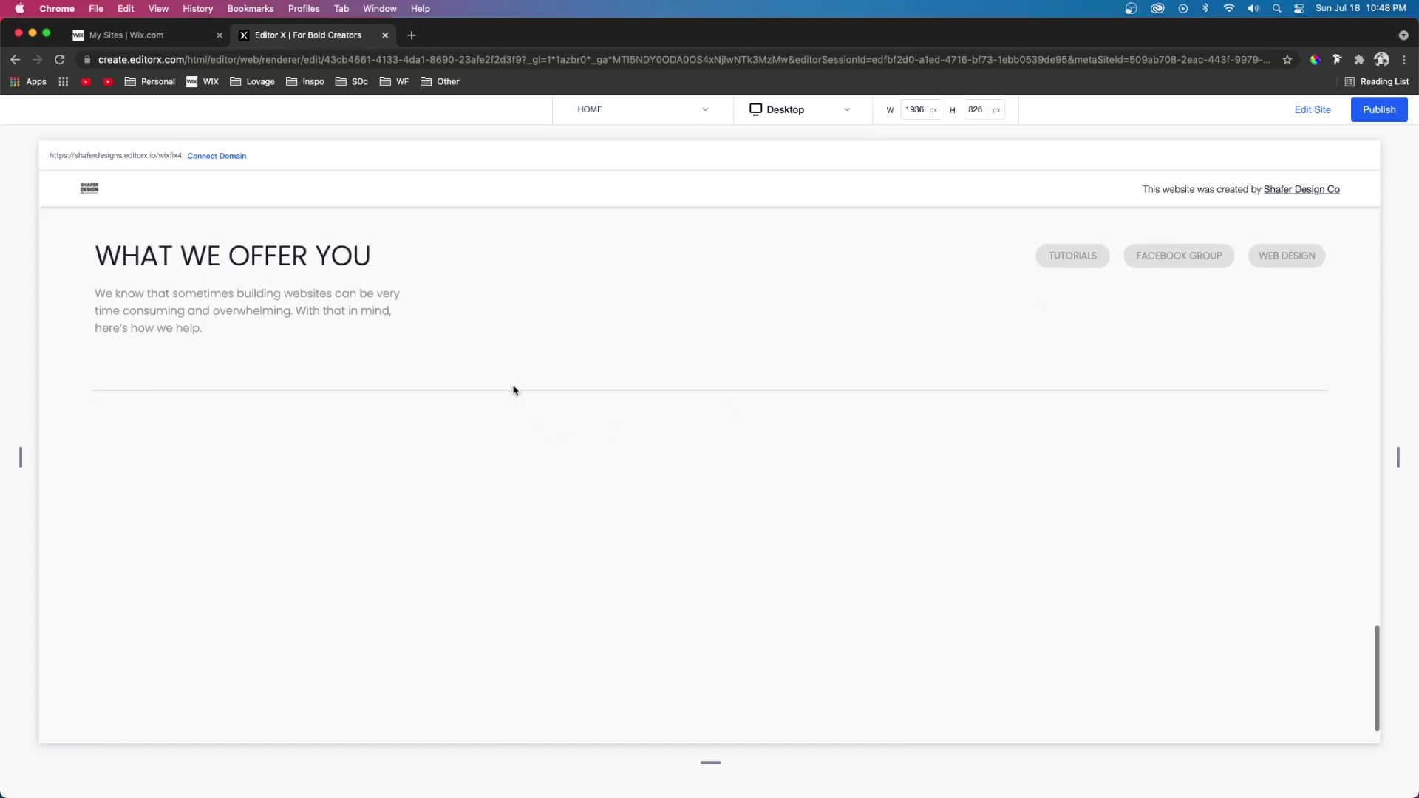
scroll(512, 390, "down", 2)
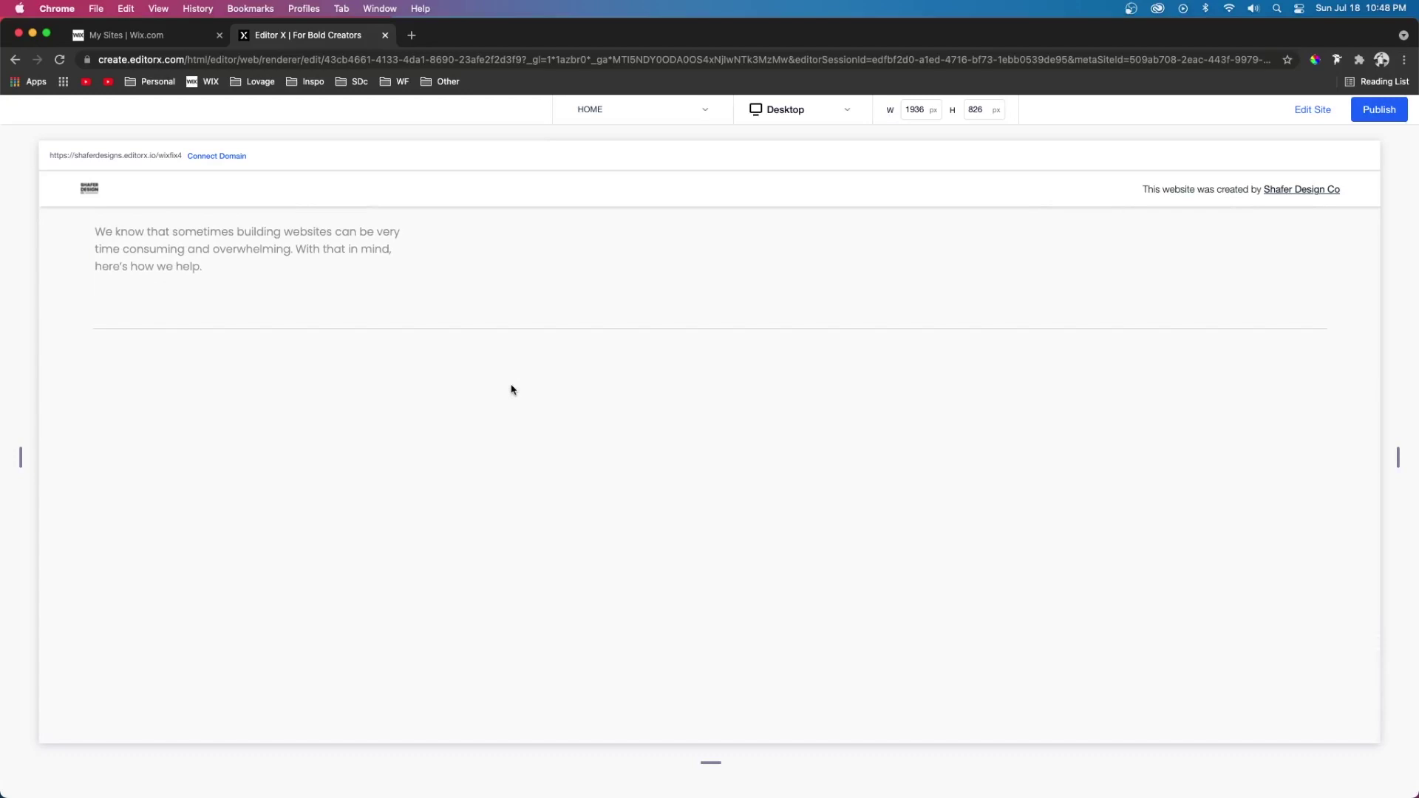
left_click(1308, 112)
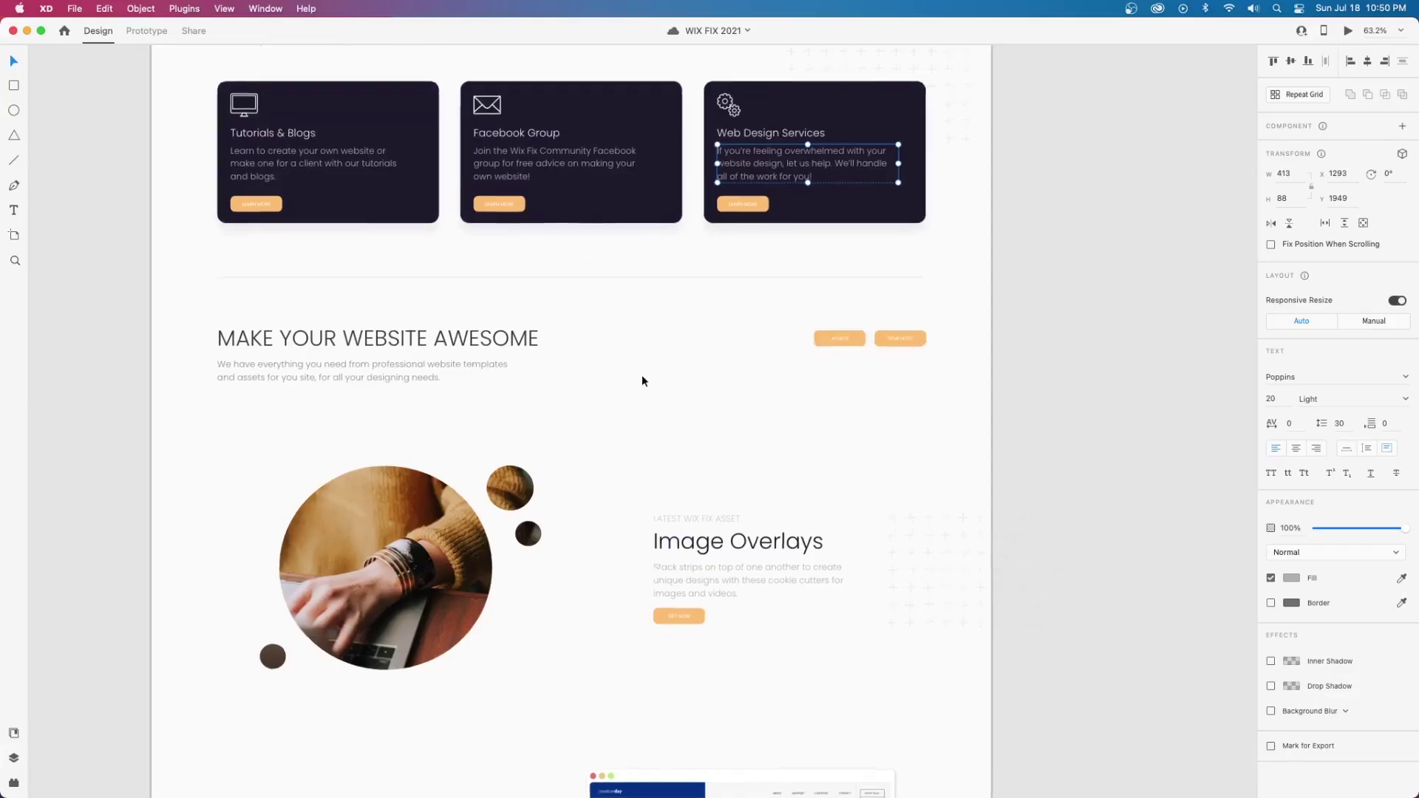
- Examine the MAKE YOUR WEBSITE AWESOME section and the Image Overlays, Minimal Website and freebies layouts in the Adobe XD mockup
scroll(643, 381, "left", 3)
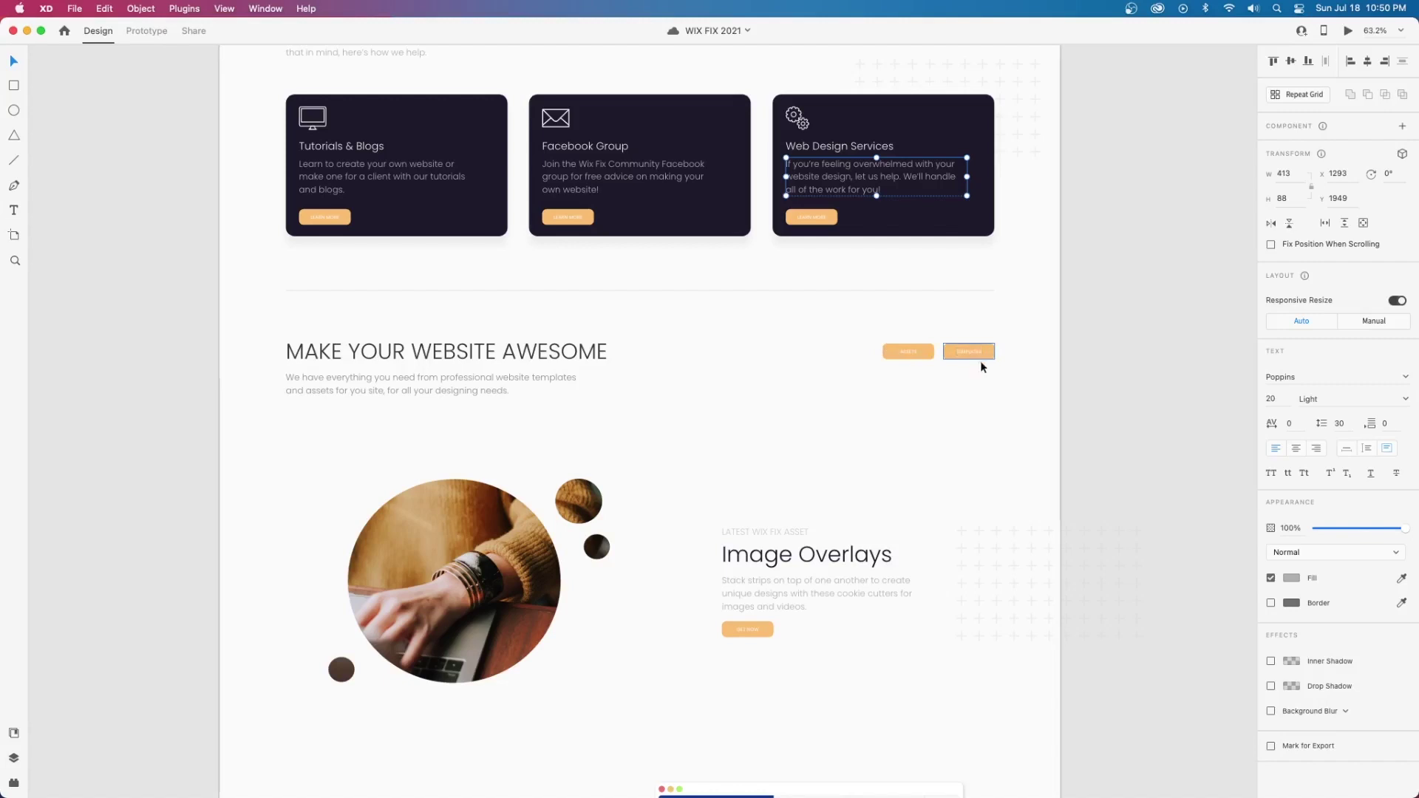
scroll(1035, 384, "down", 5)
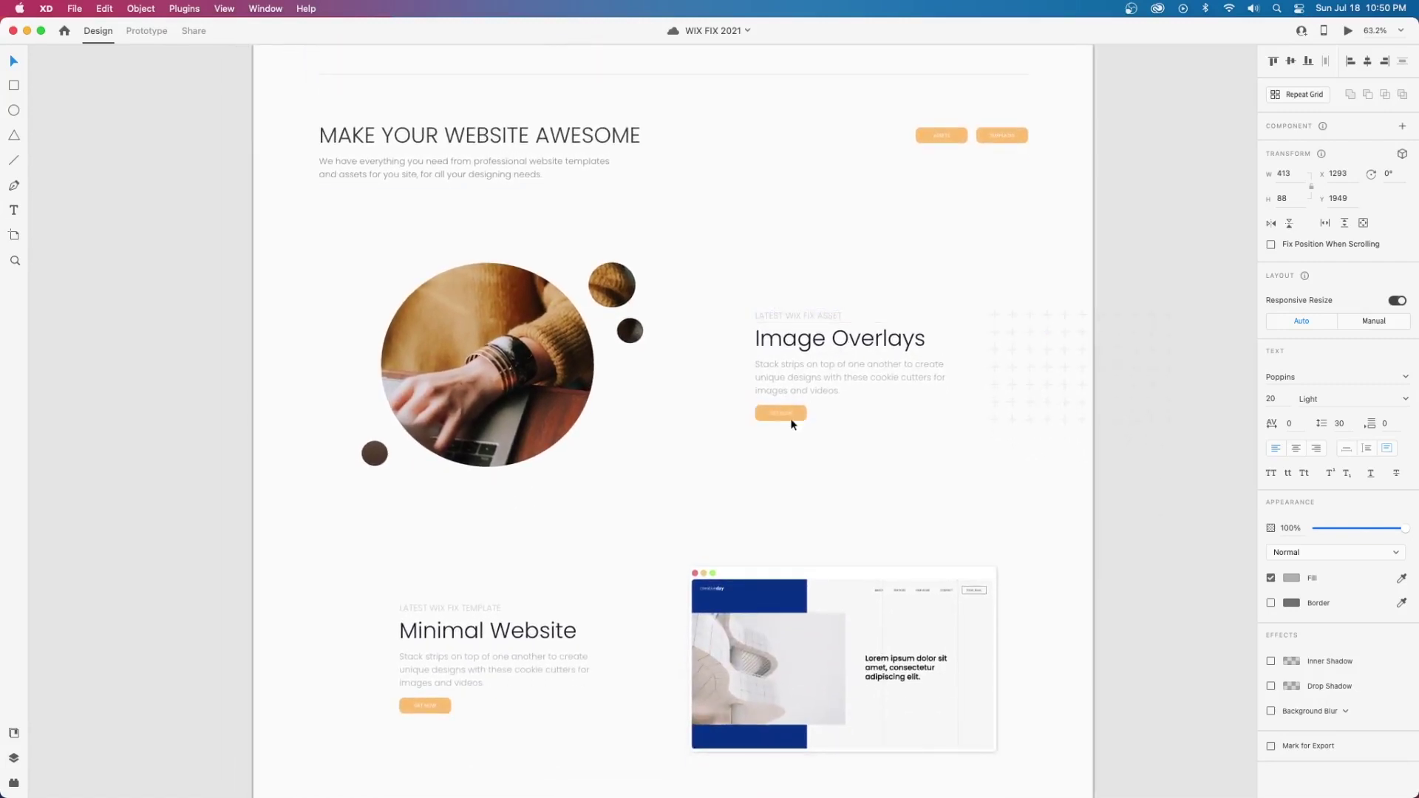
scroll(621, 312, "down", 7)
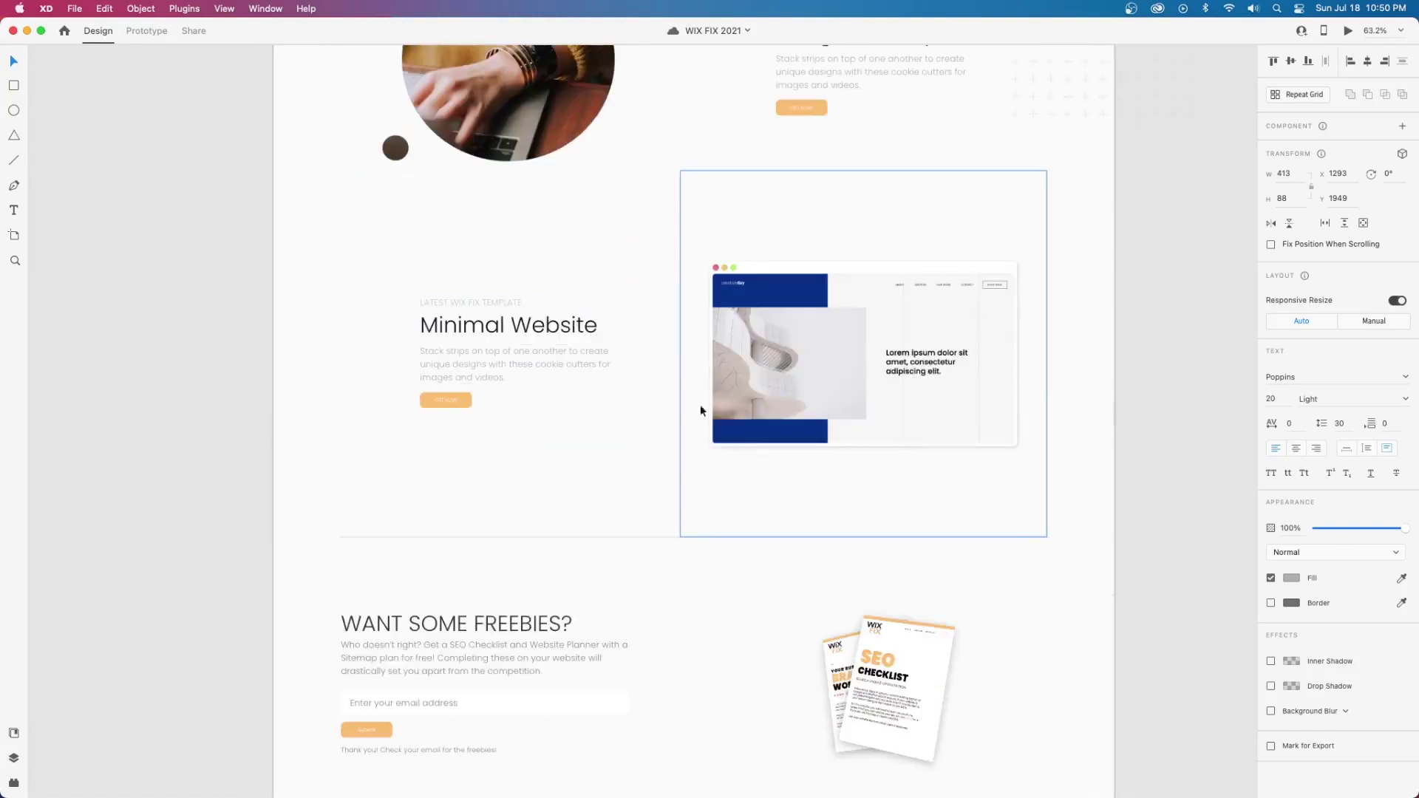
scroll(742, 410, "up", 10)
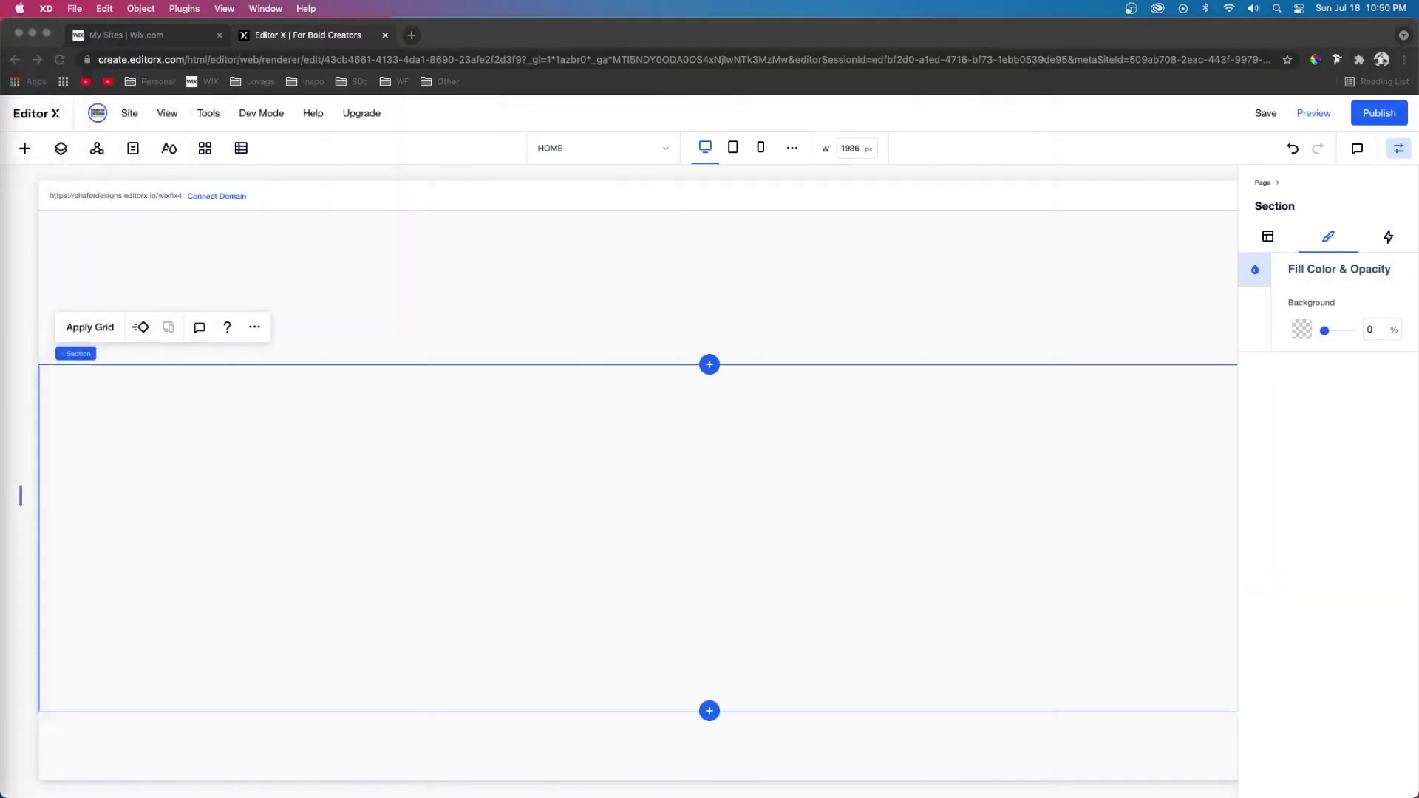
- Copy the stack with the WHAT WE OFFER YOU heading and paragraph, and select the empty section below the divider line
scroll(523, 507, "up", 10)
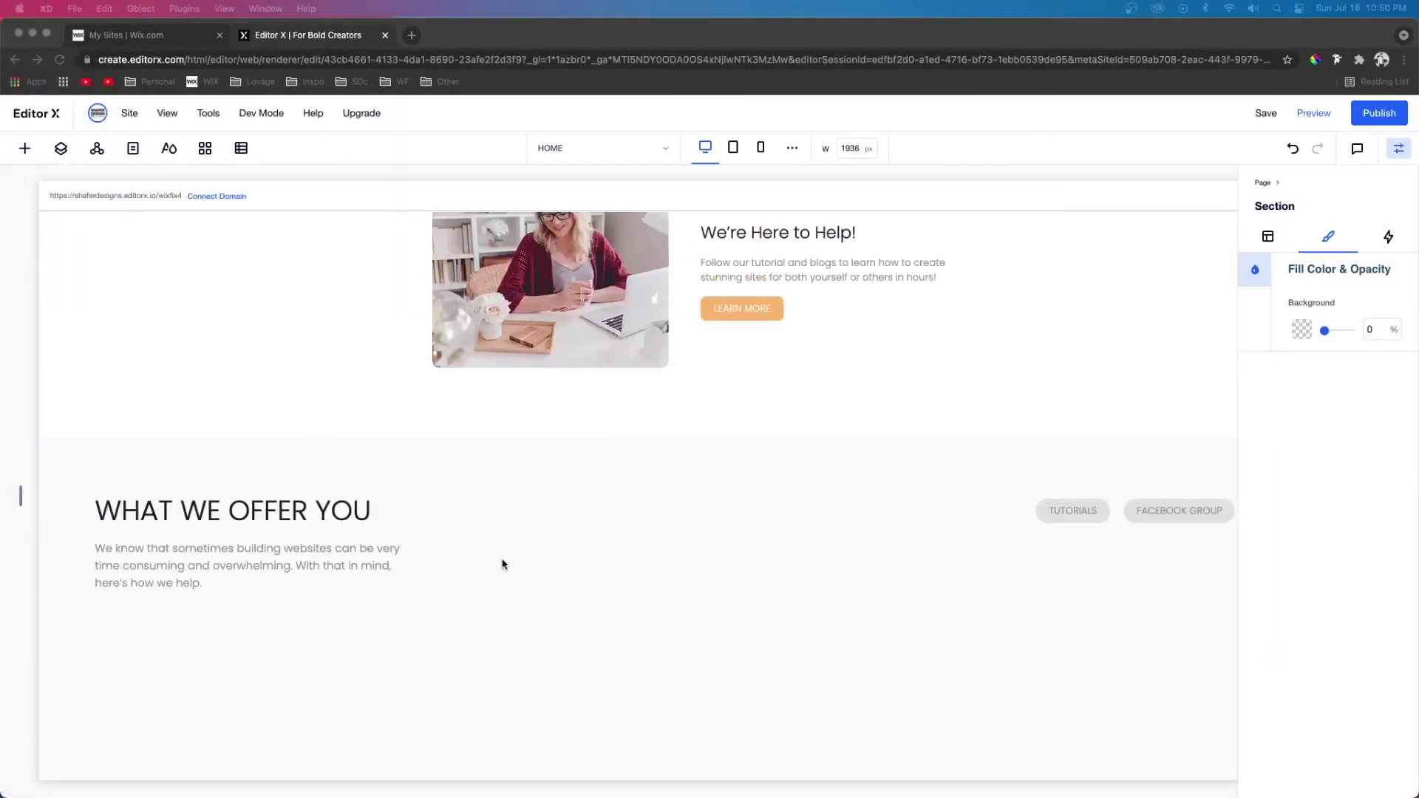
scroll(659, 574, "right", 5)
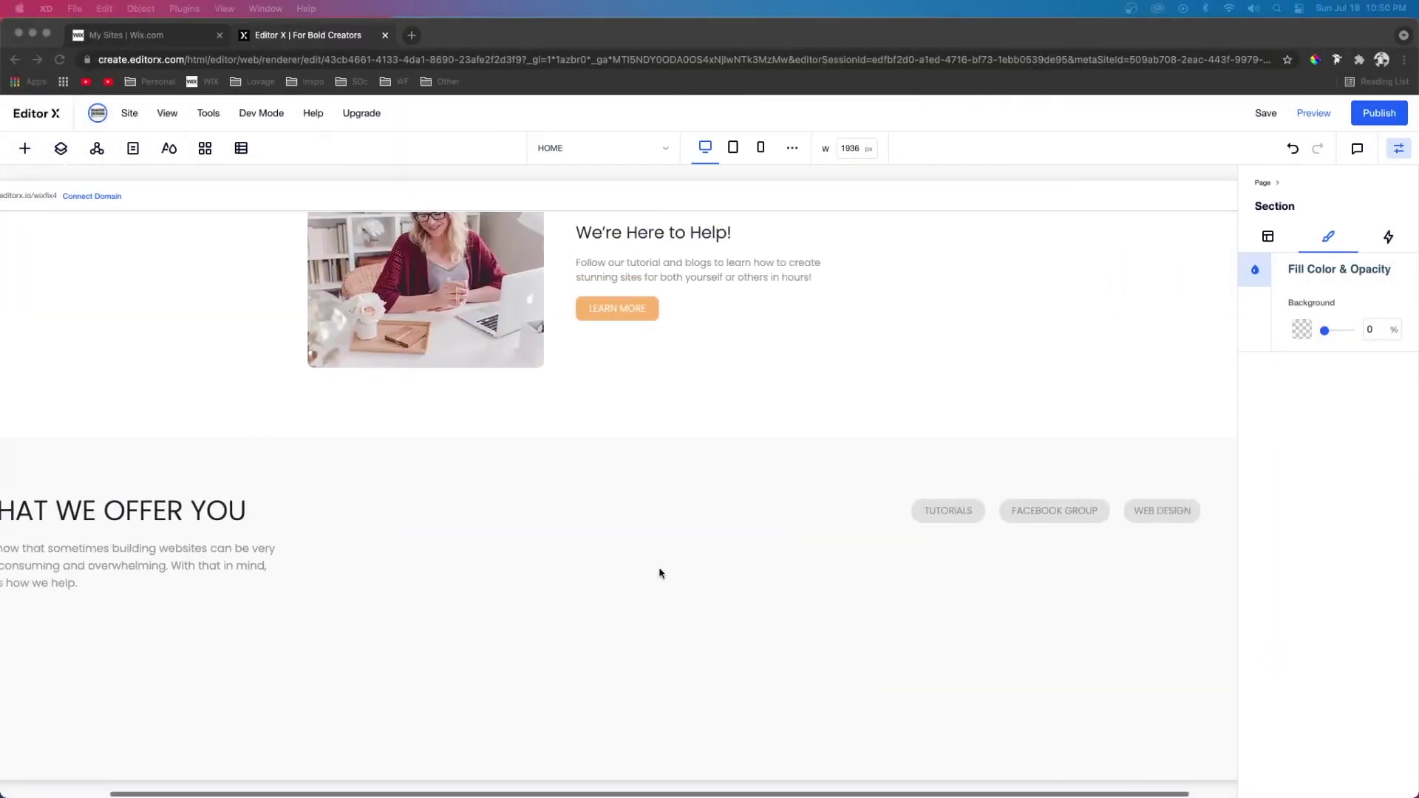
left_click(342, 526)
scroll(520, 523, "left", 5)
left_click(313, 519)
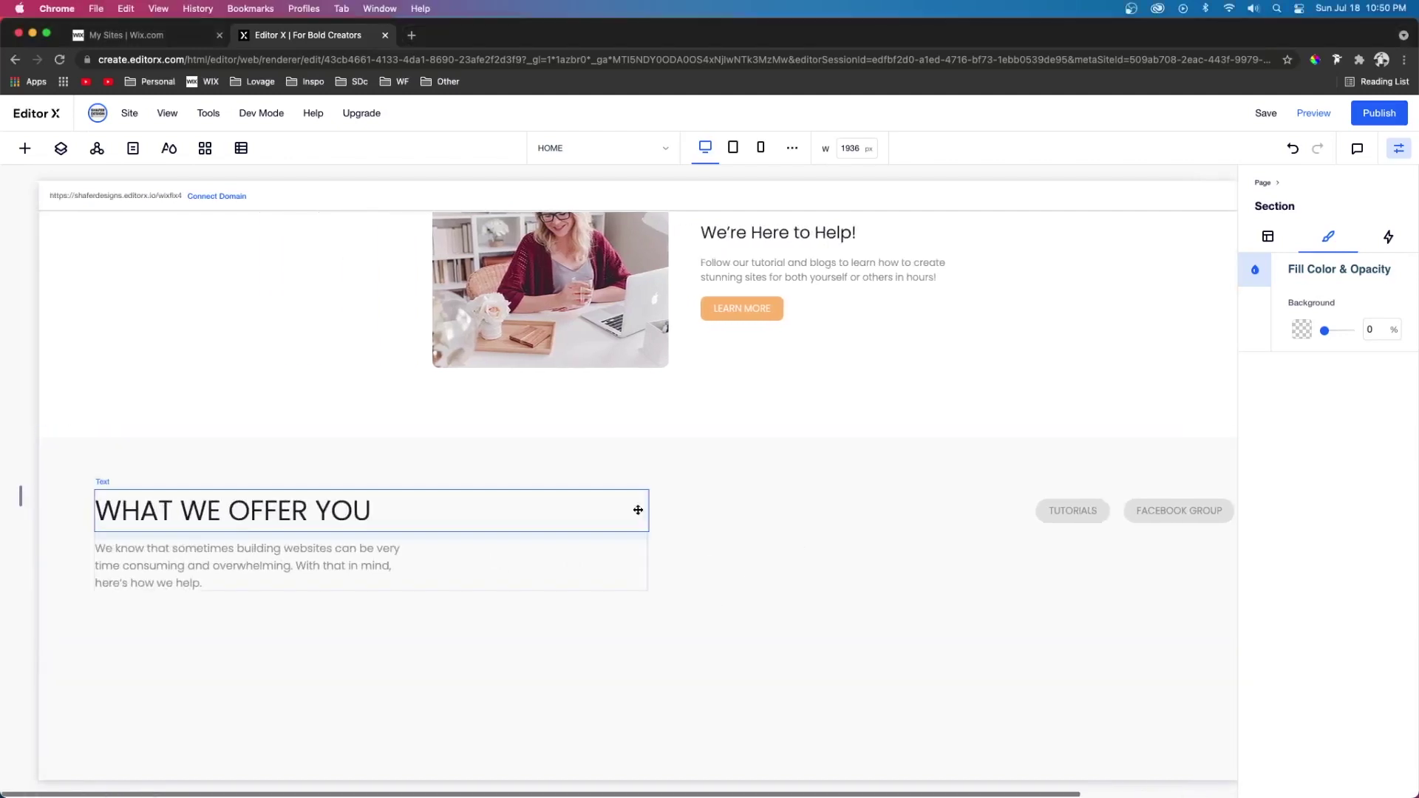
left_click(232, 536)
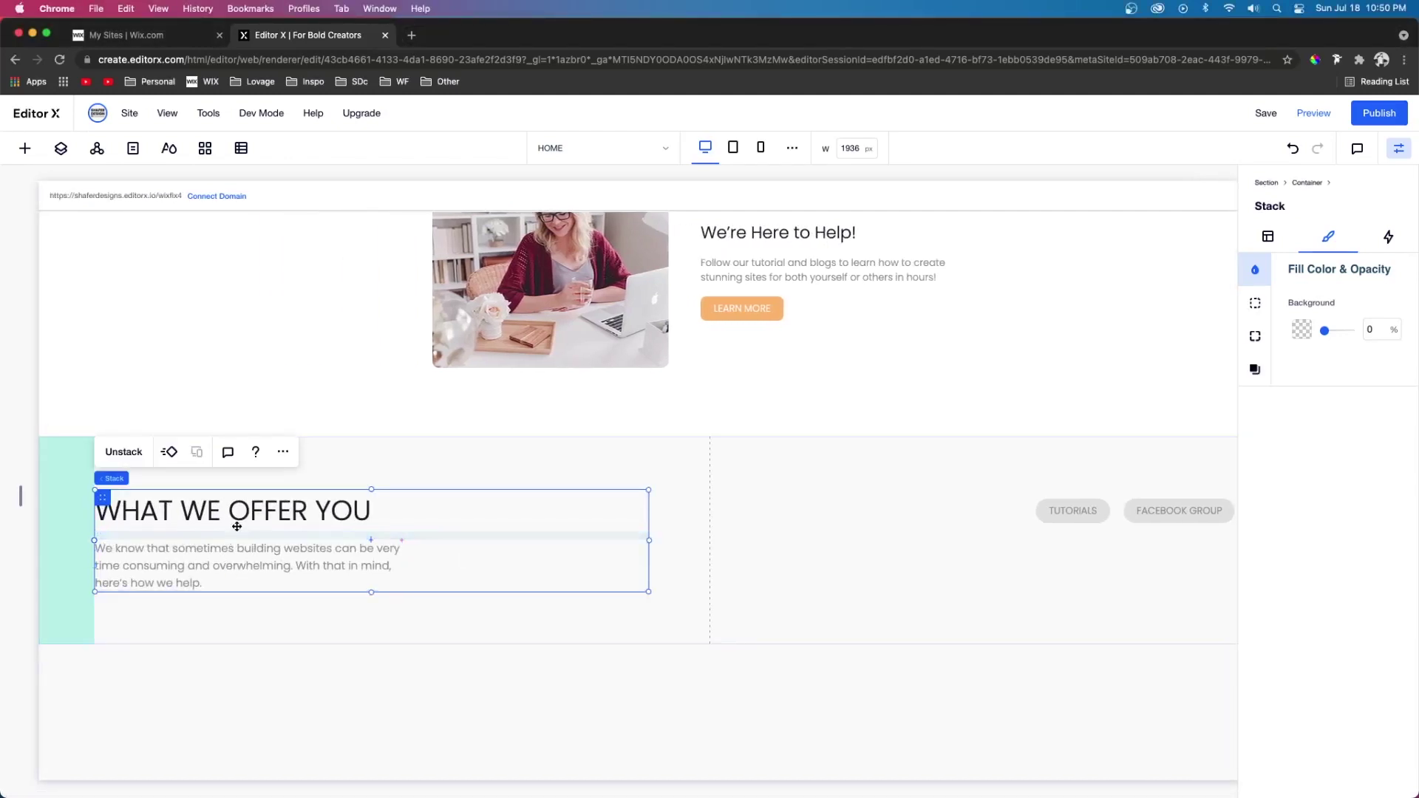
scroll(271, 522, "down", 5)
scroll(271, 523, "down", 10)
left_click(308, 448)
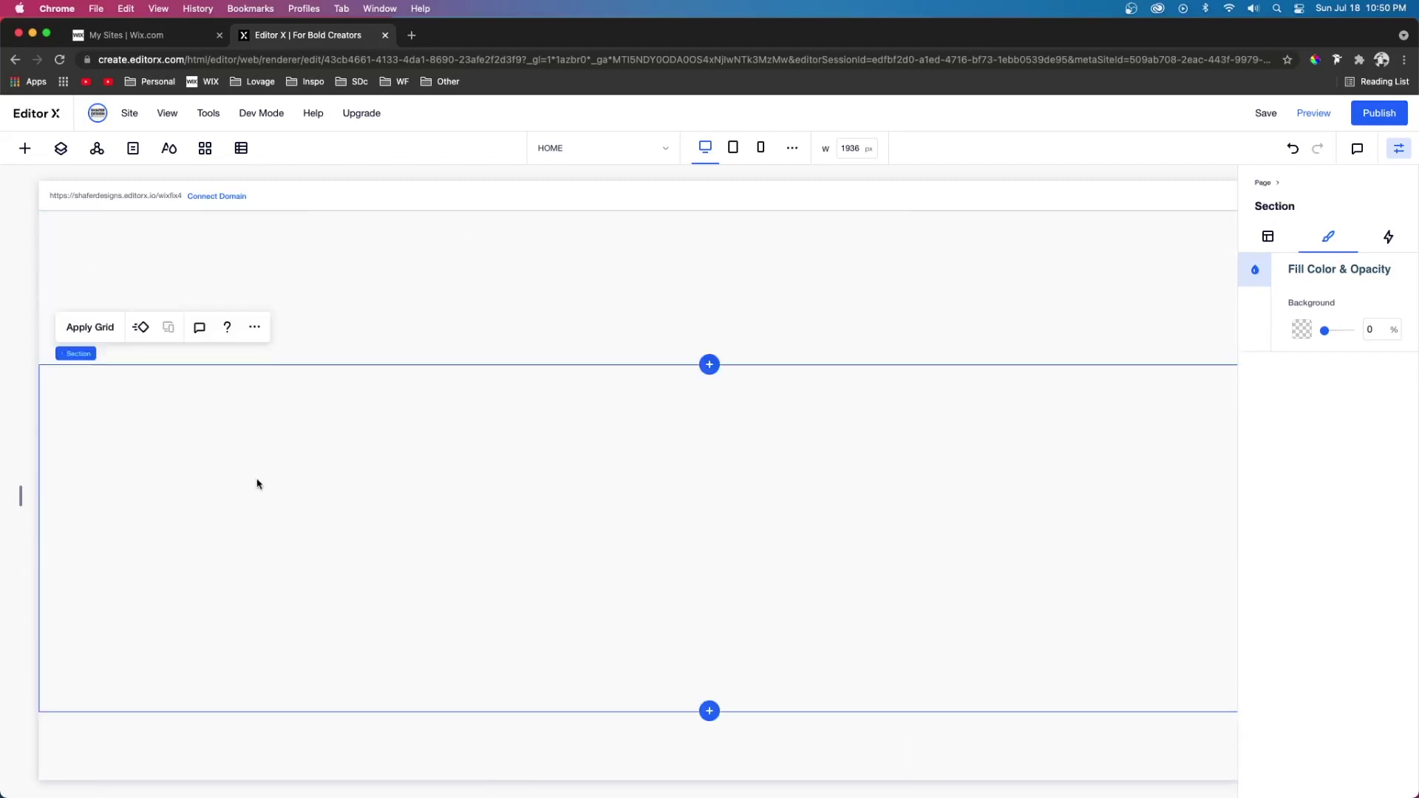
- Add a container to the empty section at 100% width, with a 2x1 grid and 80 px left and right padding
left_click(25, 147)
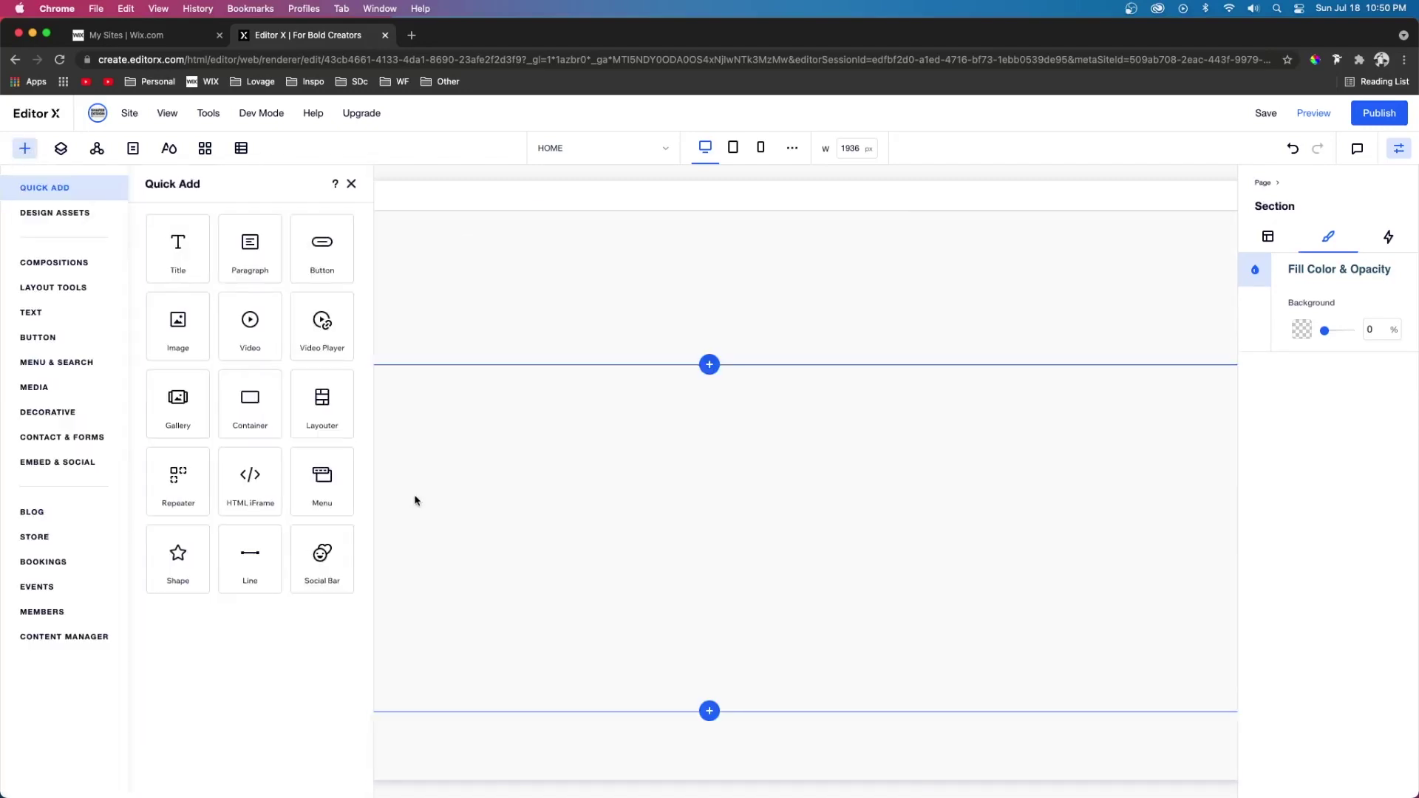
left_click_drag(270, 437, 459, 510)
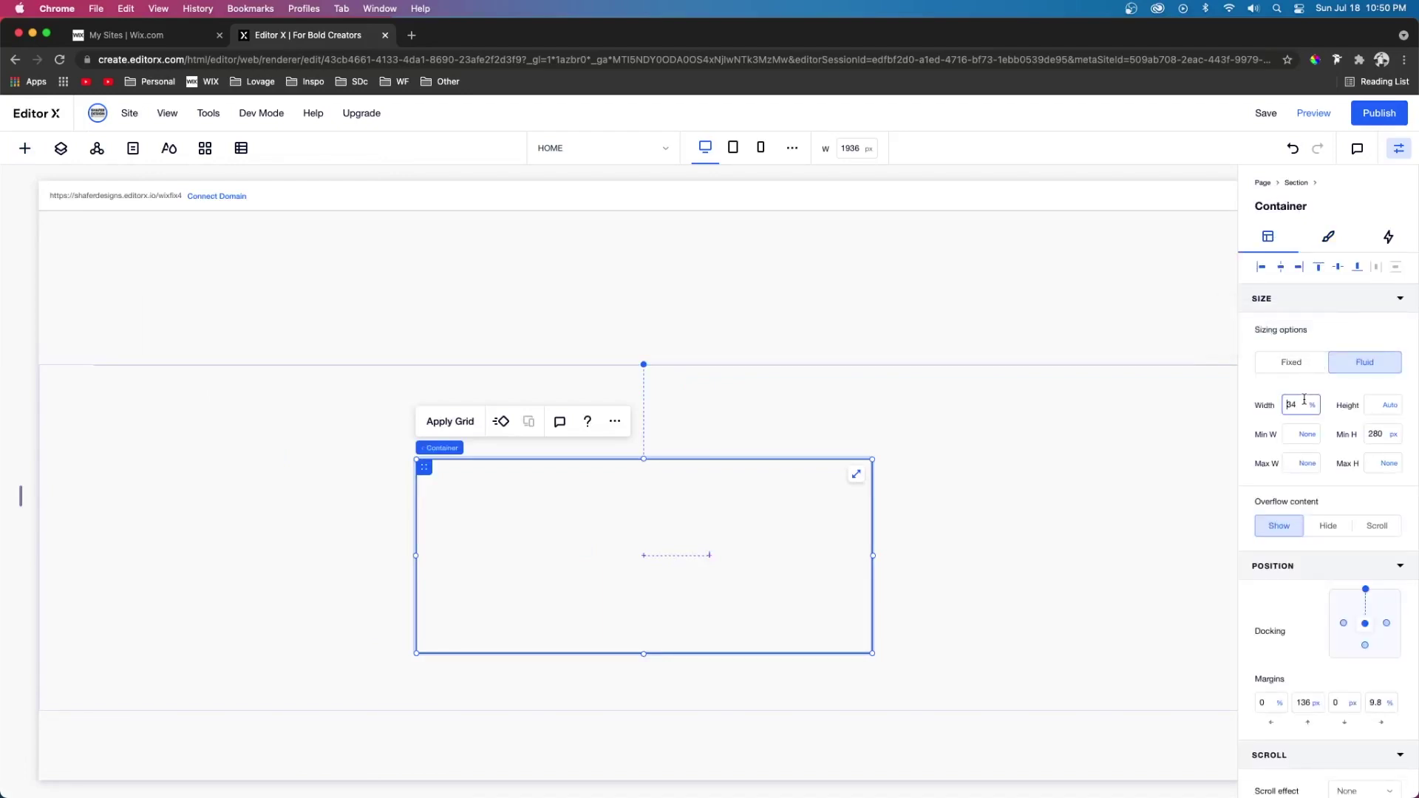
type("100")
key("Return")
left_click(90, 421)
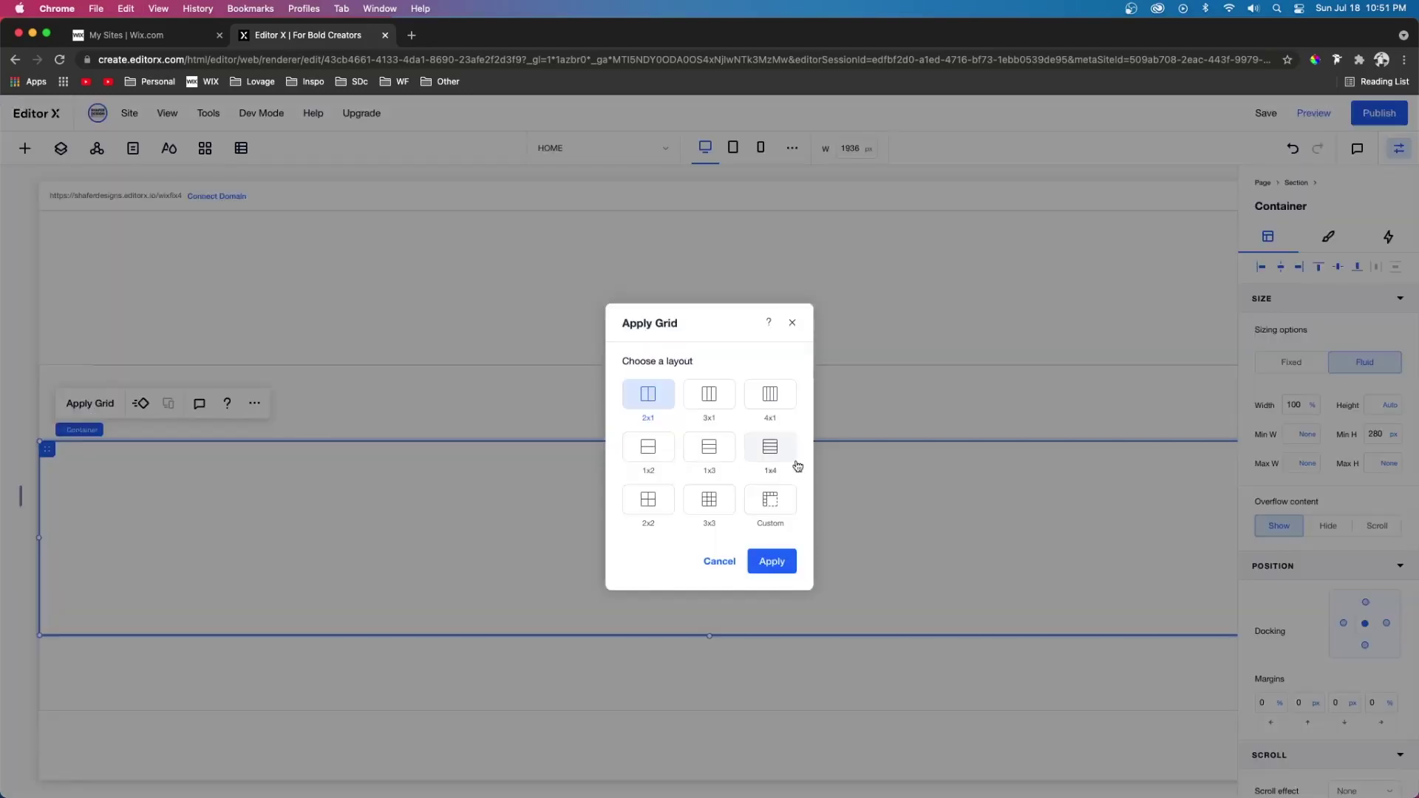
left_click(769, 564)
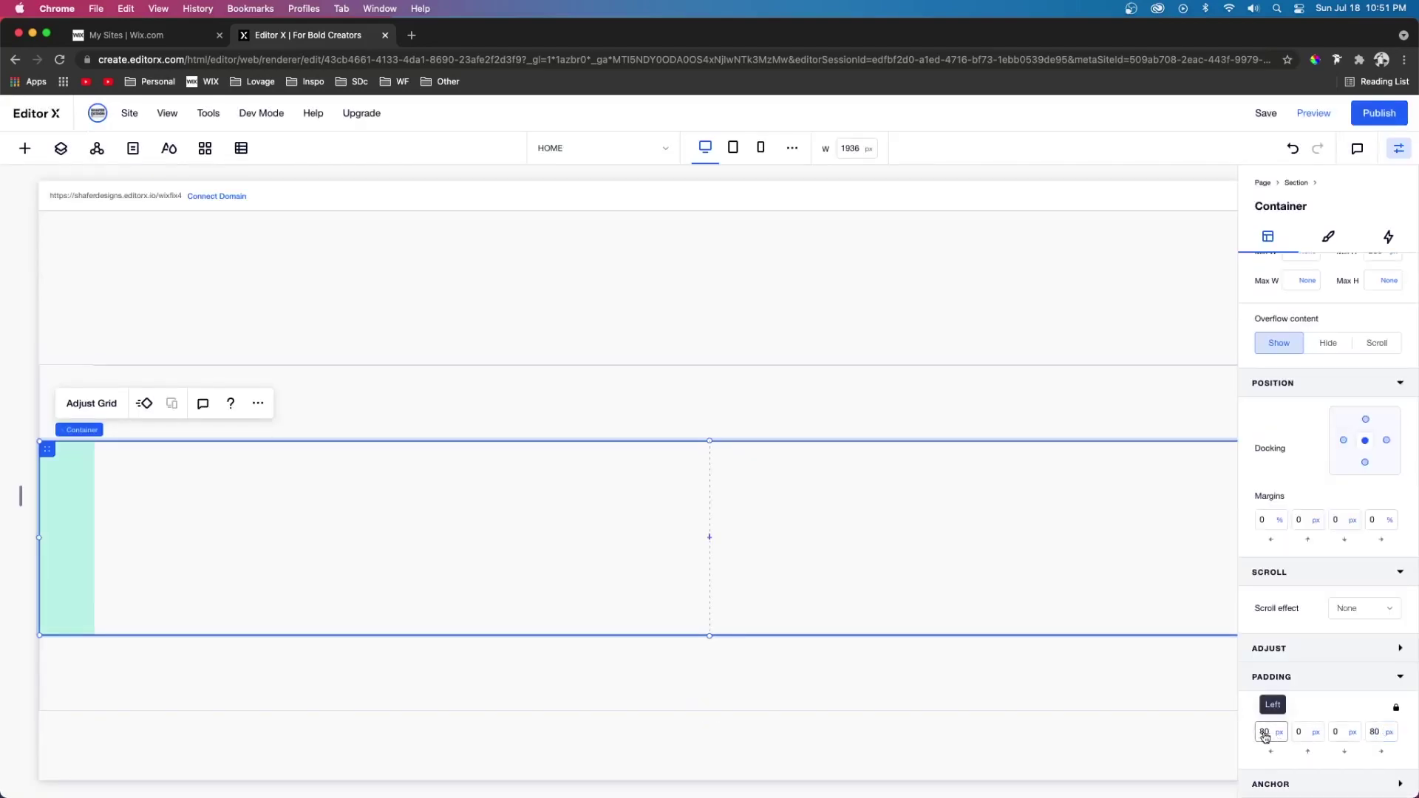
- Paste the copied heading stack into the left column of the new container, docked left with 0 margins and centred vertically
right_click(244, 545)
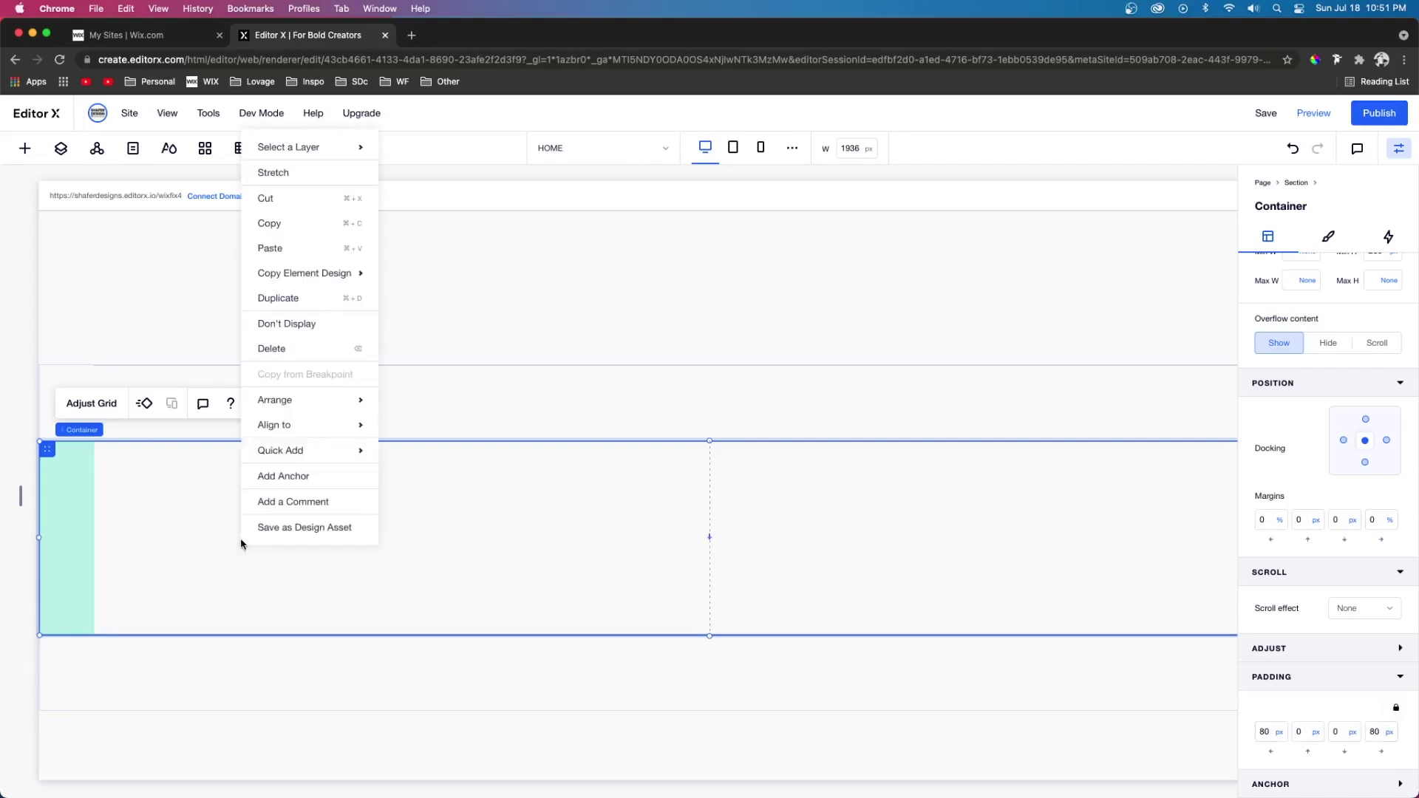
left_click(284, 246)
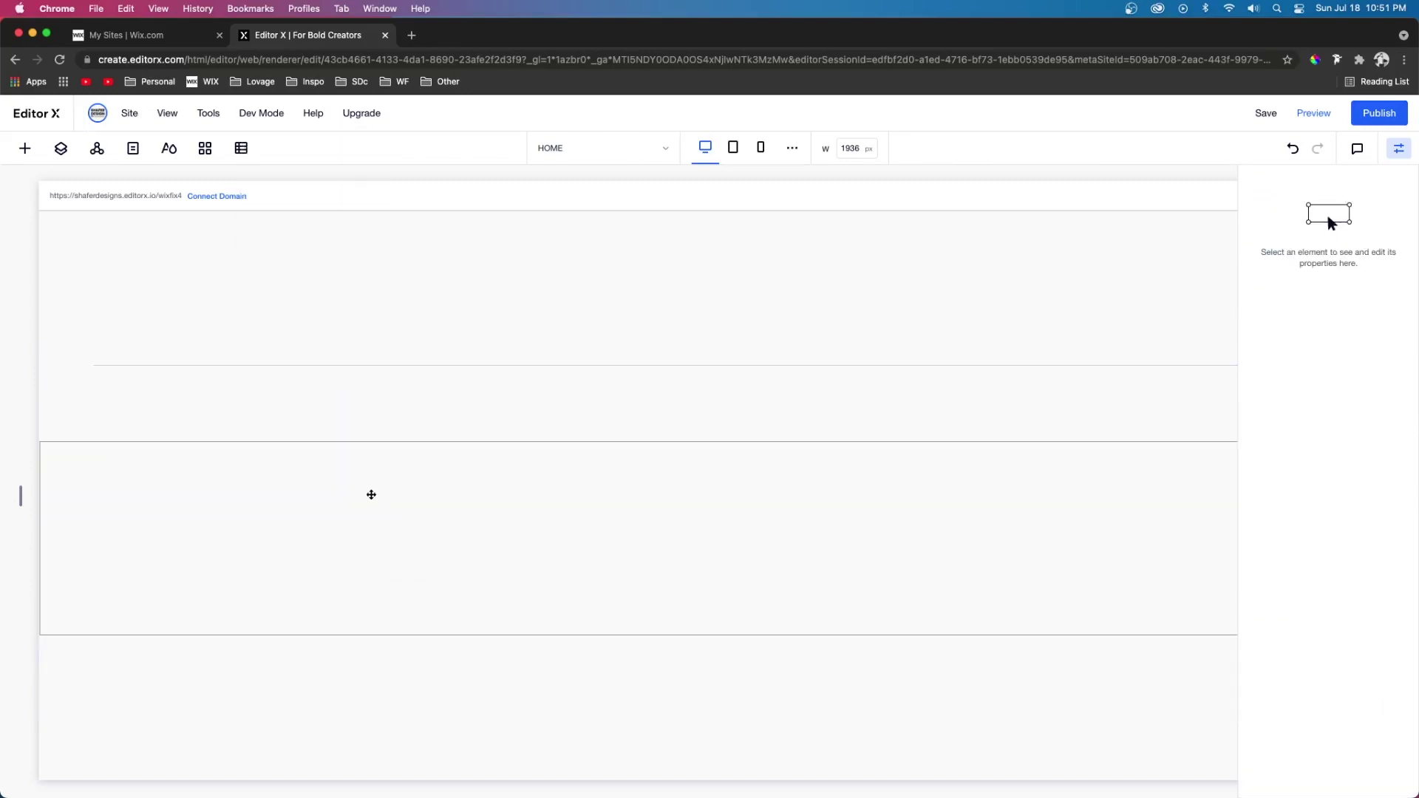
left_click(372, 494)
left_click_drag(249, 551, 105, 546)
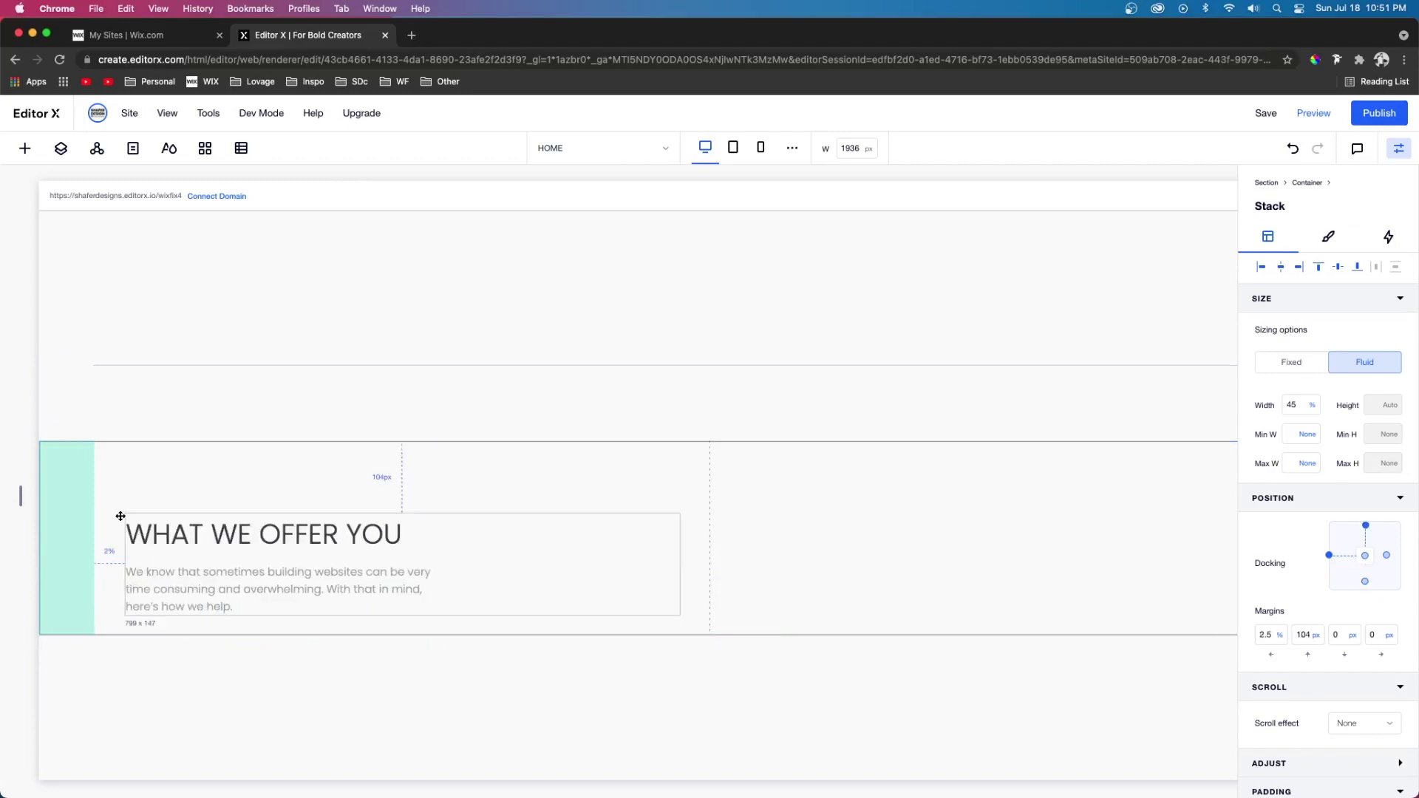
left_click(1339, 266)
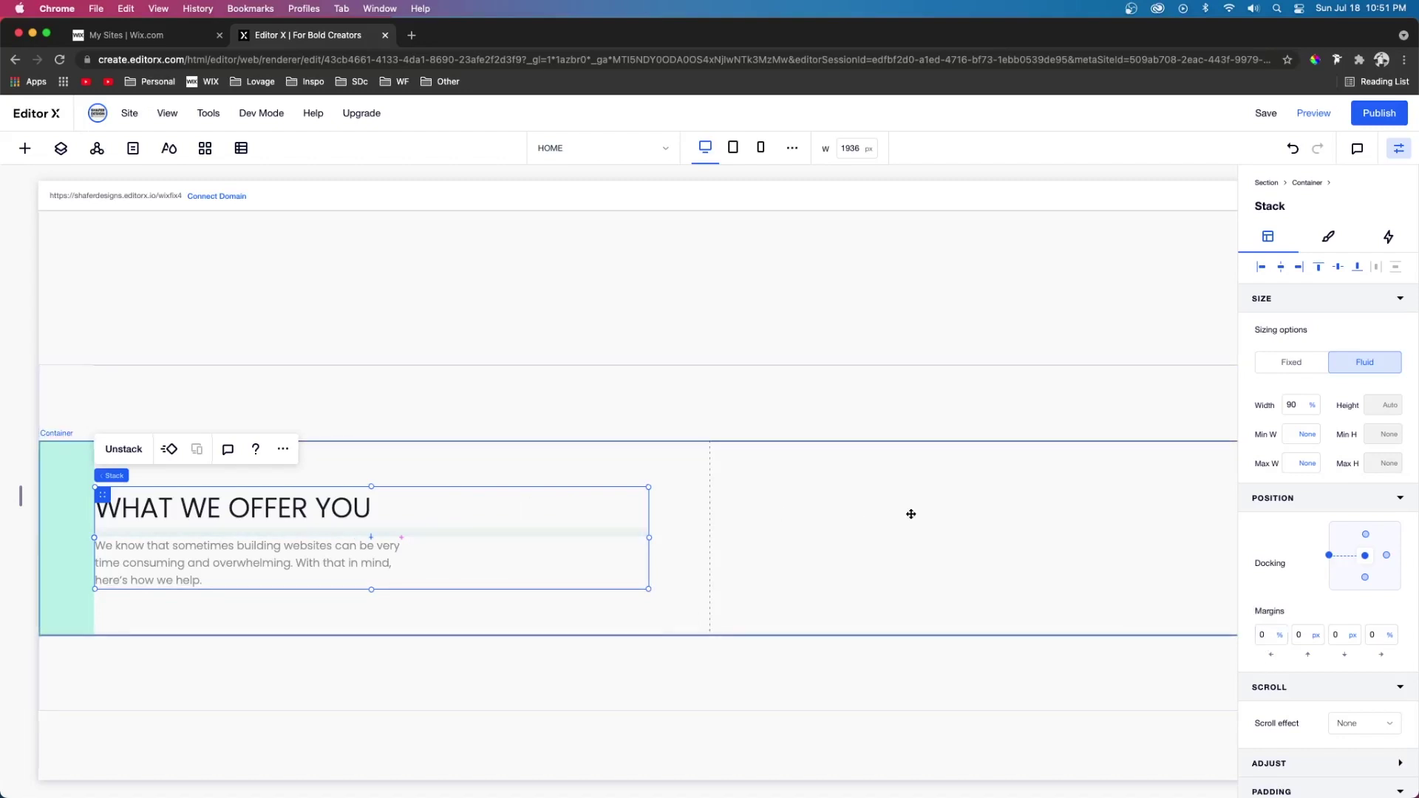
- Copy the LEARN MORE button into the new container's right column as two buttons labelled ASSETS and TEMPLATES
scroll(893, 513, "right", 5)
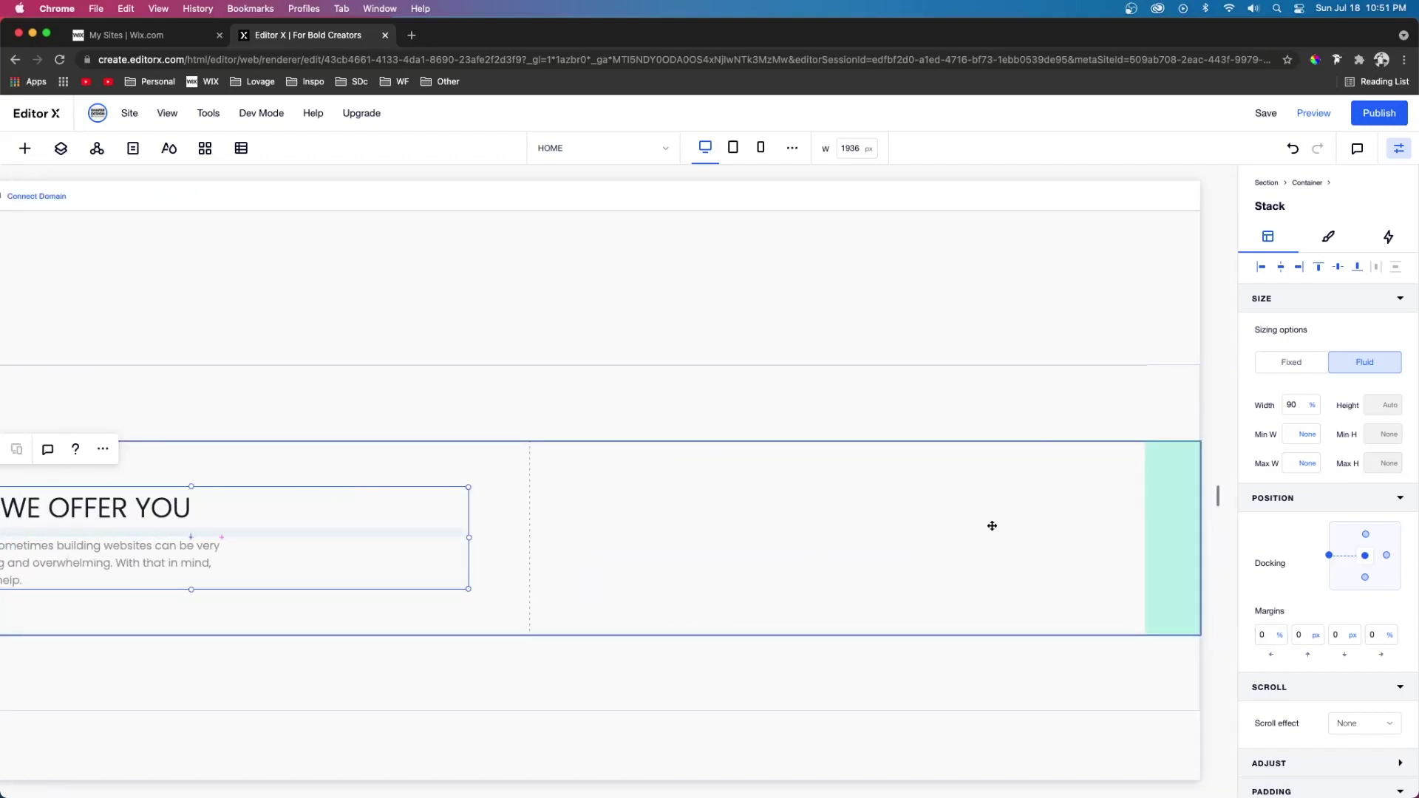
scroll(408, 269, "up", 10)
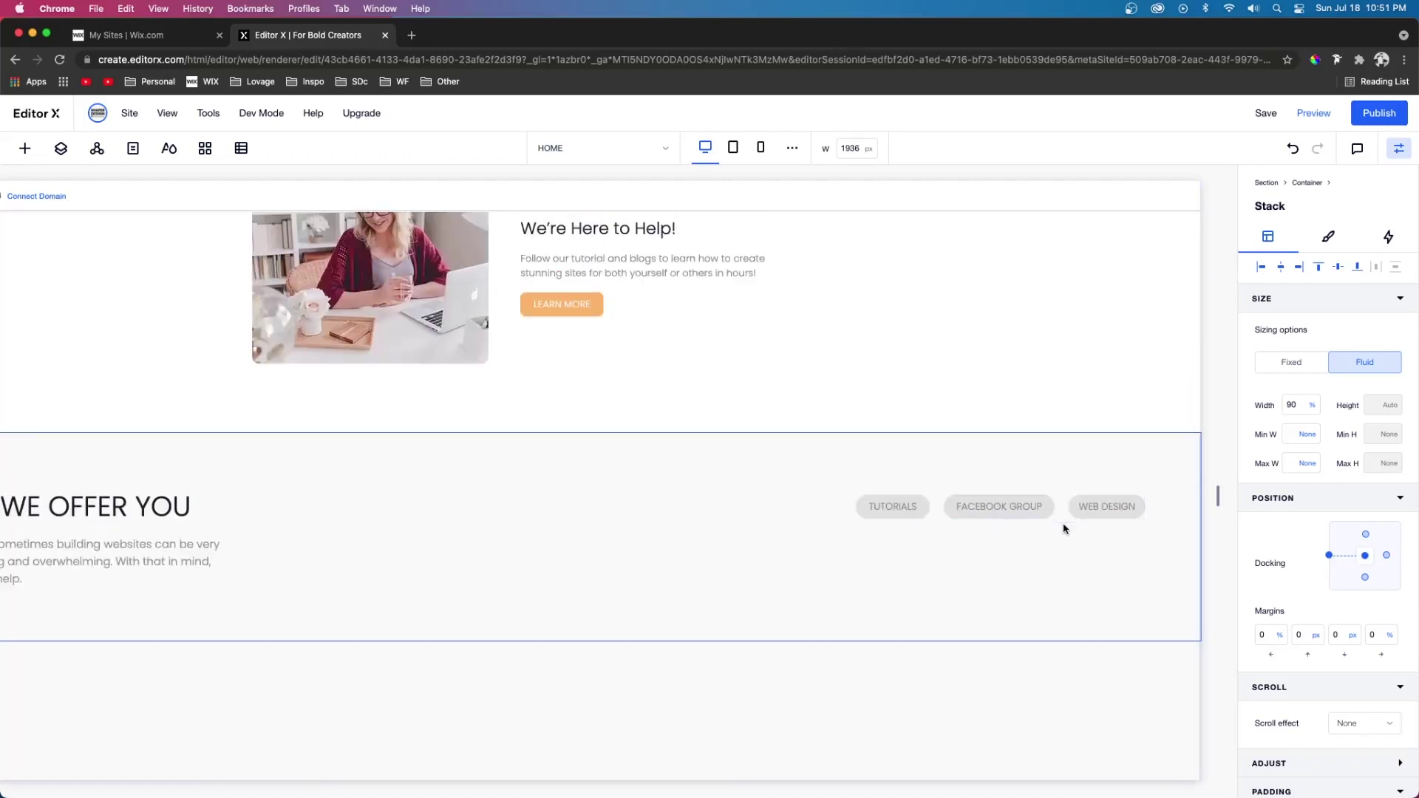
right_click(1064, 526)
left_click(548, 305)
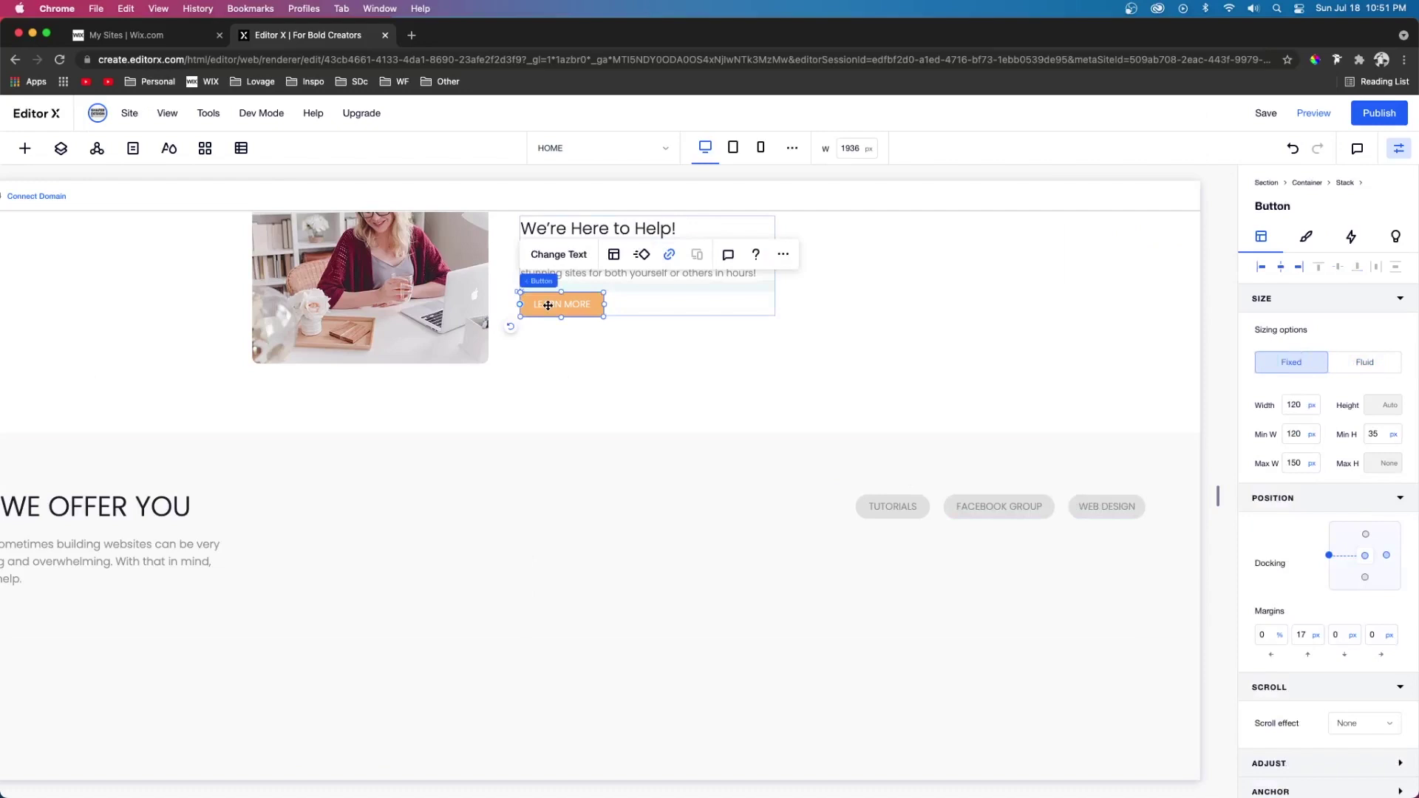
right_click(770, 491)
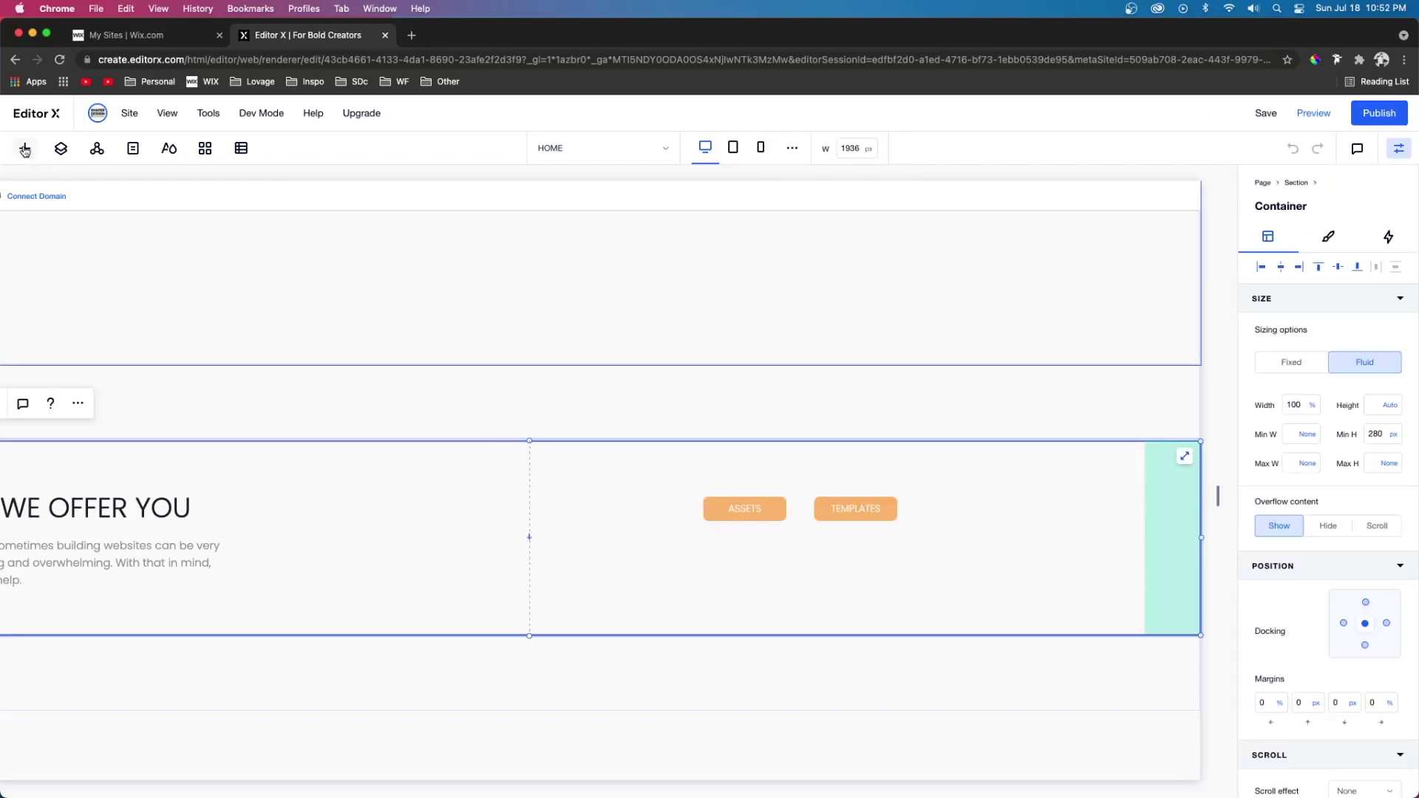
- Add a small container below the ASSETS and TEMPLATES buttons and apply a 2x1 grid to it
left_click(24, 150)
left_click_drag(250, 402, 765, 547)
left_click(731, 508)
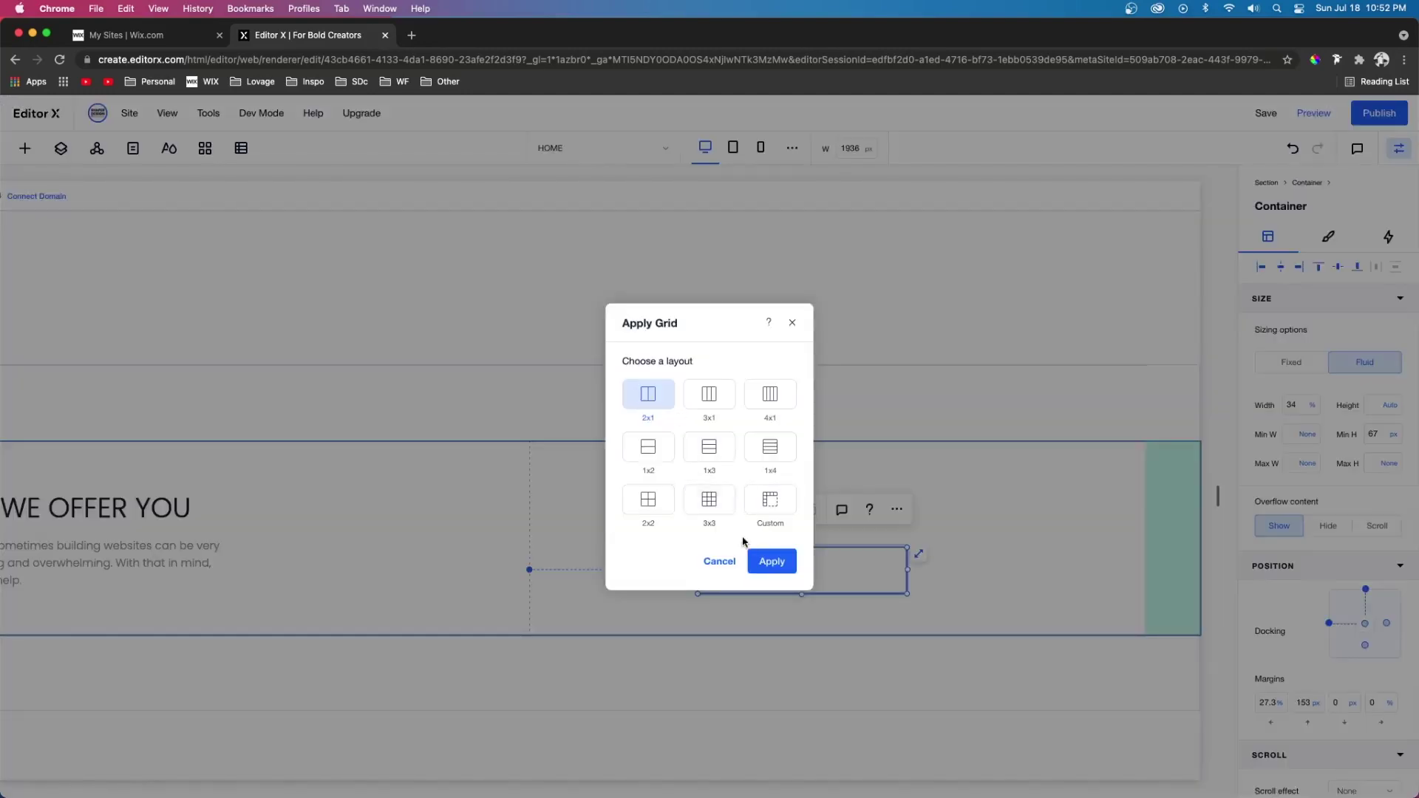
left_click(772, 562)
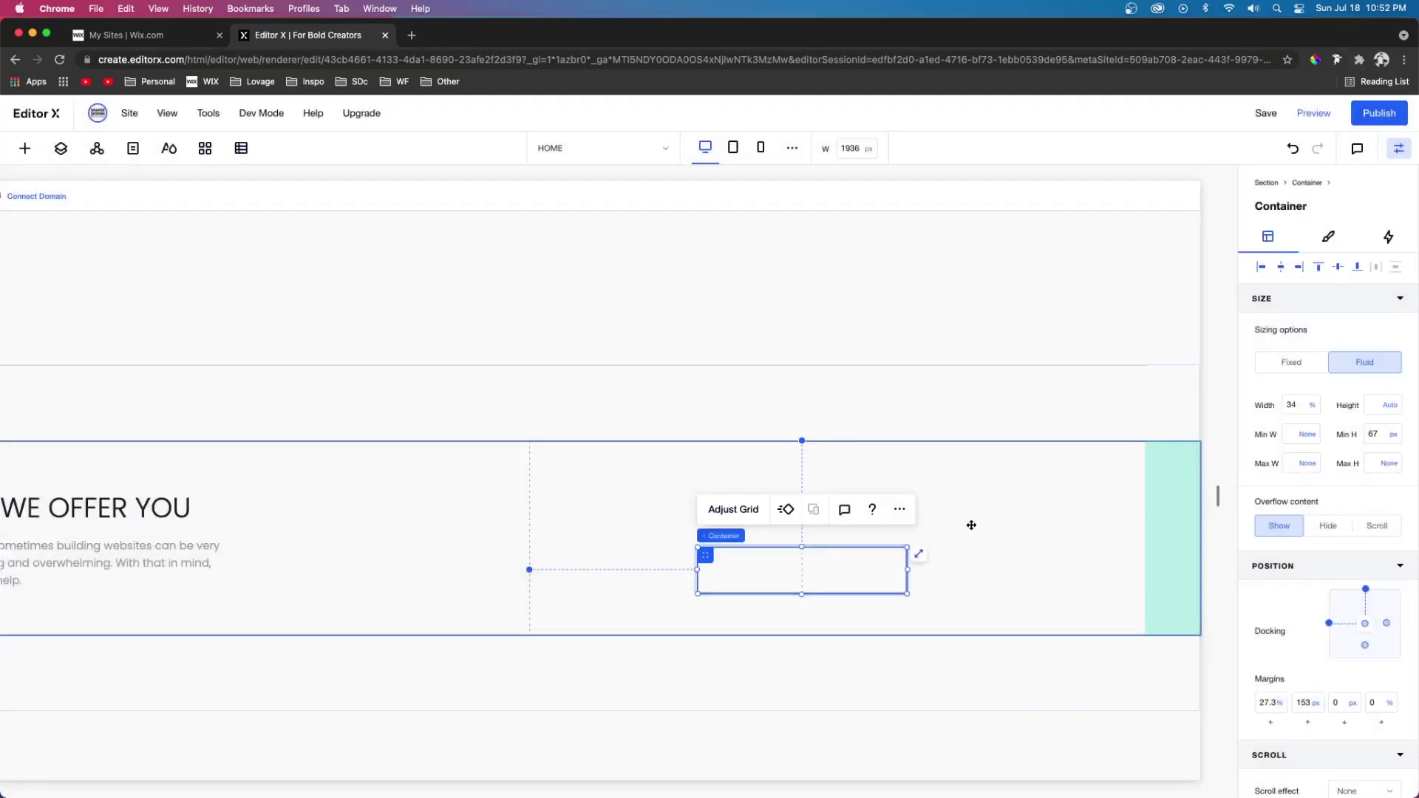
- Move the TEMPLATES button into the small container's right cell and the ASSETS button into its left cell
left_click(855, 509)
left_click_drag(855, 509, 850, 573)
left_click(745, 510)
left_click_drag(747, 522, 747, 574)
- Give the TEMPLATES button a 0% right and 20 px left margin, and align the ASSETS button to its cell's right edge
left_click(860, 570)
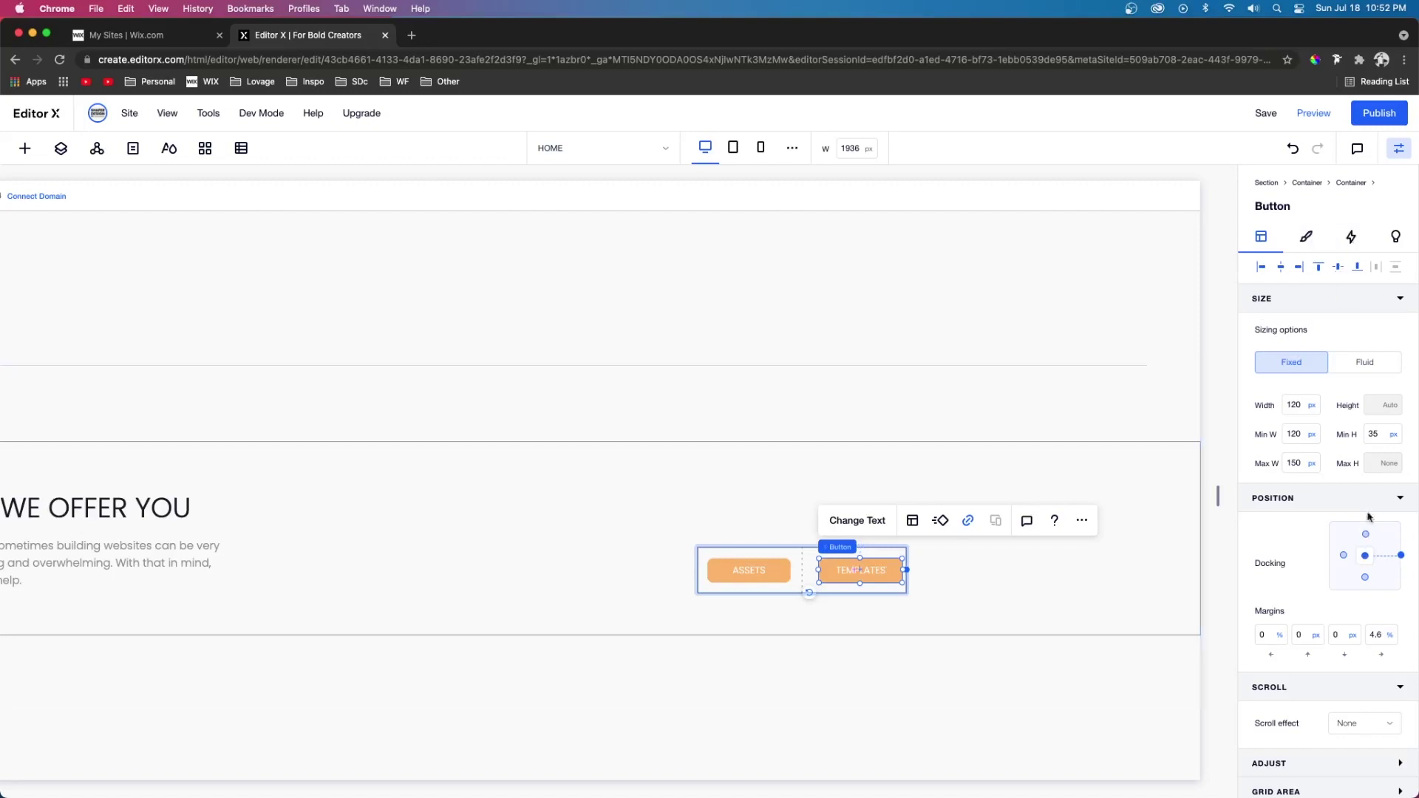
left_click(1385, 638)
left_click(1267, 635)
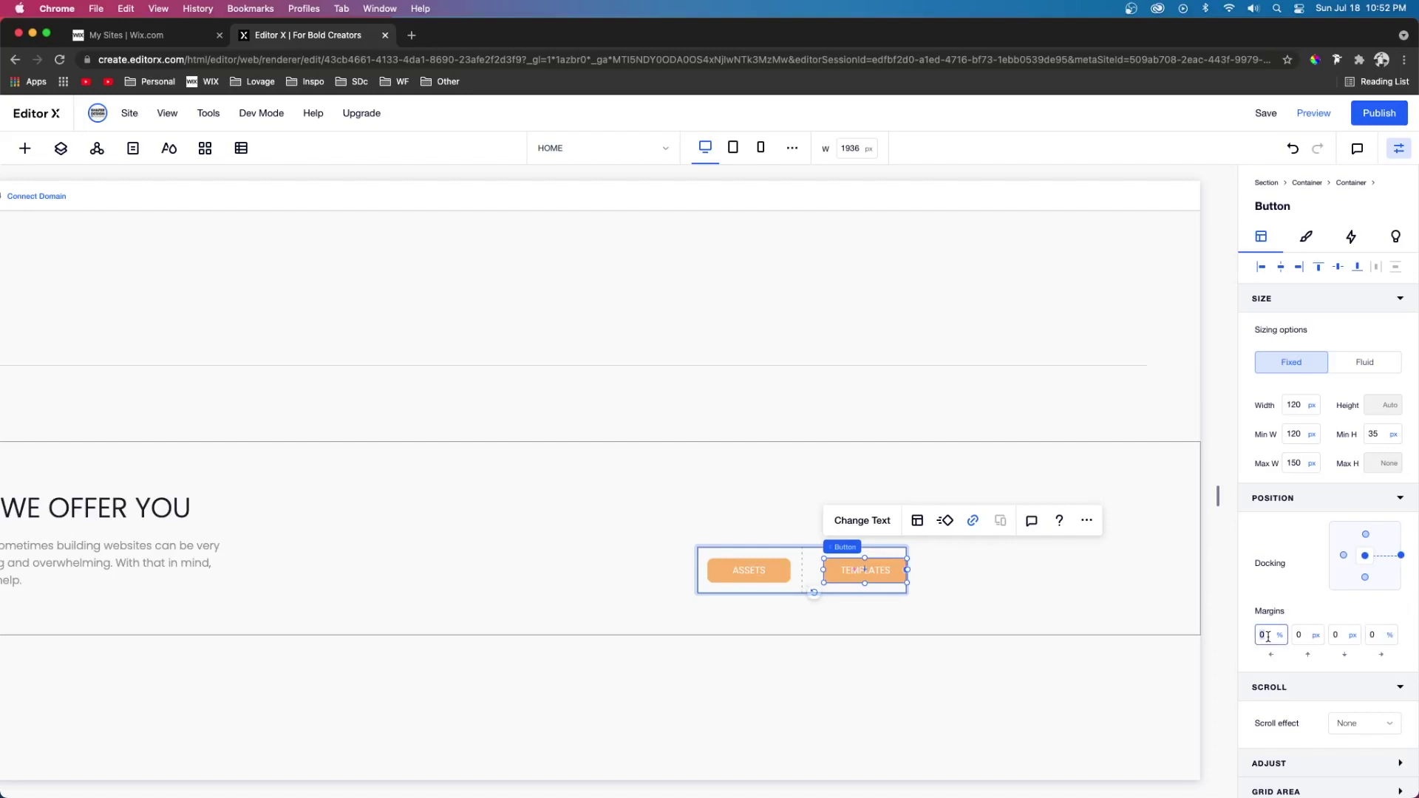
type("20px")
left_click(749, 570)
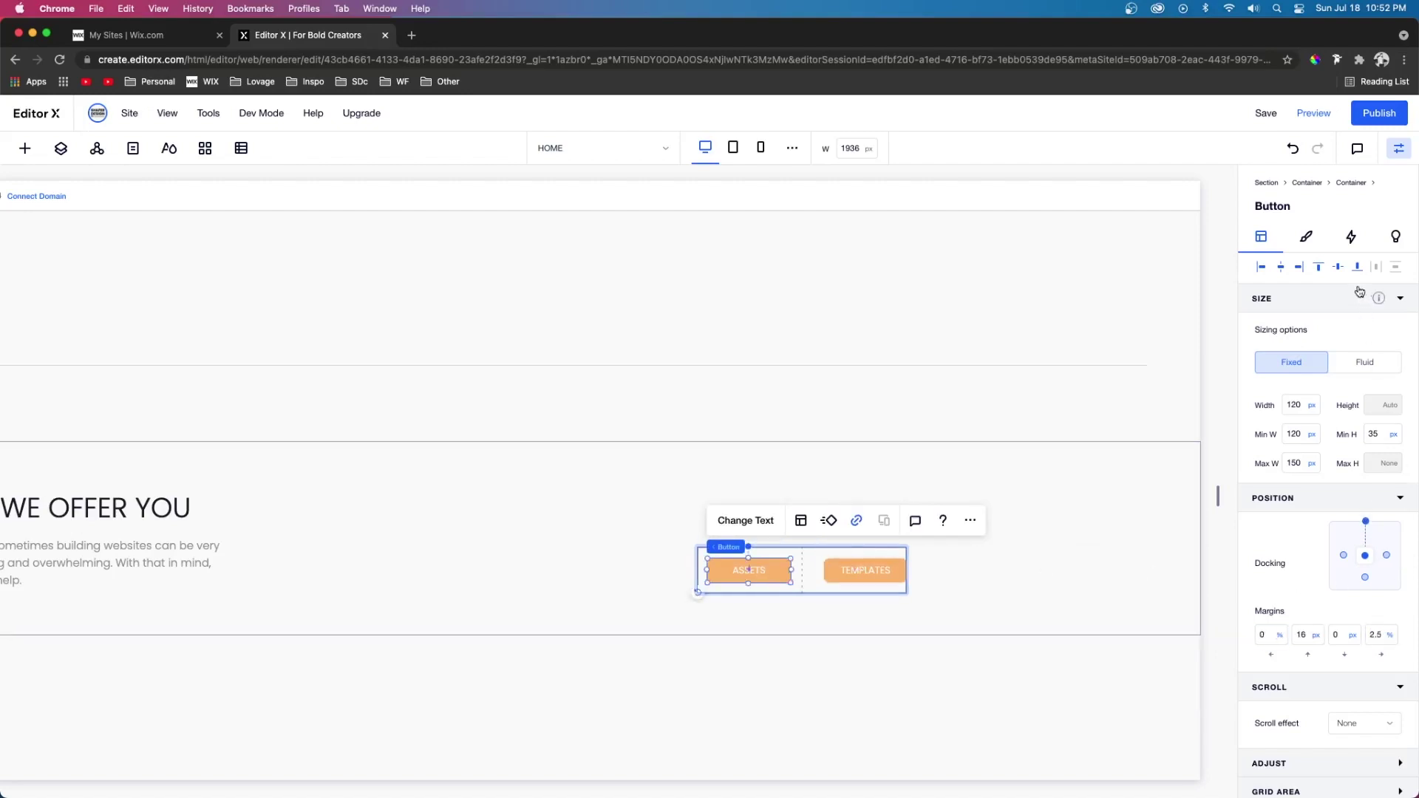
key("Escape")
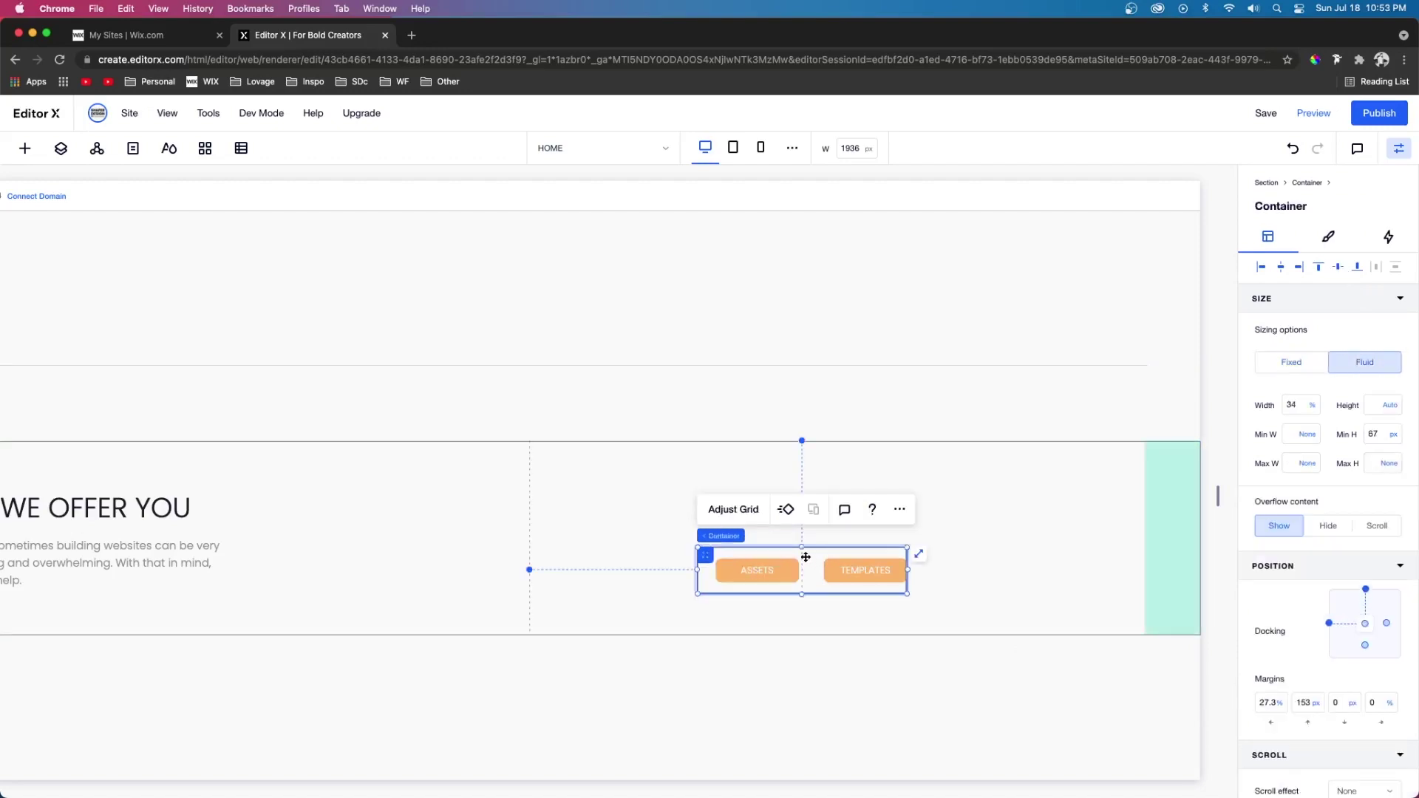
- Set the button grid's second column width to max-content and dock the button container to the right edge of the outer container's right column
left_click(735, 513)
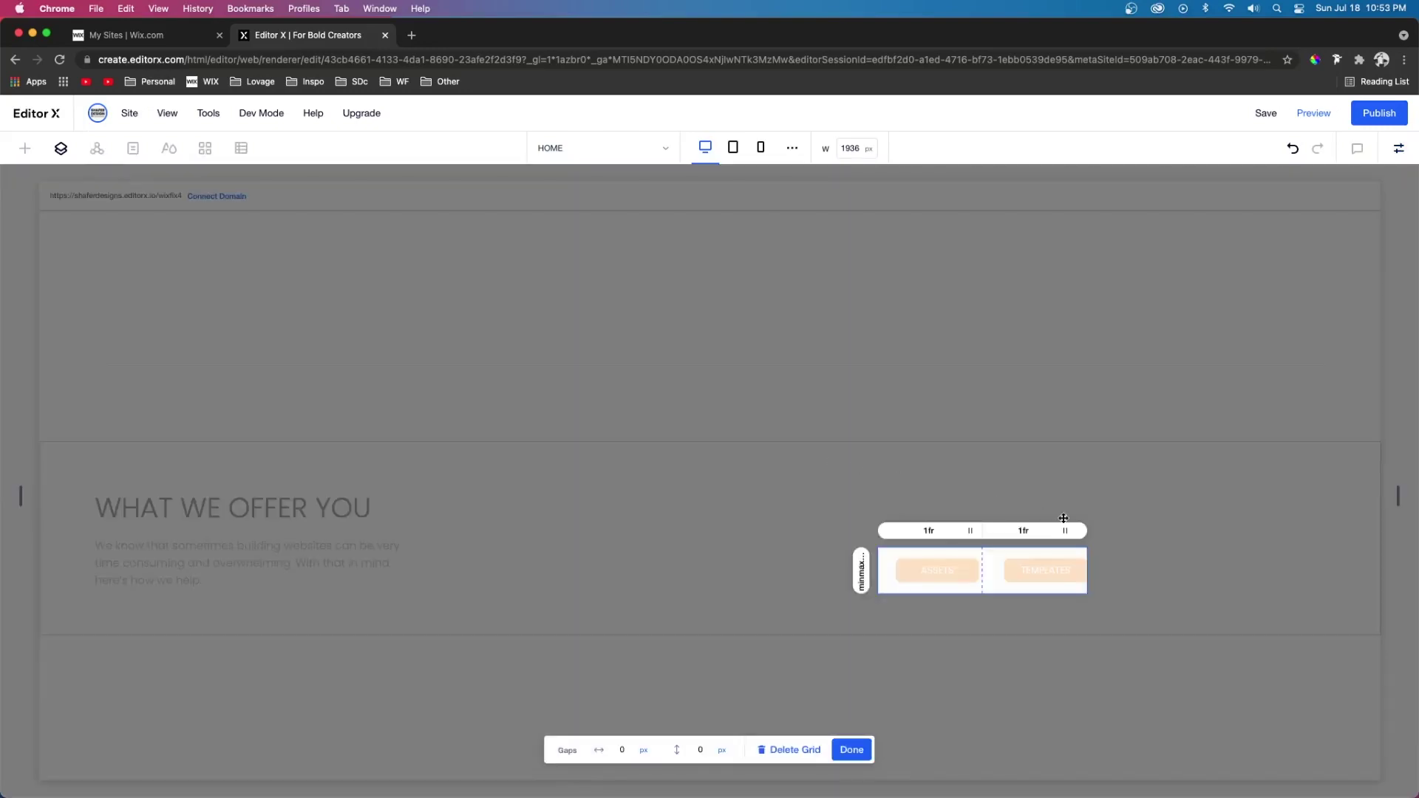
left_click(1066, 527)
left_click(1181, 576)
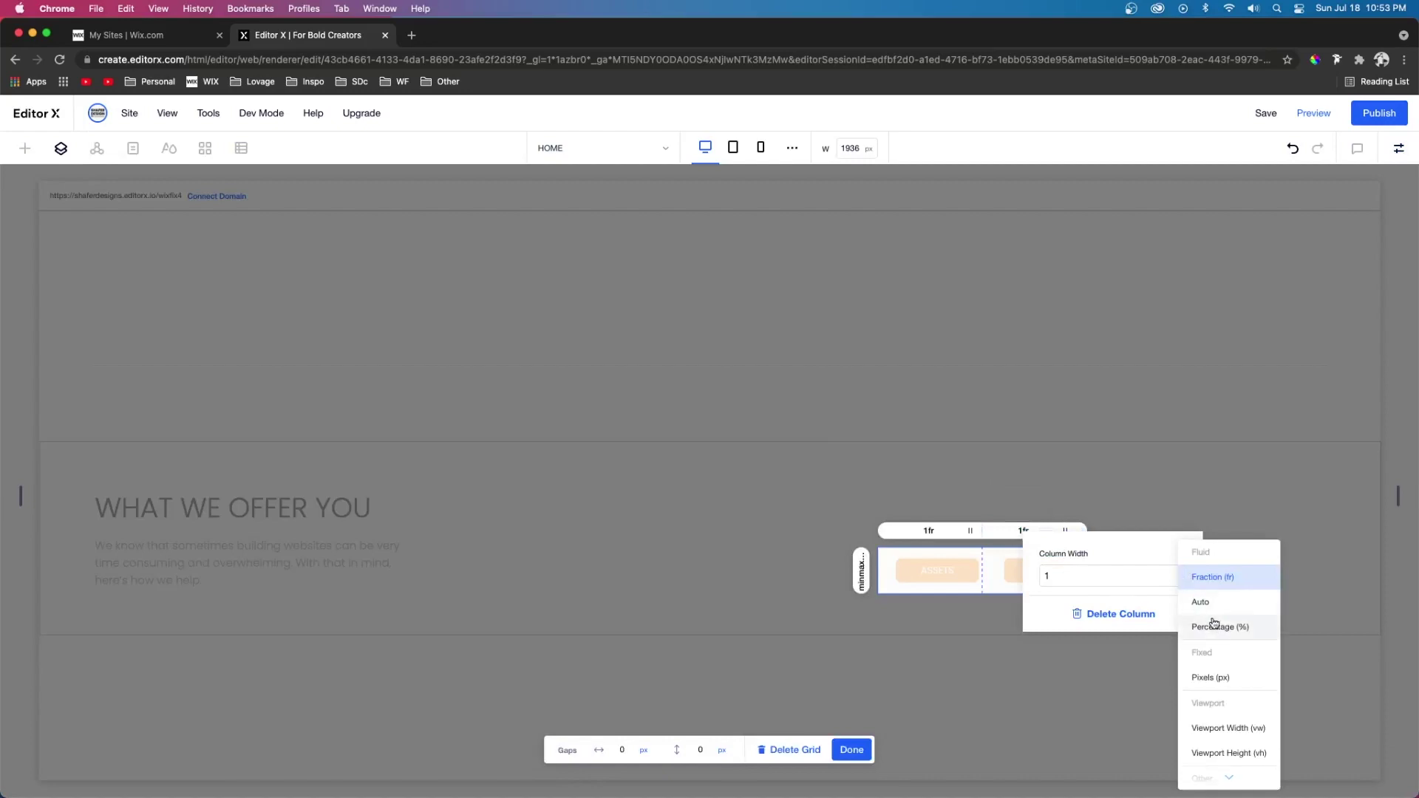
left_click(1220, 753)
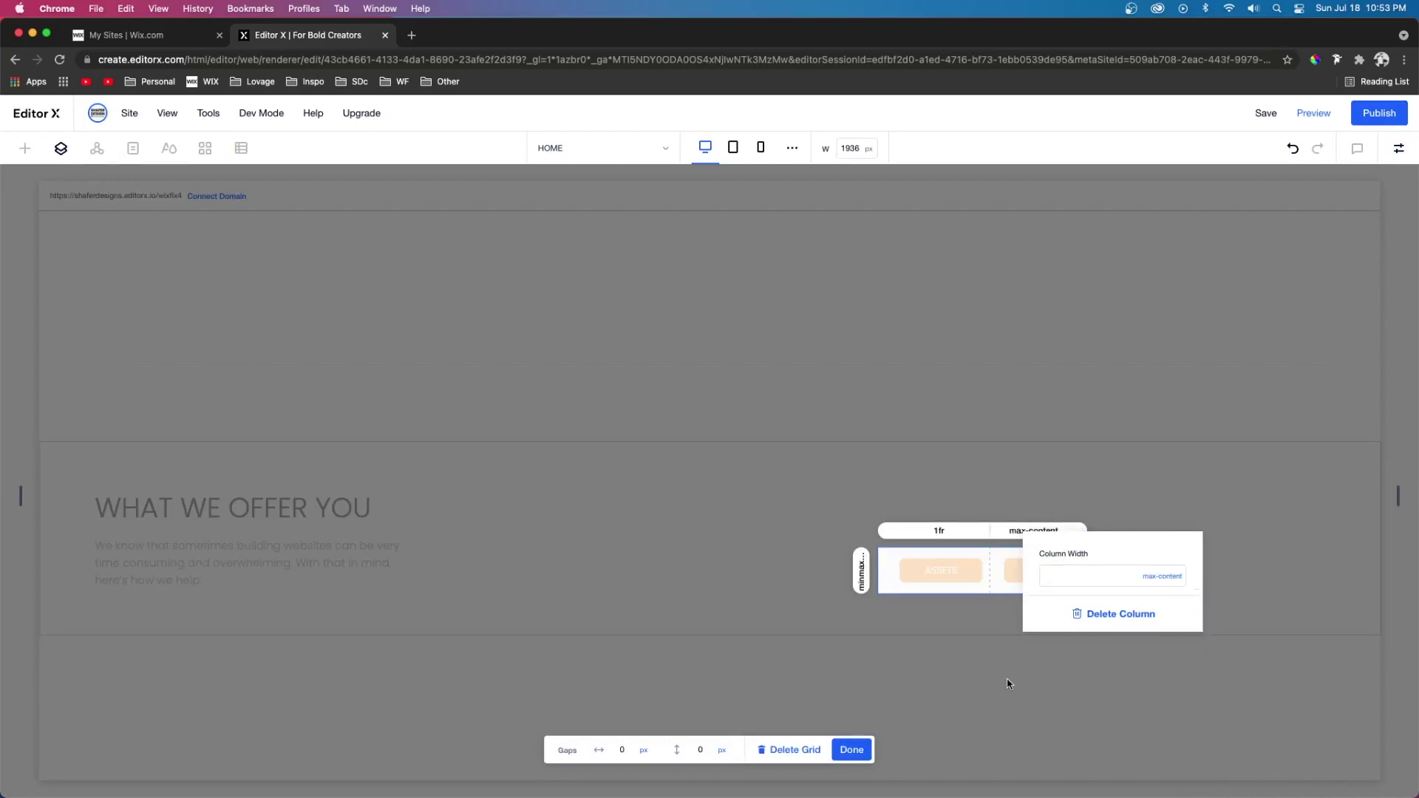
left_click(1251, 598)
left_click_drag(1093, 558, 1178, 501)
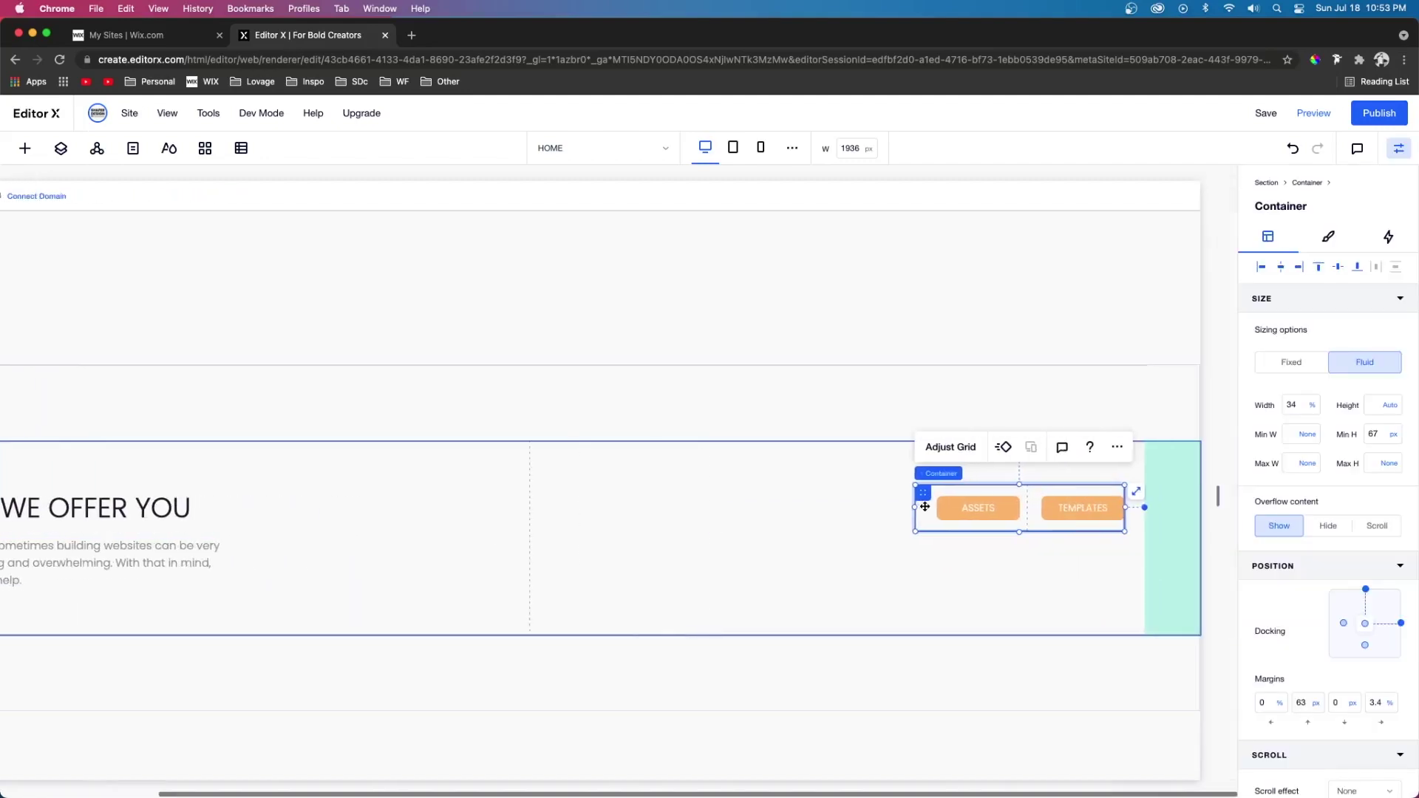
left_click(1366, 590)
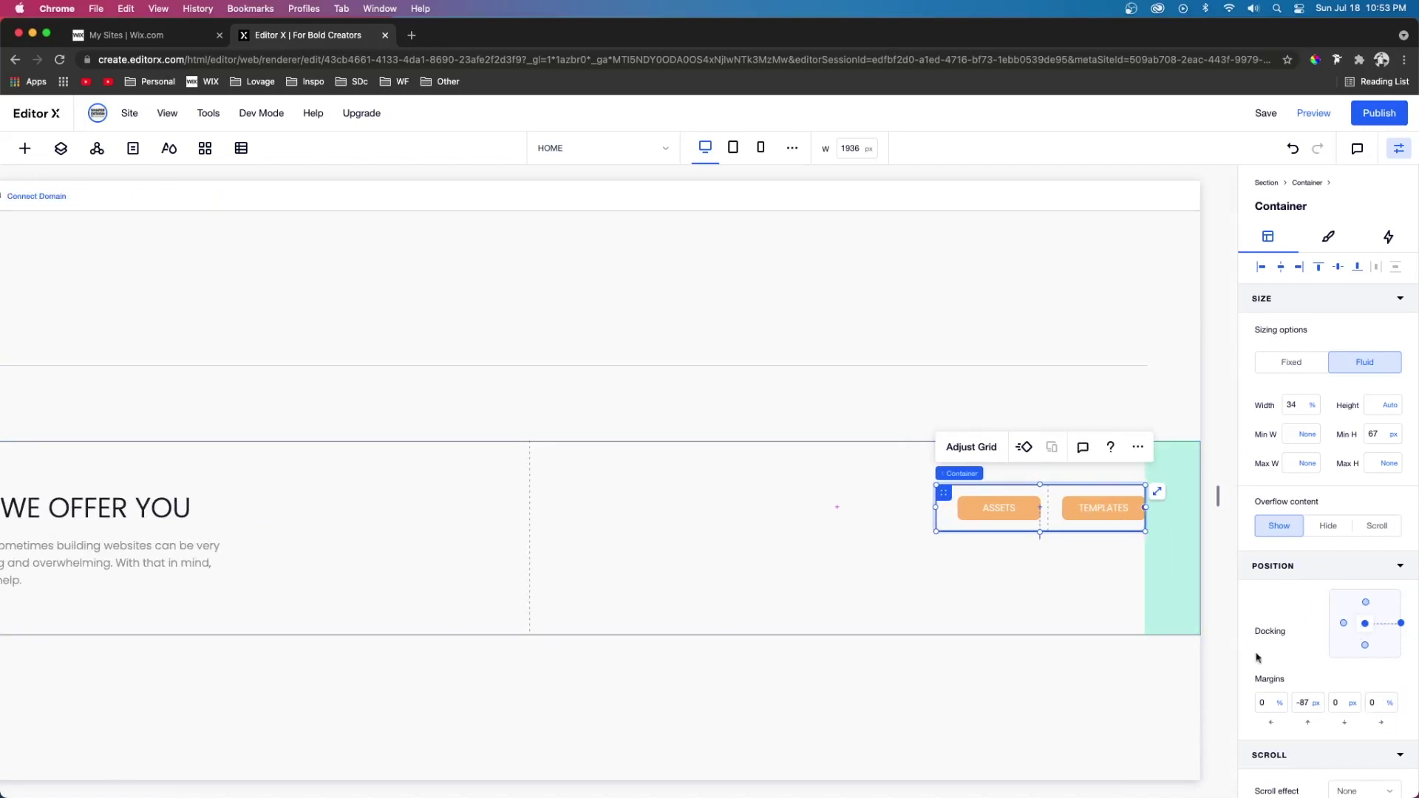
- Set the border width to 0 on the button container and on the outer container
left_click(1328, 237)
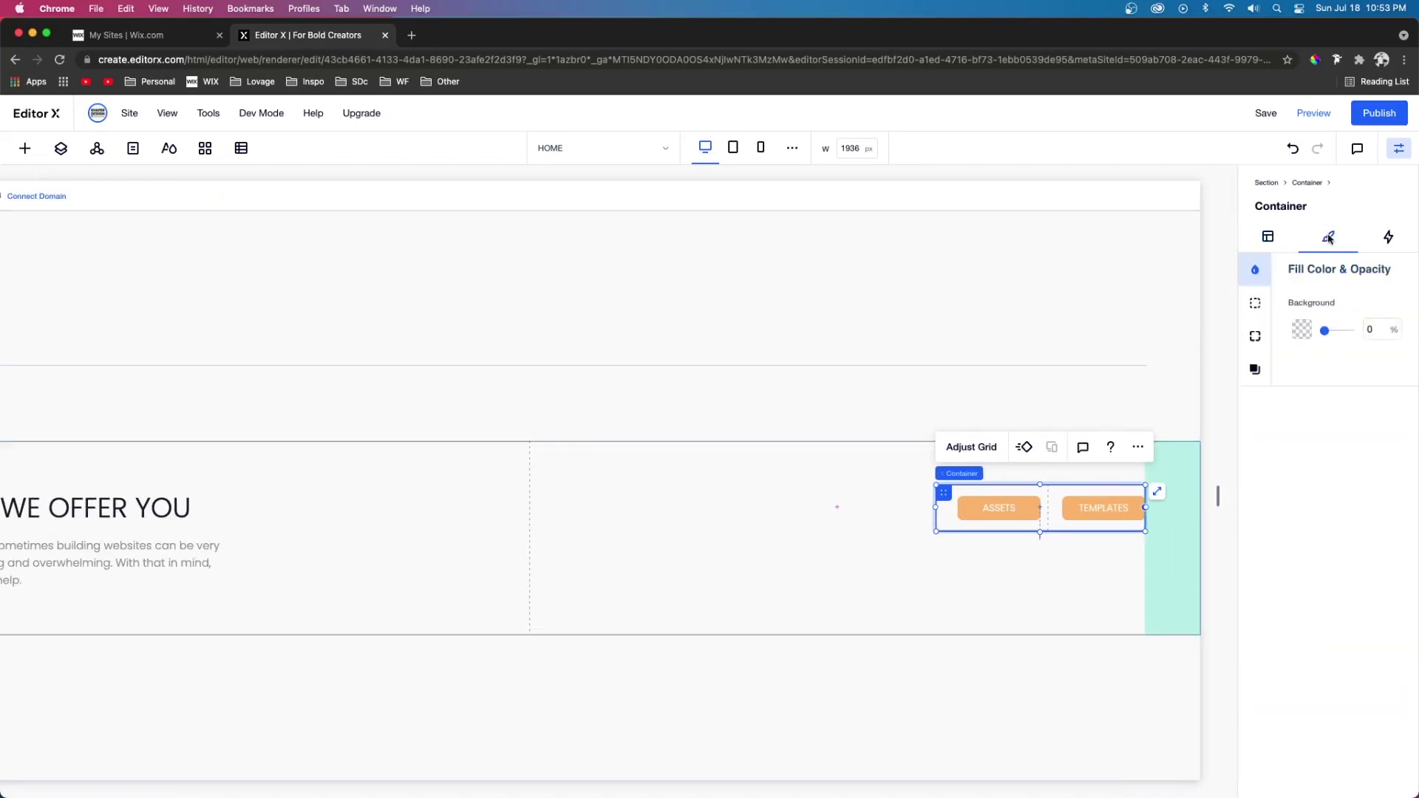
left_click(1258, 306)
left_click_drag(1304, 404, 1290, 397)
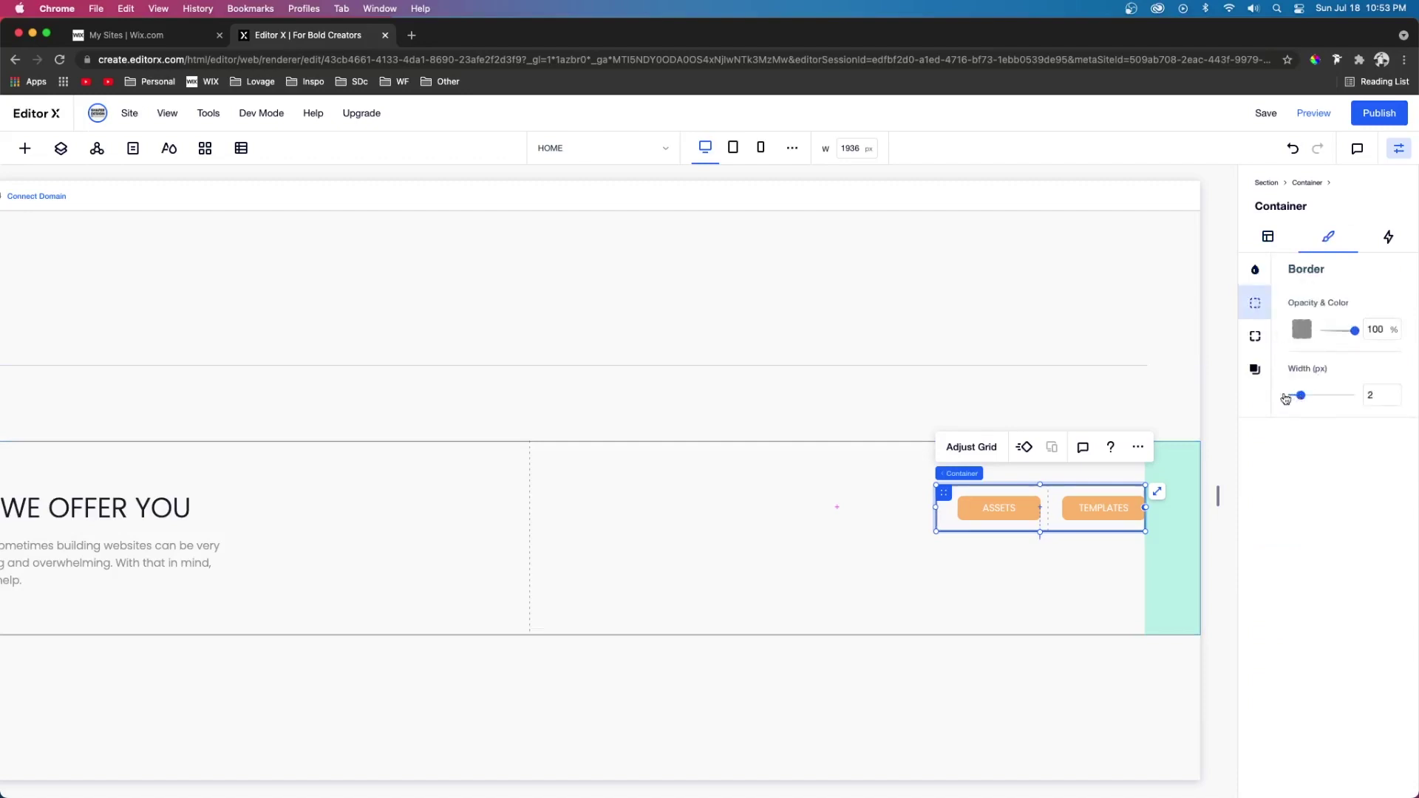
left_click(793, 505)
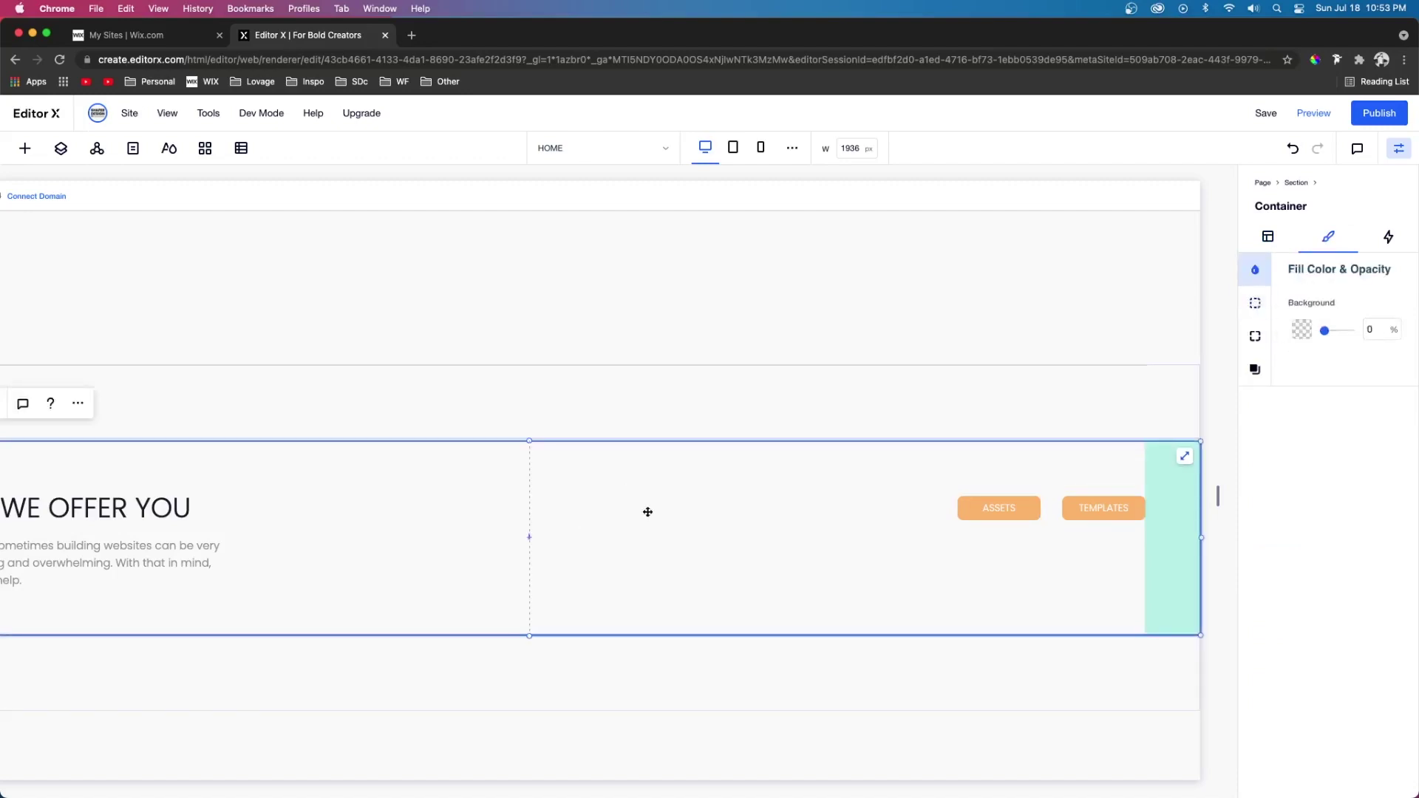
left_click(1256, 303)
left_click_drag(1296, 396, 1292, 396)
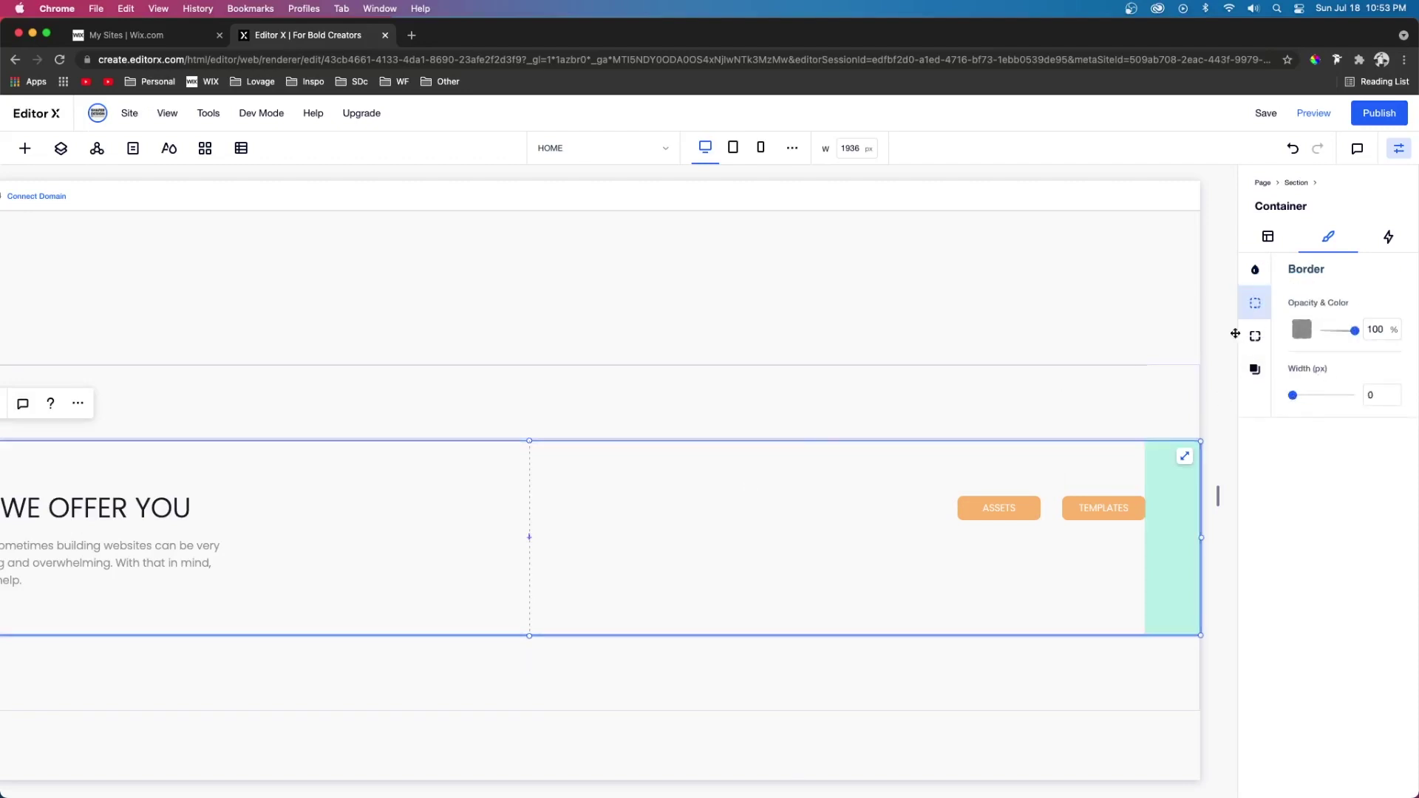
- Adjust the outer container's vertical margins and set the section's minimum height to None
left_click(1269, 237)
scroll(1323, 540, "down", 5)
left_click(1307, 519)
left_click(592, 472)
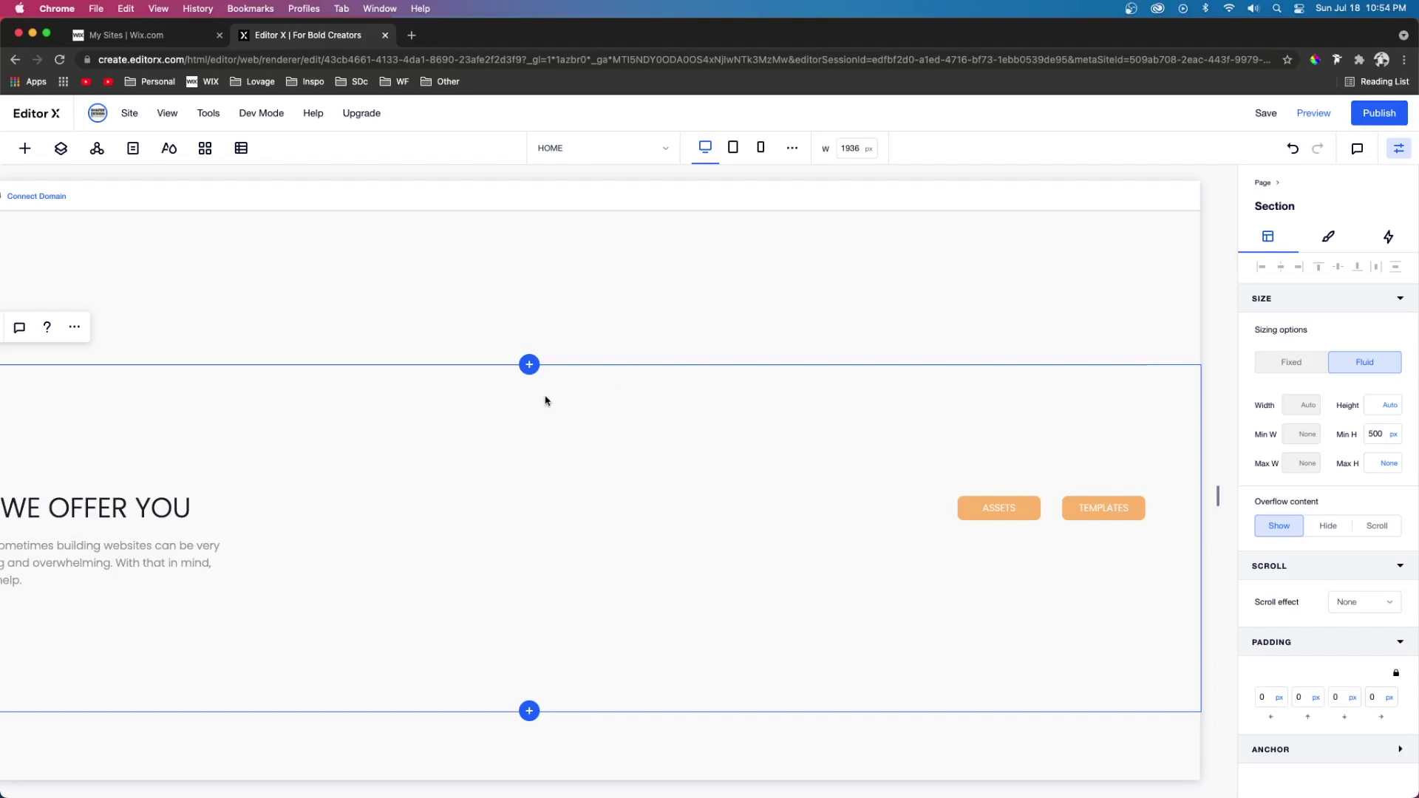
left_click(1392, 434)
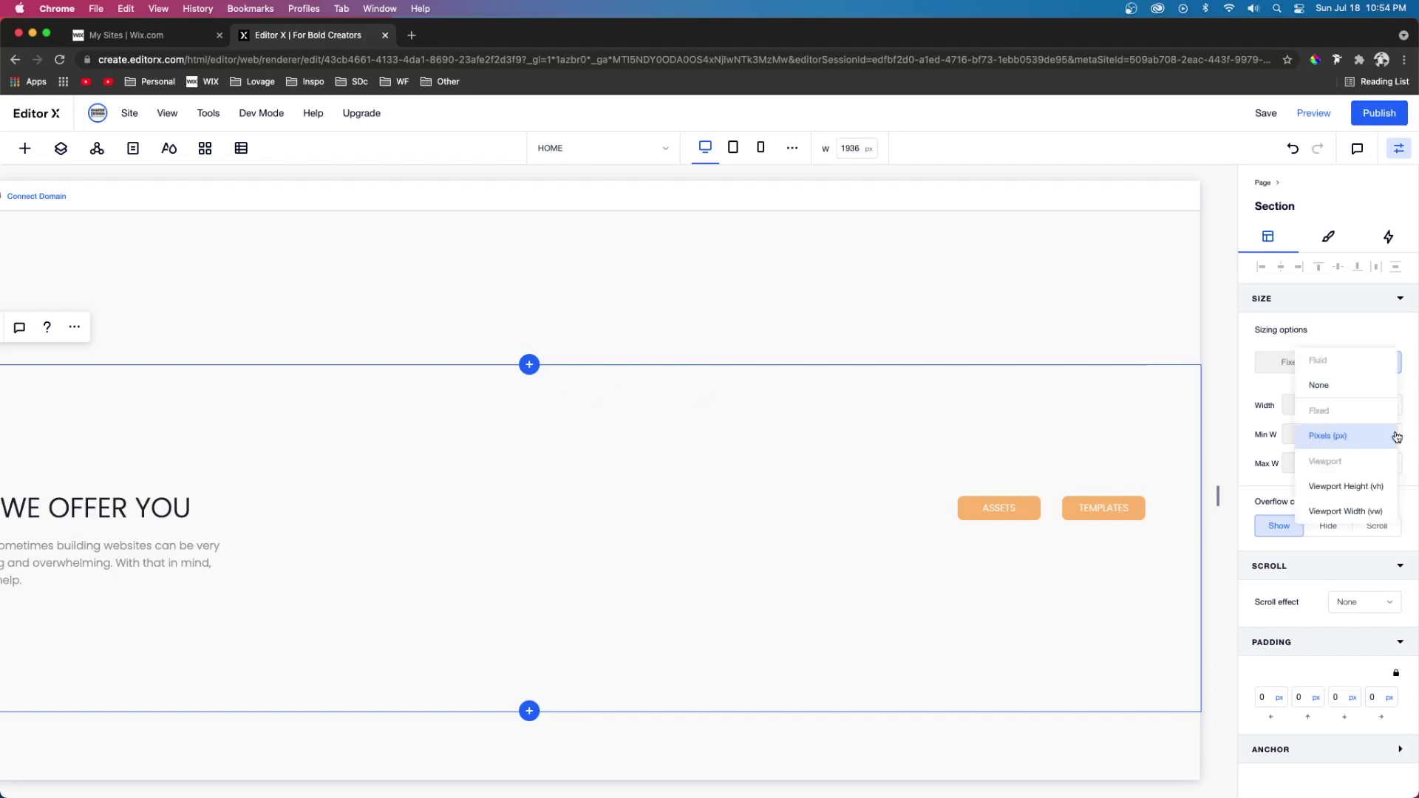
left_click(1336, 386)
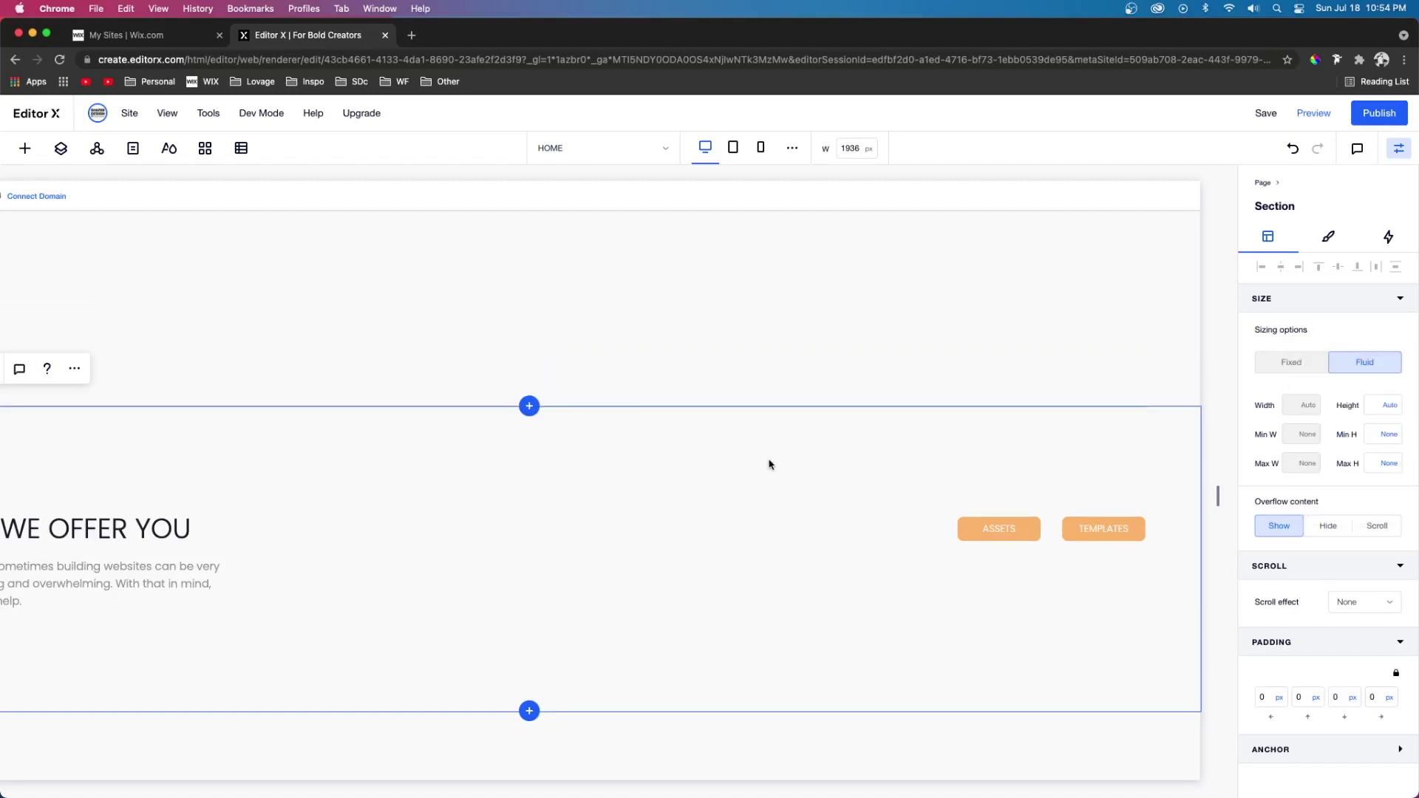
- Add a blank section below the "WHAT WE OFFER YOU" section and set its minimum height to 800 px
left_click(520, 491)
scroll(520, 491, "up", 20)
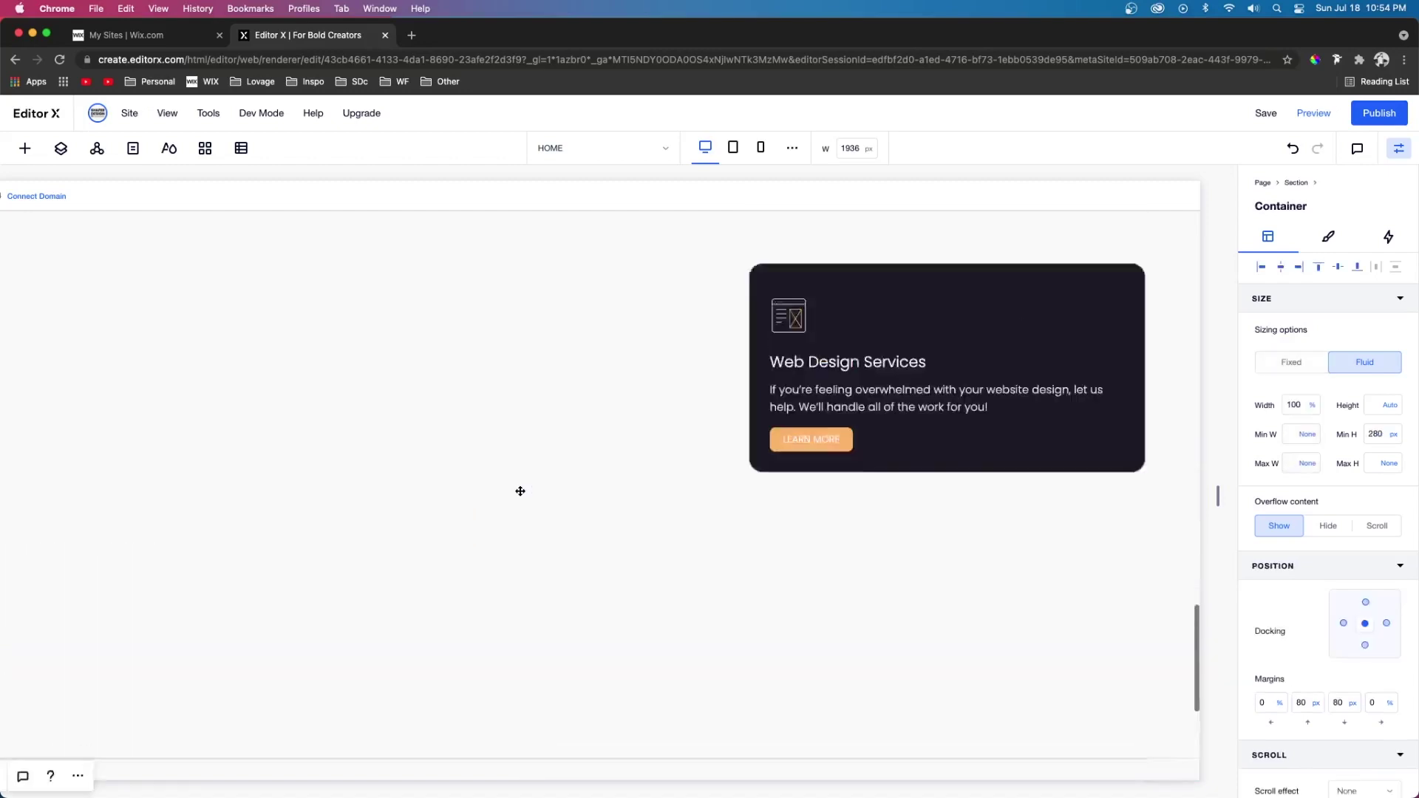
scroll(521, 491, "down", 15)
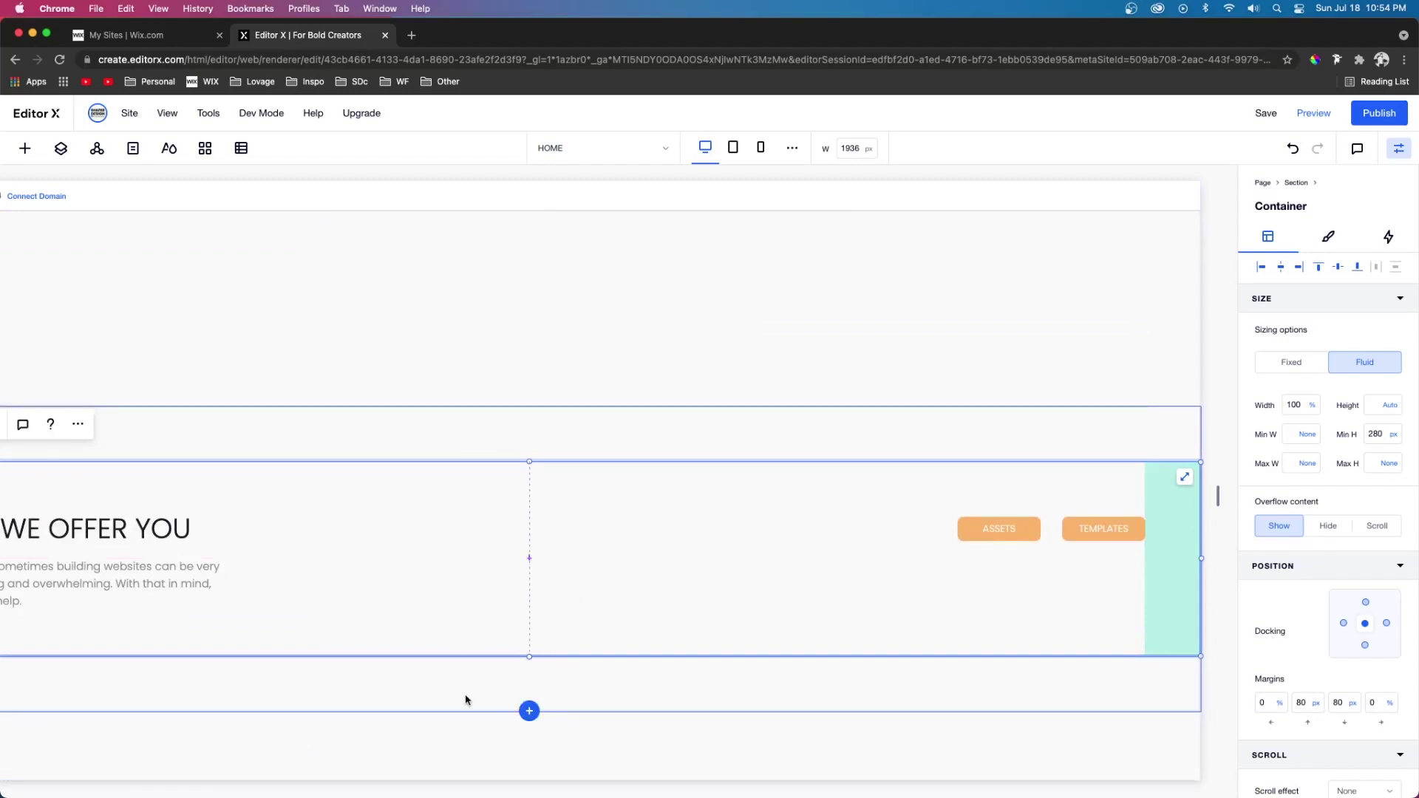
scroll(758, 631, "left", 5)
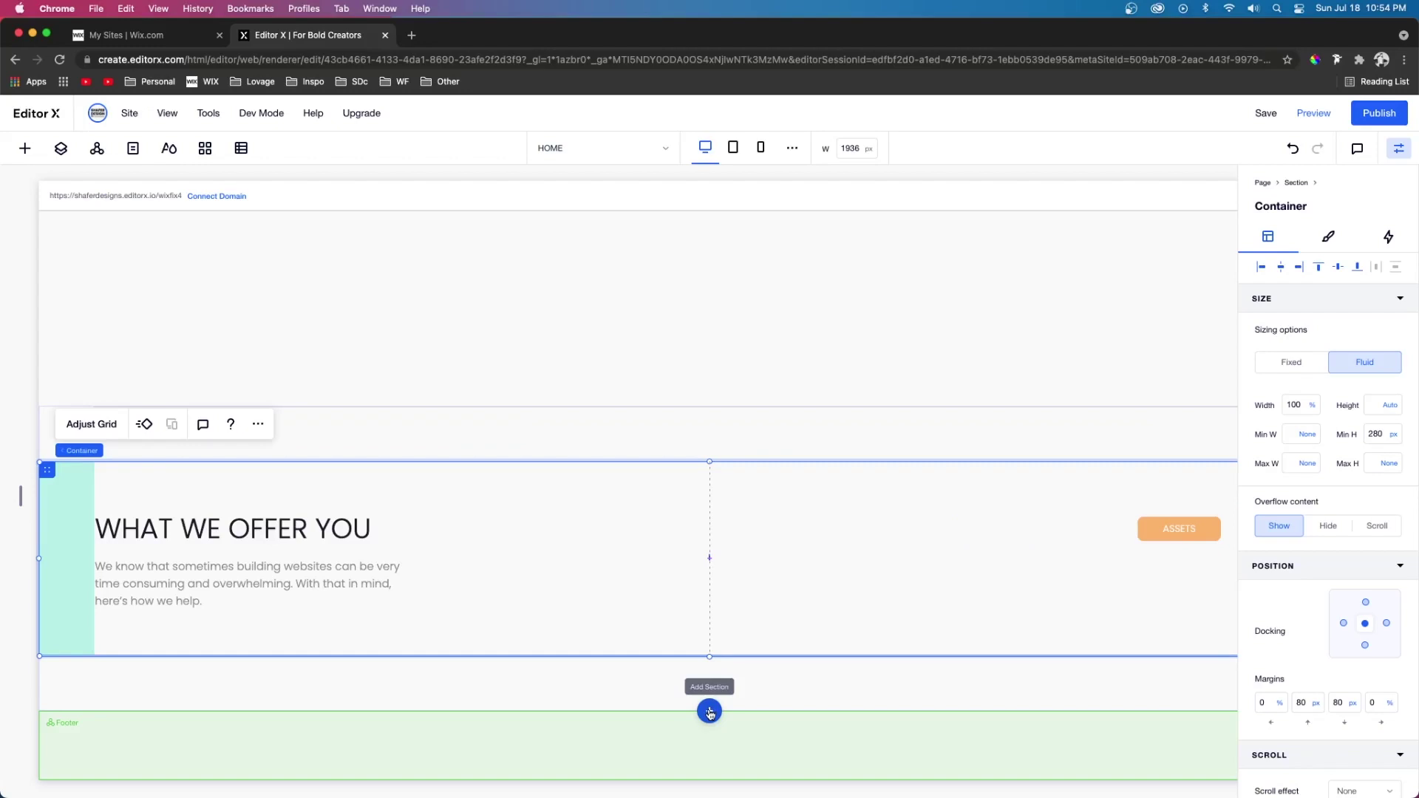
left_click(709, 712)
left_click(666, 643)
left_click(1377, 434)
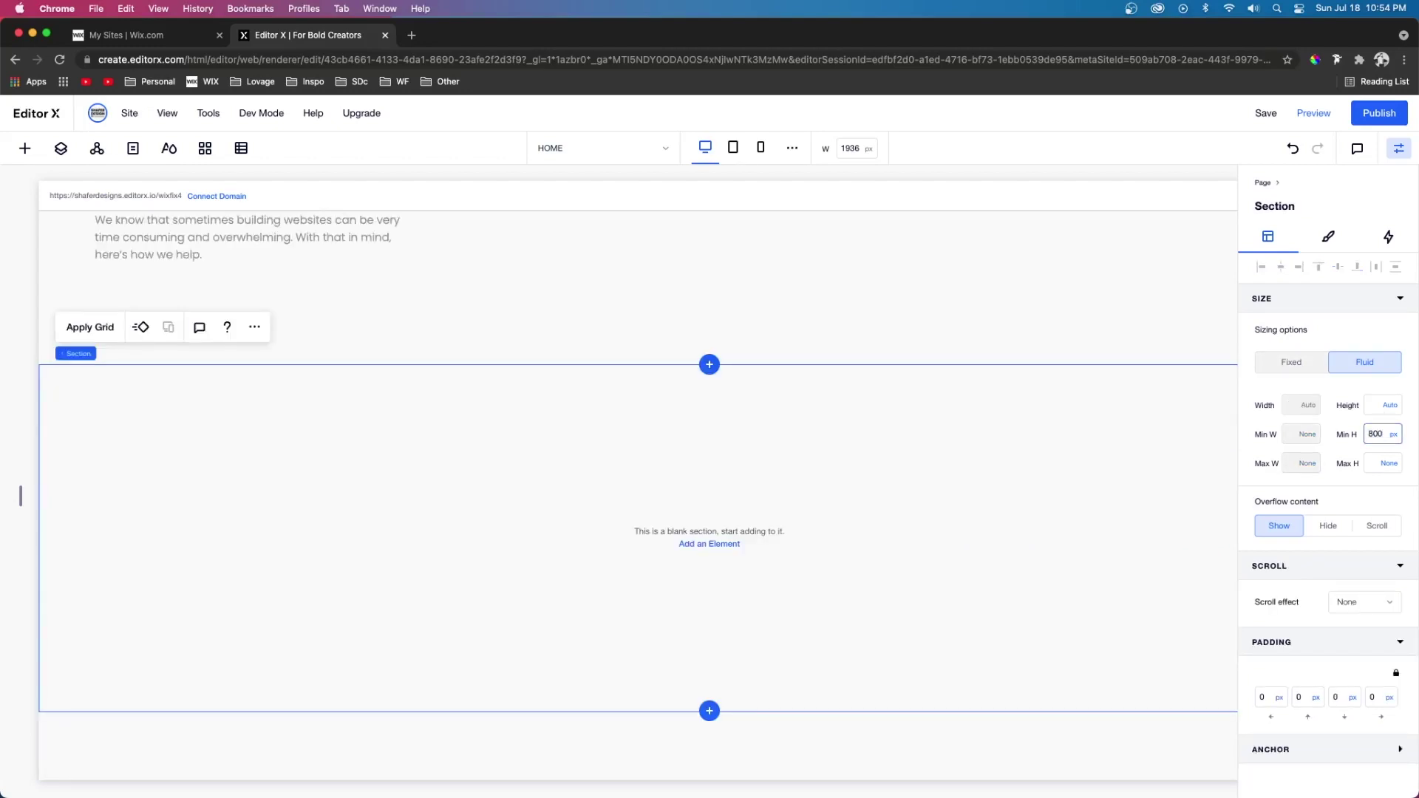
key("Return")
scroll(628, 352, "down", 2)
- Apply a 2x1 grid to the new blank section
left_click(628, 352)
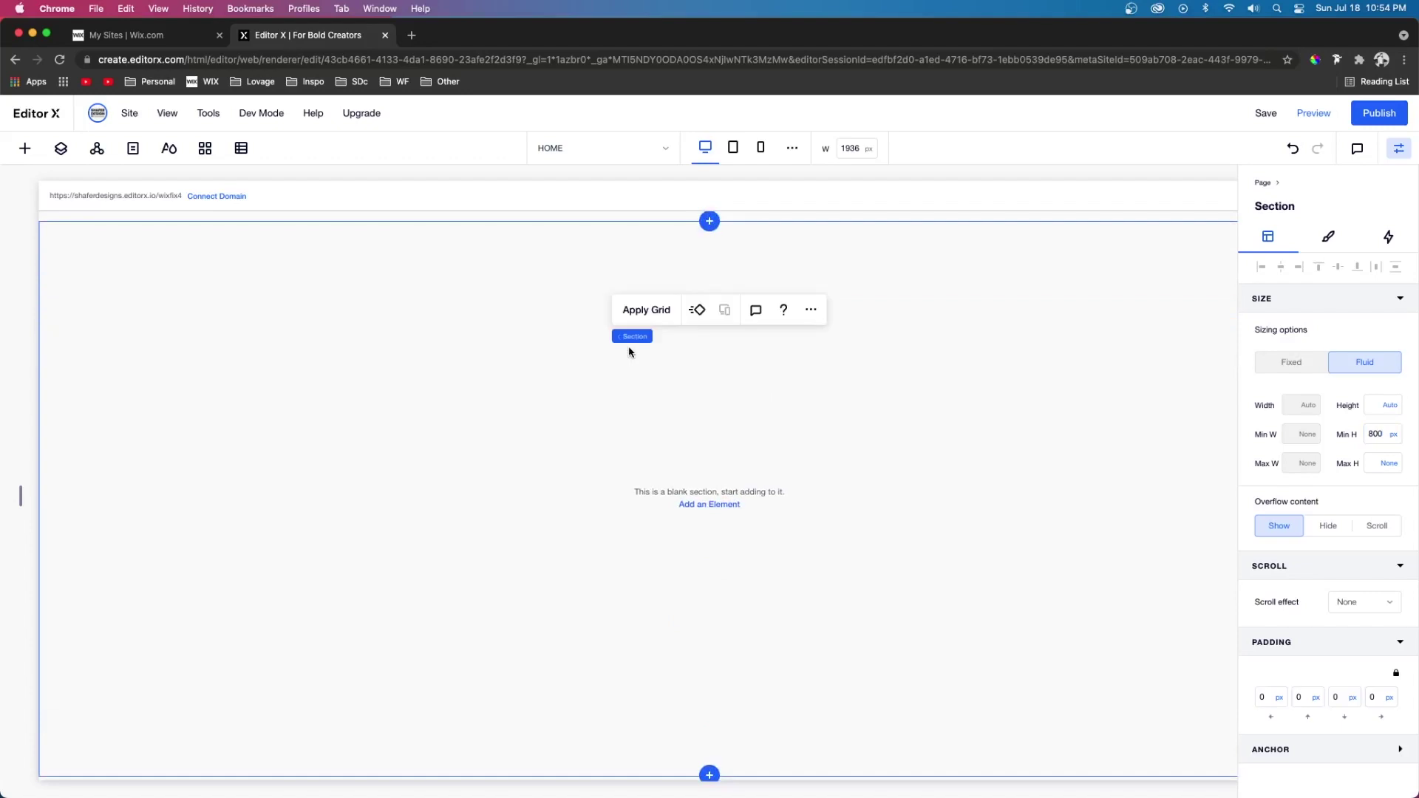
left_click(646, 310)
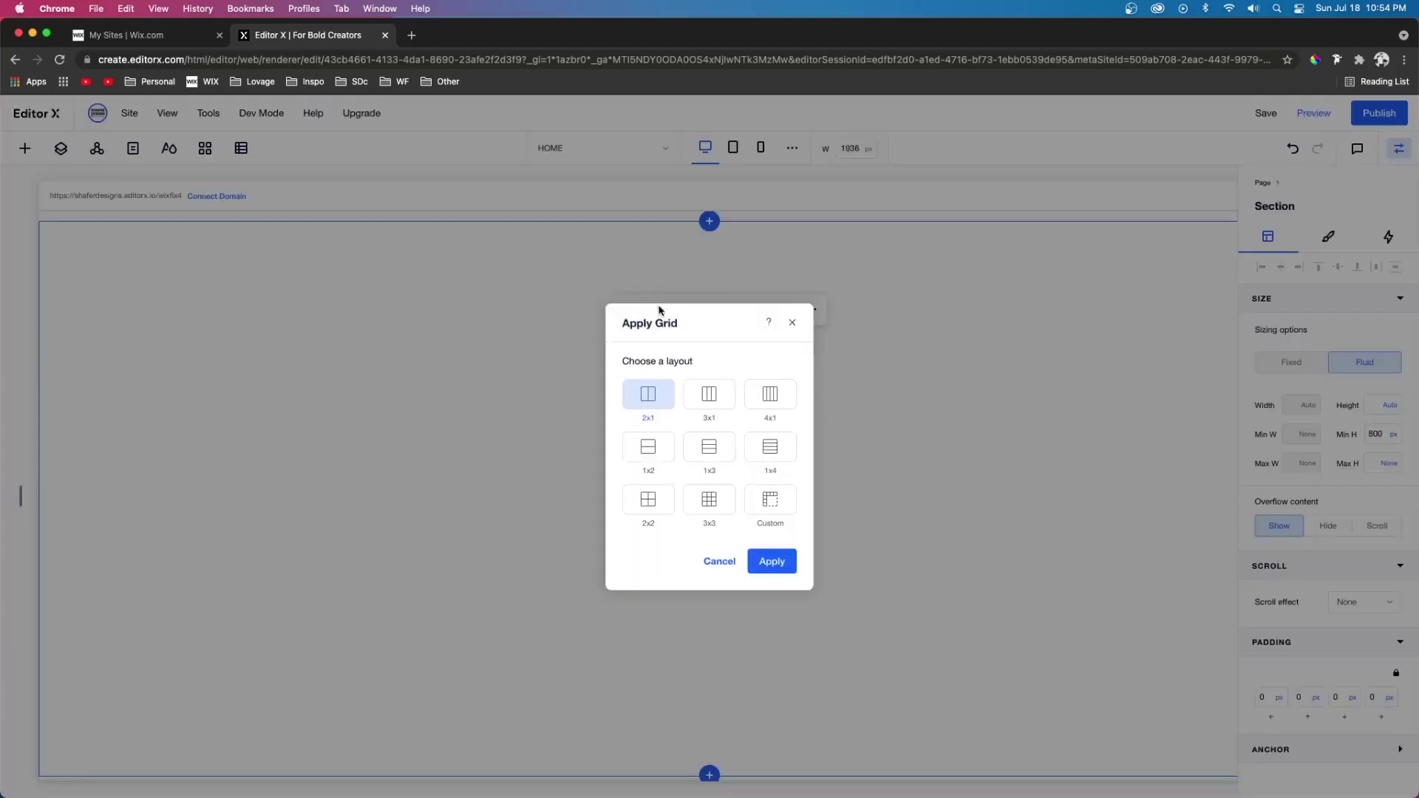
left_click(769, 562)
- Add an image stretched over the new section's first column and replace its picture with the Unsplash photo of a woman using a laptop
left_click(23, 147)
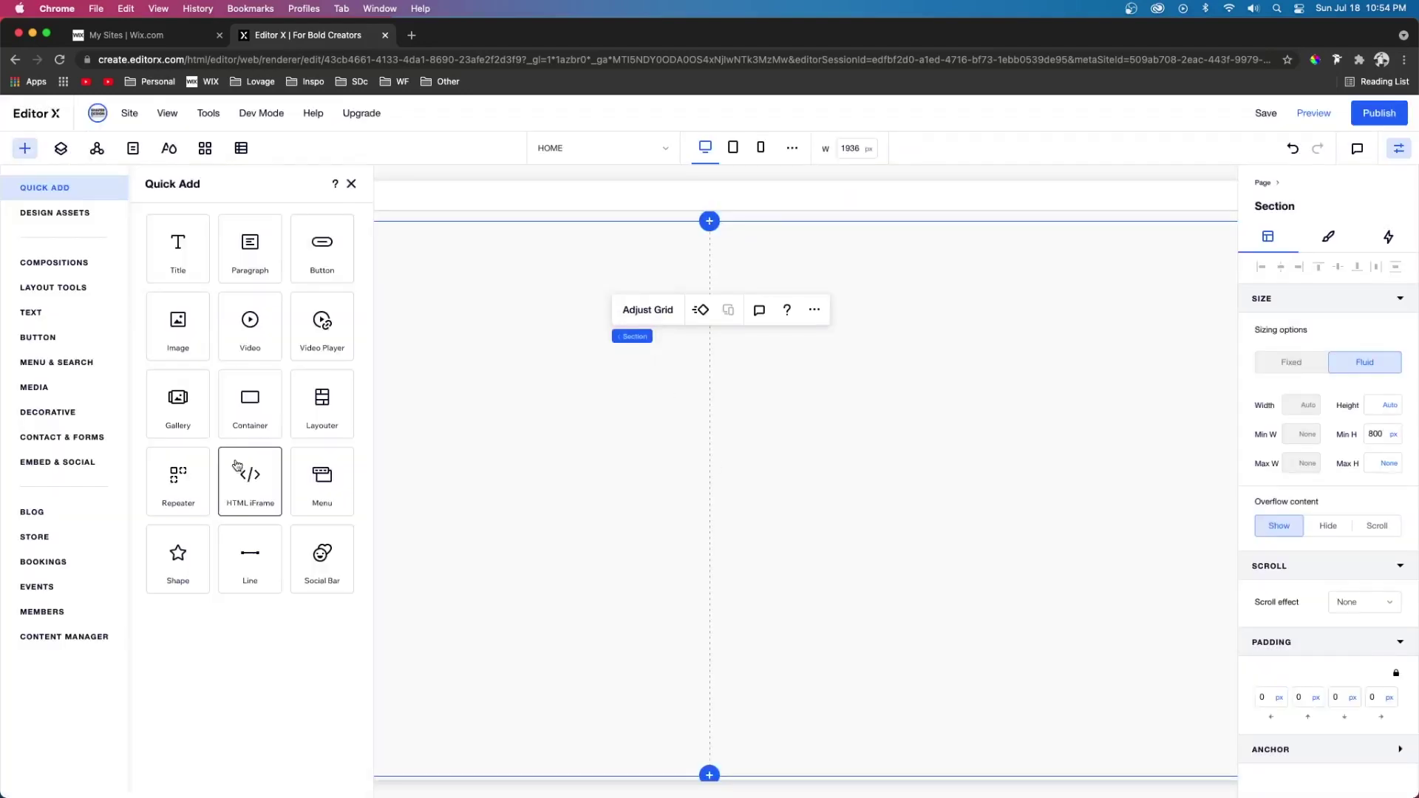
left_click_drag(181, 337, 459, 471)
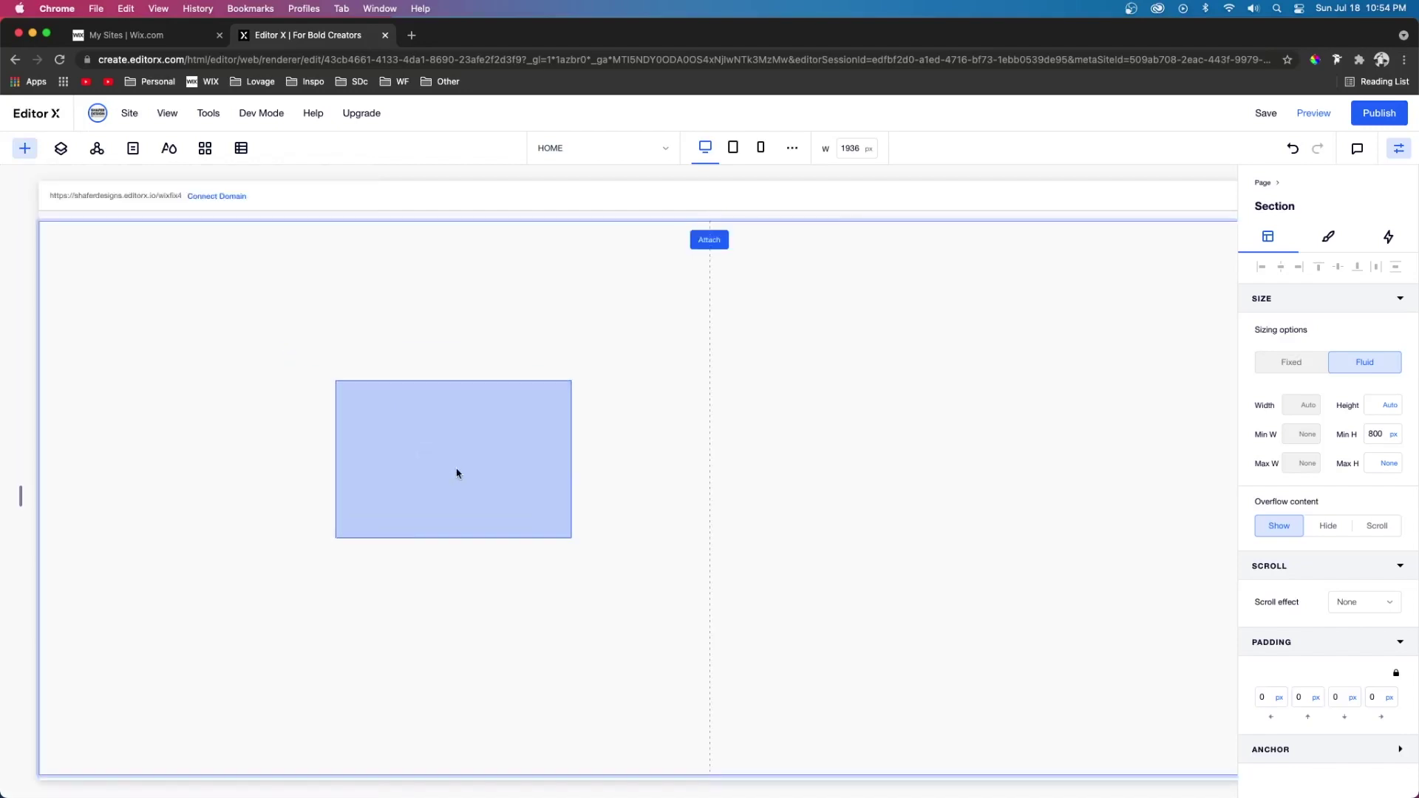
left_click(554, 396)
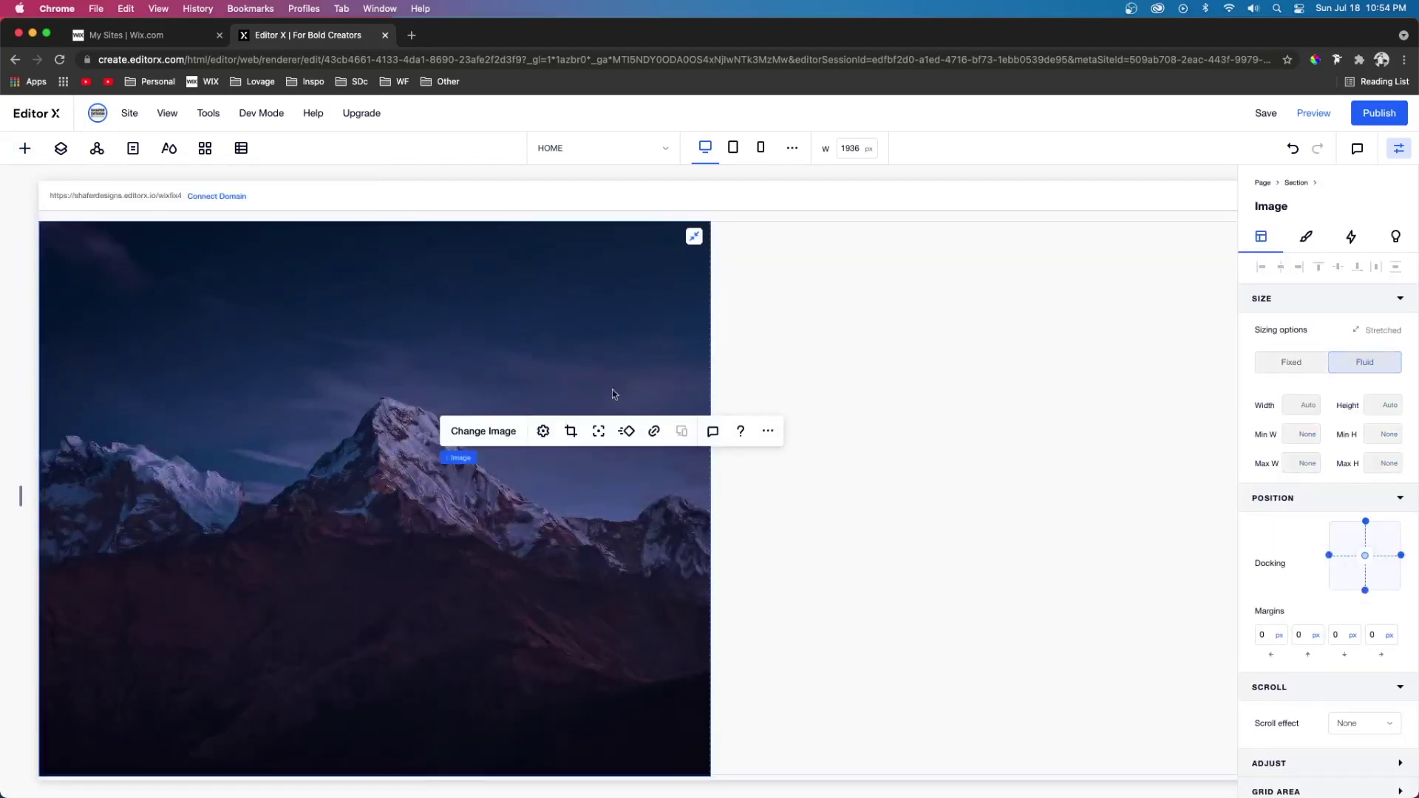
left_click(482, 432)
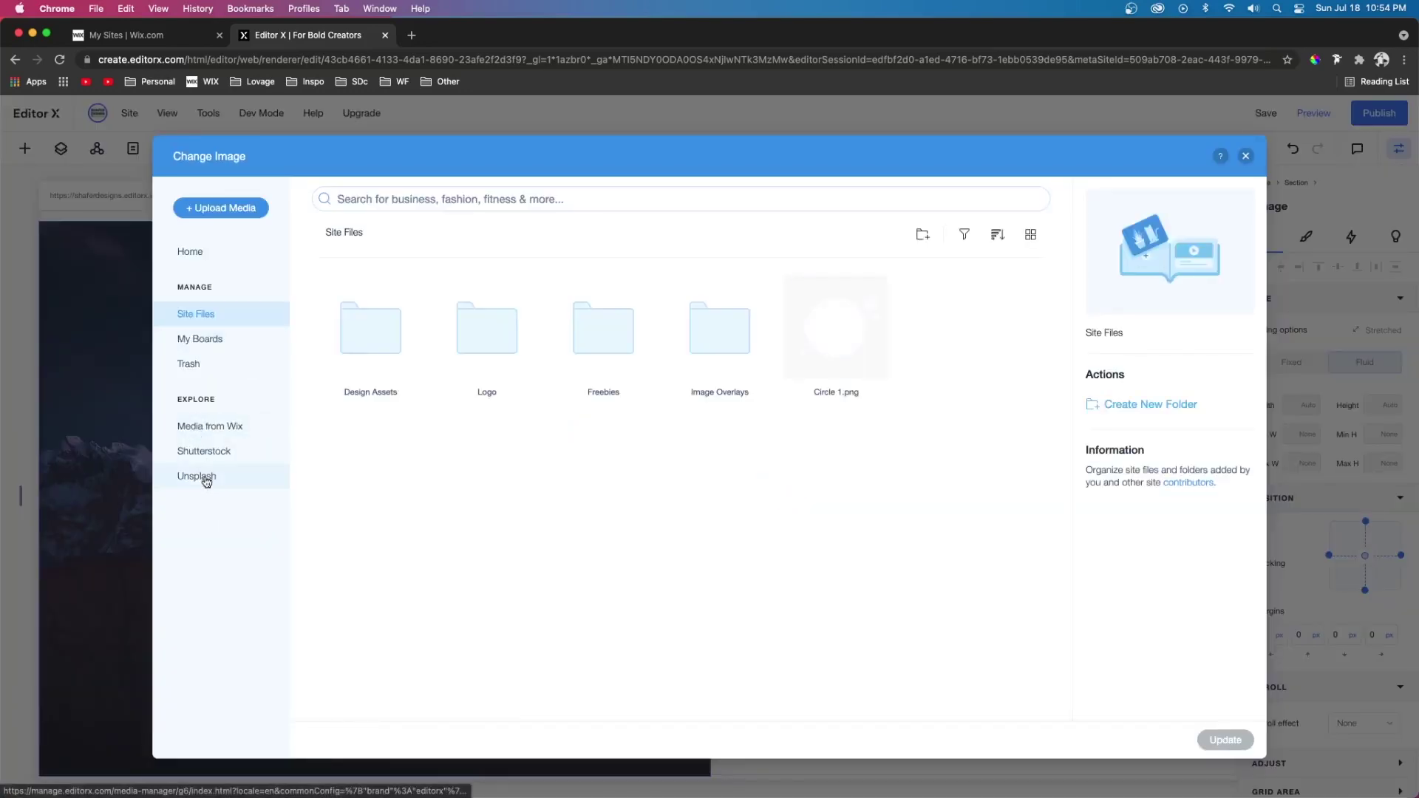
left_click(204, 478)
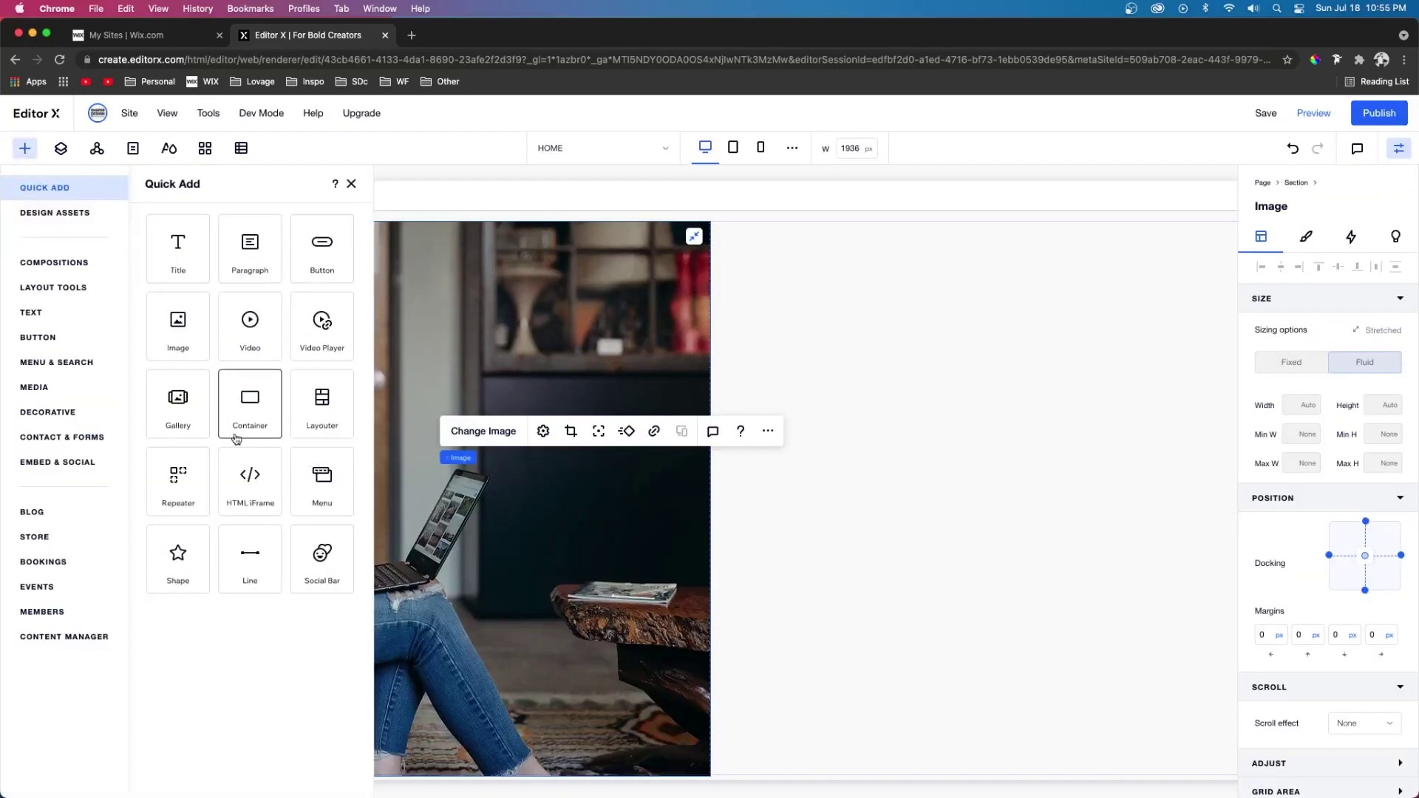
- Place Circle 1.png from the site files over the laptop photo and stretch it to fill the first column
left_click(45, 388)
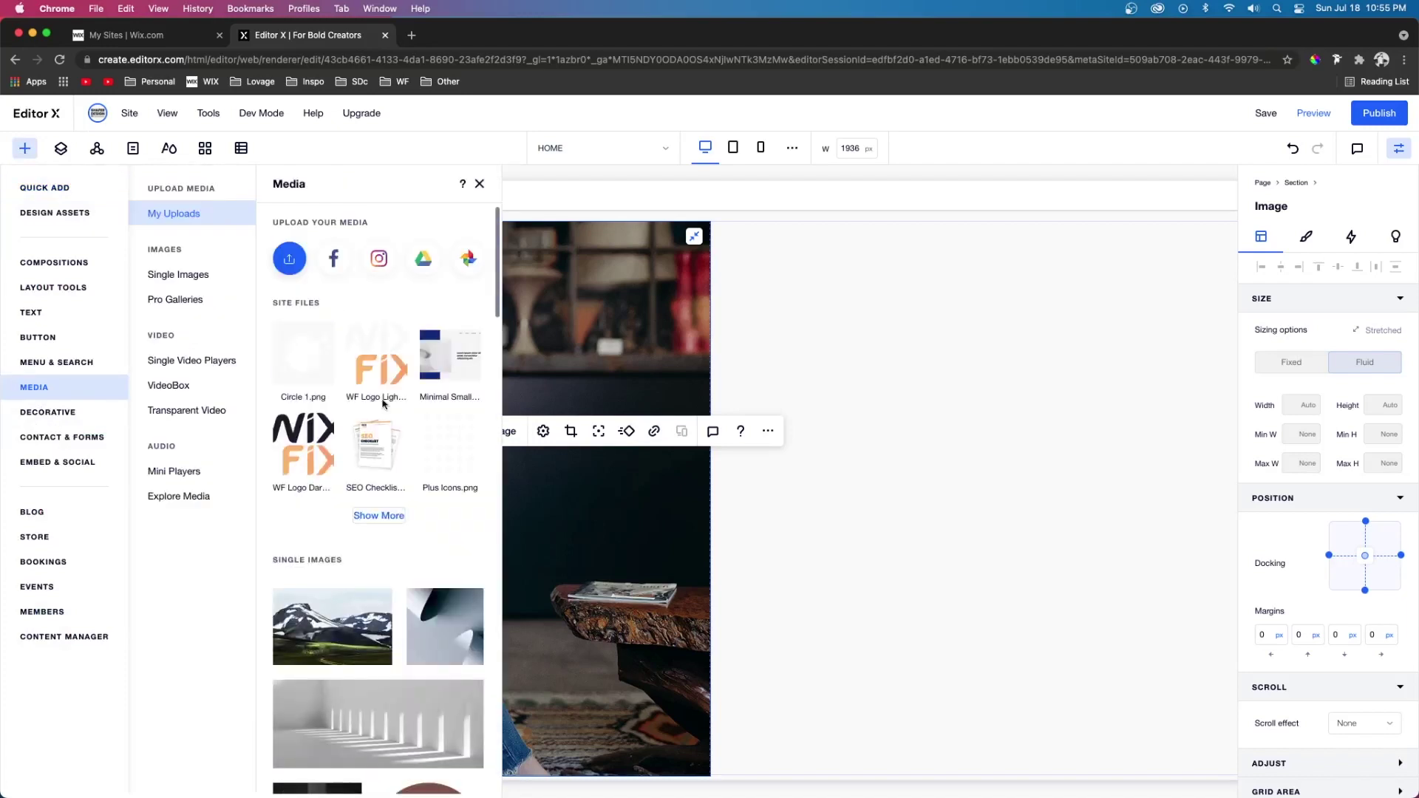
mouse_move(300, 359)
left_click_drag(299, 359, 531, 628)
left_click(620, 540)
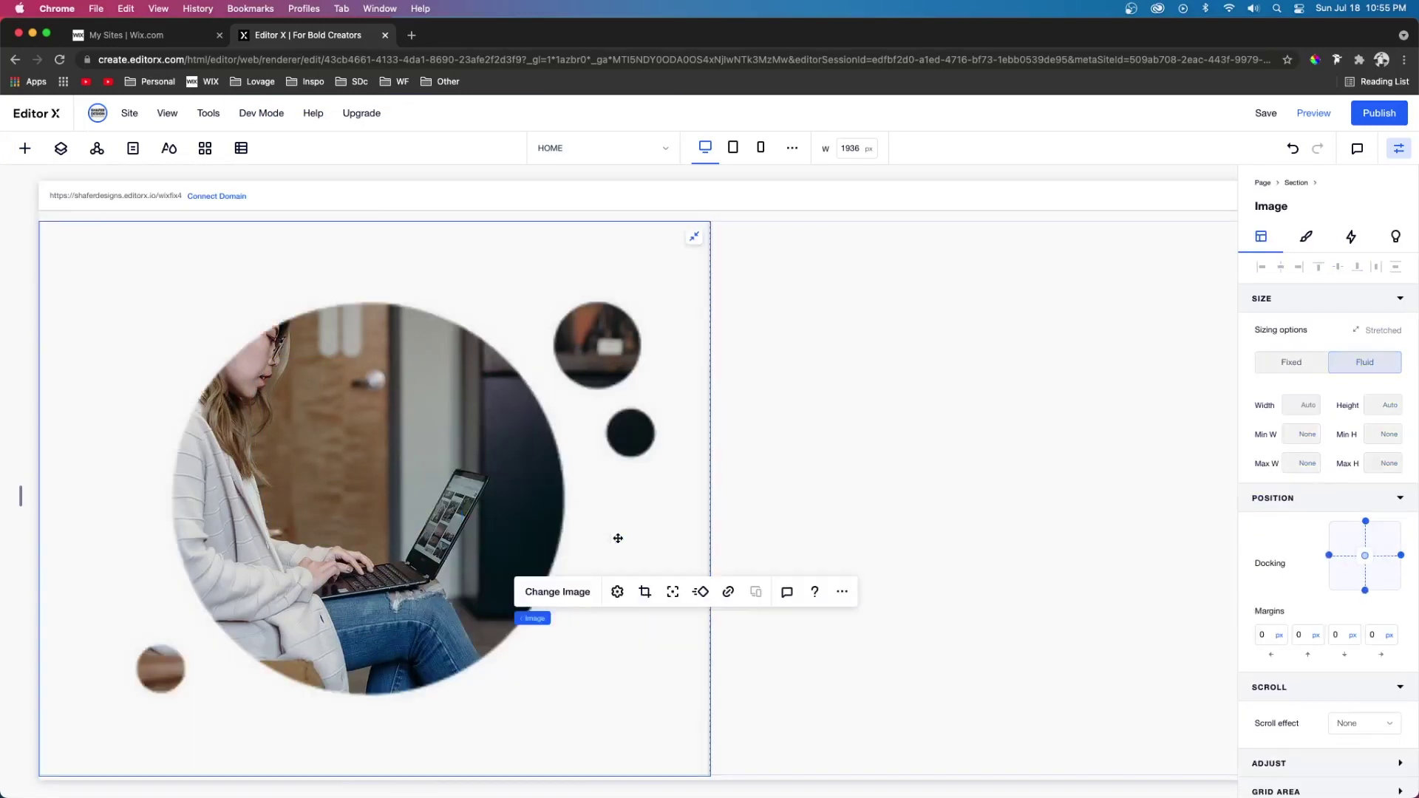
- Preview the circle-masked photo section at desktop size and return to editing
left_click(737, 322)
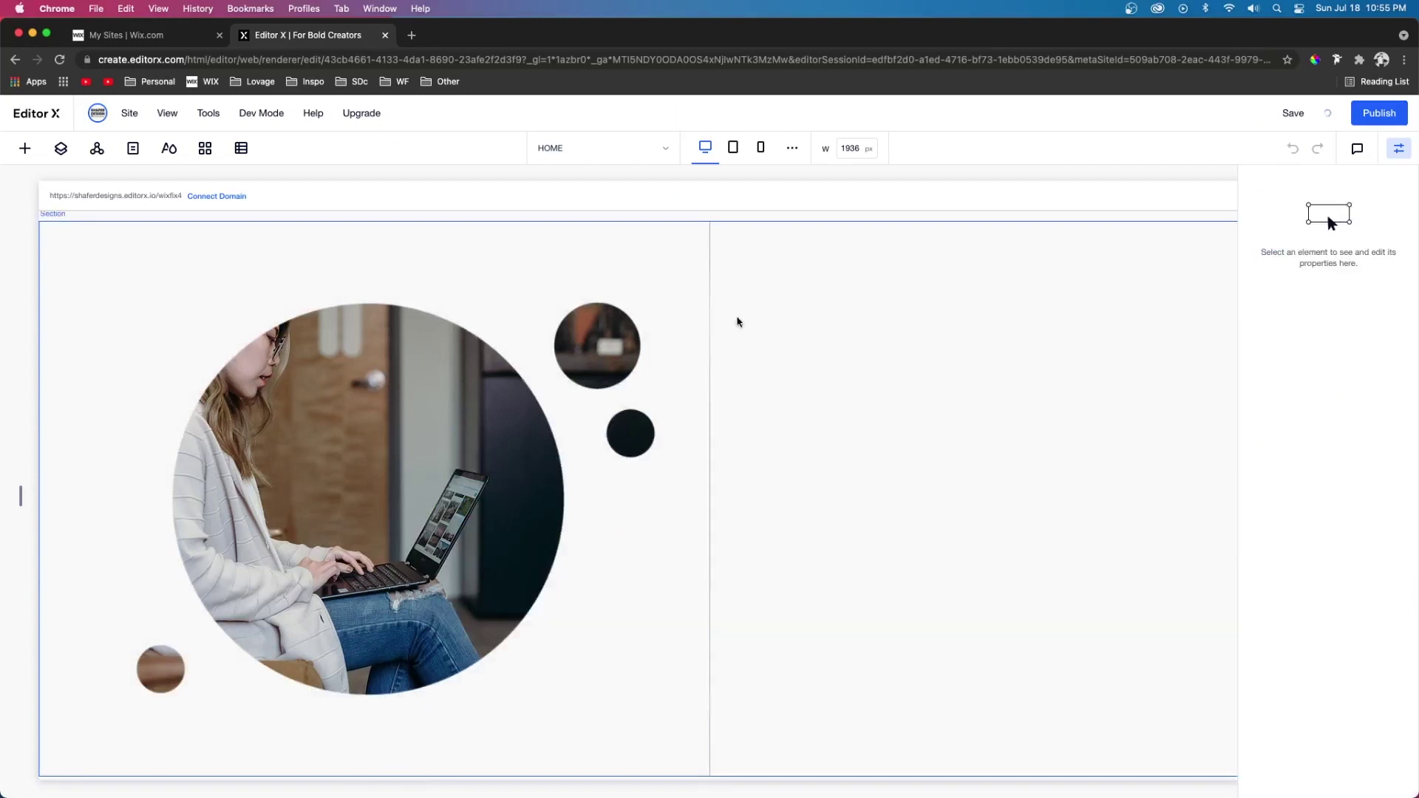
key("super+p")
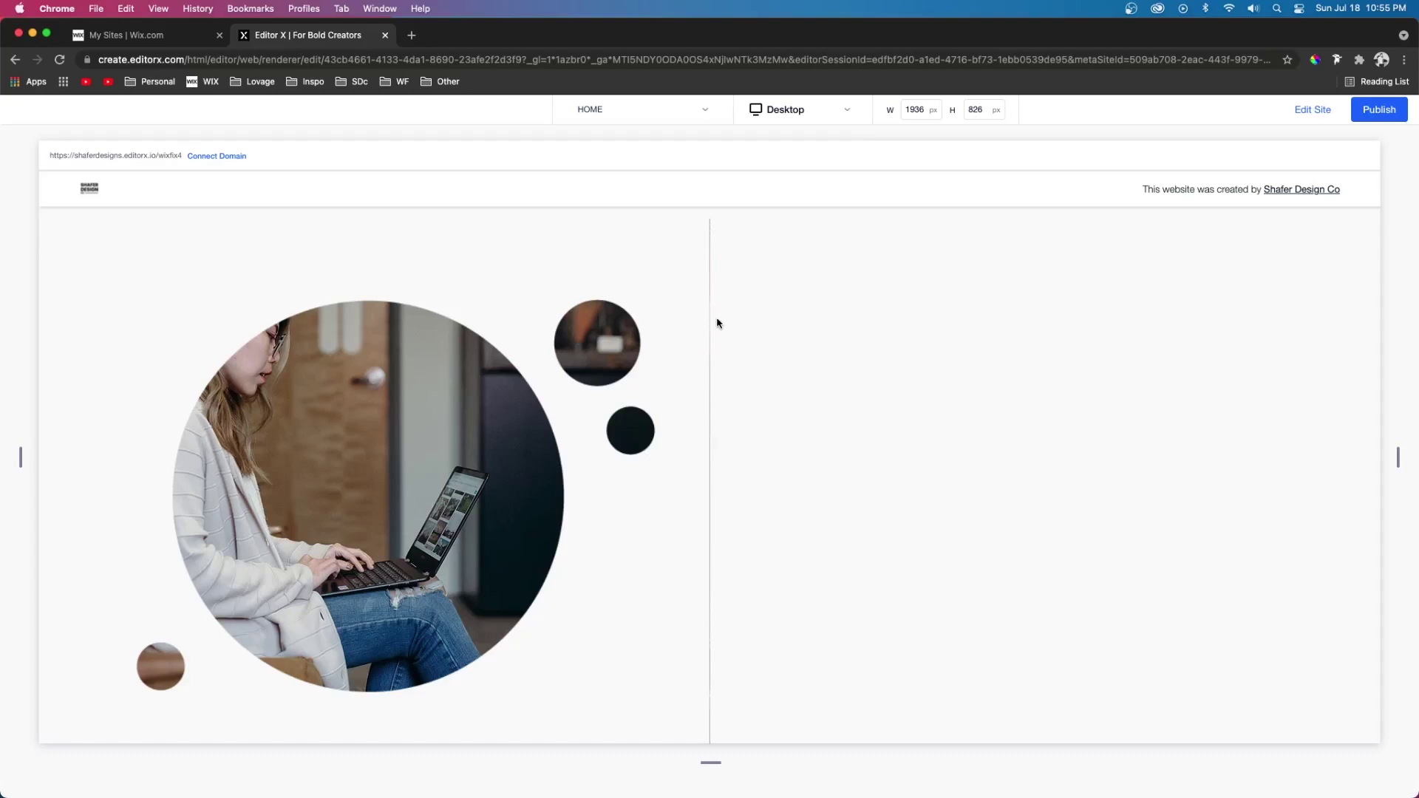
left_click(1291, 115)
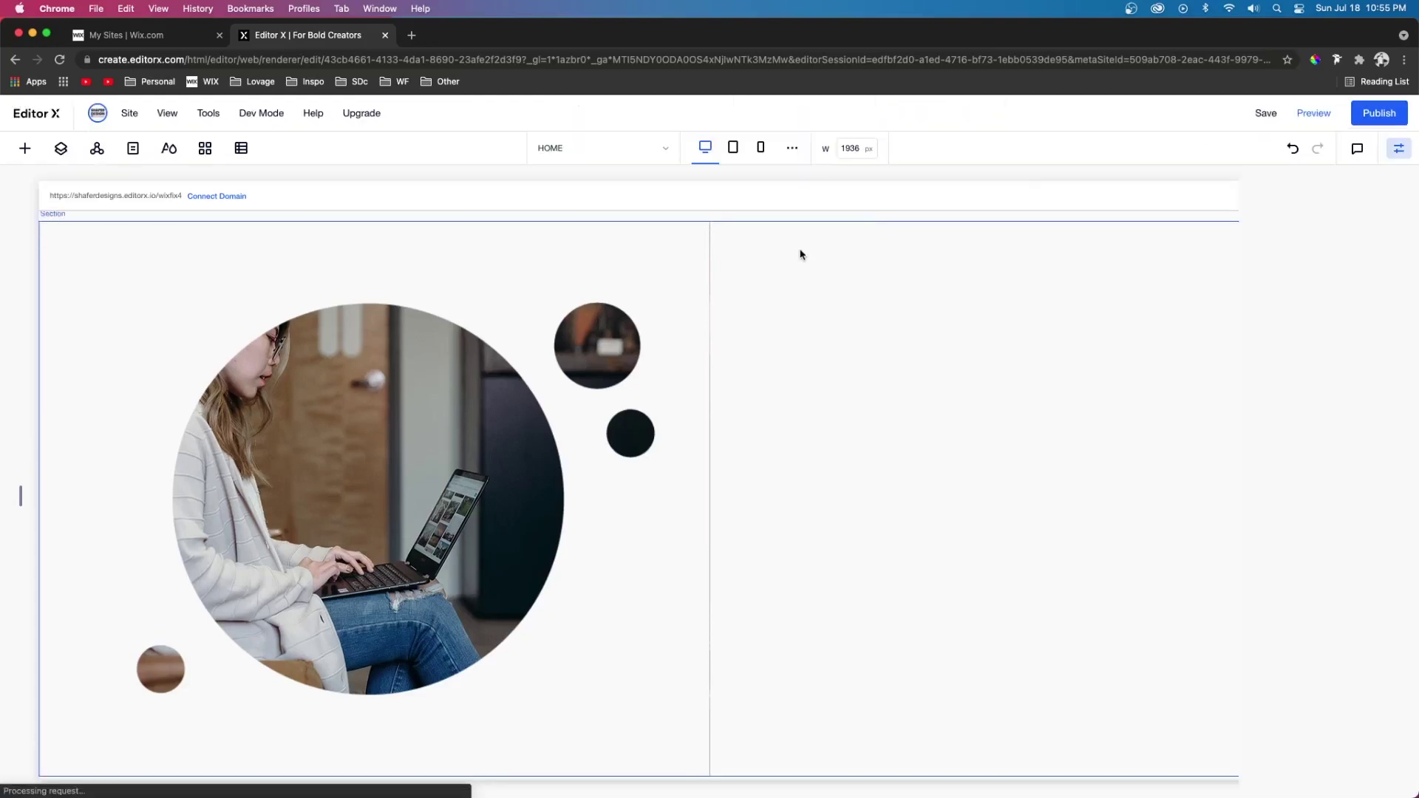
- Set the right margin of the photo beneath the circle overlay to 20 px and check it in preview
left_click(60, 149)
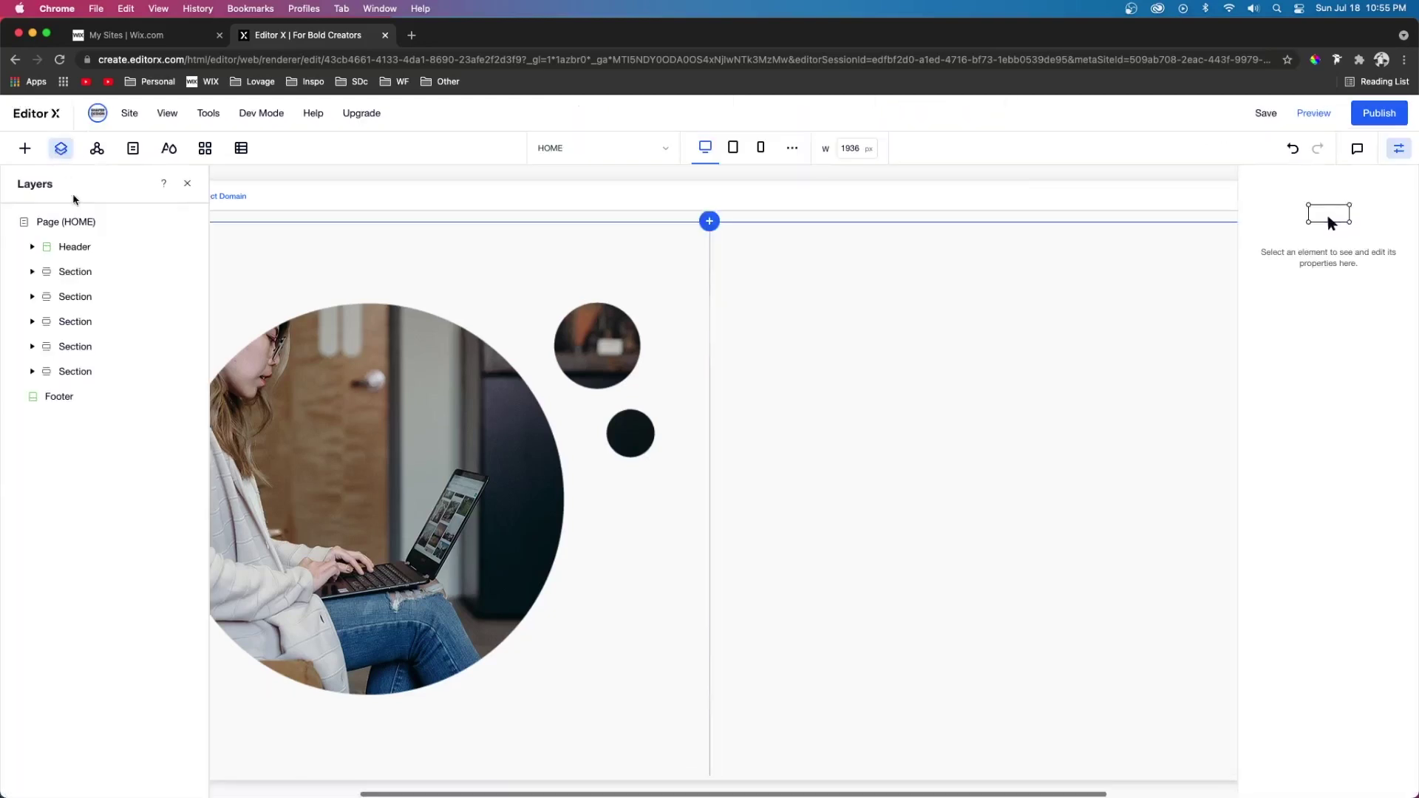
left_click(32, 372)
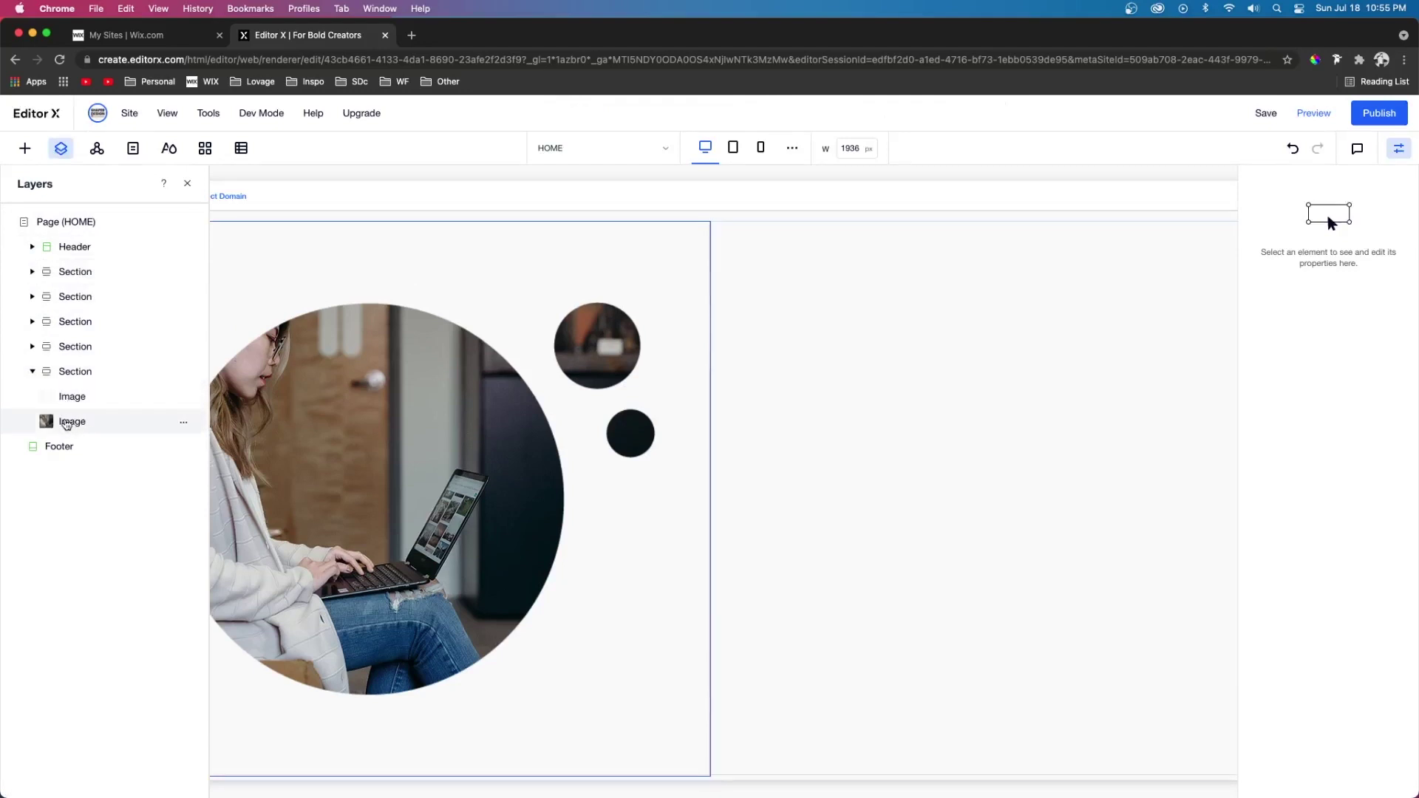
left_click(67, 422)
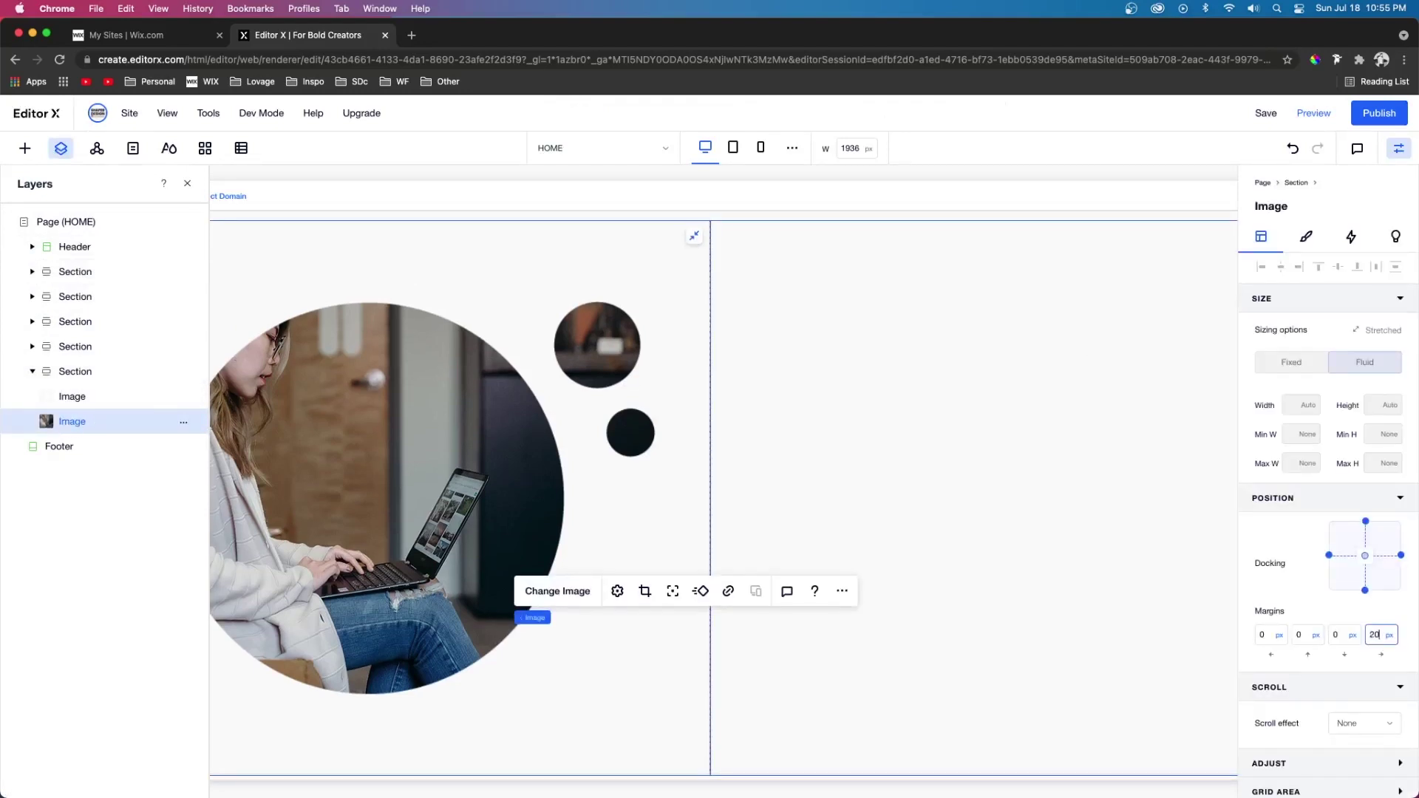
key("Return")
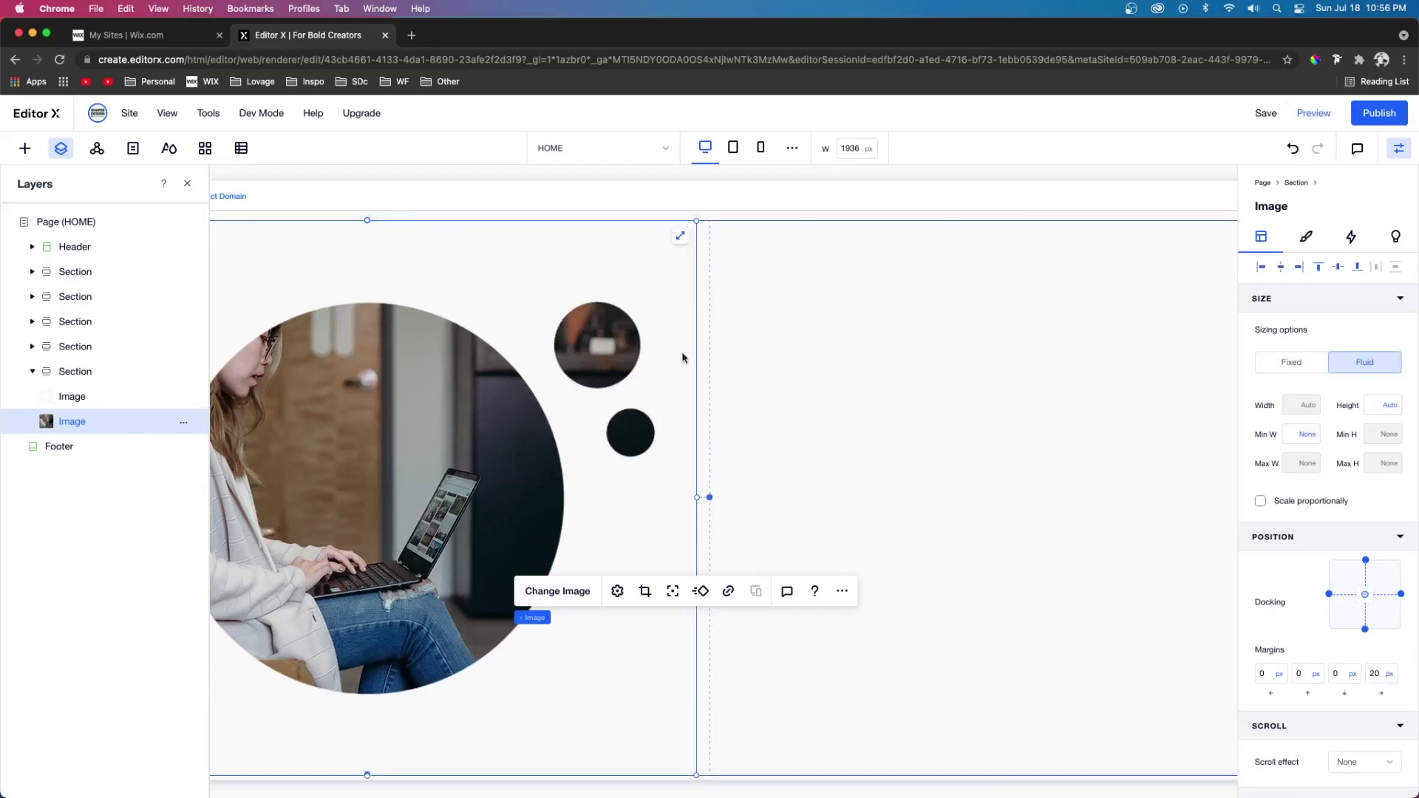
left_click(1303, 112)
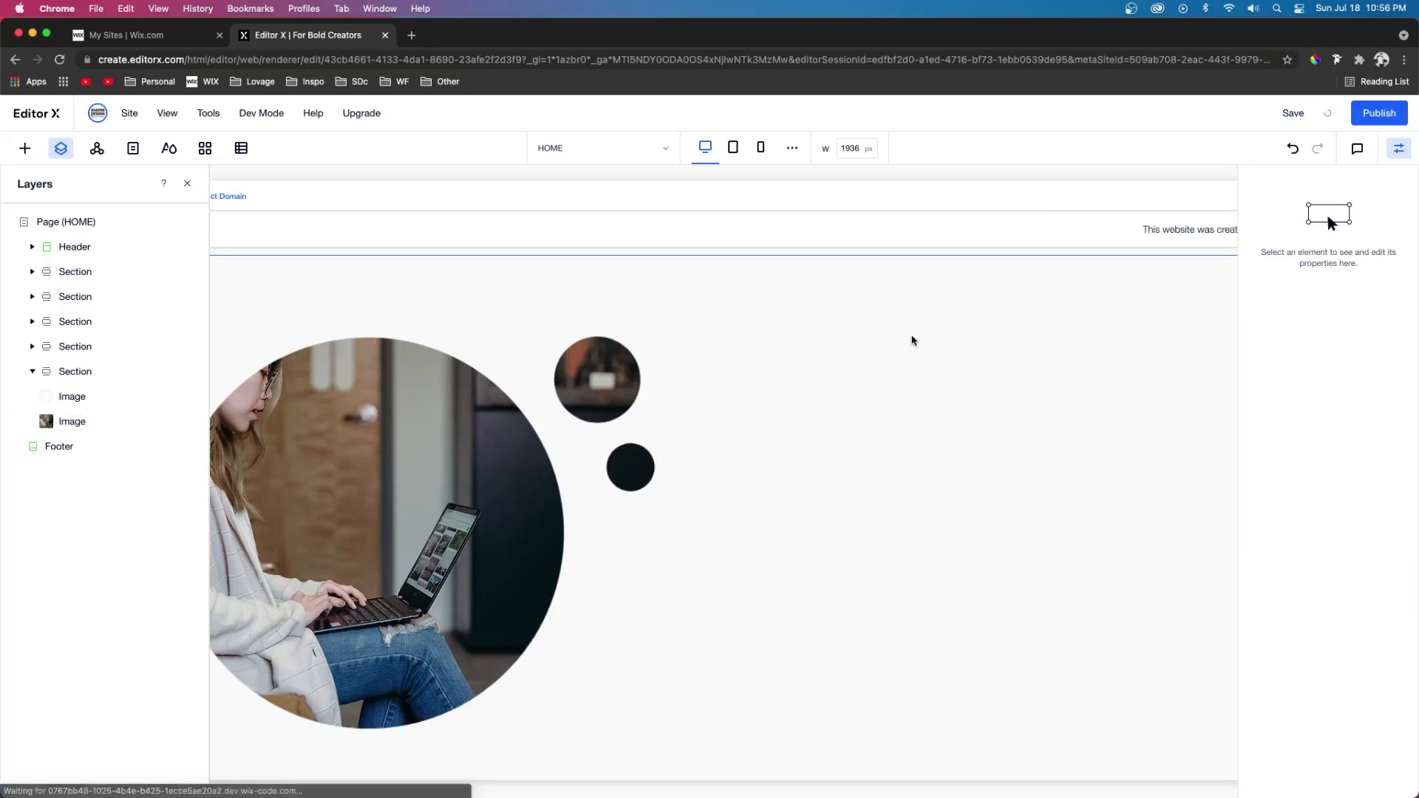
key("Escape")
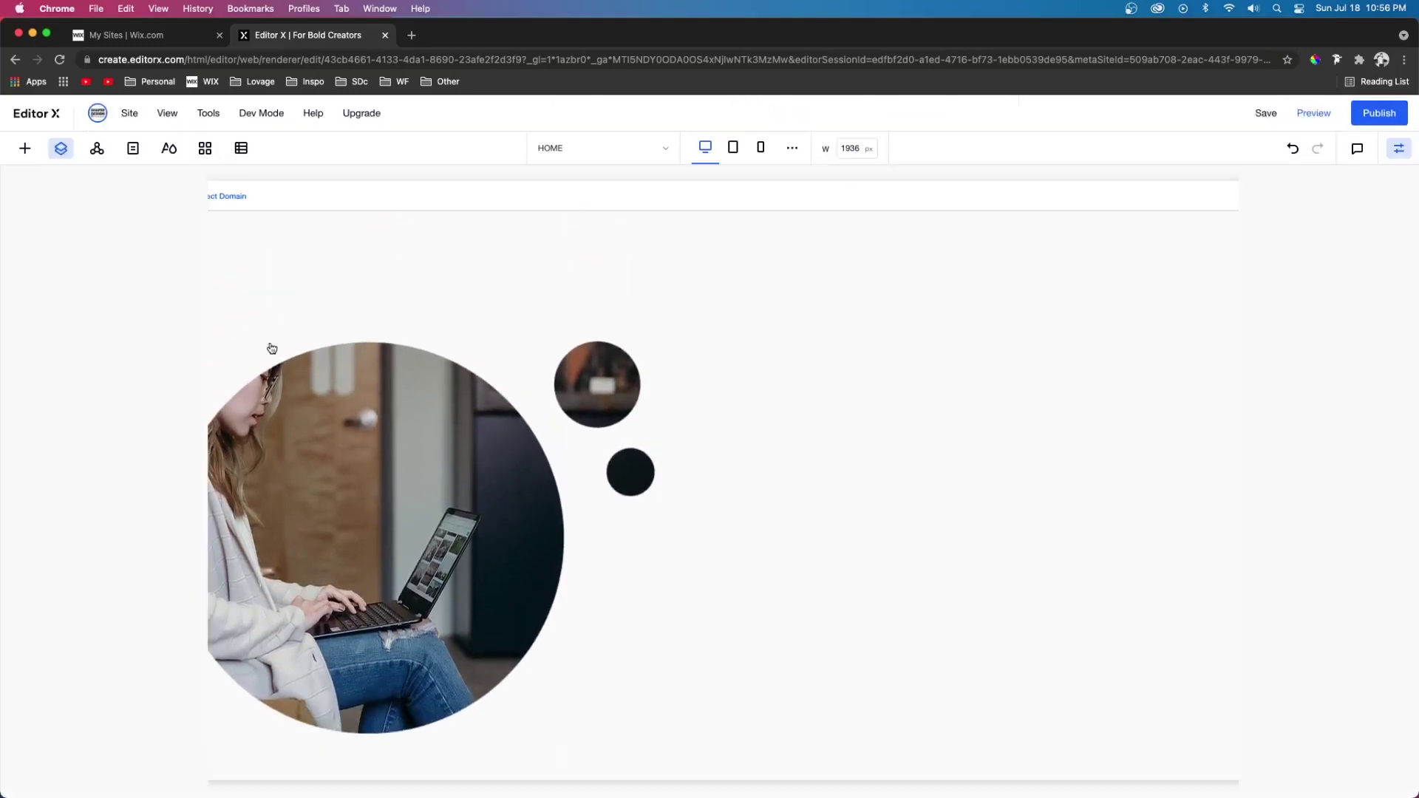
- Set the scroll behavior of the photo beneath the circle overlay to Parallax
left_click(61, 148)
left_click(31, 372)
left_click(71, 421)
left_click(617, 591)
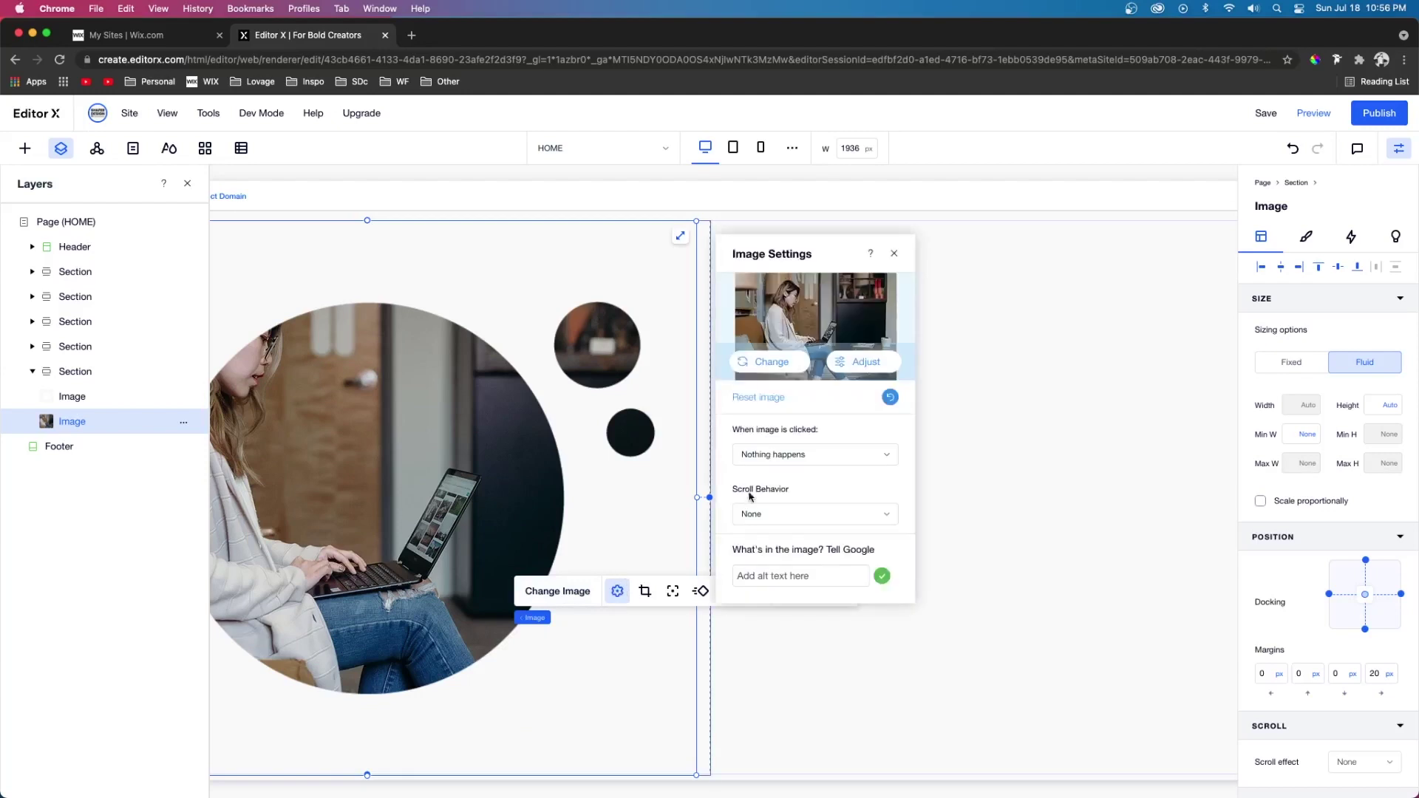
left_click(736, 514)
left_click(780, 563)
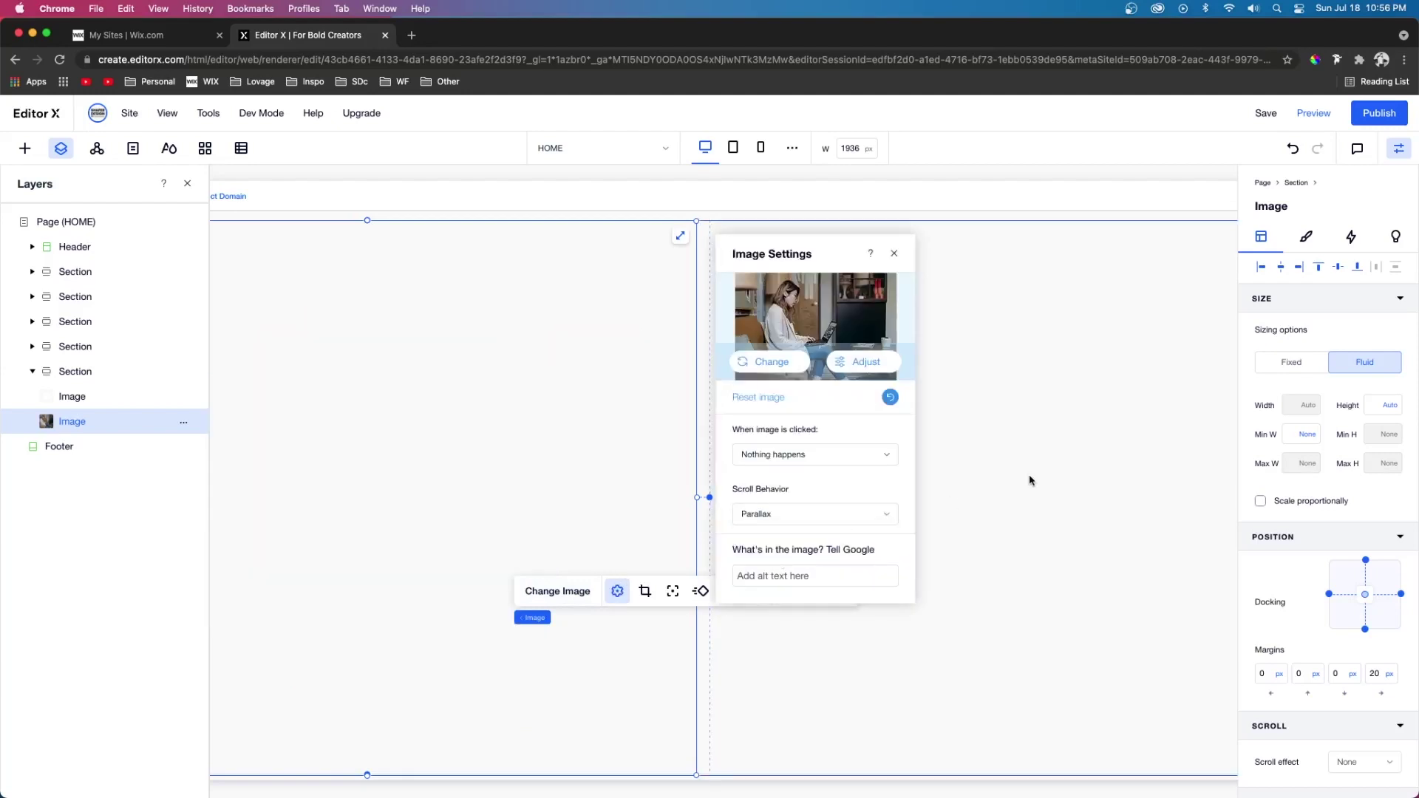
- Preview the page and scroll through the section to examine the photo's parallax effect
left_click(187, 184)
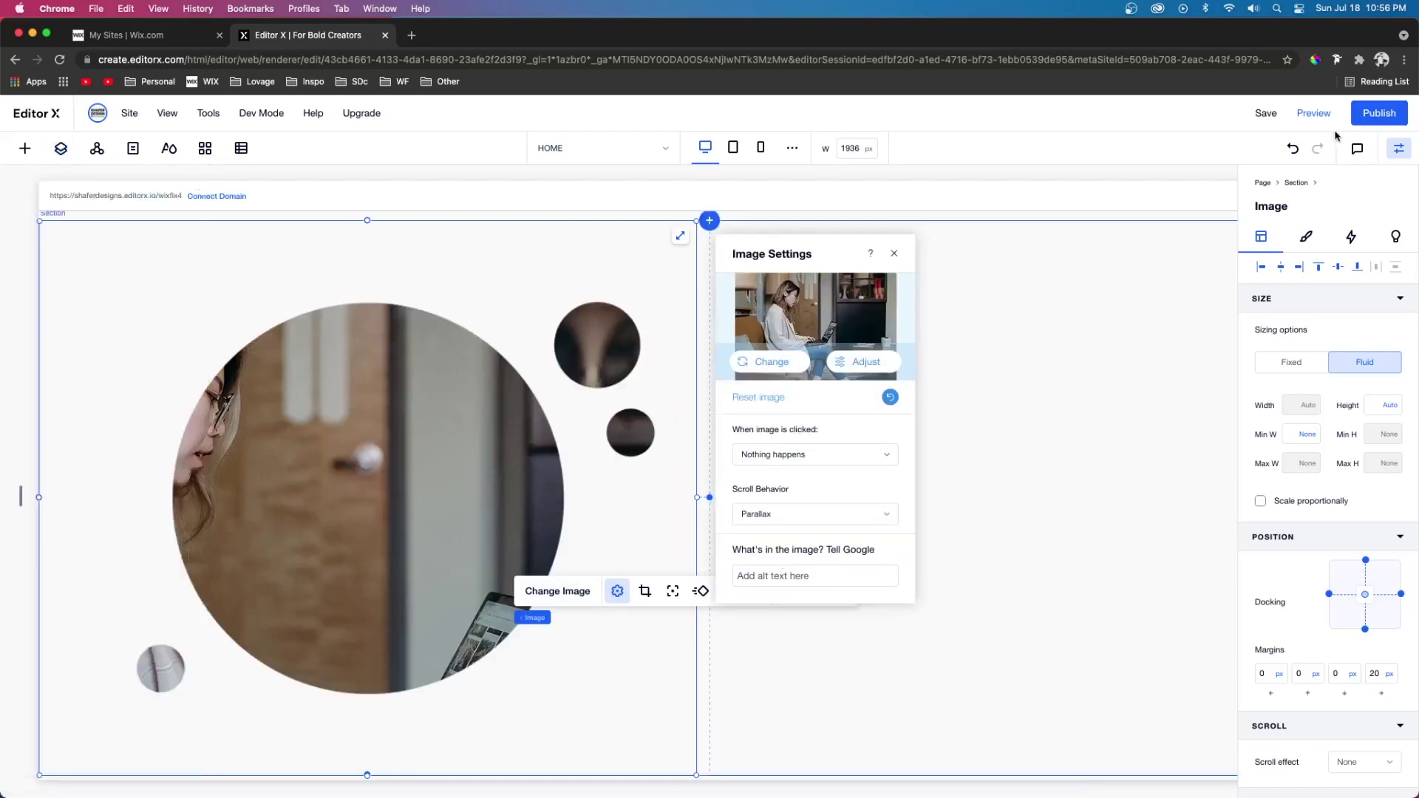
key("super+p")
scroll(910, 390, "down", 5)
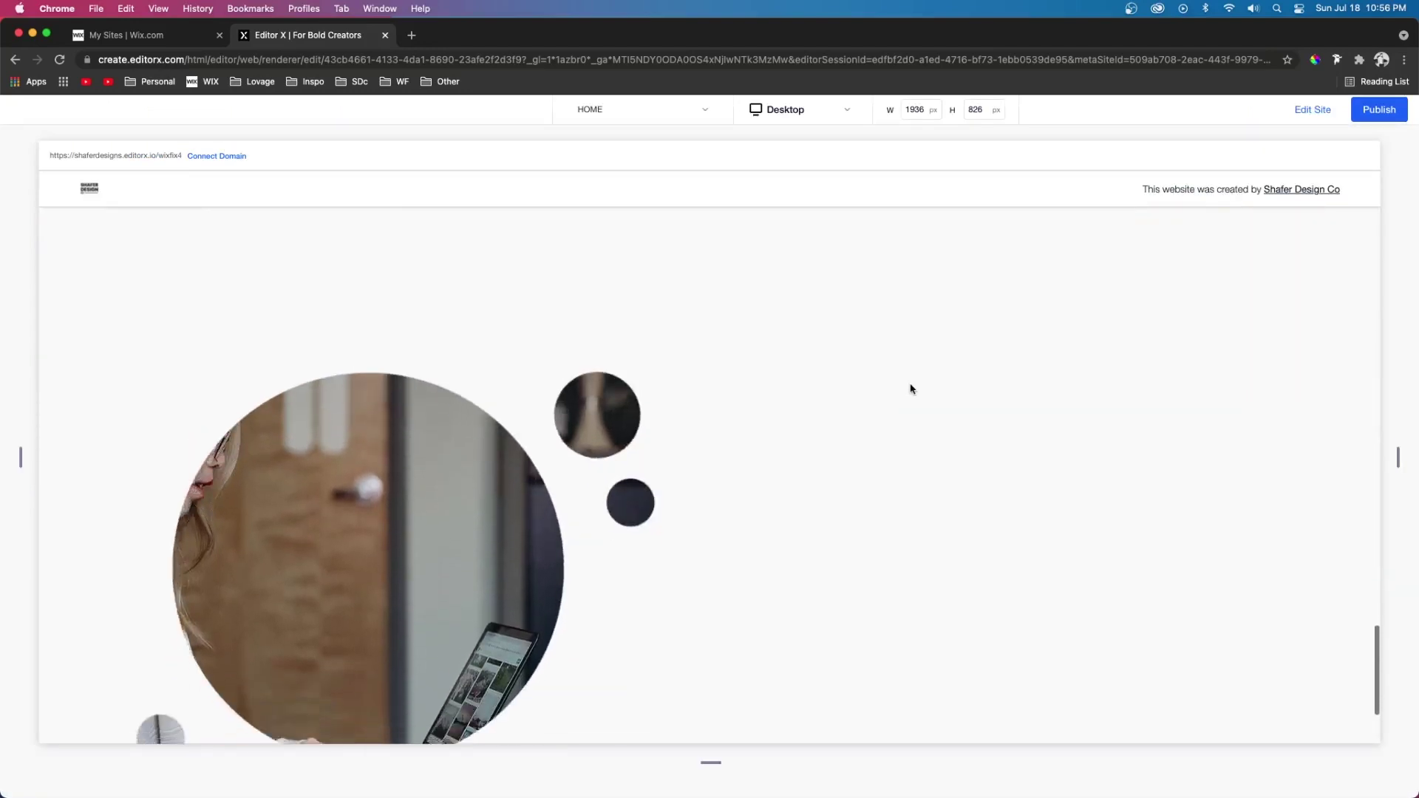
left_click(1320, 109)
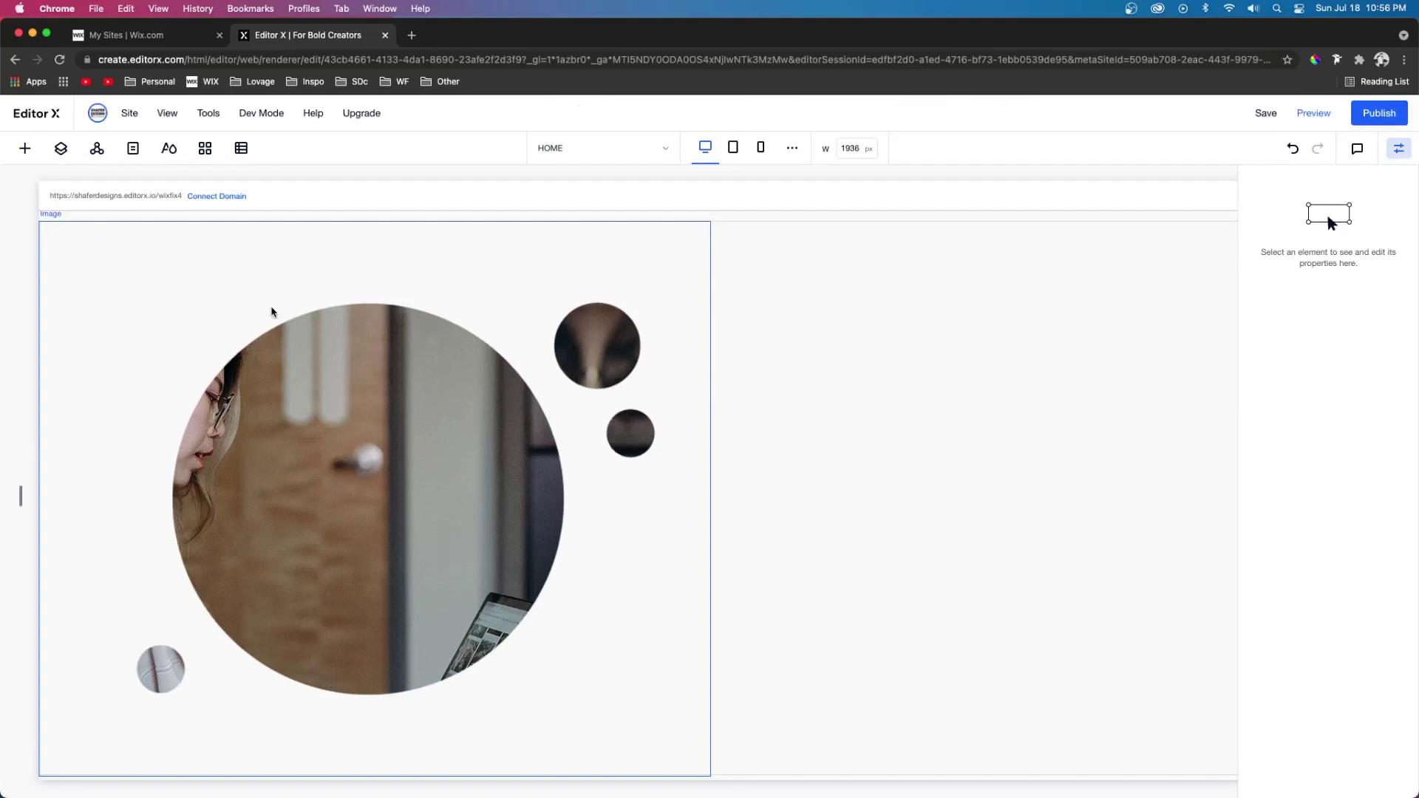
- Move the photo's focal point onto the woman's upper body and check the framing in preview
left_click(61, 147)
left_click(31, 372)
left_click(74, 421)
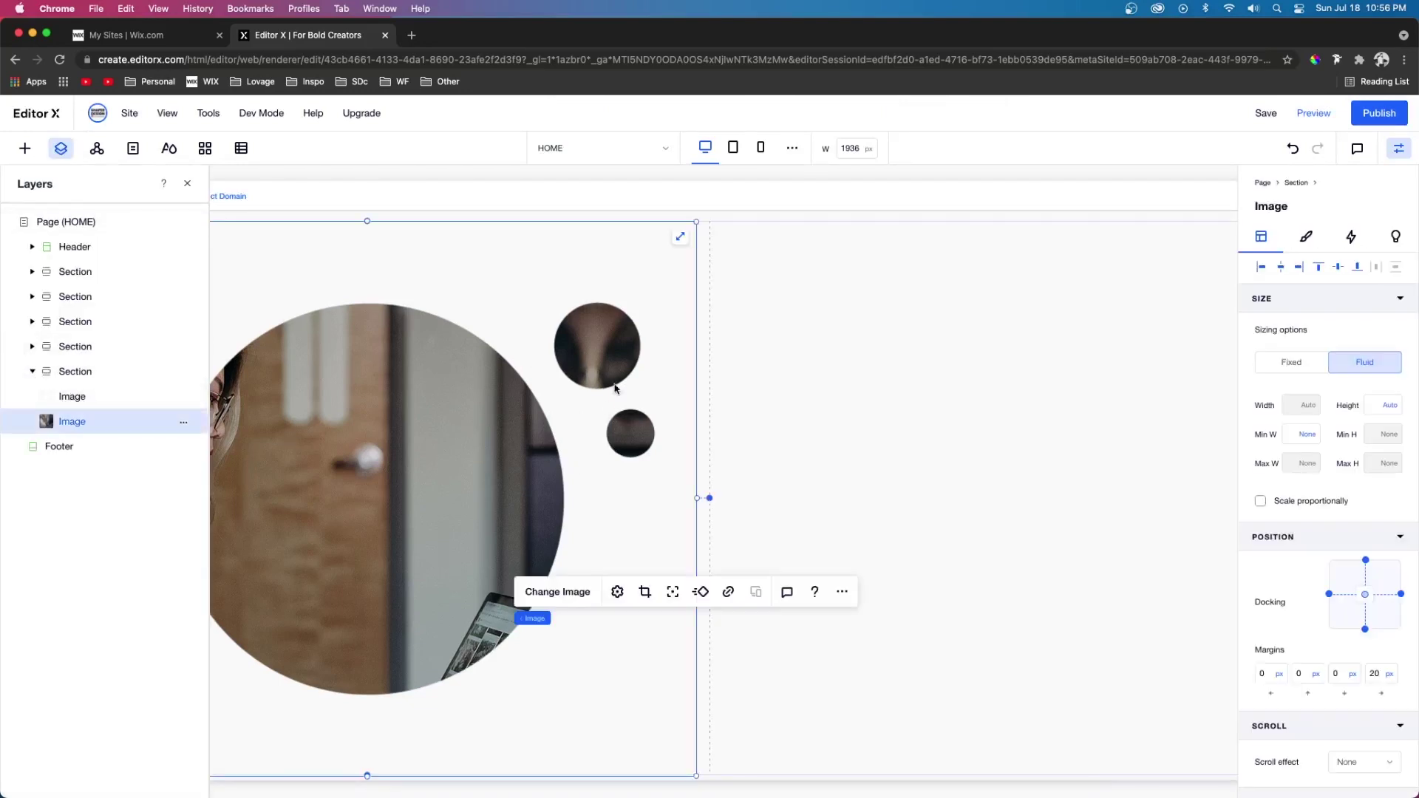
left_click(670, 591)
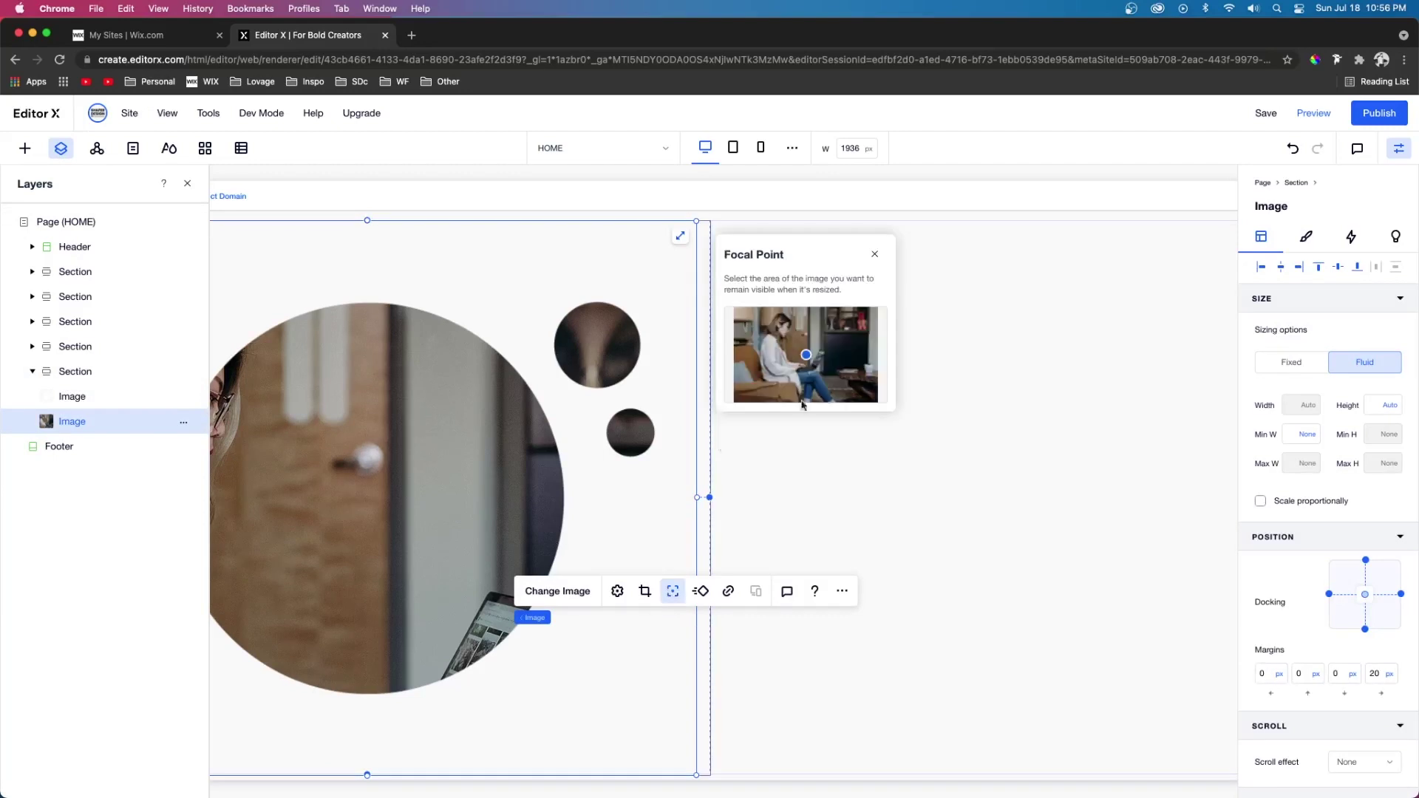
left_click(795, 355)
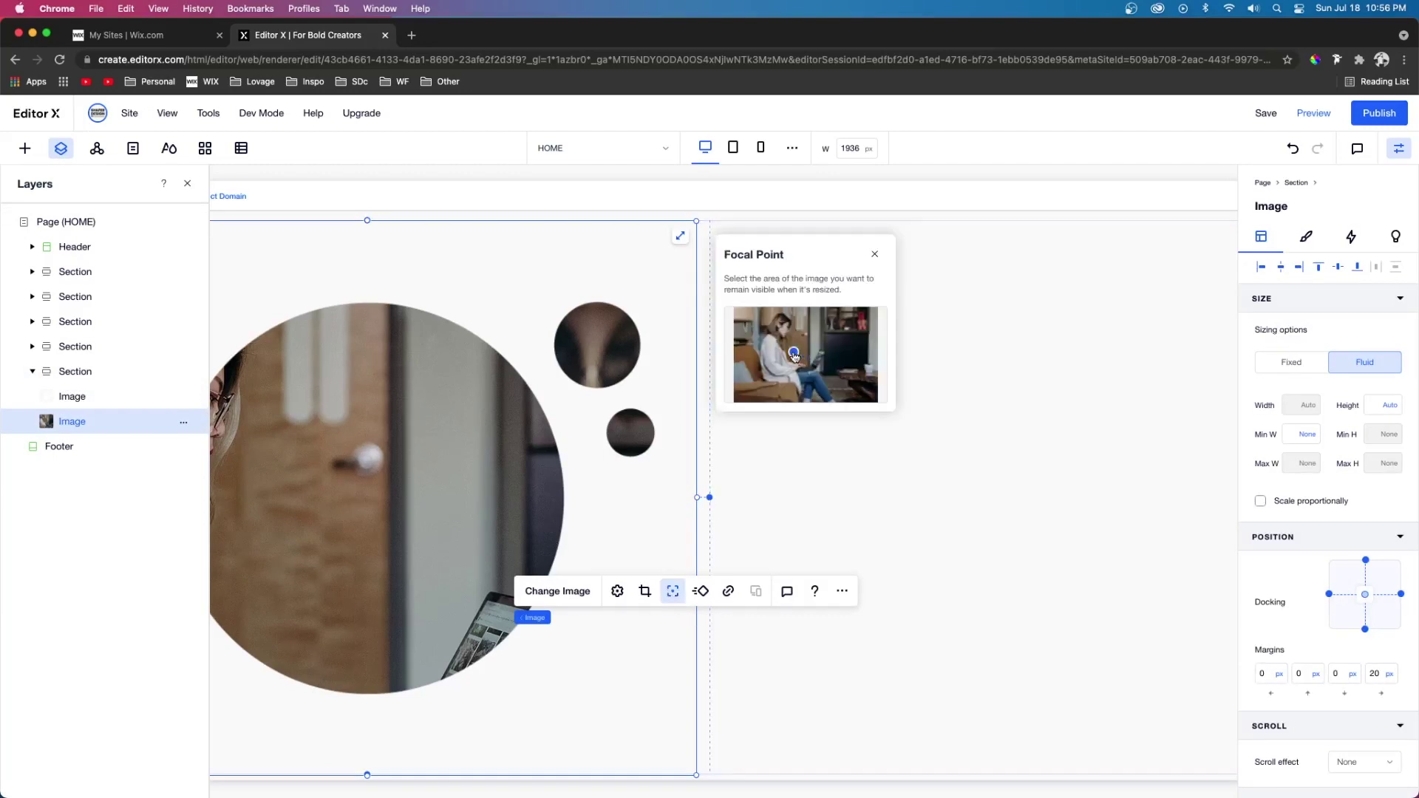
left_click(1309, 120)
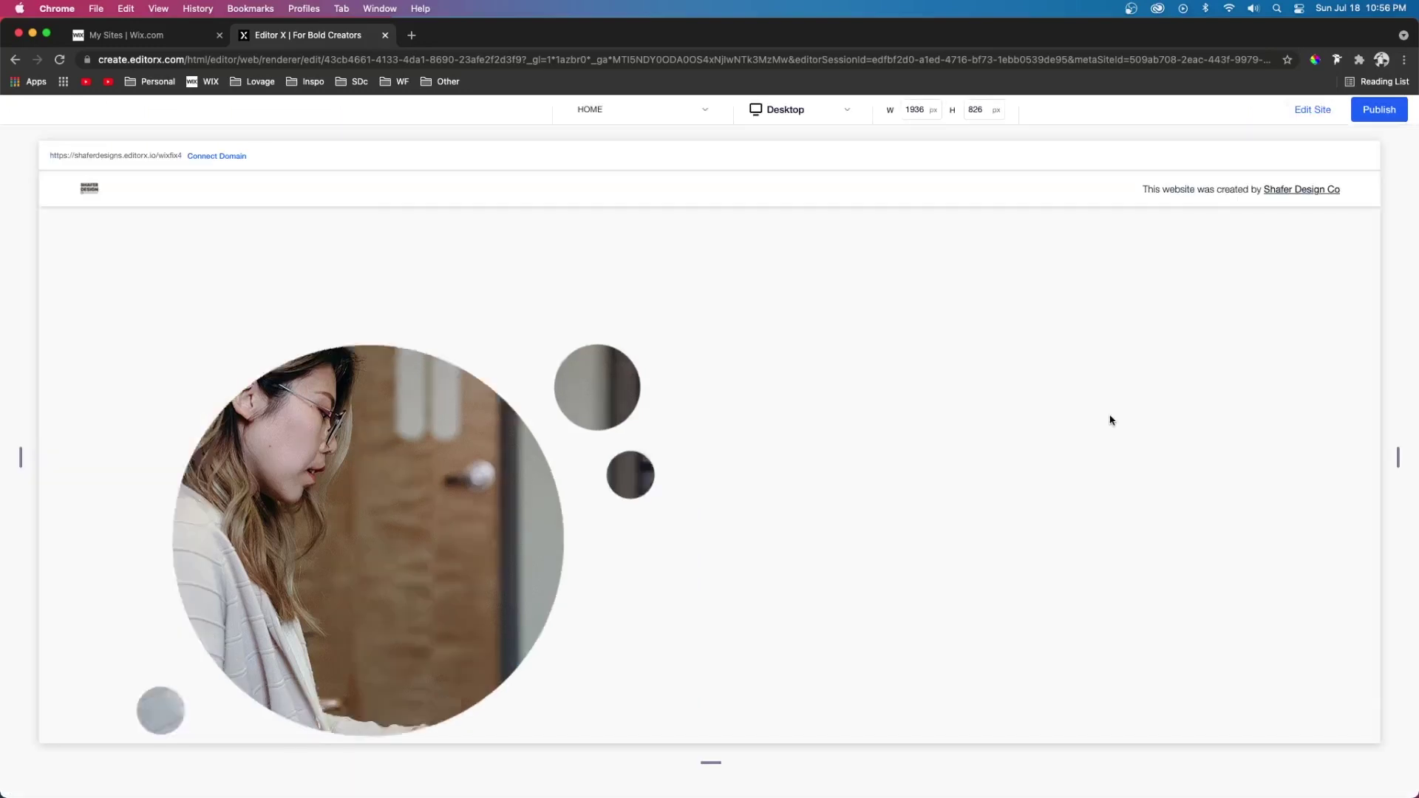
key("Escape")
- Copy the "We're Here to Help!" text stack and paste it into the empty column beside the circle-masked photo
left_click(1013, 445)
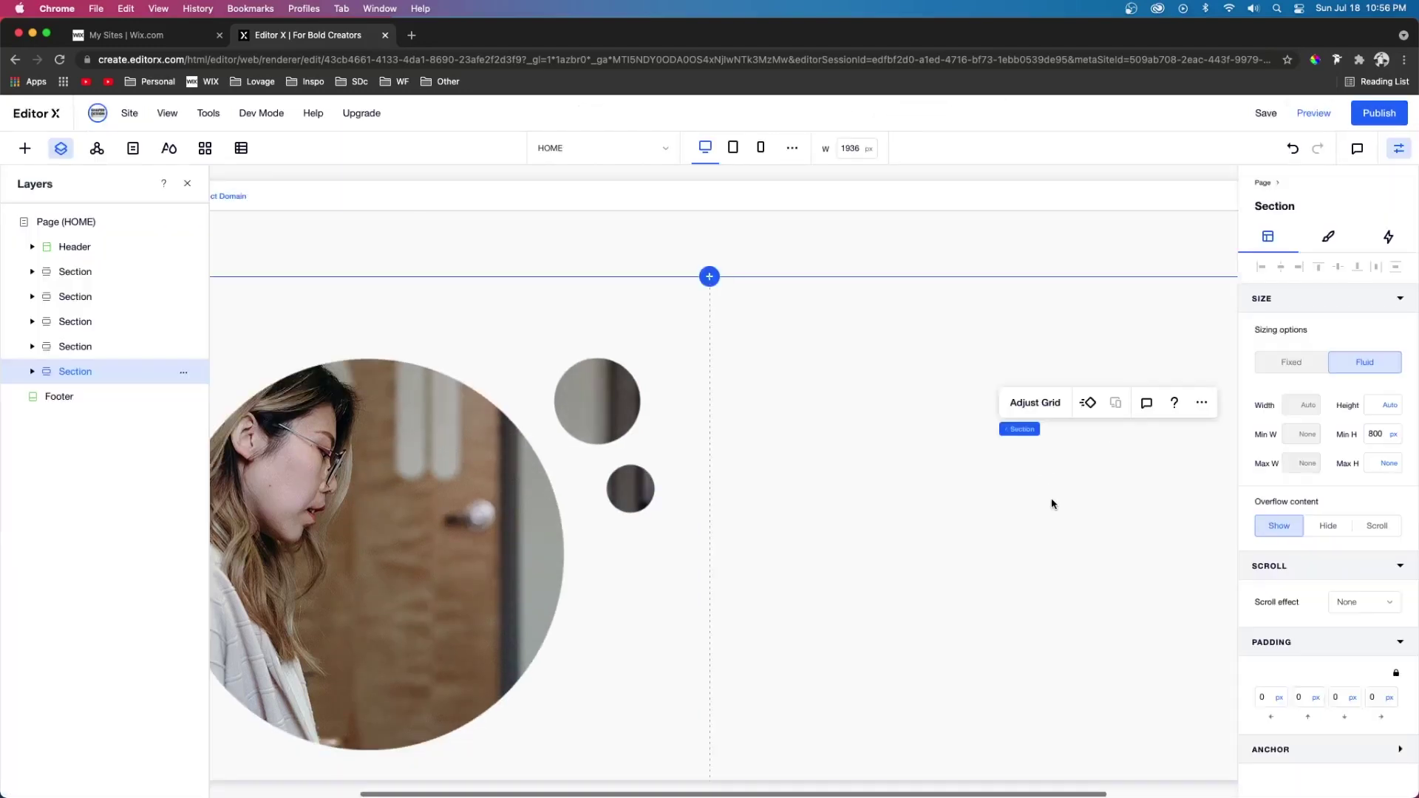
scroll(1052, 498, "right", 3)
scroll(946, 576, "right", 2)
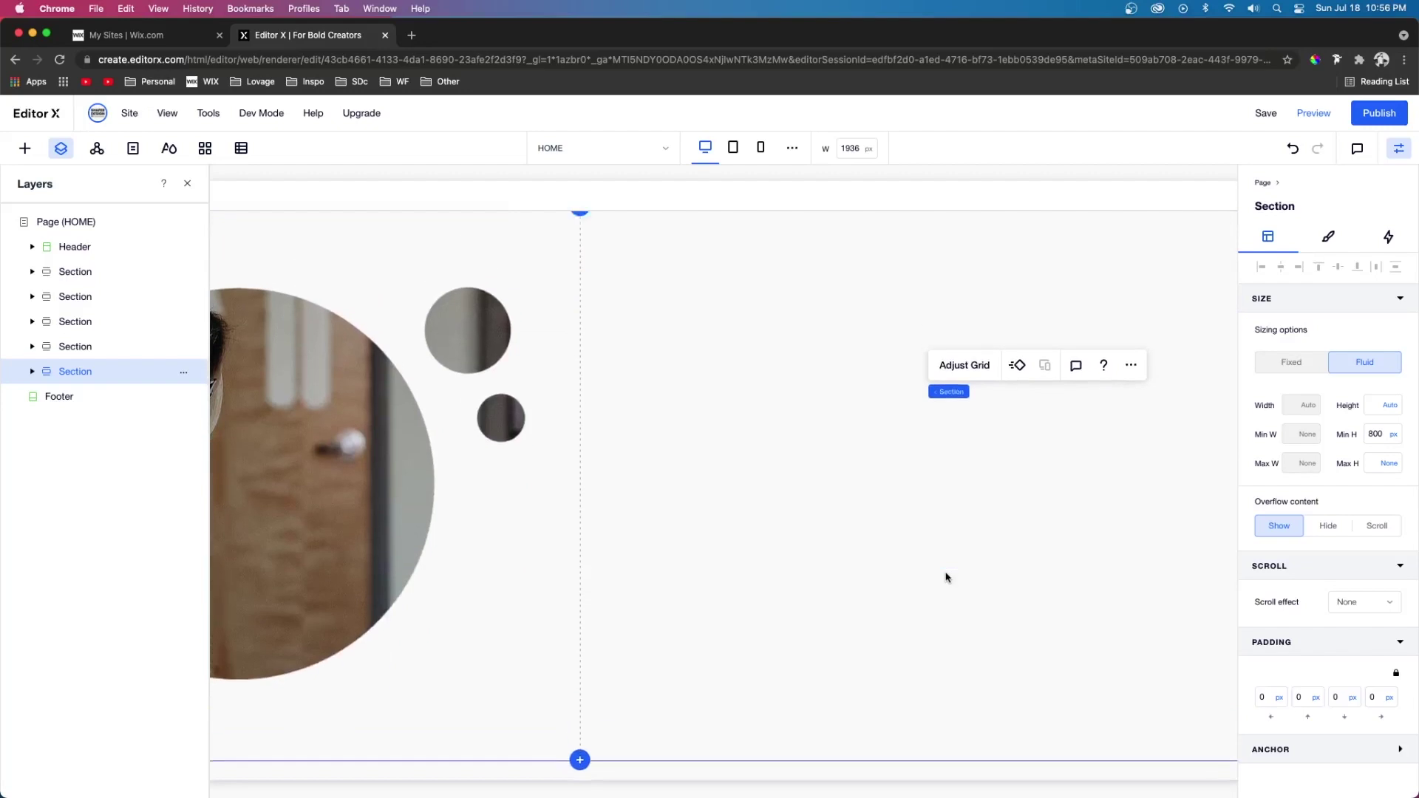
scroll(946, 576, "up", 10)
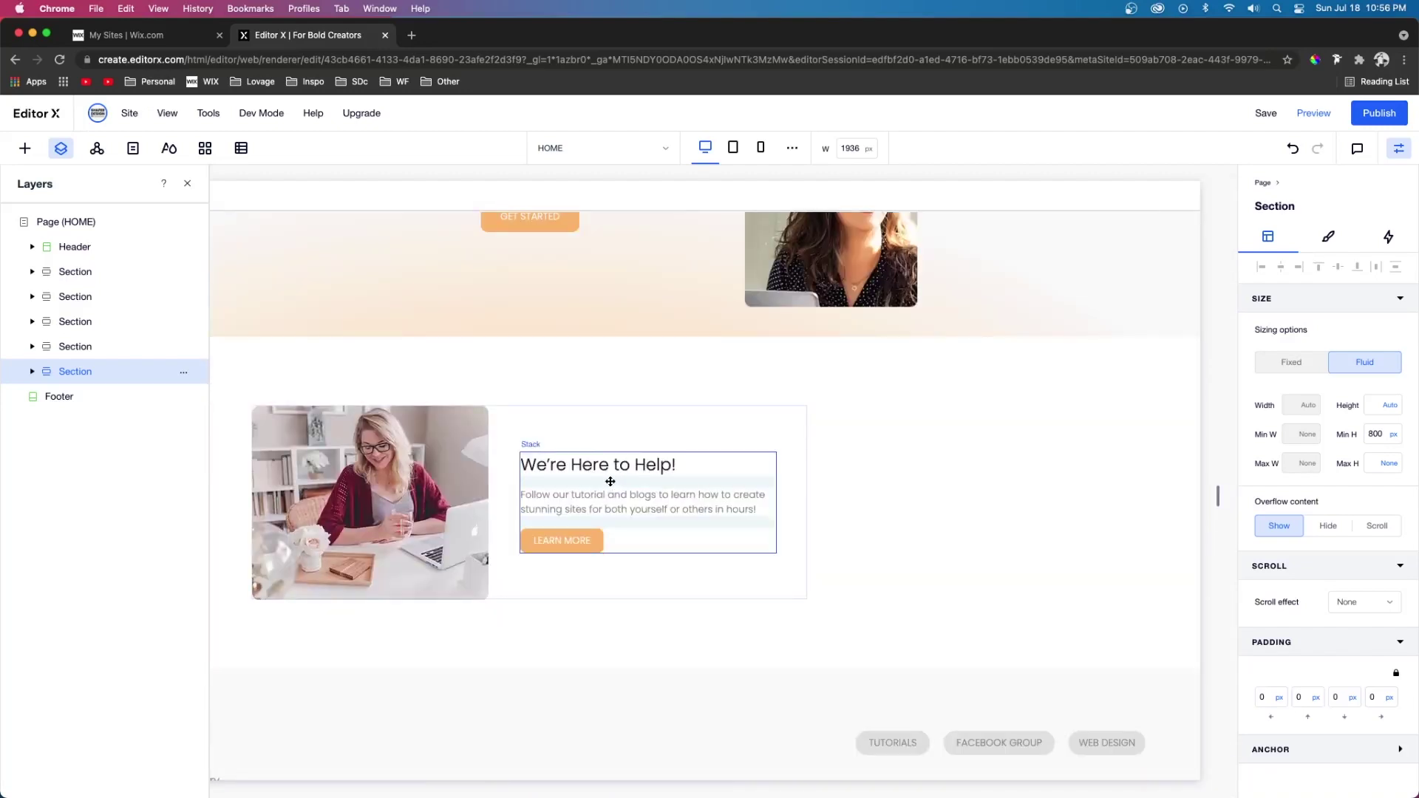
left_click(610, 481)
scroll(799, 432, "down", 10)
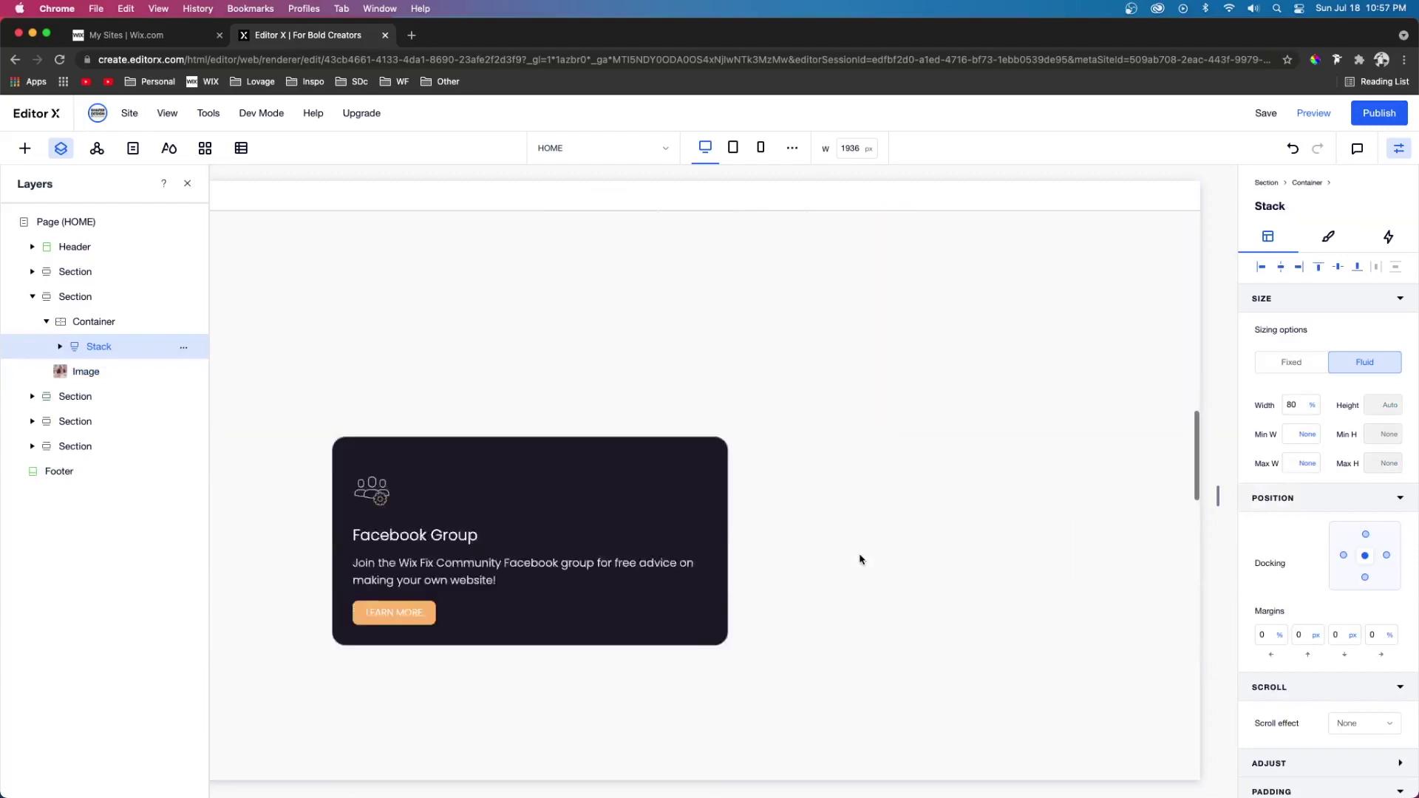
left_click(799, 432)
right_click(818, 436)
left_click(850, 266)
- Unstack the pasted group and place a copy of its paragraph above the heading, reading "LATEST WIX FIX ASSET"
left_click(756, 380)
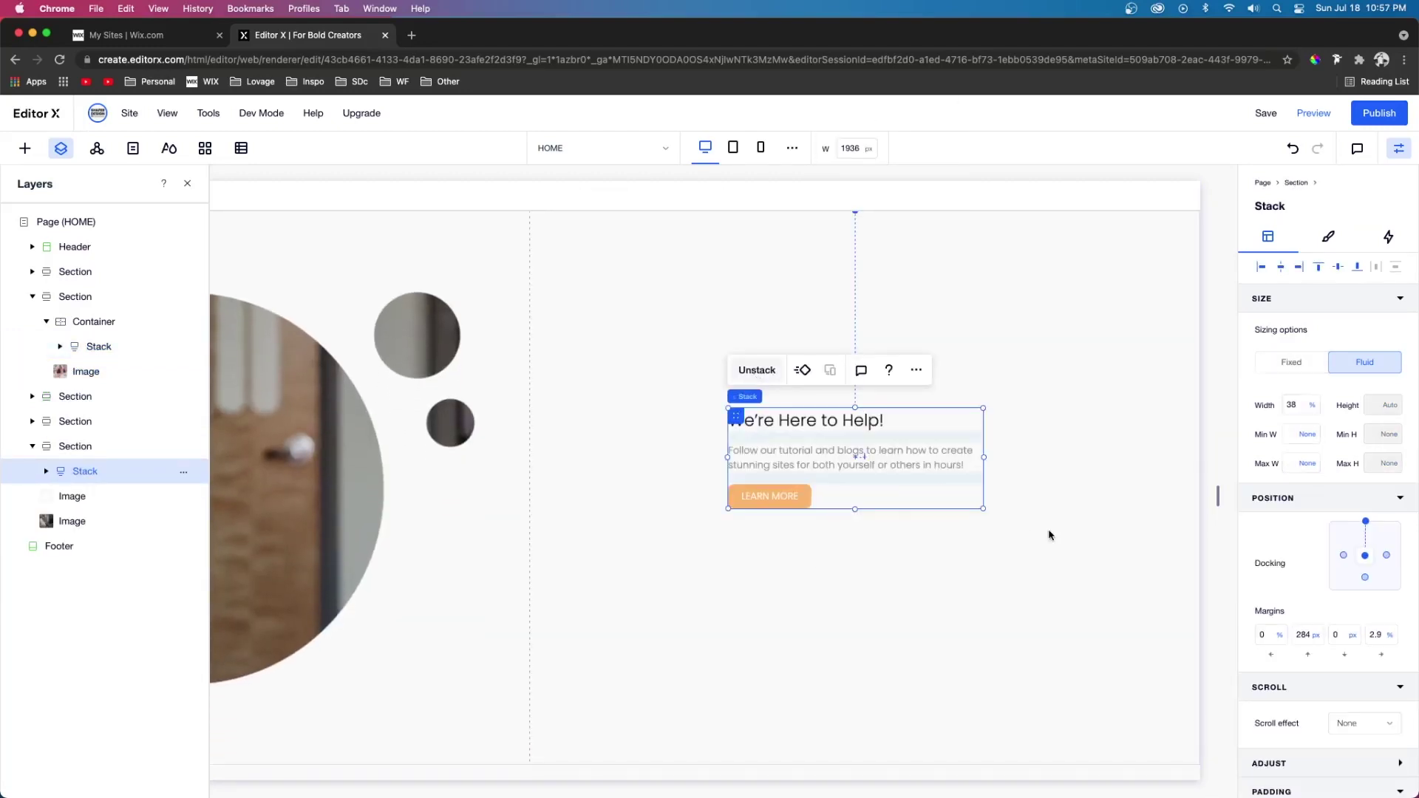
left_click(782, 460)
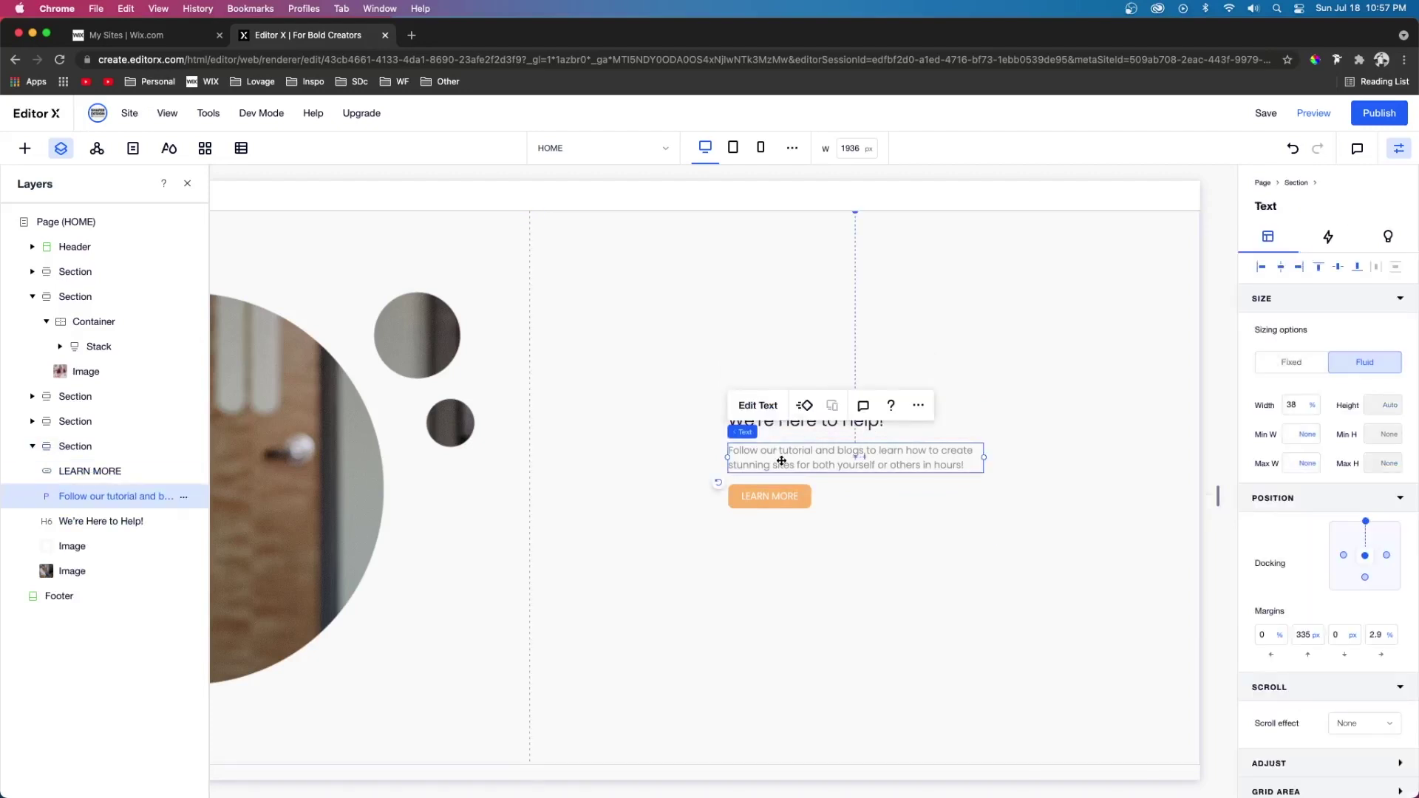
key("Escape")
key("super+v")
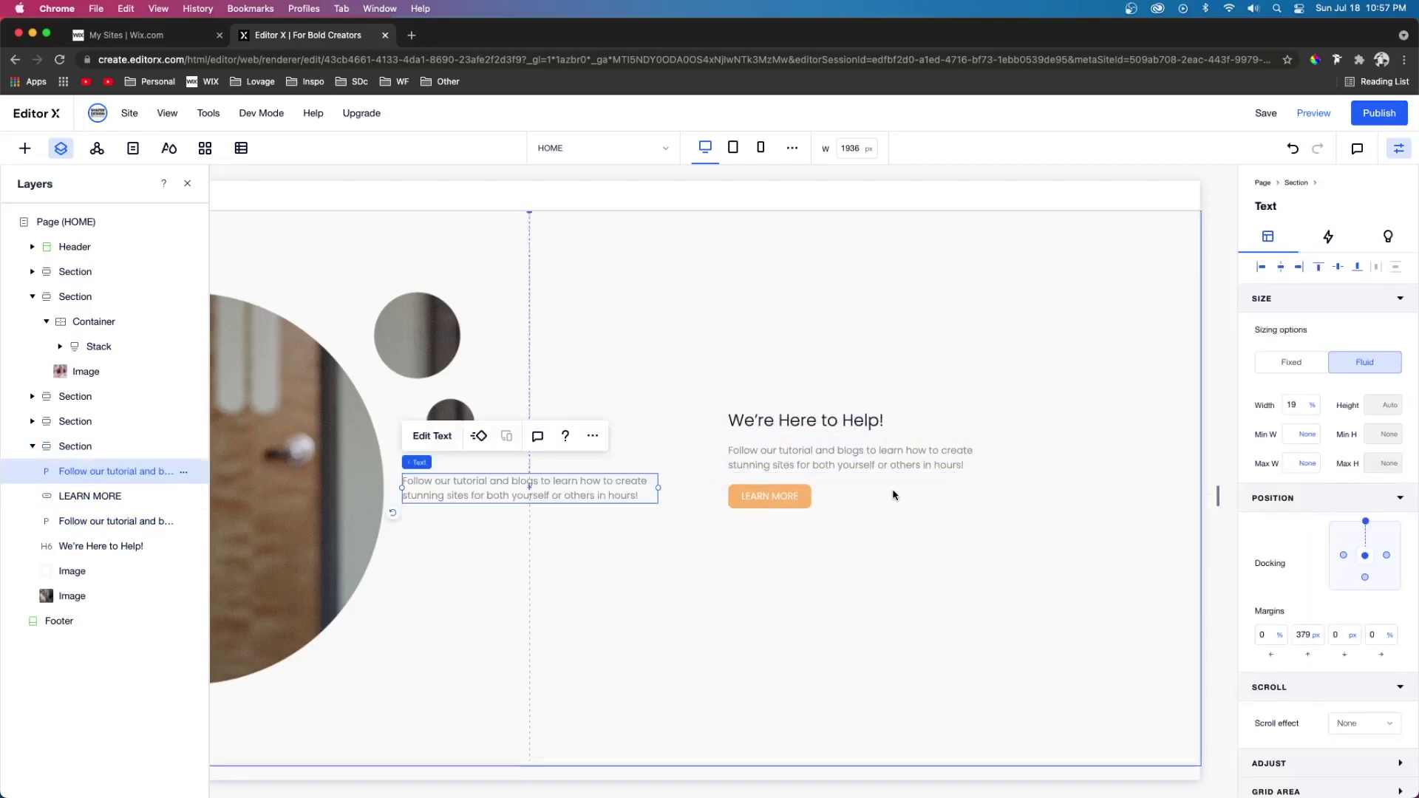
left_click_drag(567, 504, 859, 391)
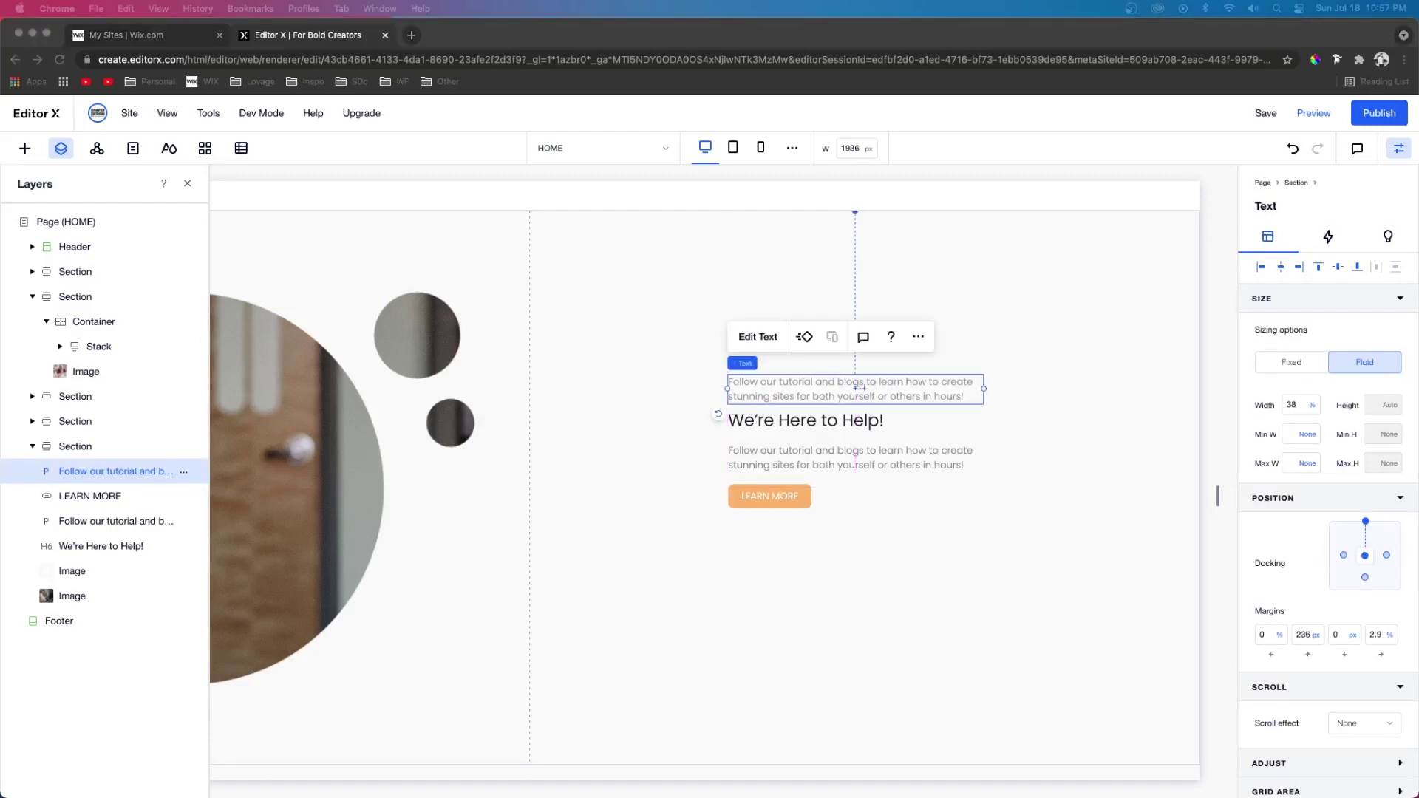
left_click(752, 378)
- Turn on font scaling for the "We're Here to Help!" heading with a range of 24 to 40
left_click(755, 370)
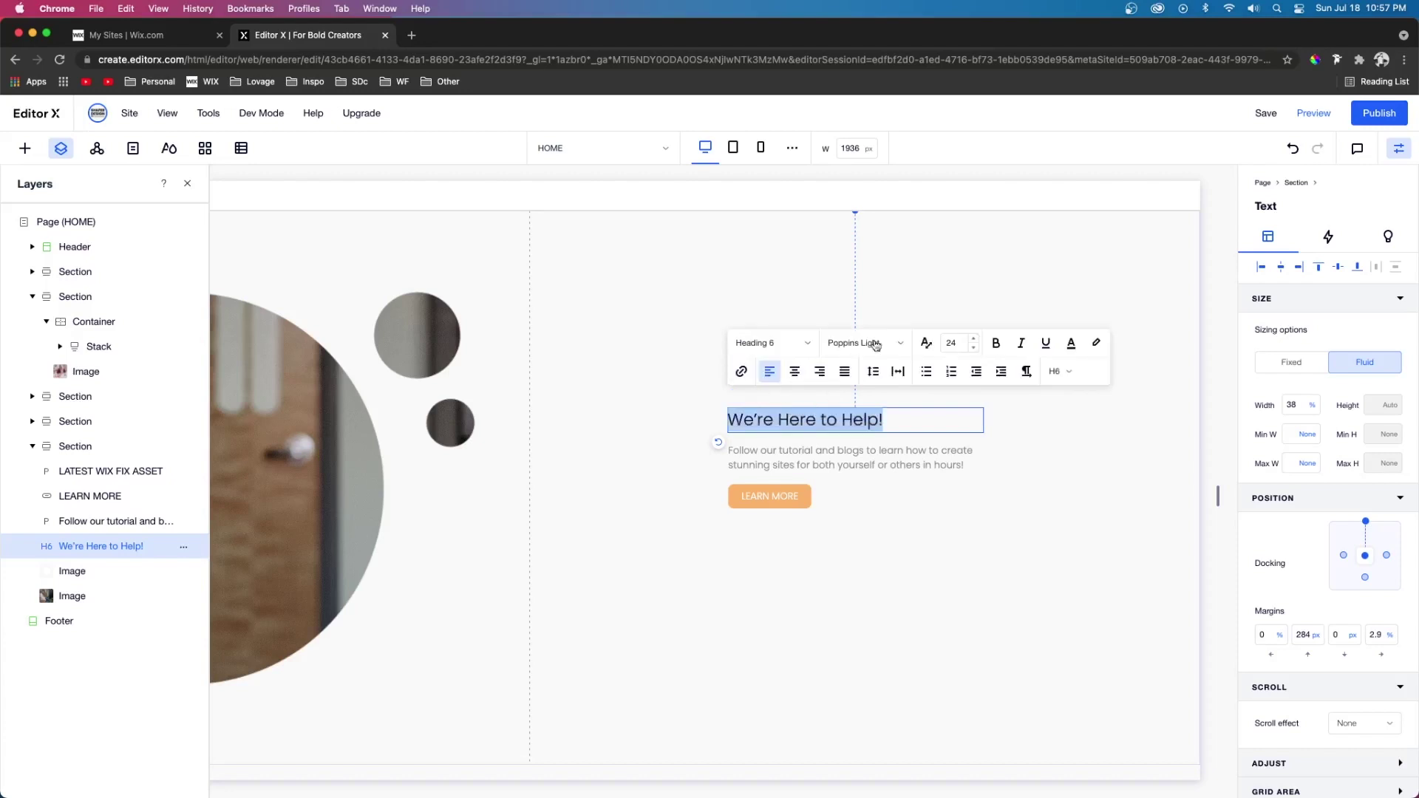
left_click(927, 344)
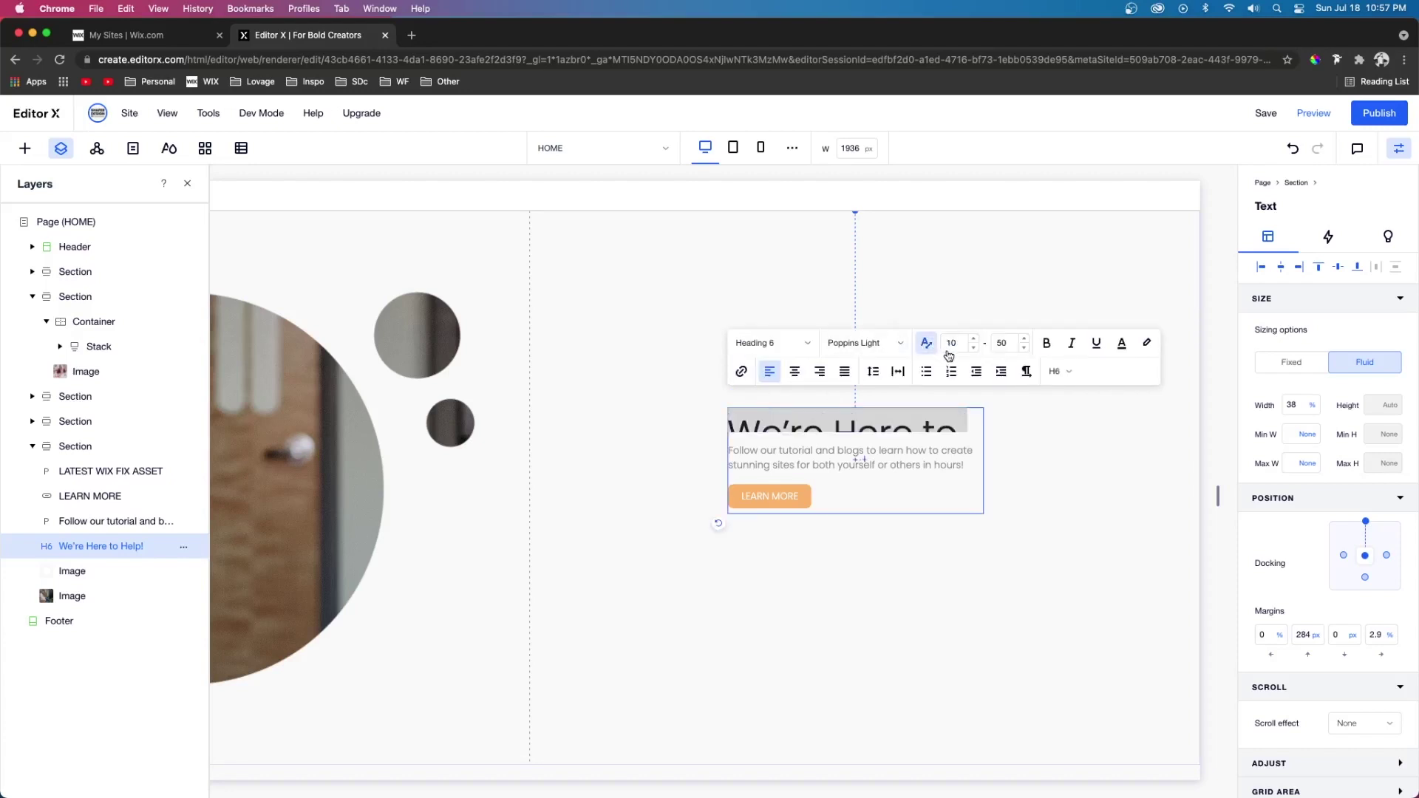
double_click(1005, 343)
type("4")
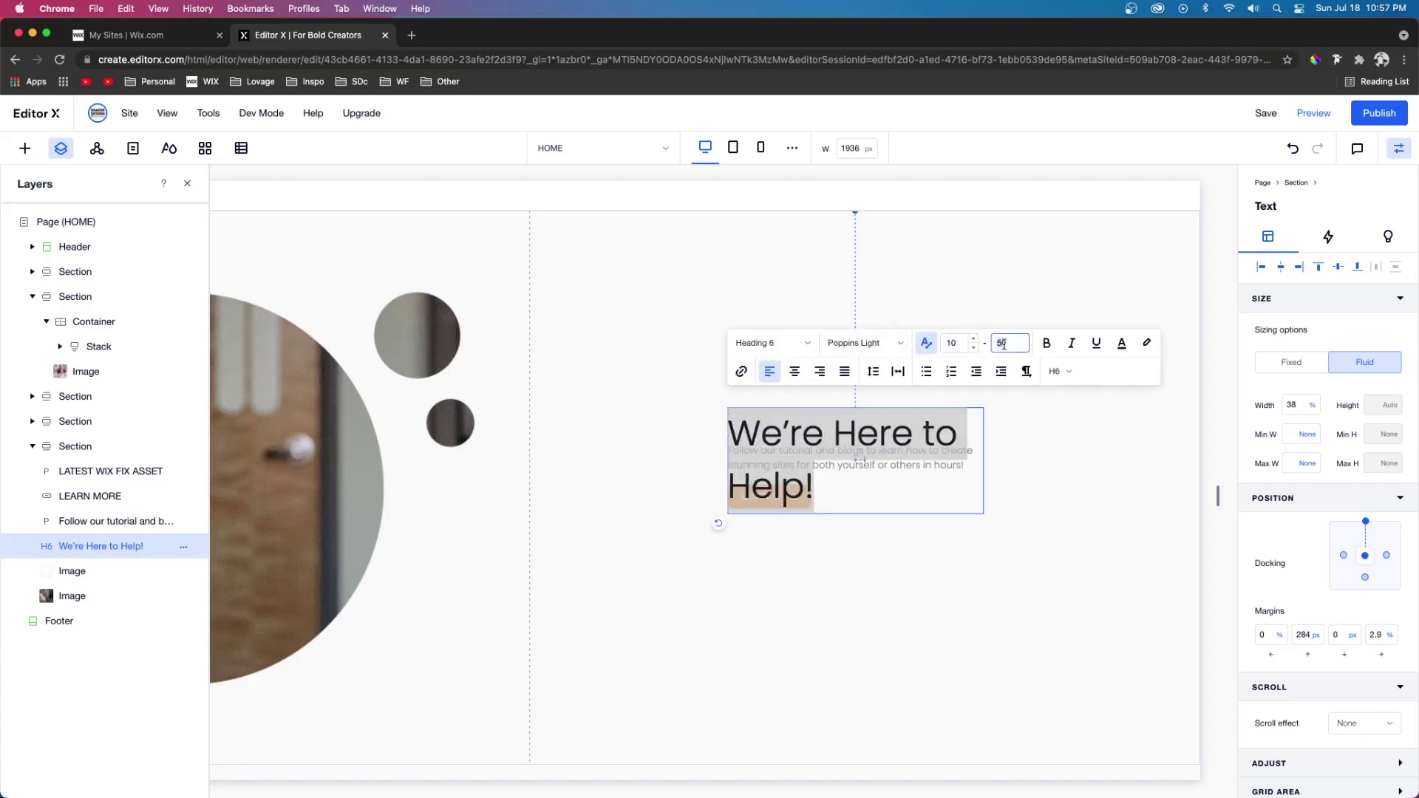
double_click(953, 343)
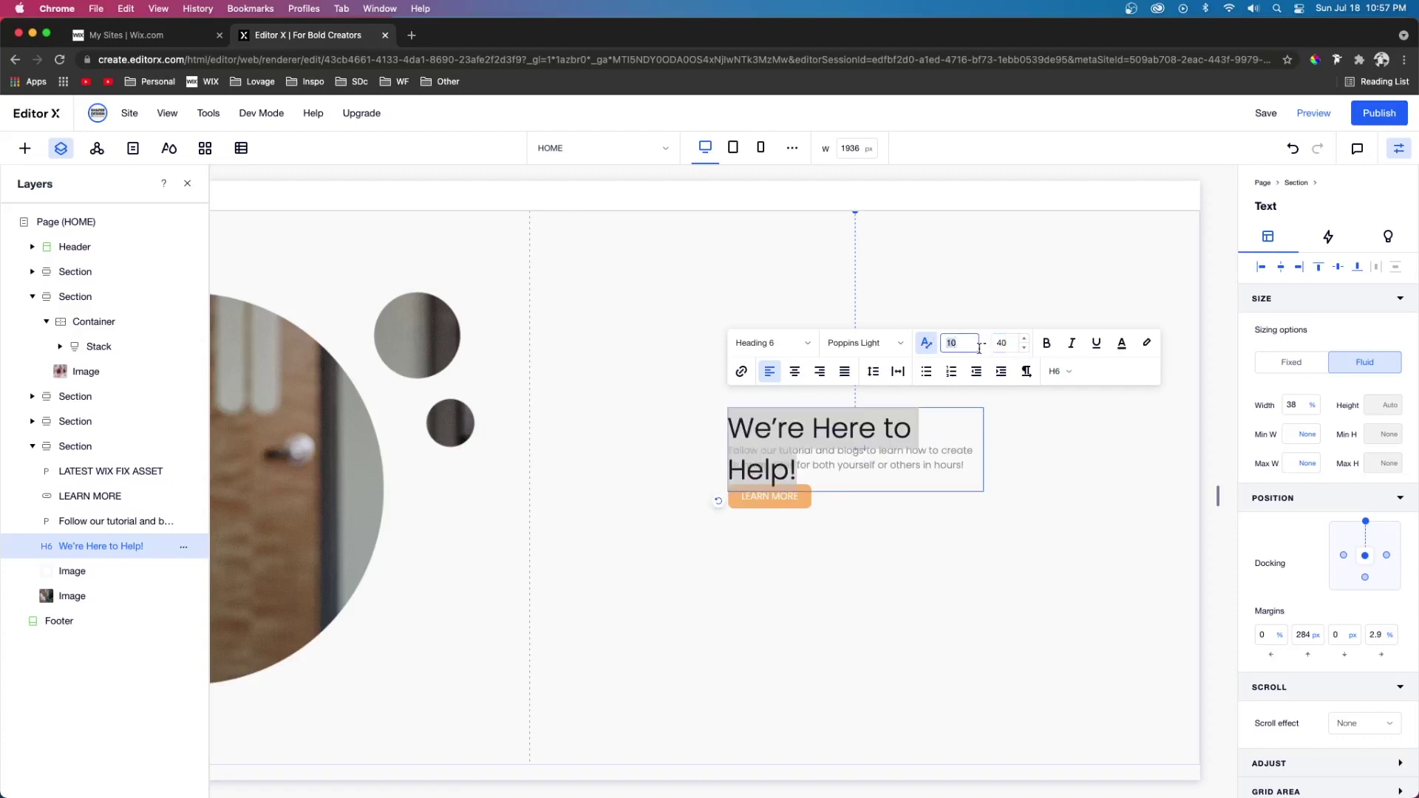
key("Return")
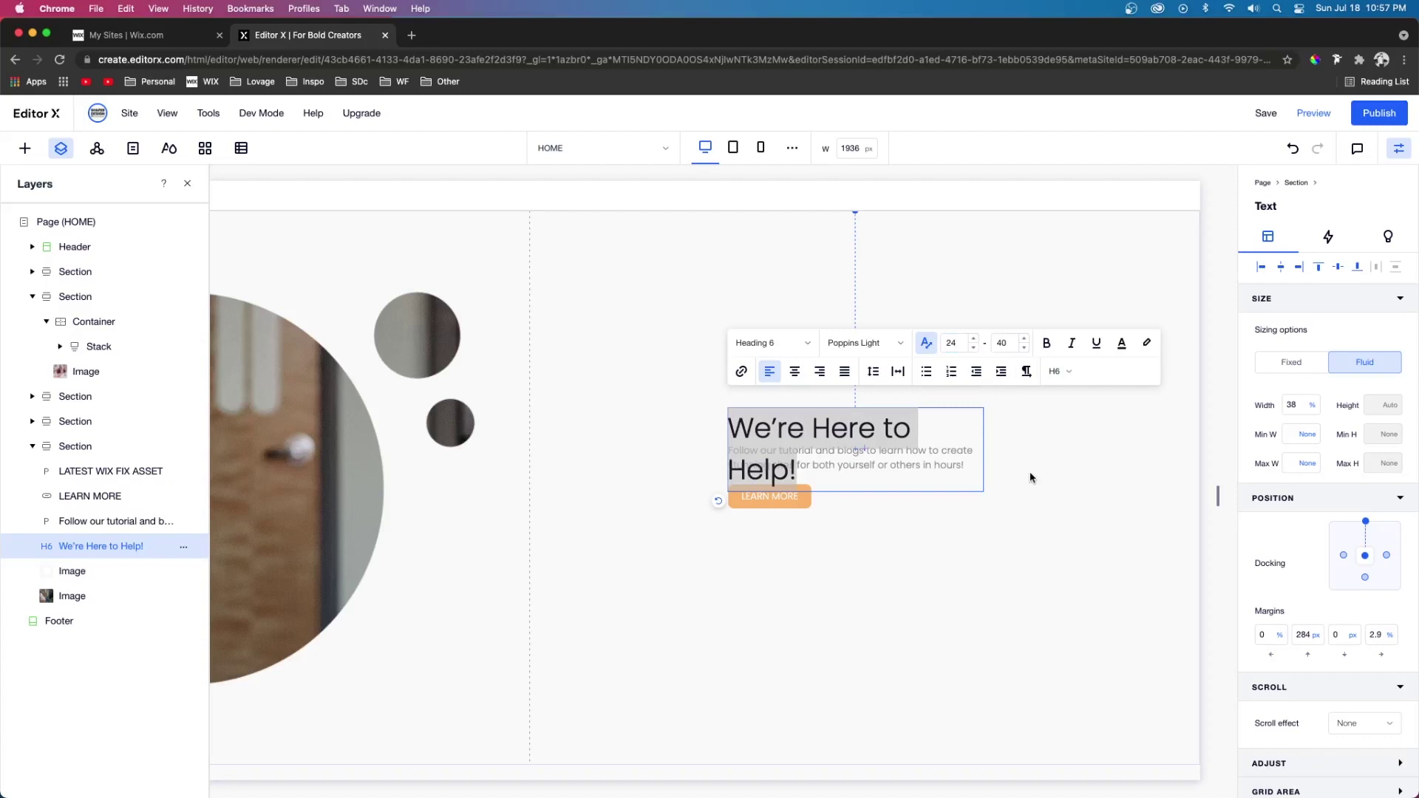
- Widen the "We're Here to Help!" text box to about 52% so the heading fits on one line
key("Escape")
left_click_drag(984, 448, 1069, 445)
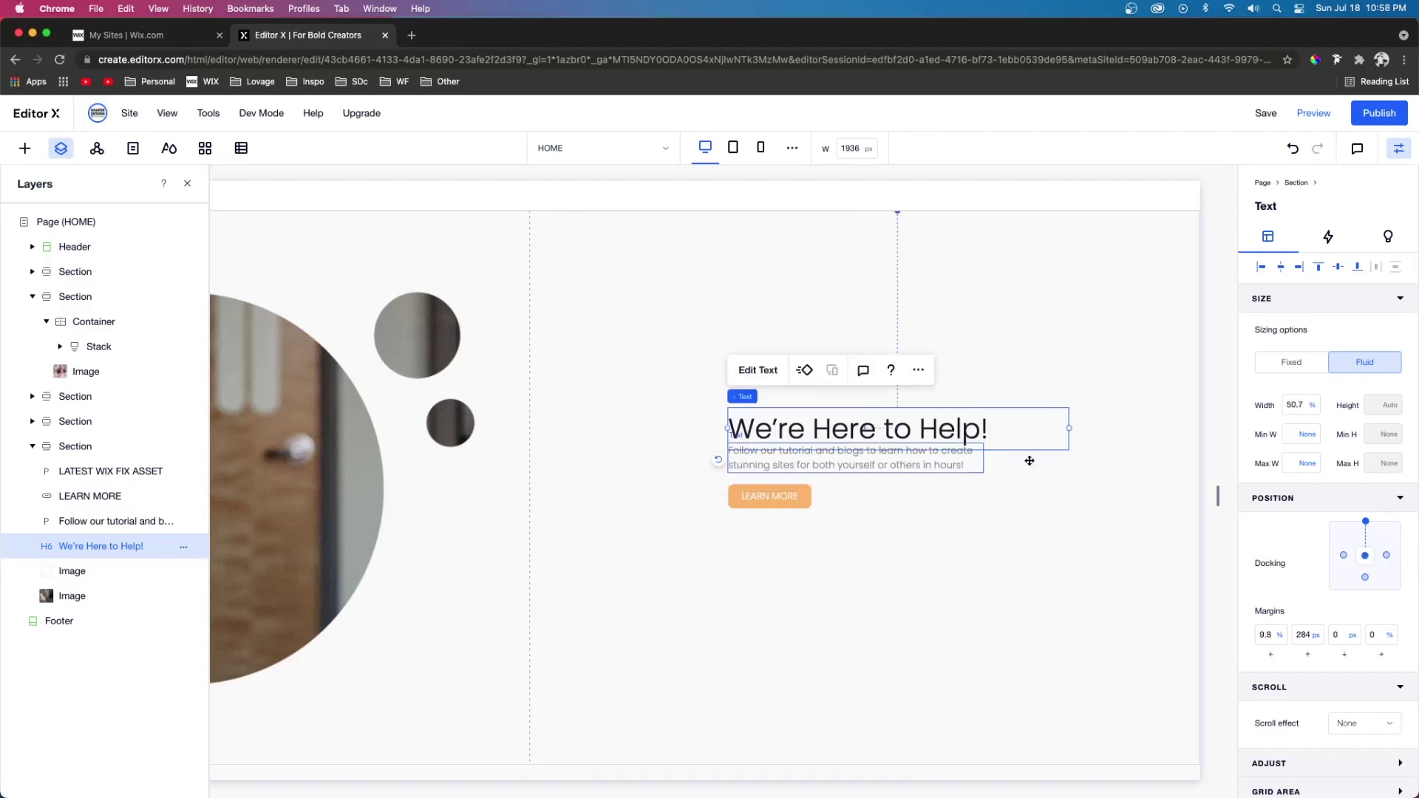
left_click_drag(1070, 428, 1071, 429)
- Stack the label, heading, paragraph and button, centre the stack in its grid cell, and check the section in preview
left_click(817, 428, "shift")
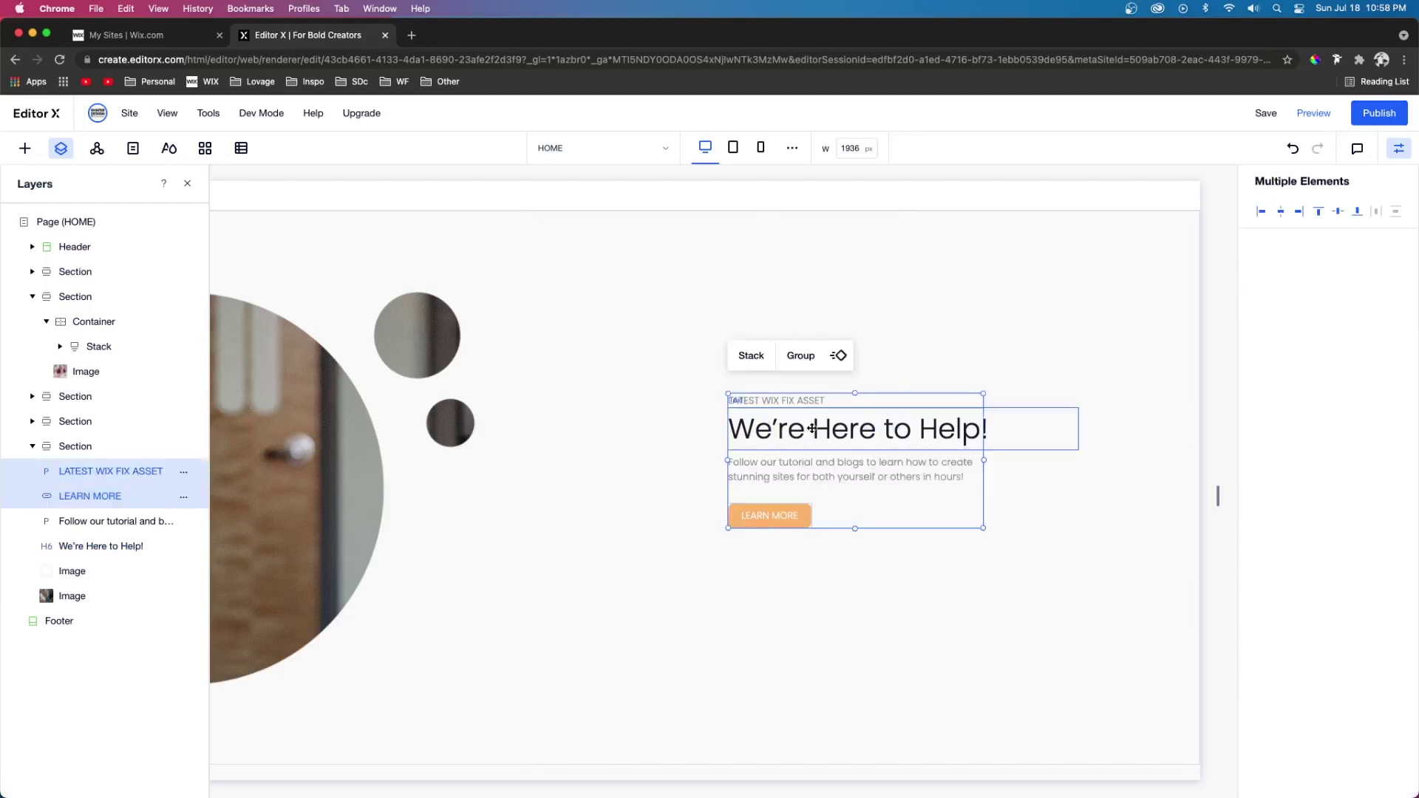
left_click(814, 468, "shift")
left_click(751, 356)
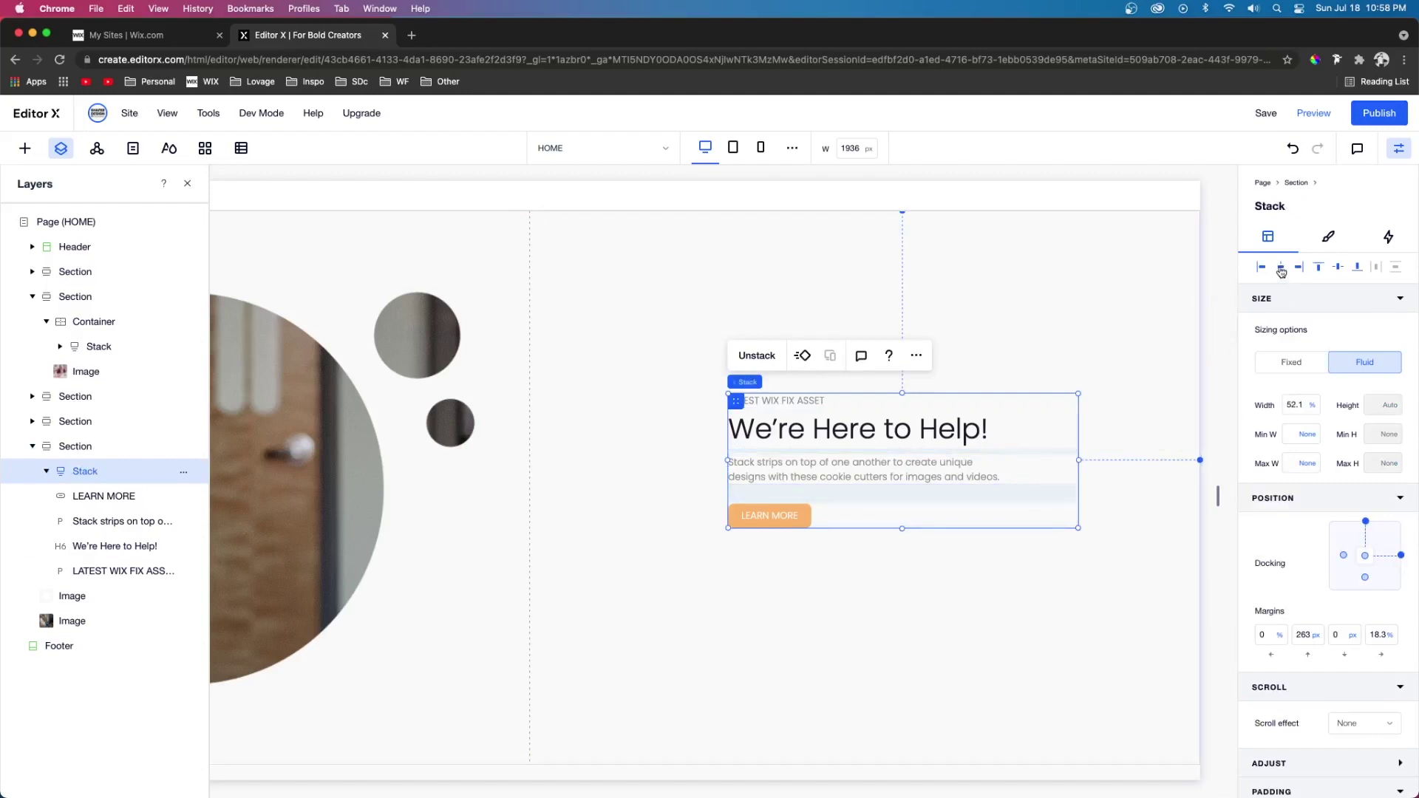
left_click(1281, 269)
left_click(1343, 269)
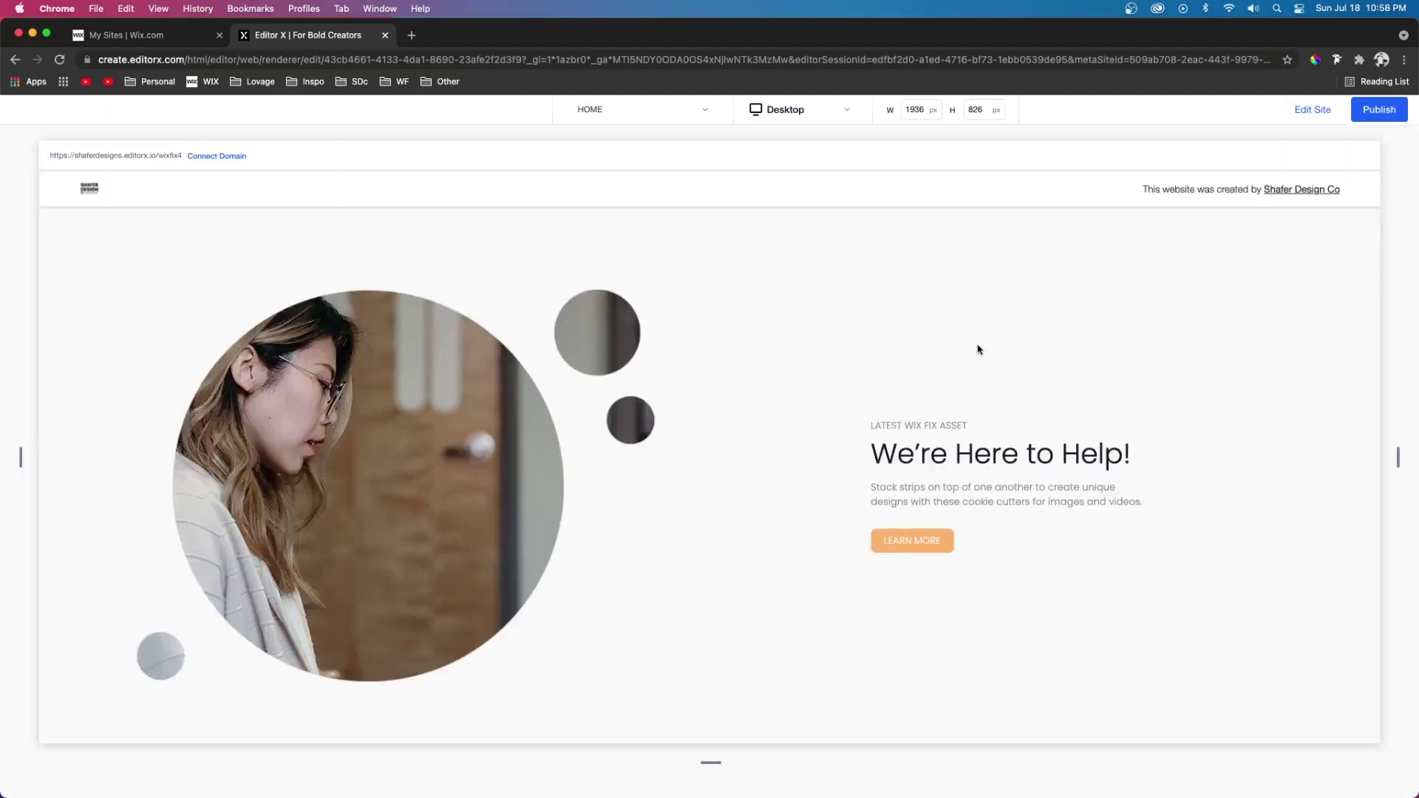
scroll(979, 349, "up", 2)
scroll(979, 349, "down", 5)
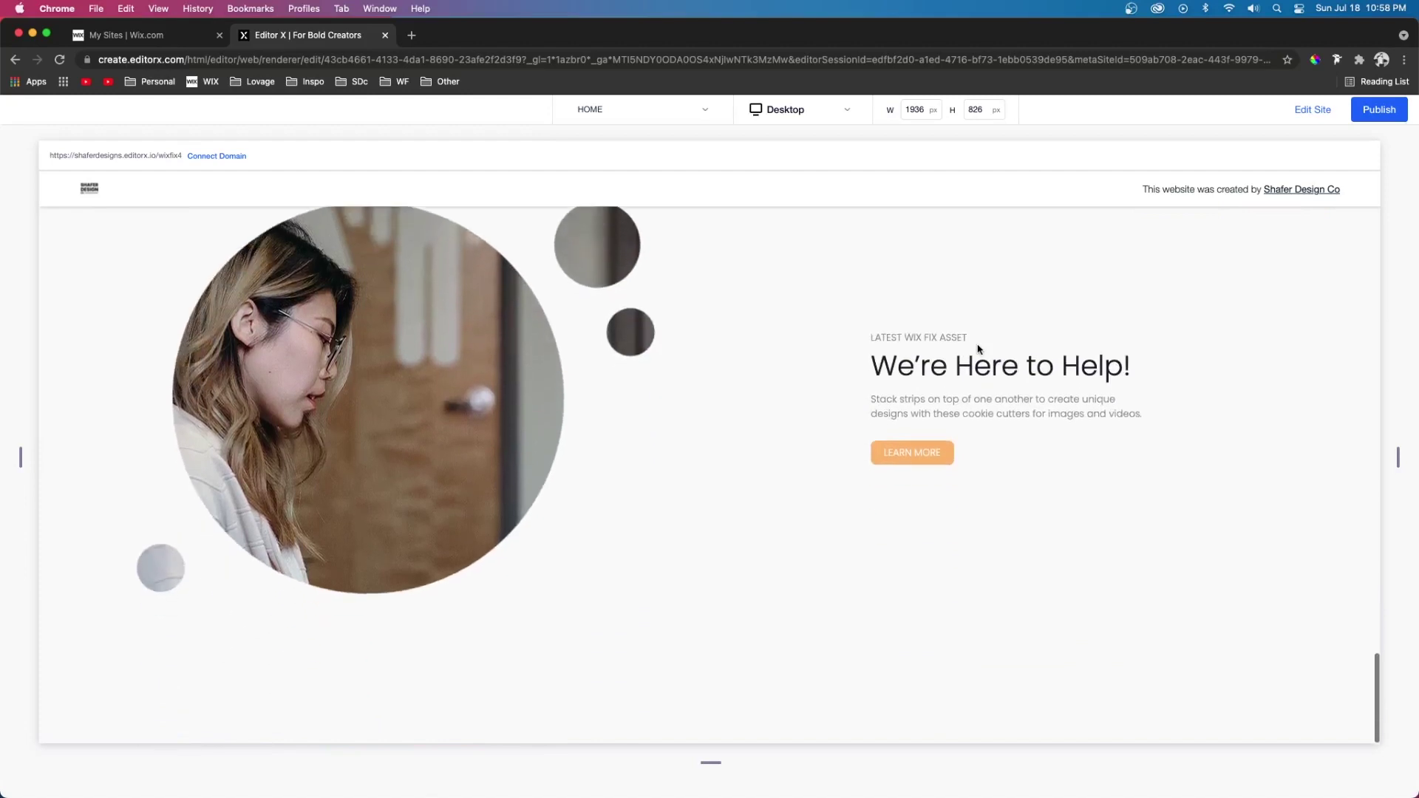
scroll(979, 349, "up", 4)
key("super+shift+p")
- Duplicate the circle photo section and delete the circle overlay and the photo beneath it from the copy
left_click(834, 572)
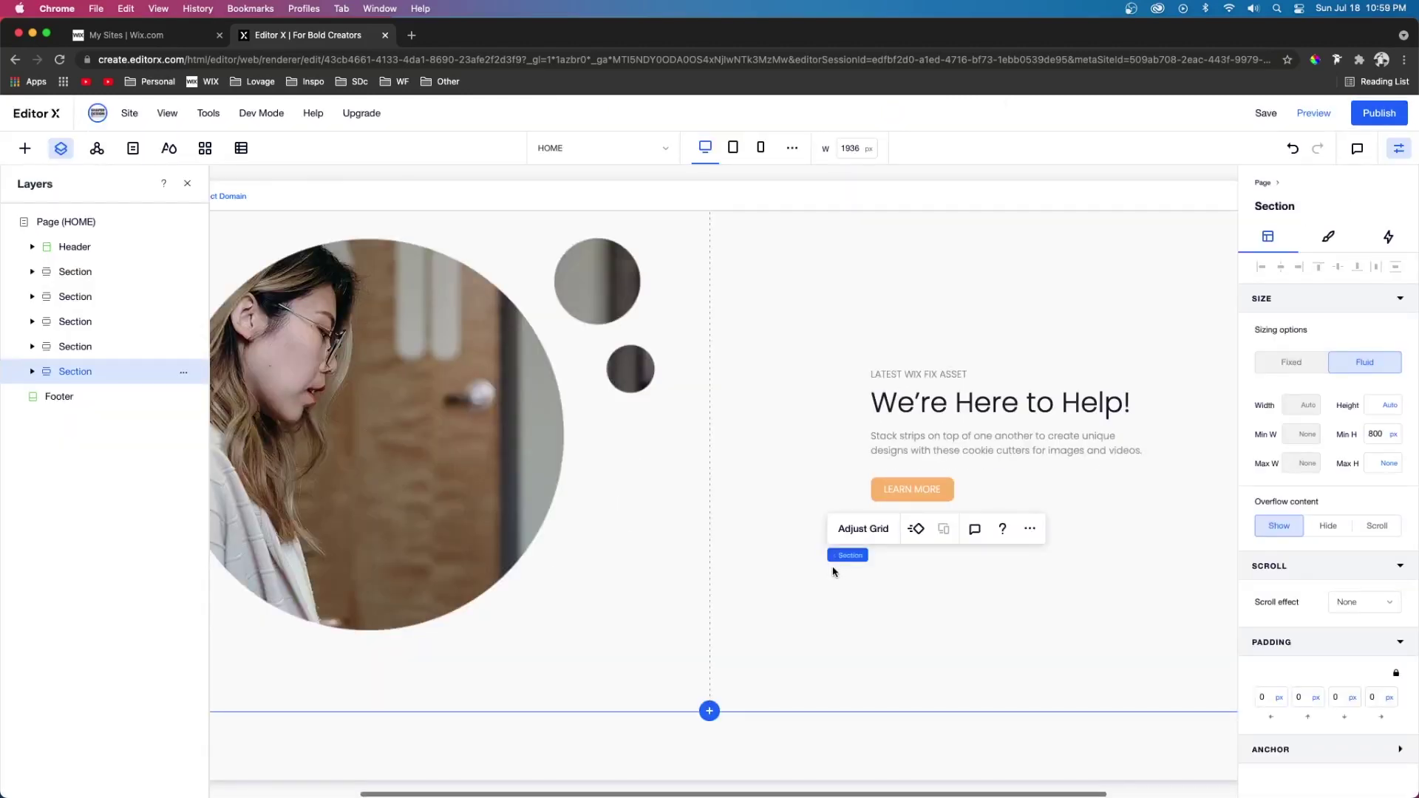
key("super+d")
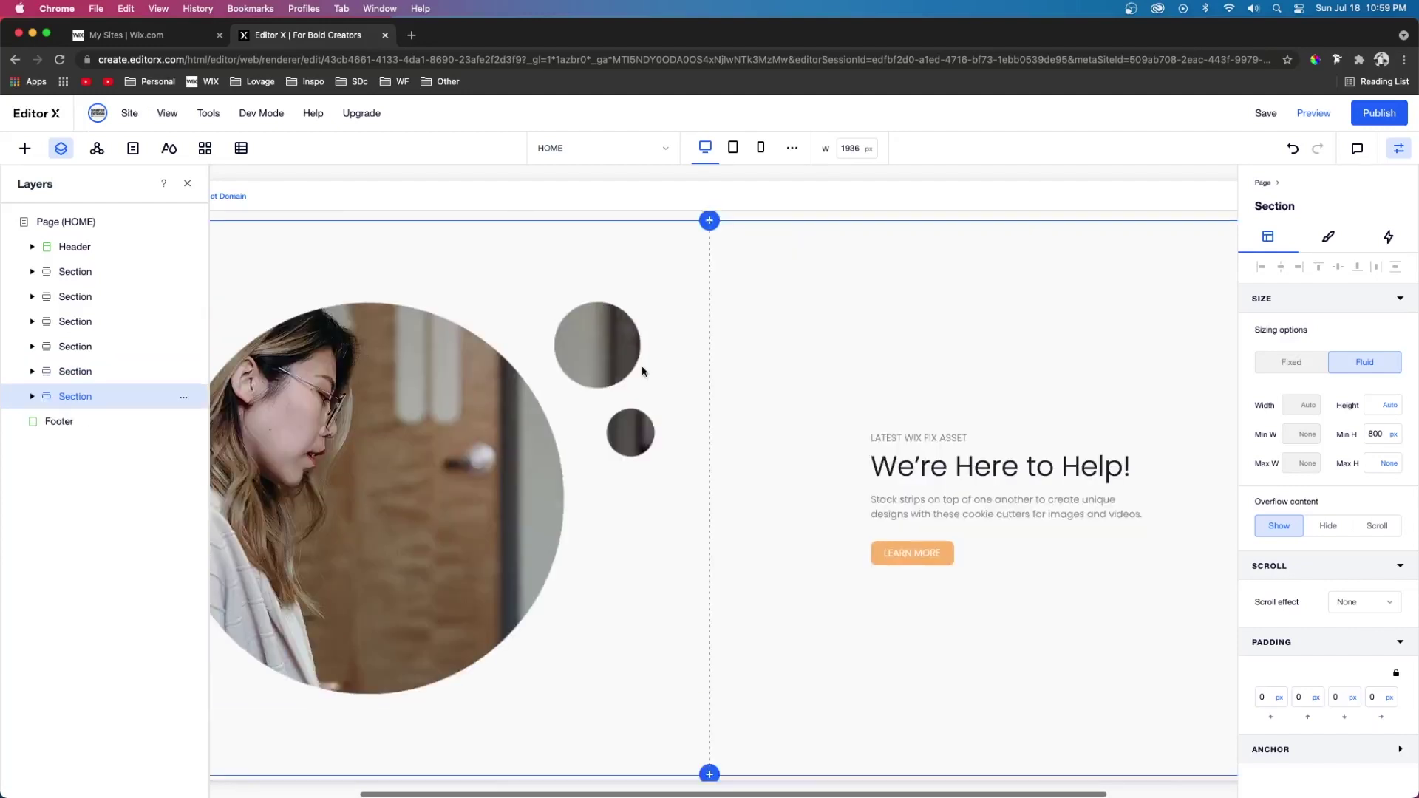
left_click(470, 450)
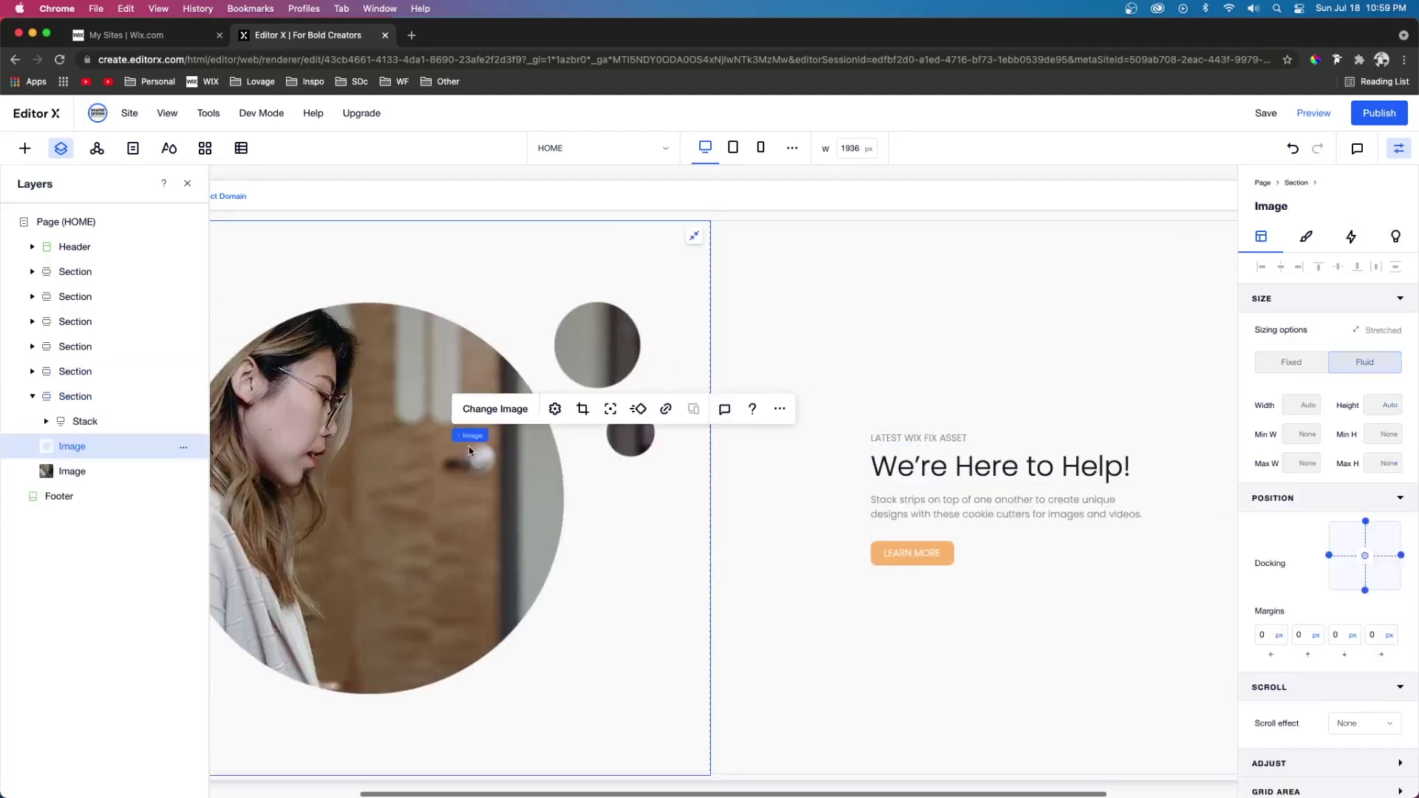
key("Delete")
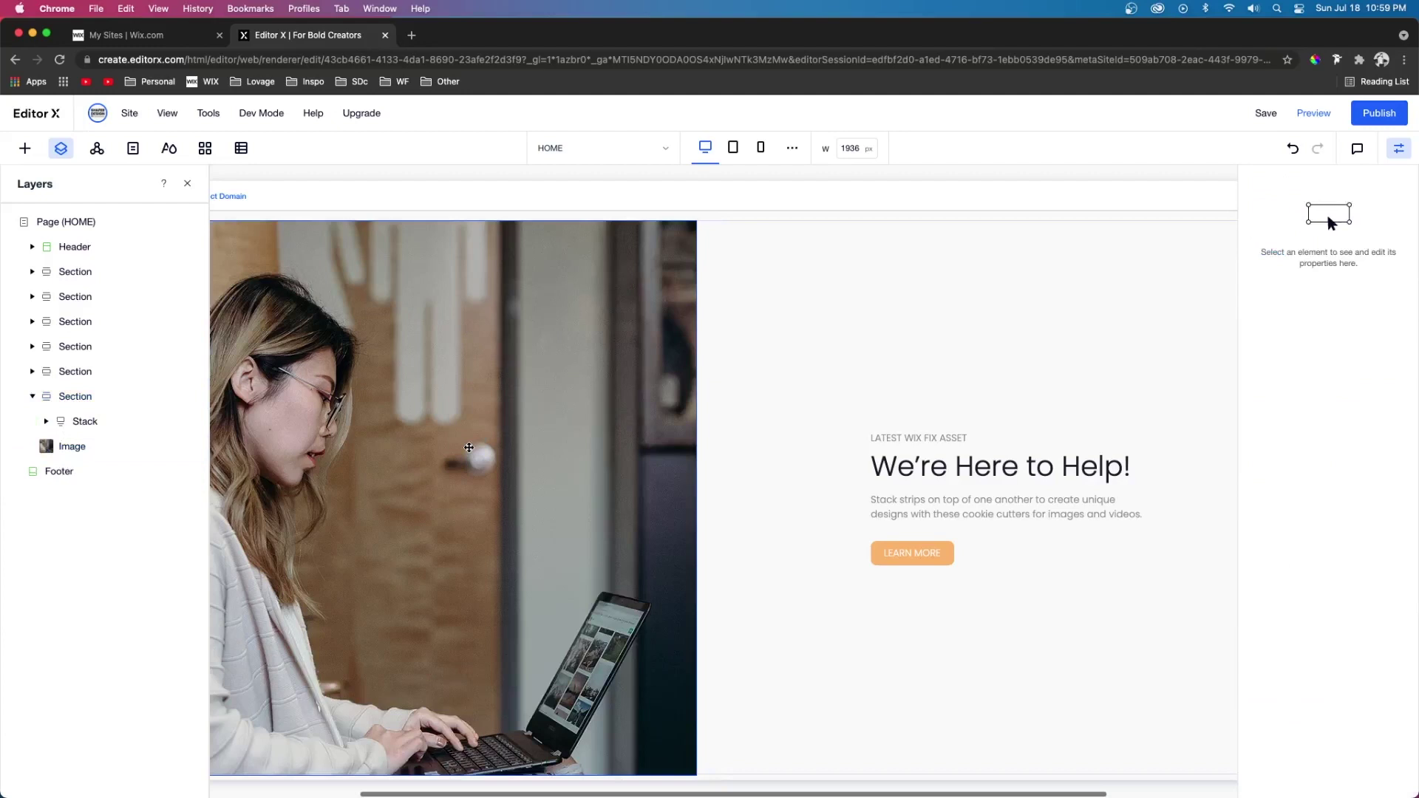
left_click(306, 559)
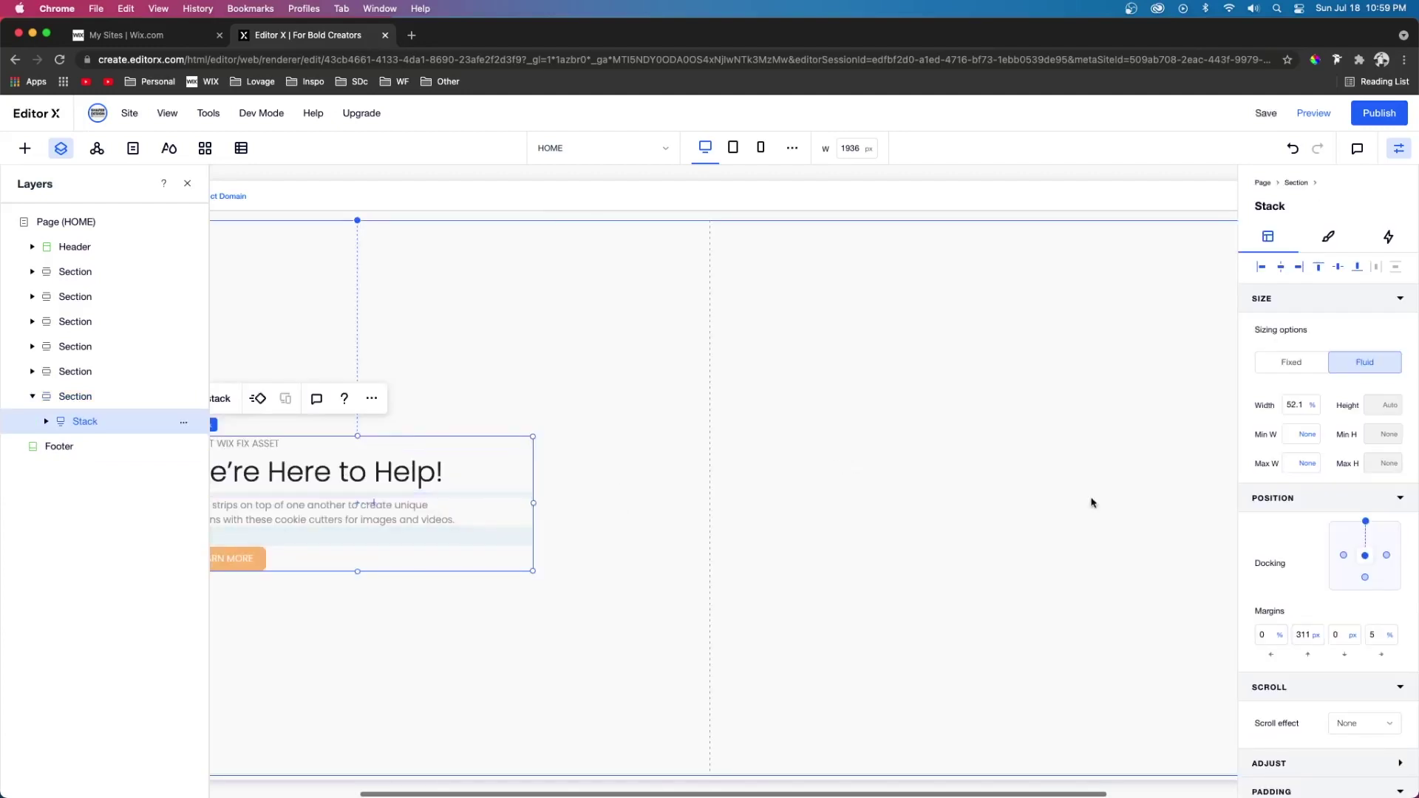
- Centre the text stack vertically in the duplicated section's first column and add a website mockup image to the second column
left_click(1339, 269)
left_click(1338, 269)
left_click(25, 148)
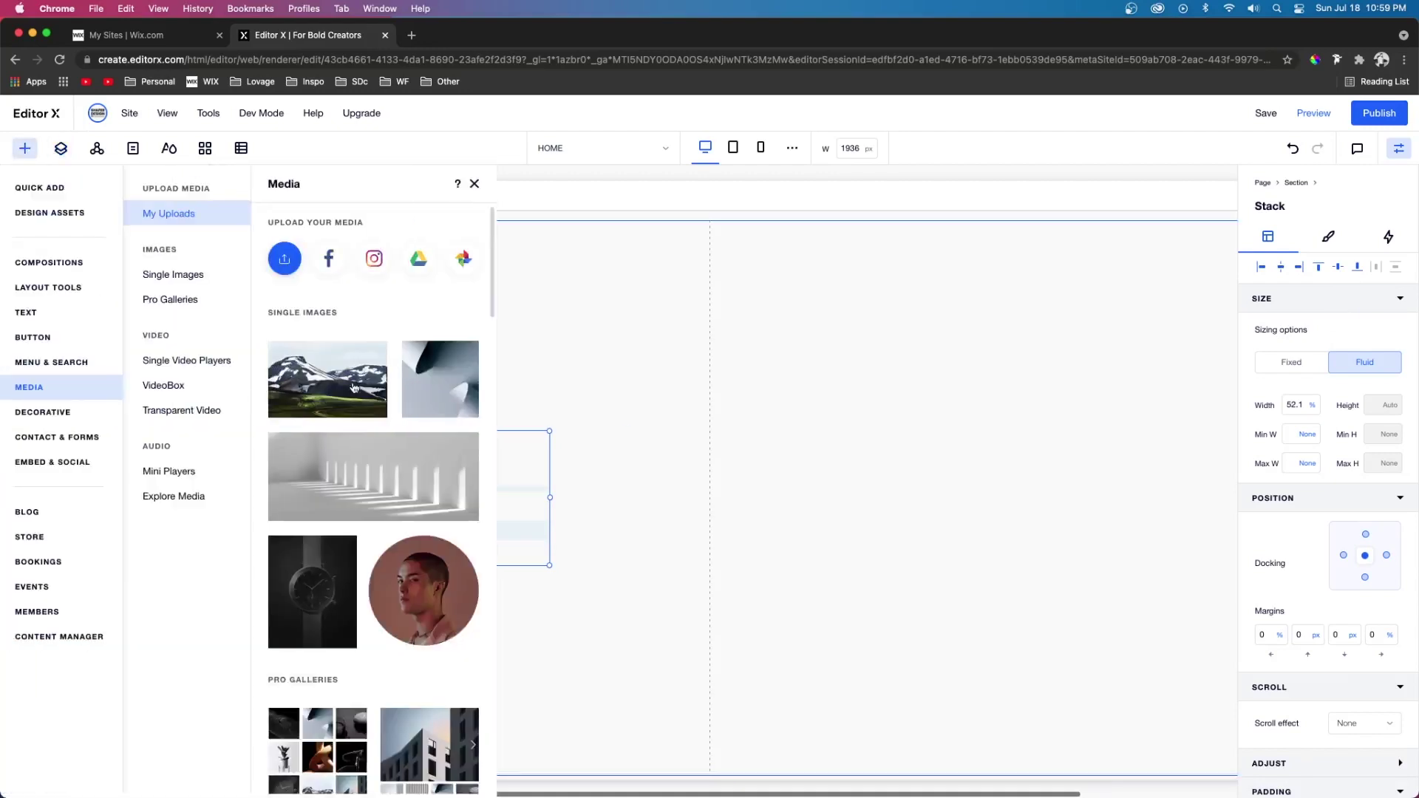
left_click_drag(448, 356, 1025, 482)
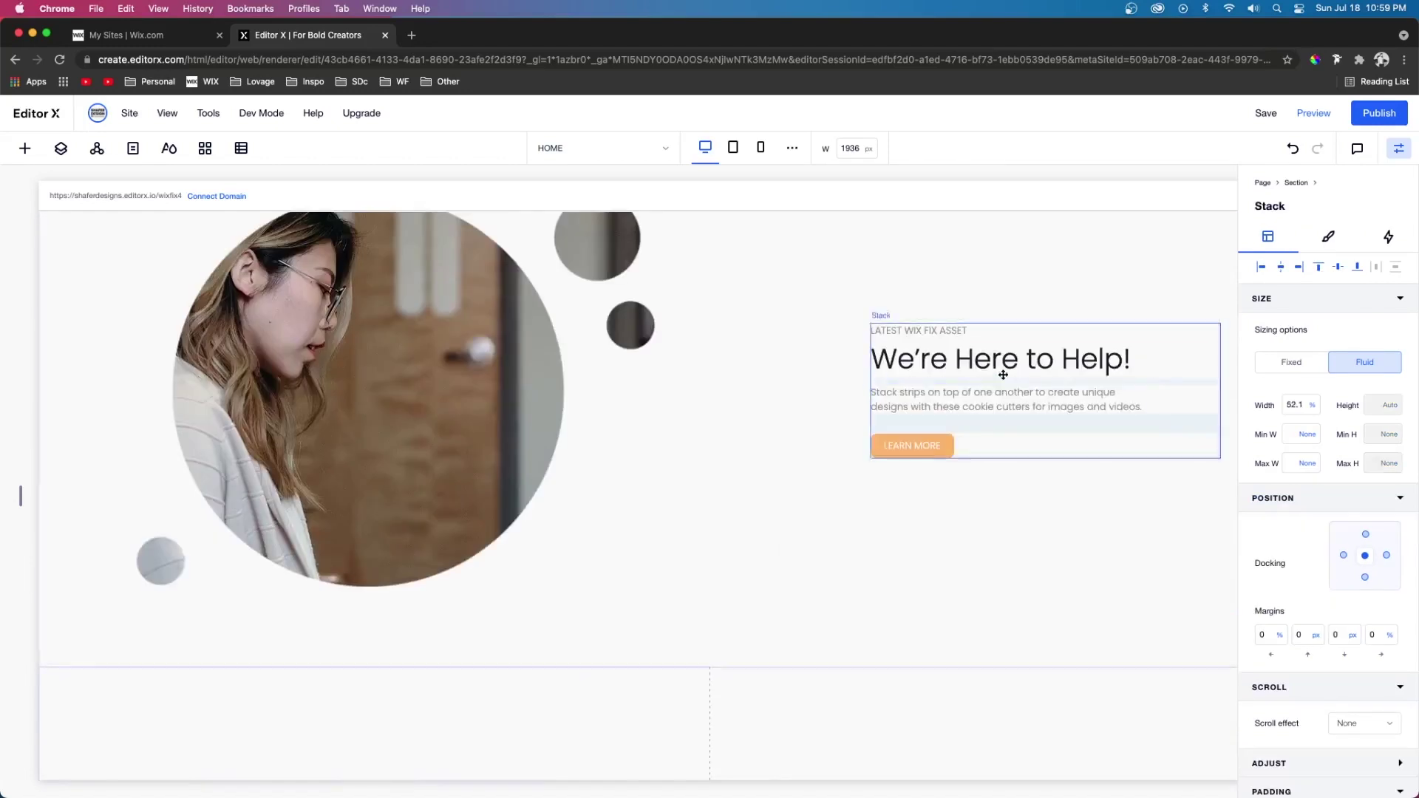
- Change the circle photo section's heading to "Image Overlays" and open its button's text for editing
left_click(999, 368)
double_click(999, 367)
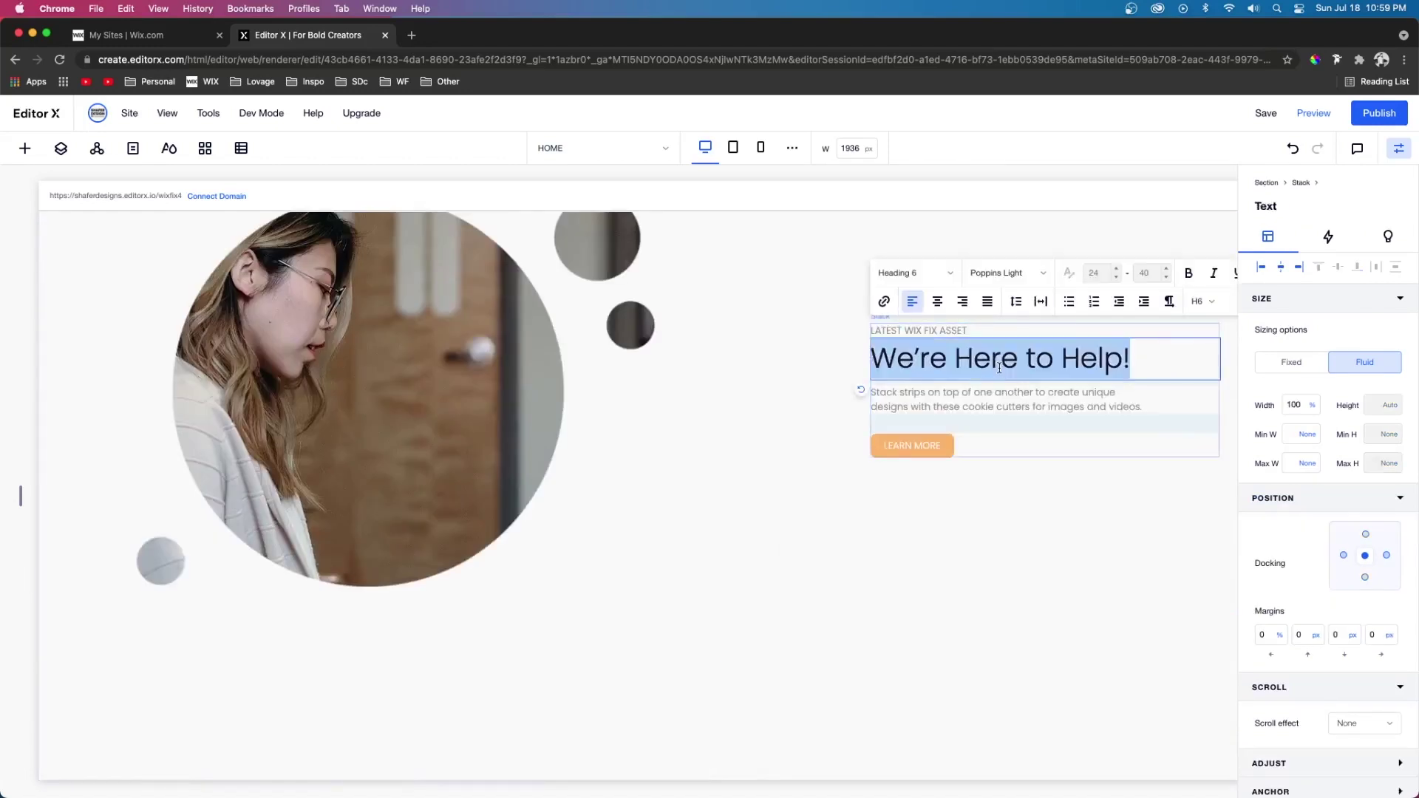
type("Image ")
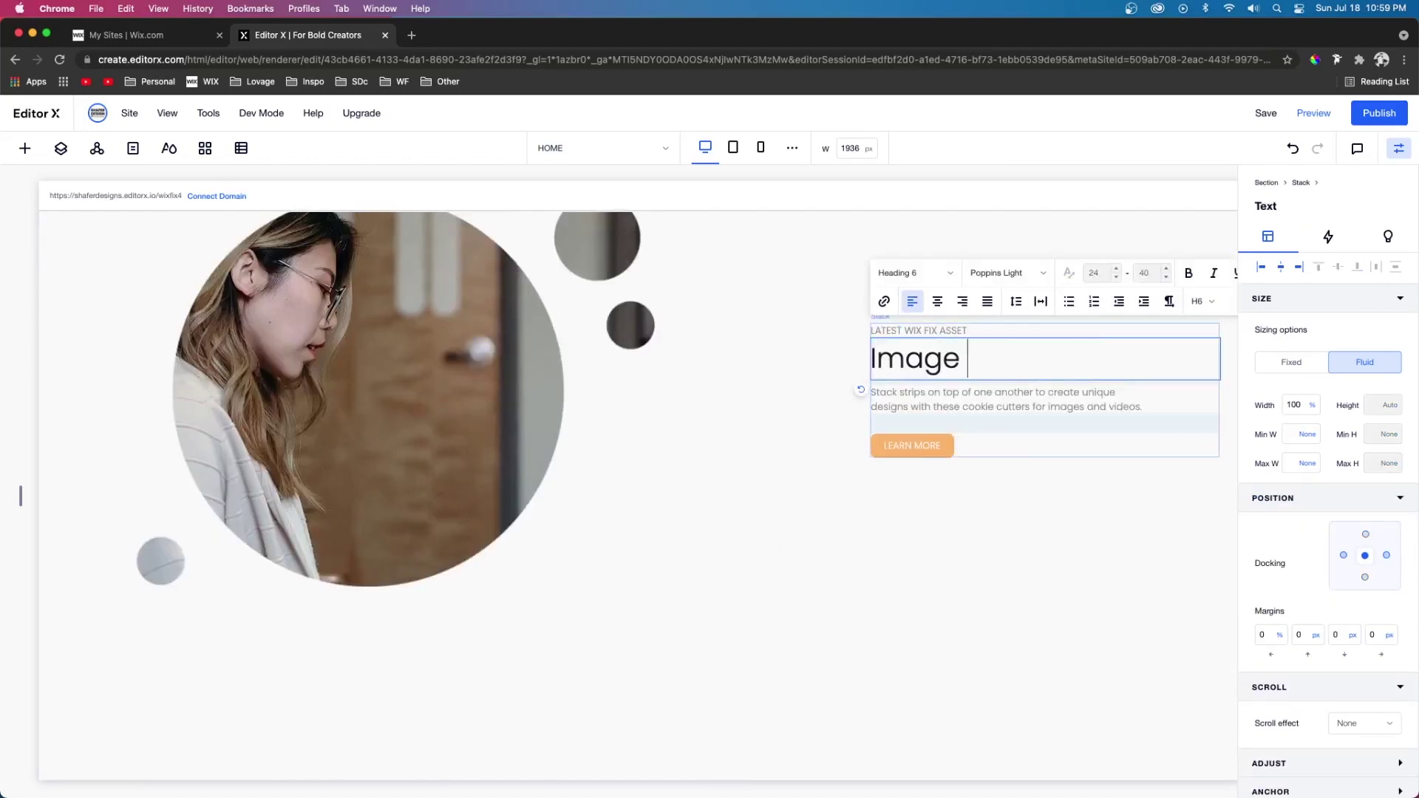
type("Overlays")
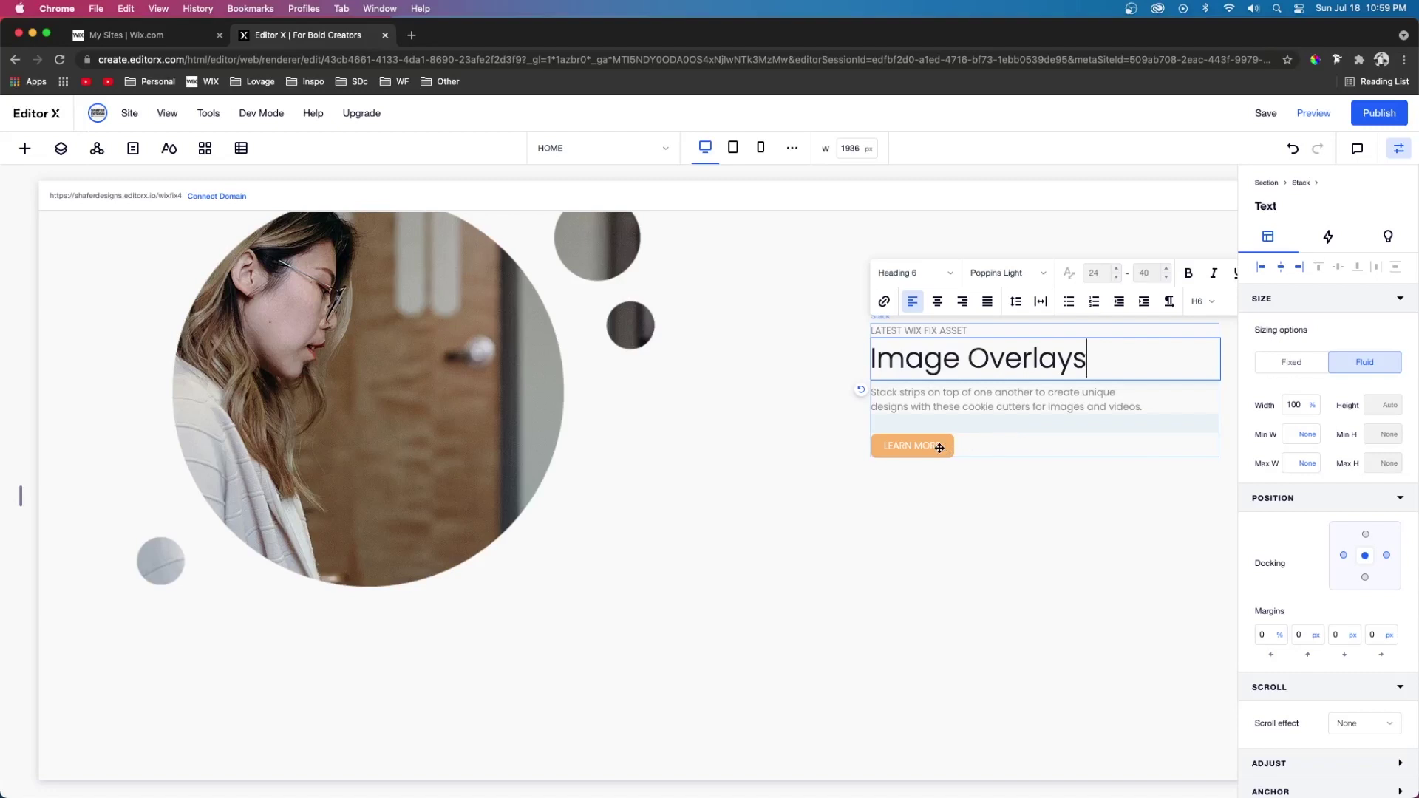
left_click(931, 447)
left_click(909, 396)
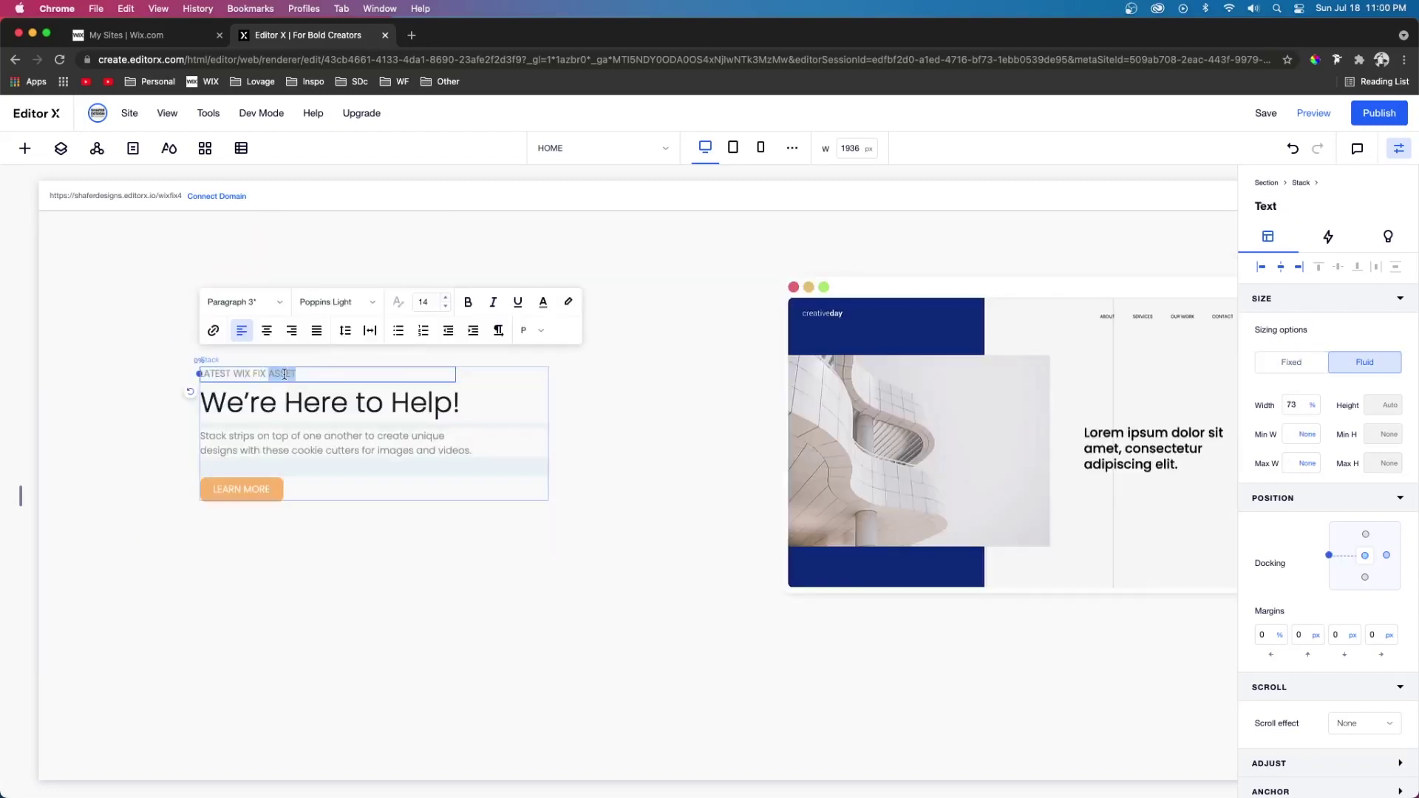
- Reword the duplicated section's label to "LATEST WIX FIX TEMPLATE", its heading to "Minimal Website" and its button to "GET NOW"
type("TEMPLATE")
double_click(322, 405)
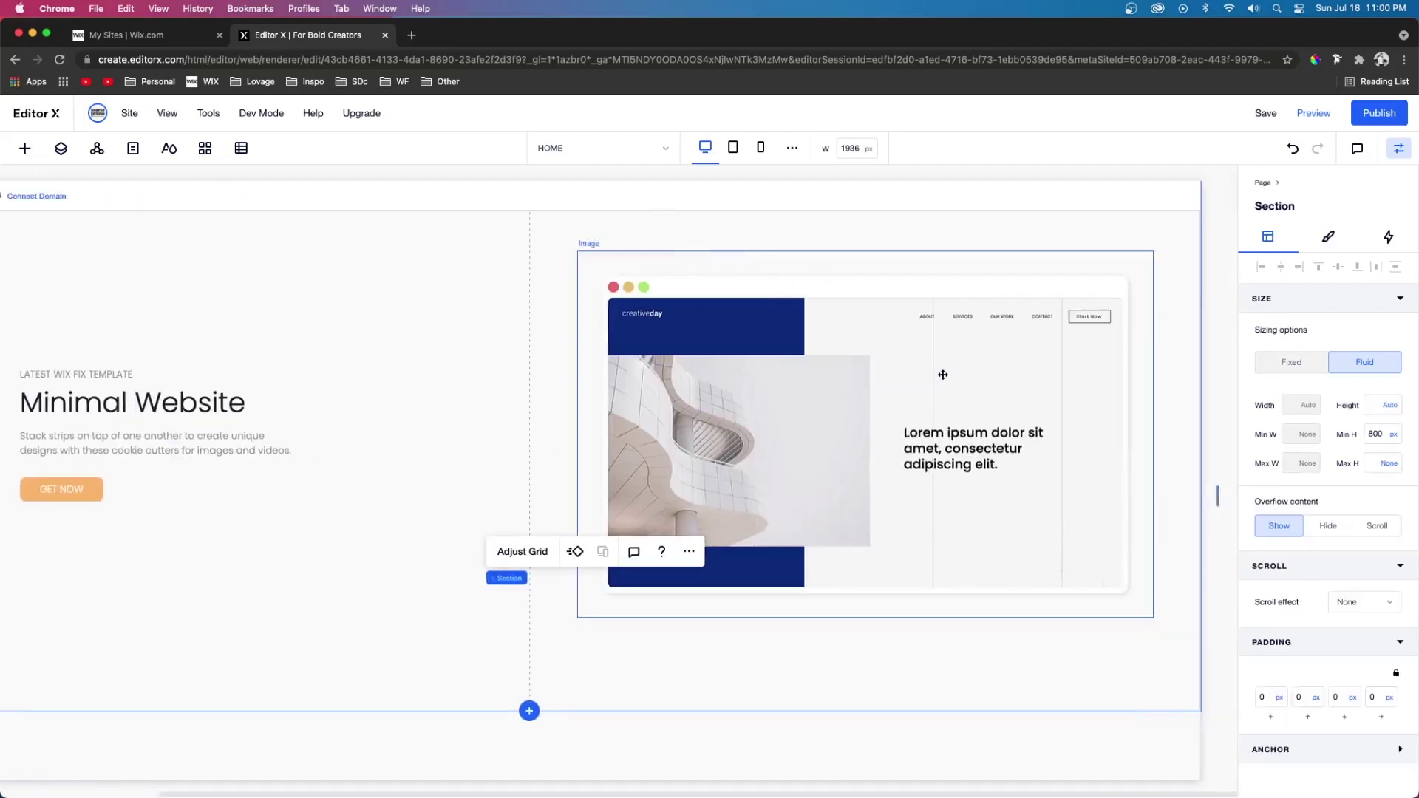
- Add a section below the Minimal Website section and switch to Adobe XD to examine the freebies section and footer design
scroll(941, 374, "left", 3)
scroll(943, 374, "right", 3)
scroll(943, 375, "left", 3)
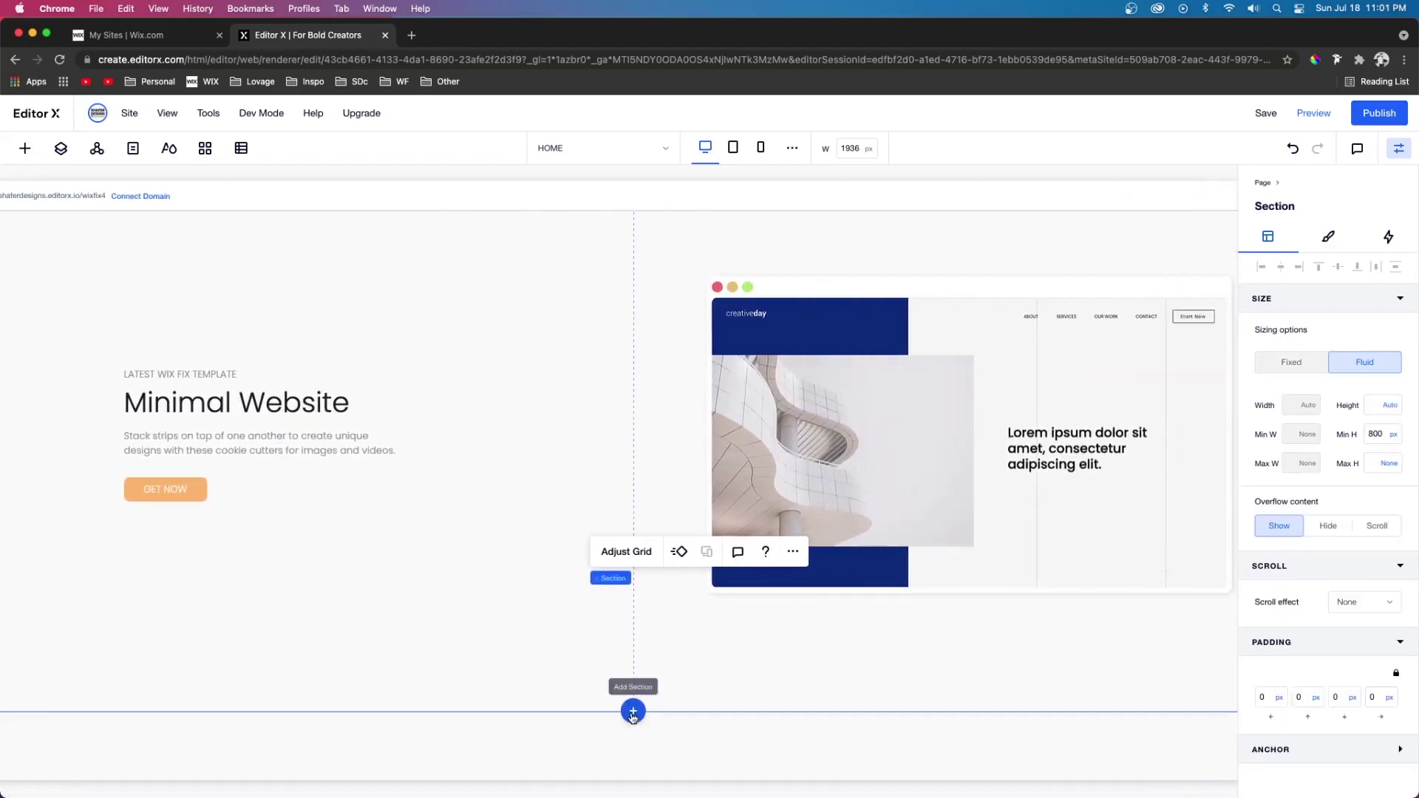
left_click(633, 713)
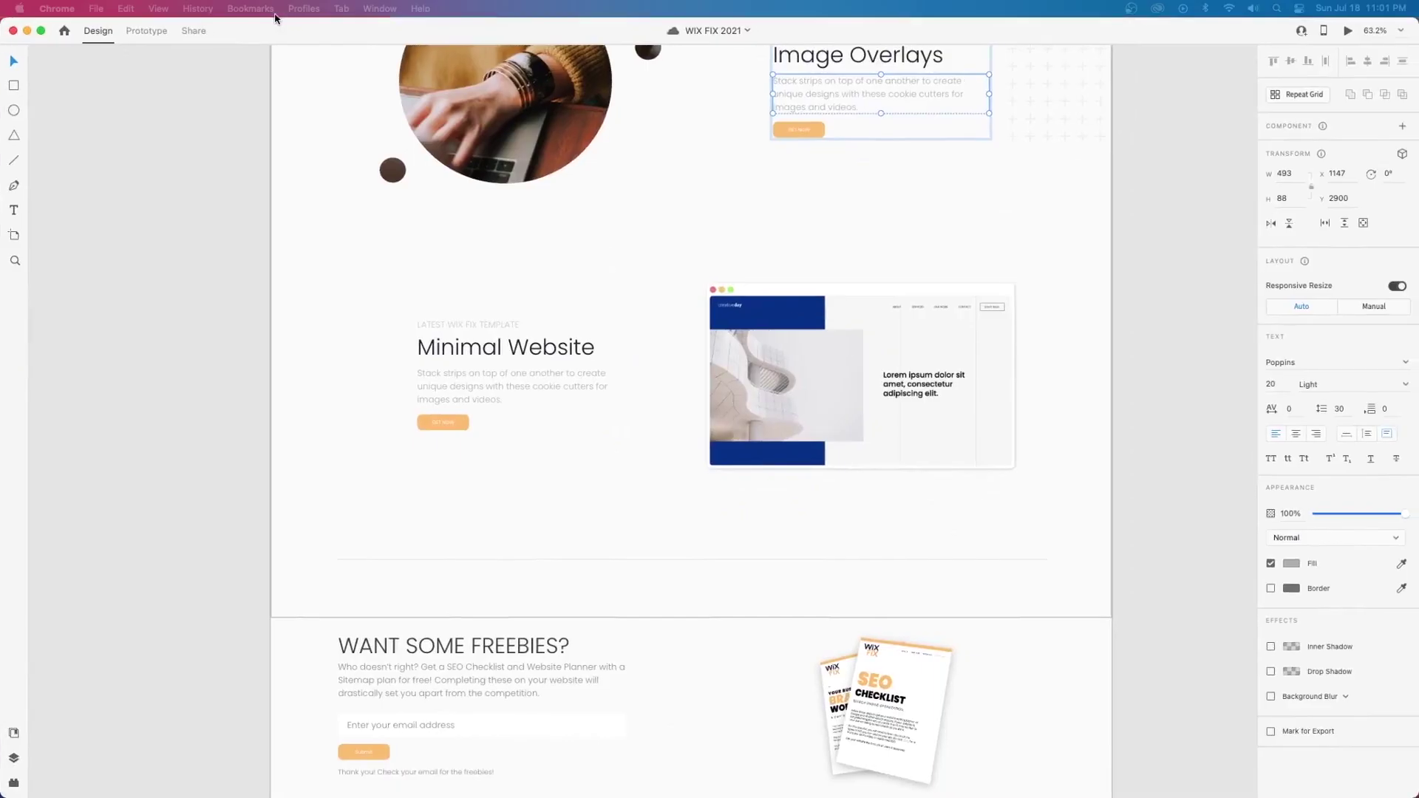
scroll(508, 292, "down", 10)
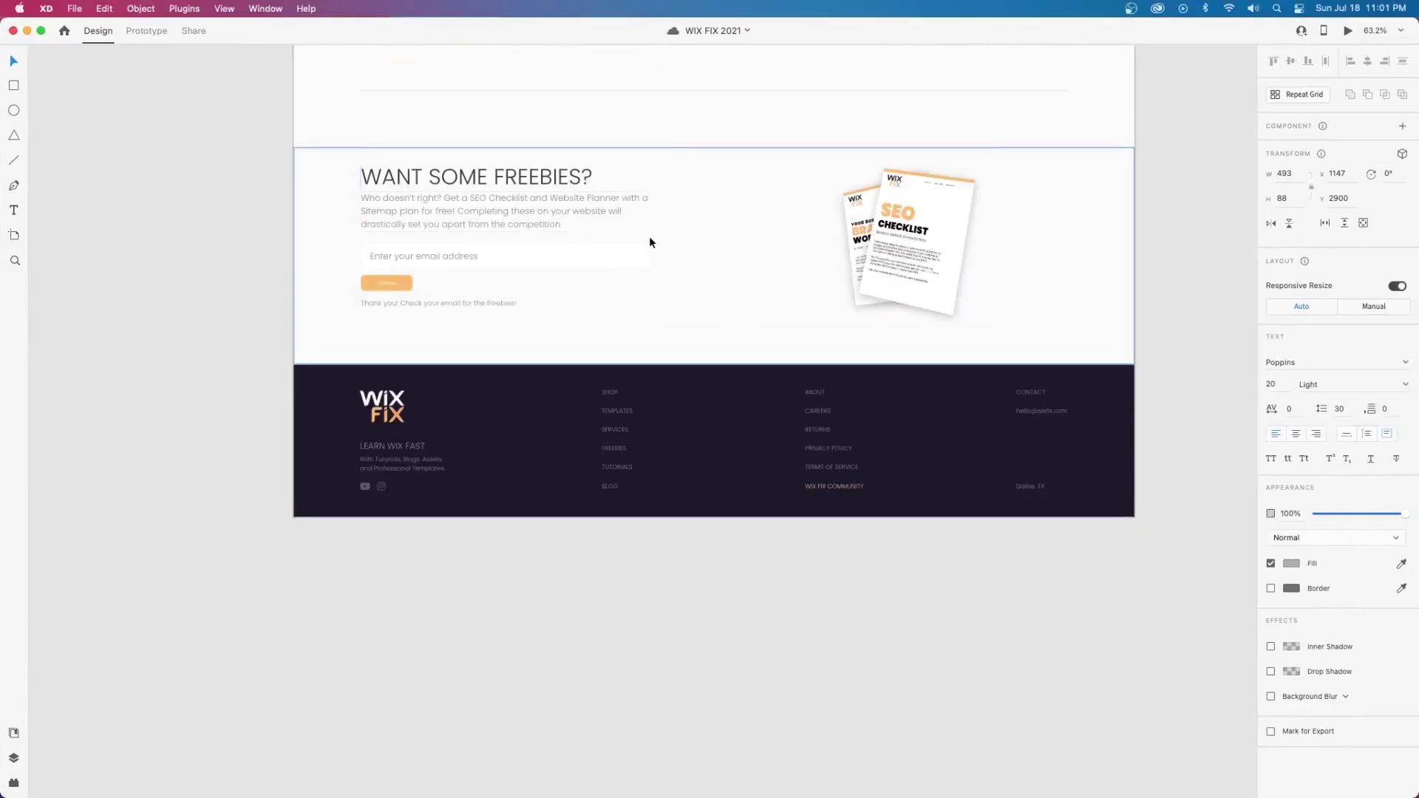
scroll(651, 243, "up", 3)
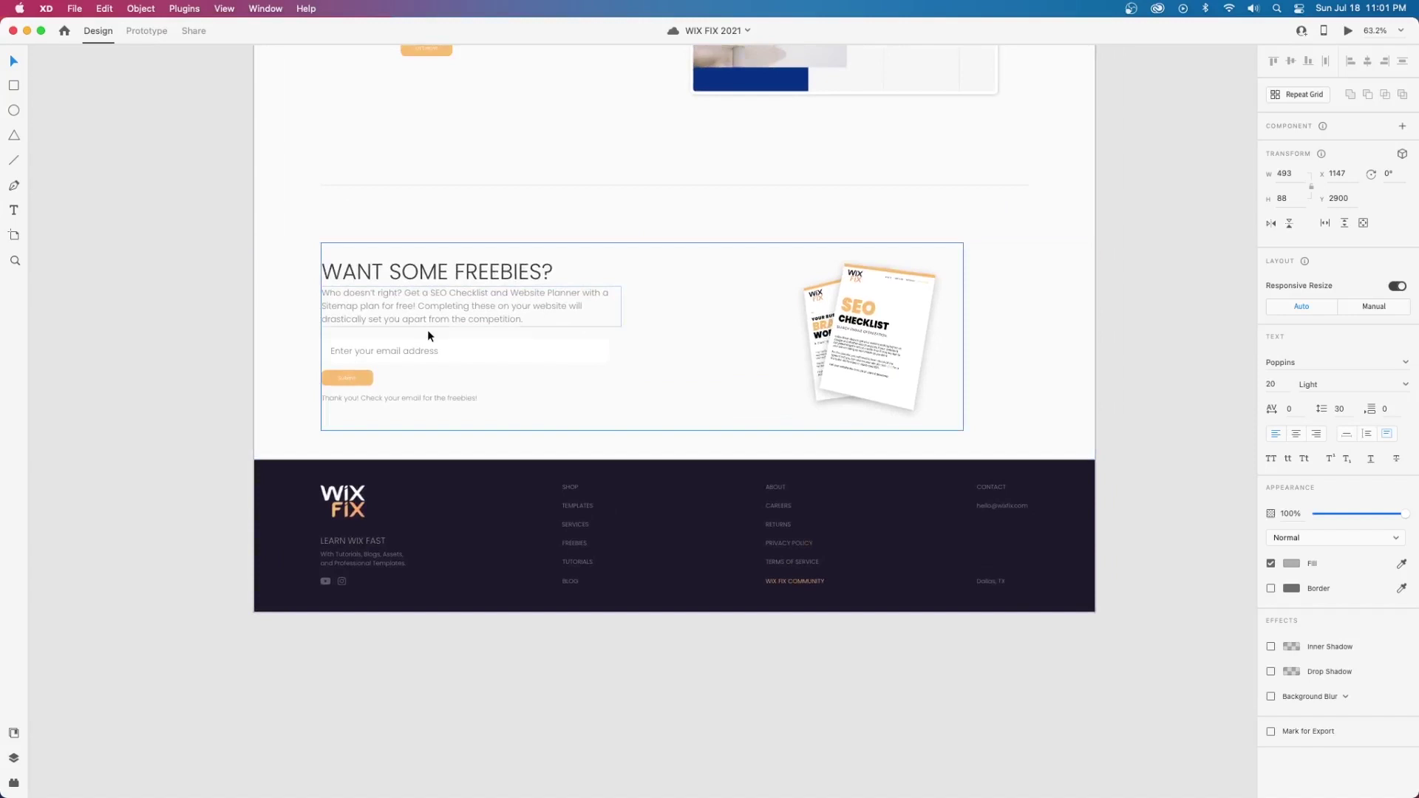
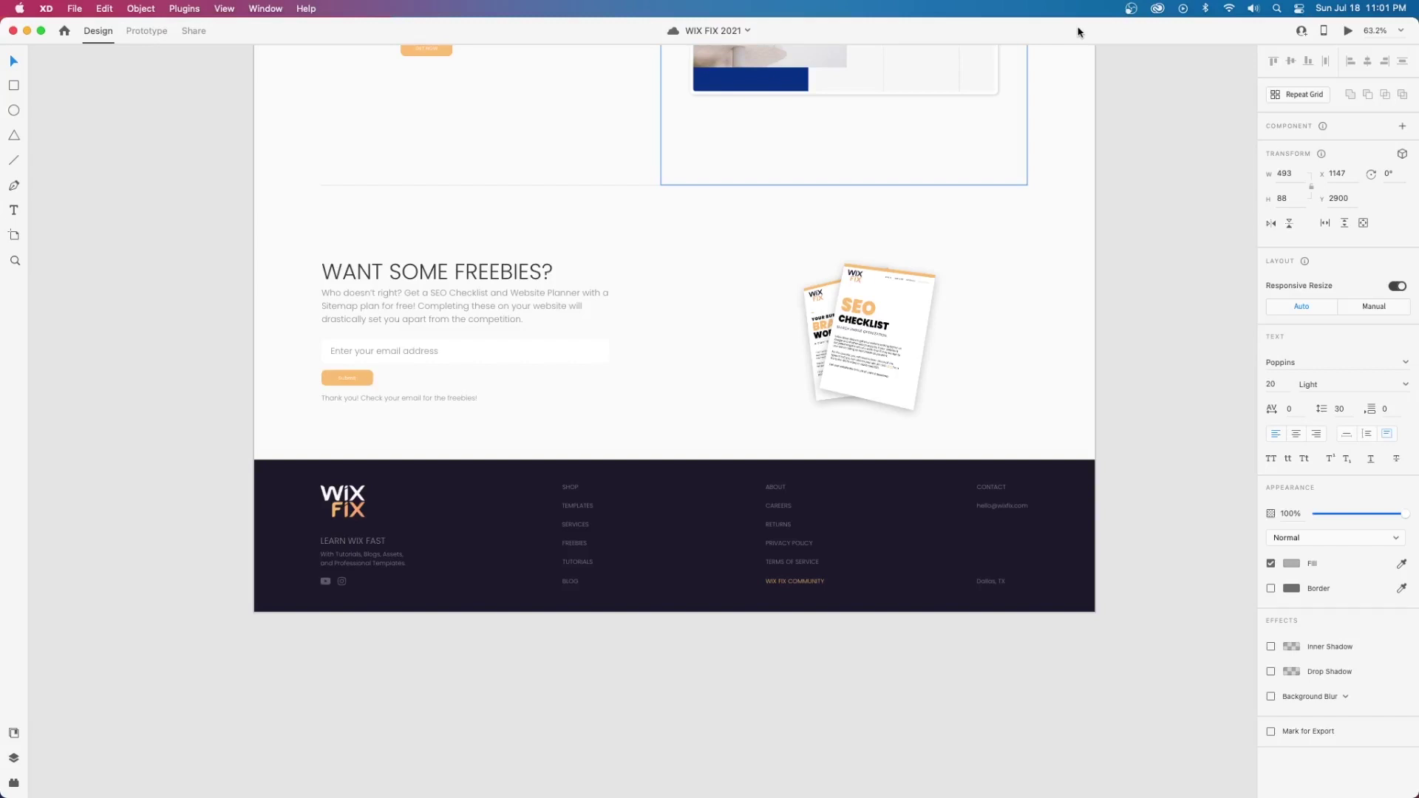
- Switch to Editor X and apply a 2x1 grid to the new blank section
key("ctrl+Right")
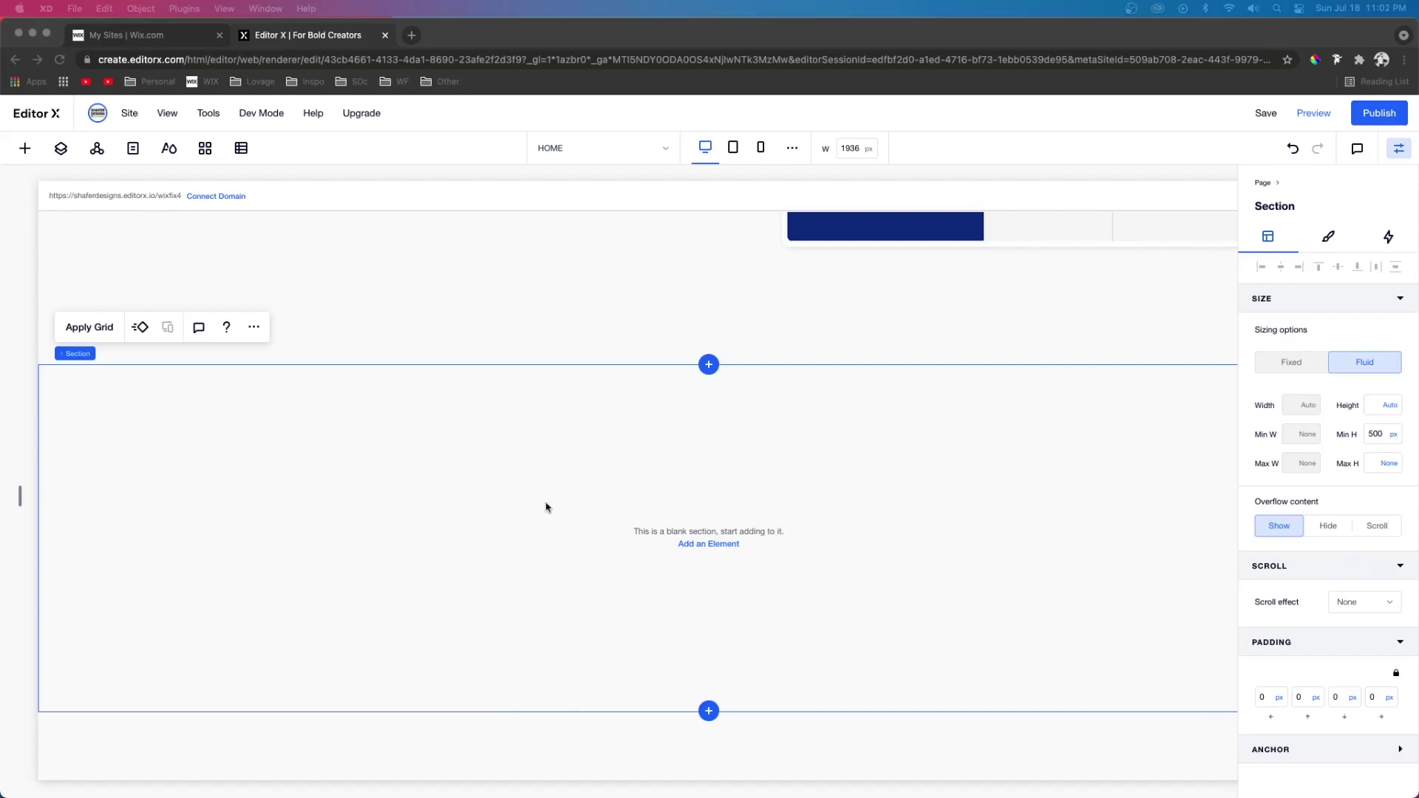
left_click(79, 329)
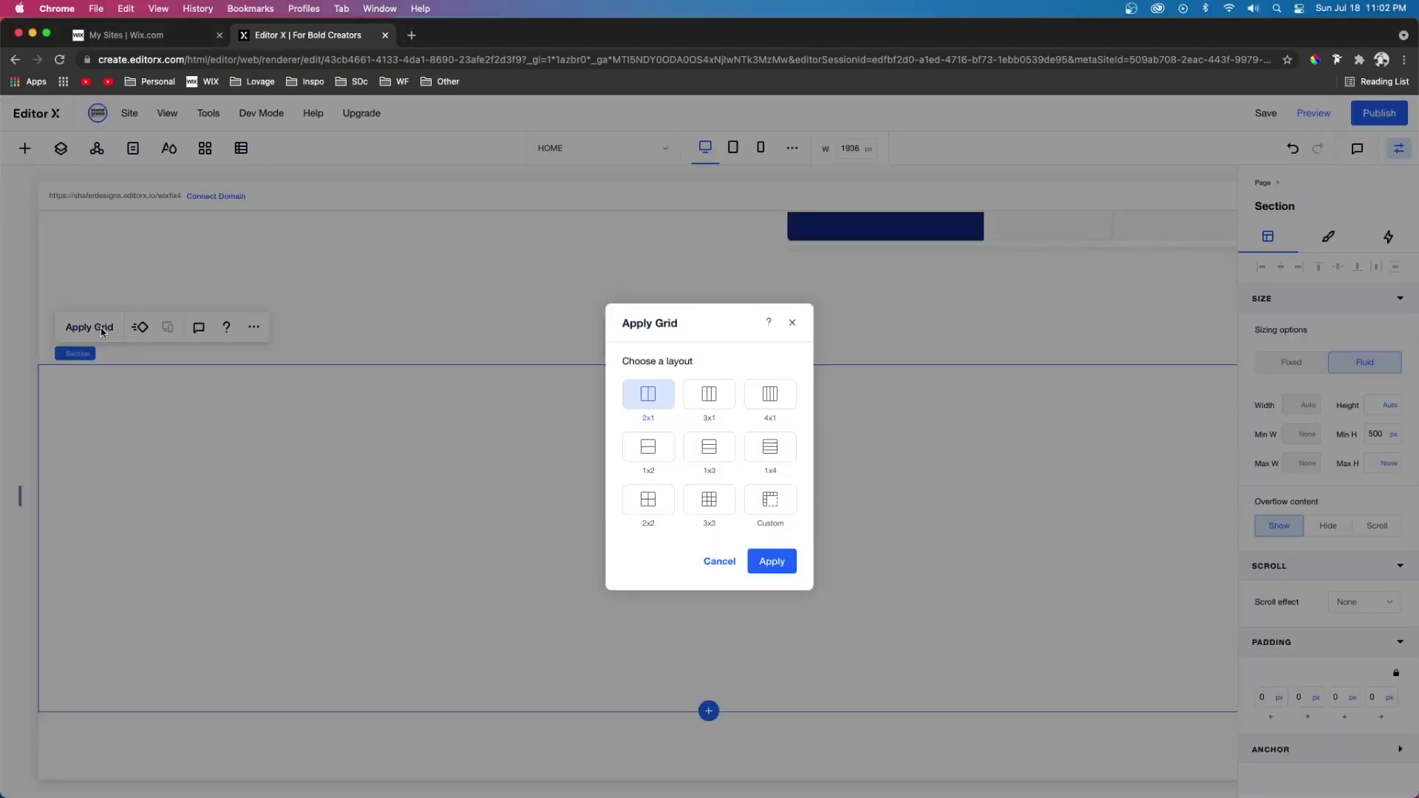
left_click(771, 561)
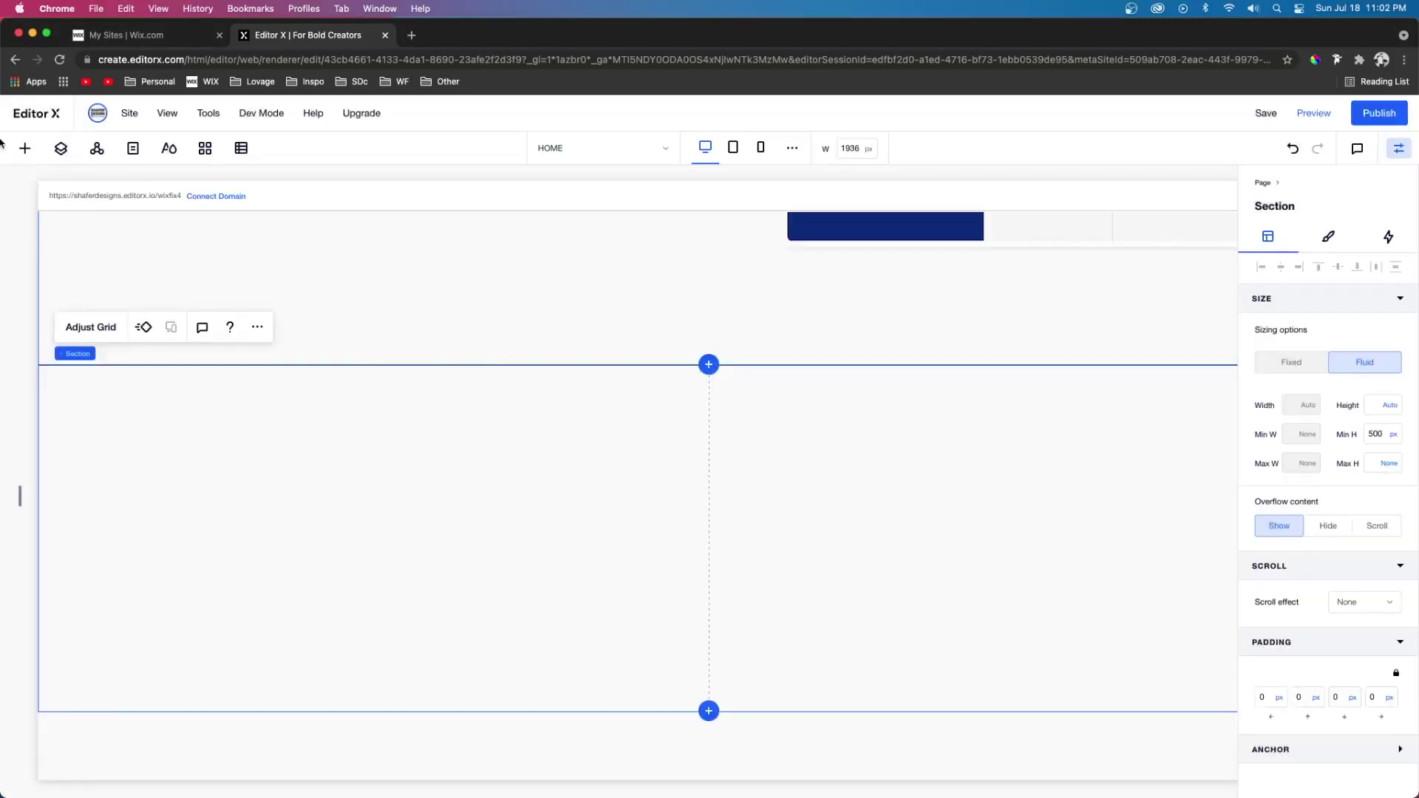
- Add a line to the section, set its width to 92%, centre it horizontally and align it to the section's top edge
left_click(24, 148)
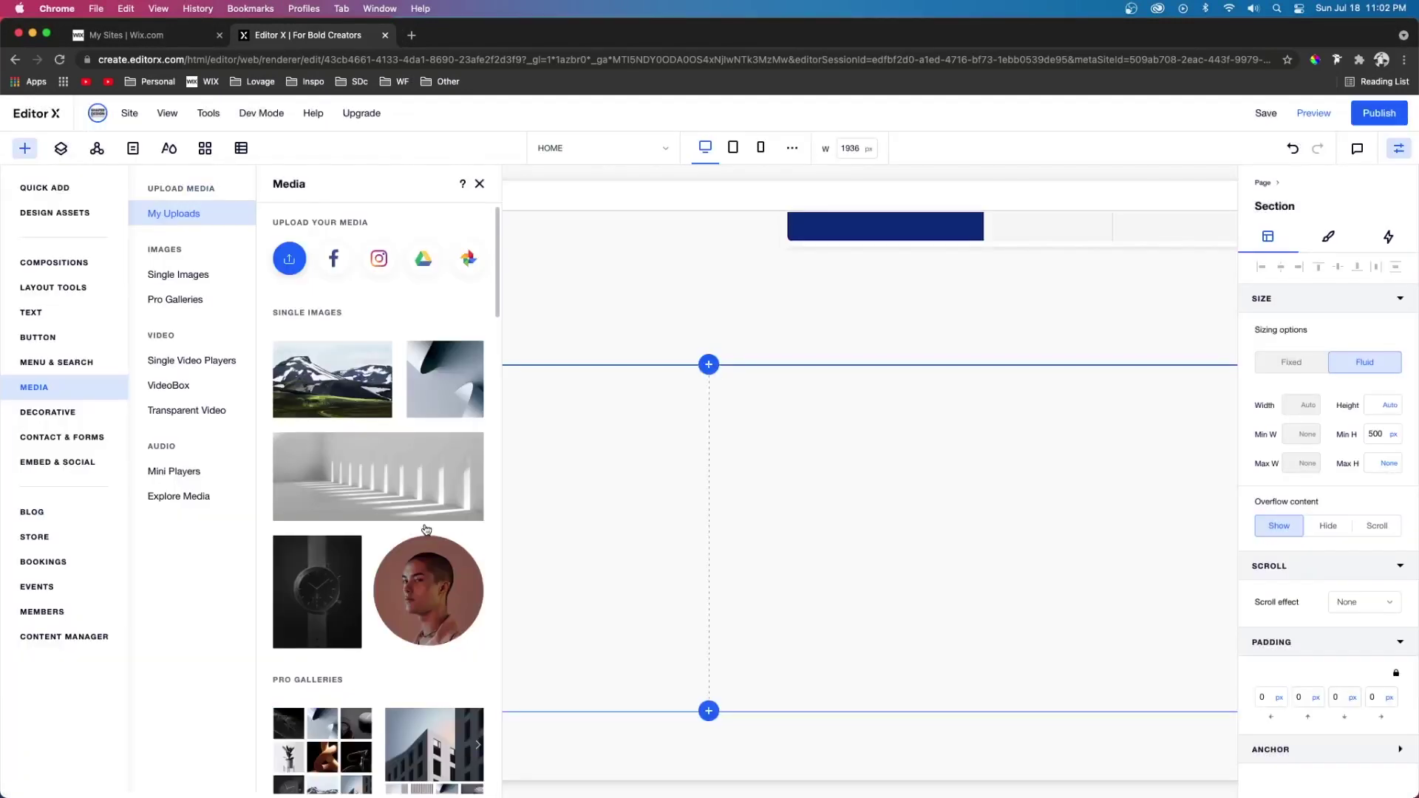
left_click(82, 189)
left_click(1301, 404)
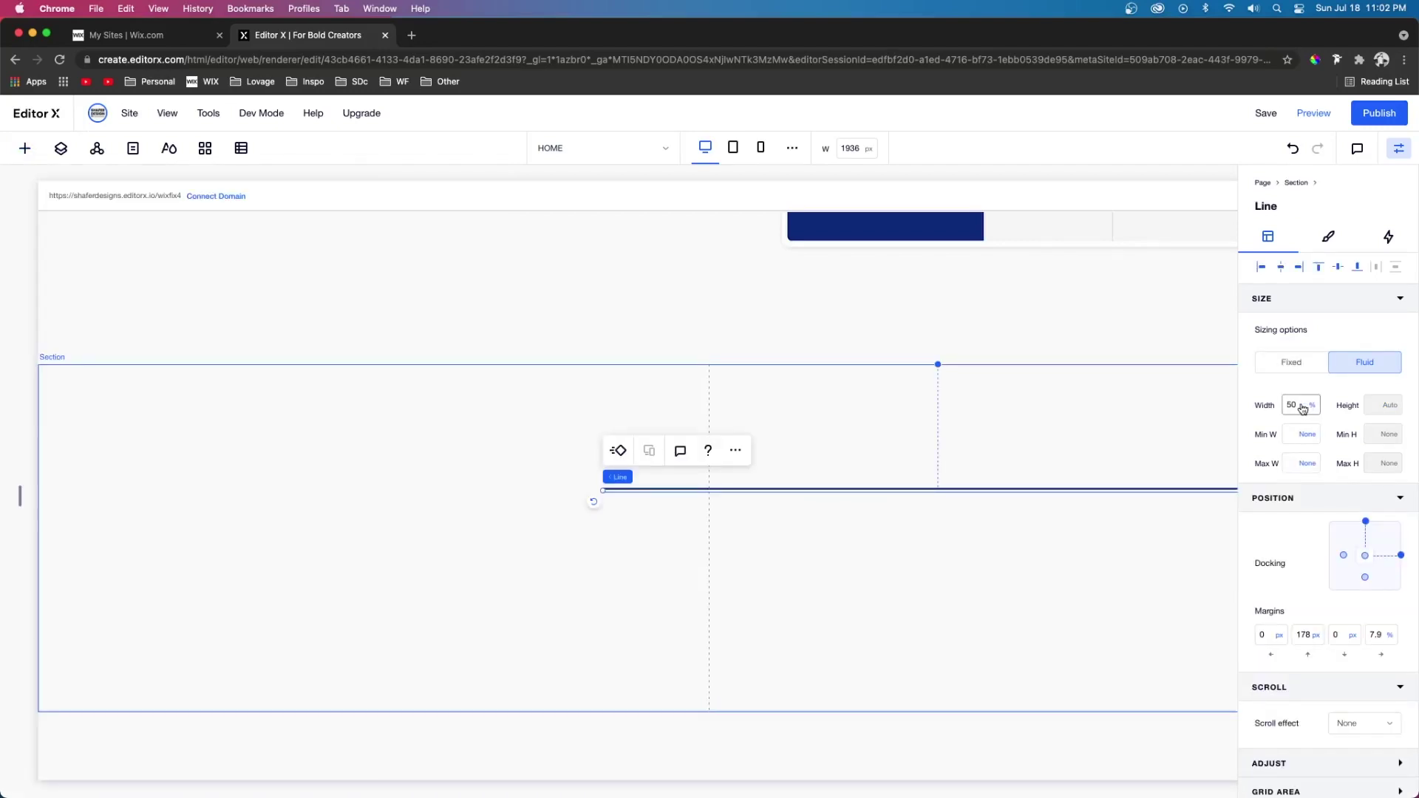
key("Return")
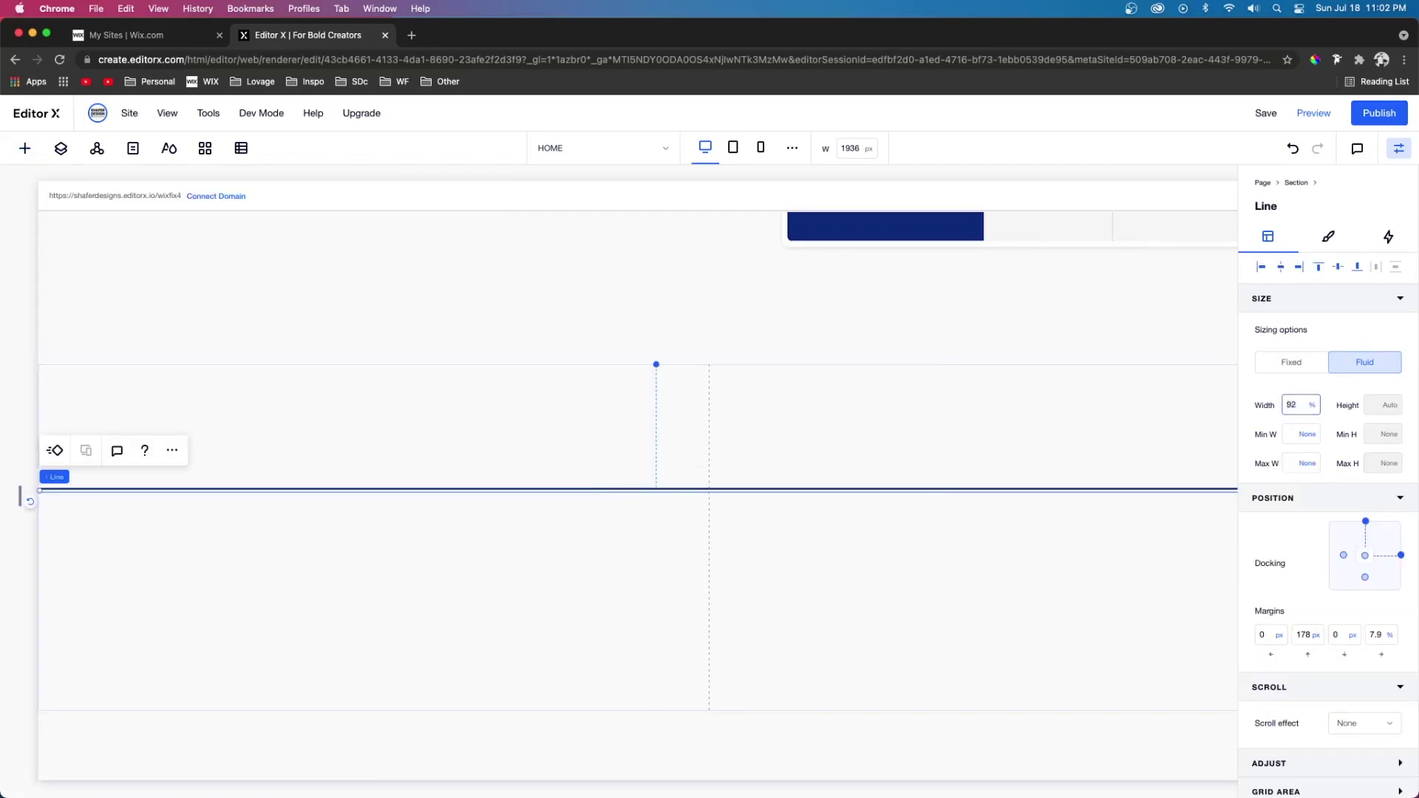
left_click(1281, 266)
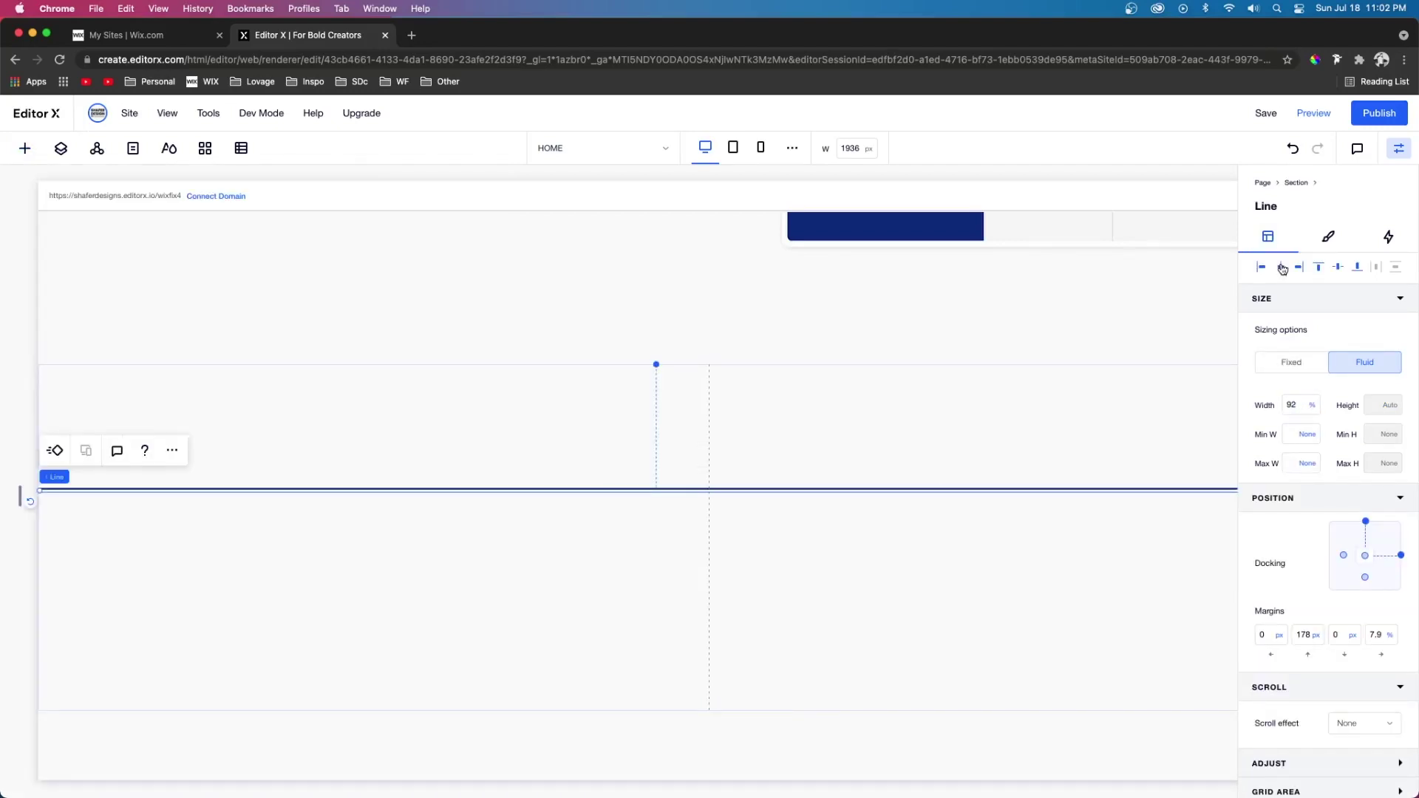
left_click(1320, 268)
- Style the divider line with 20% colour opacity and a 1 px line width
left_click(1329, 237)
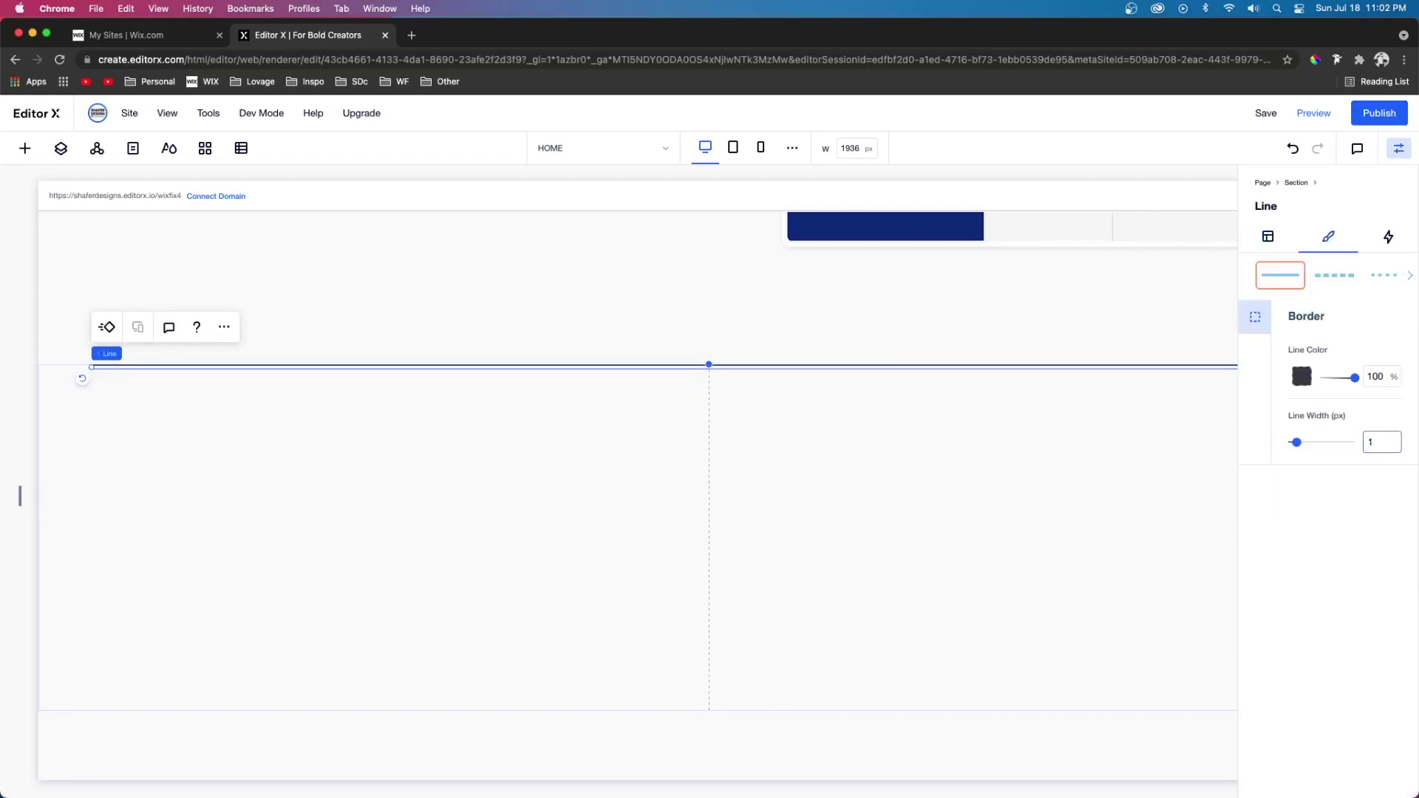
left_click(1381, 376)
type("20")
key("Return")
- Add the "Sign Up To Our Newsletter" subscribe form to the section's first column
left_click(24, 148)
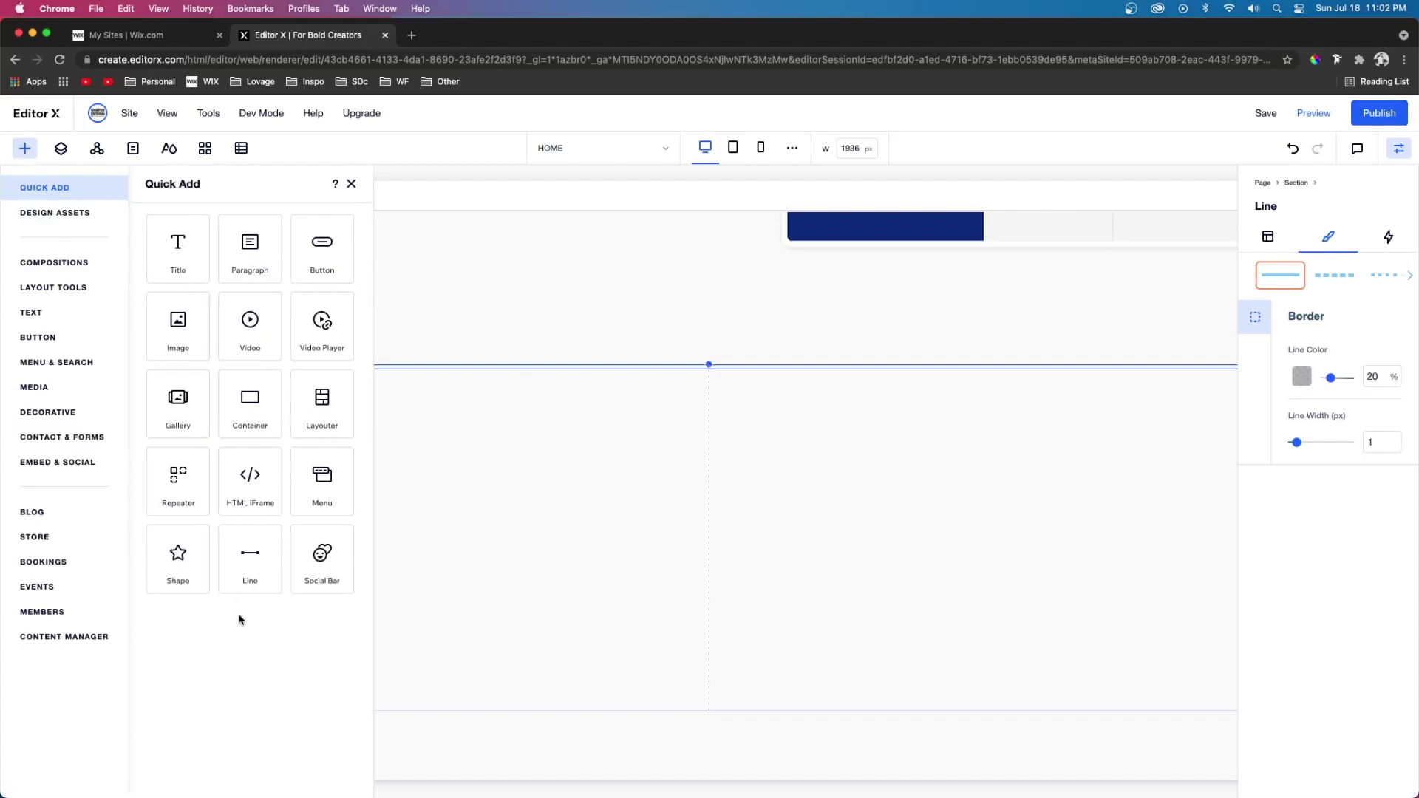
left_click(51, 440)
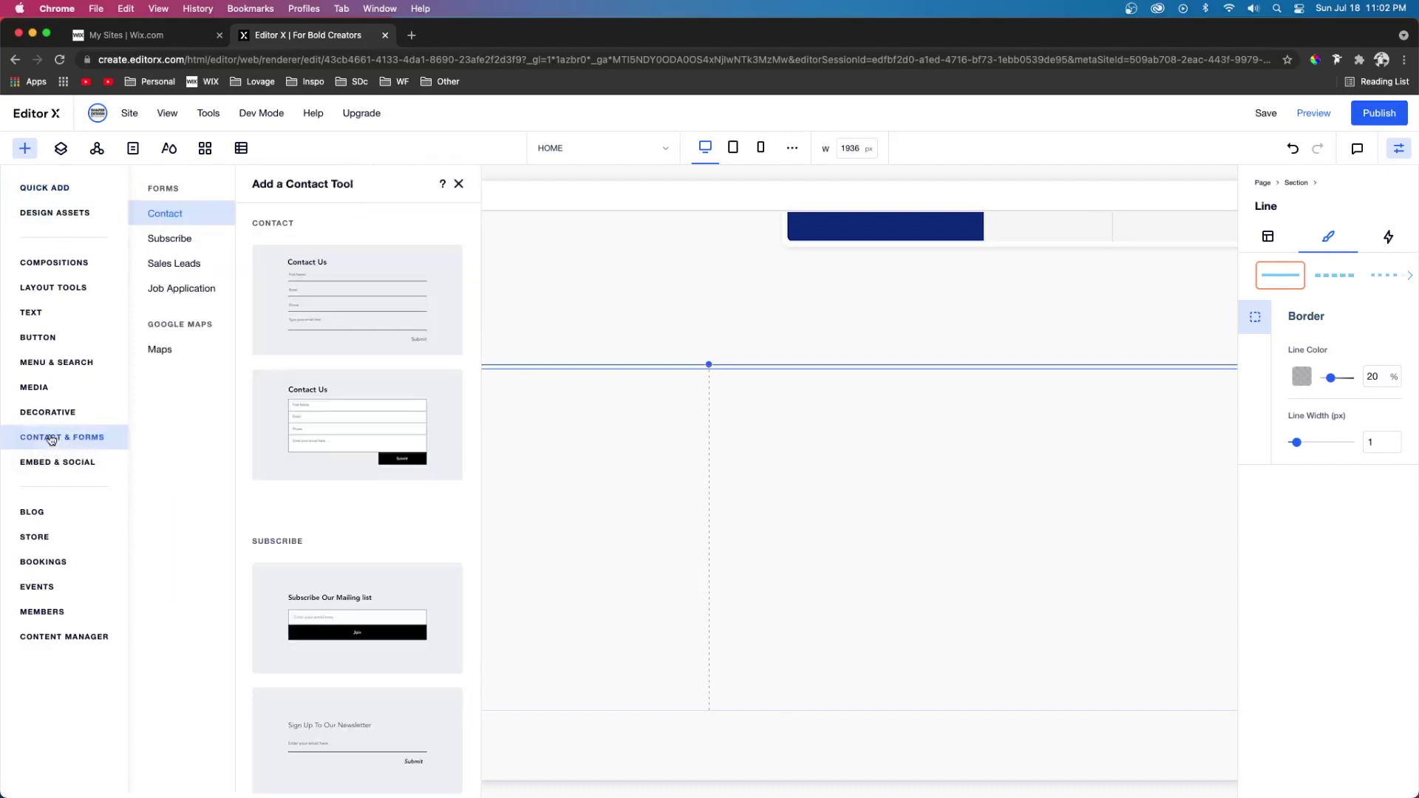
left_click(170, 244)
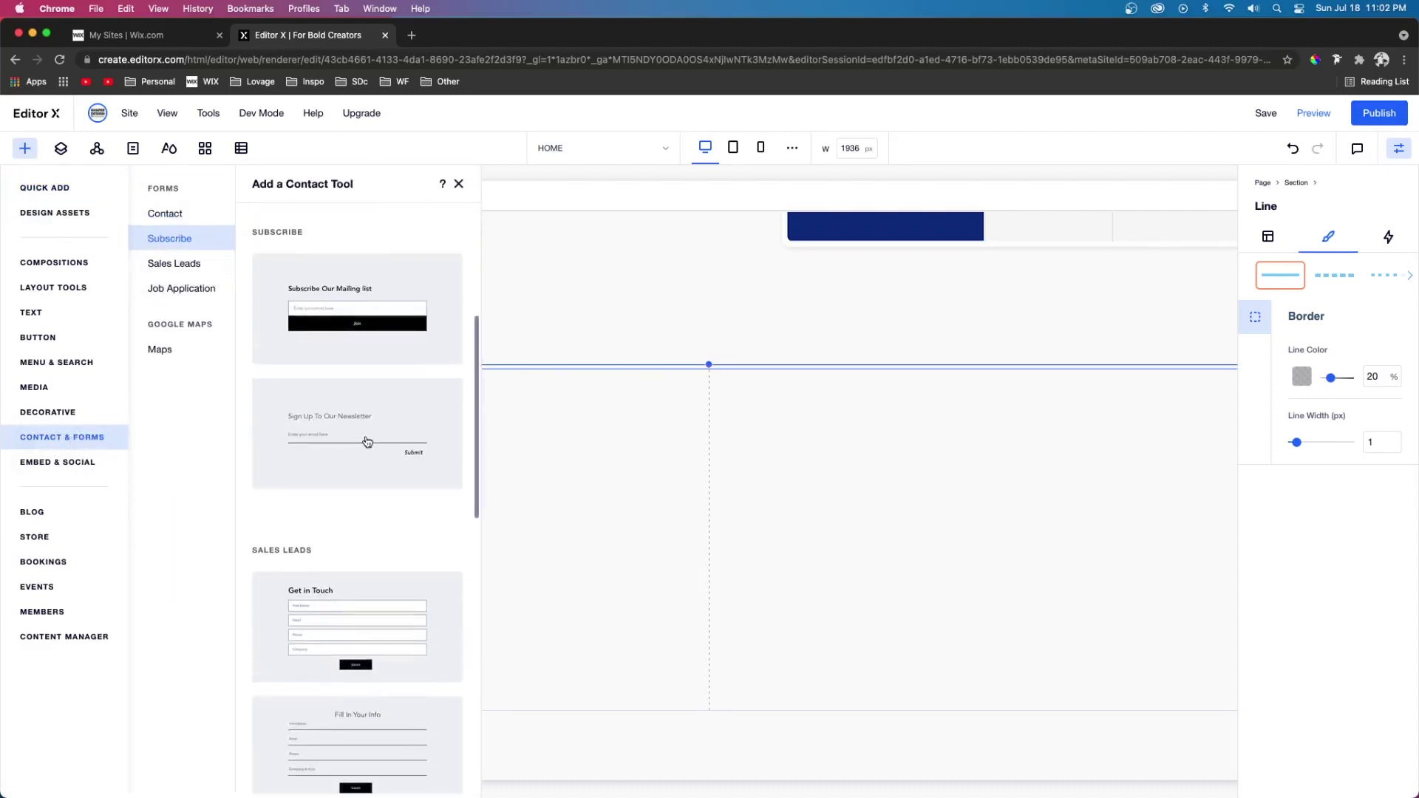
left_click_drag(336, 451, 353, 553)
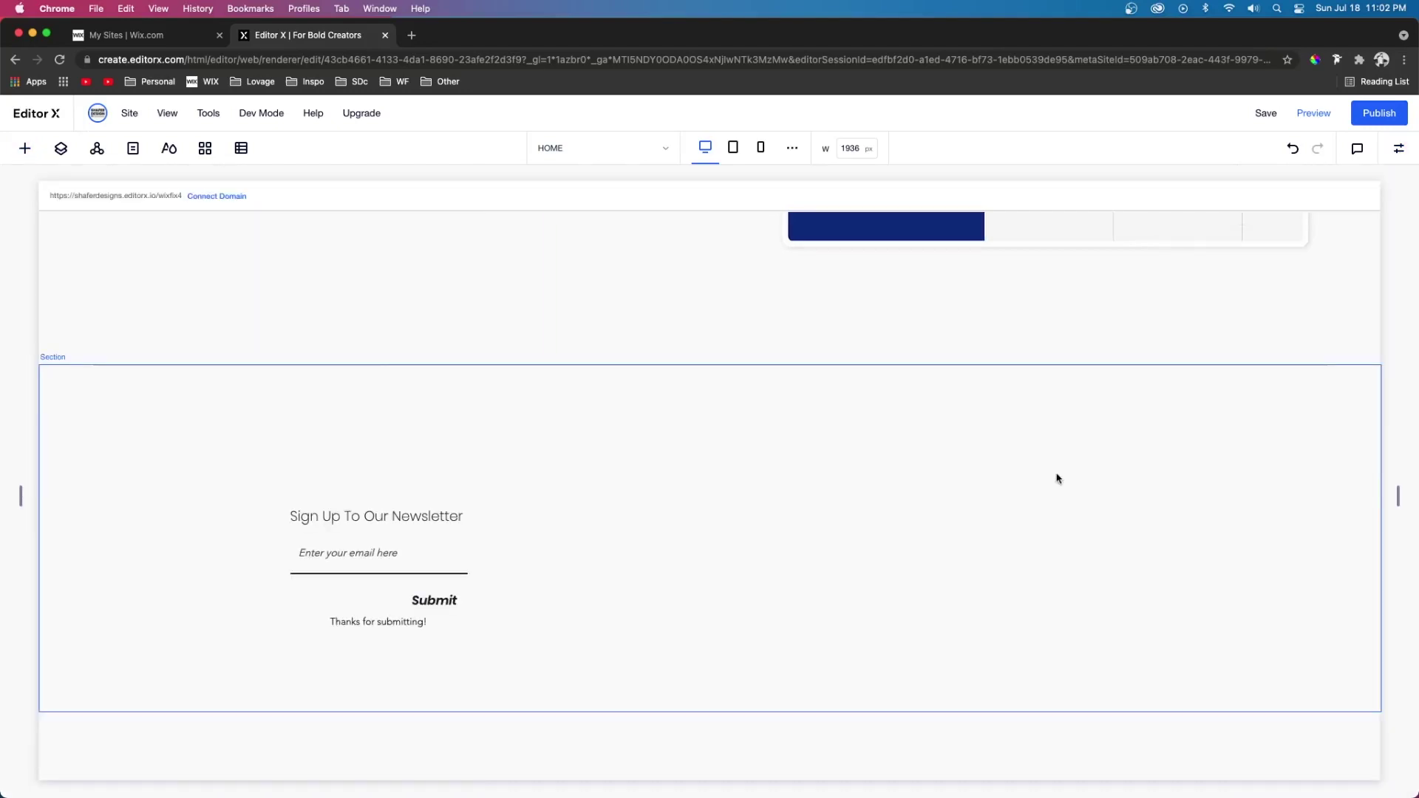
- Add the SEO checklist freebies image to the section, shrink it and place it in the second column
left_click(1058, 530)
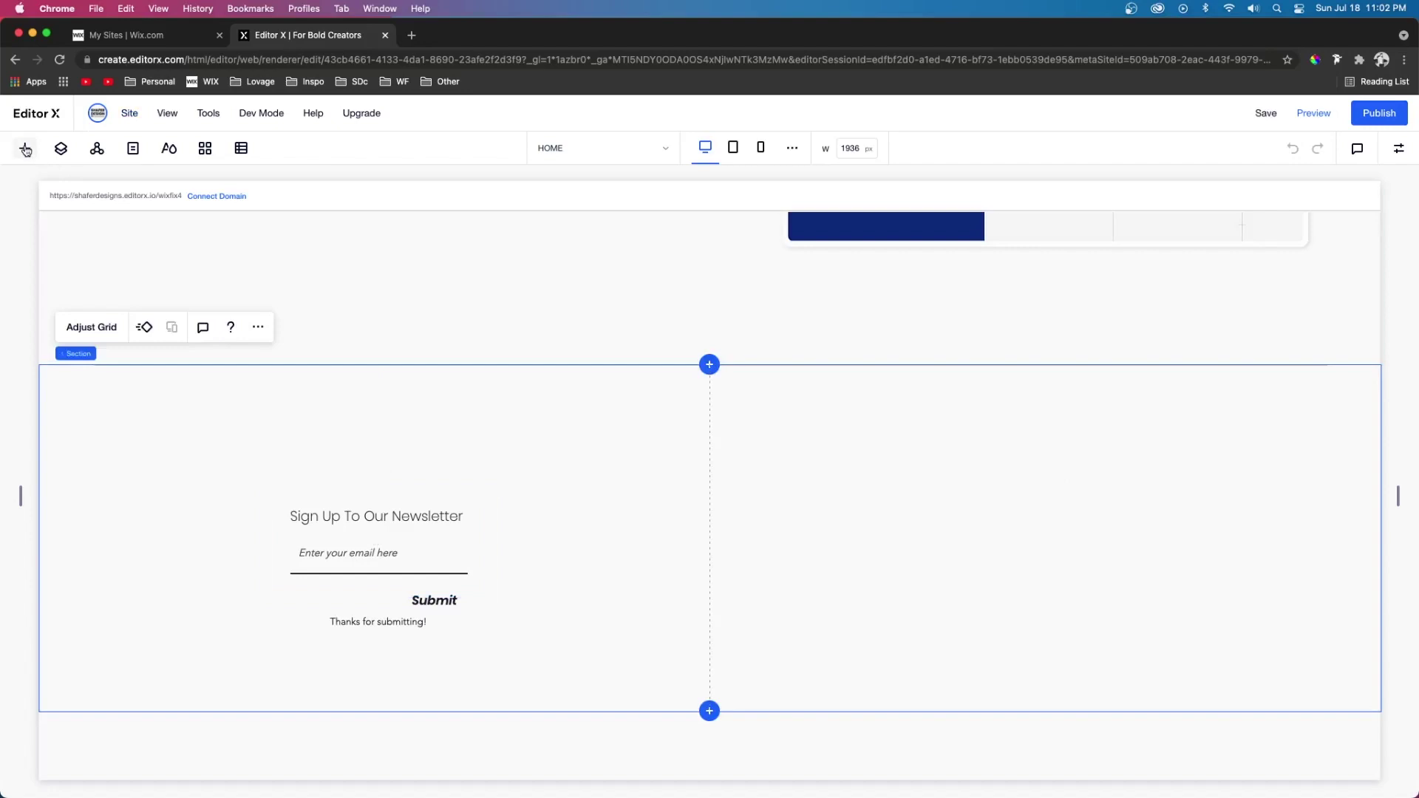
left_click(25, 148)
left_click(910, 399)
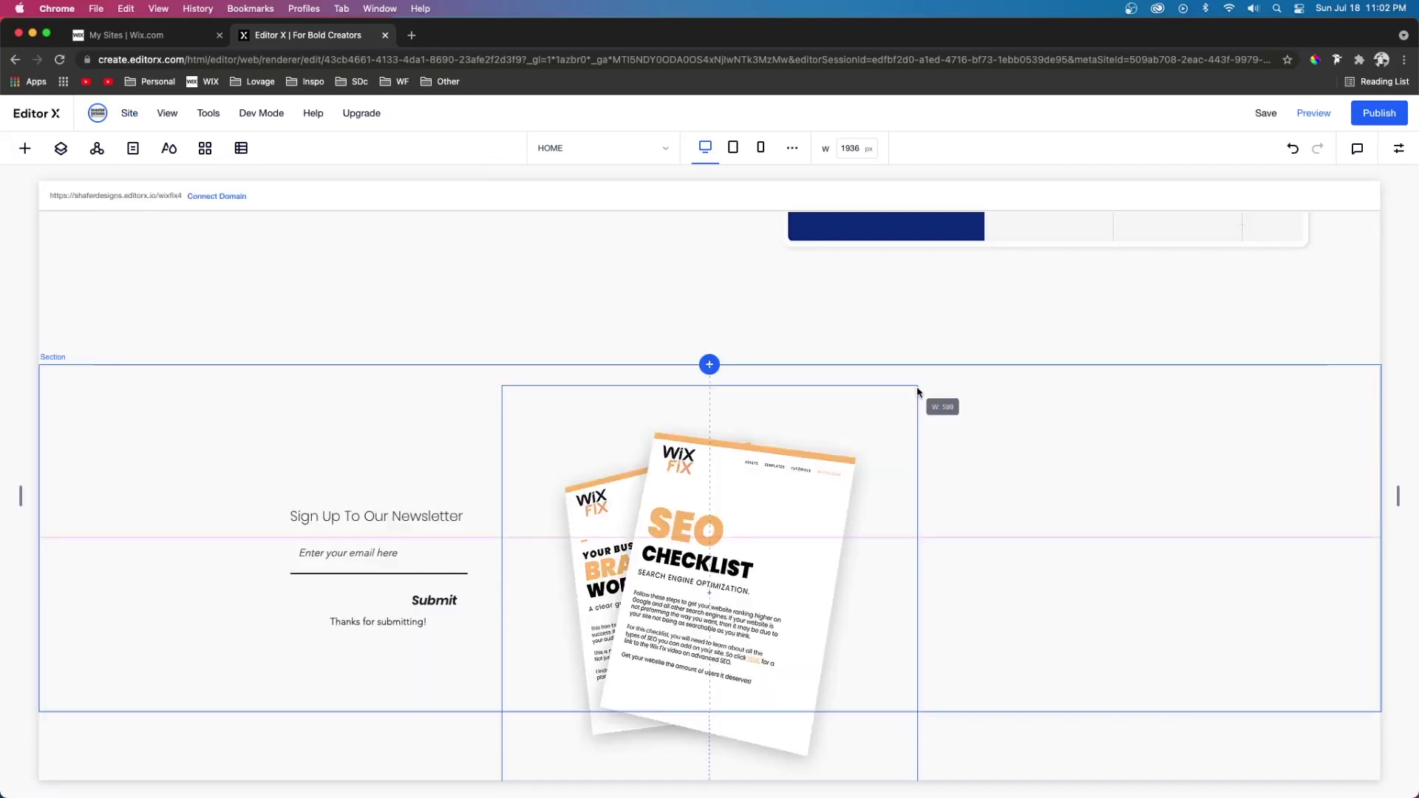
left_click_drag(919, 388, 743, 566)
left_click_drag(616, 661, 983, 504)
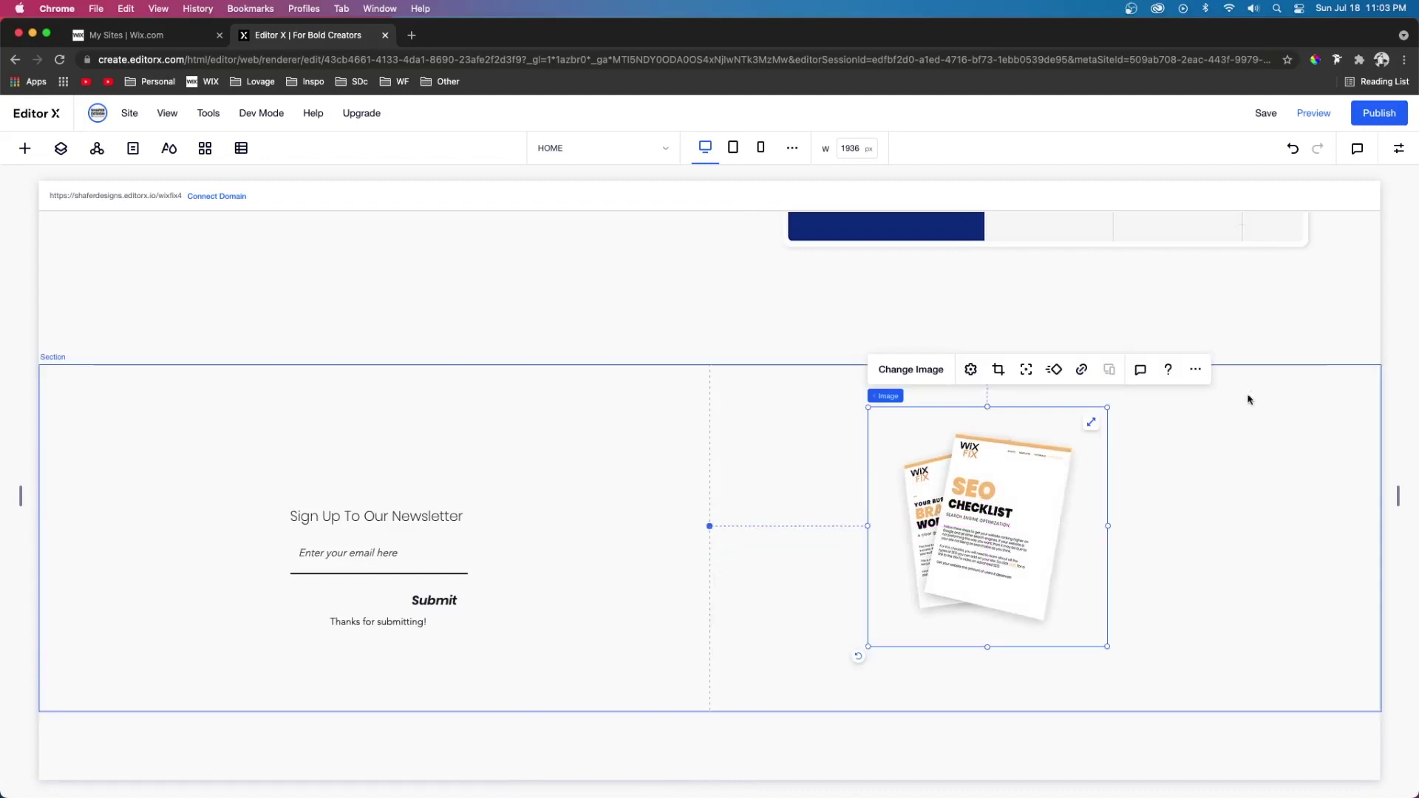
- Centre the freebies image horizontally and vertically in the second column
left_click(1399, 148)
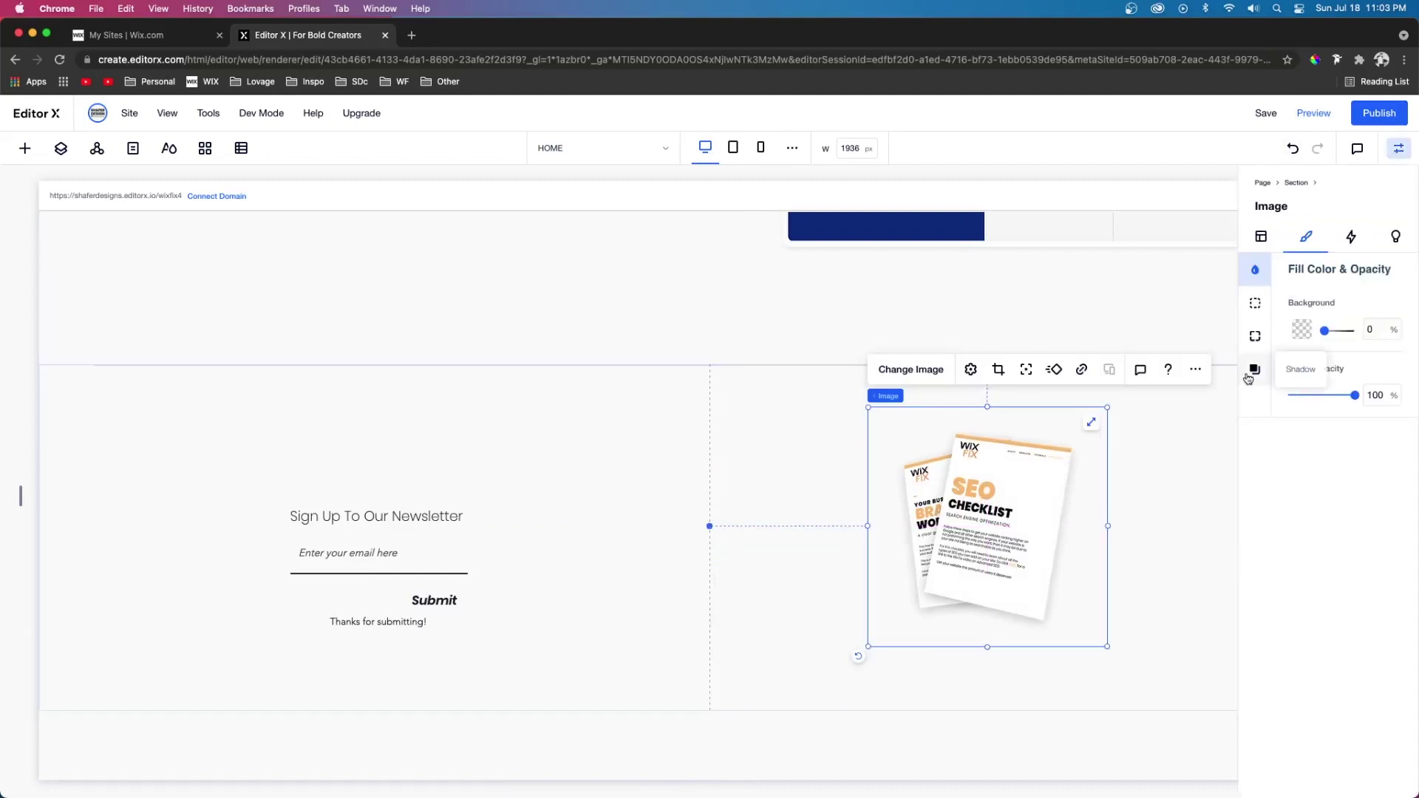
left_click(1262, 237)
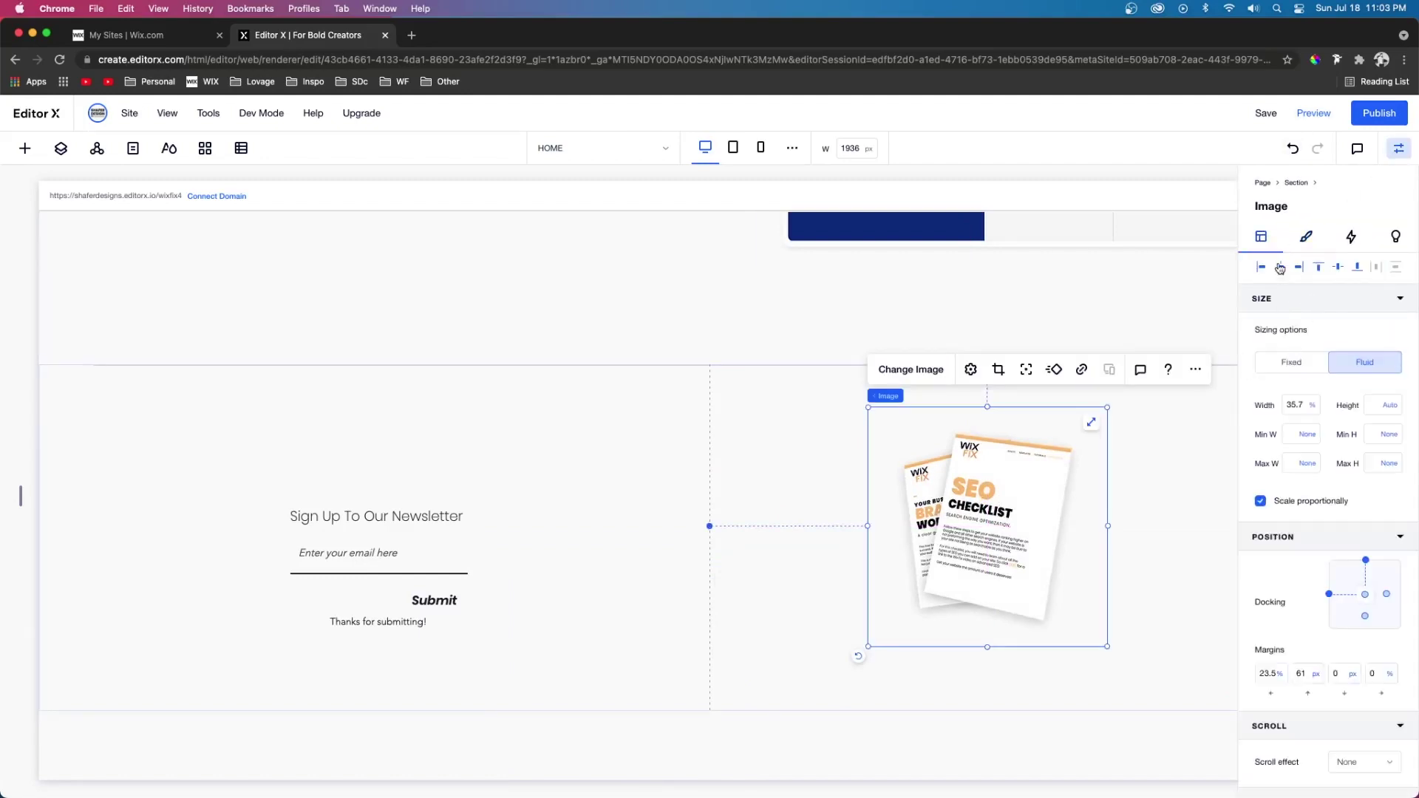
left_click(1333, 267)
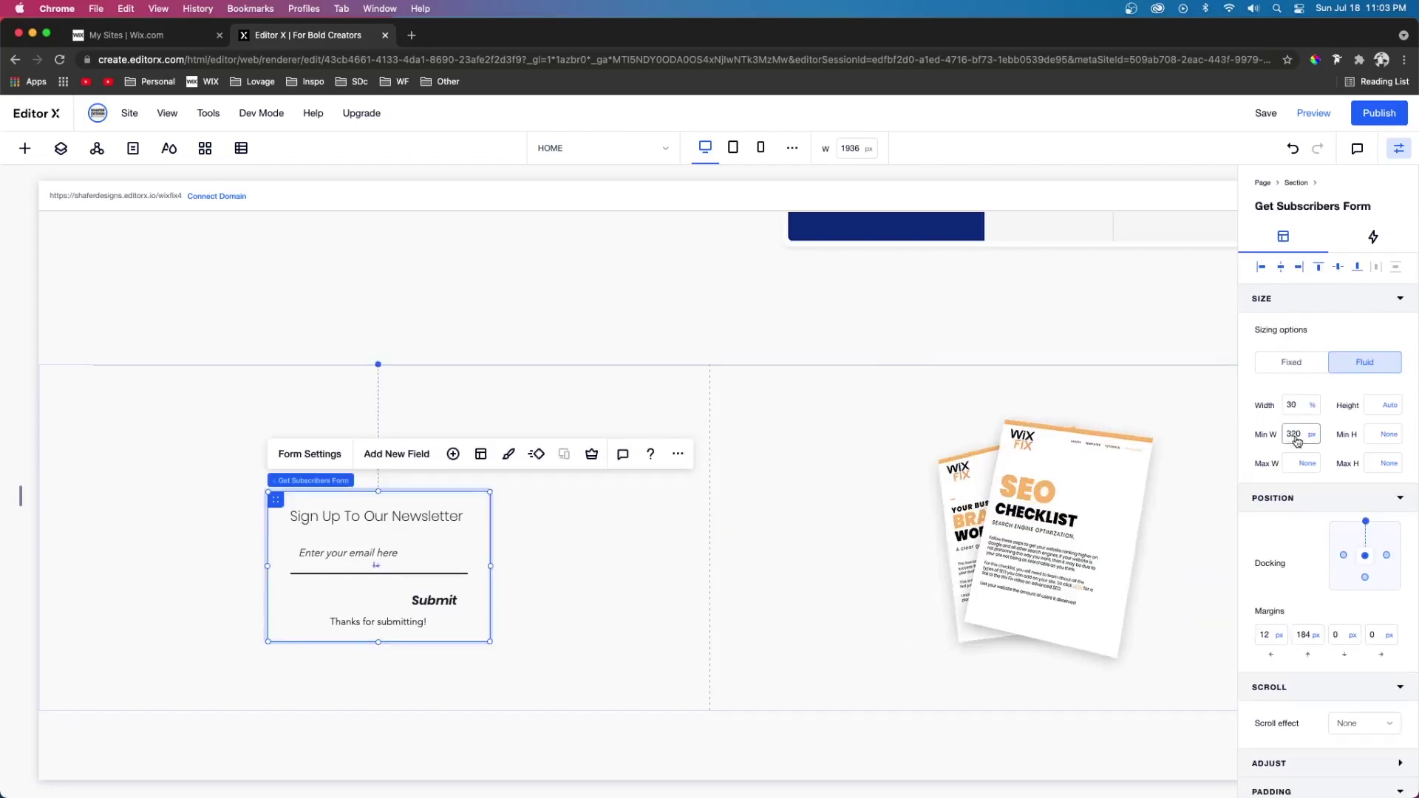
- Set the subscribe form's width to 70% and dock its heading to the left with a 0% left margin
left_click(1299, 404)
left_click(732, 421)
left_click(296, 516)
left_click(1344, 556)
left_click(1267, 636)
key("Return")
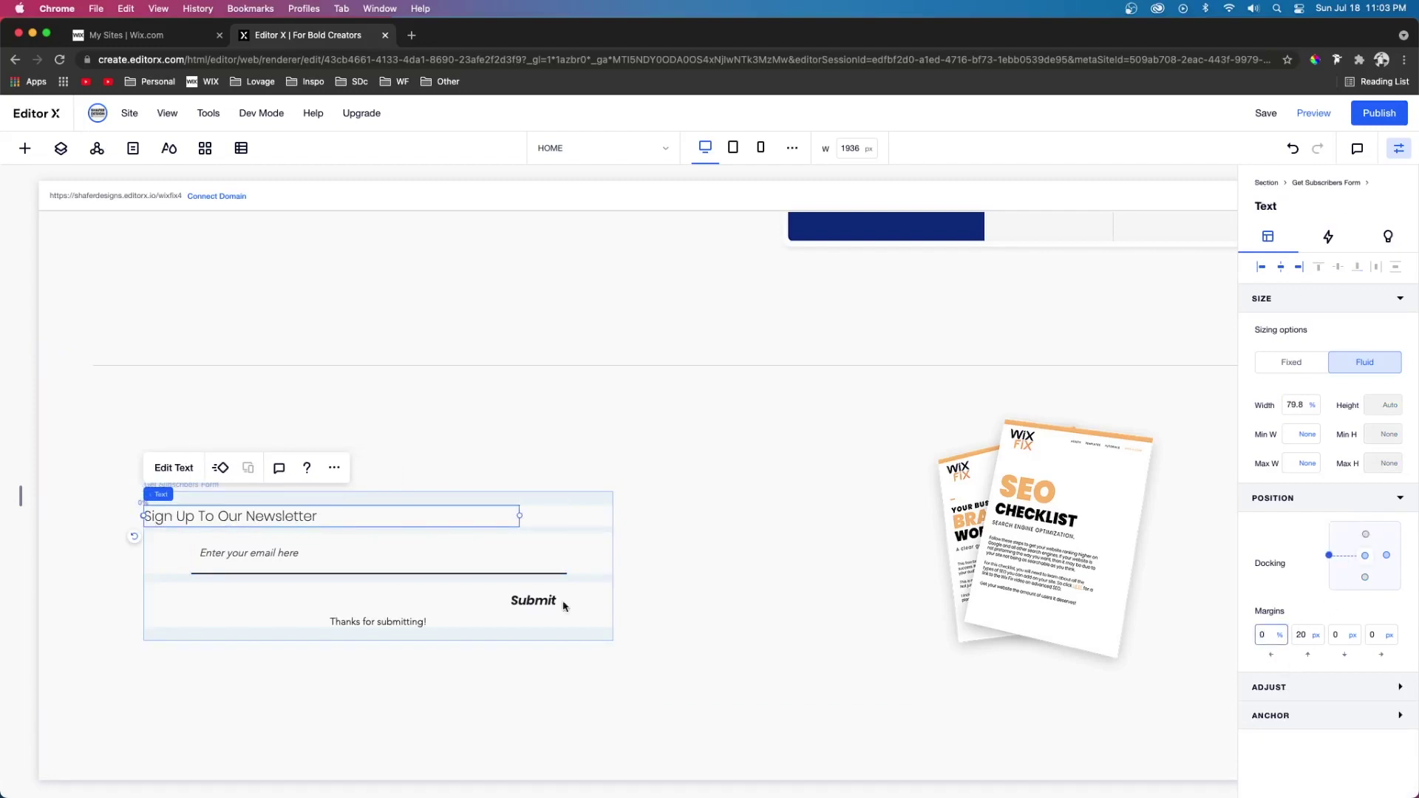
- Set the email field's left margin to 0% so it lines up with the form's heading
left_click(235, 551)
left_click(1269, 637)
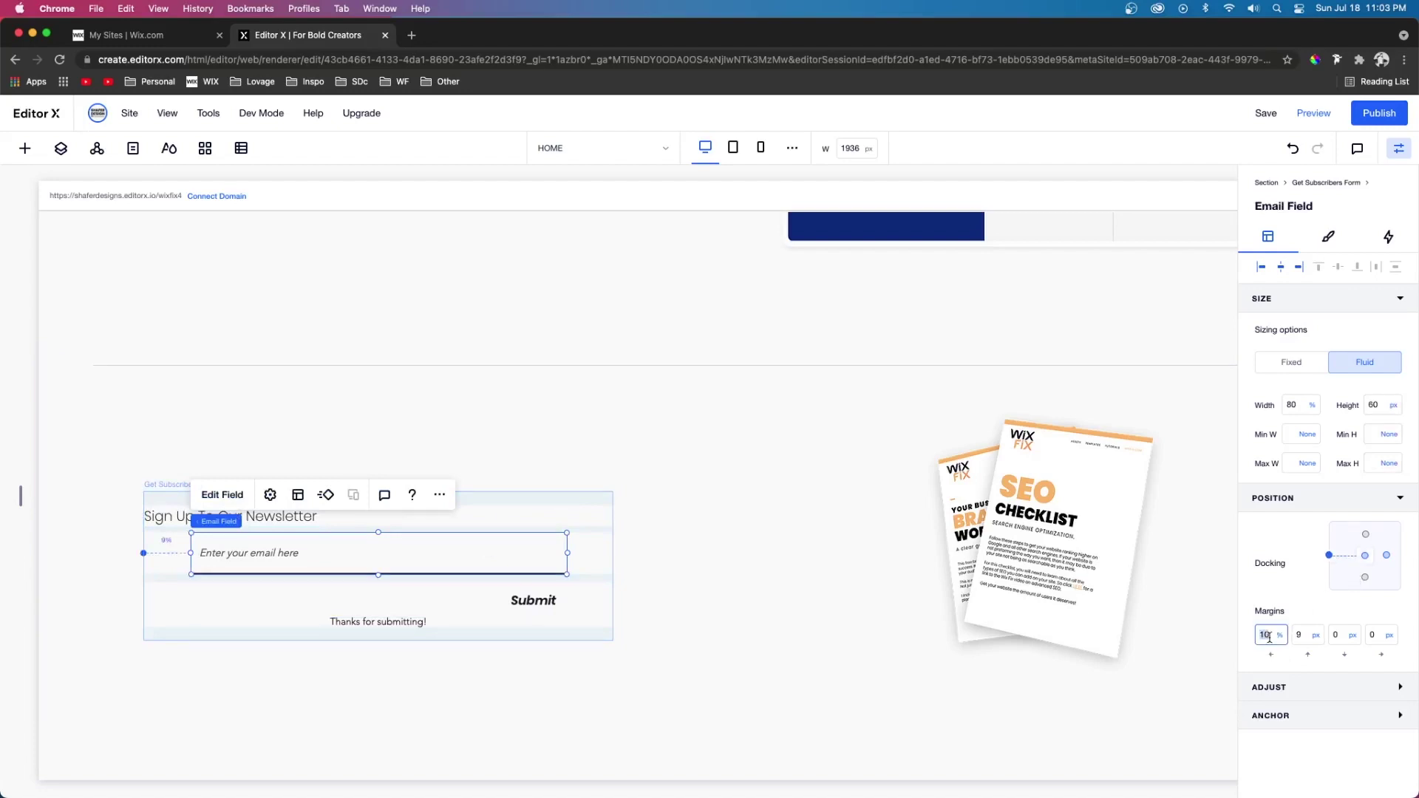
key("Return")
- Change the form's heading to "WANT SOME FREEBIES?" and give it a scaling font size from 30 to 50
double_click(212, 504)
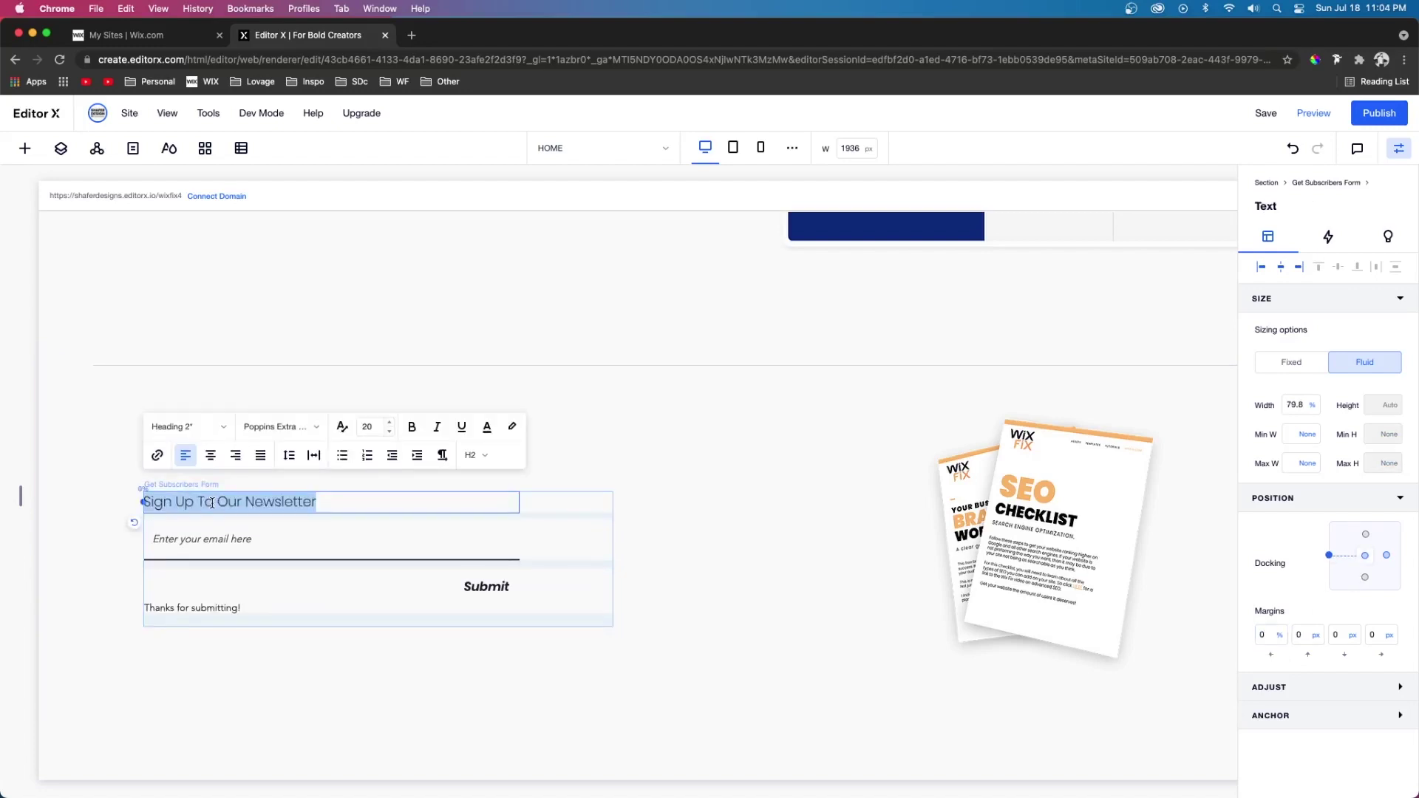
type("WANT SOME FREEBIES?")
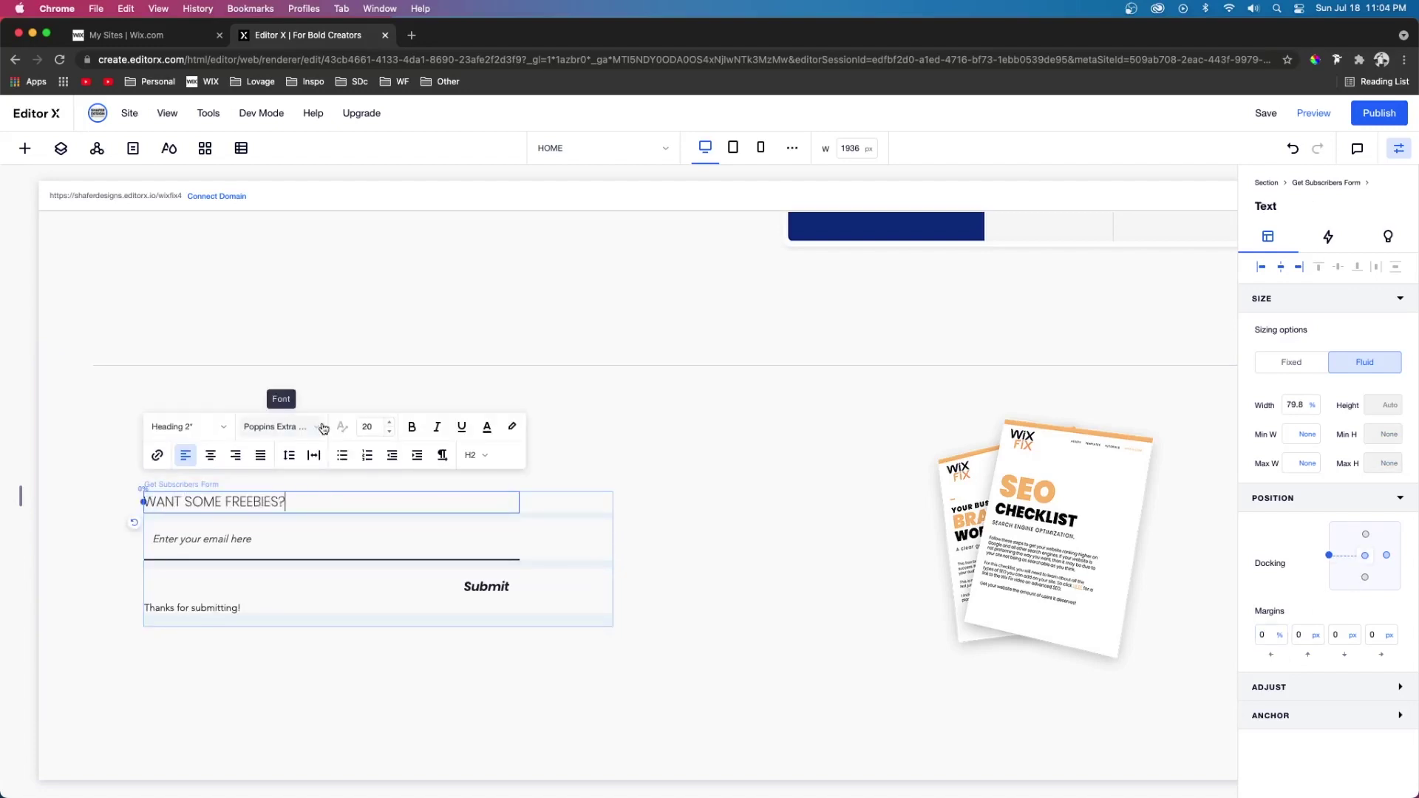
key("super+a")
left_click(342, 426)
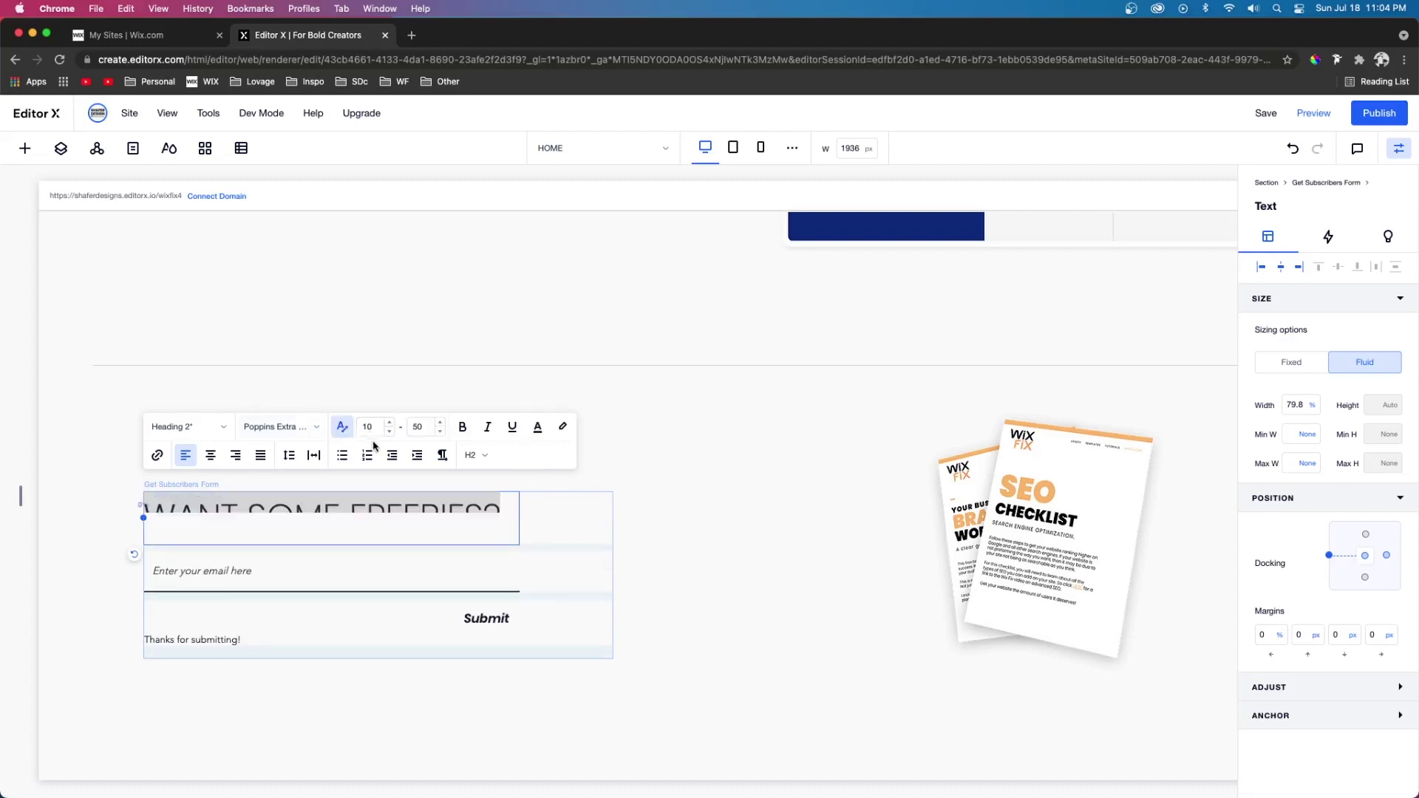
left_click(376, 428)
type("30")
key("Tab")
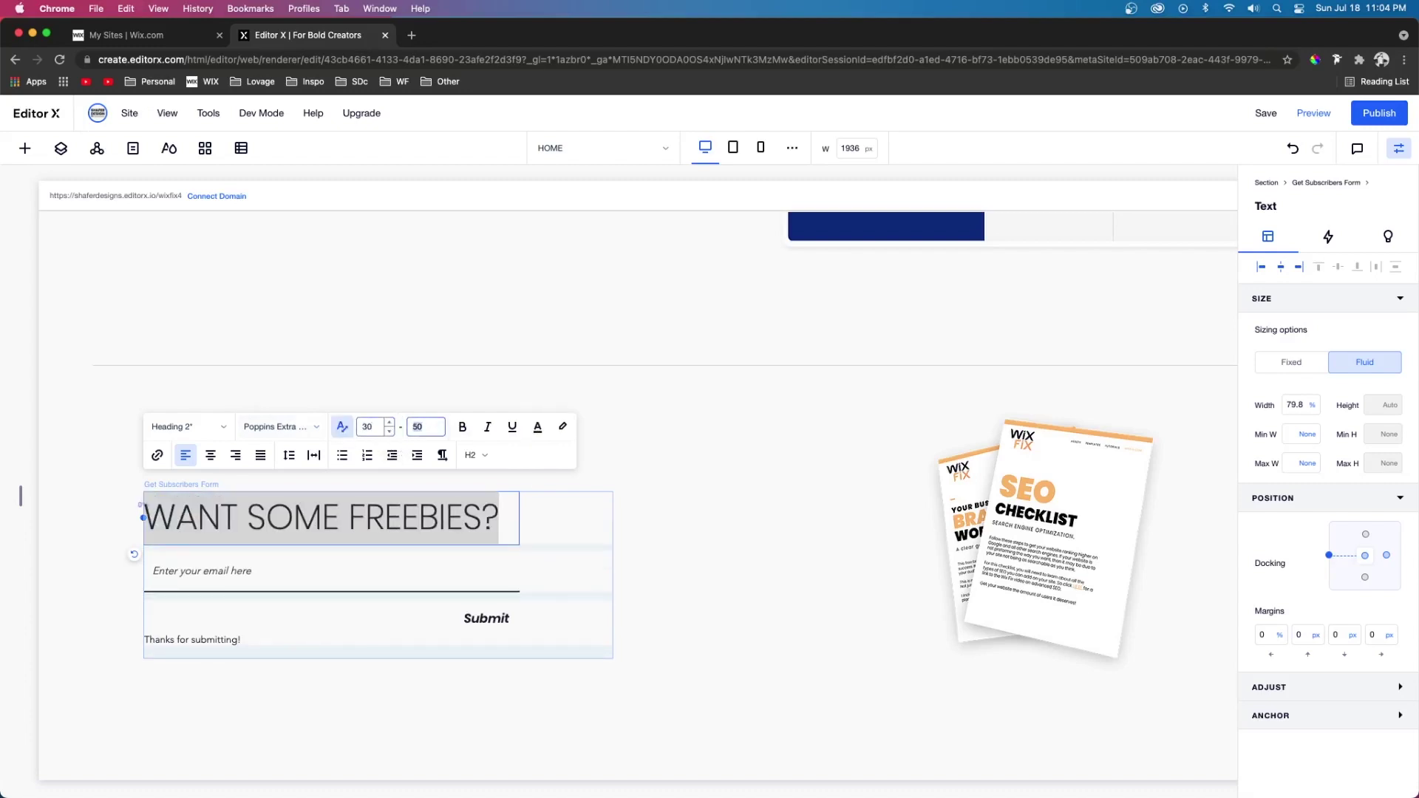
left_click(701, 526)
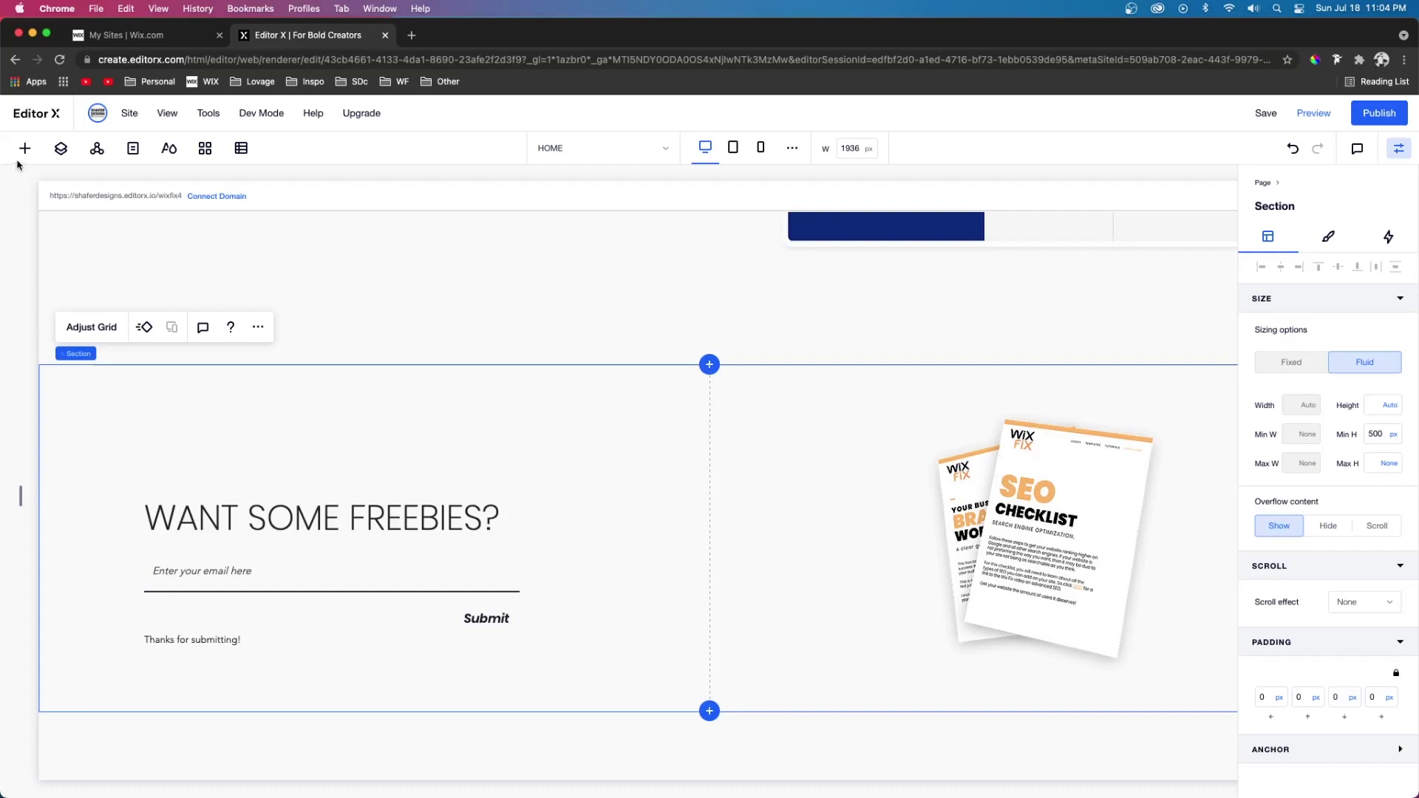
- Insert a text paragraph between the form's heading and email field, with a 20 px bottom margin and 100% width
left_click(25, 148)
left_click(36, 193)
left_click_drag(251, 193, 393, 558)
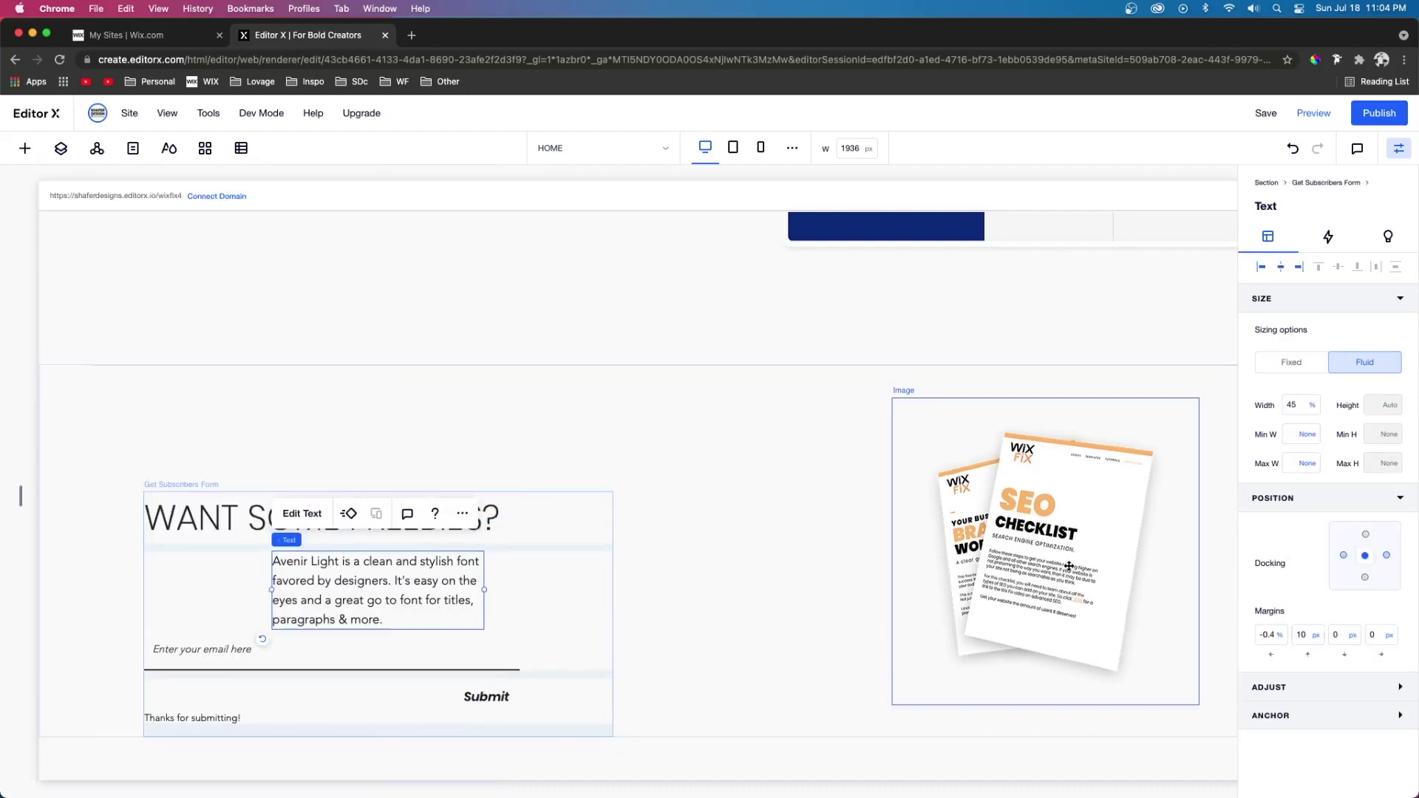
left_click(1344, 634)
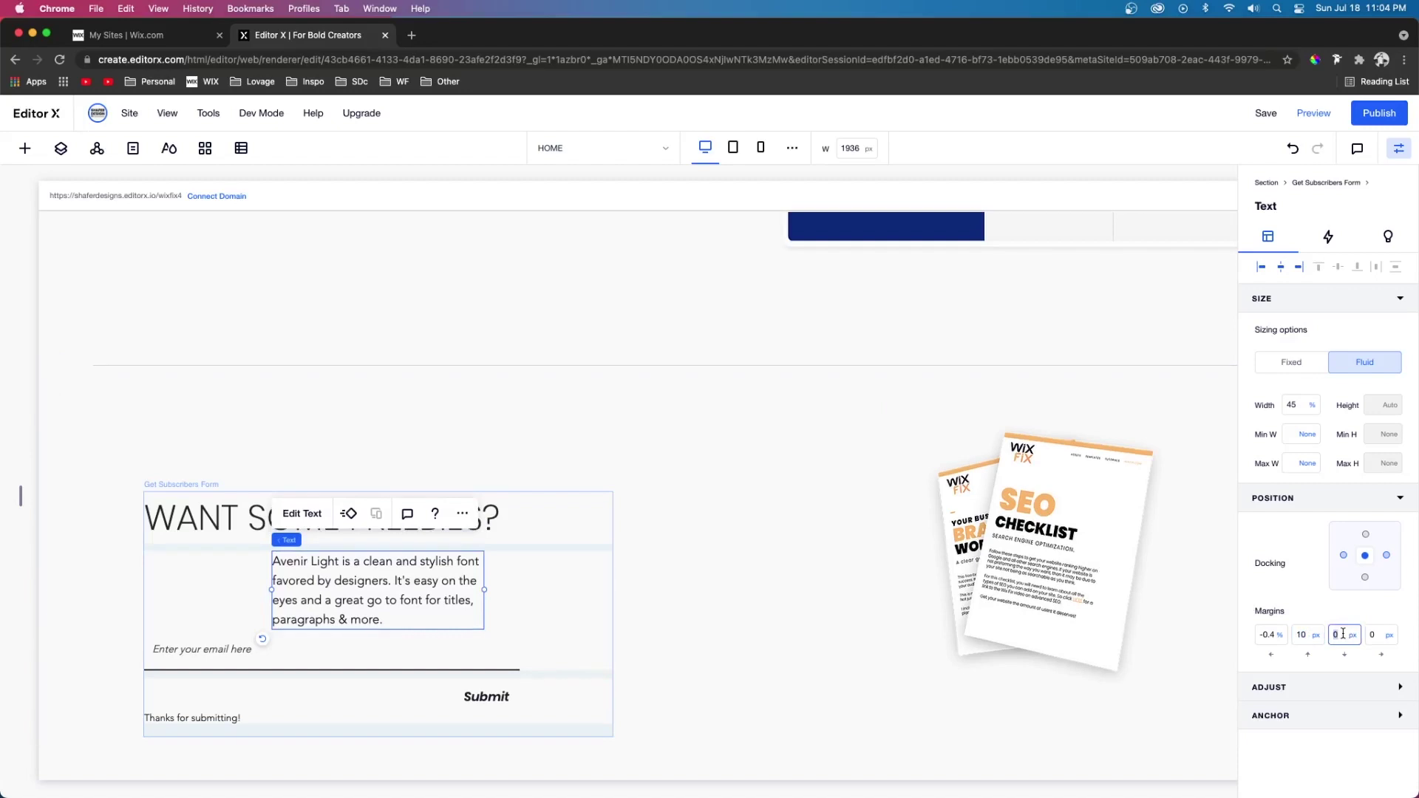
key("Return")
left_click(1295, 405)
key("Return")
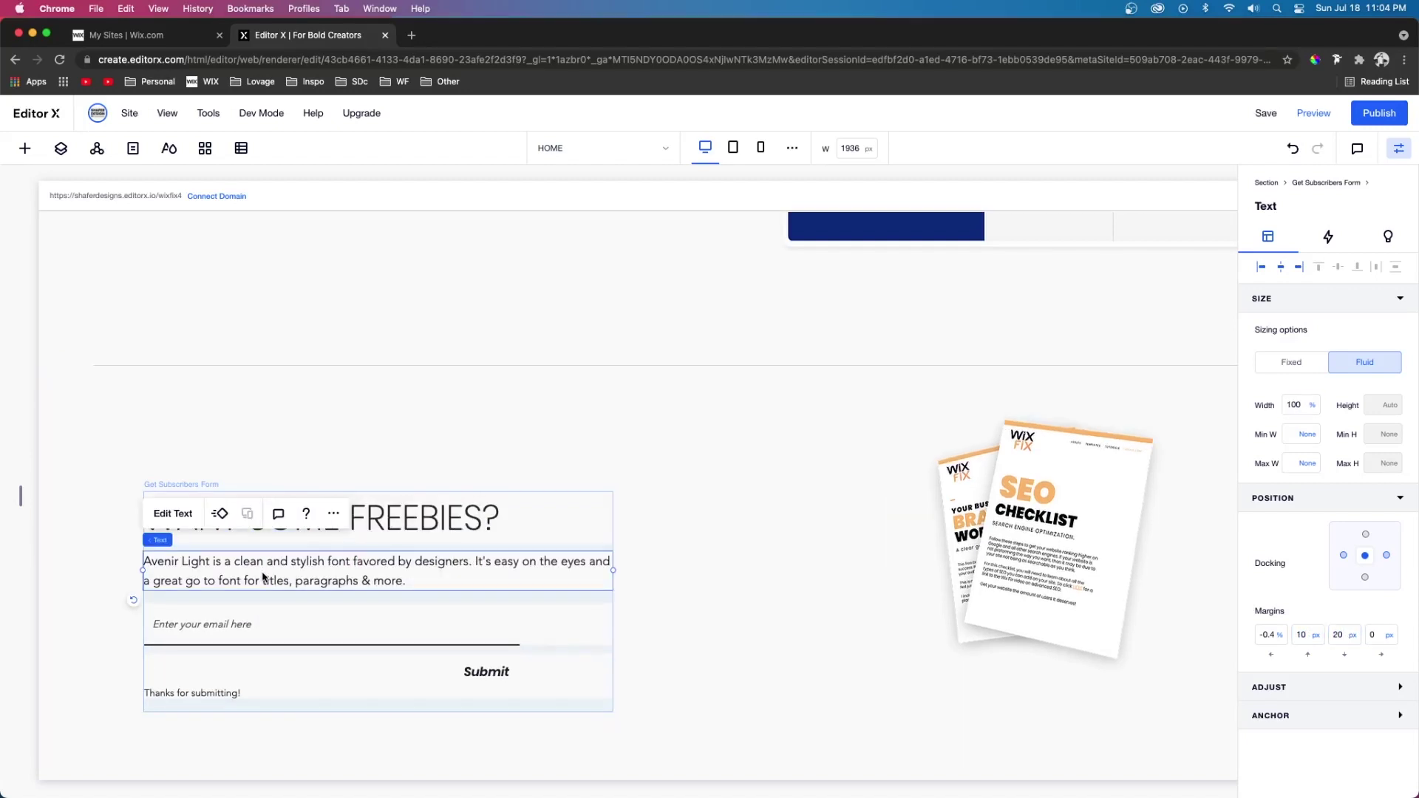
- Fill the paragraph with the "Who doesn't right?" freebies copy, set its width to 90% and dock it left with a 0% left margin
double_click(262, 574)
type("Who doesn’t right? Get a SEO Checklist and Website Planner with a Sitemap plan for free! Completing these on your website will drastically set you apart from the competition.")
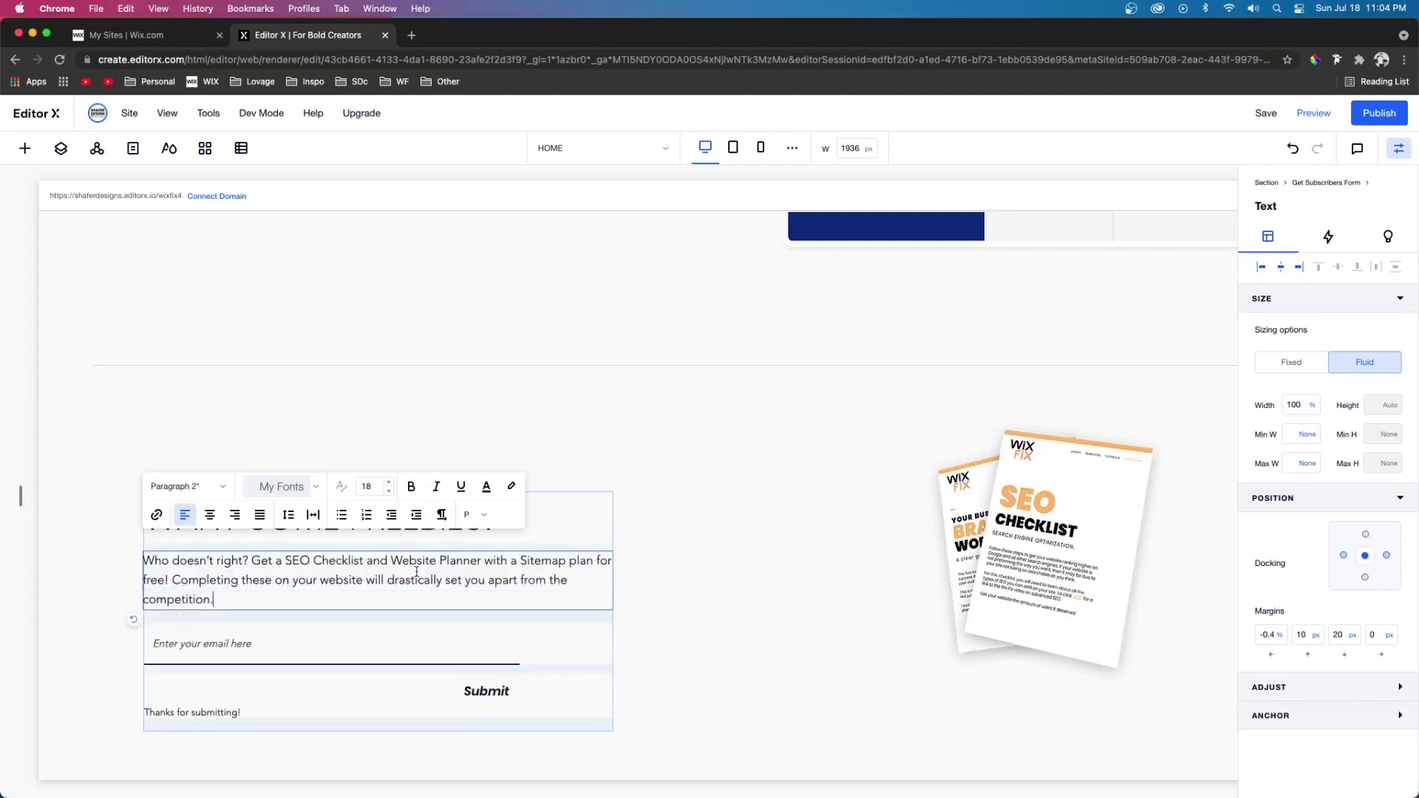
left_click(1301, 404)
key("Return")
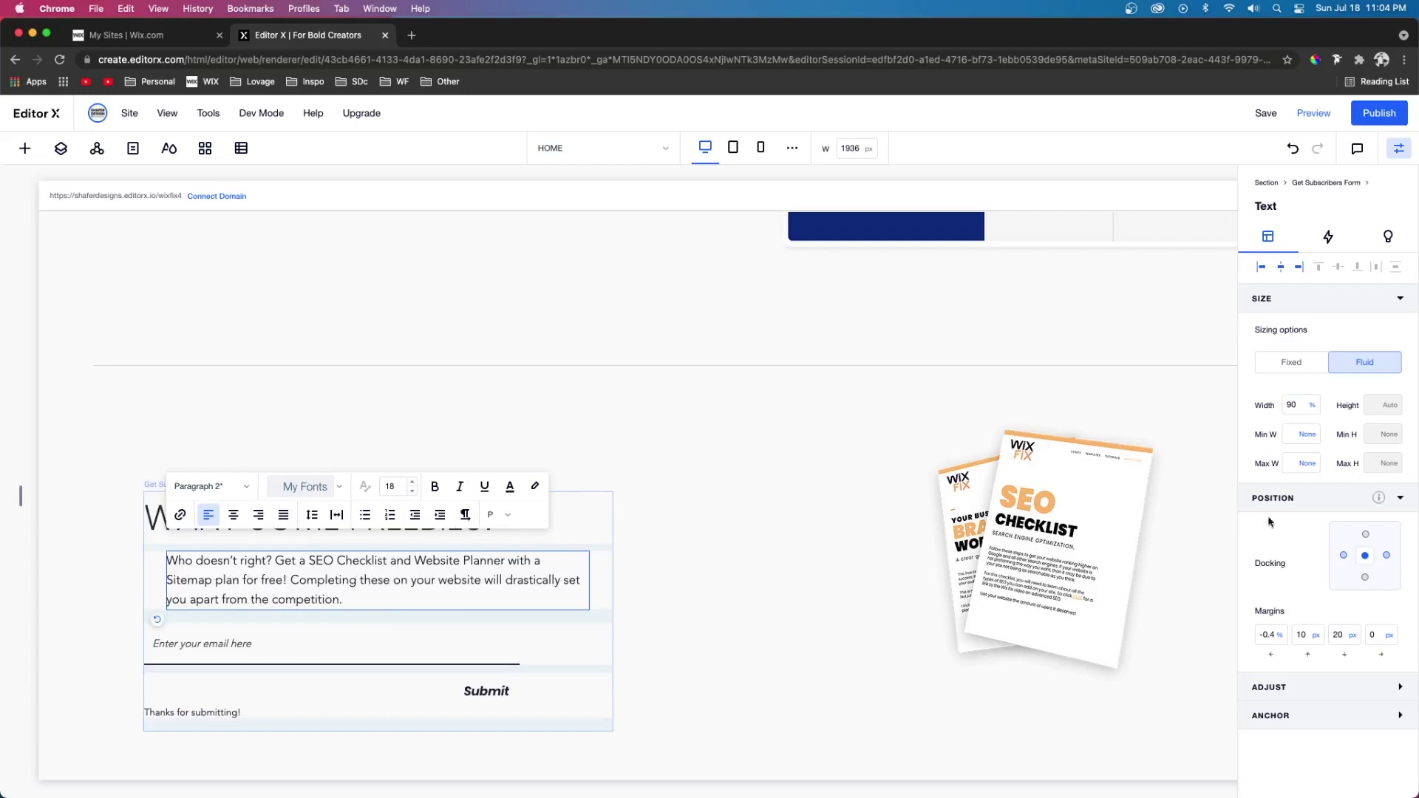
left_click(1343, 555)
left_click(1270, 637)
type("0")
key("Return")
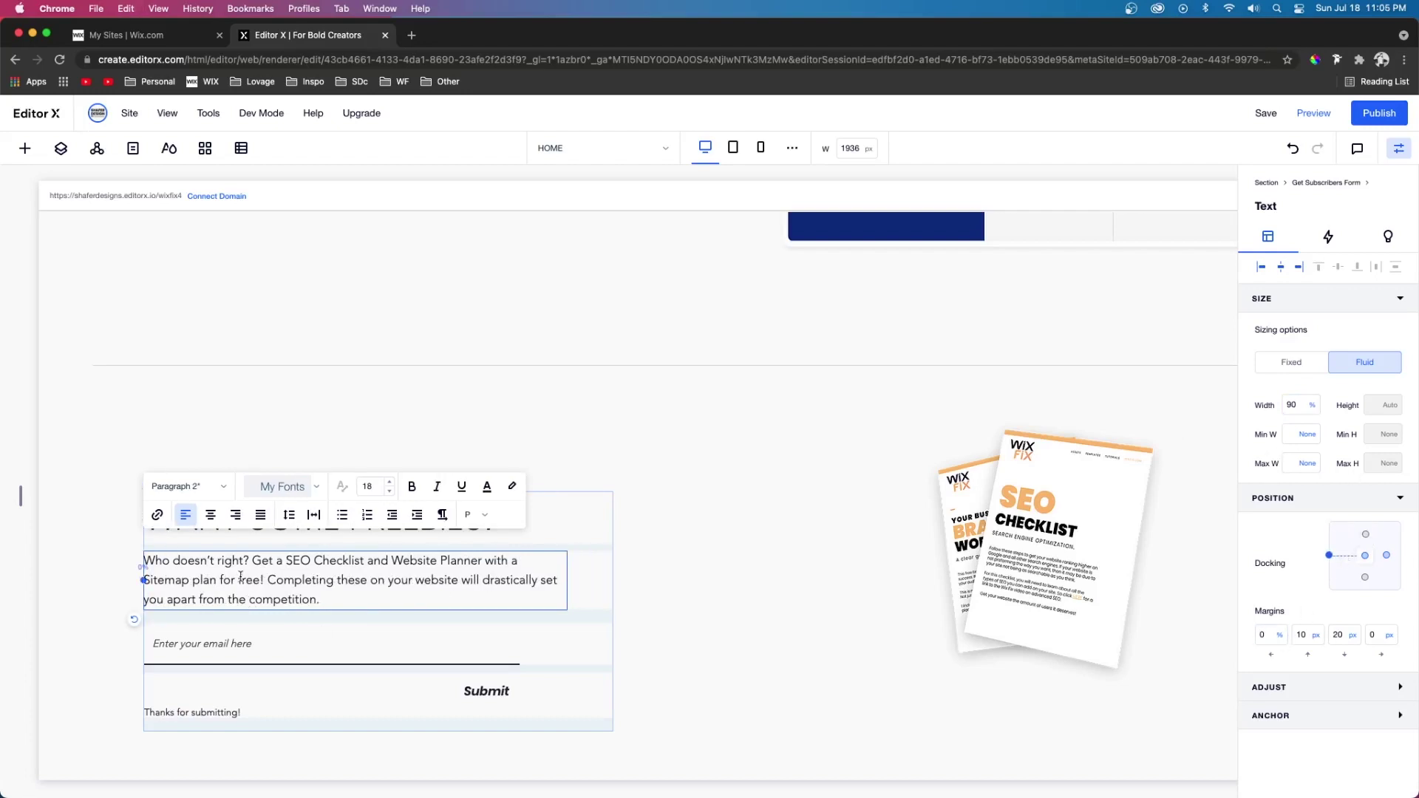
- Change the freebies paragraph's font to match the heading's typeface and make its text grey
triple_click(302, 587)
left_click(278, 484)
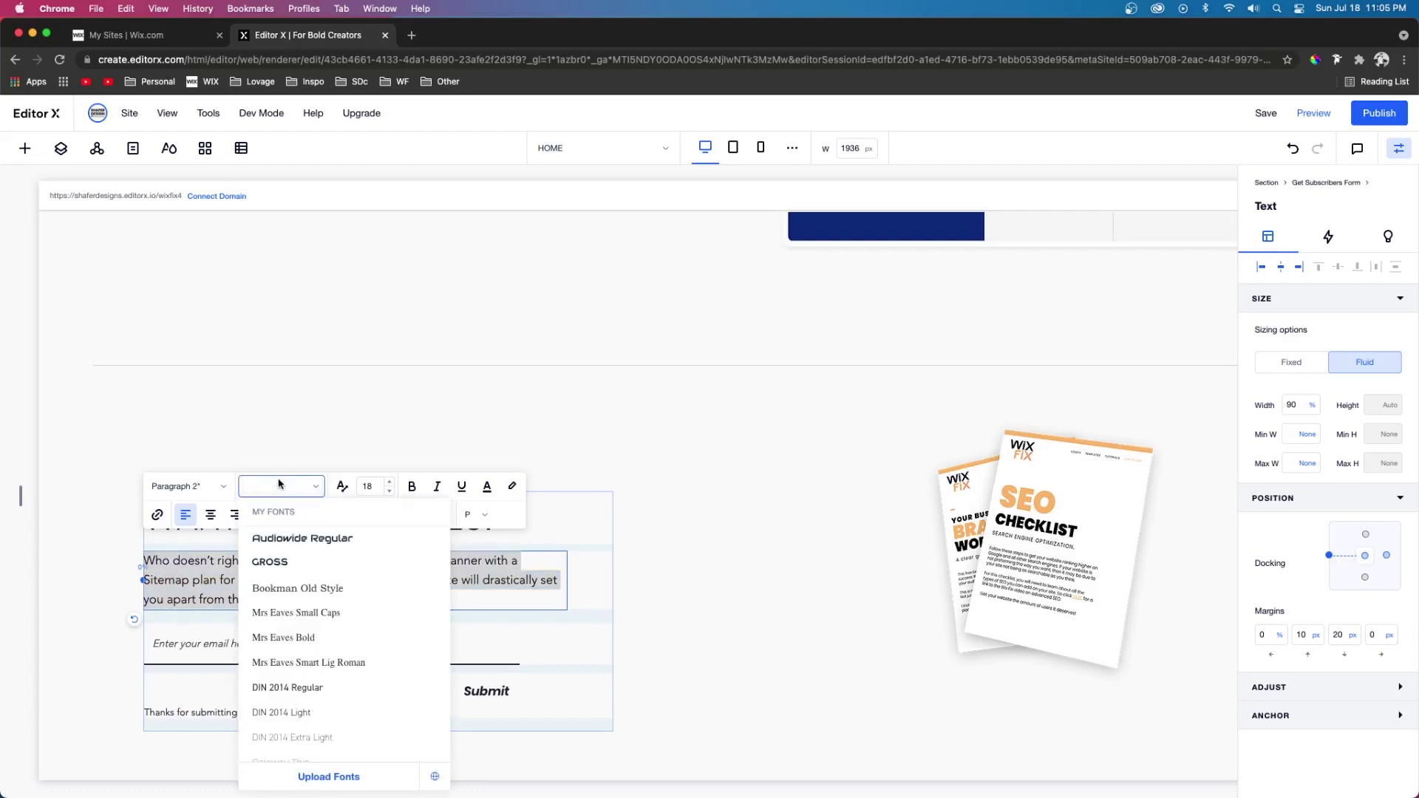
key("Escape")
key("Escape")
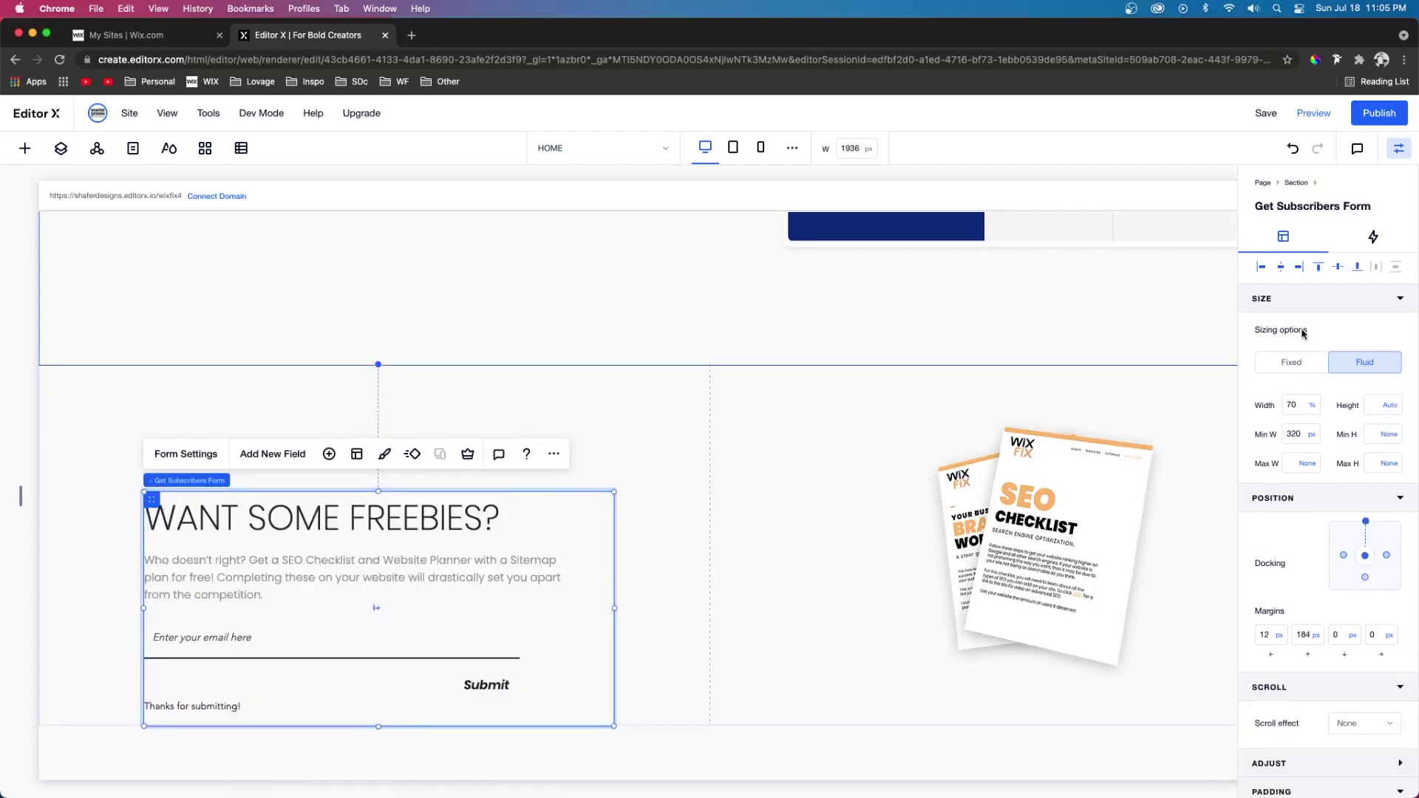
- Centre the subscribe form vertically in the first column, with a 0 px left margin and an 80 px top margin
left_click(1342, 268)
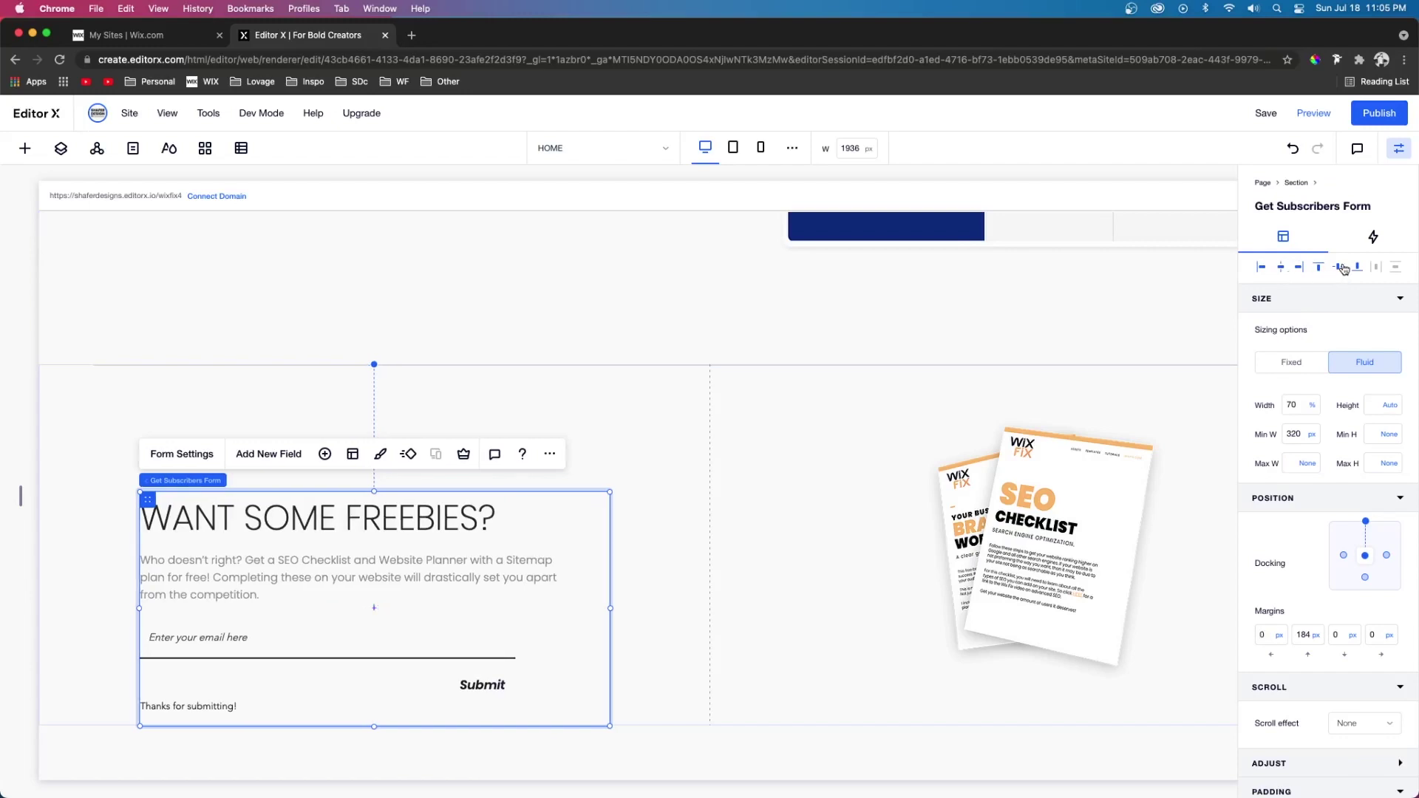
left_click(1342, 268)
left_click(1305, 636)
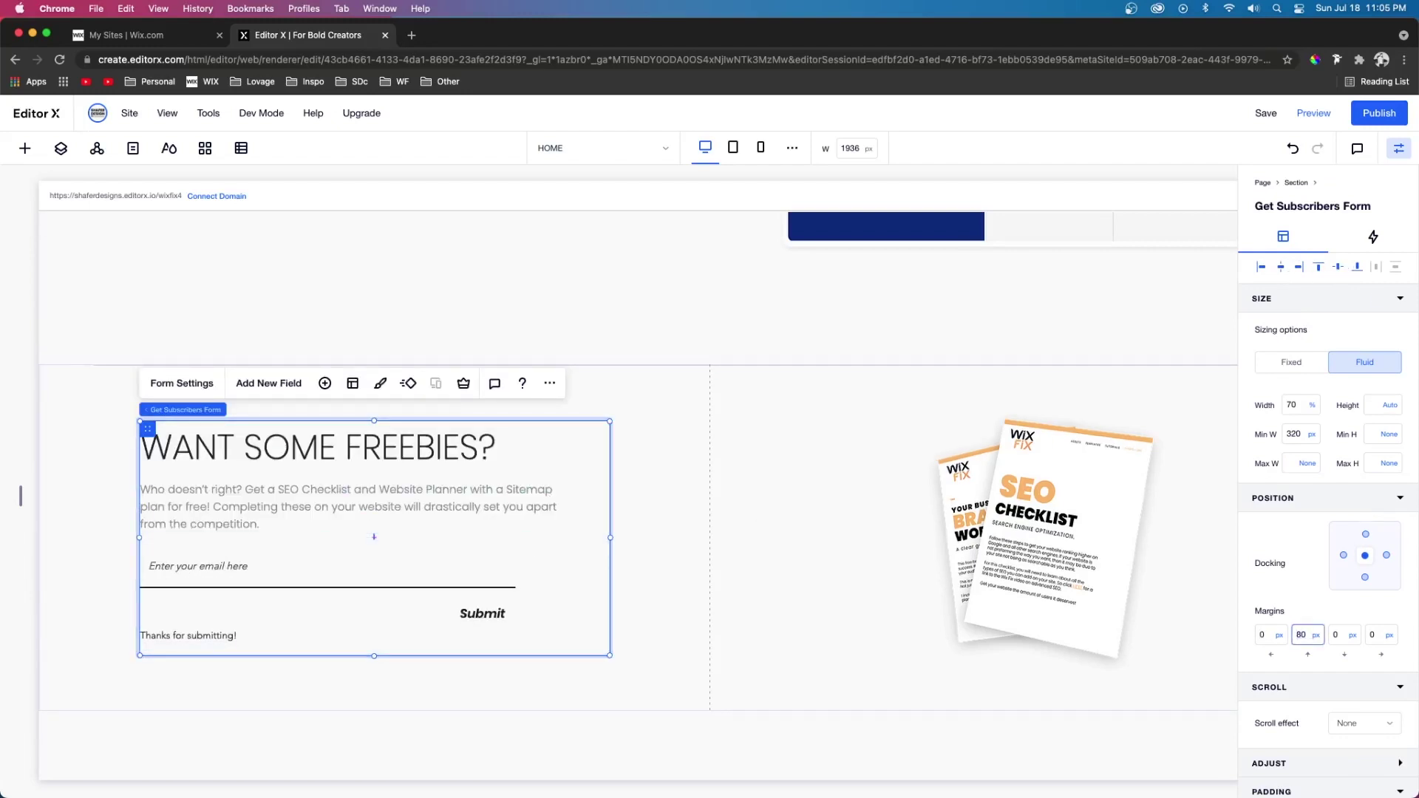
- Set the subscribe form's bottom margin to 80 px
key("Tab")
type("80")
key("Return")
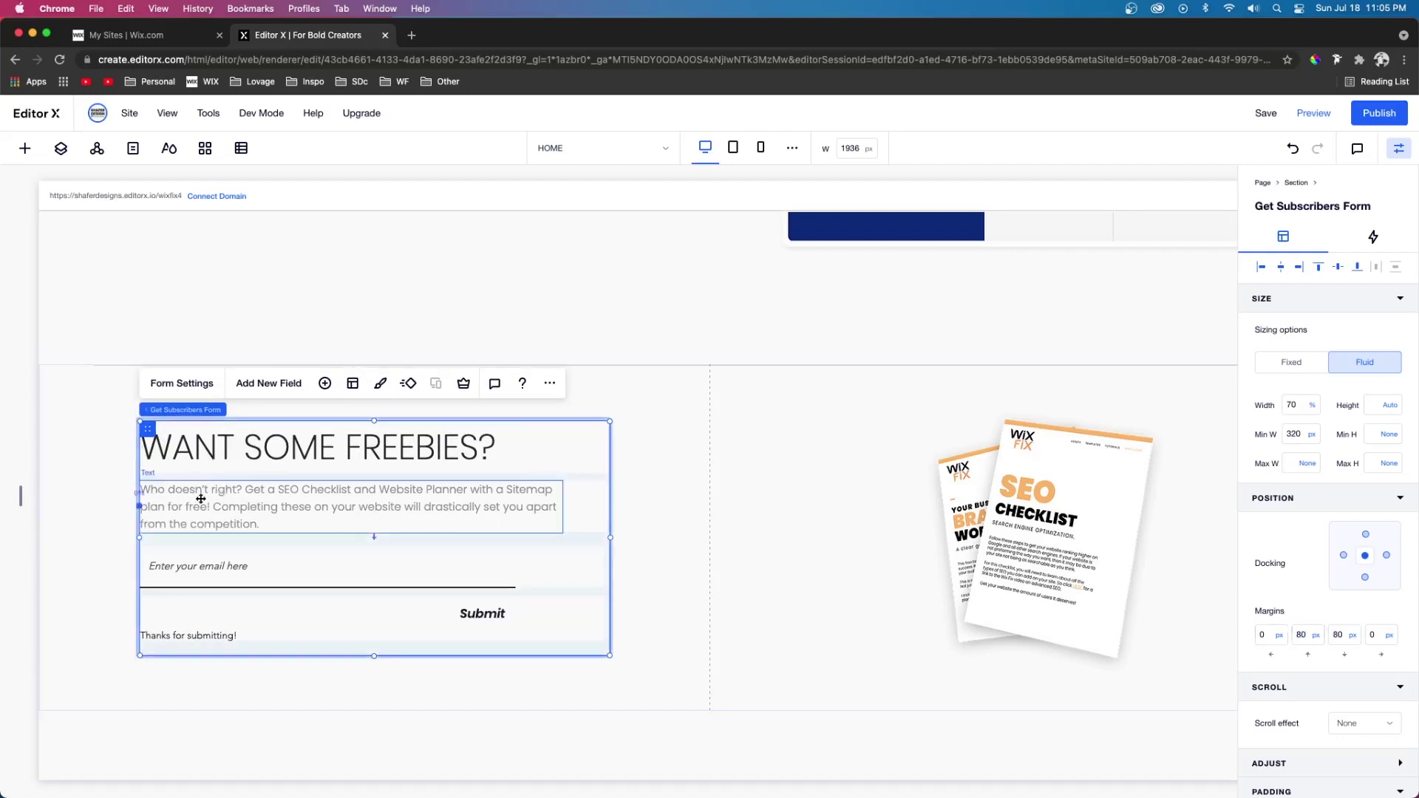
- Give the email field a white background at 100% opacity and set its bottom border width to 0 px
left_click(184, 567)
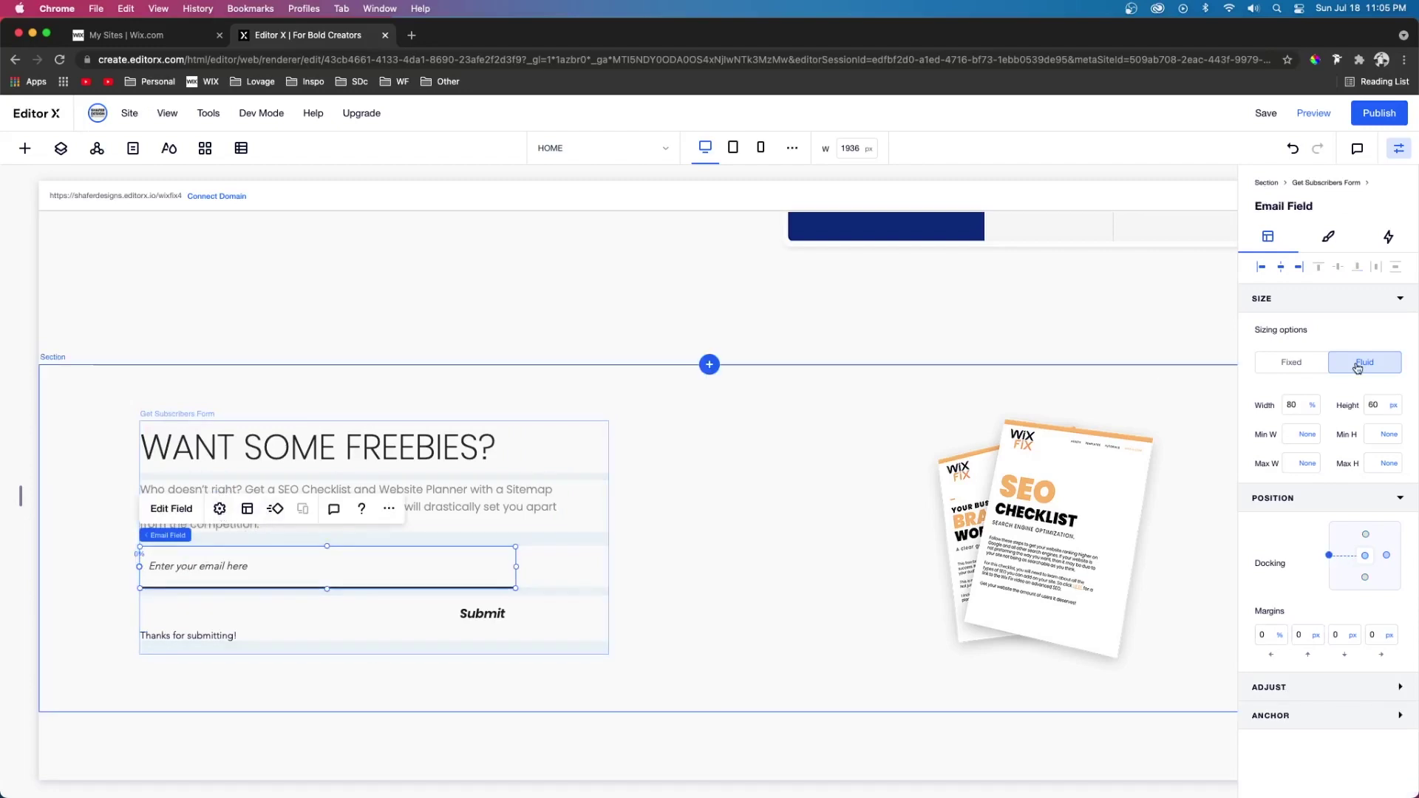
left_click(1329, 236)
left_click(1301, 365)
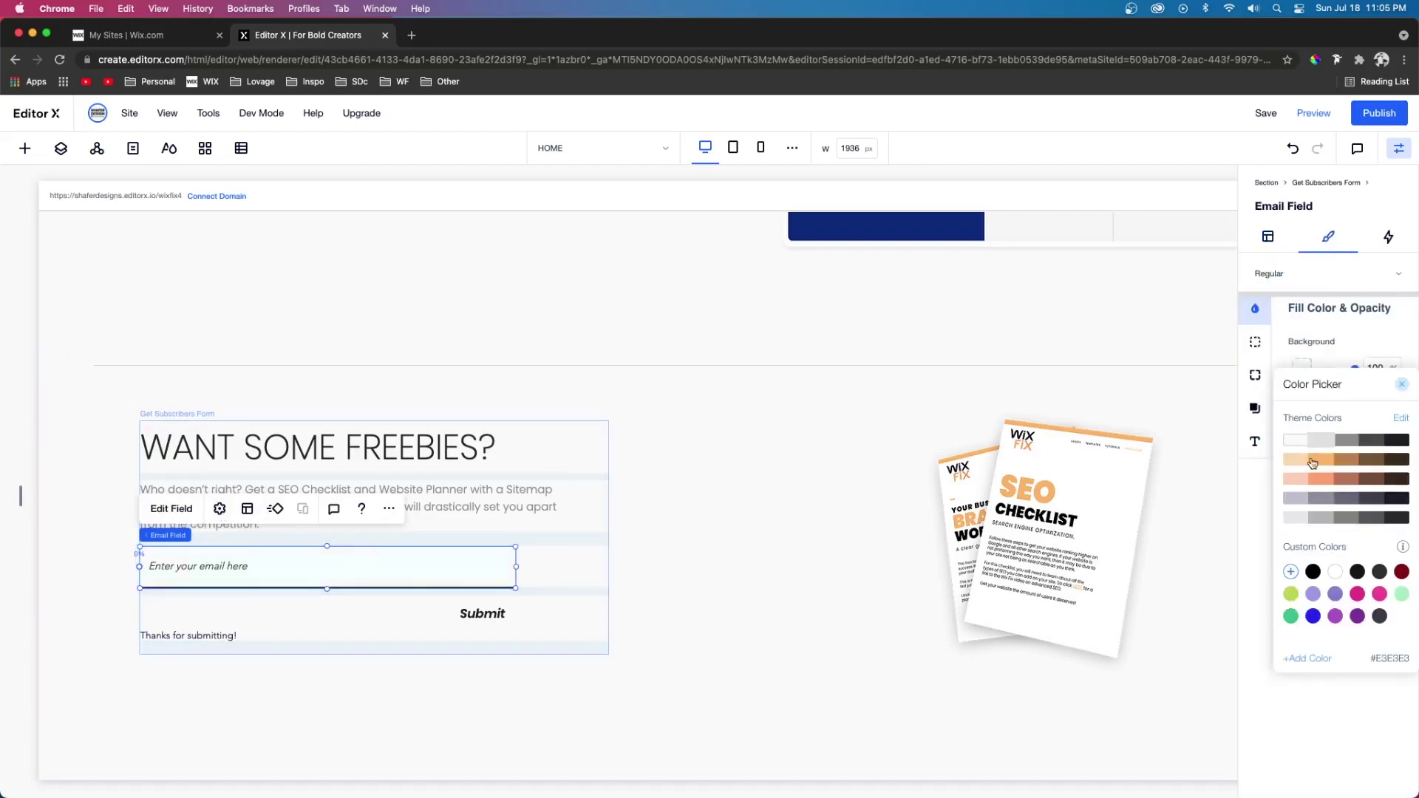
left_click(1402, 384)
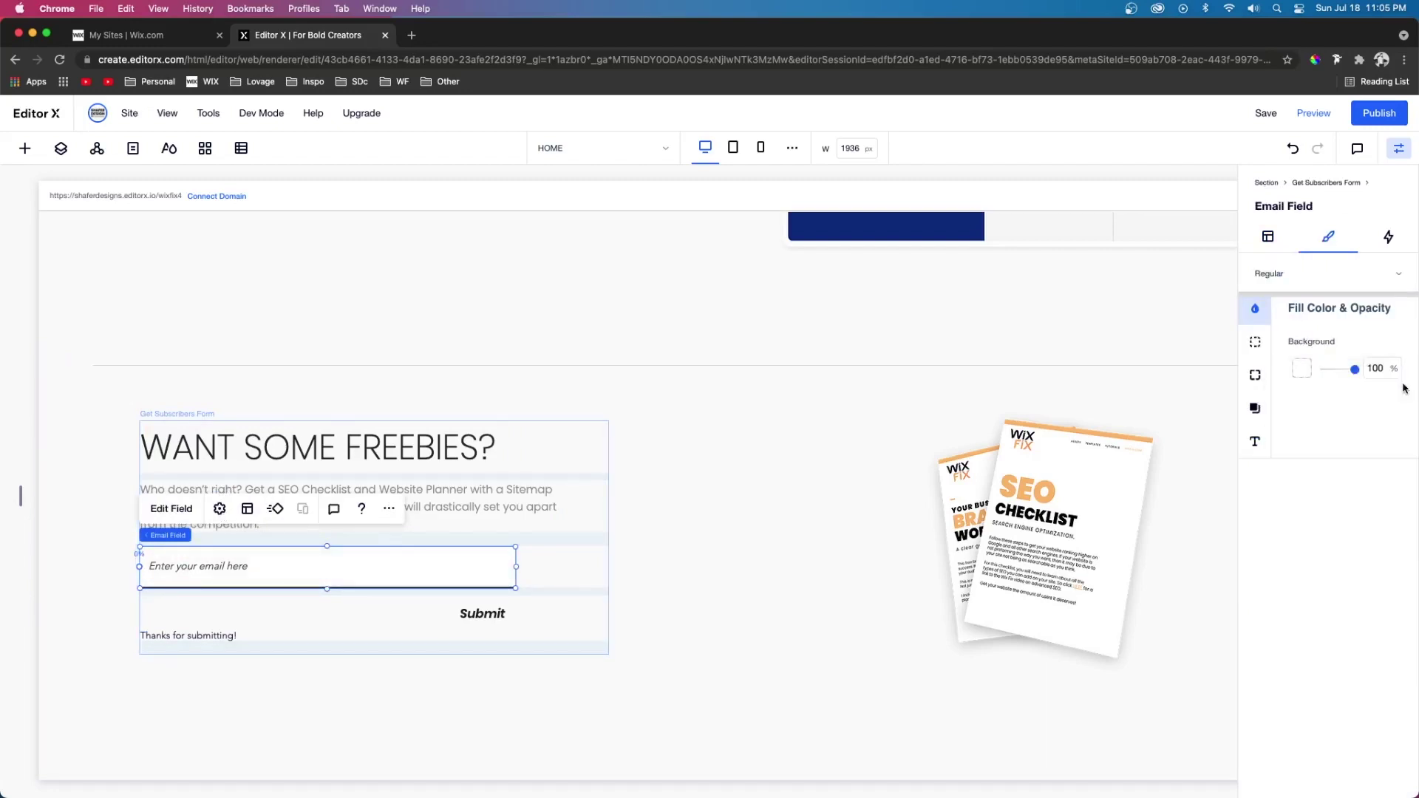
left_click(1256, 342)
left_click(1380, 519)
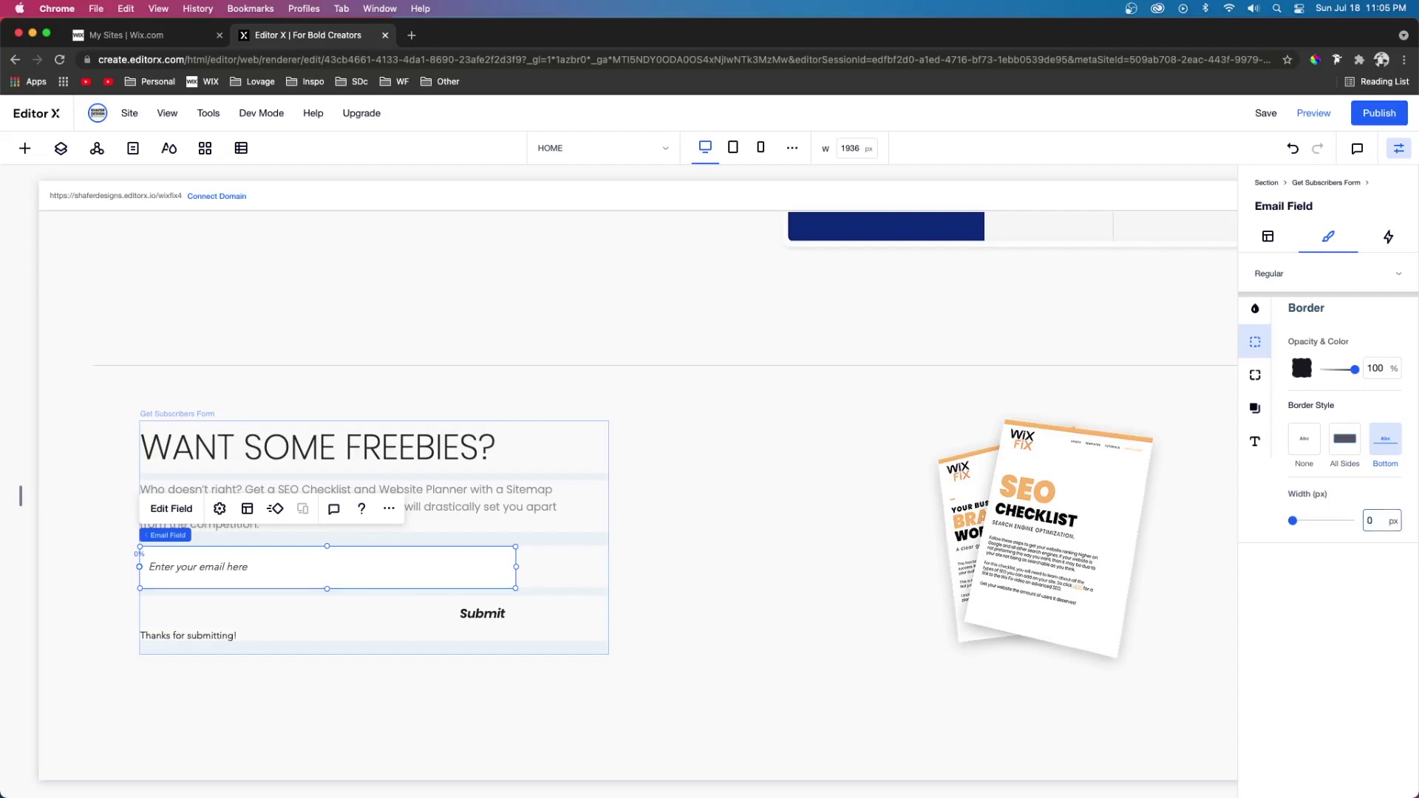
- Set the email field's text to Poppins Light at 14 px and remove its italic style
left_click(1269, 440)
left_click(1343, 539)
left_click(1242, 709)
double_click(1374, 602)
type("14")
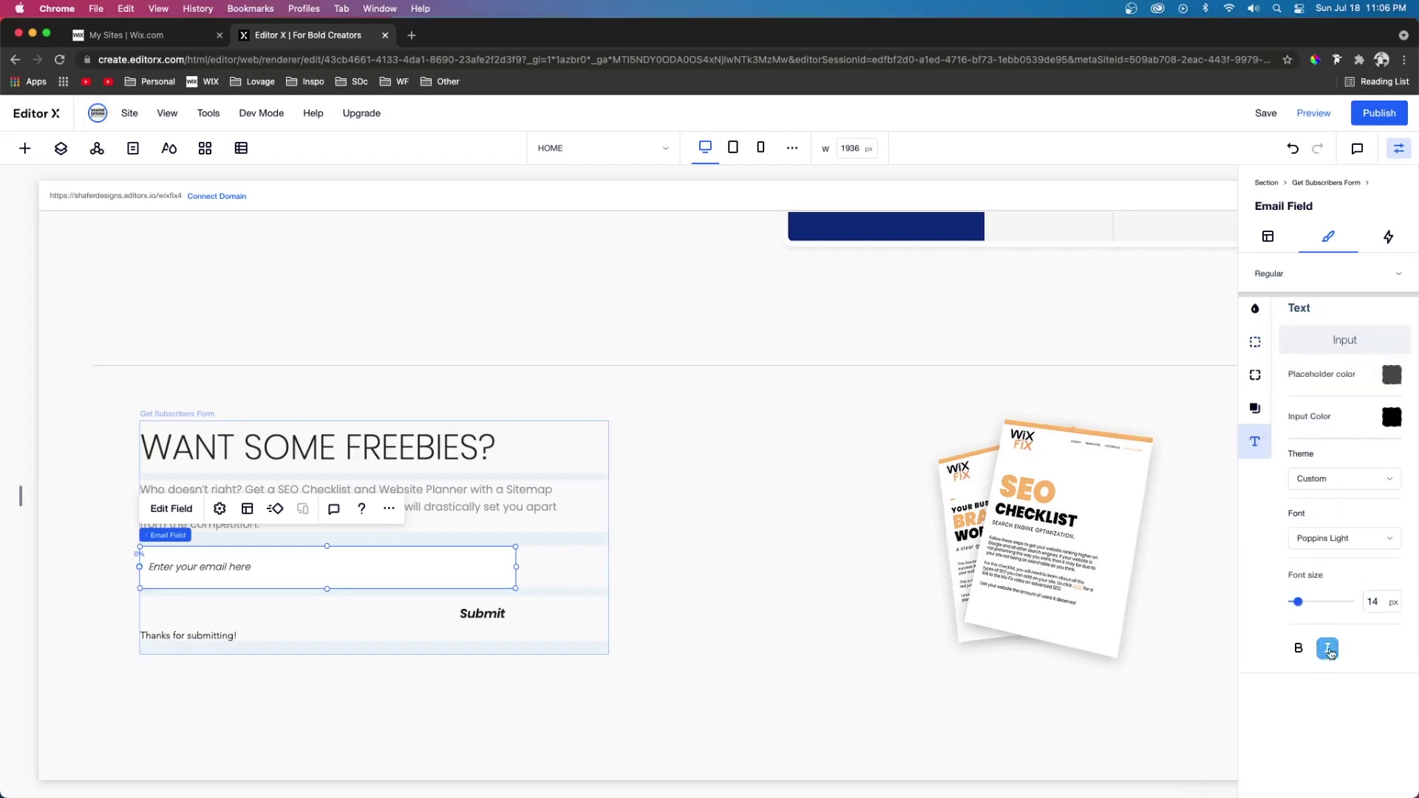
left_click(1328, 650)
- Round all corners of the email field in its Regular state with a 10 px radius
left_click(1331, 274)
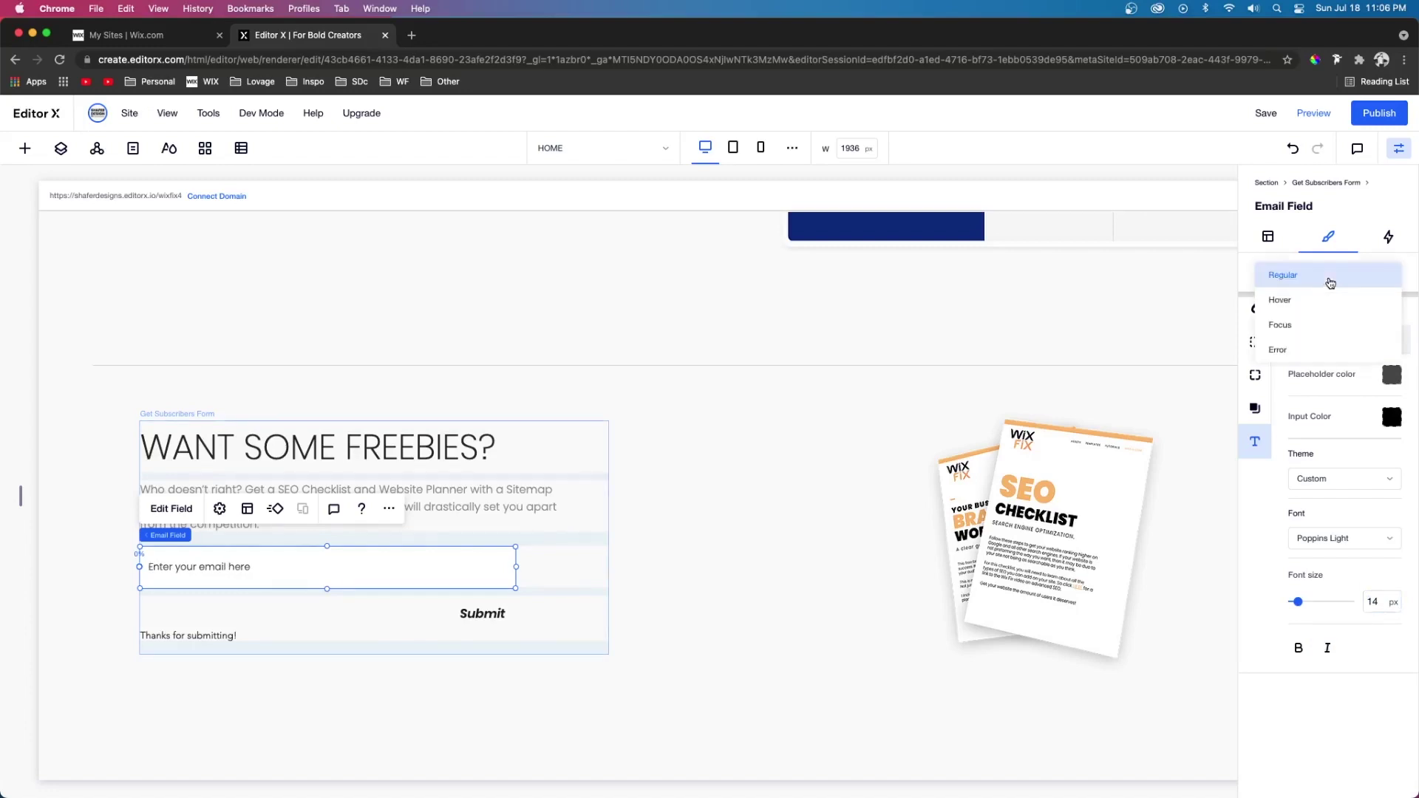
left_click(1303, 364)
scroll(1052, 481, "up", 15)
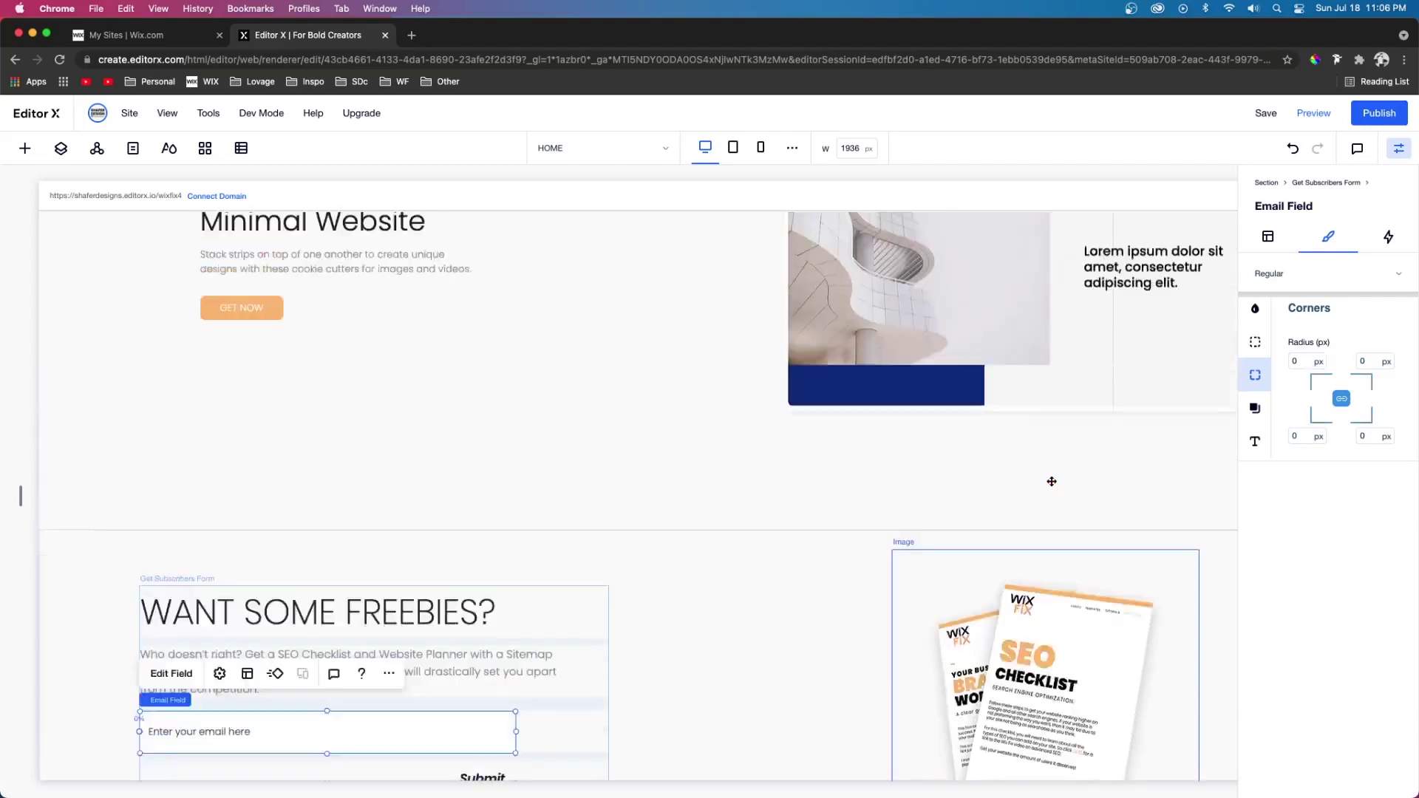
scroll(1051, 481, "down", 5)
scroll(1052, 482, "down", 1)
left_click(1303, 364)
key("Return")
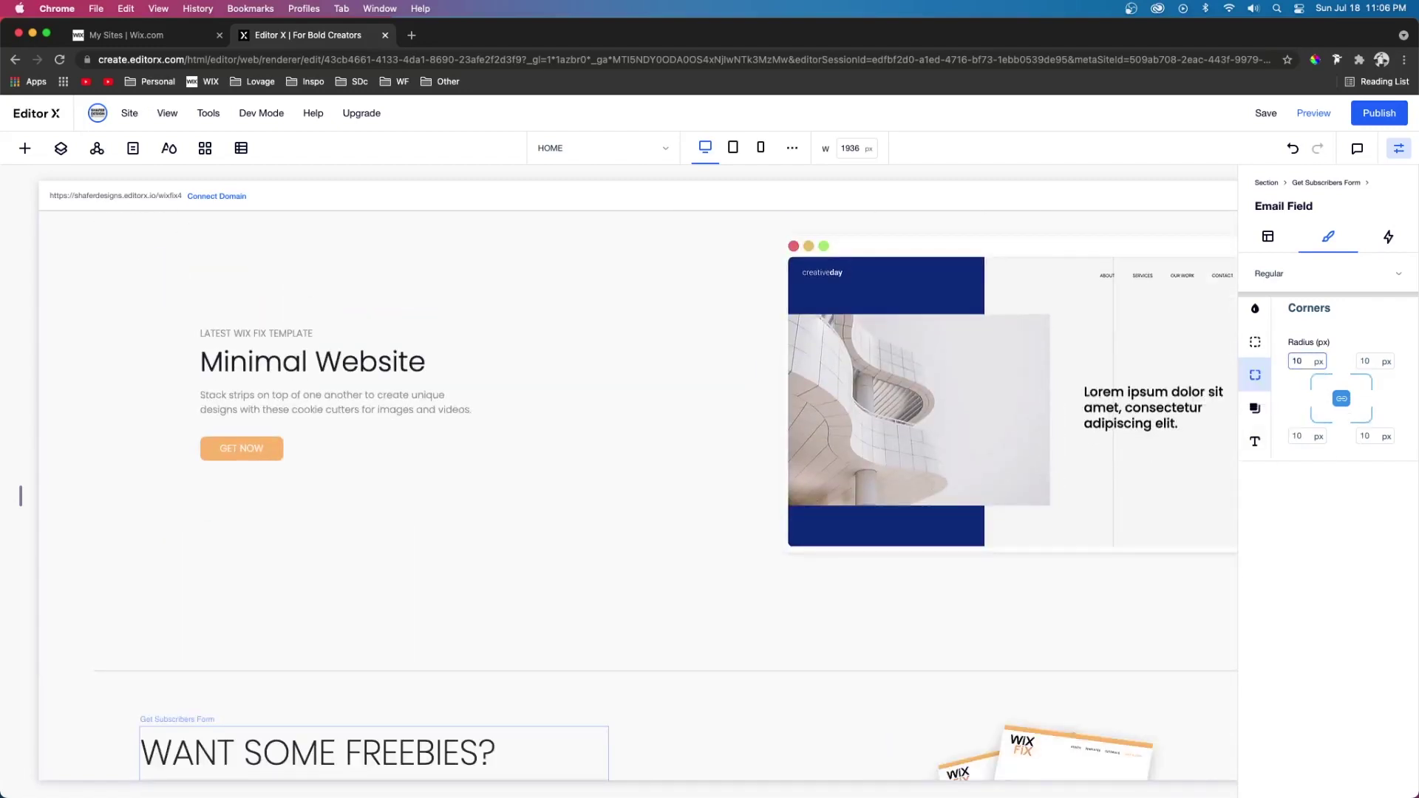
scroll(421, 498, "down", 4)
left_click(708, 580)
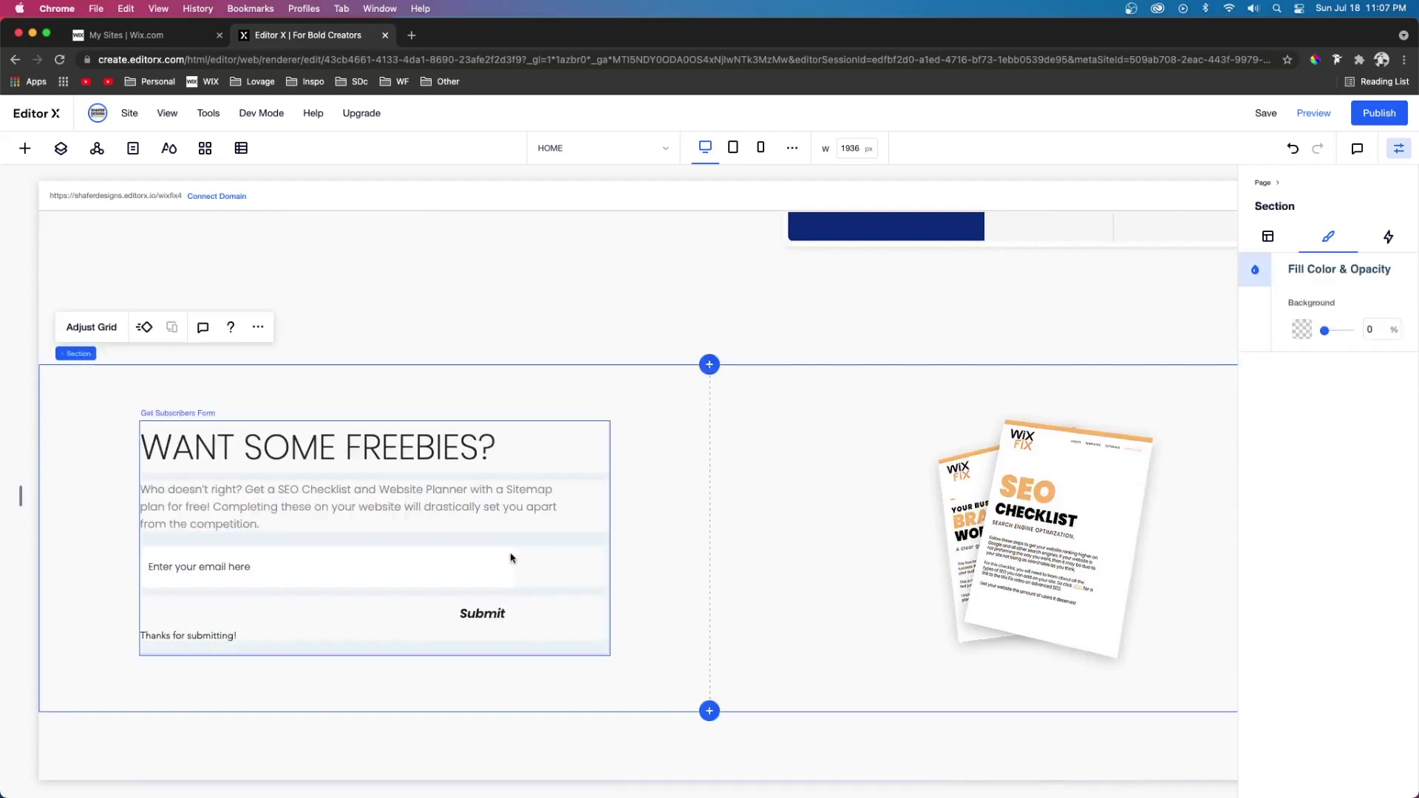
- Centre the Submit button's label and fill the button with the orange theme colour at 100% opacity
left_click(470, 615)
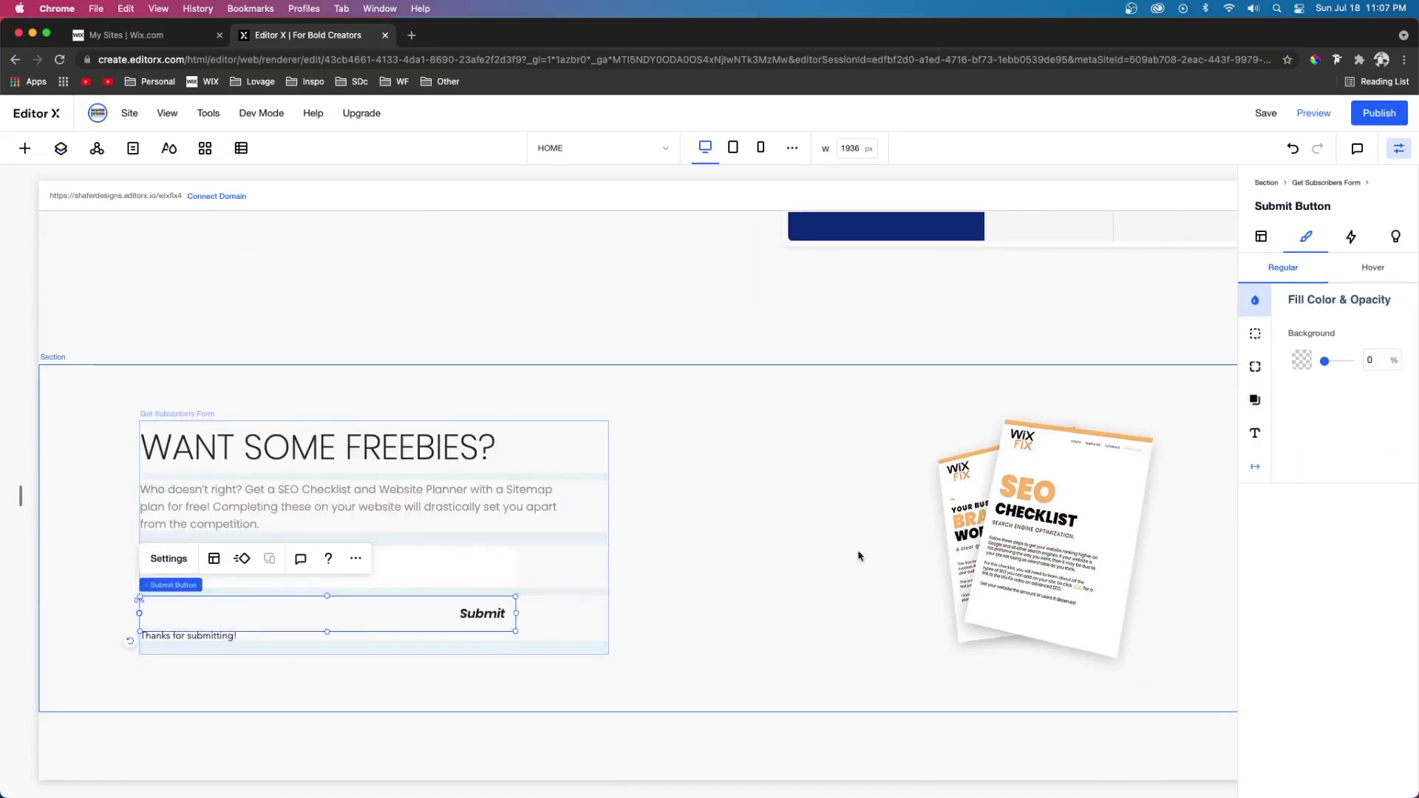
scroll(858, 557, "down", 5)
scroll(858, 580, "up", 5)
left_click(213, 559)
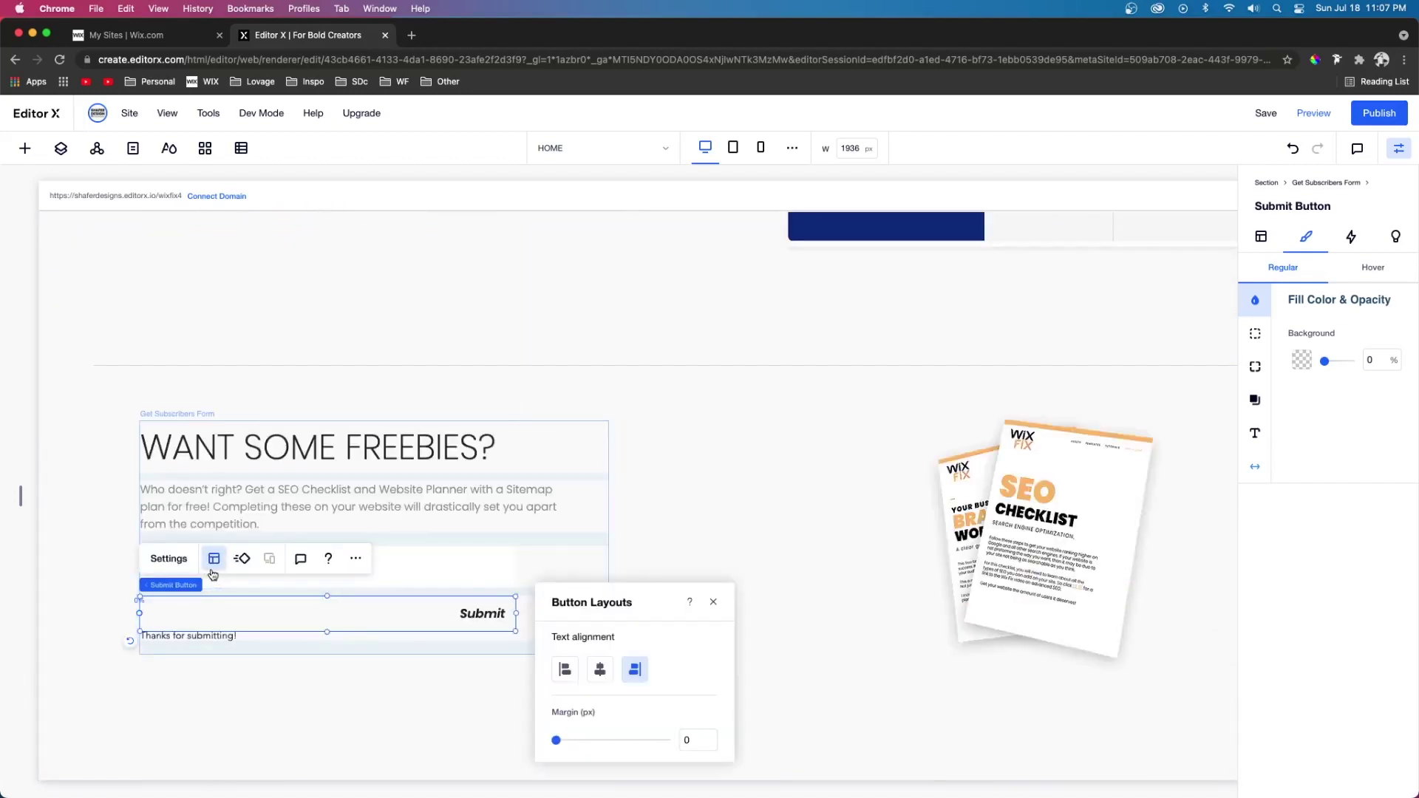
left_click(600, 670)
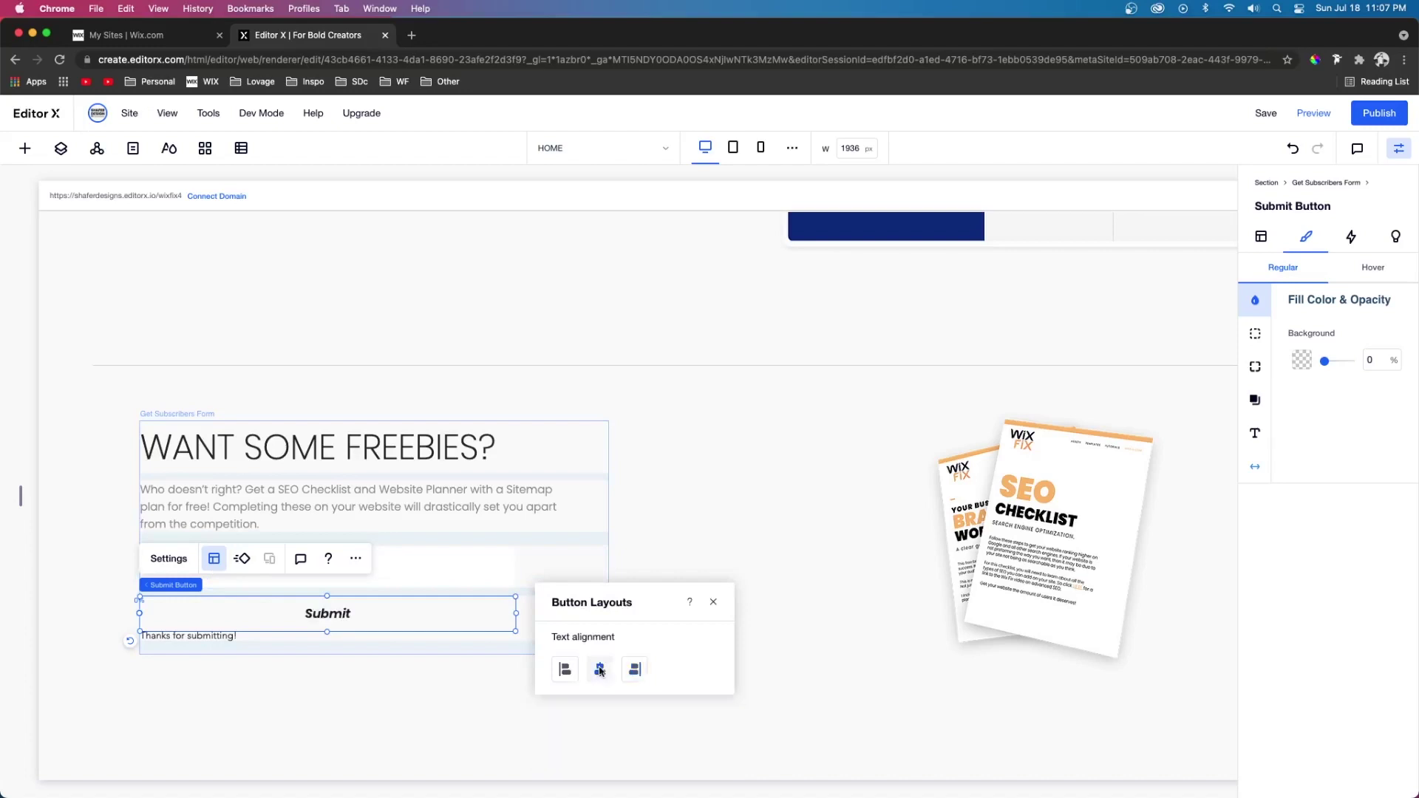
left_click(1299, 362)
left_click(1323, 456)
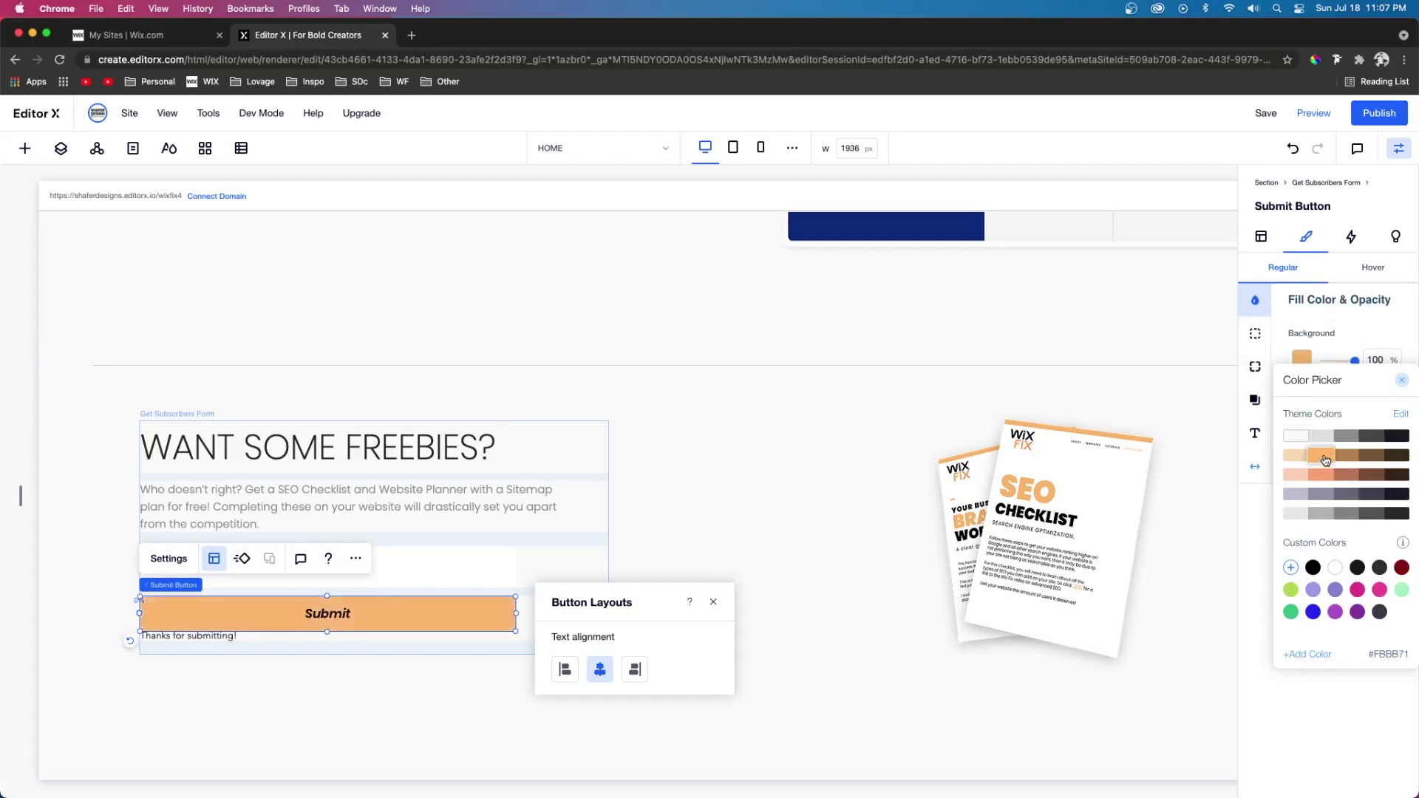
left_click(1402, 380)
- Change the Submit button's label to a lighter Poppins weight at 14 px, without italics, in white
scroll(1375, 421, "down", 5)
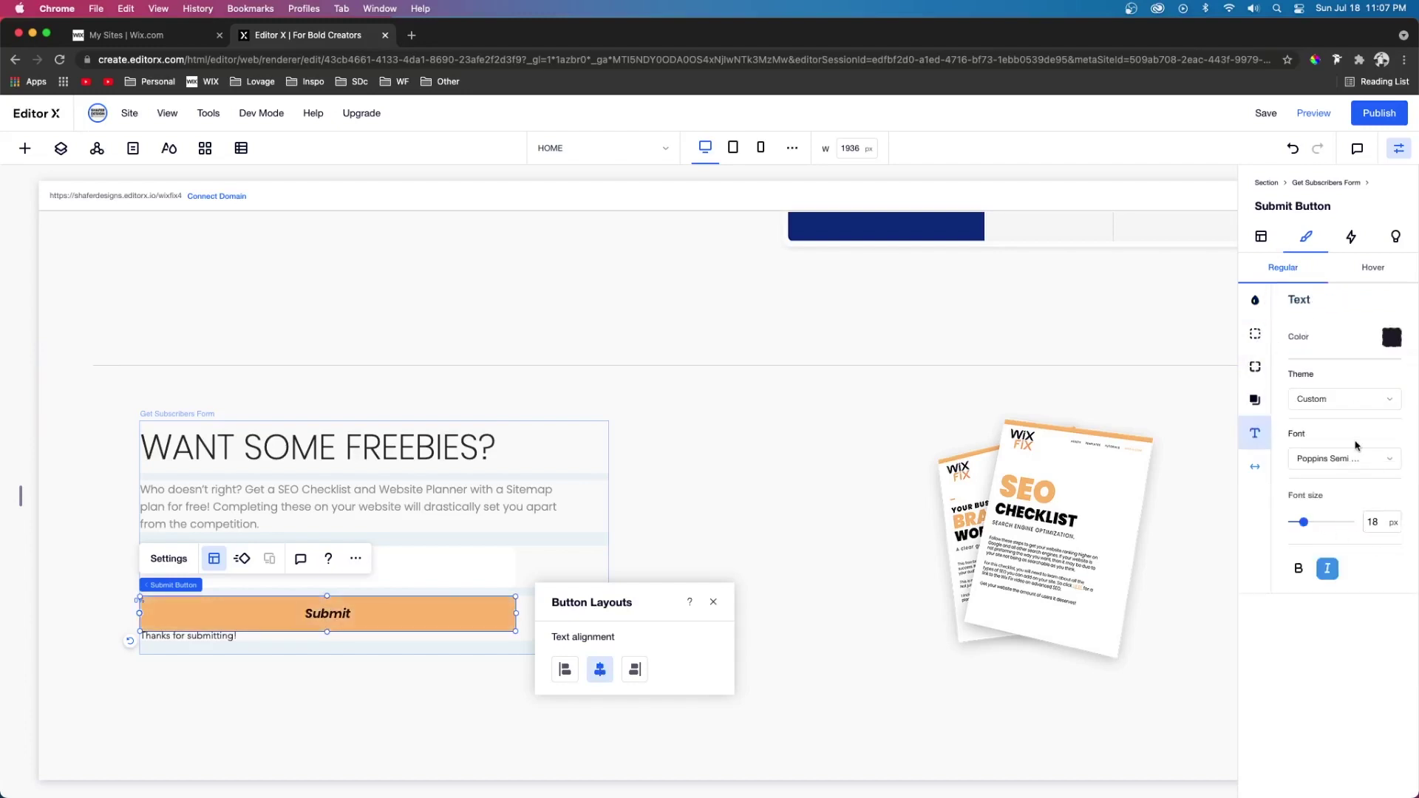
left_click(1357, 459)
left_click(1323, 517)
double_click(1374, 522)
type("14")
left_click(1328, 568)
left_click(1393, 338)
left_click(1303, 414)
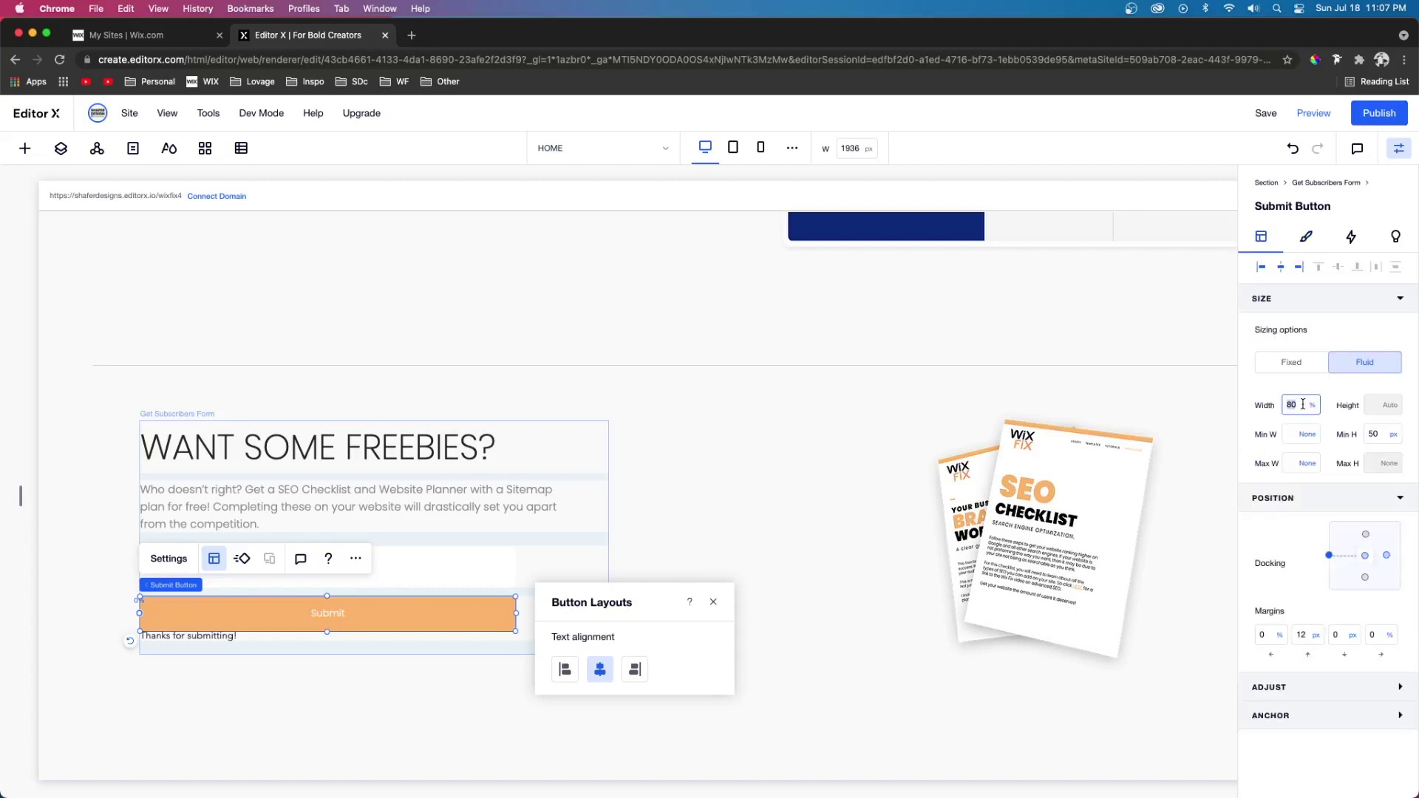
- Set the Submit button's width to a fixed 100 px and its minimum height to 35 px
left_click(1314, 410)
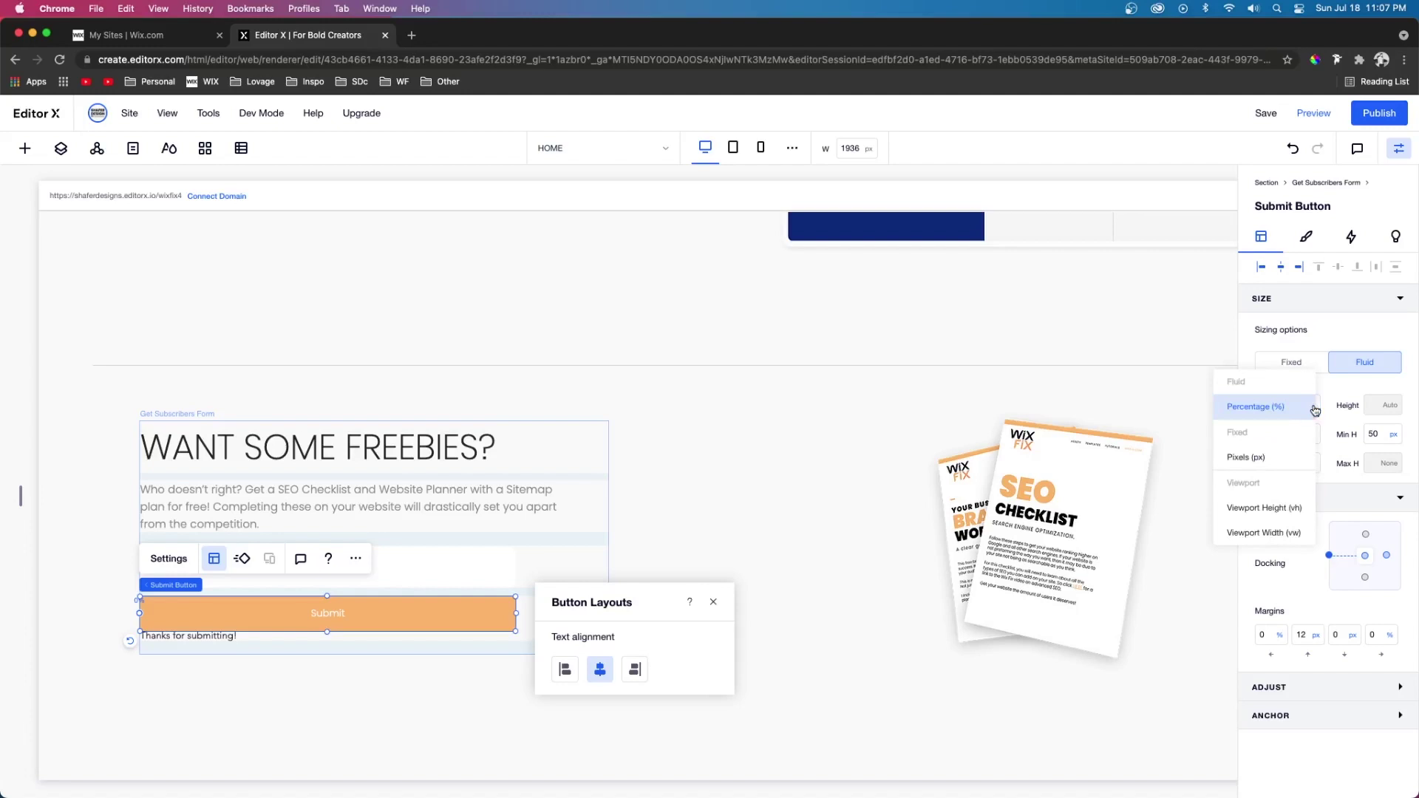
left_click(1254, 464)
left_click(1303, 405)
type("140")
key("Return")
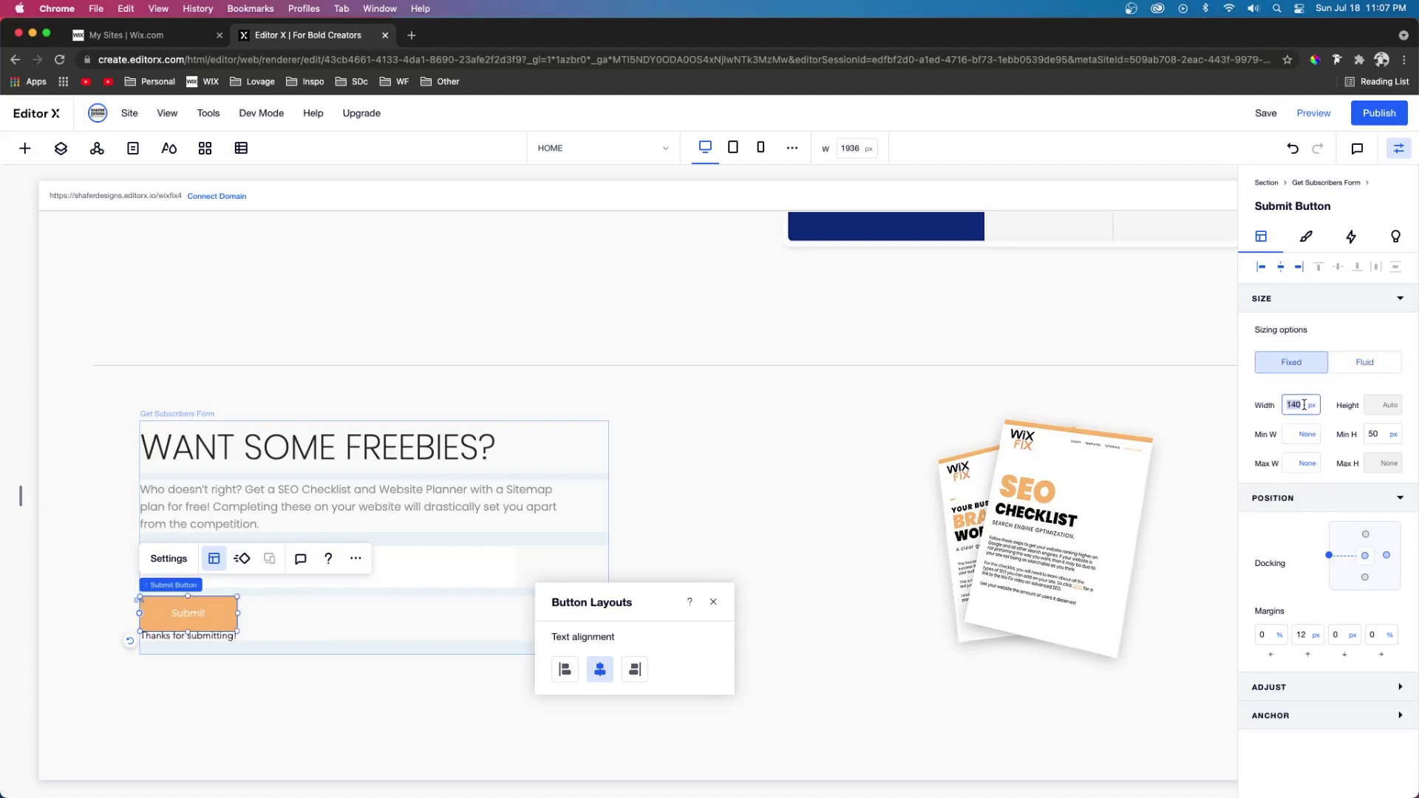
key("Return")
left_click(1378, 434)
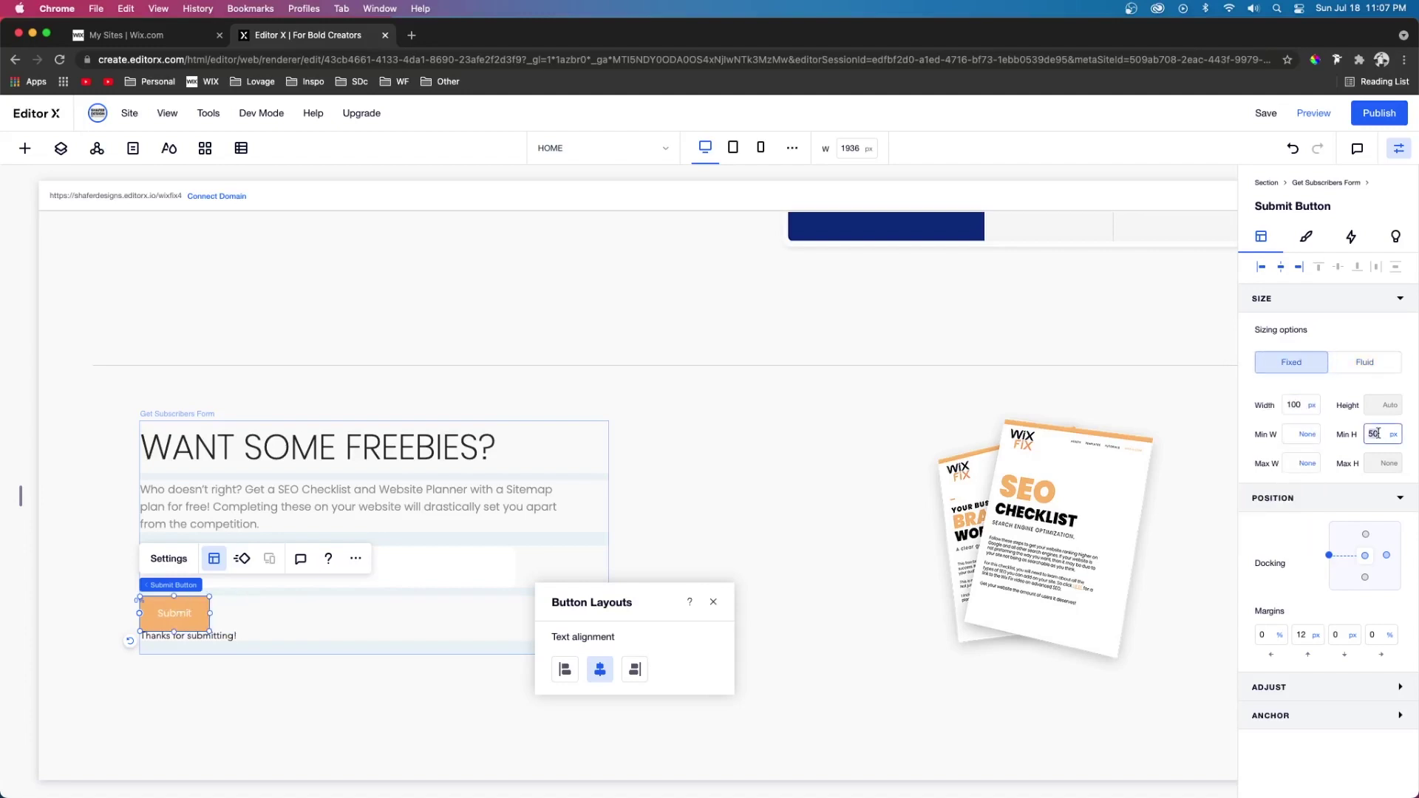
- Set the Submit button's bottom margin to 15 px
left_click(1344, 636)
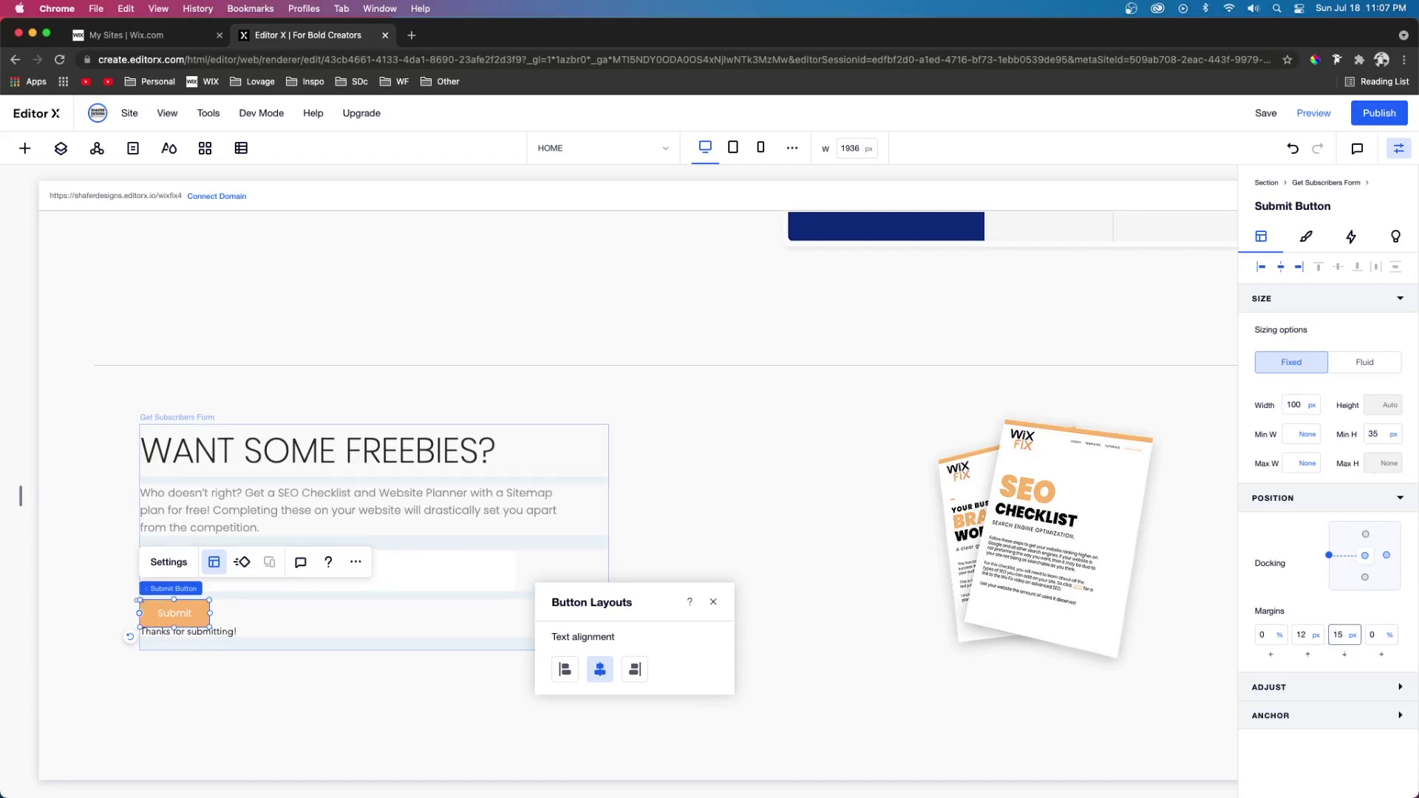
type("15")
key("Return")
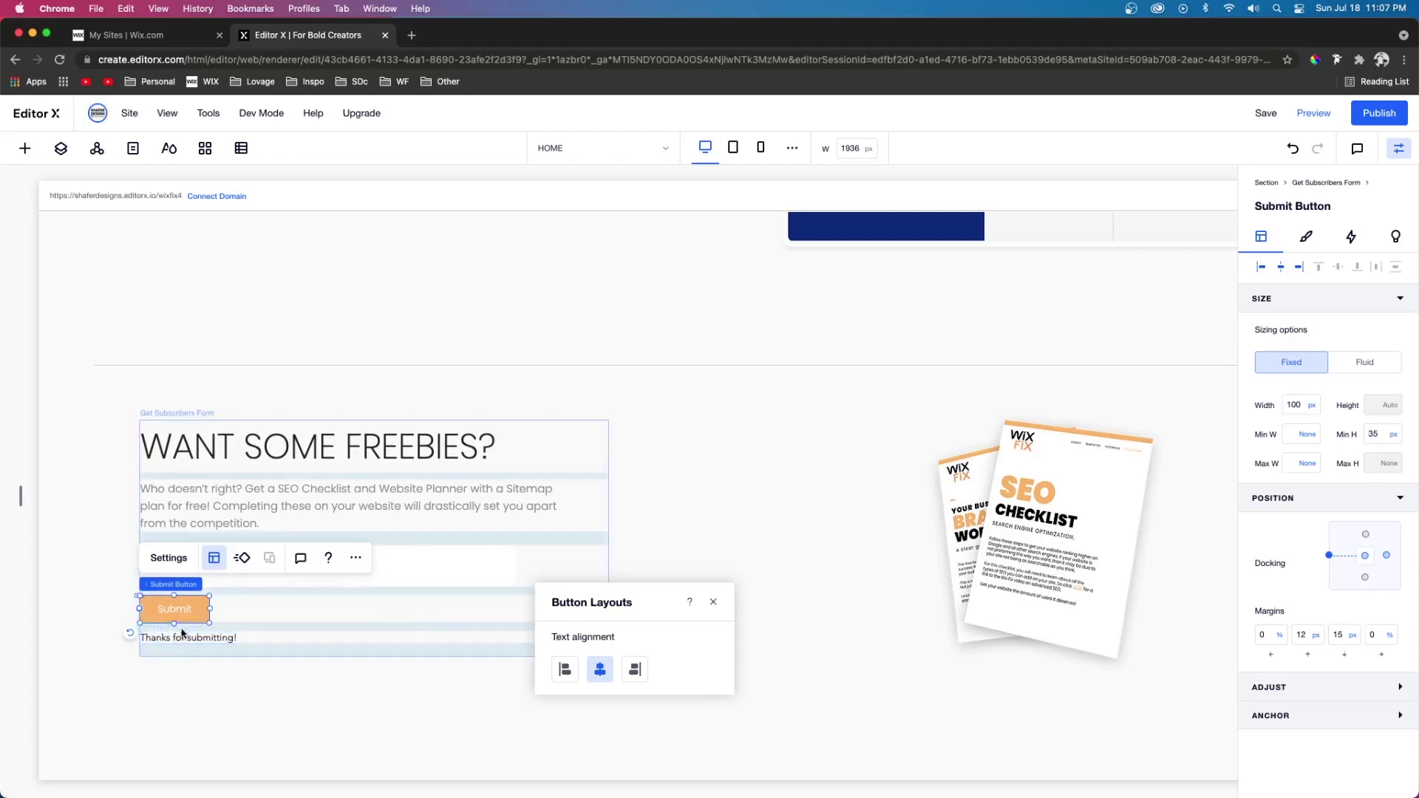
- Set the bottom margin of the form's "Thanks for submitting!" success message to 0 px
left_click(297, 639)
left_click(1344, 636)
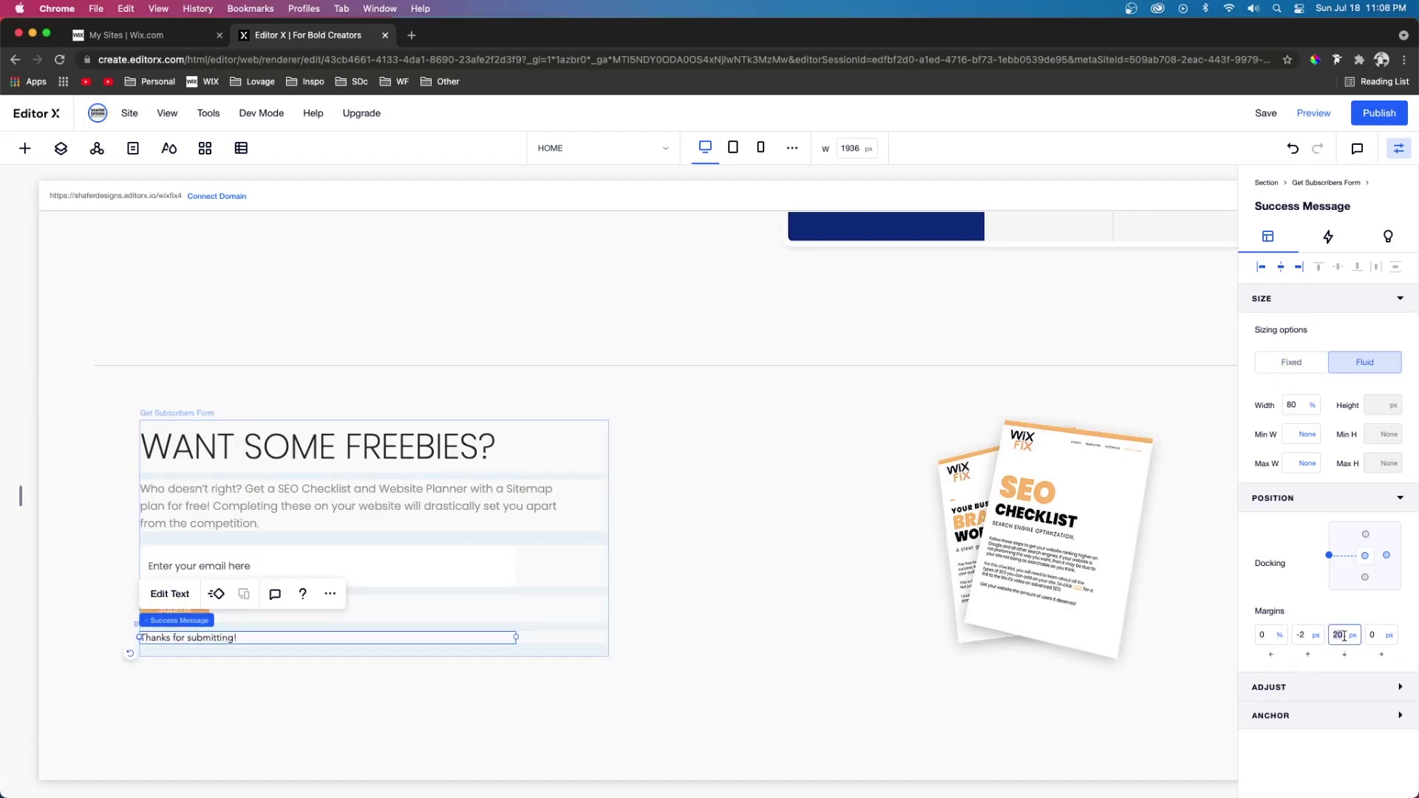
type("0")
key("Return")
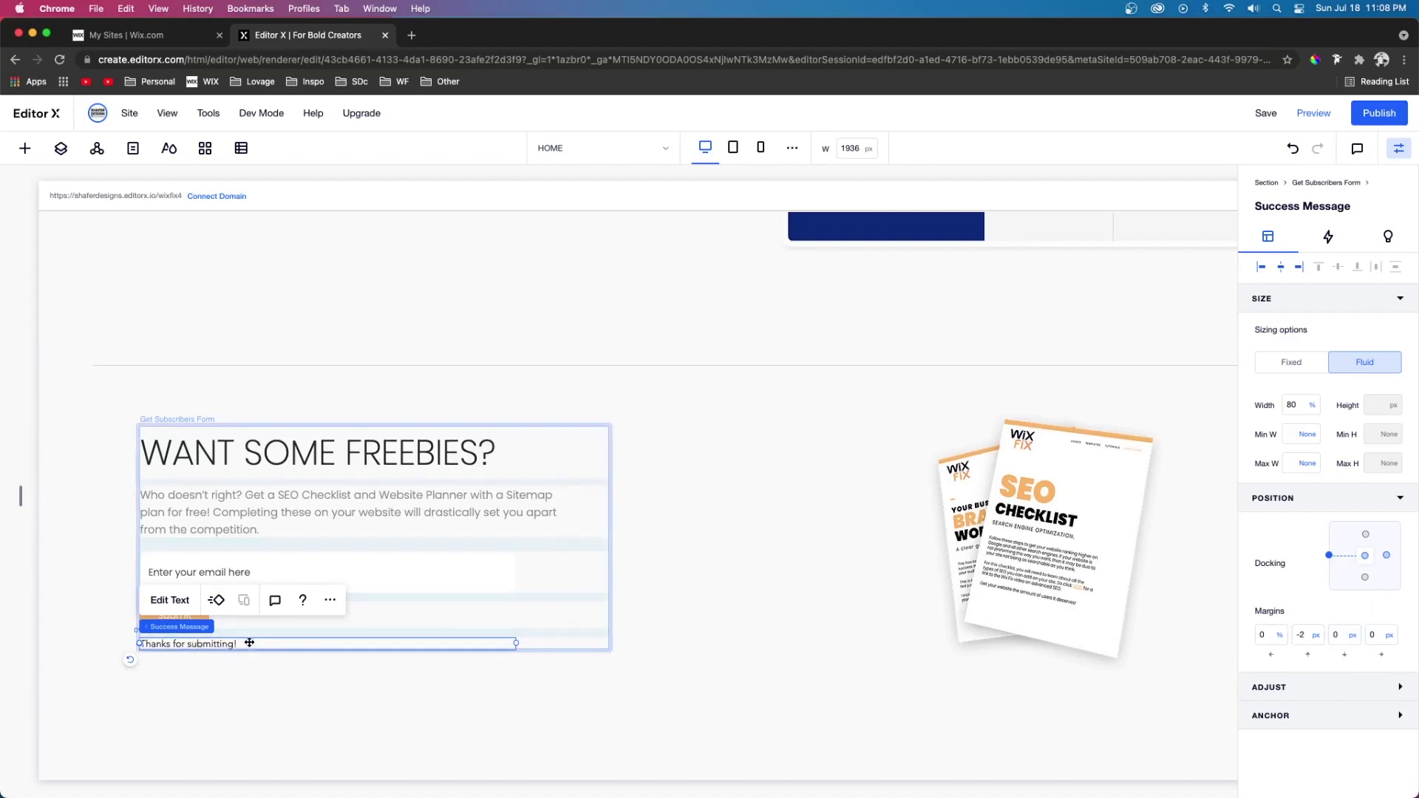
- Set the success message's font to Poppins Light and append "Download your Freebies here!" to its text
double_click(249, 645)
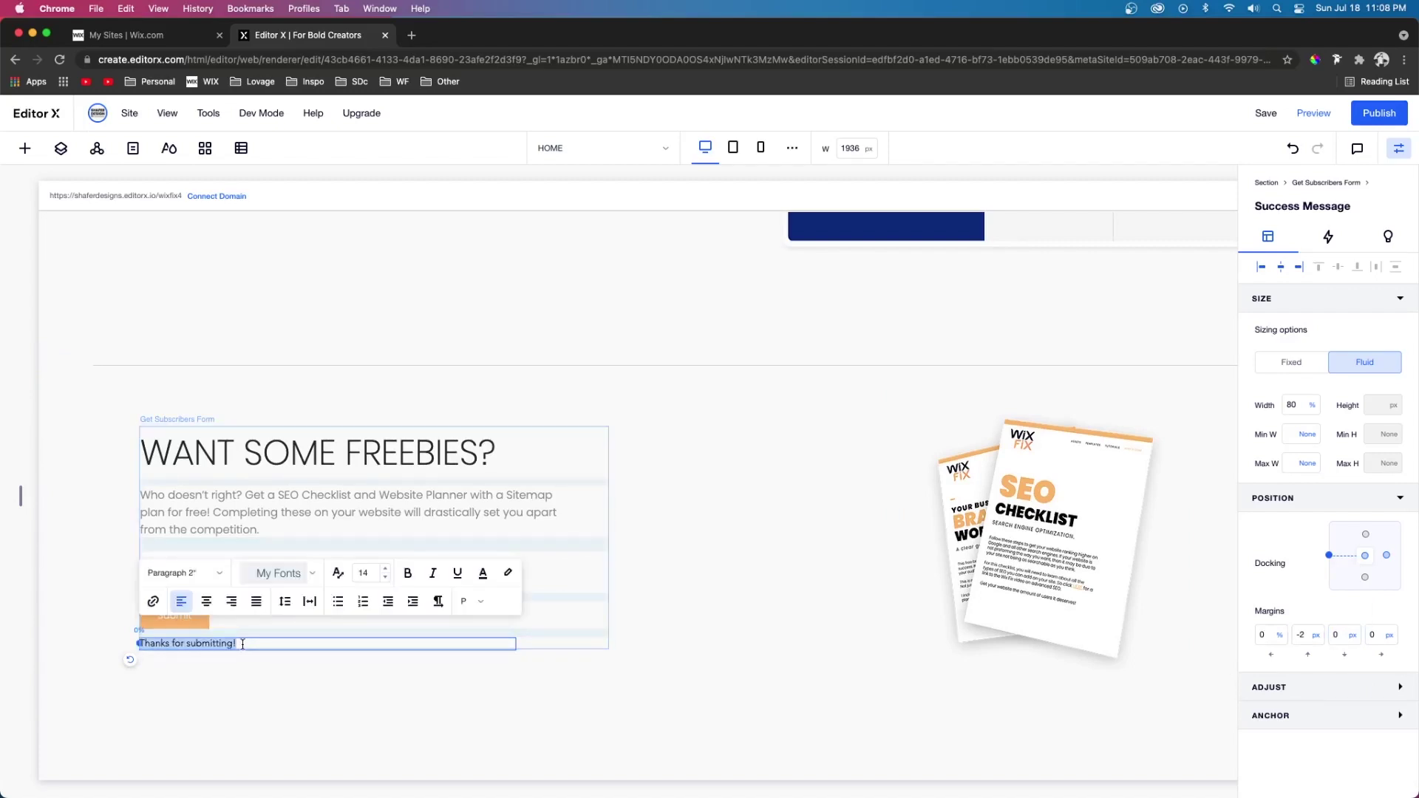
left_click(275, 573)
type("pop")
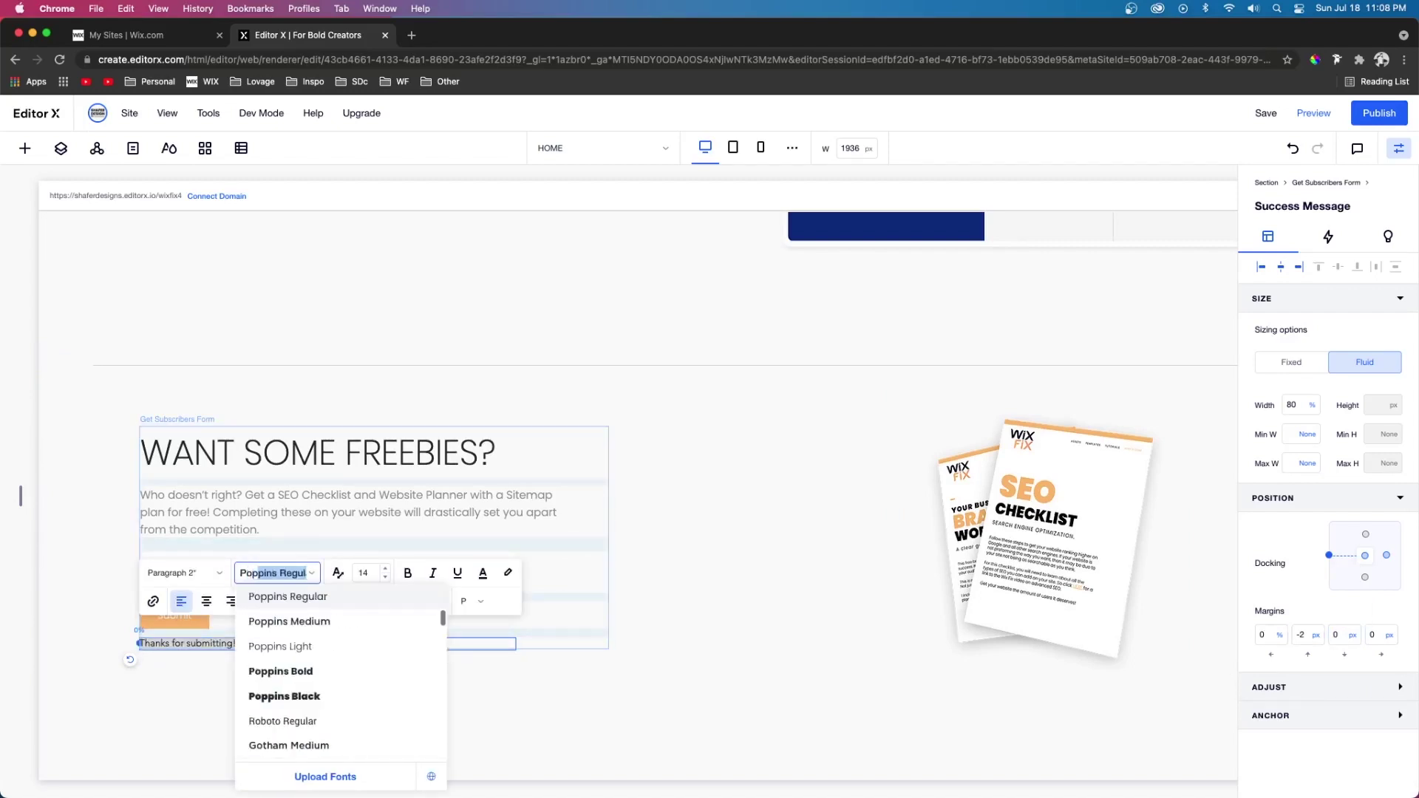
left_click(289, 643)
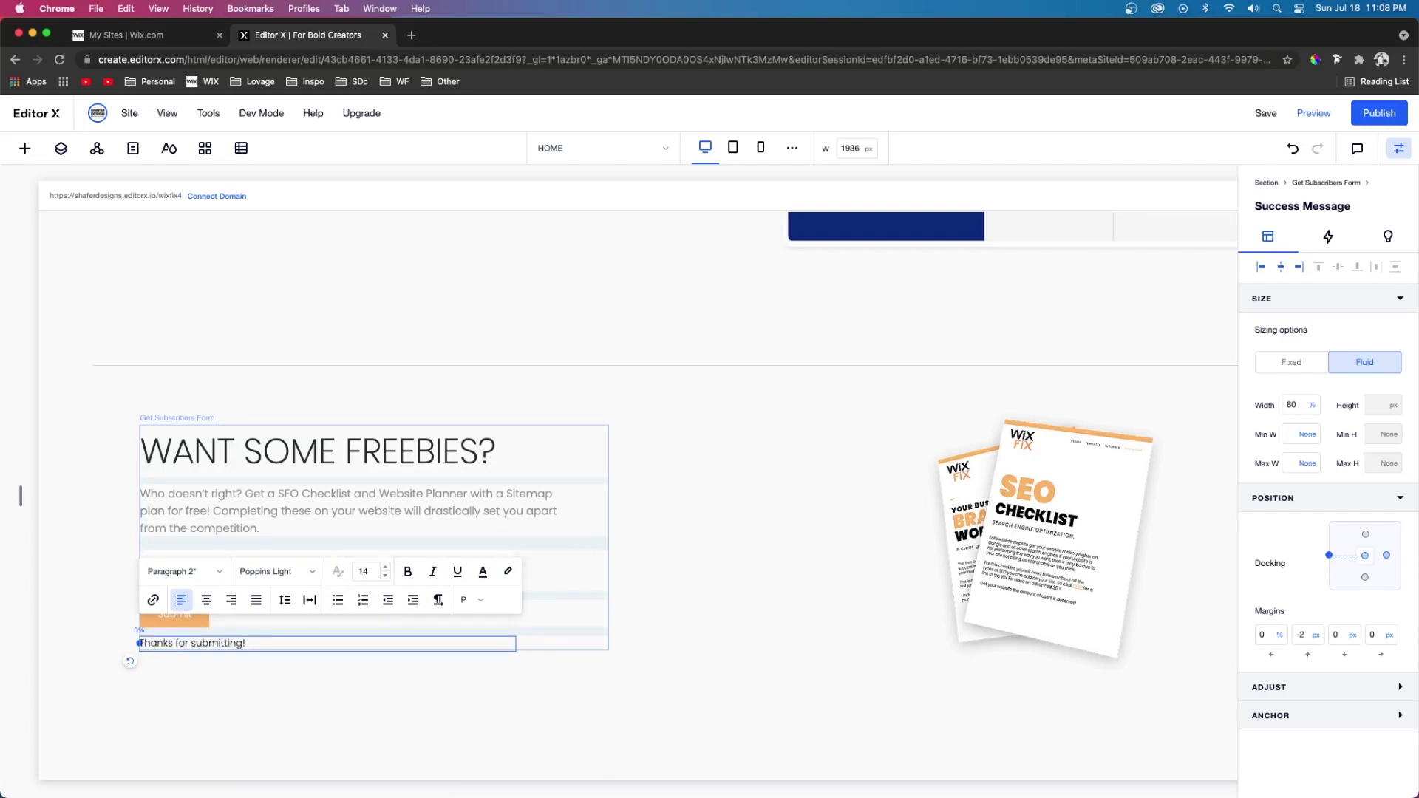
type("Download your Freebies here!")
- Turn the word "here" in the success message into a link and colour it with the theme orange
key("Left")
key("alt+shift+Left")
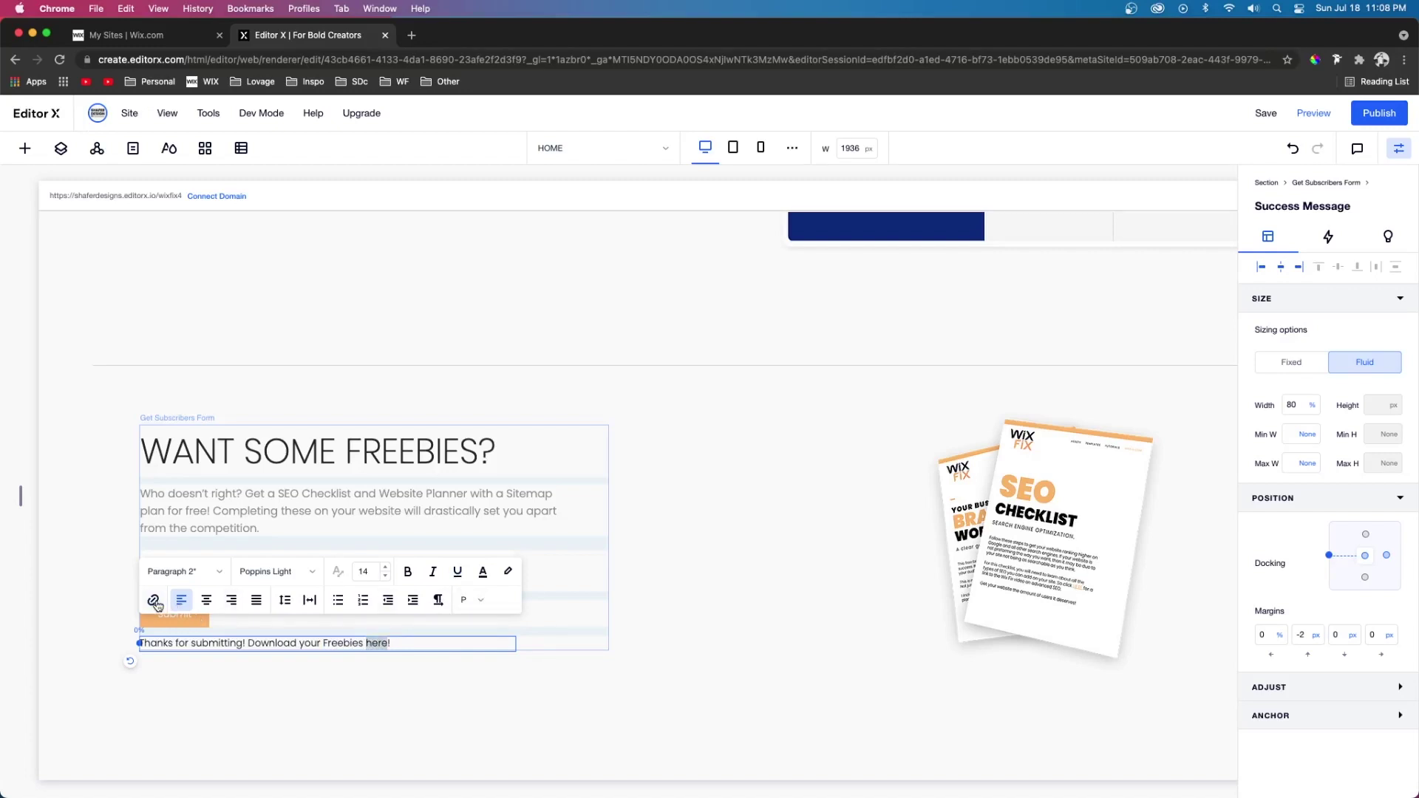
left_click(153, 599)
left_click(585, 406)
key("Return")
left_click(483, 572)
left_click(459, 587)
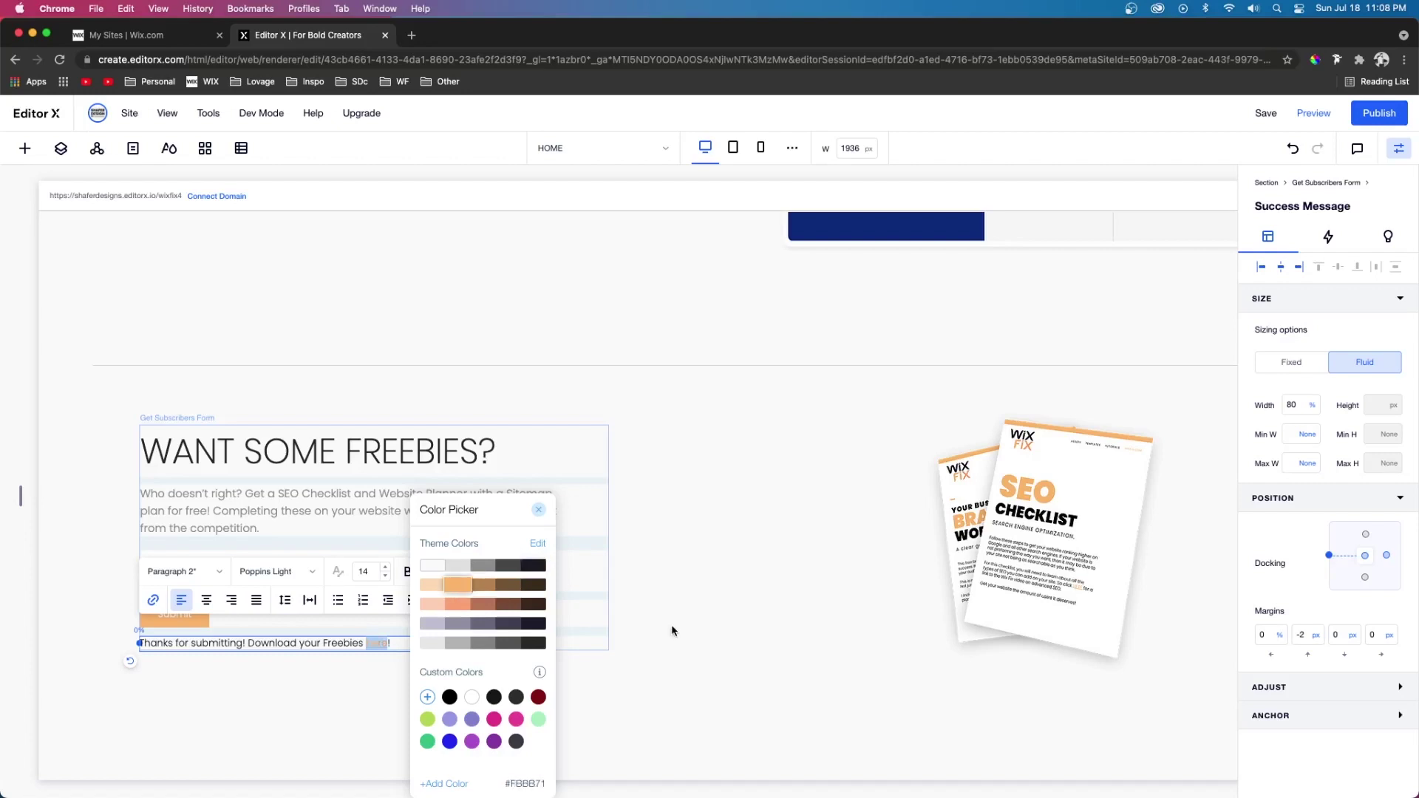
- Round all corners of the Submit button with a 10 px radius
left_click(173, 616)
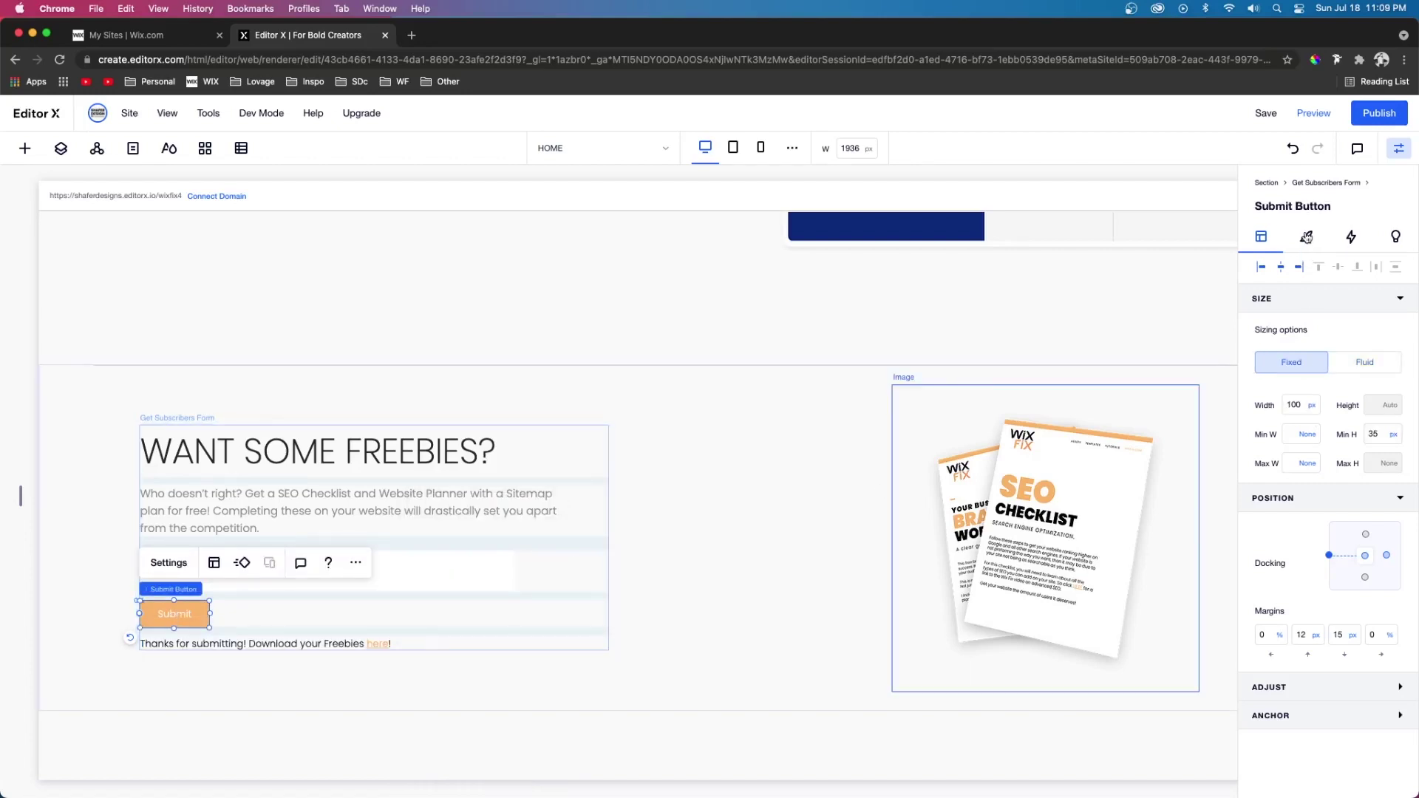
left_click(1307, 237)
left_click(1255, 367)
left_click(1307, 352)
type("10")
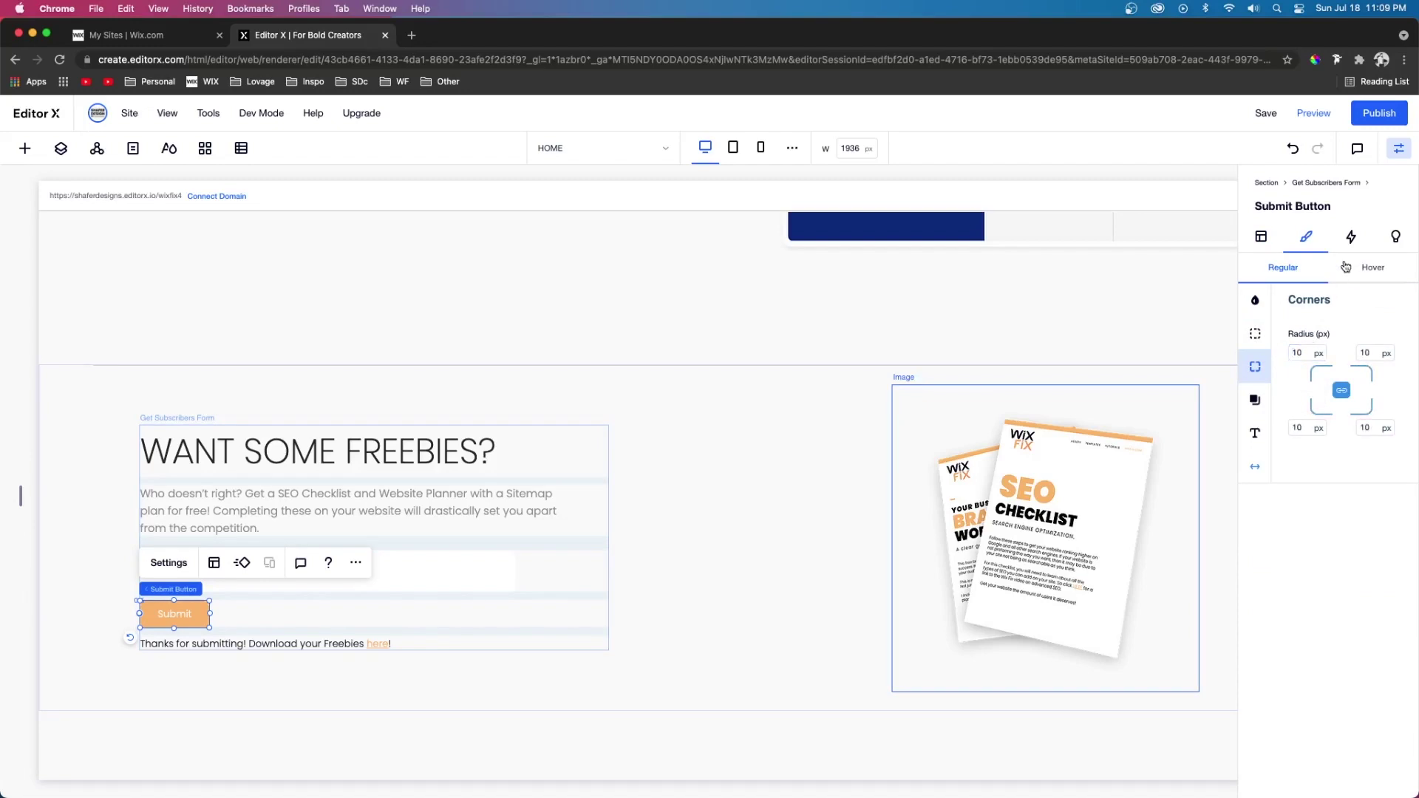
- Fill the Submit button's Hover state with the salmon theme colour at 100% opacity
left_click(1372, 268)
left_click(1303, 361)
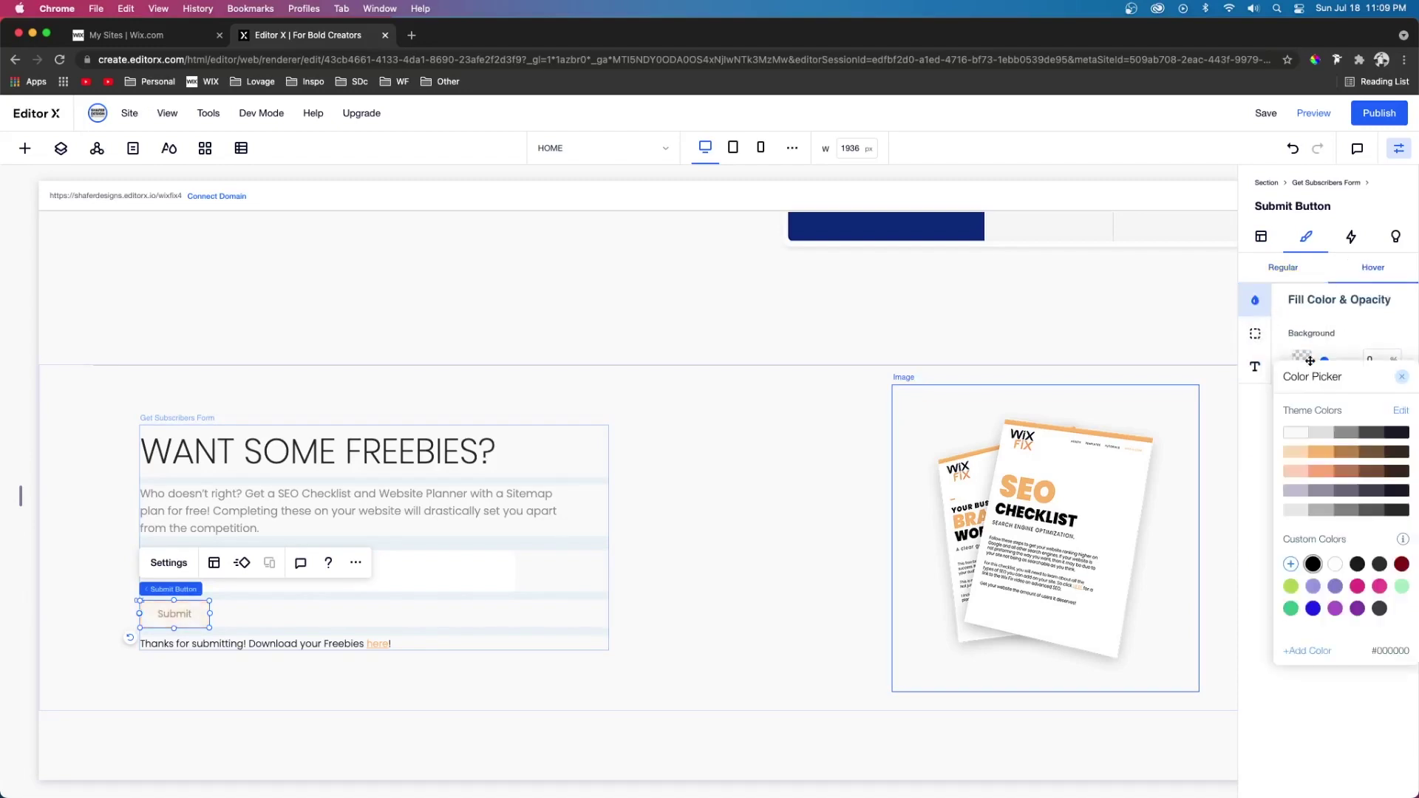
left_click(1327, 473)
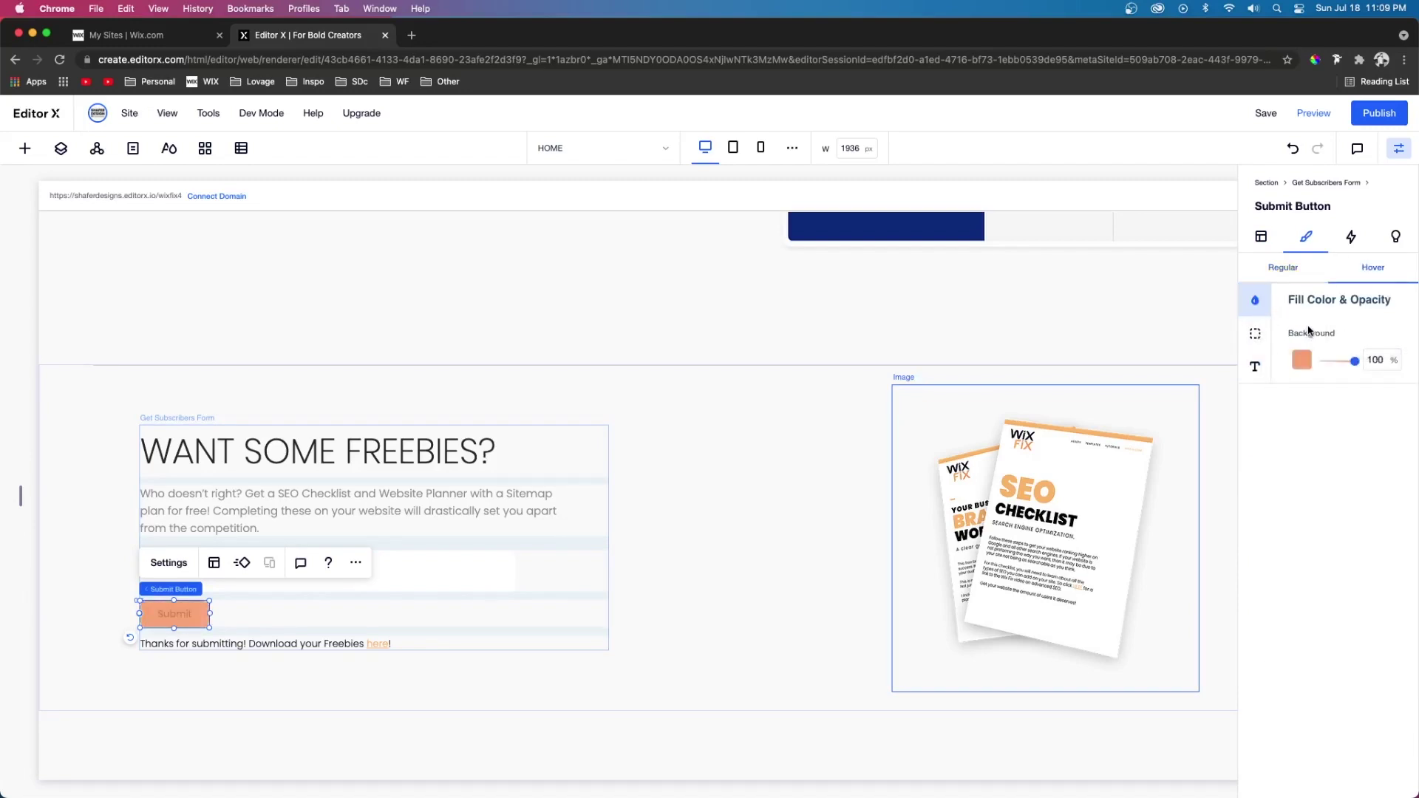
left_click(772, 561)
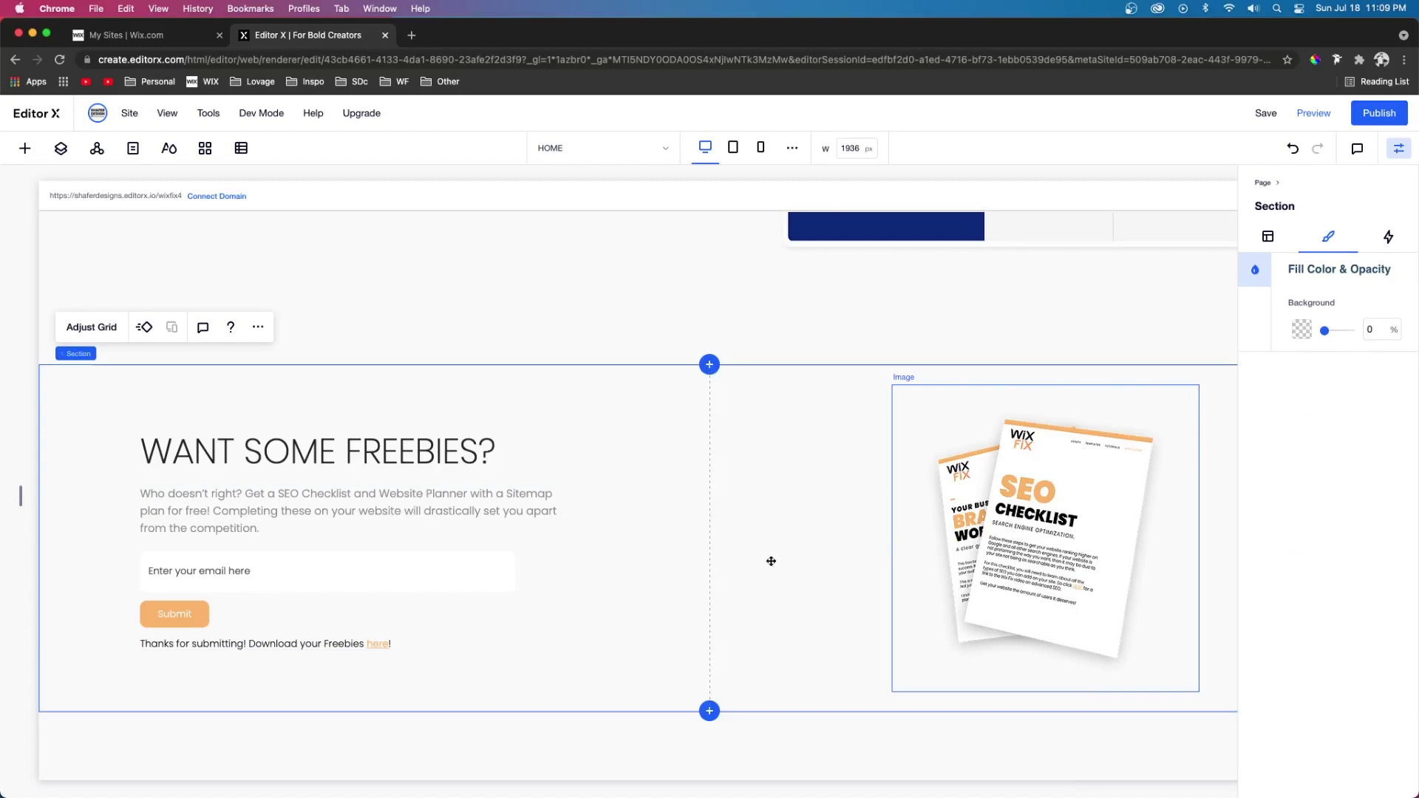
- Increase the minimum height of the footer below the freebies section
left_click(673, 759)
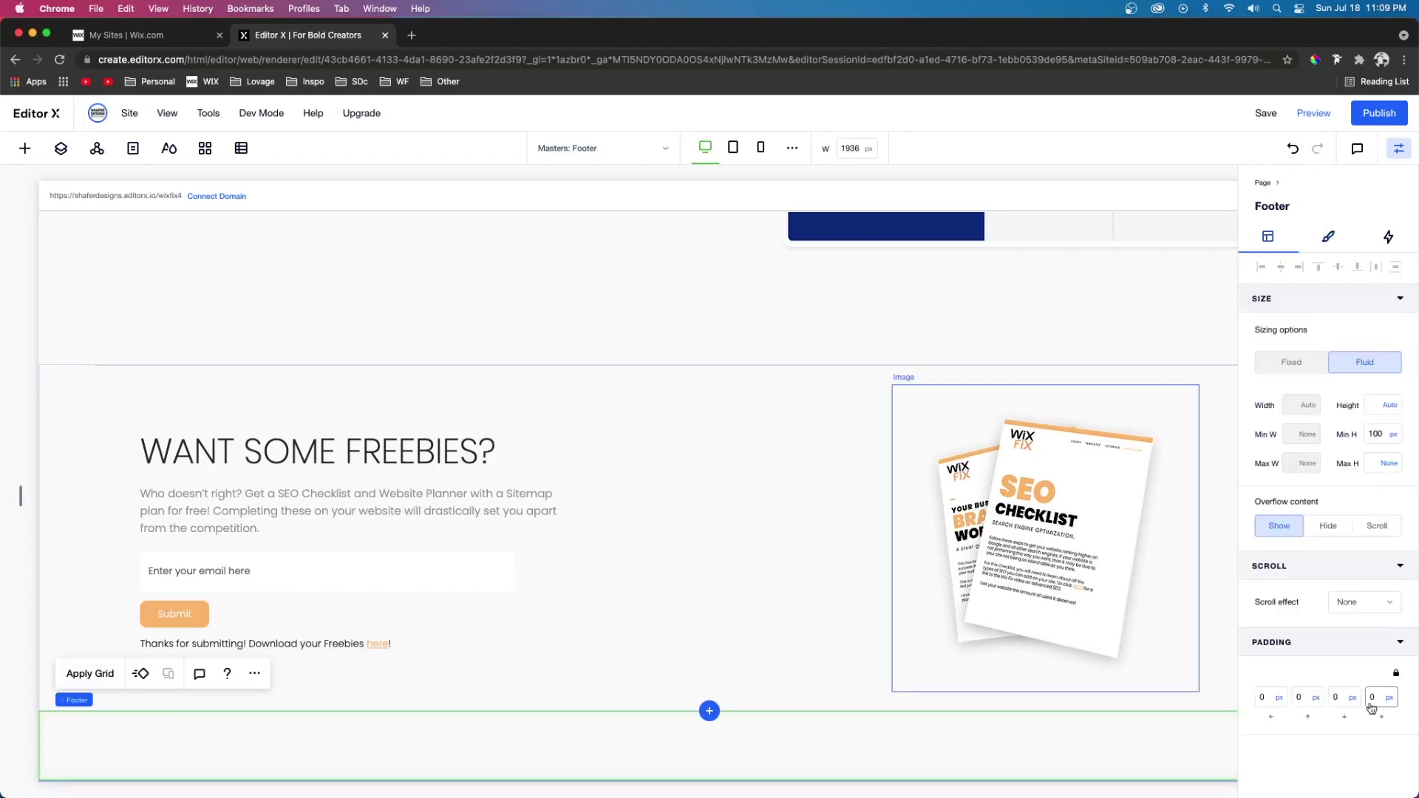
left_click(1384, 434)
key("Return")
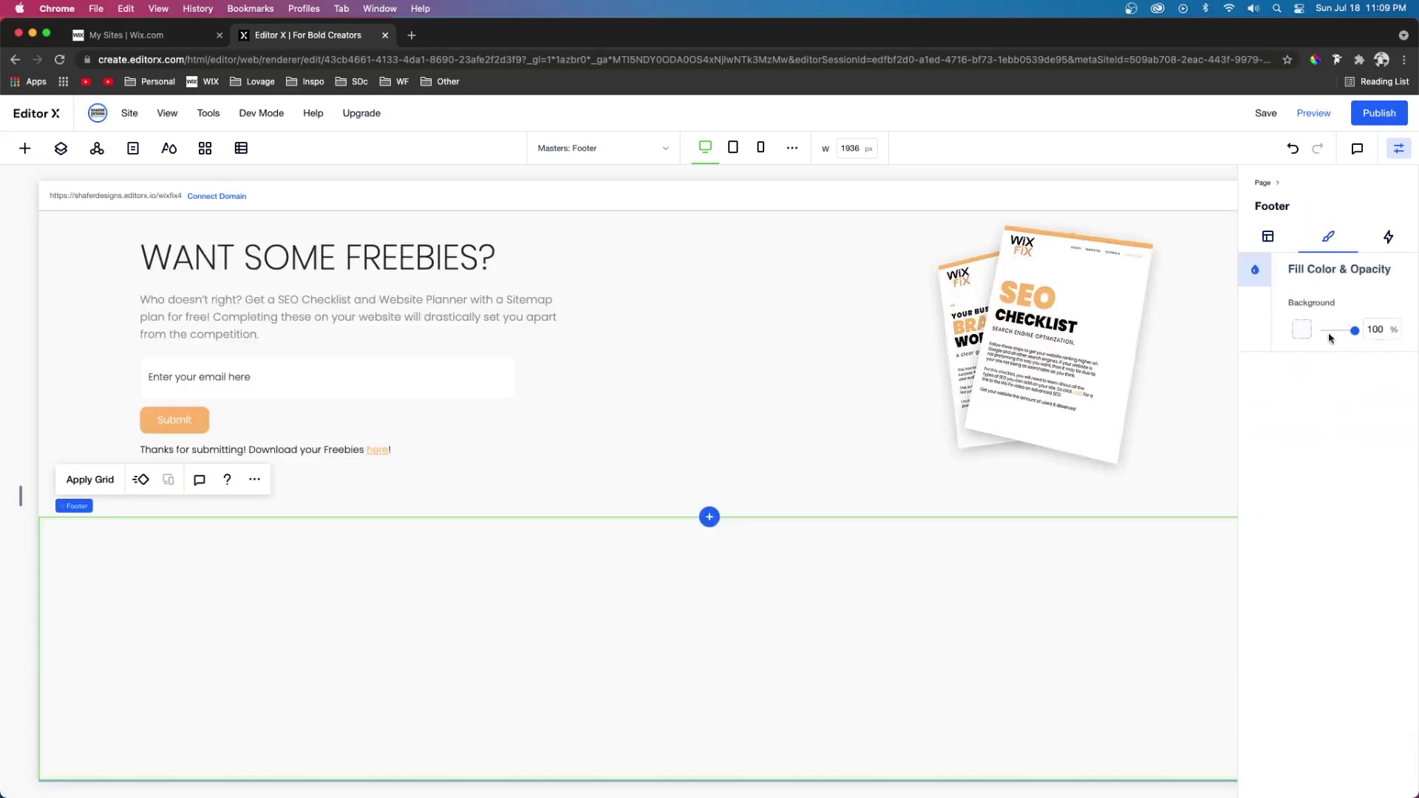
- Fill the footer background with the dark navy theme colour and apply a 3x1 grid to it
left_click(1301, 328)
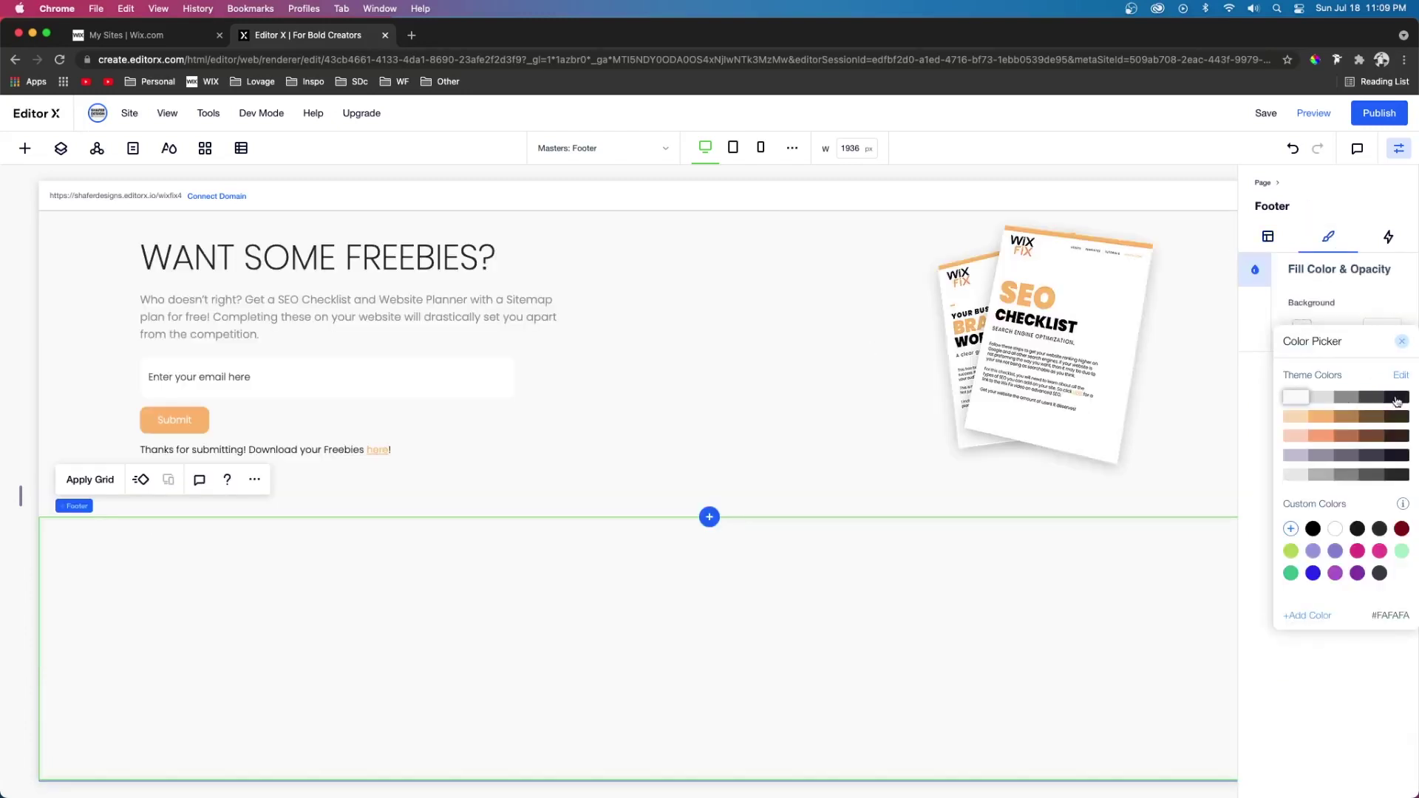
left_click(1398, 455)
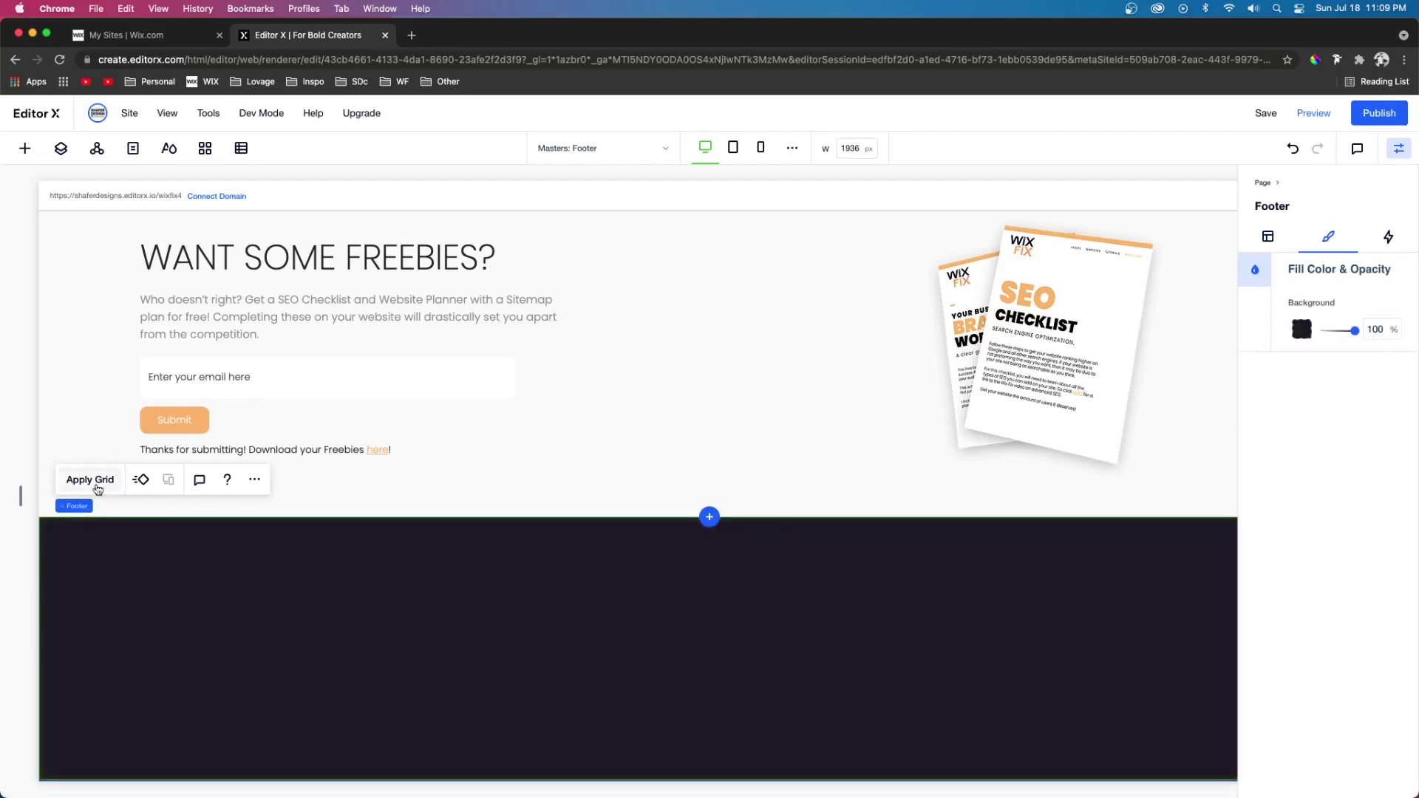
left_click(97, 485)
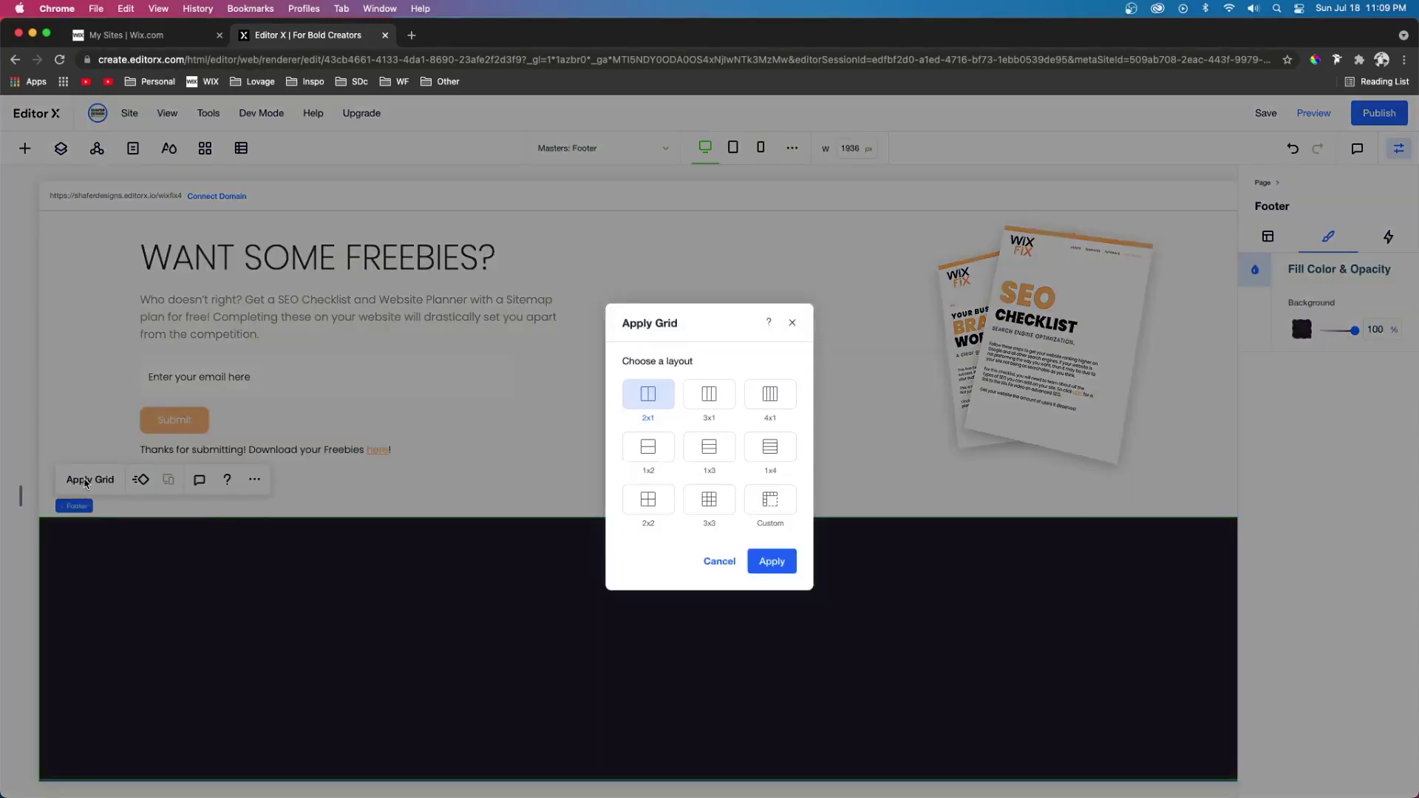
left_click(720, 397)
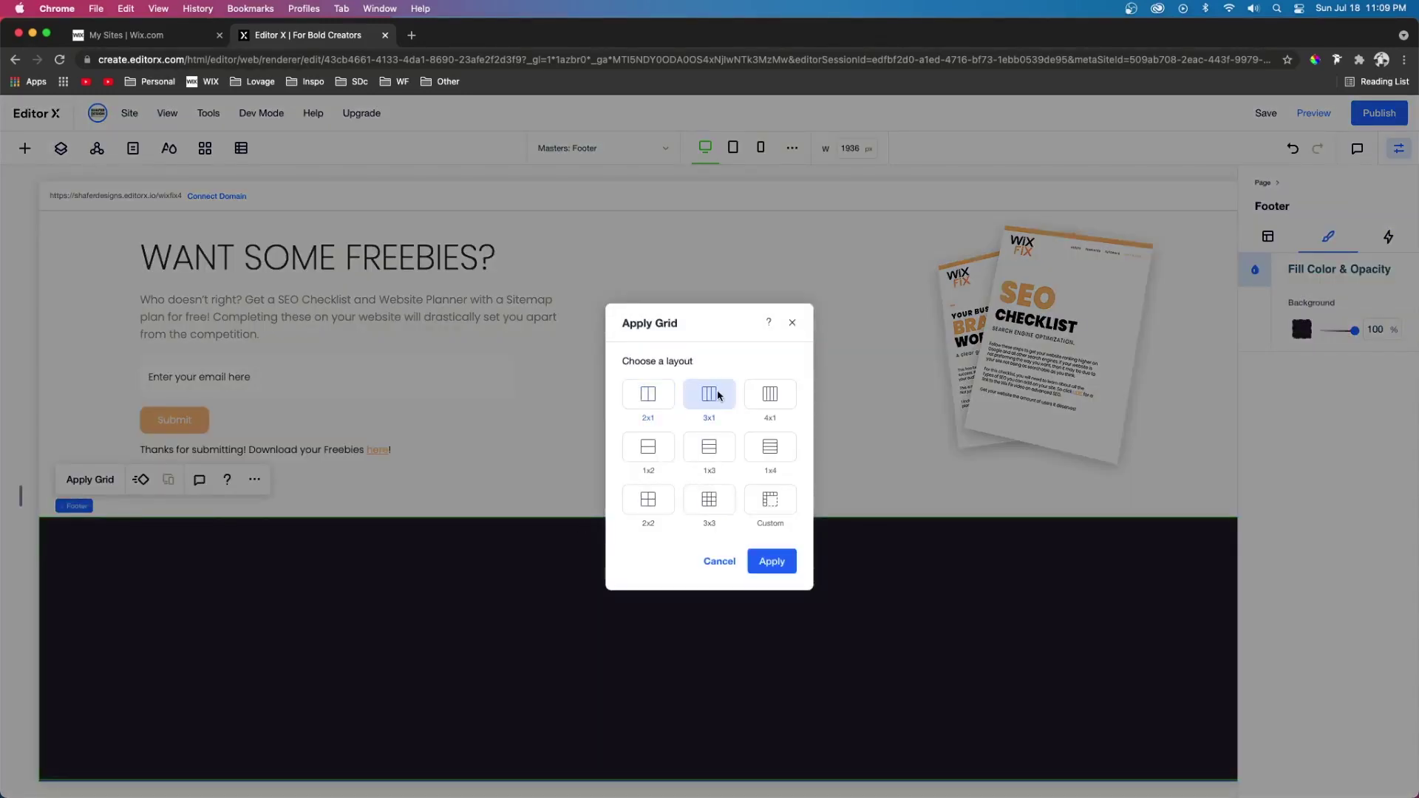
left_click(773, 565)
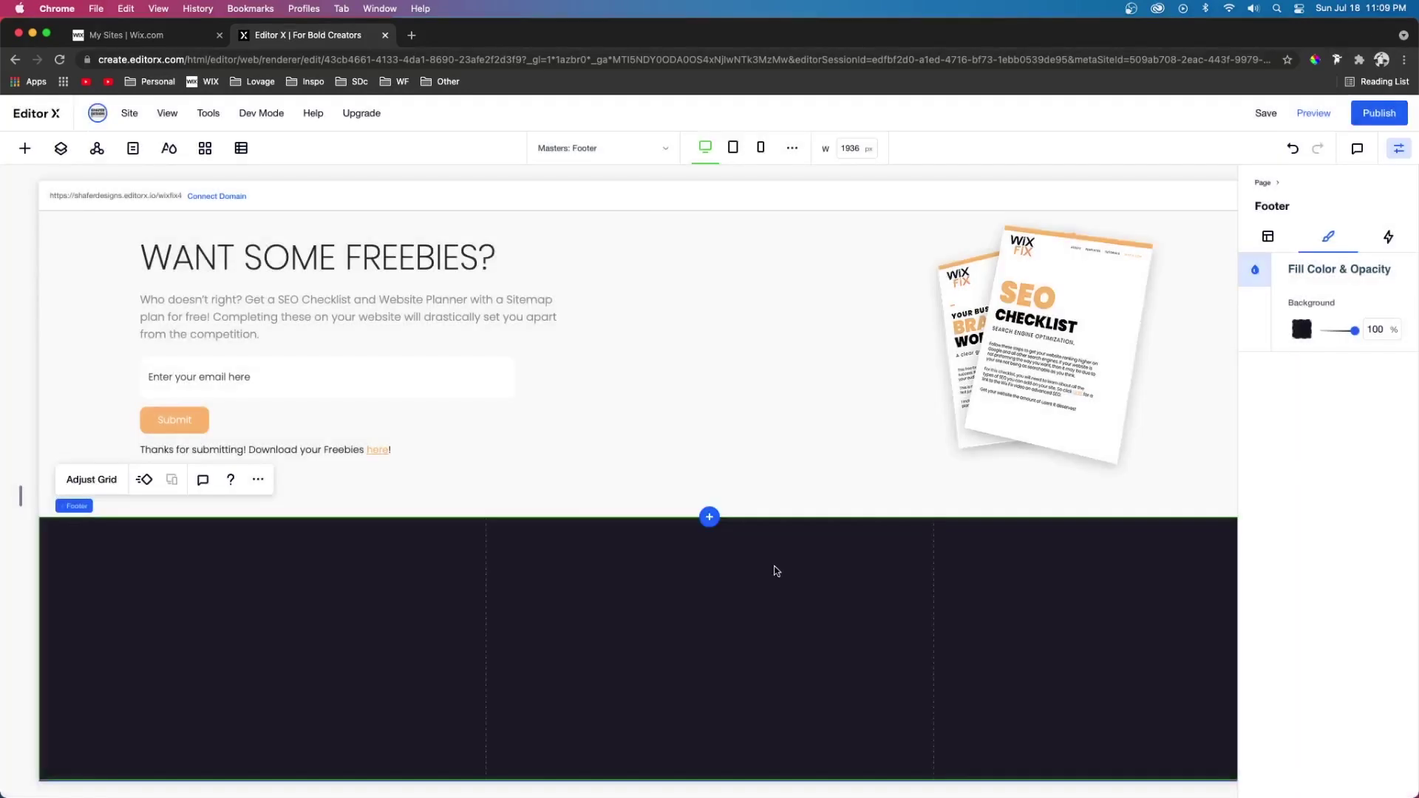
- Set the footer's padding to 80 px on both sides and 40 px at the top and bottom
left_click(1267, 699)
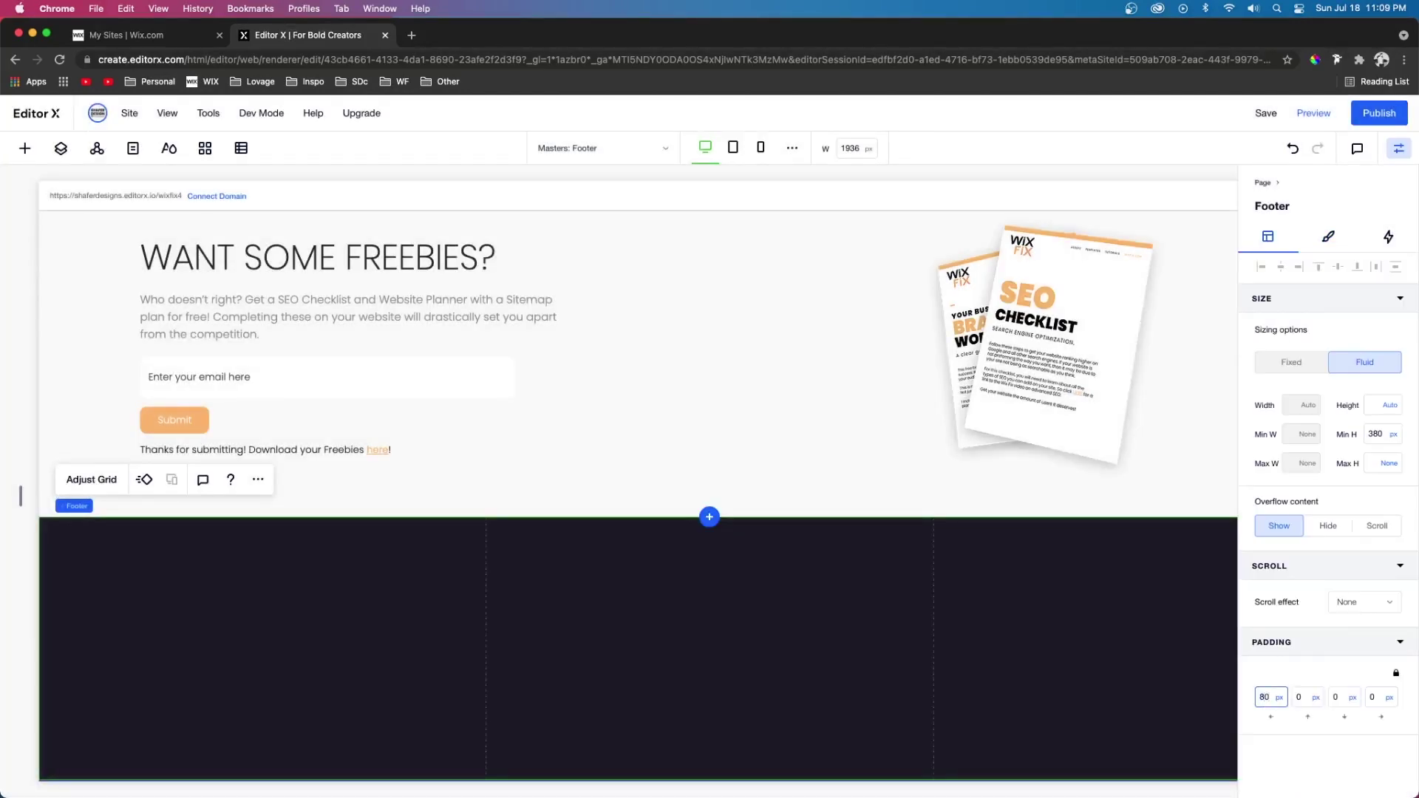
left_click(1304, 697)
type("4")
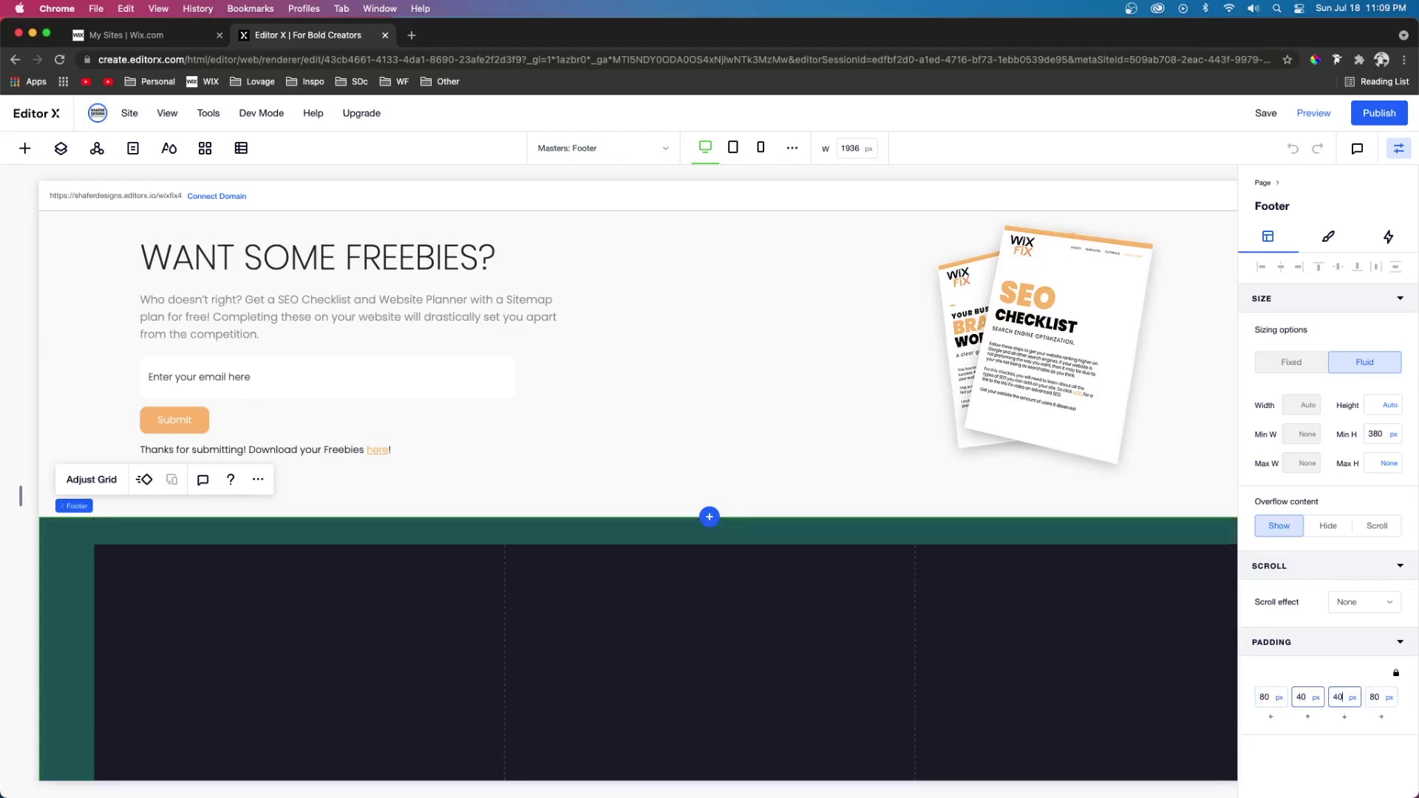
- Add the light Wix Fix logo from the site files to the footer and shrink it to about 17.3% width
left_click(24, 148)
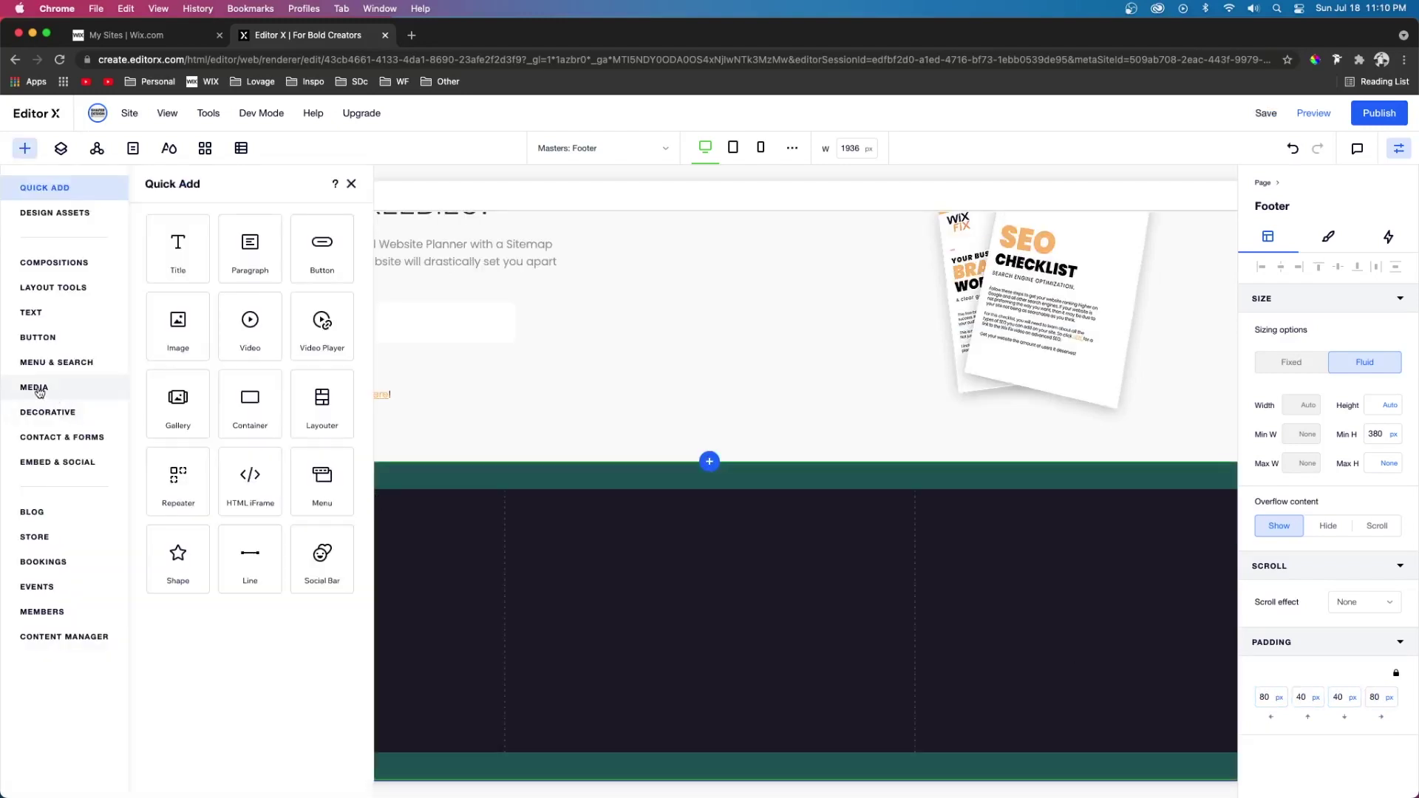
mouse_move(114, 399)
left_click_drag(376, 363, 613, 605)
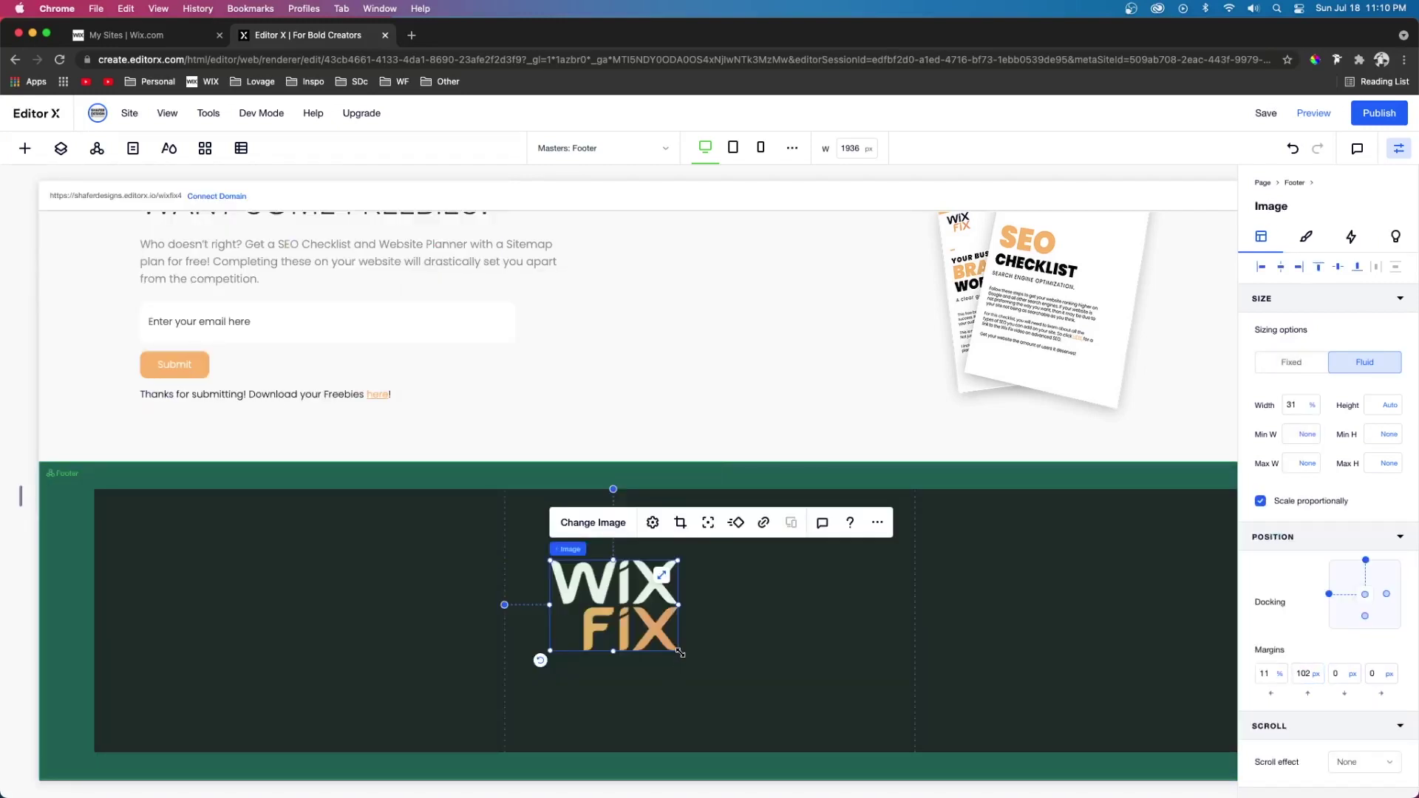
left_click_drag(678, 653, 622, 611)
- Give the logo a minimum width of 80 px and place it in the upper-left corner of the footer's first column
left_click(1297, 430)
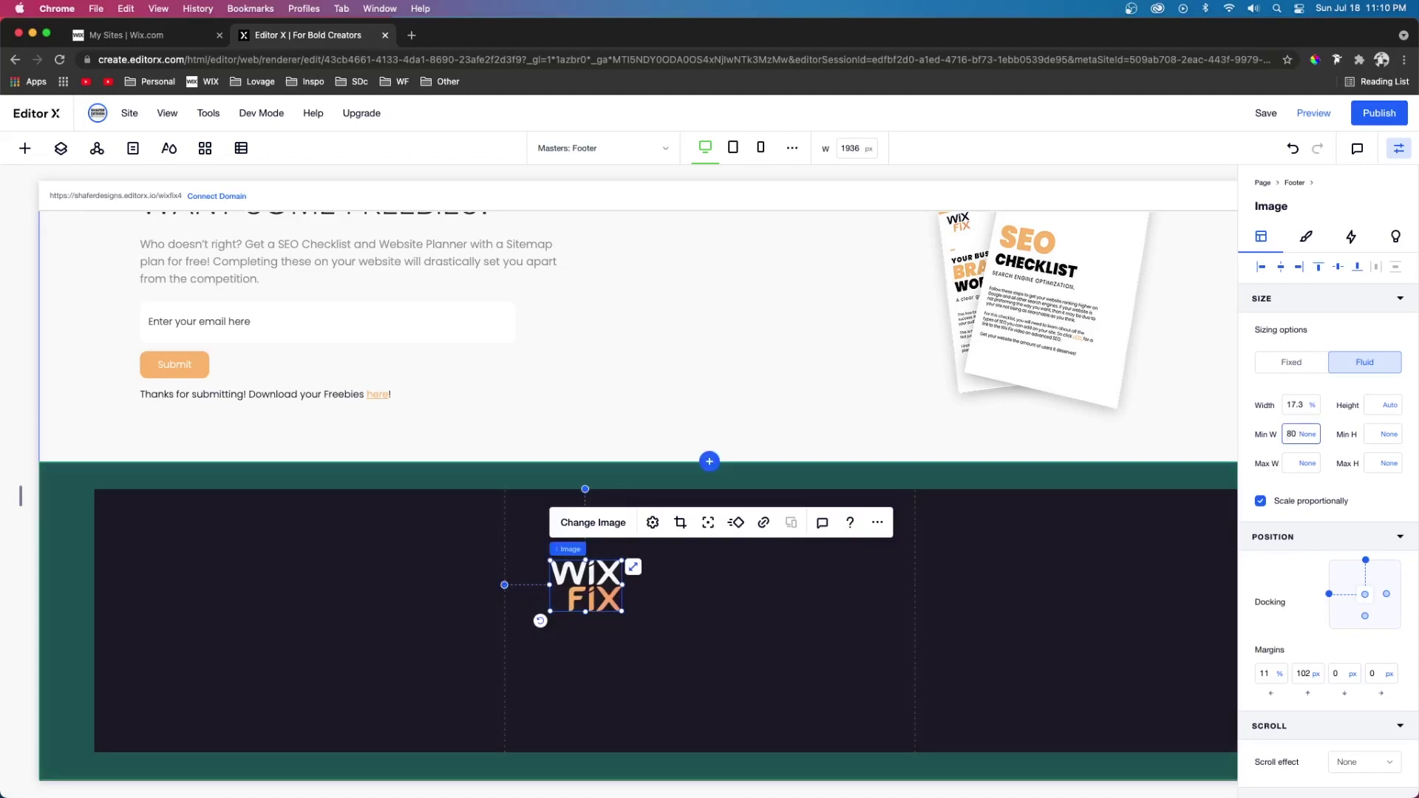
left_click(1291, 462)
left_click_drag(597, 584, 143, 514)
- Copy the "LATEST WIX FIX TEMPLATE" text into the footer below the logo and dock it vertically to the centre
scroll(244, 564, "up", 7)
left_click(323, 377)
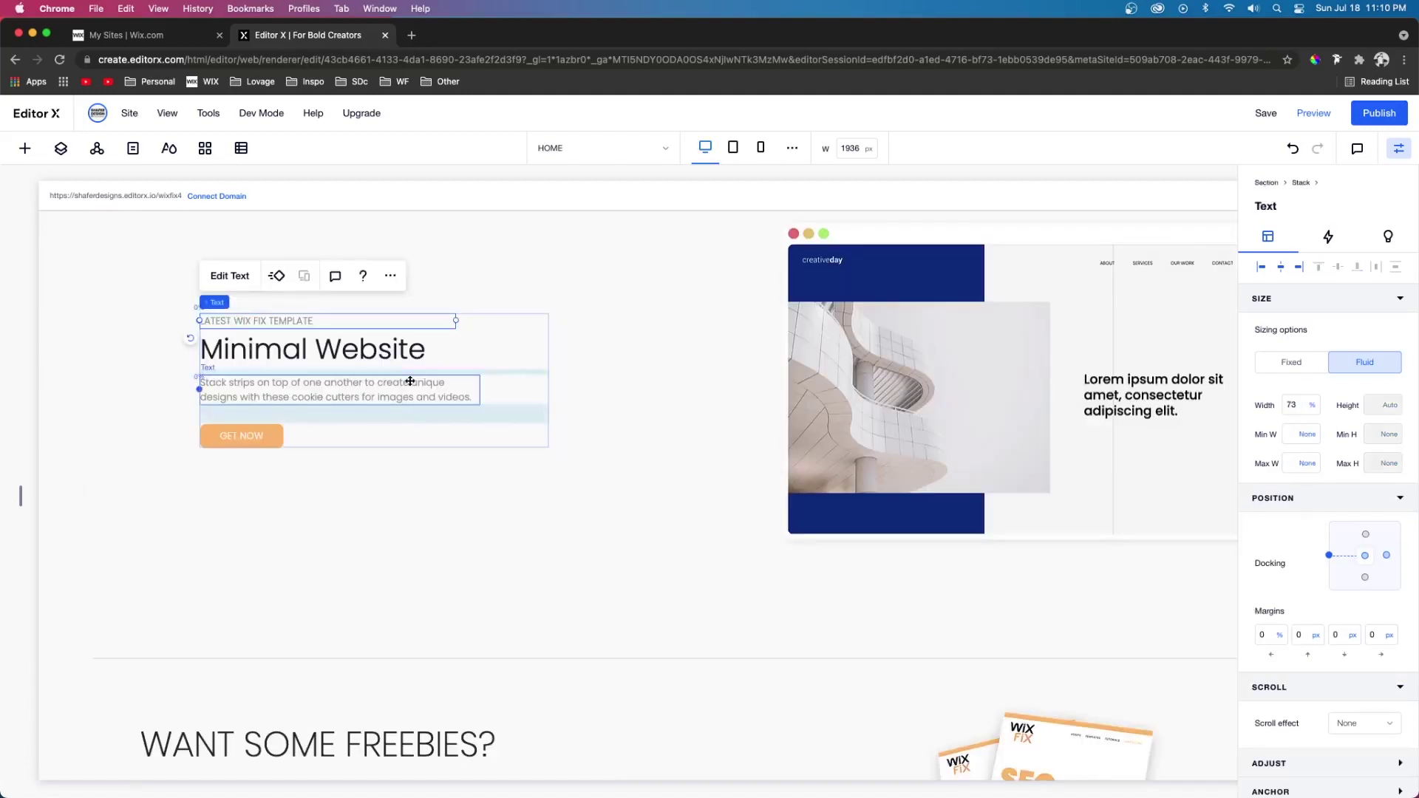
scroll(410, 380, "down", 7)
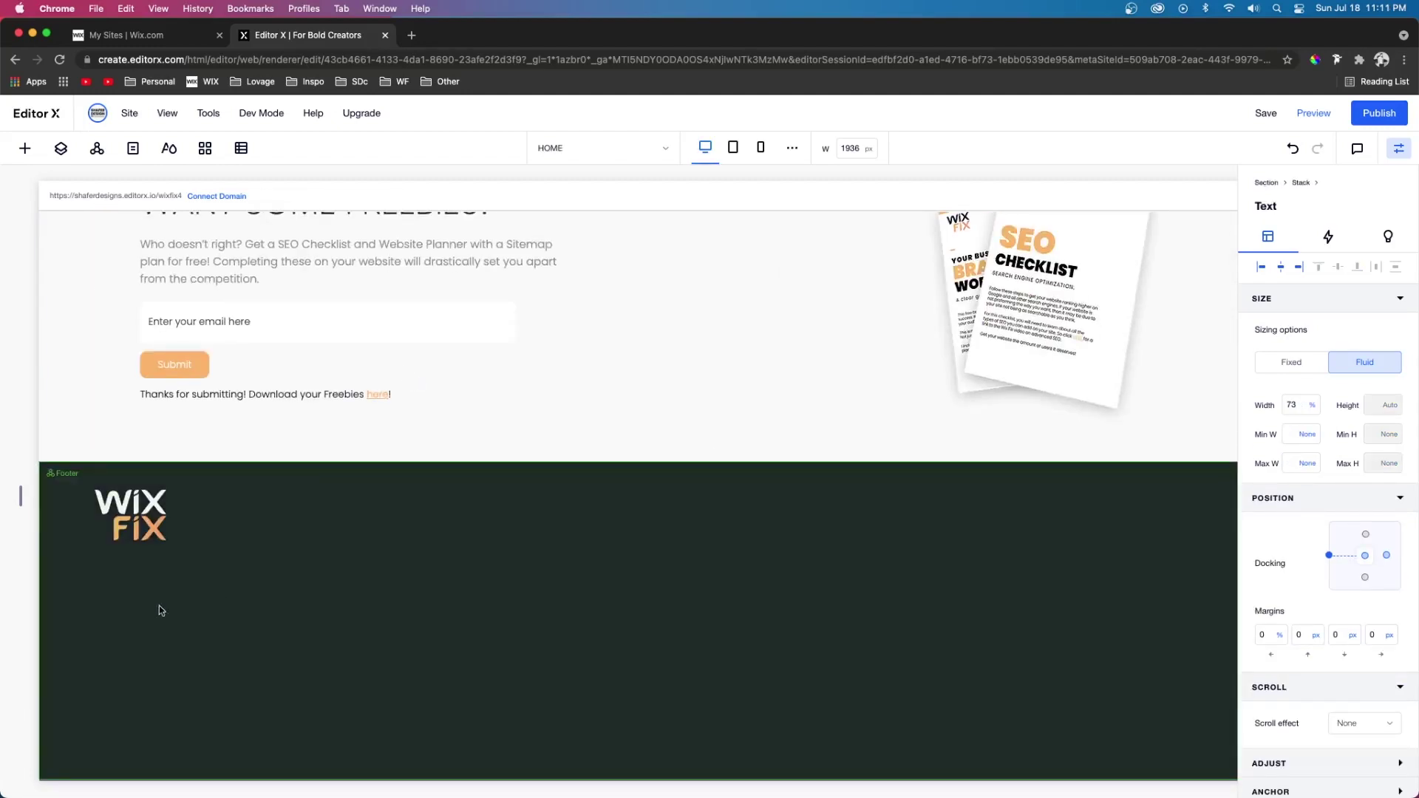
left_click(152, 609)
right_click(152, 608)
mouse_move(189, 305)
left_click(148, 570)
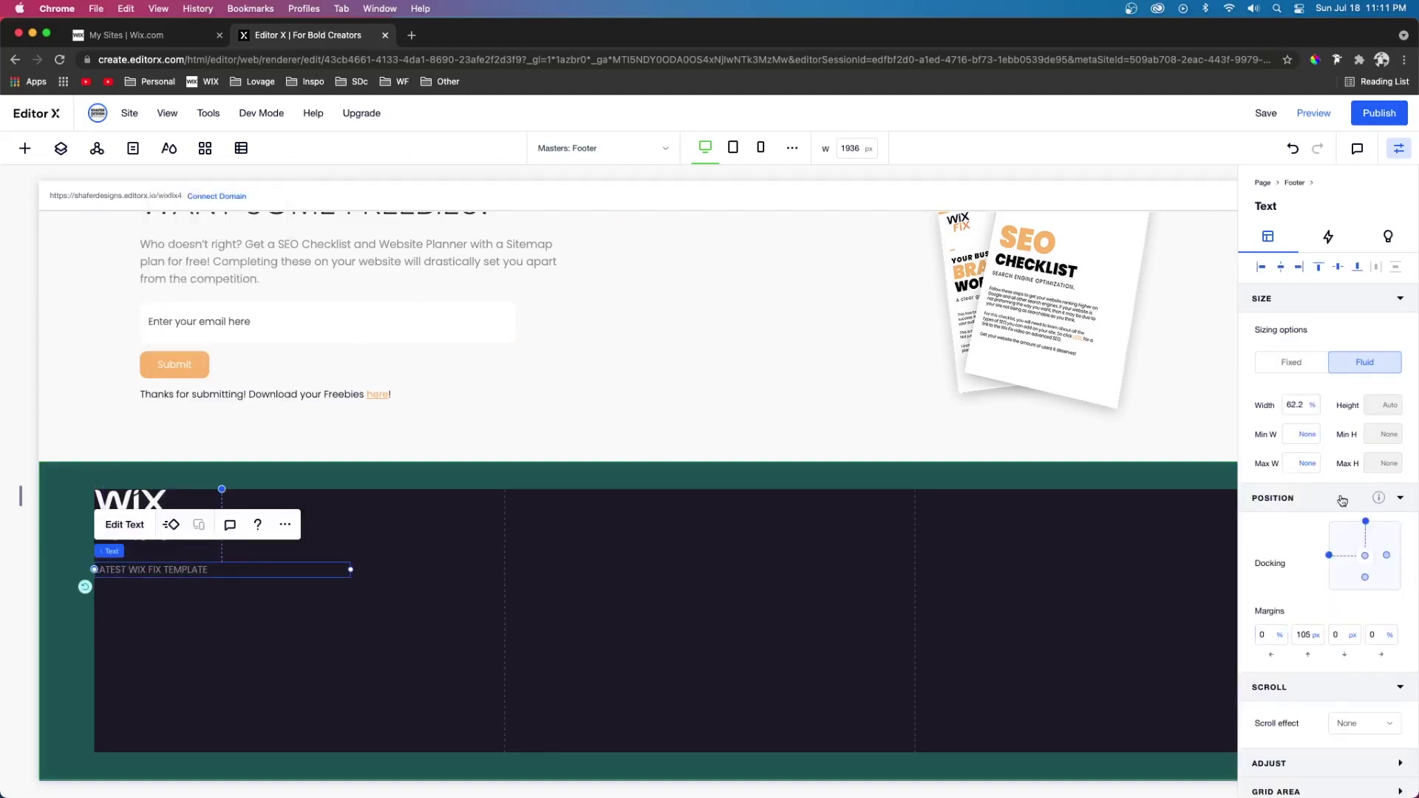
left_click(1367, 522)
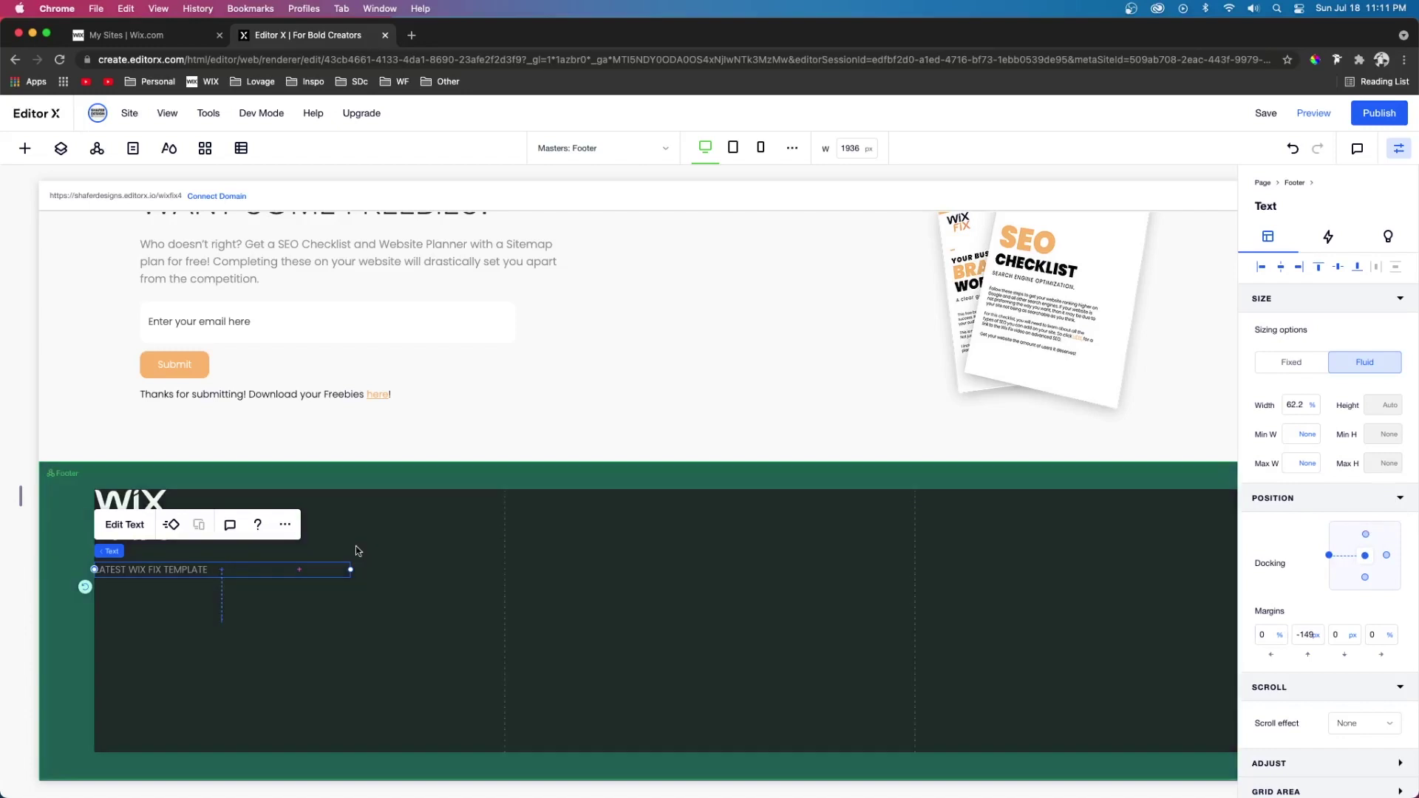
- Replace the copied footer text with "LEARN WIX FAST"
double_click(136, 569)
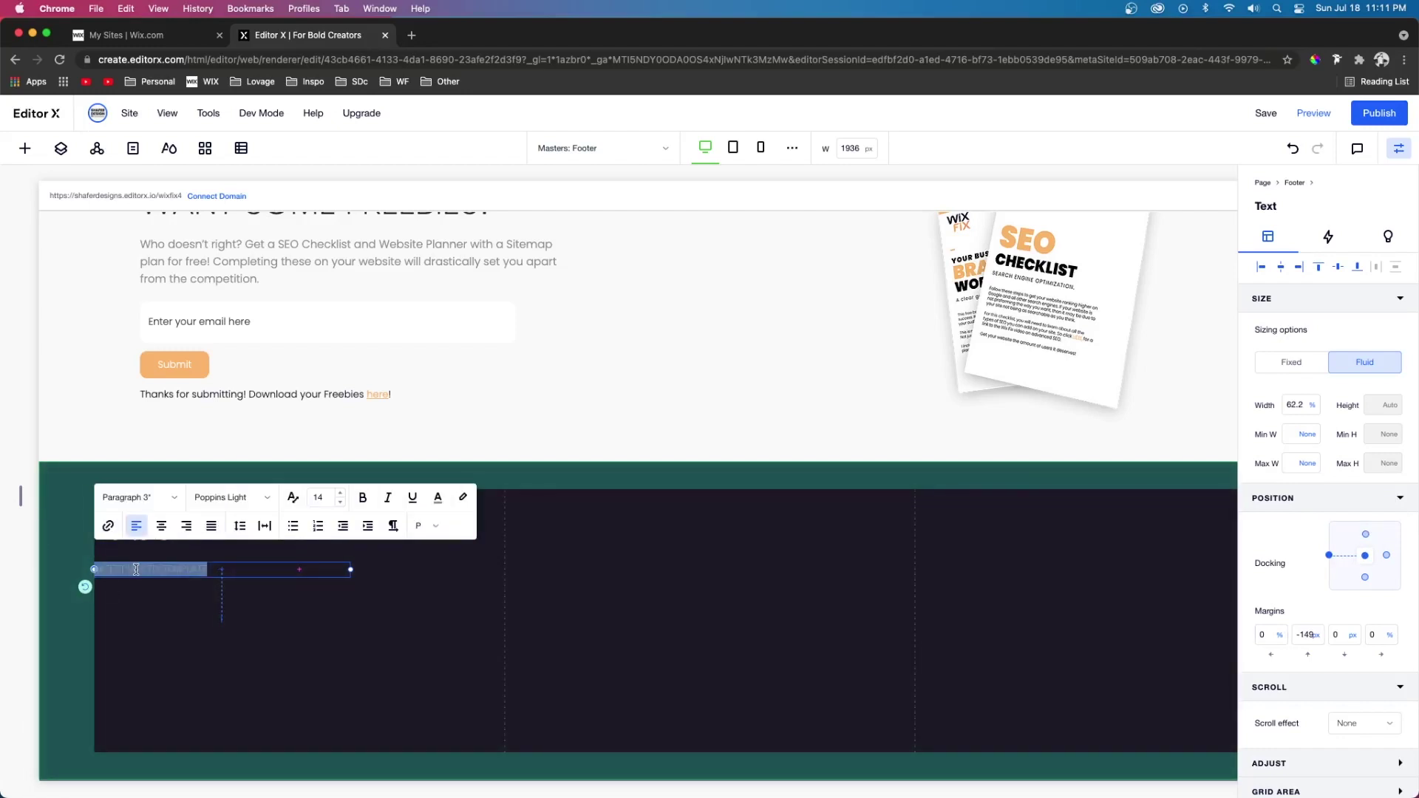
key("BackSpace")
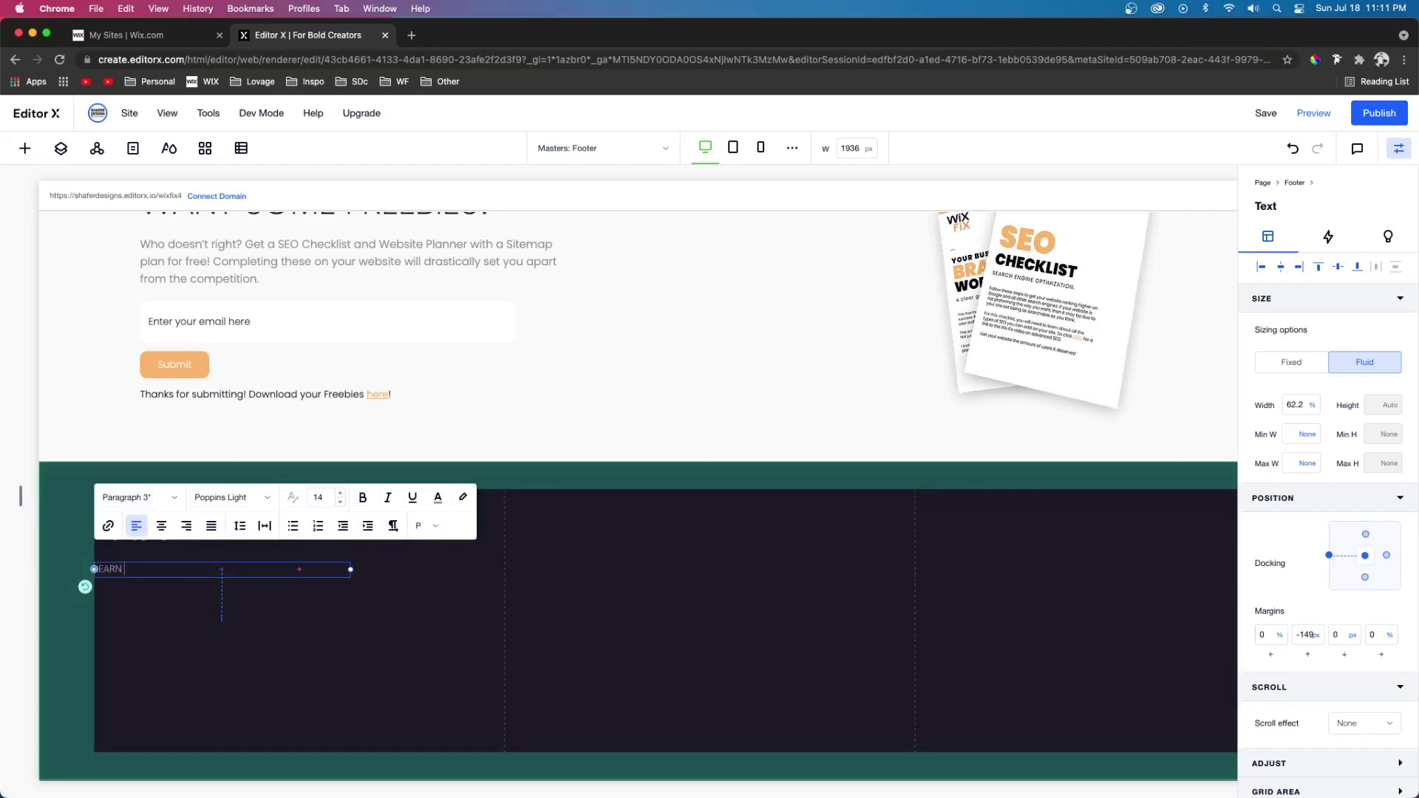
type("LEARN WIX FAST")
left_click(191, 586)
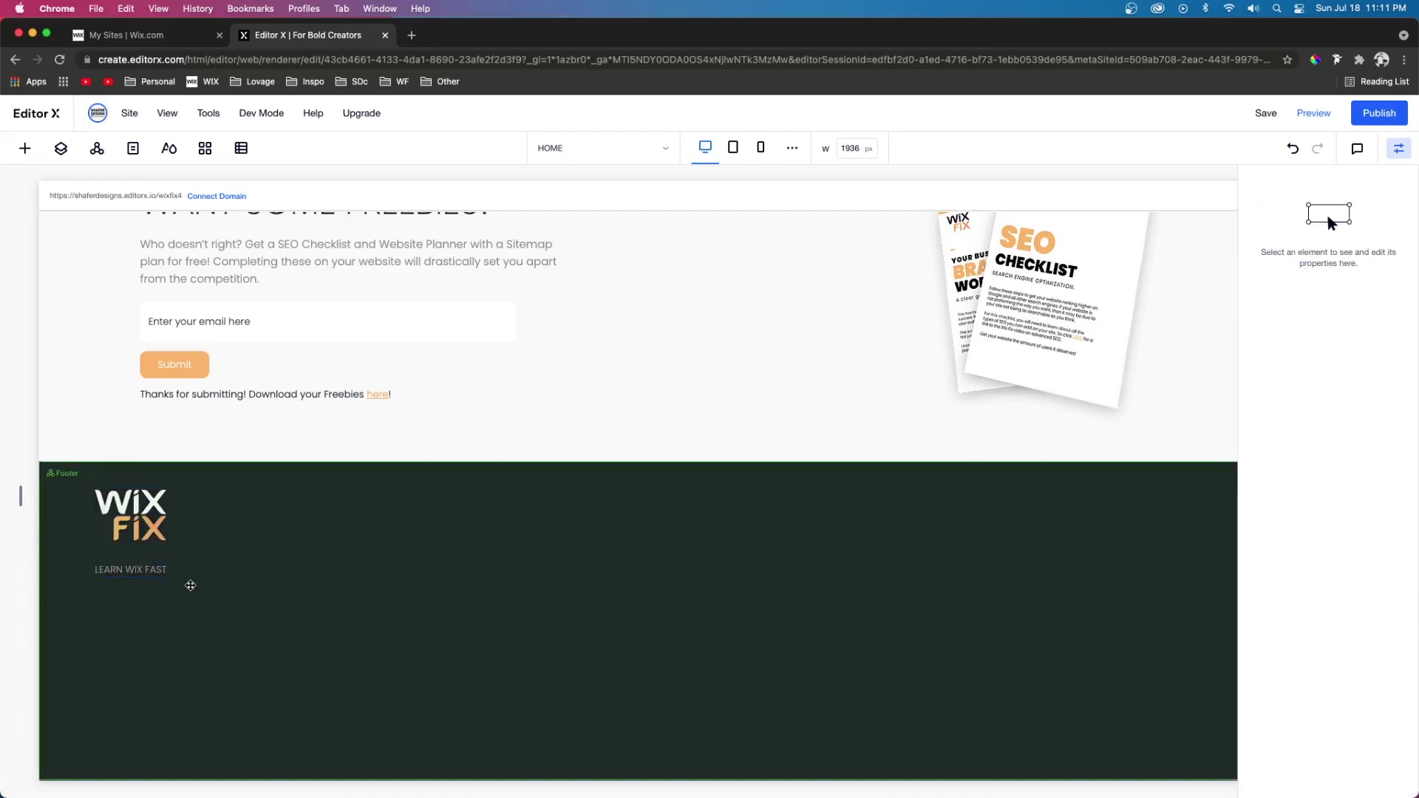
- Duplicate the footer tagline beneath itself and change the copy to "With Tutorials, Blogs, Assets, and Professional Templates."
left_click(209, 579)
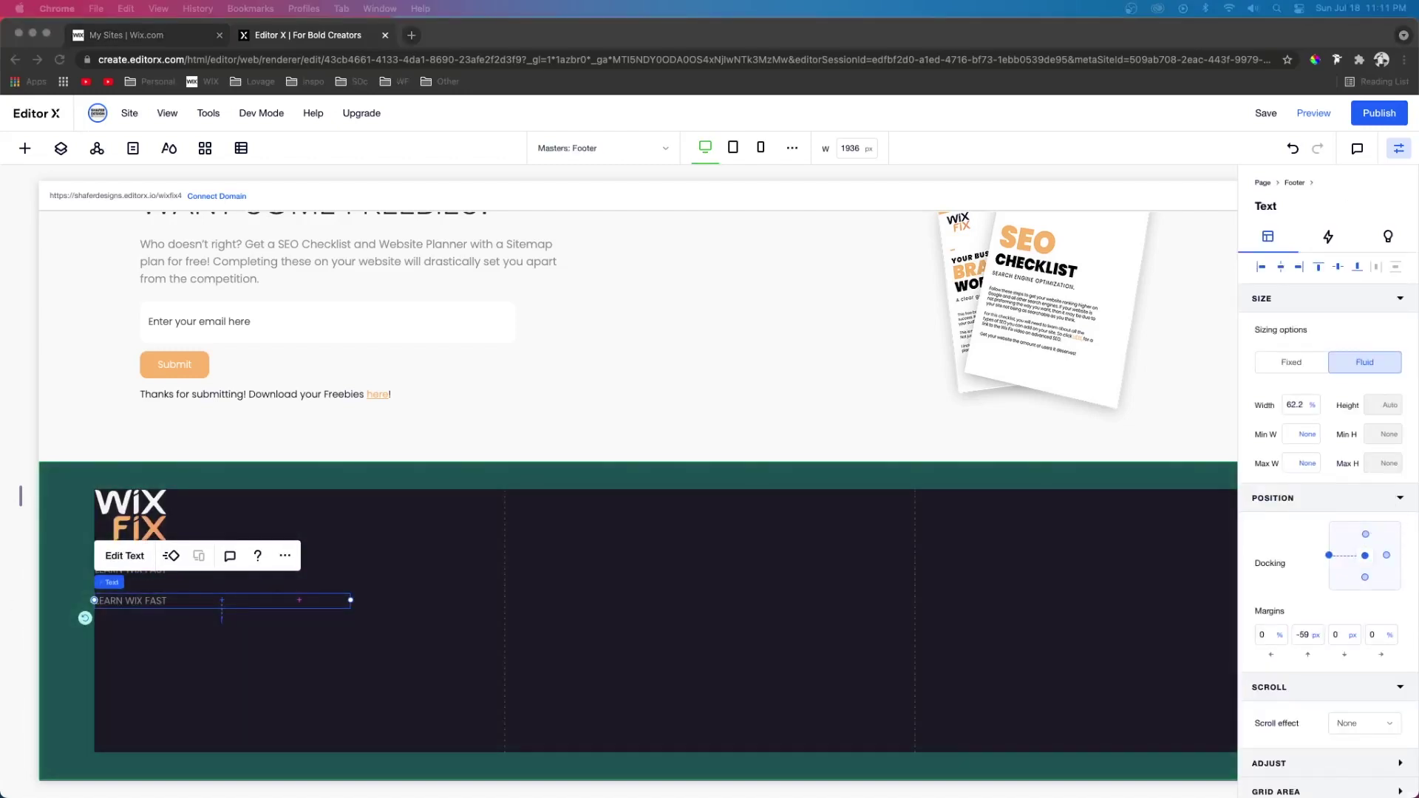
type("With Tutorials, Blogs, Assets, and Professional Templates.")
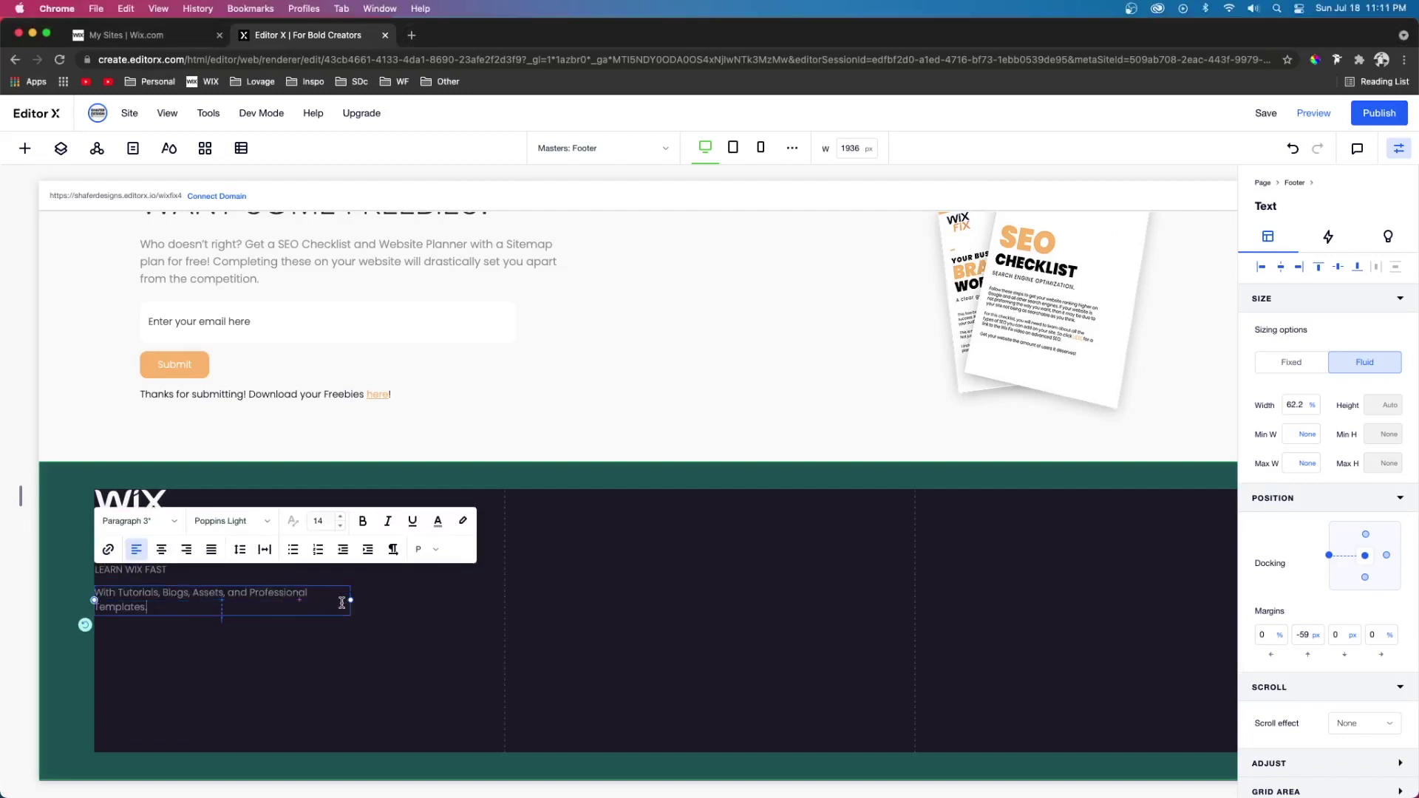
left_click(355, 636)
- Add the plain grey social bar to the footer and place it beneath the description text in the first column
left_click(25, 148)
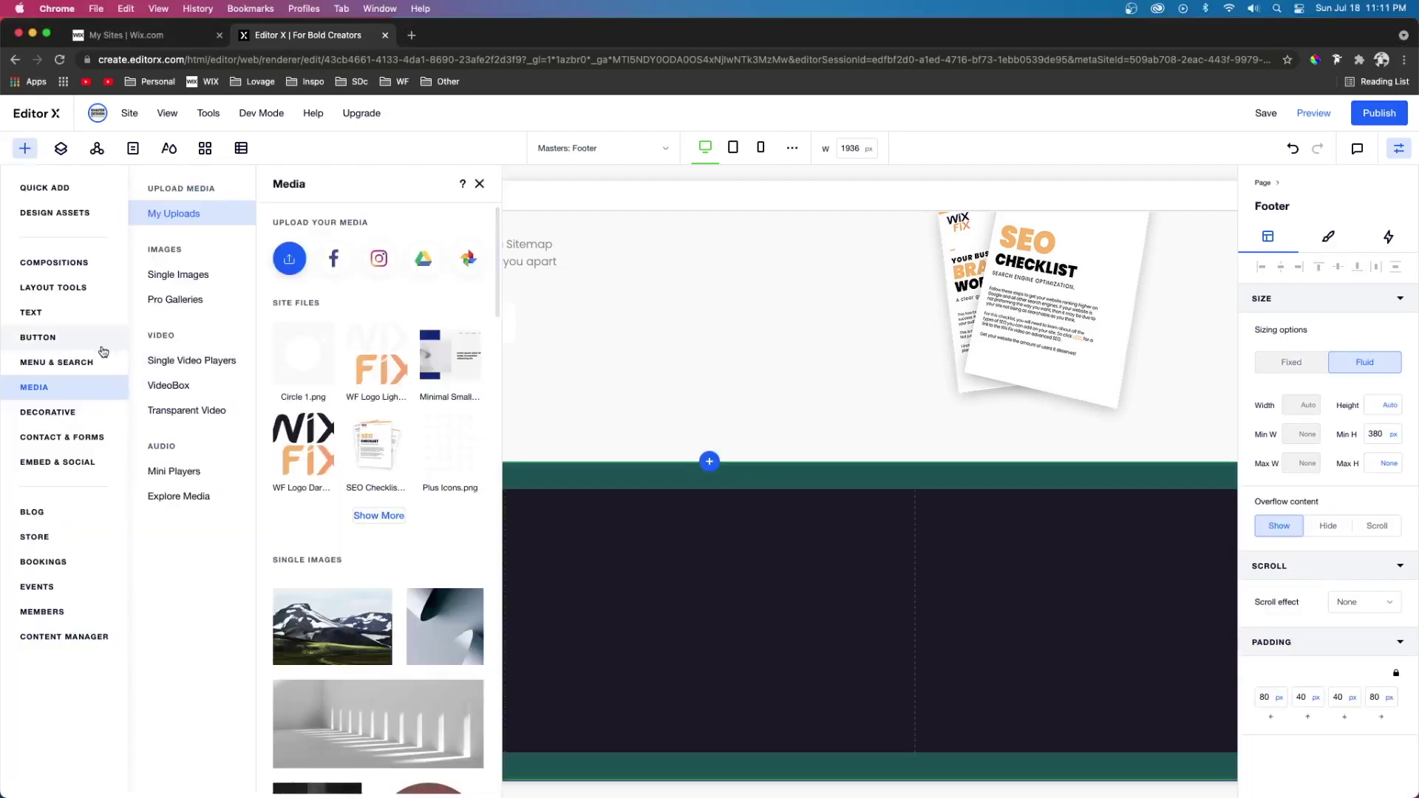
left_click(24, 464)
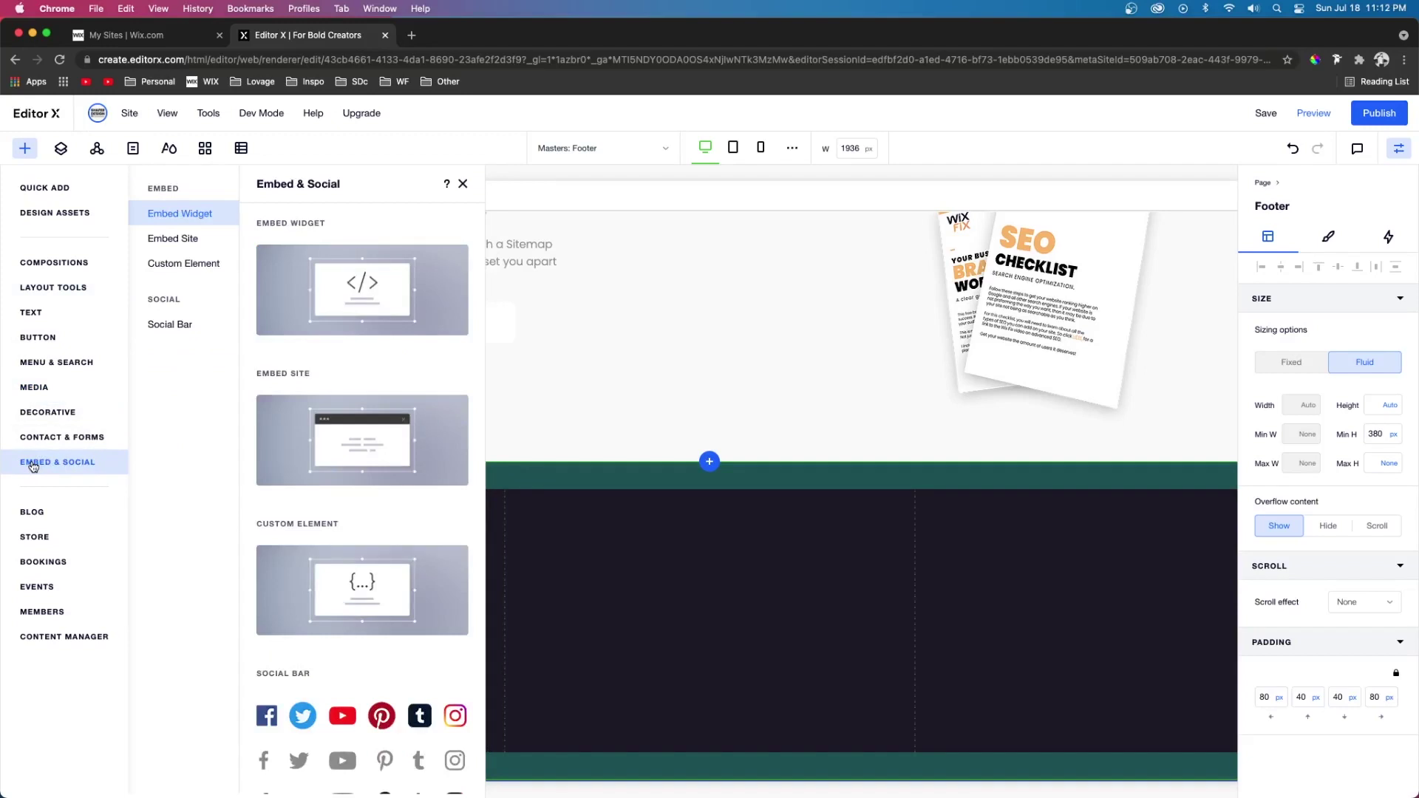
left_click(175, 325)
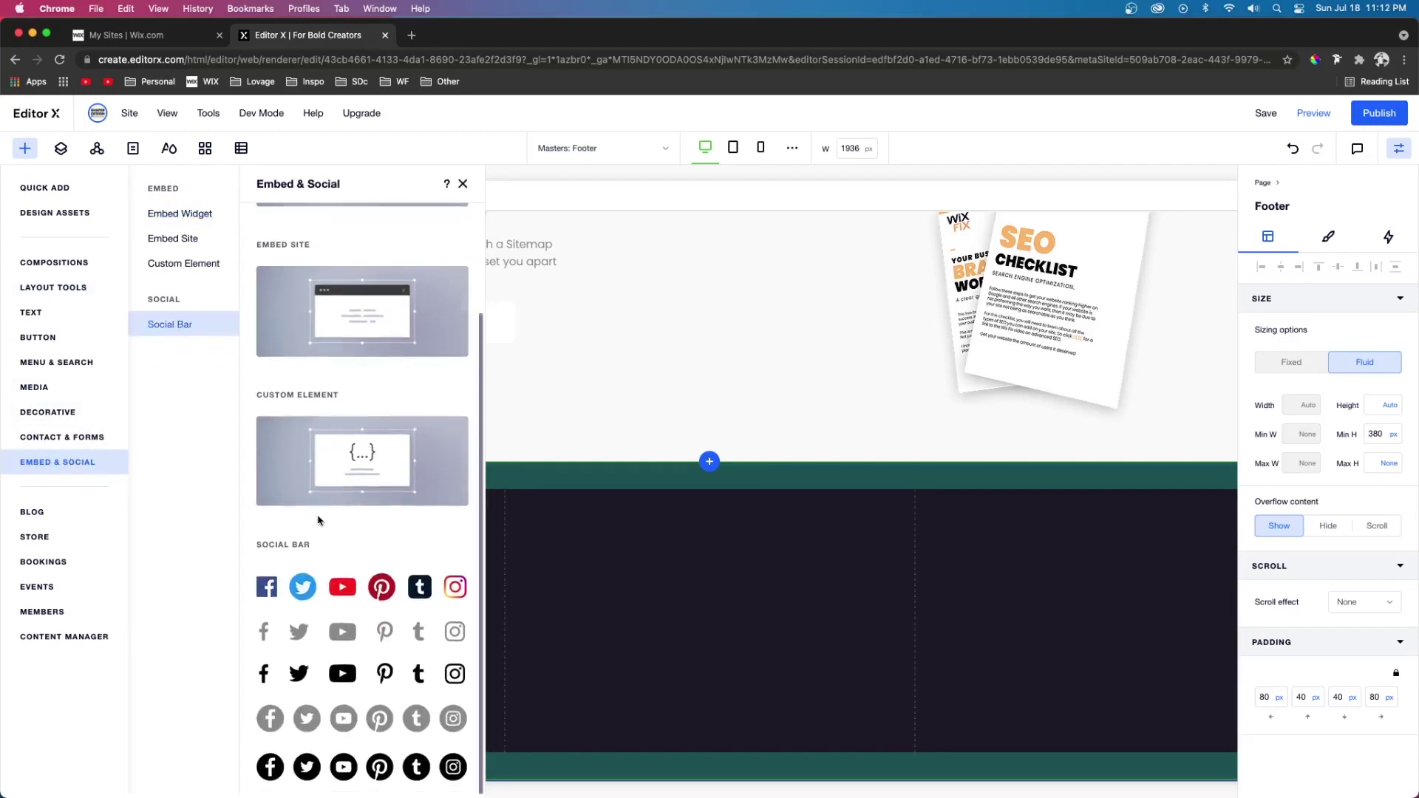
left_click_drag(292, 633, 574, 651)
left_click_drag(255, 668, 136, 628)
- Set the social bar's icon size to 20 px and reduce the spacing between its icons
left_click(204, 577)
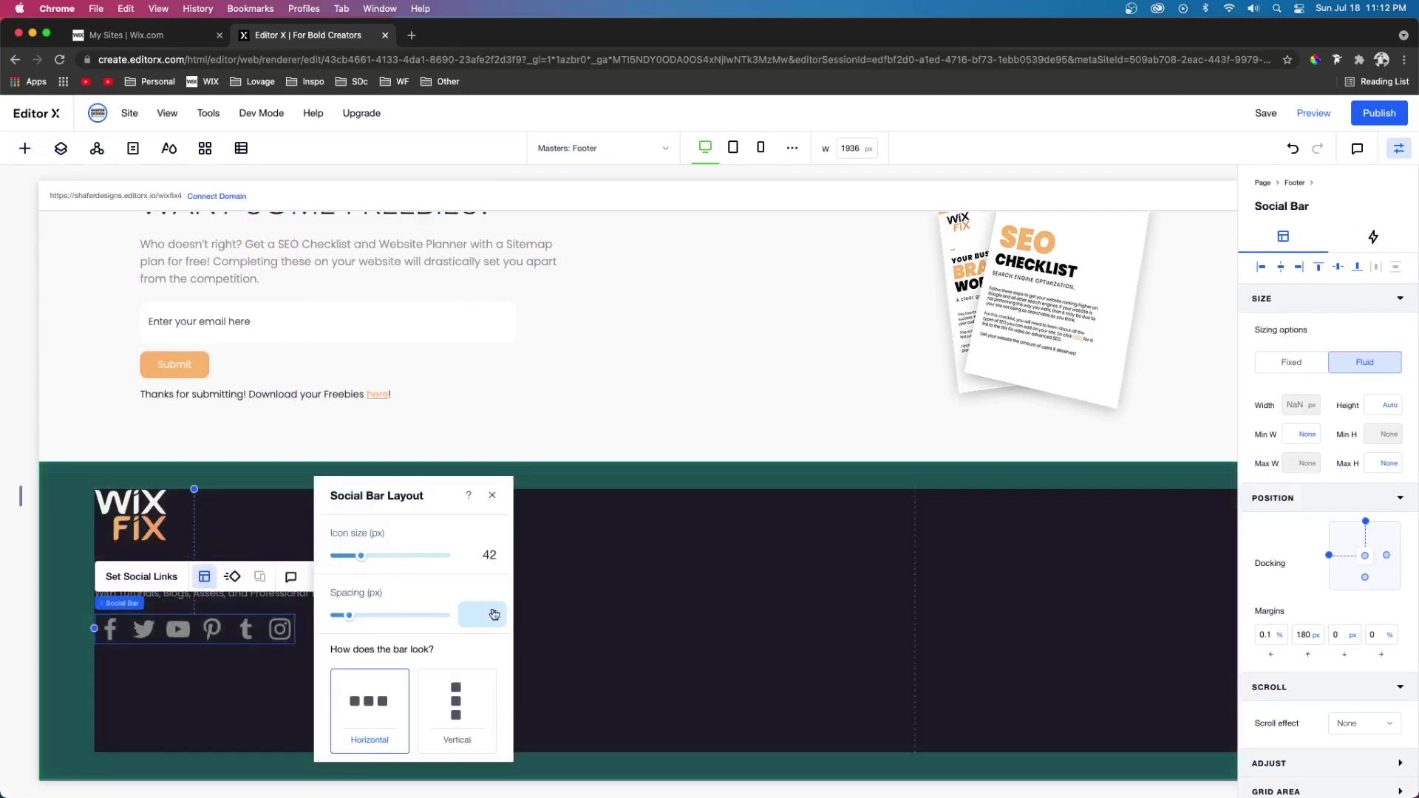
left_click(502, 561)
type("20")
key("Return")
left_click(502, 612)
key("Return")
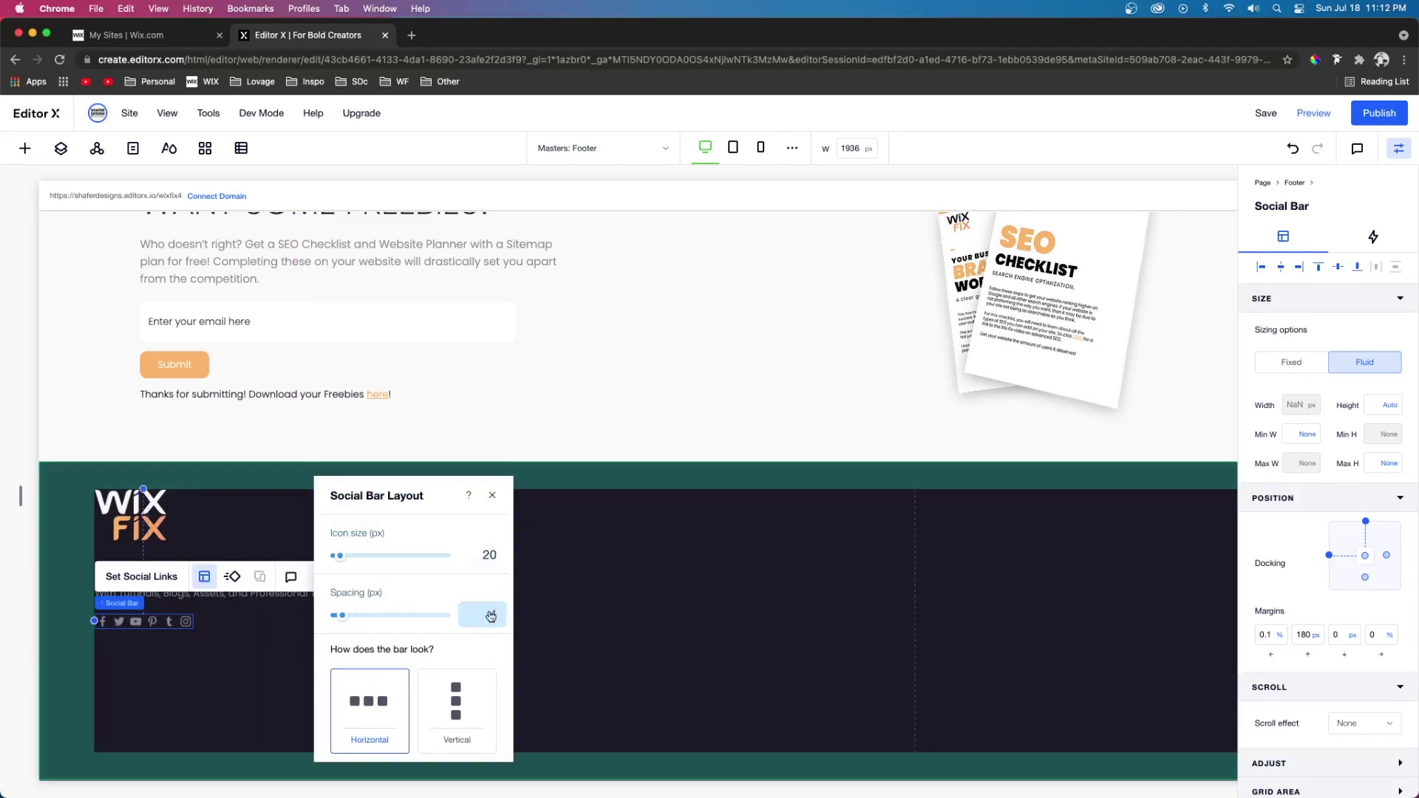
left_click(624, 610)
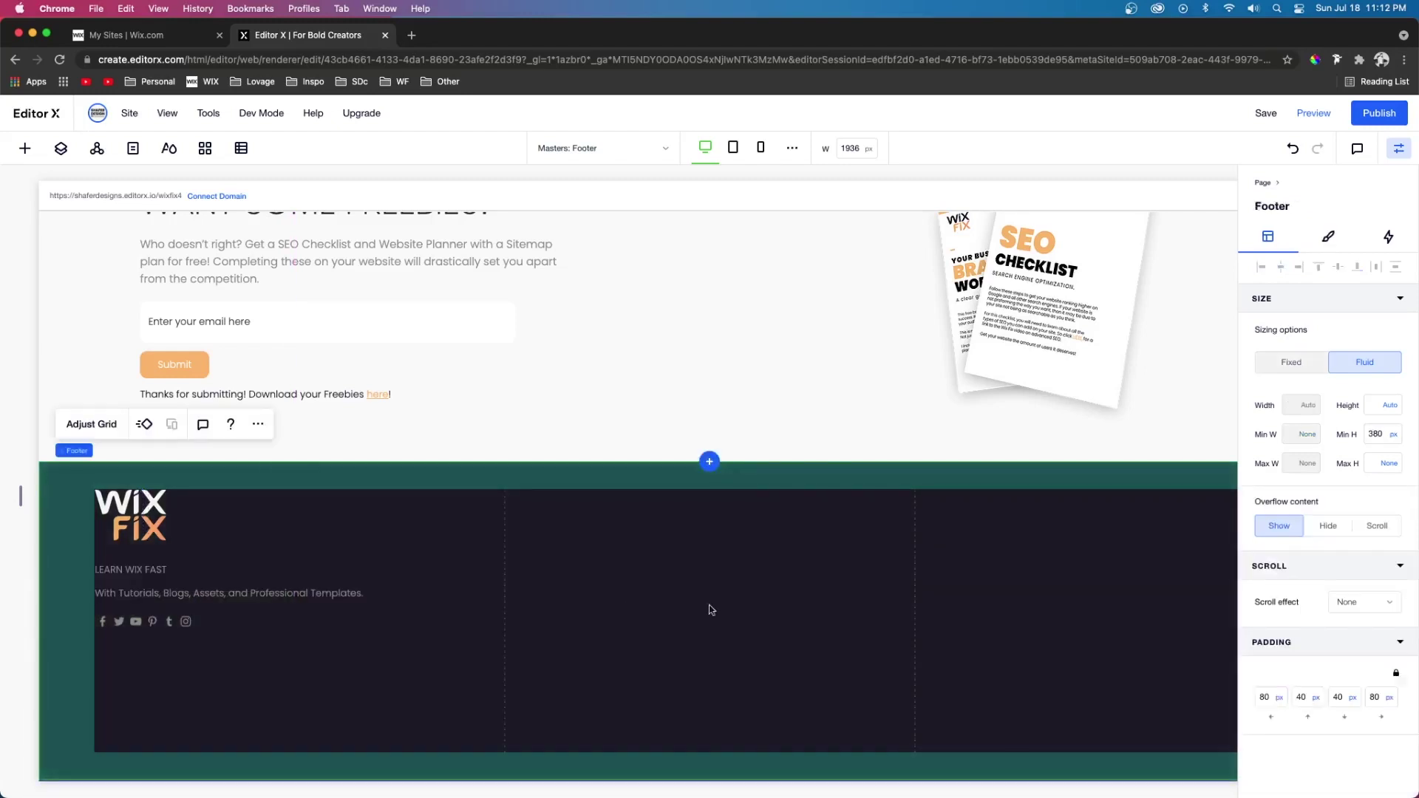
- Add a vertical menu at the upper-left corner of the footer's middle column
left_click(26, 149)
left_click(48, 363)
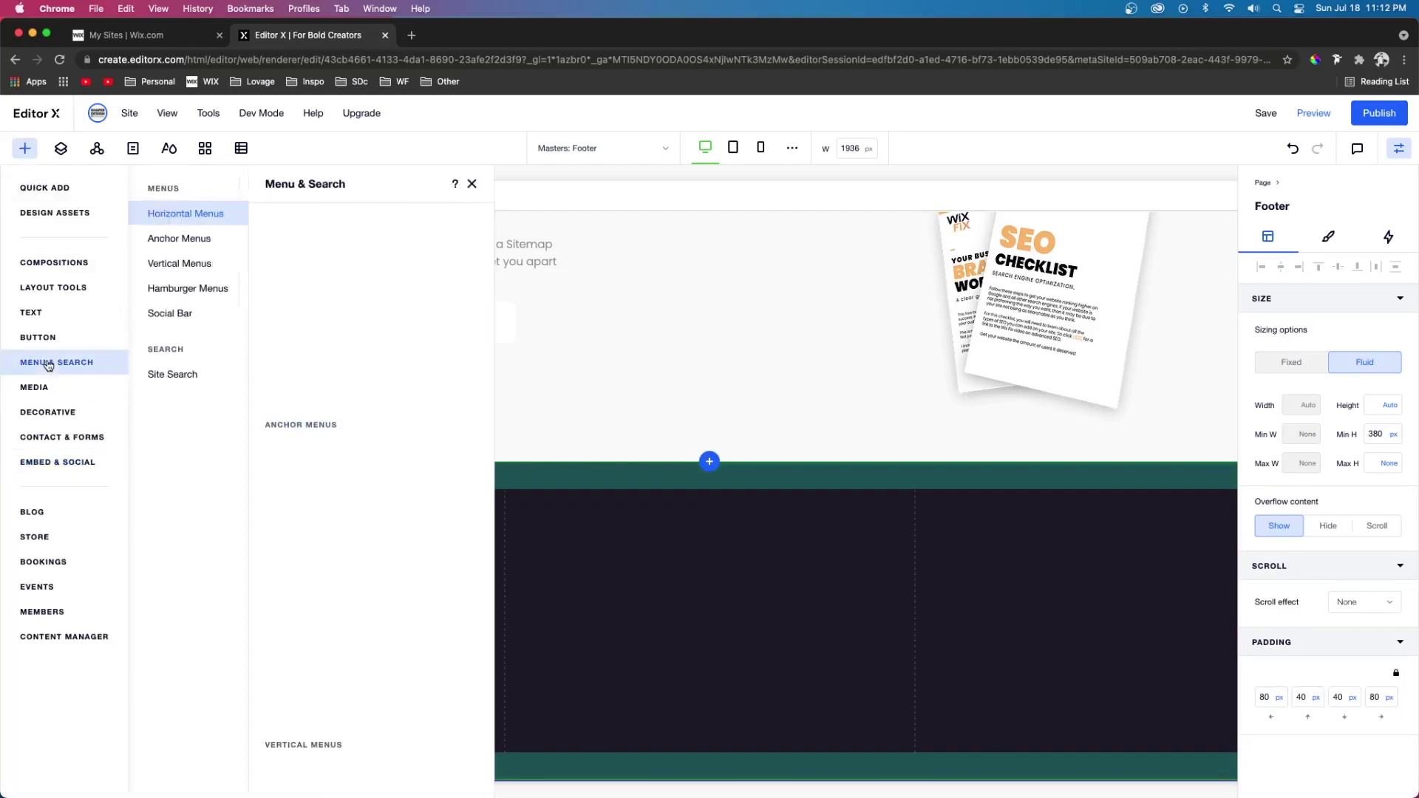
left_click(194, 263)
left_click_drag(328, 397, 517, 531)
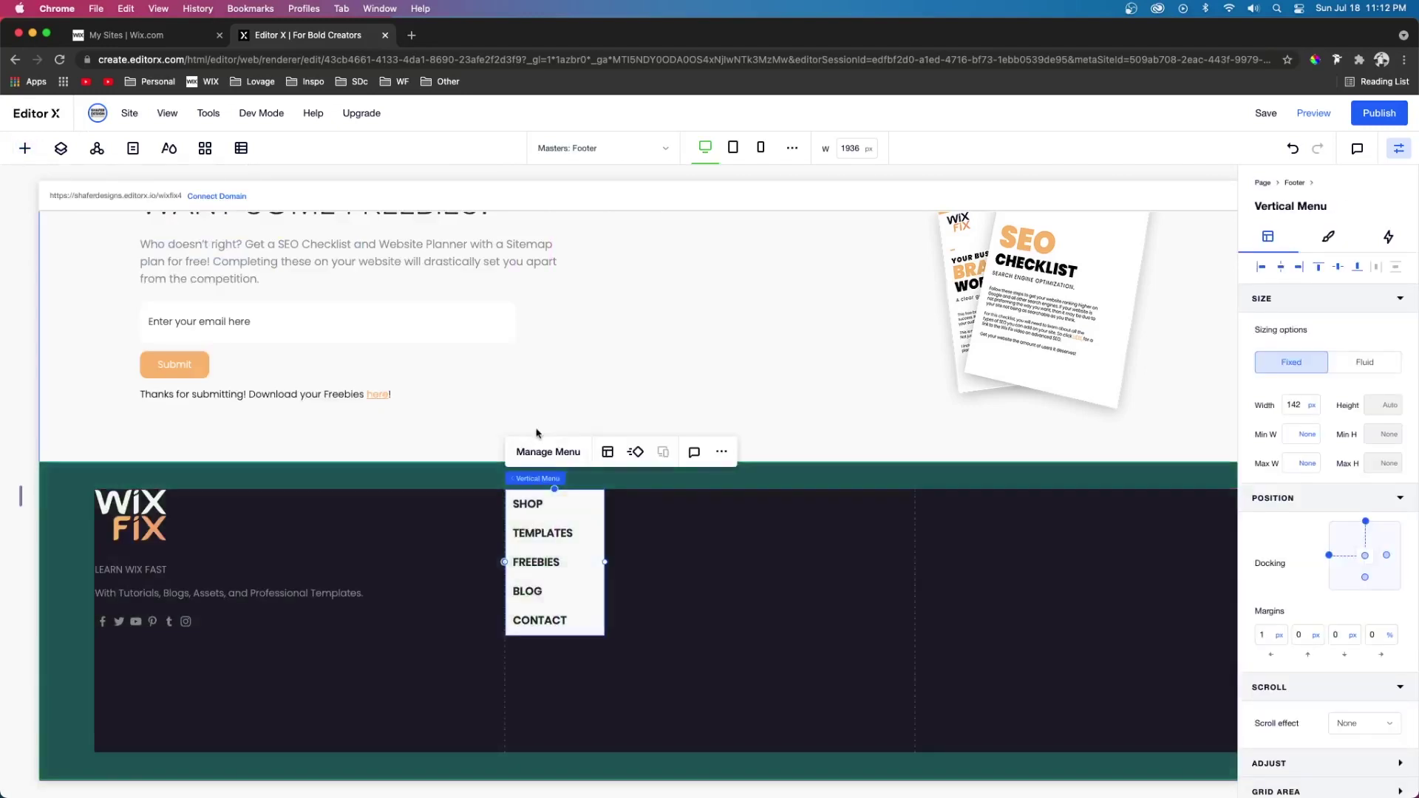
- Make the vertical menu display the Footer Menu instead of the Header Menu
left_click(553, 453)
left_click(728, 510)
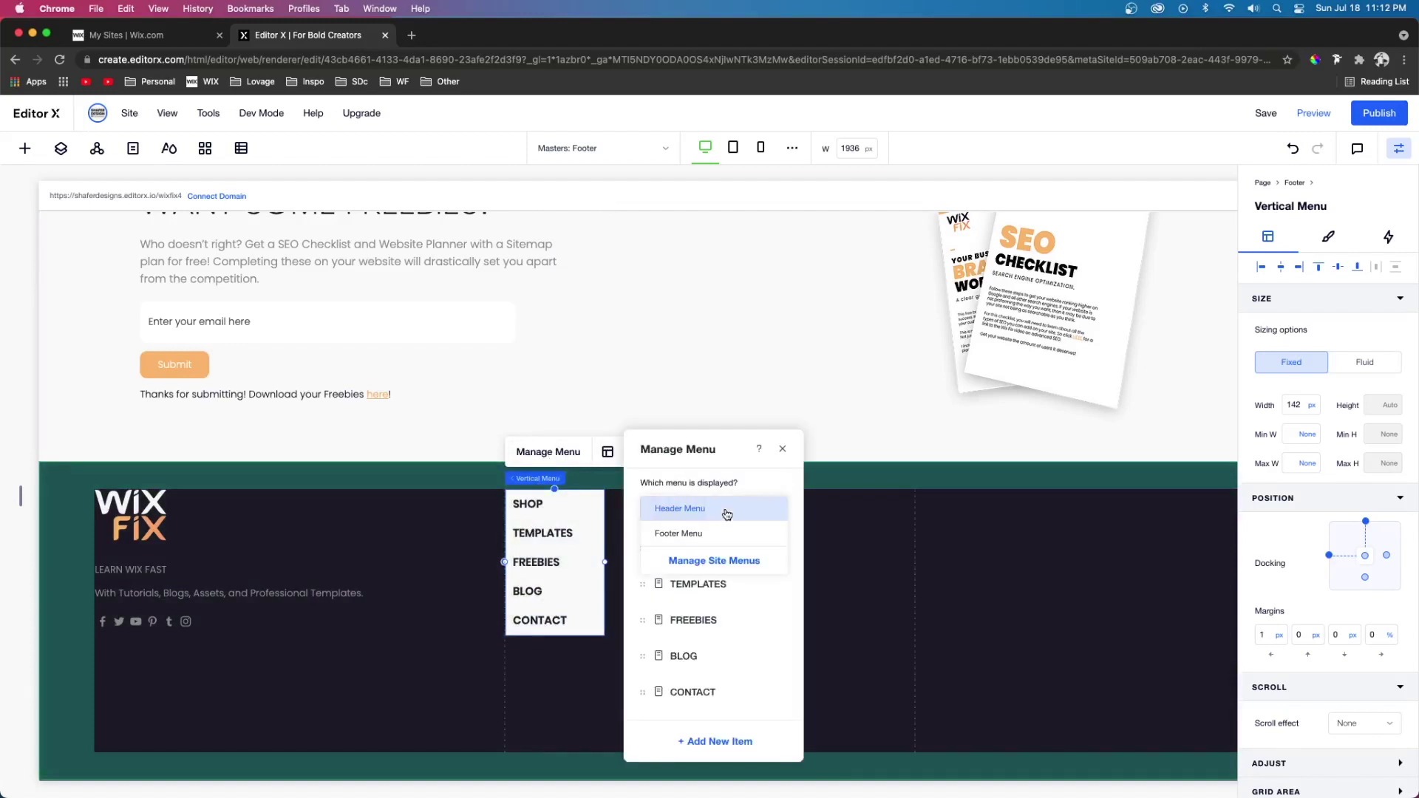
left_click(711, 534)
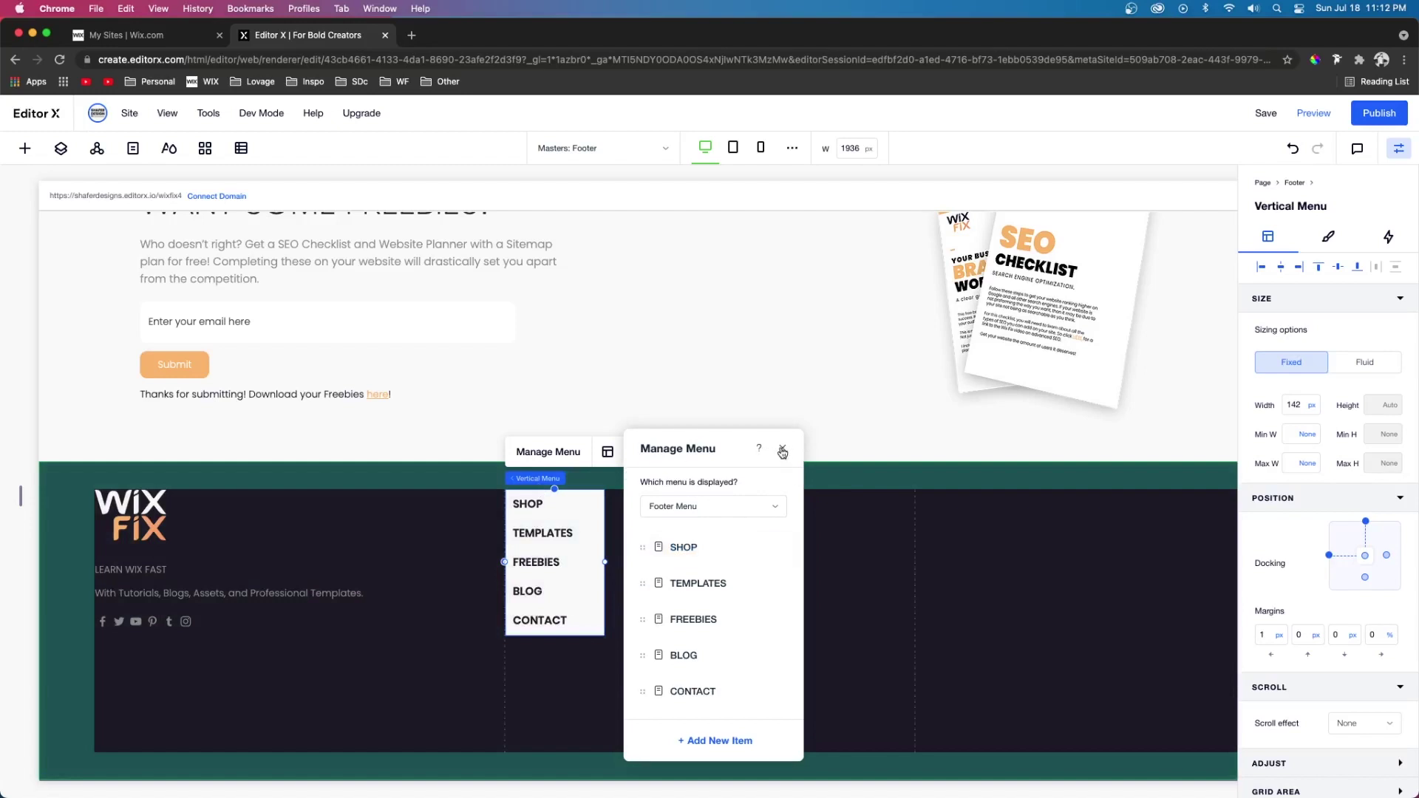
left_click(782, 450)
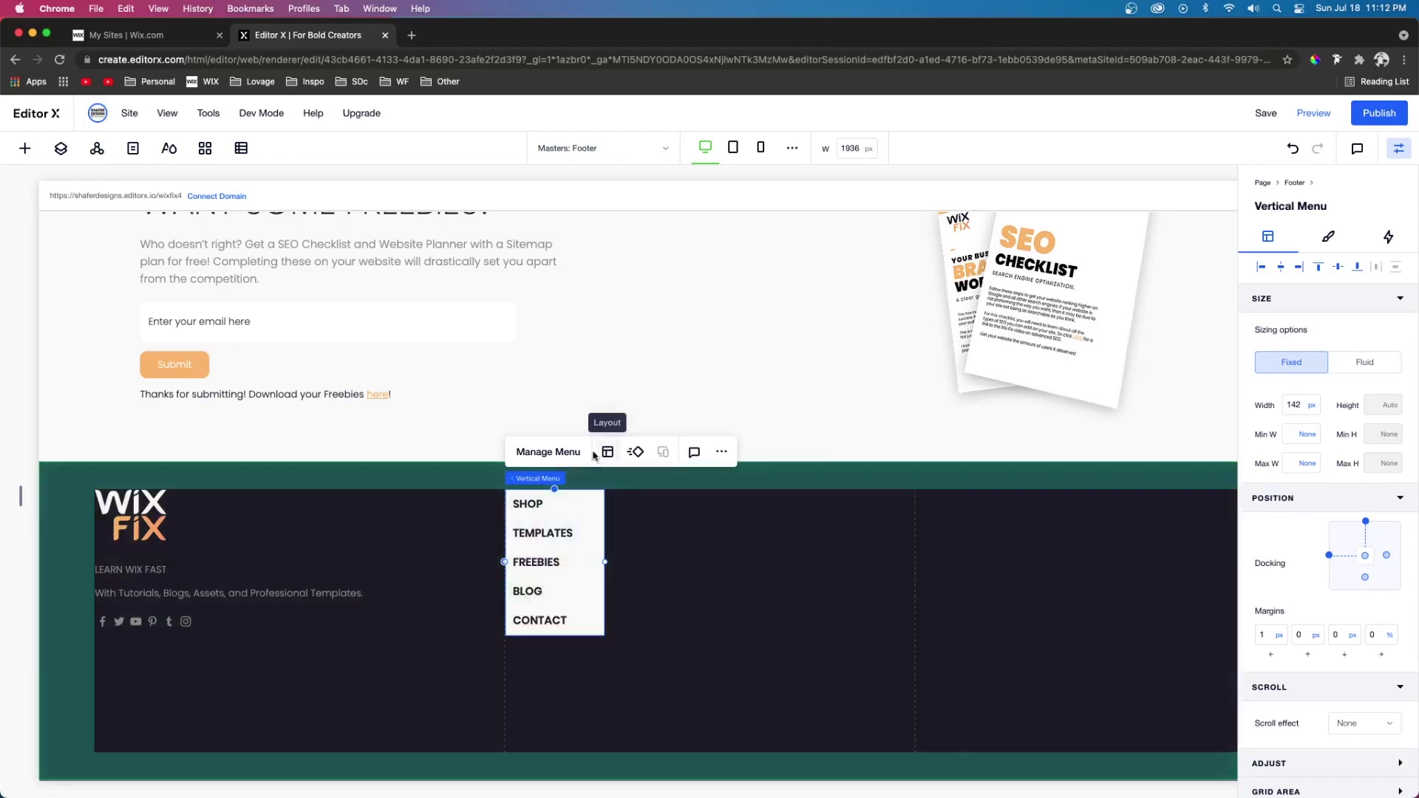
- Set the vertical menu's regular background opacity to 0%
left_click(1331, 238)
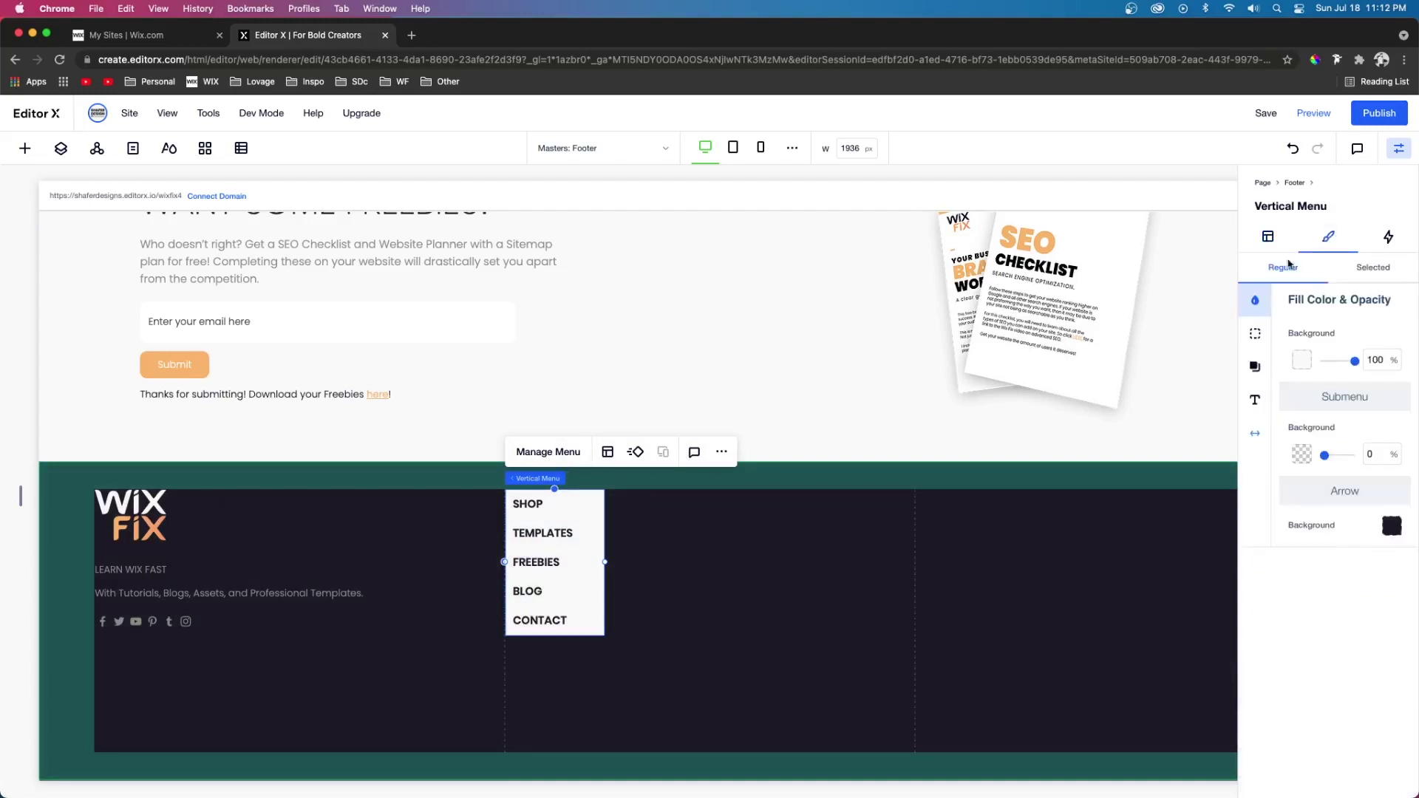
double_click(1377, 360)
type("0")
- Style the vertical menu's regular text in Poppins Light at 14 px with the off-white theme colour
left_click(1256, 400)
left_click(1347, 418)
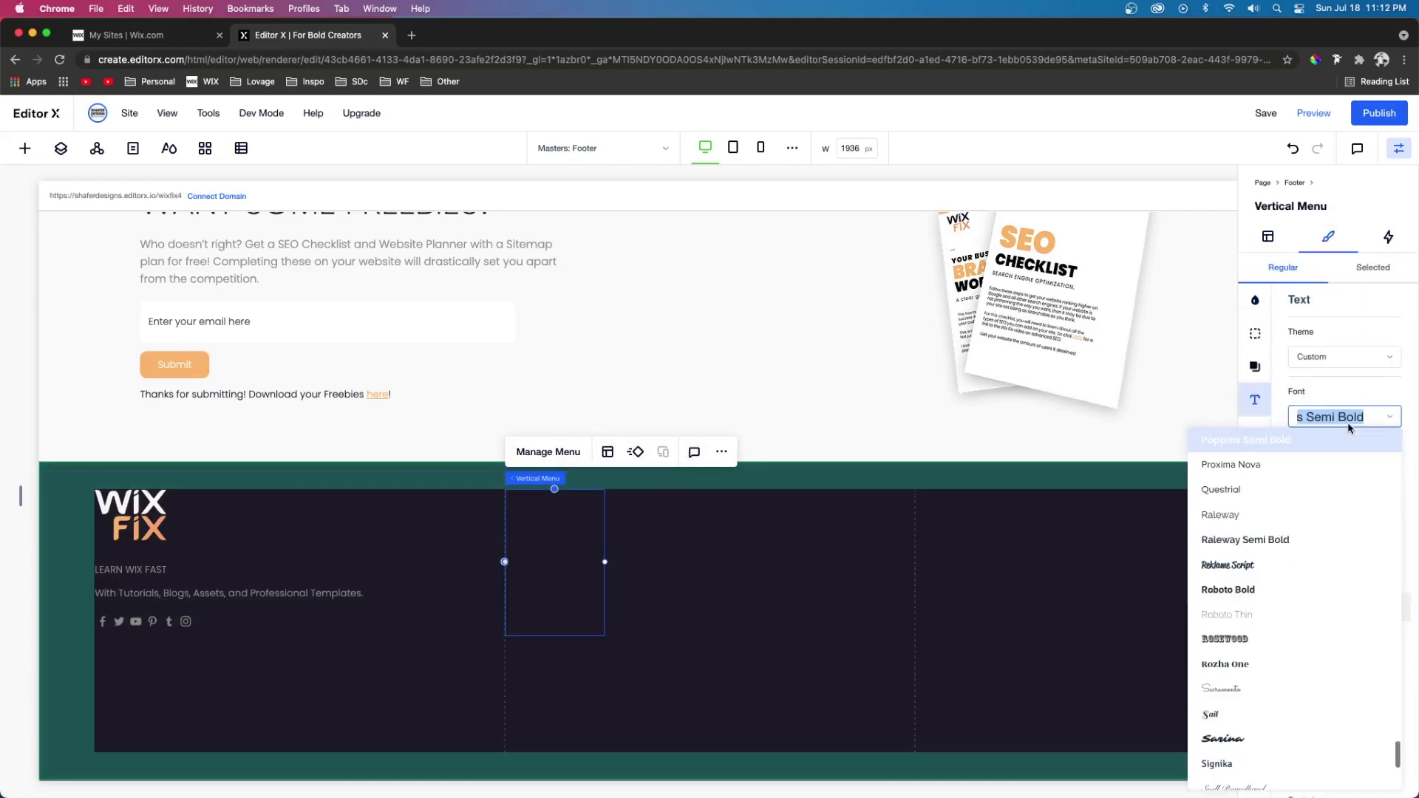
scroll(1349, 444, "up", 3)
left_click(1249, 485)
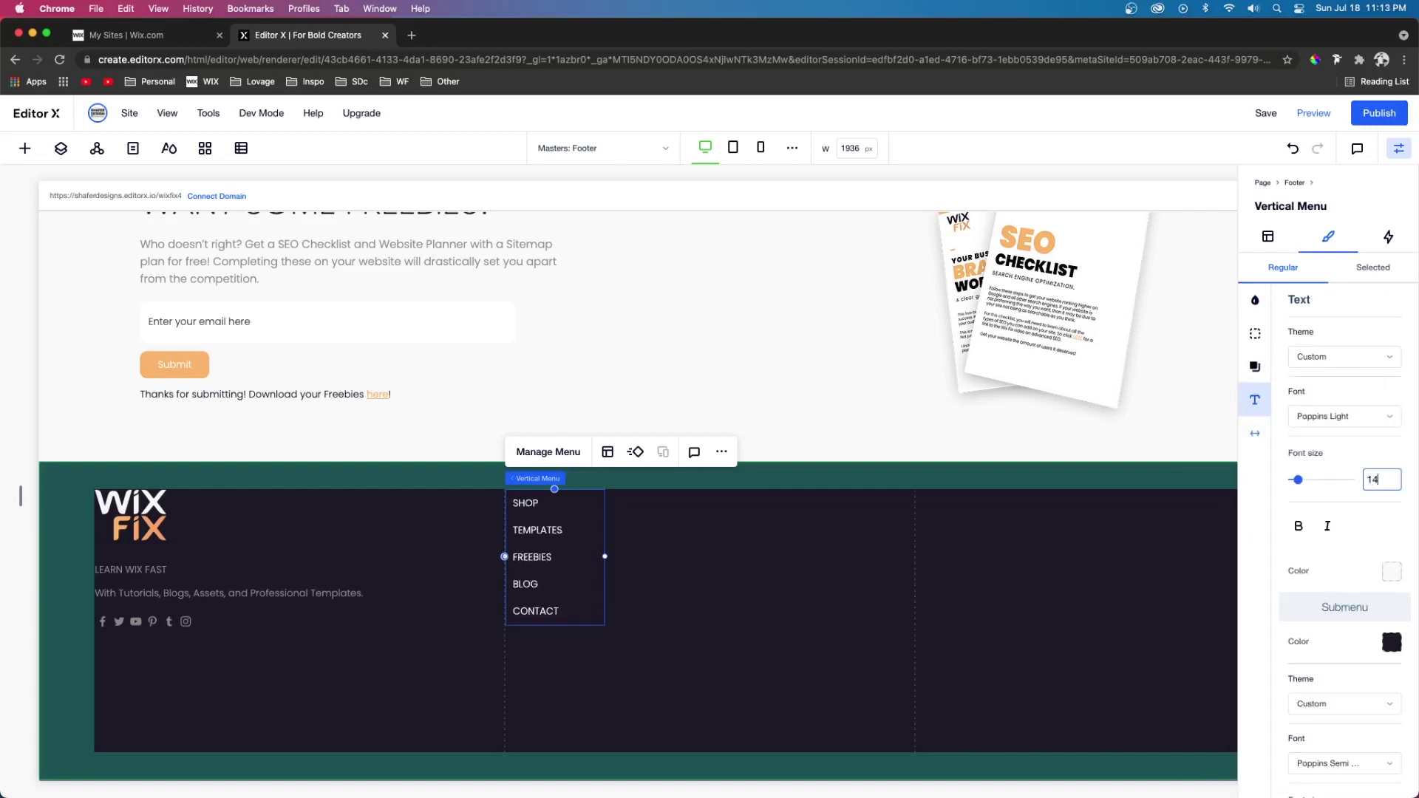
- Style the vertical menu's submenu text in off-white Poppins Light at 14 px
scroll(1353, 665, "down", 3)
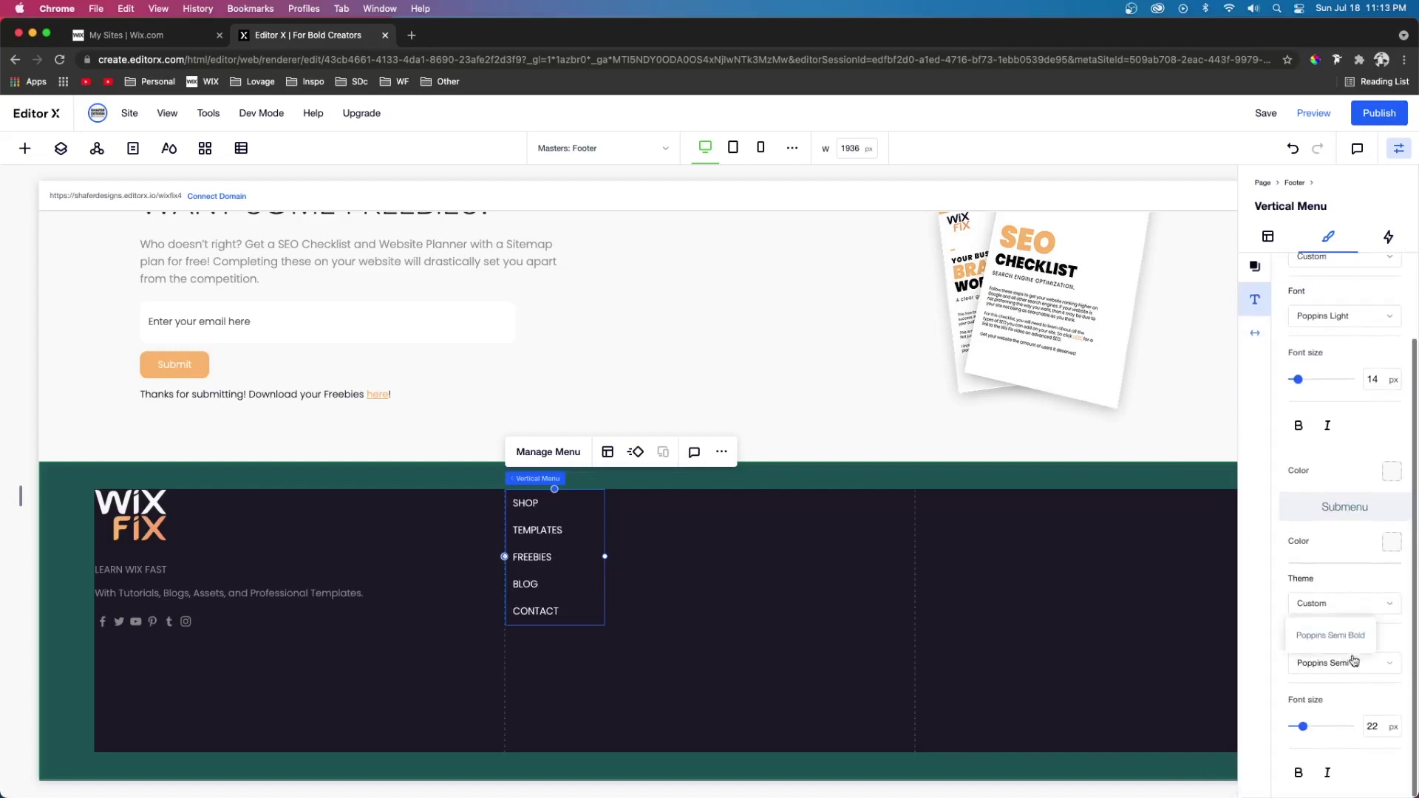
left_click(1339, 664)
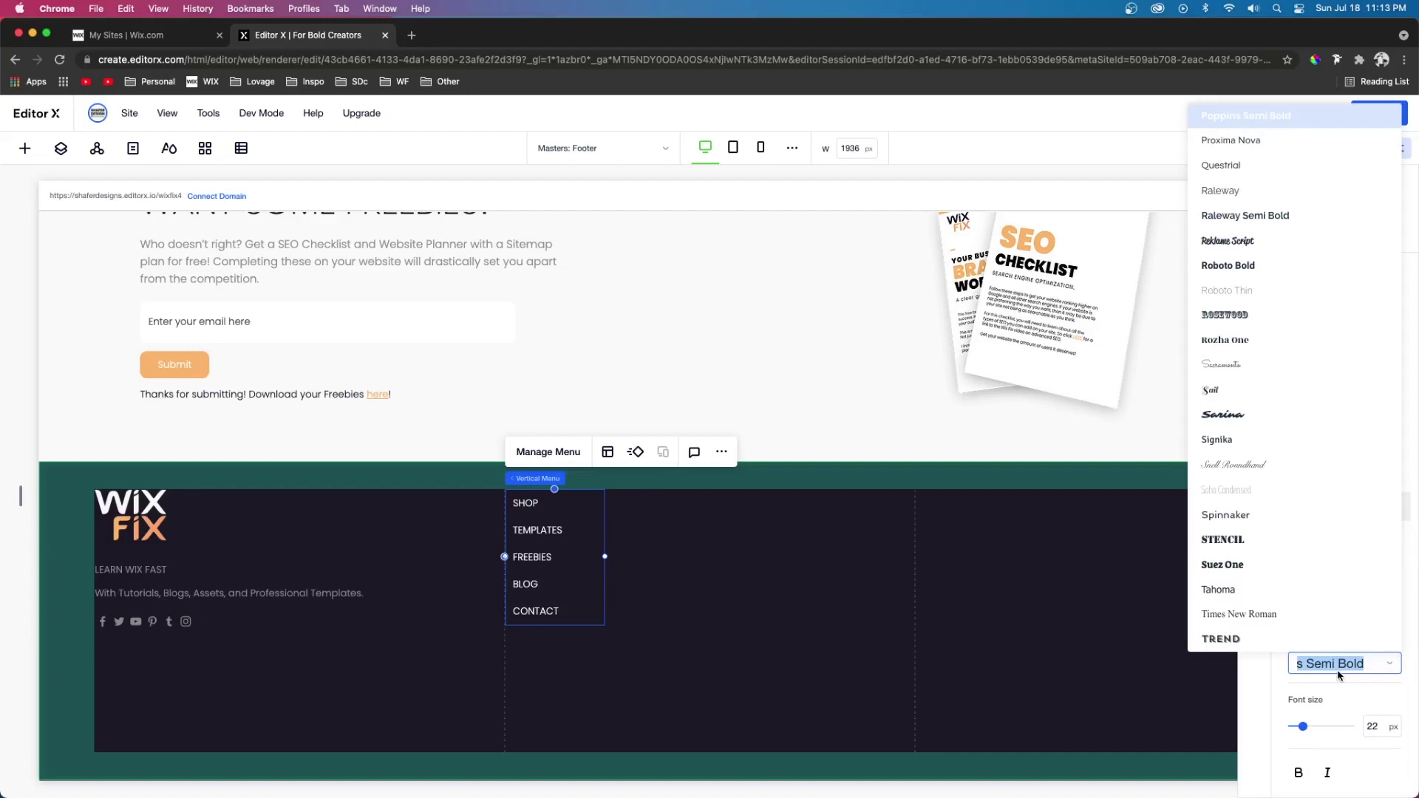
key("p")
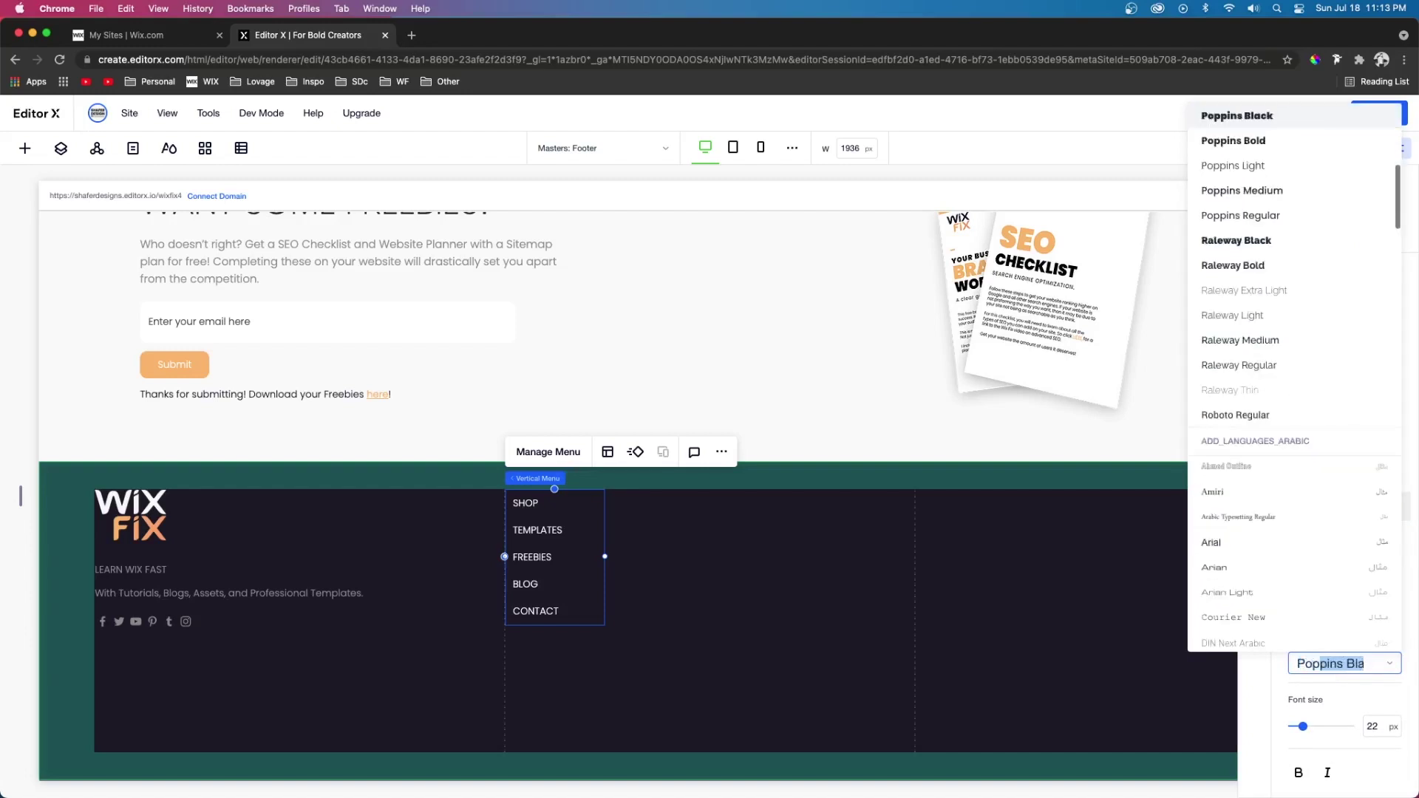
left_click(1277, 175)
left_click(1378, 728)
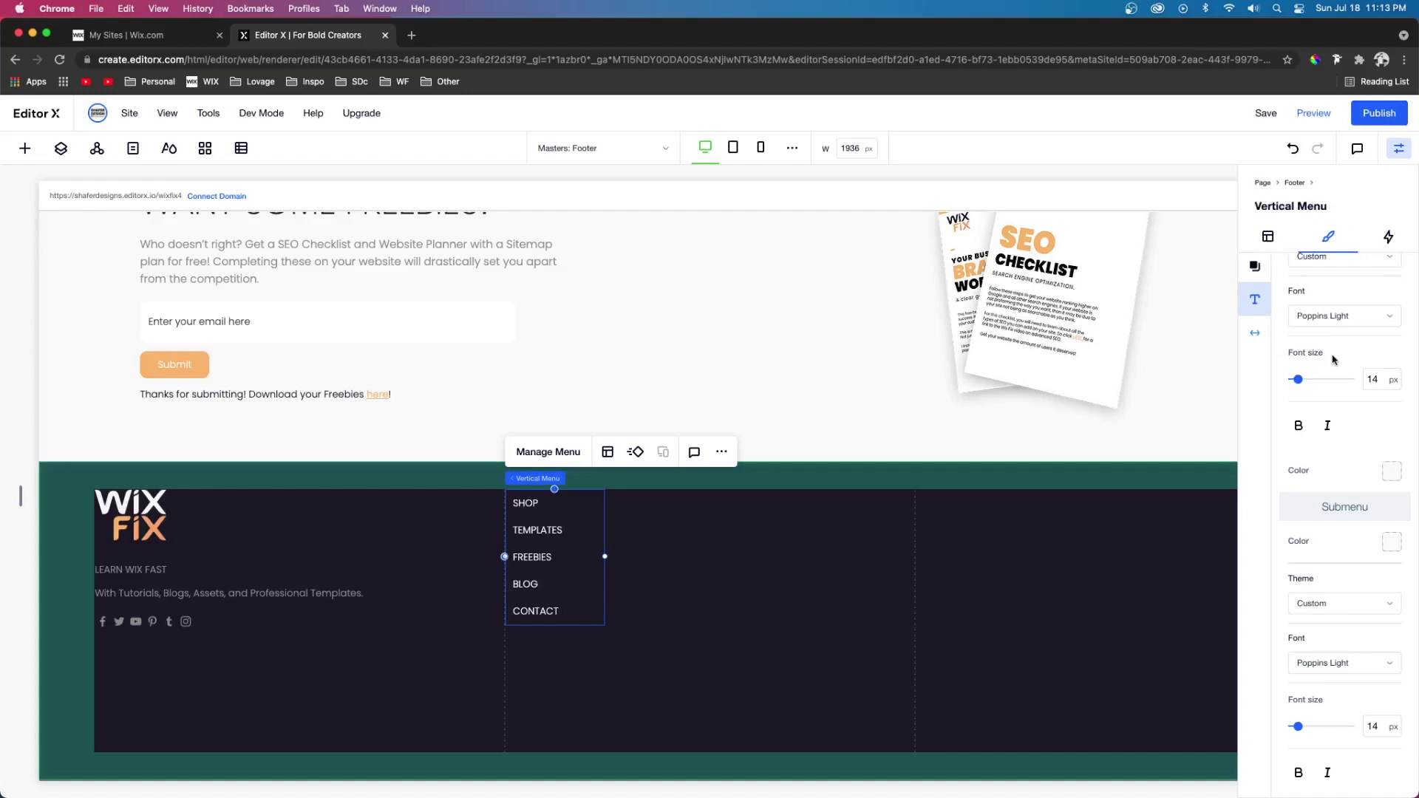
- Set the text colour of the vertical menu's selected state to the grey theme colour #979797
scroll(1315, 317, "up", 3)
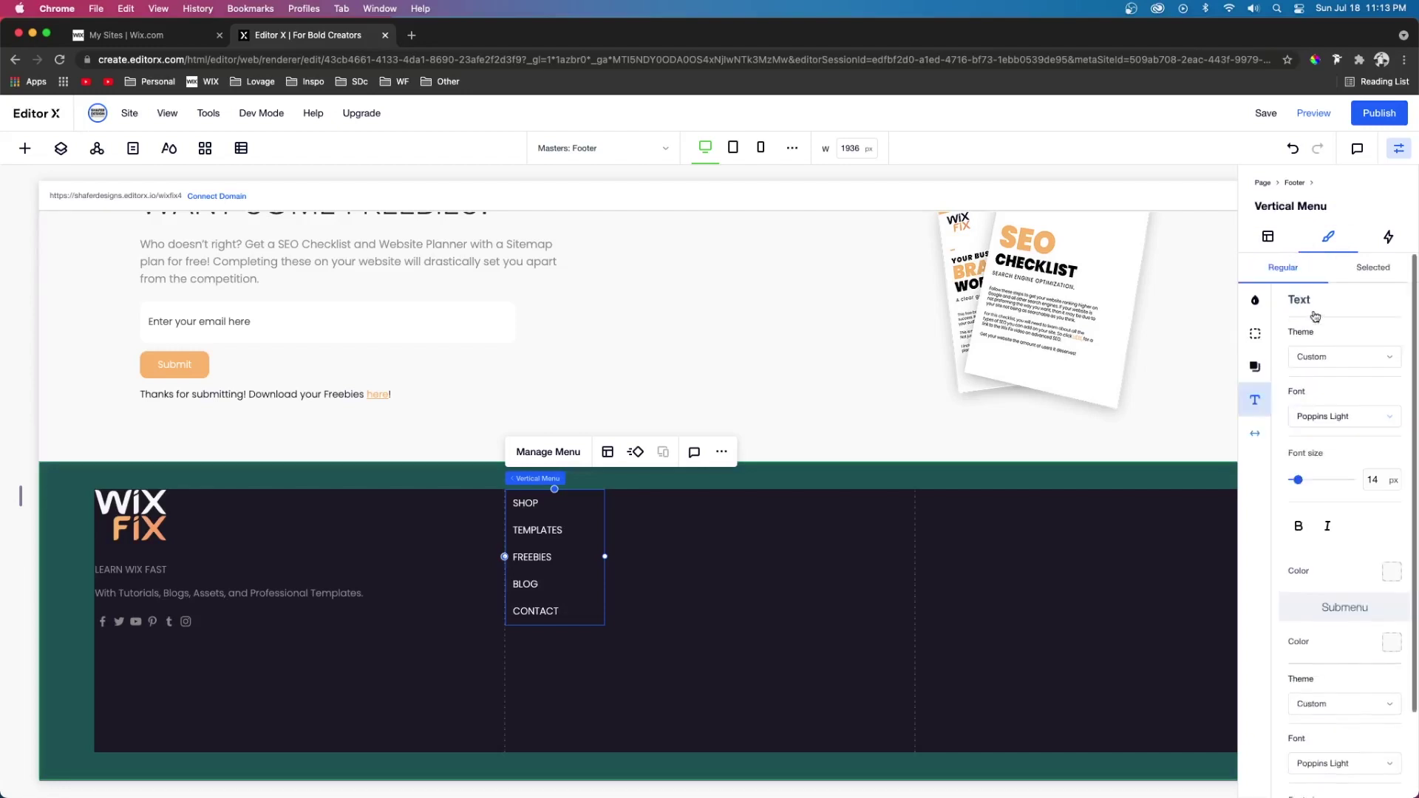
left_click(1369, 269)
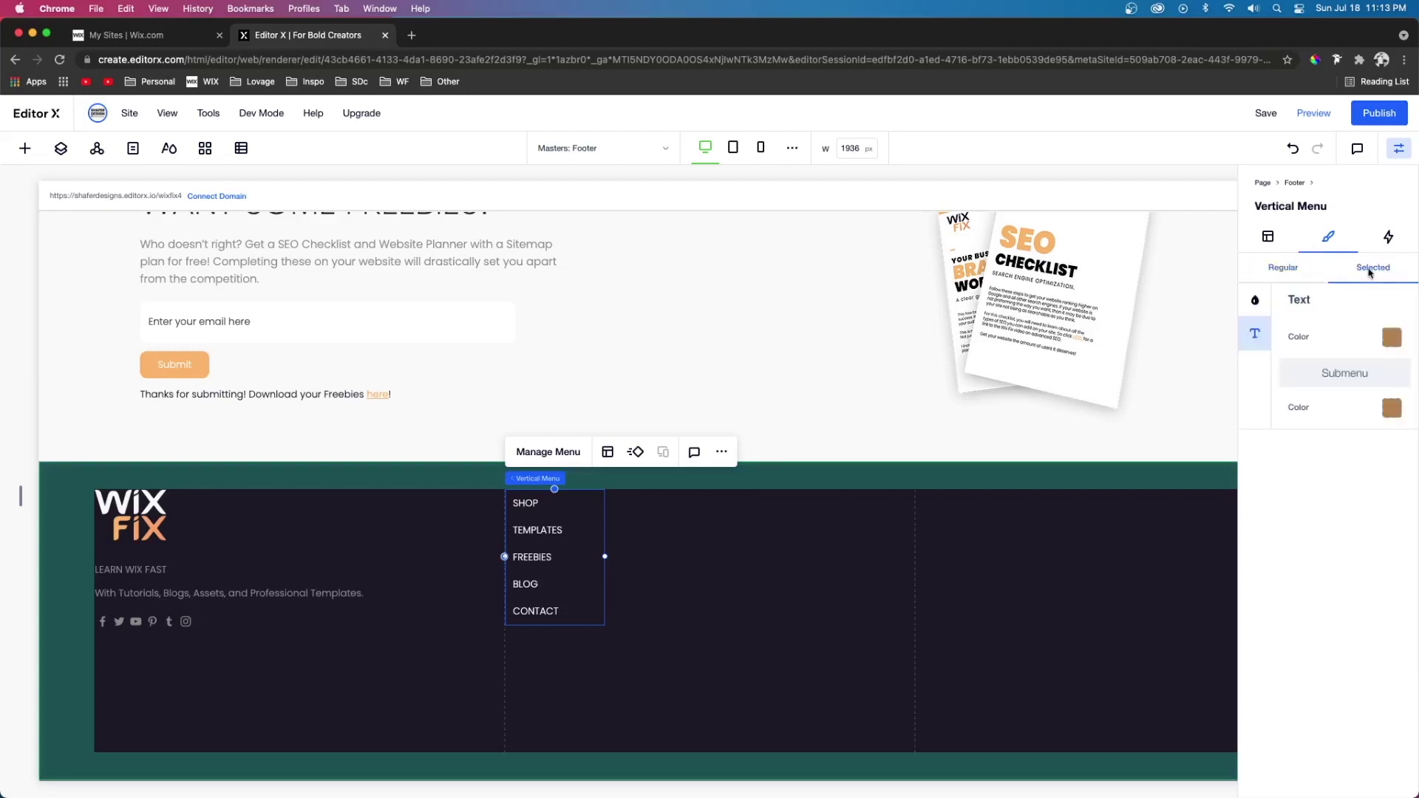
left_click(1392, 339)
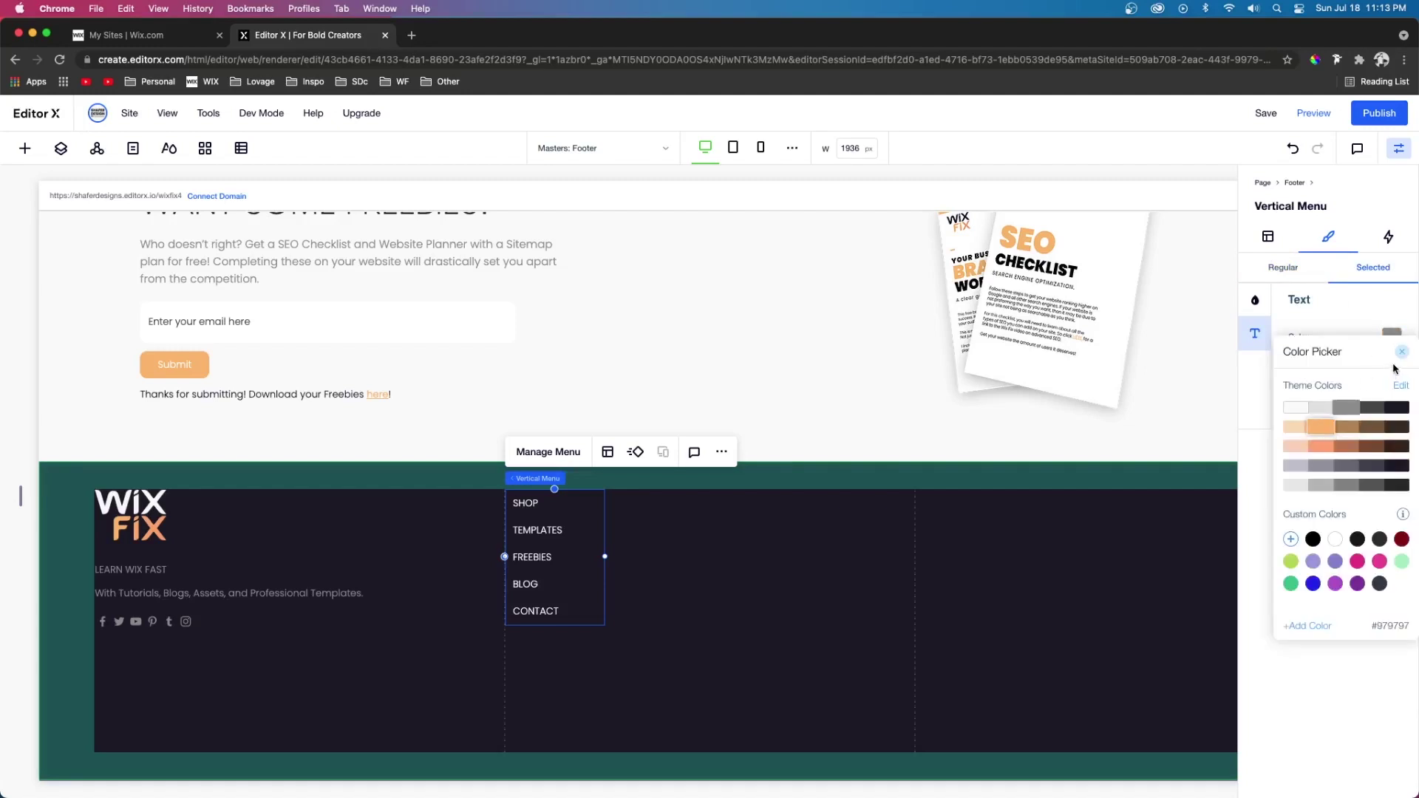
left_click(1403, 352)
- Preview the home page from the header downwards and check its responsiveness at a narrower width of about 1230 px
left_click(976, 573)
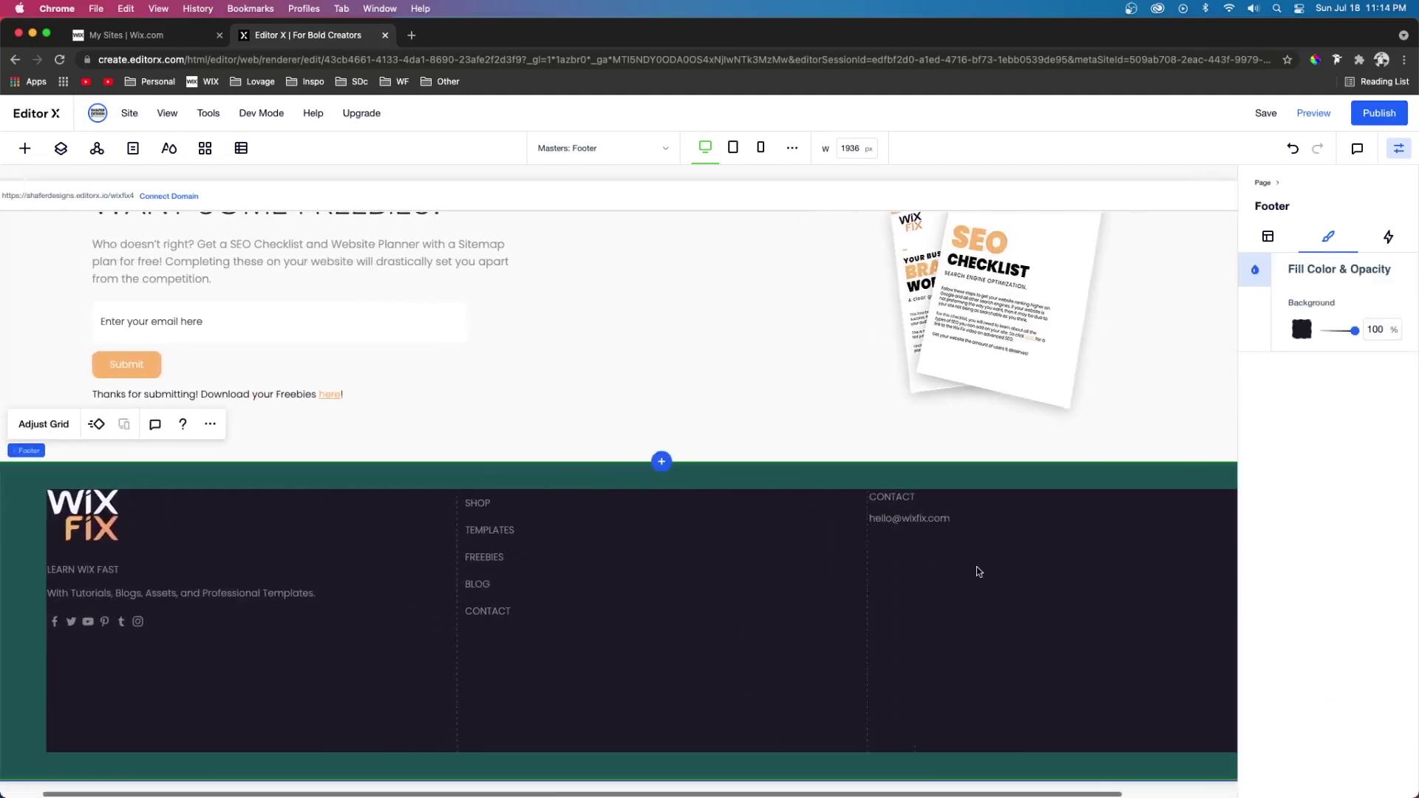
scroll(978, 571, "right", 2)
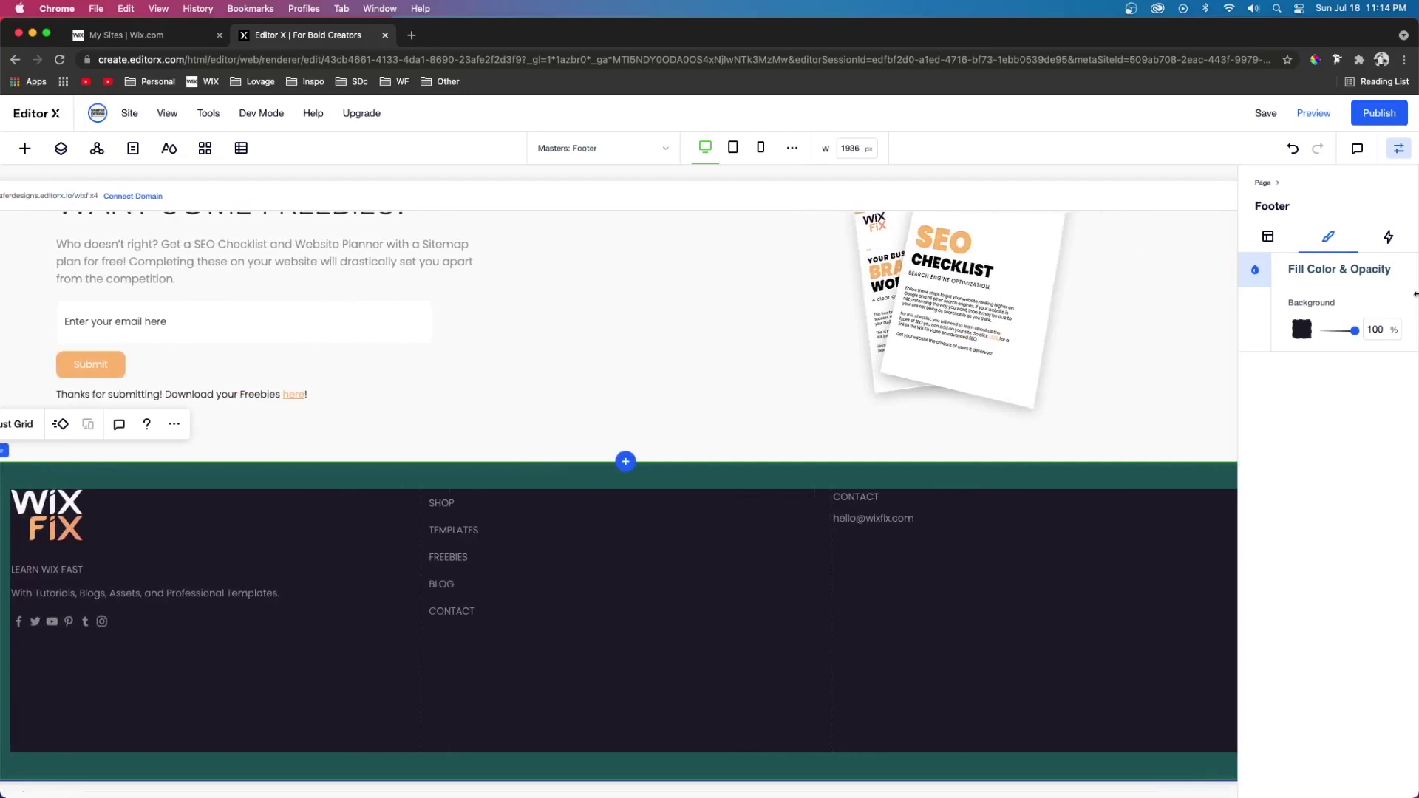
left_click(1399, 150)
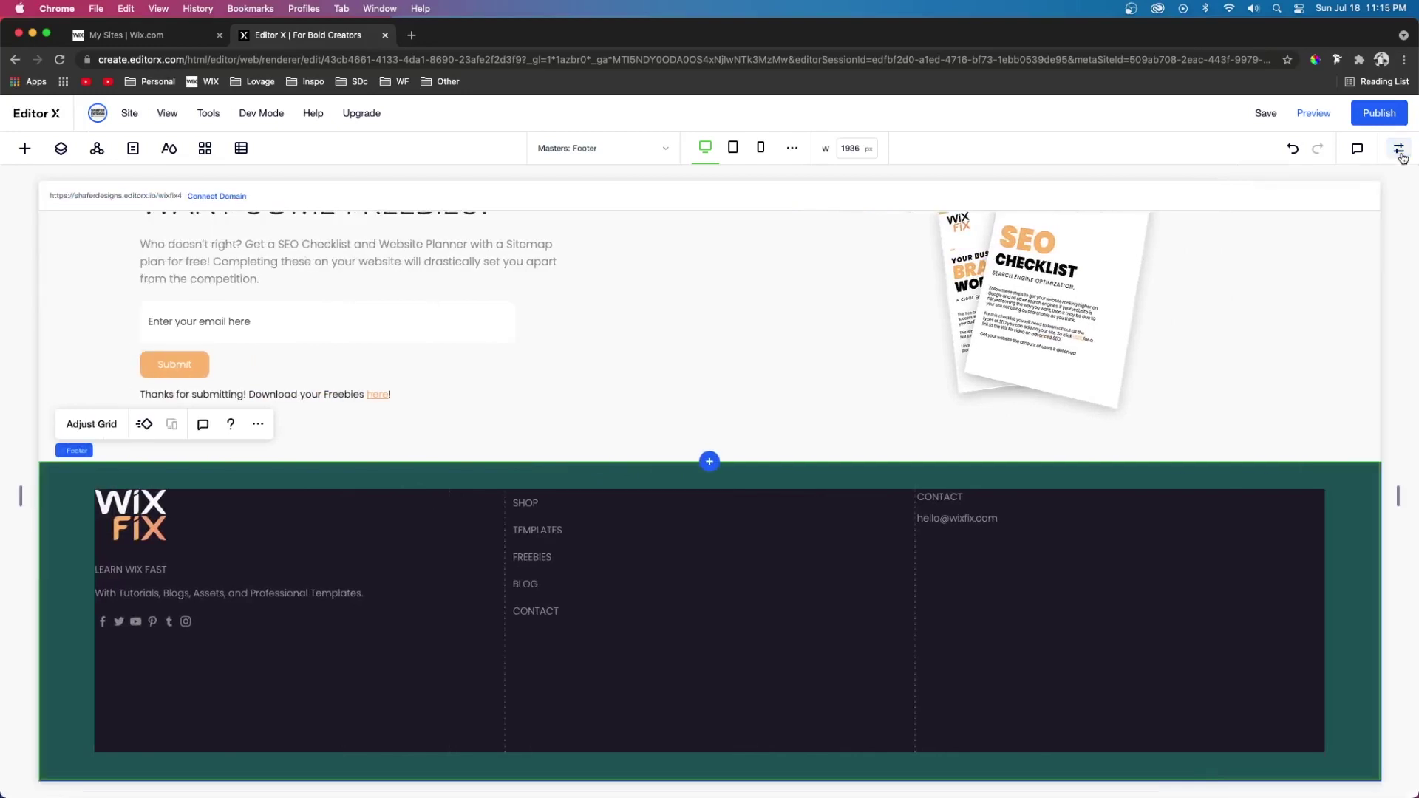
left_click(1312, 115)
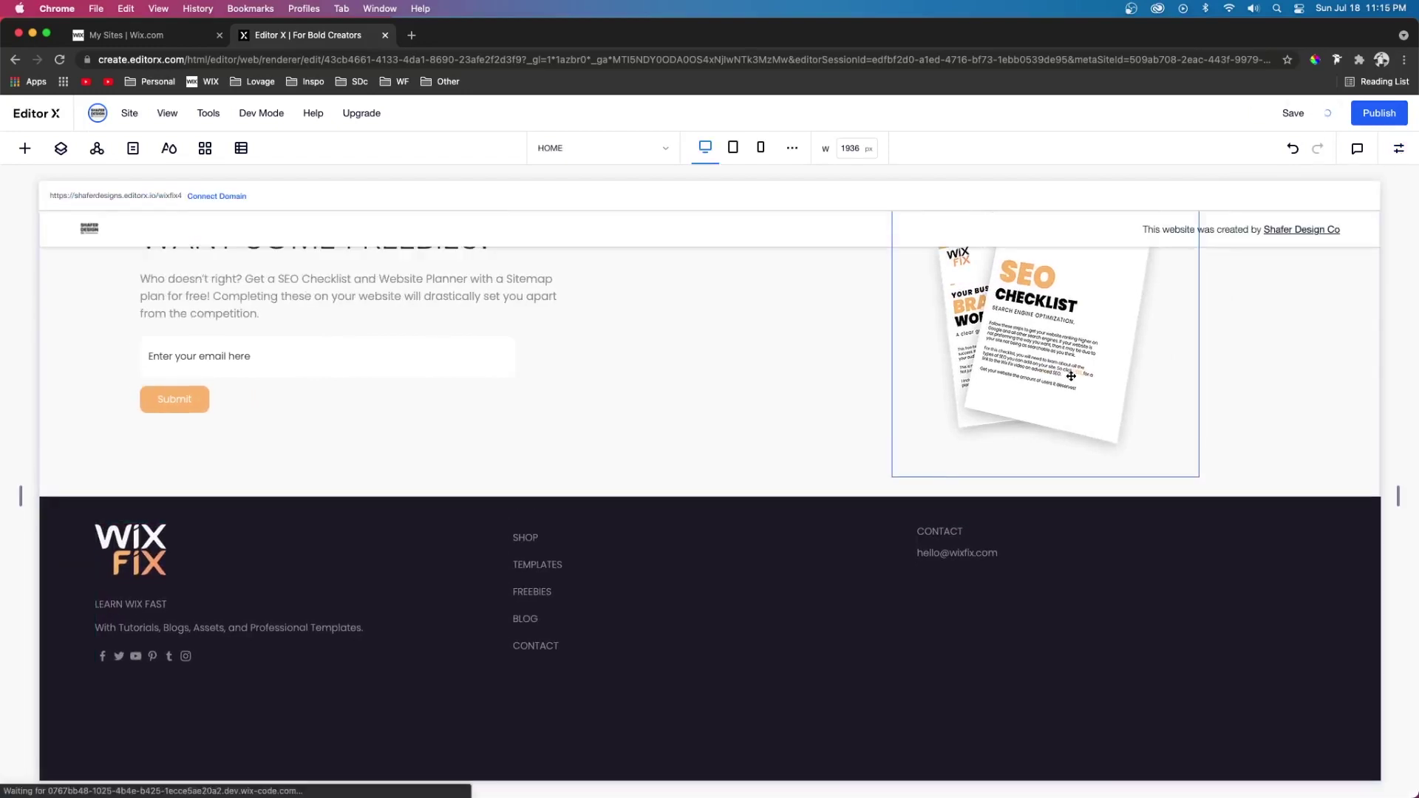
scroll(1072, 376, "up", 10)
scroll(1071, 377, "up", 15)
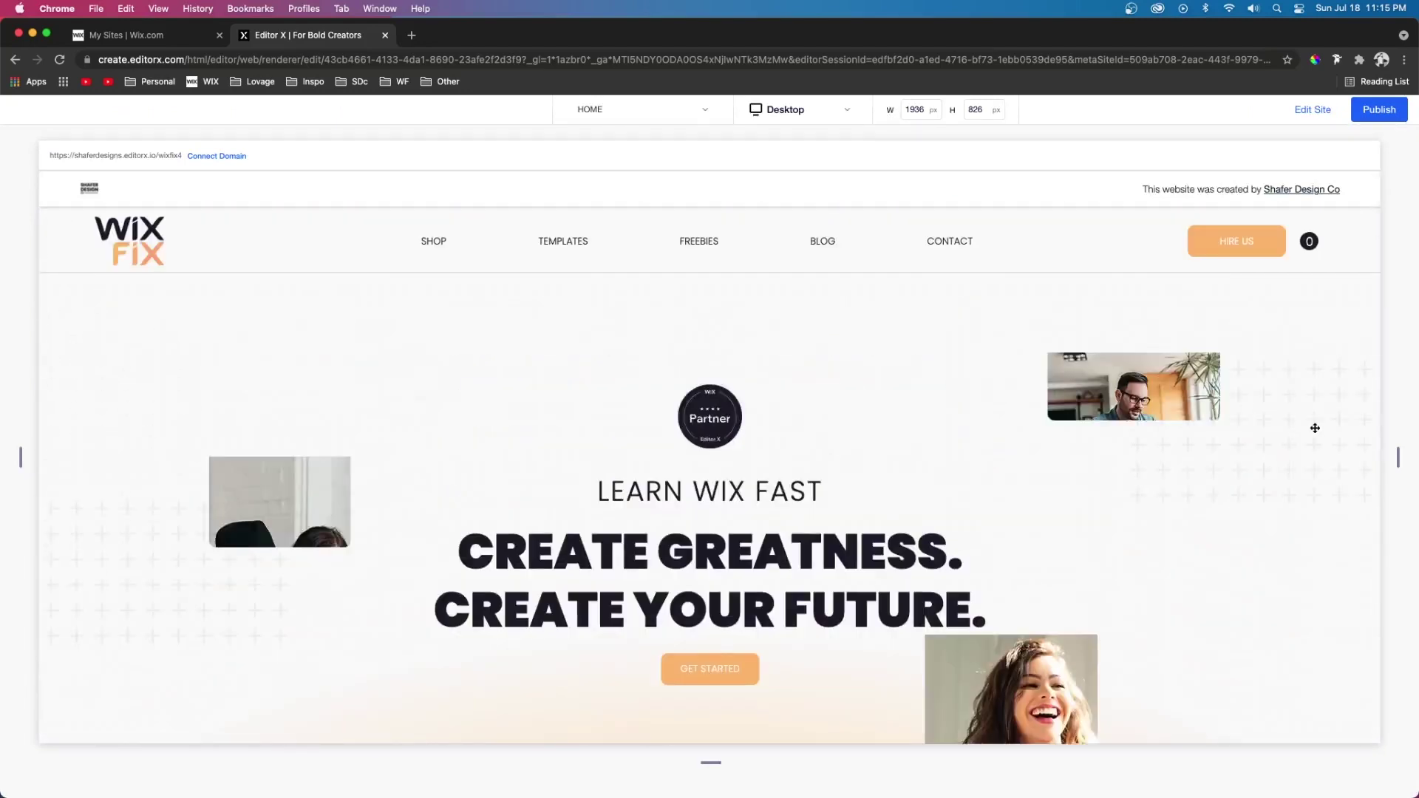
scroll(1257, 421, "down", 20)
left_click_drag(1397, 469, 1180, 482)
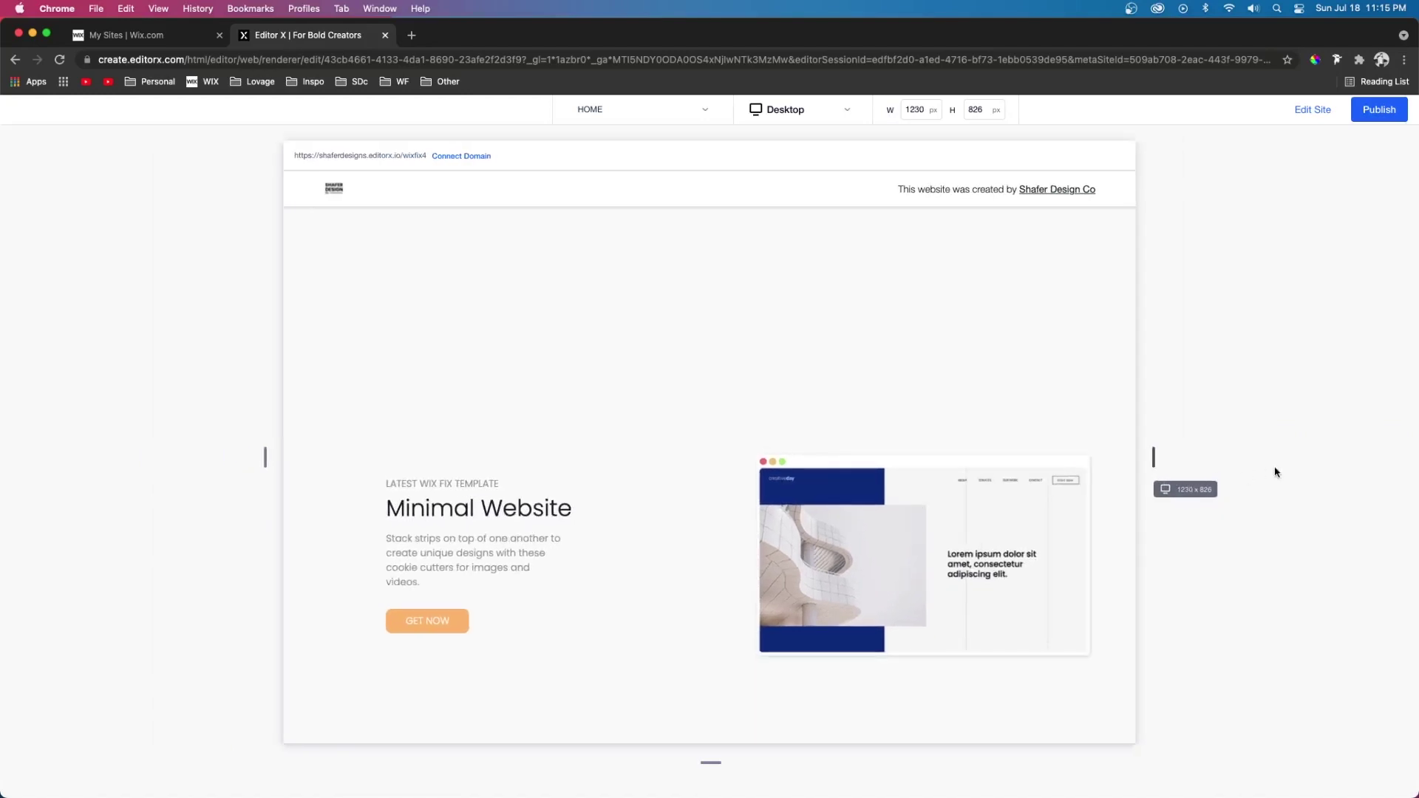
key("Escape")
- Give the Minimal Website text stack fluid sizing with a minimum width of 450 px
left_click(340, 414)
scroll(646, 430, "up", 15)
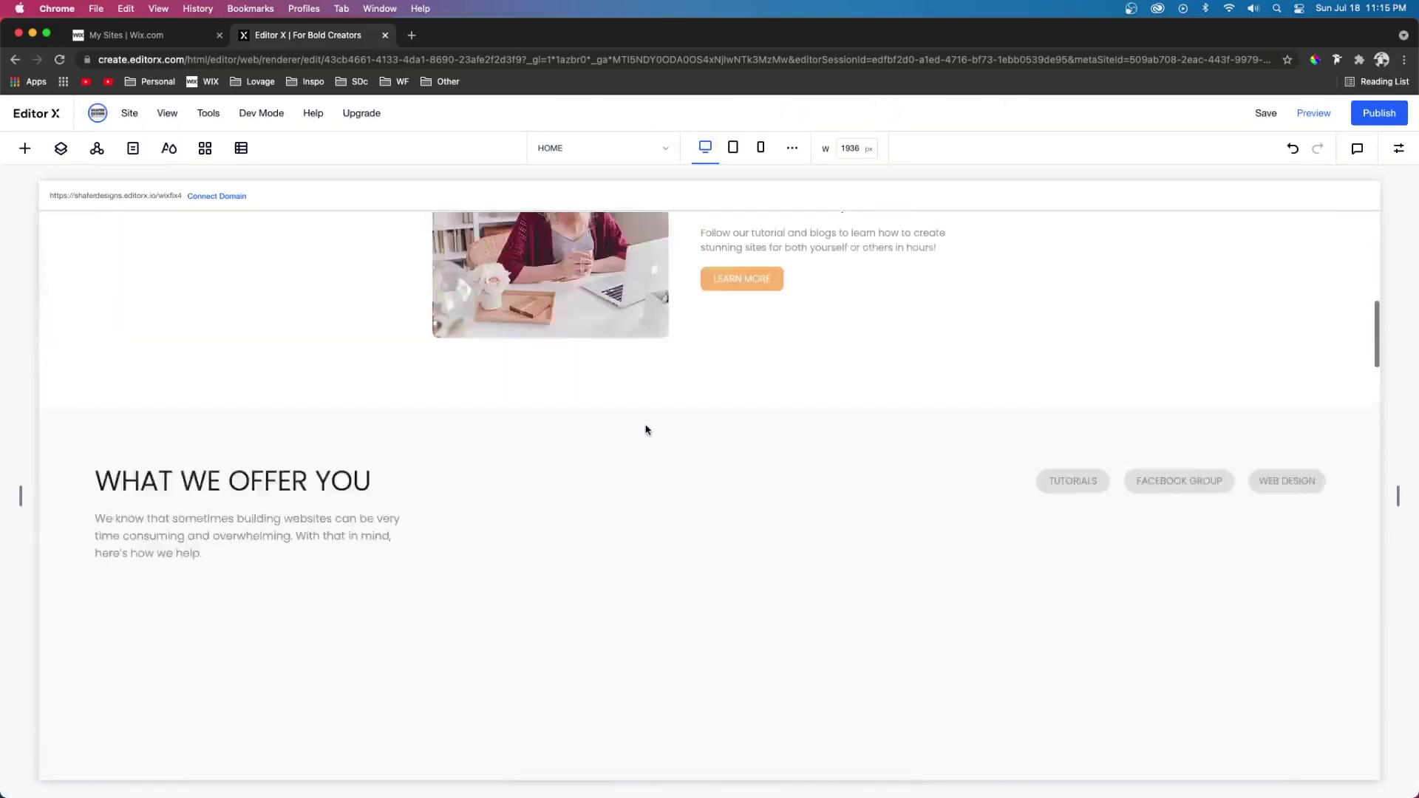
scroll(713, 484, "down", 15)
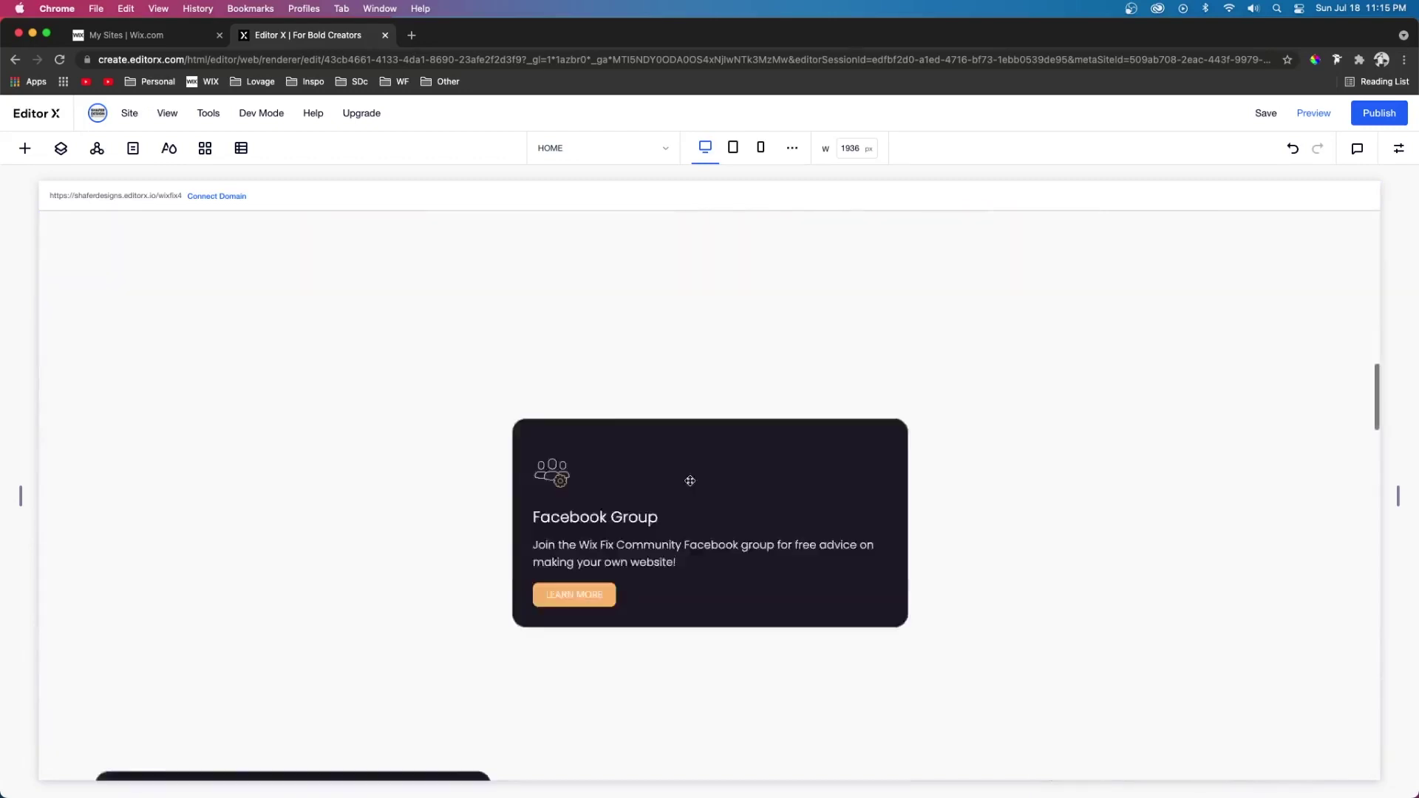
left_click(1400, 152)
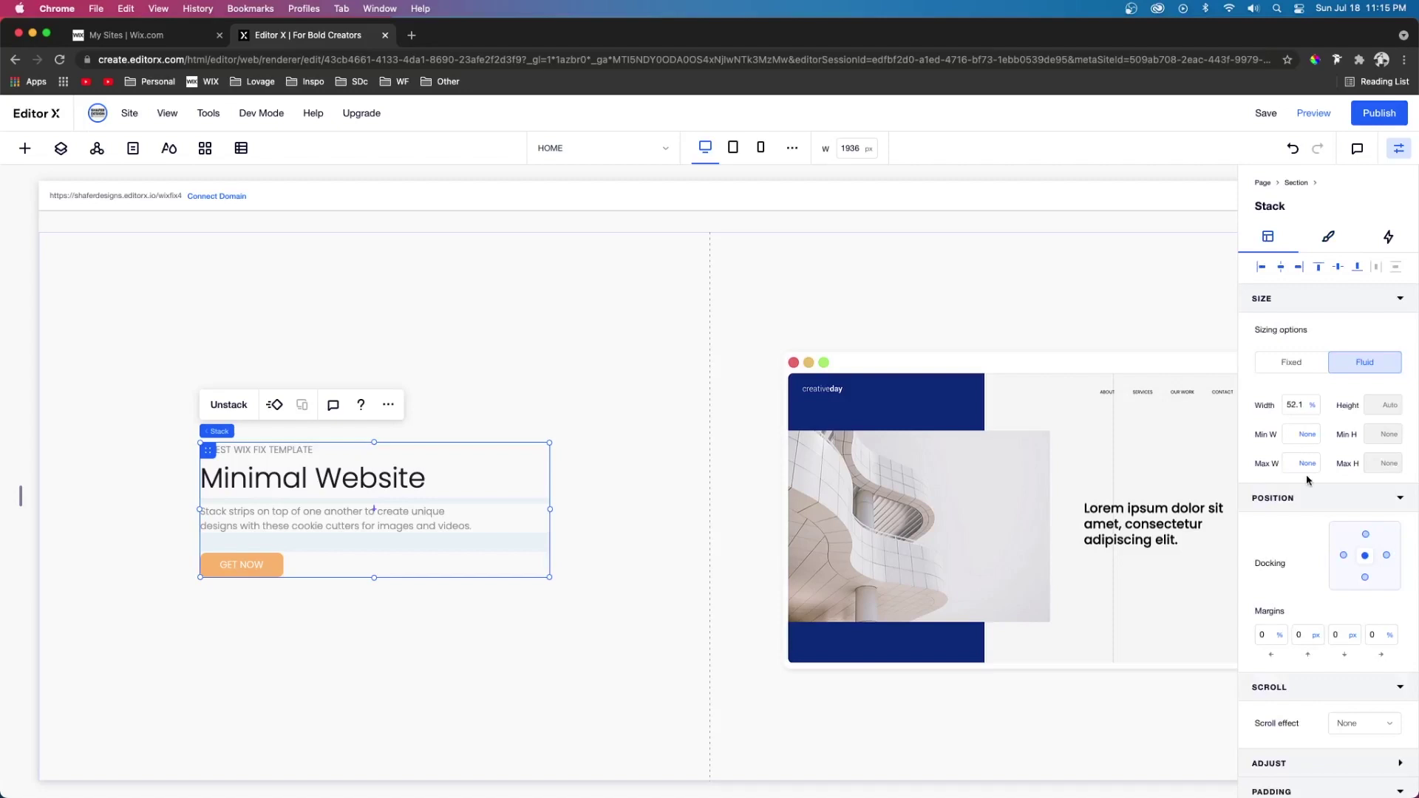
left_click(1316, 404)
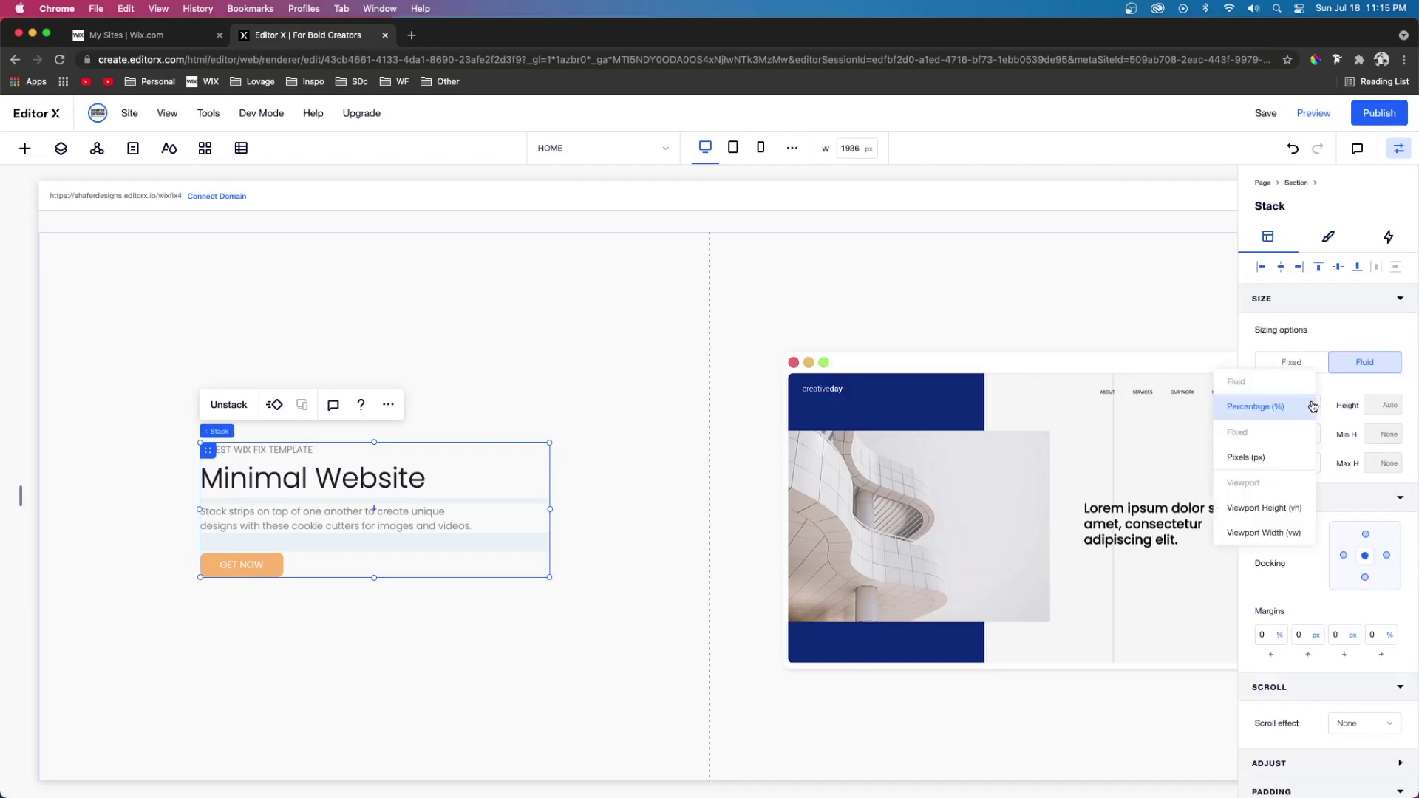
left_click(1272, 457)
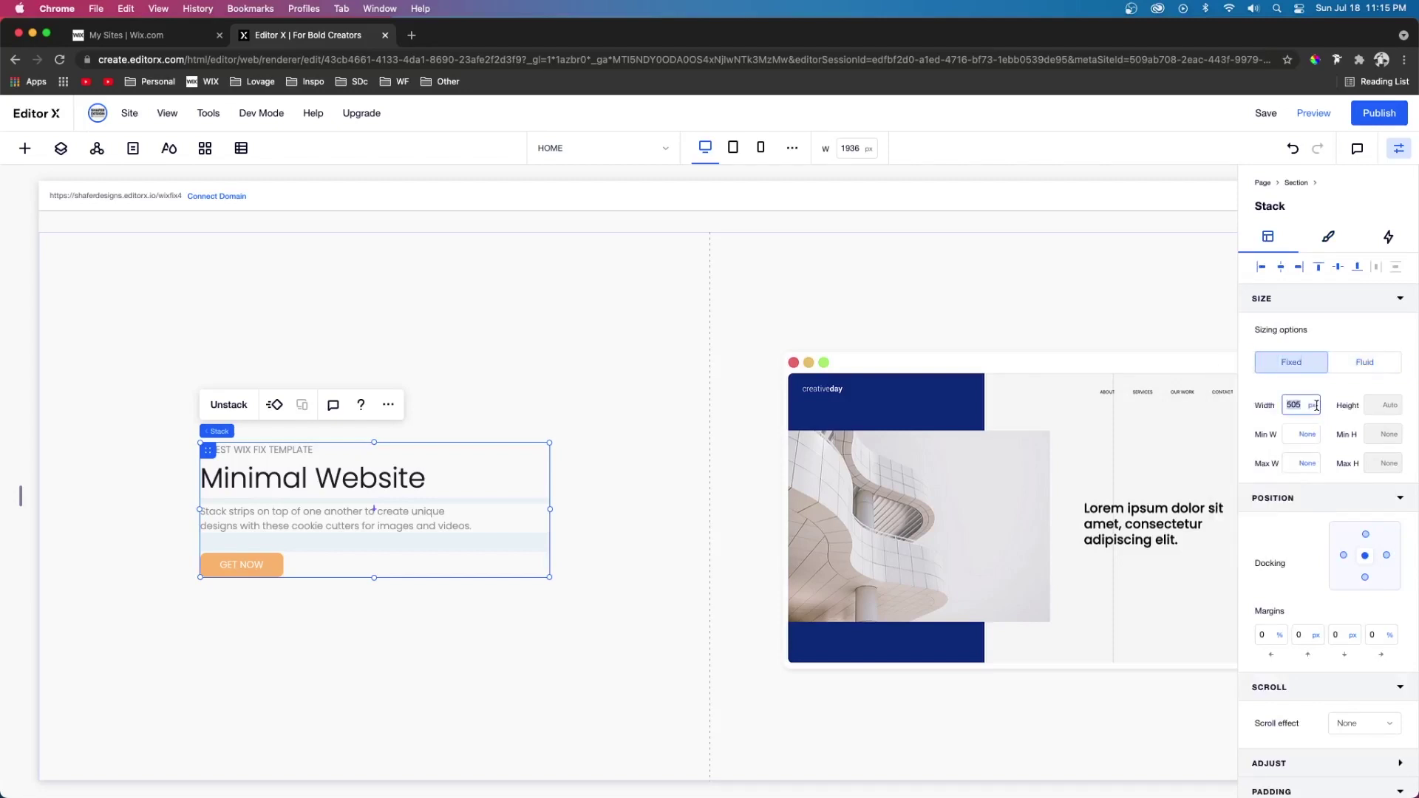
left_click(1315, 408)
left_click(1350, 357)
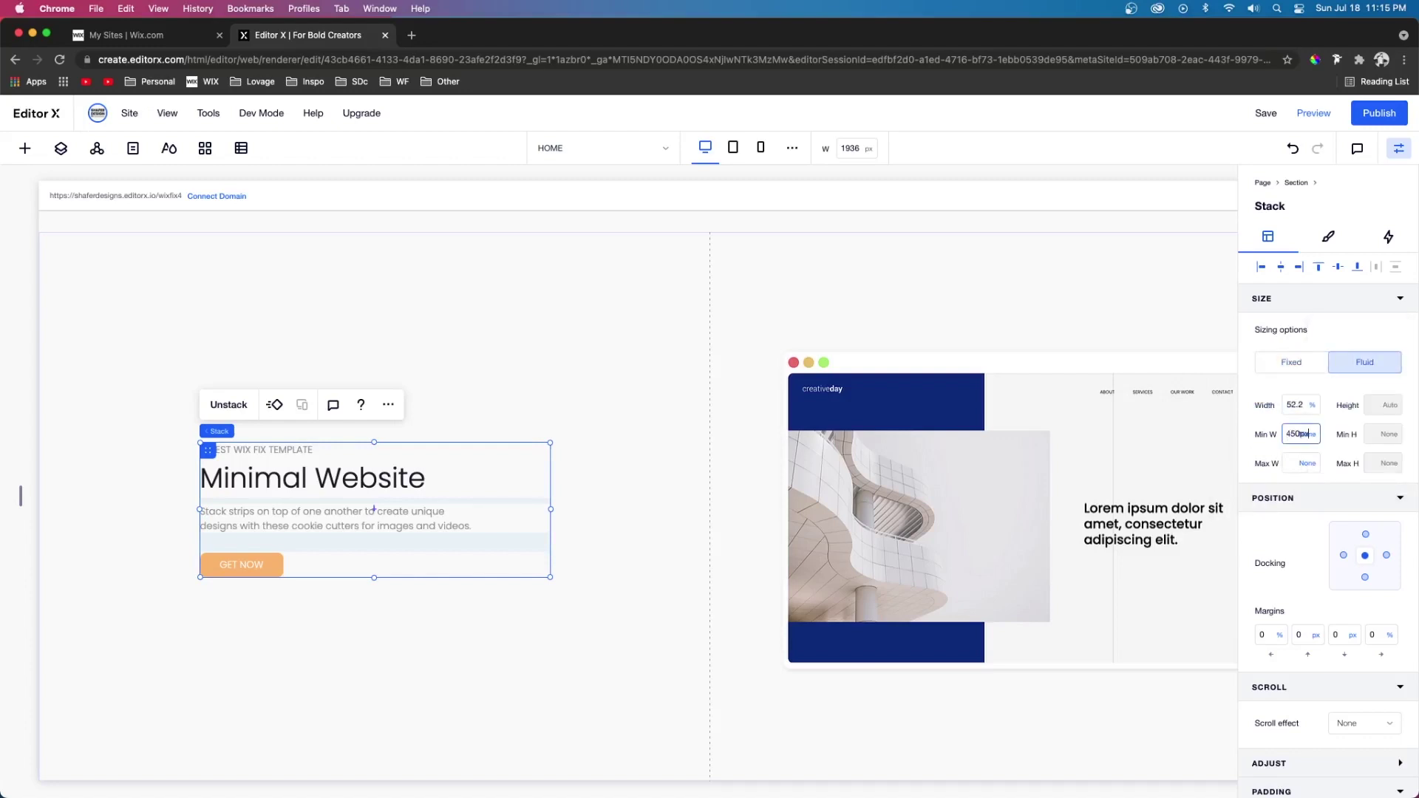
left_click(1297, 464)
- Check the home page again in preview and at a canvas width of 1992 px, back up to the header
left_click(1317, 113)
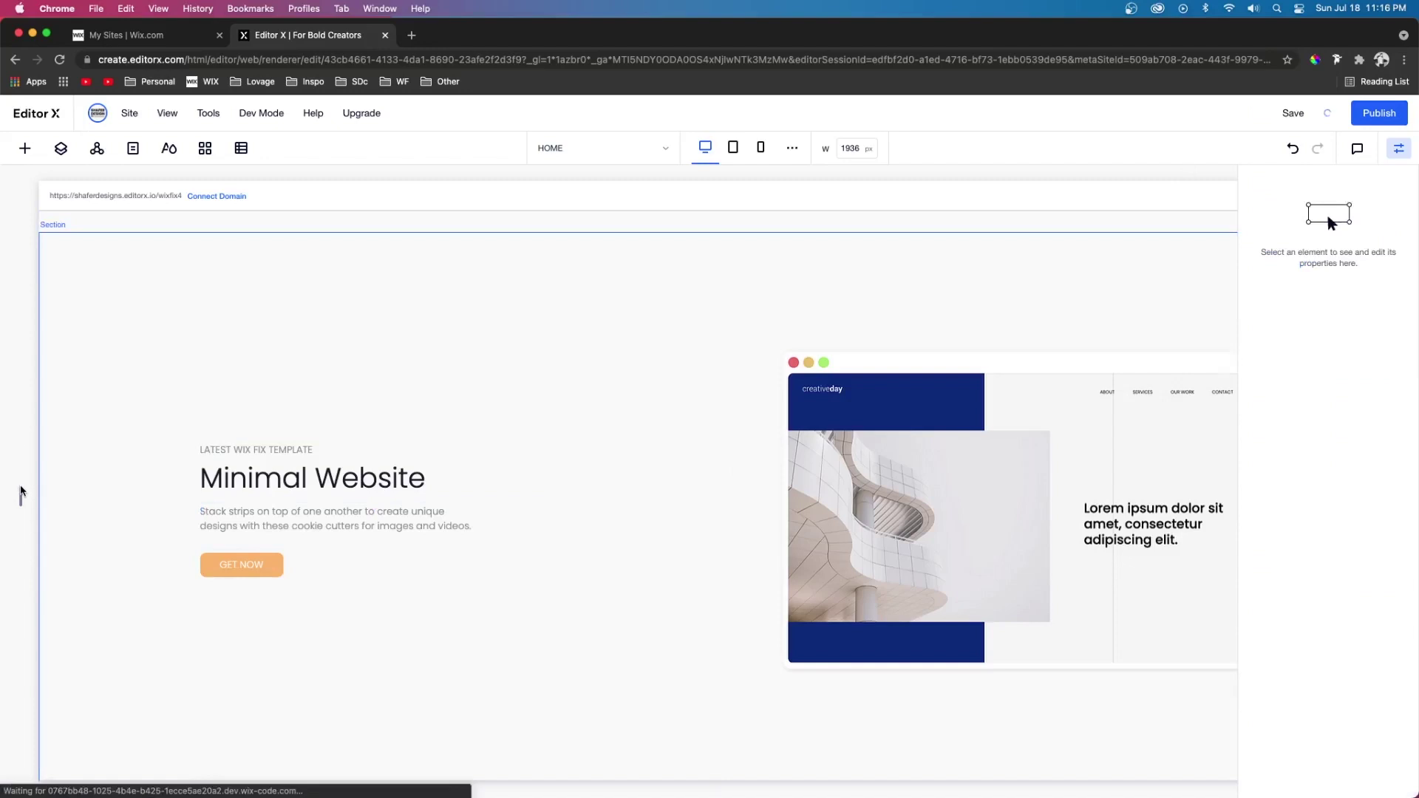
mouse_move(19, 496)
left_mouse_down()
mouse_move(194, 510)
mouse_move(9, 509)
left_mouse_up()
scroll(549, 447, "up", 20)
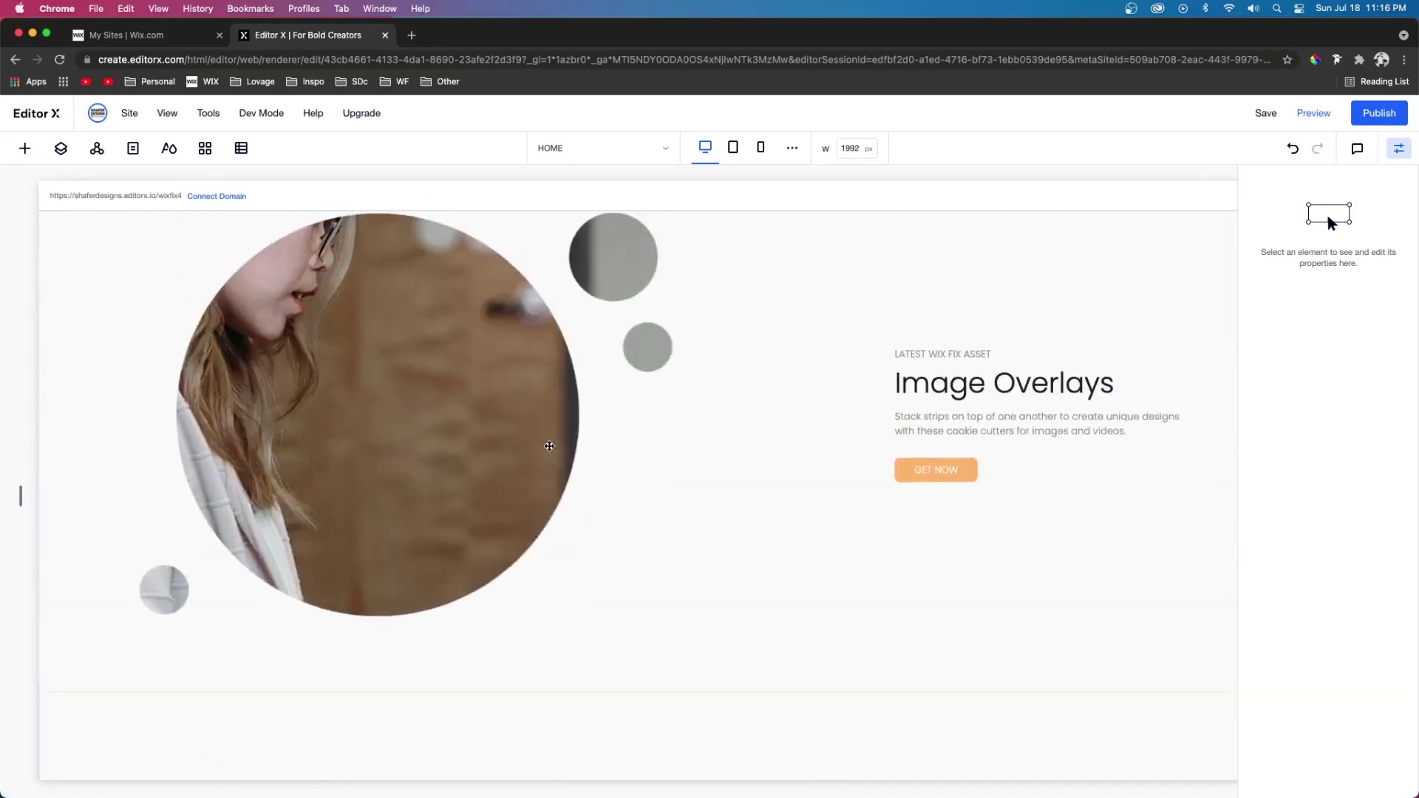
scroll(550, 447, "up", 10)
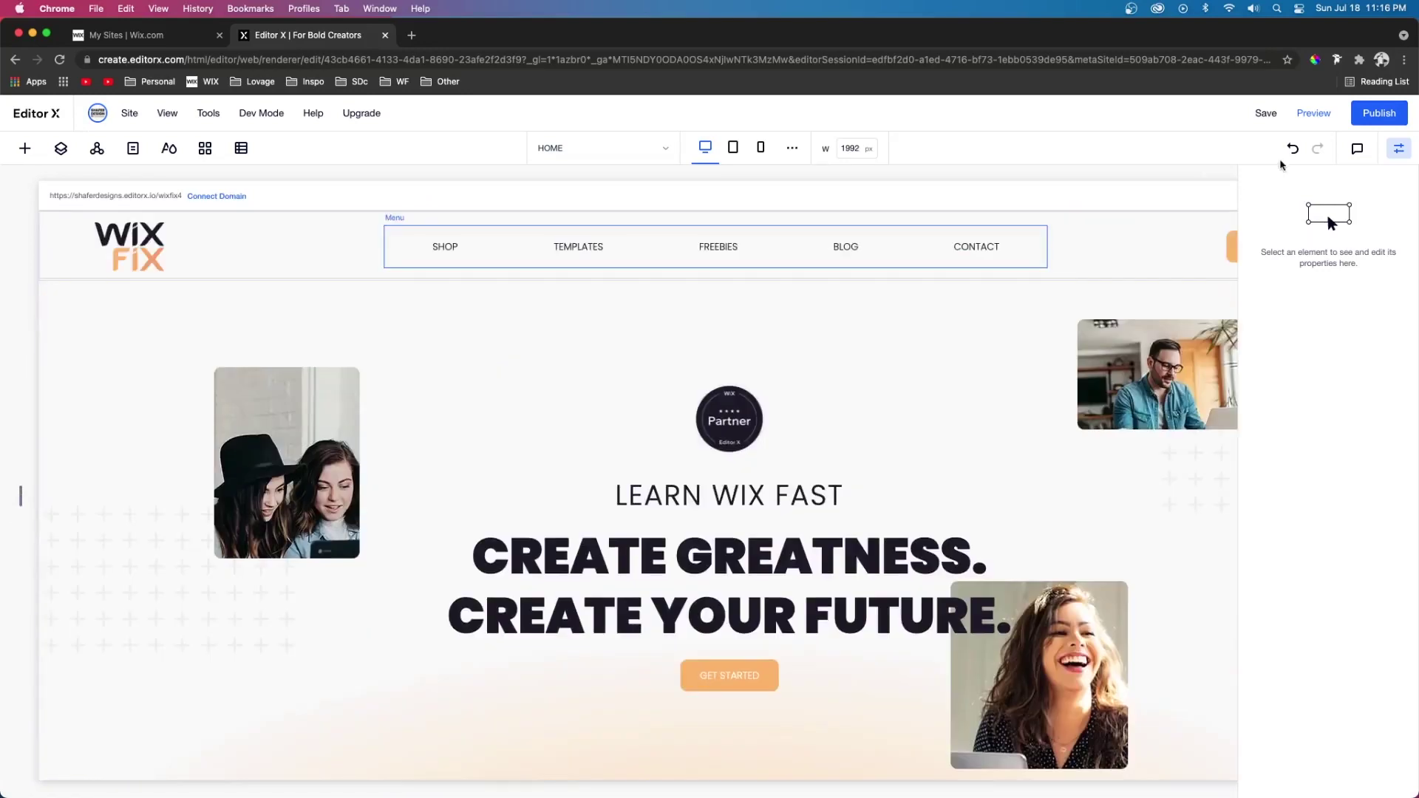
- Save the site without publishing it
left_click(1271, 113)
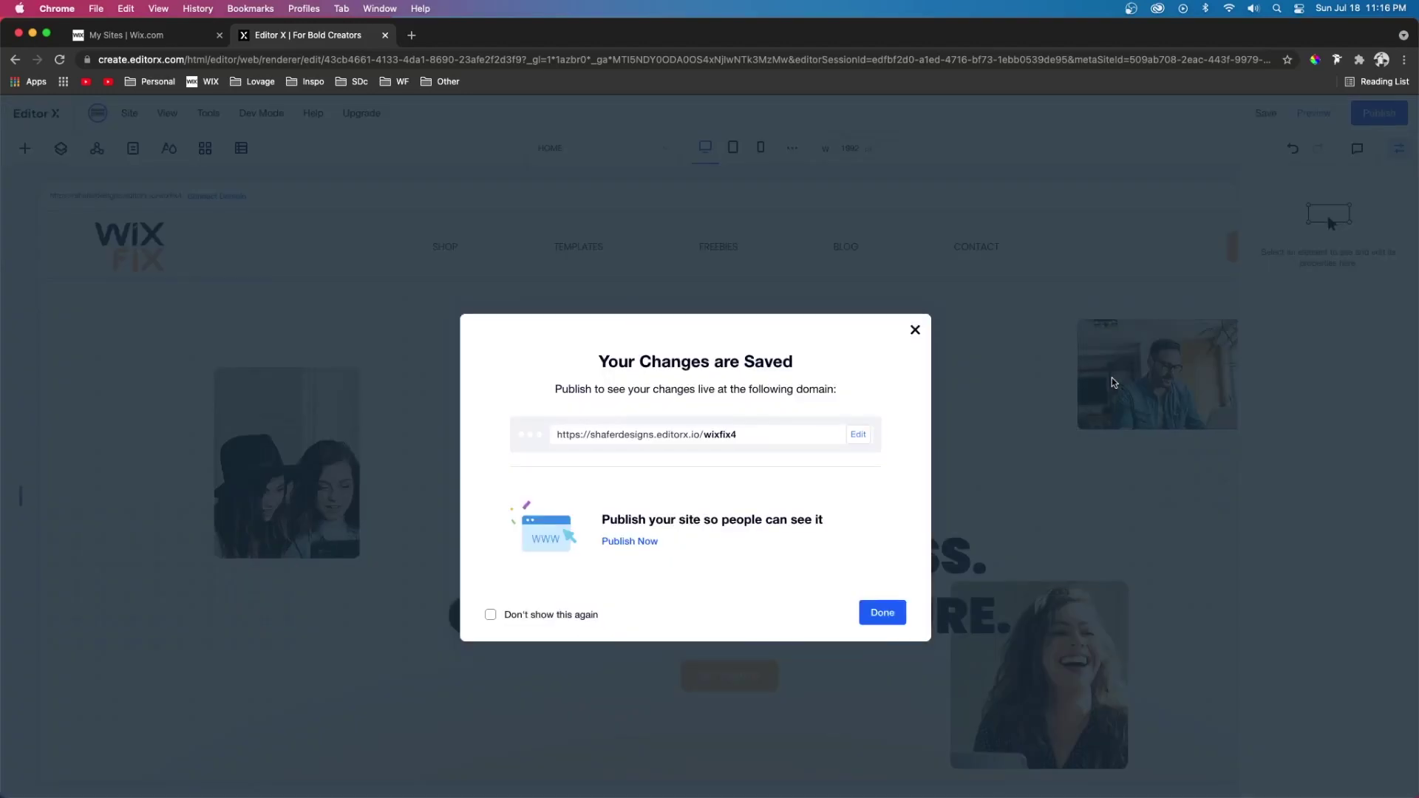
left_click(916, 329)
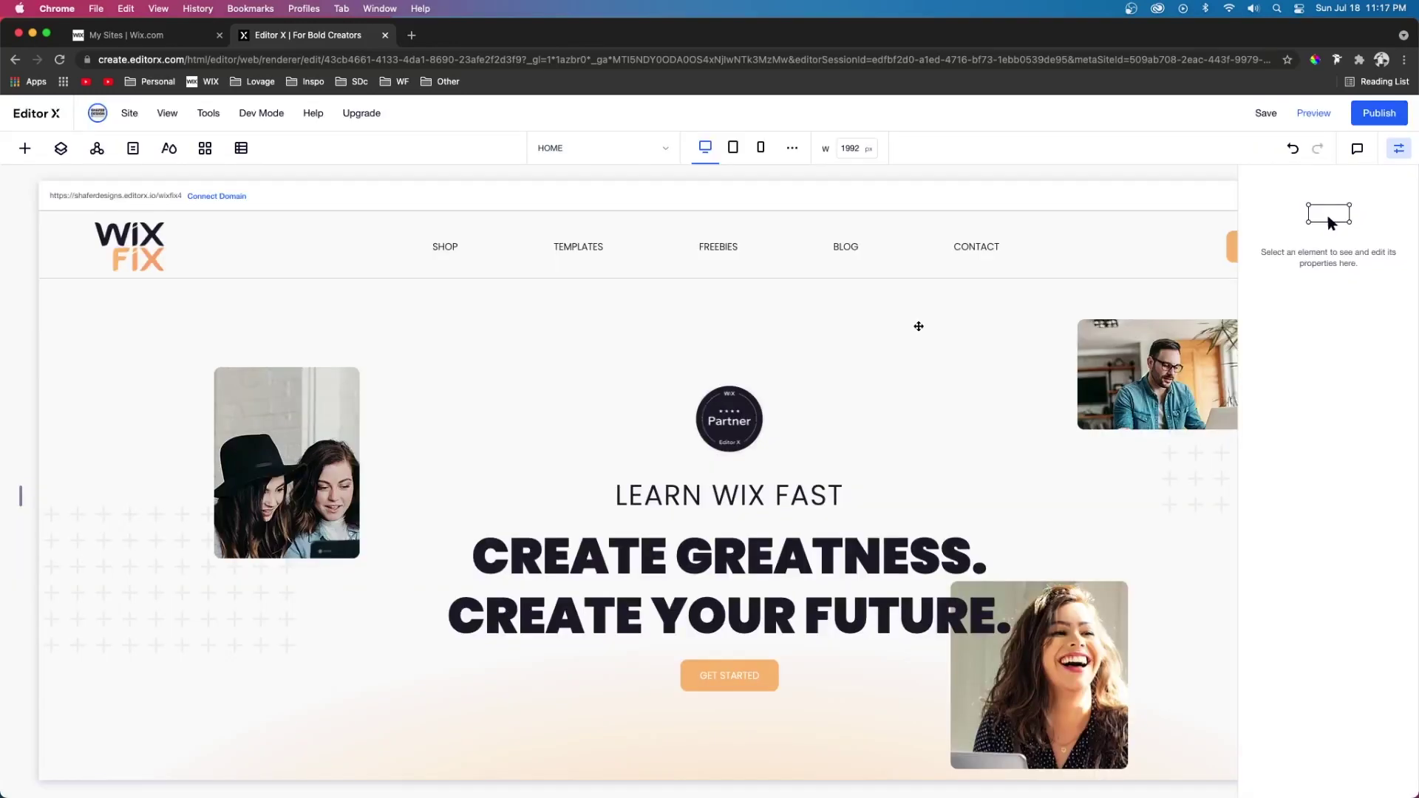